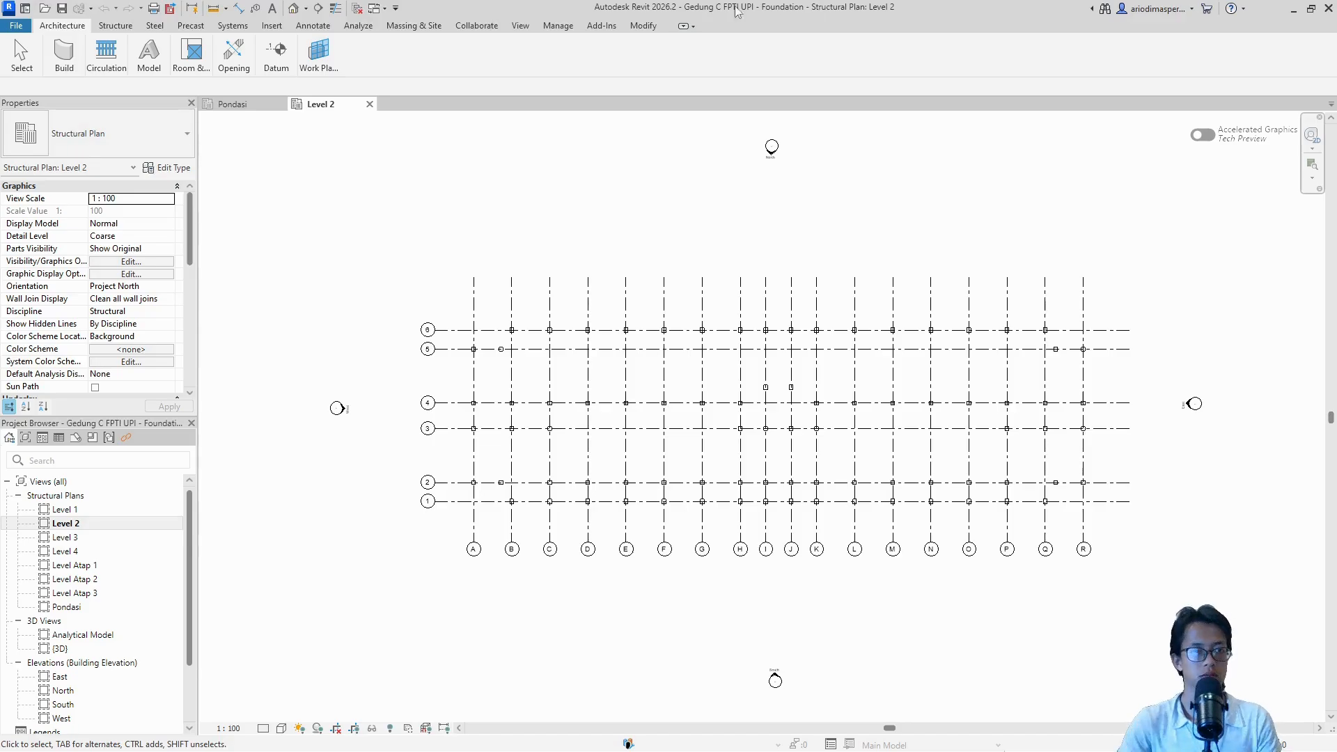
# Step: Close the Pondasi view, start the Beam tool and inspect the type properties of the 300 x 500 mm concrete rectangular beam
pyautogui.click(119, 29)
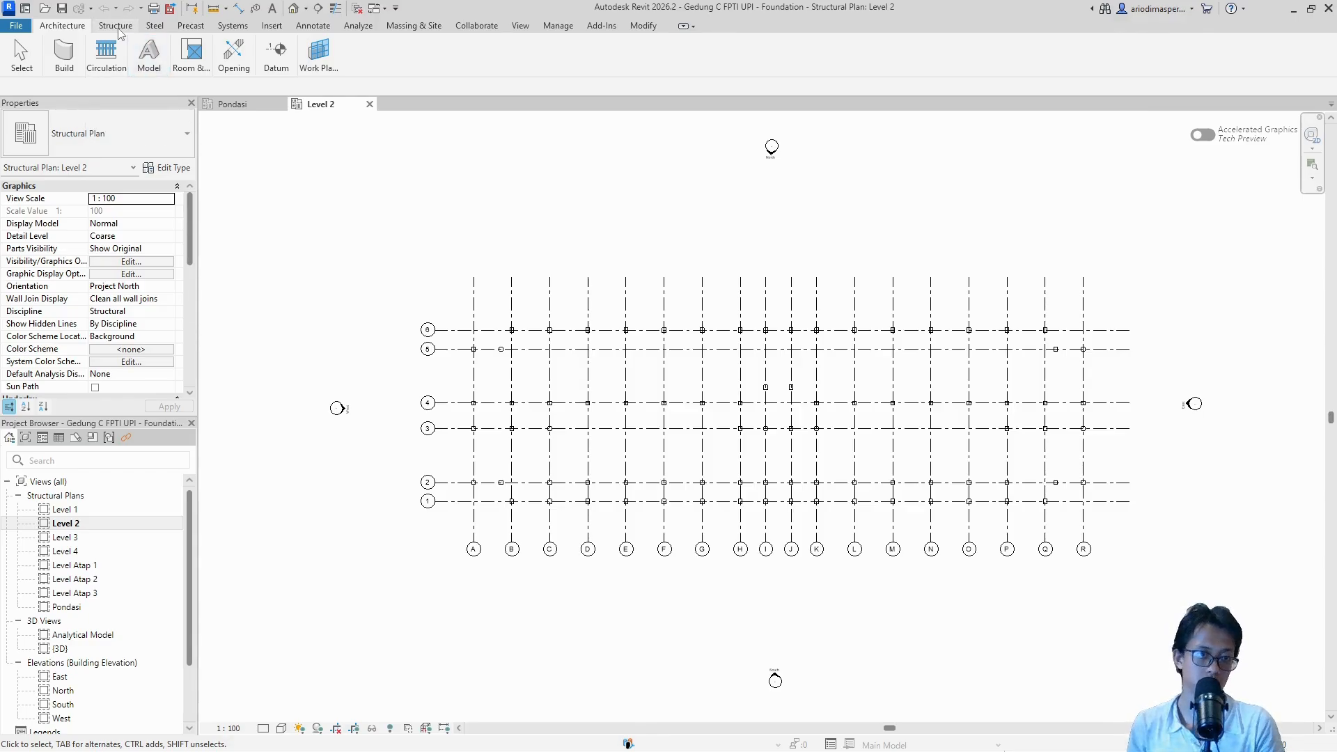
pyautogui.click(280, 105)
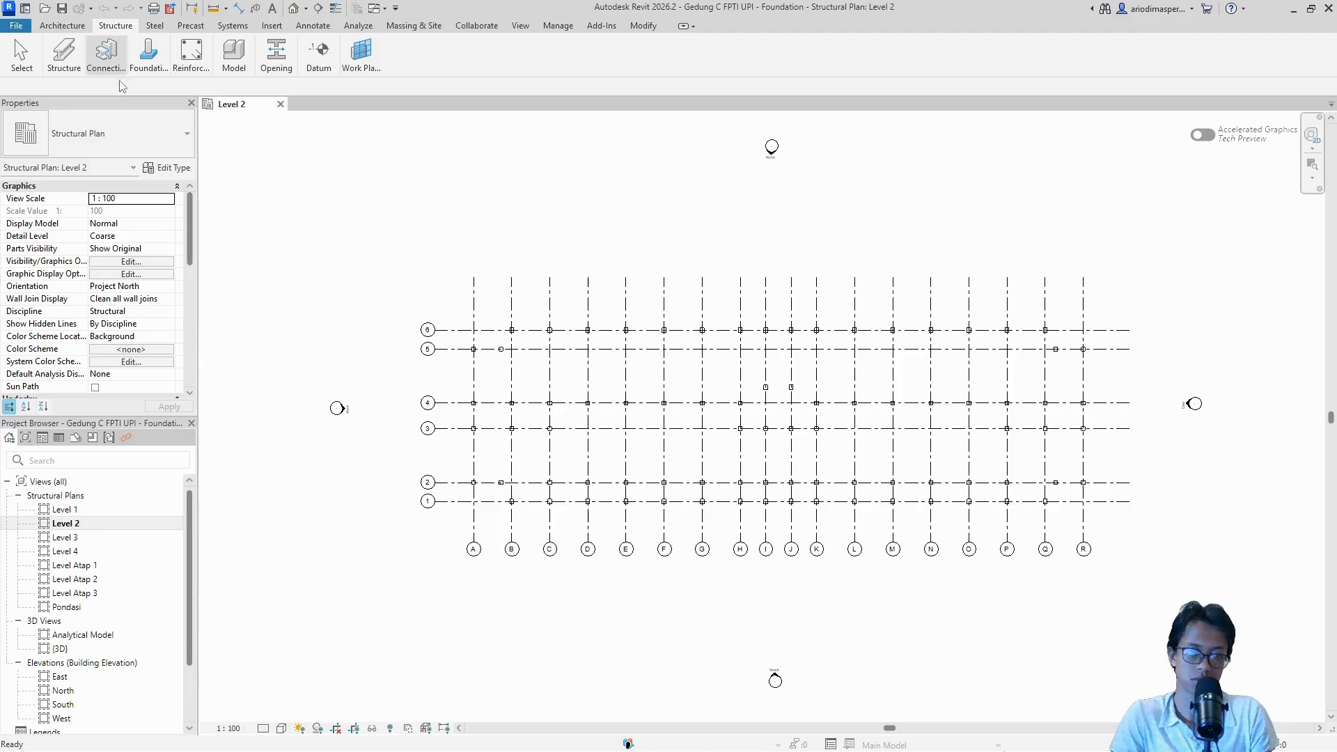
pyautogui.moveTo(108, 64)
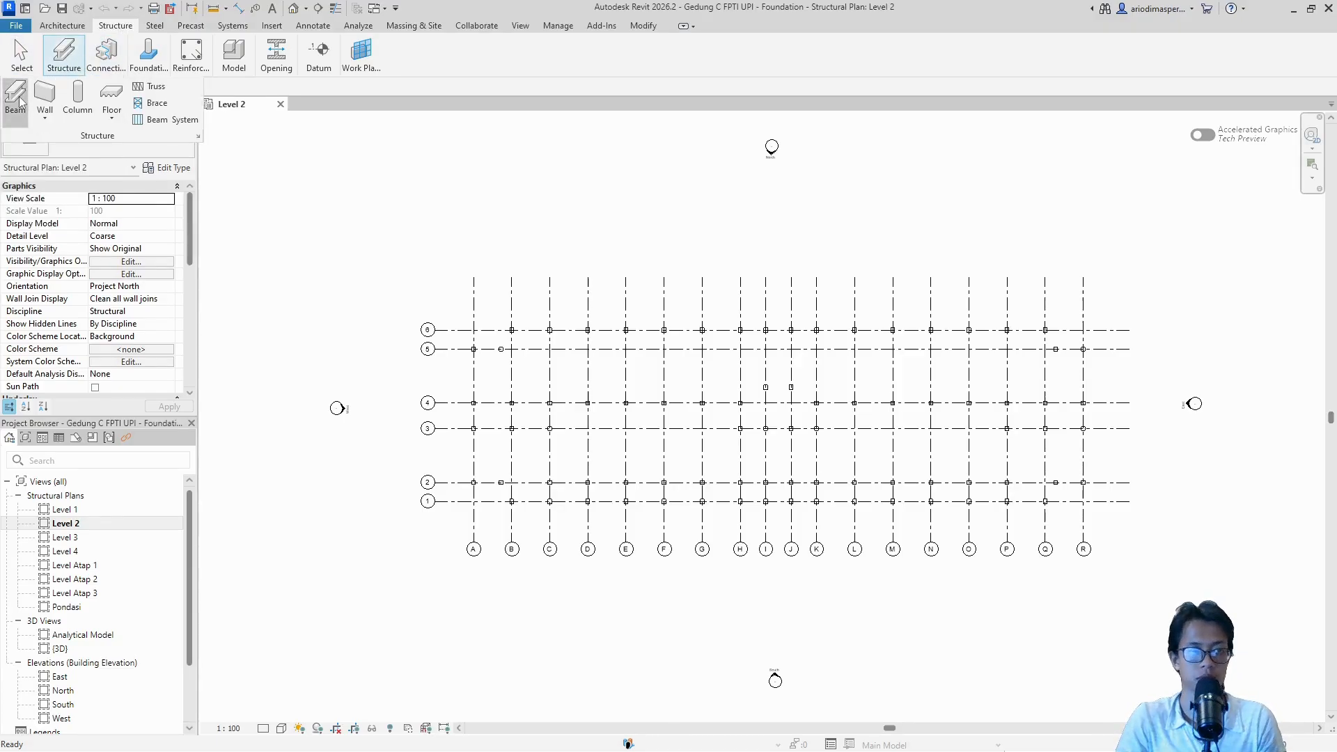
pyautogui.click(18, 101)
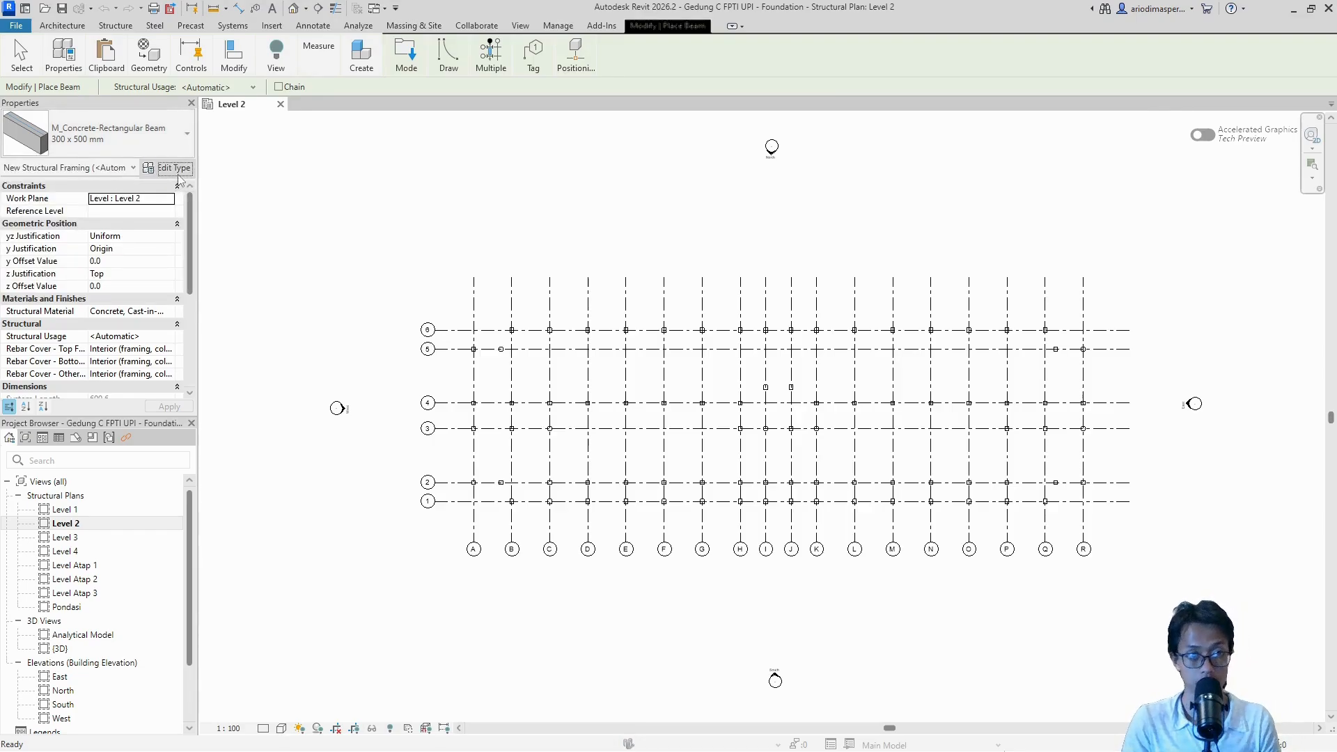
pyautogui.click(178, 173)
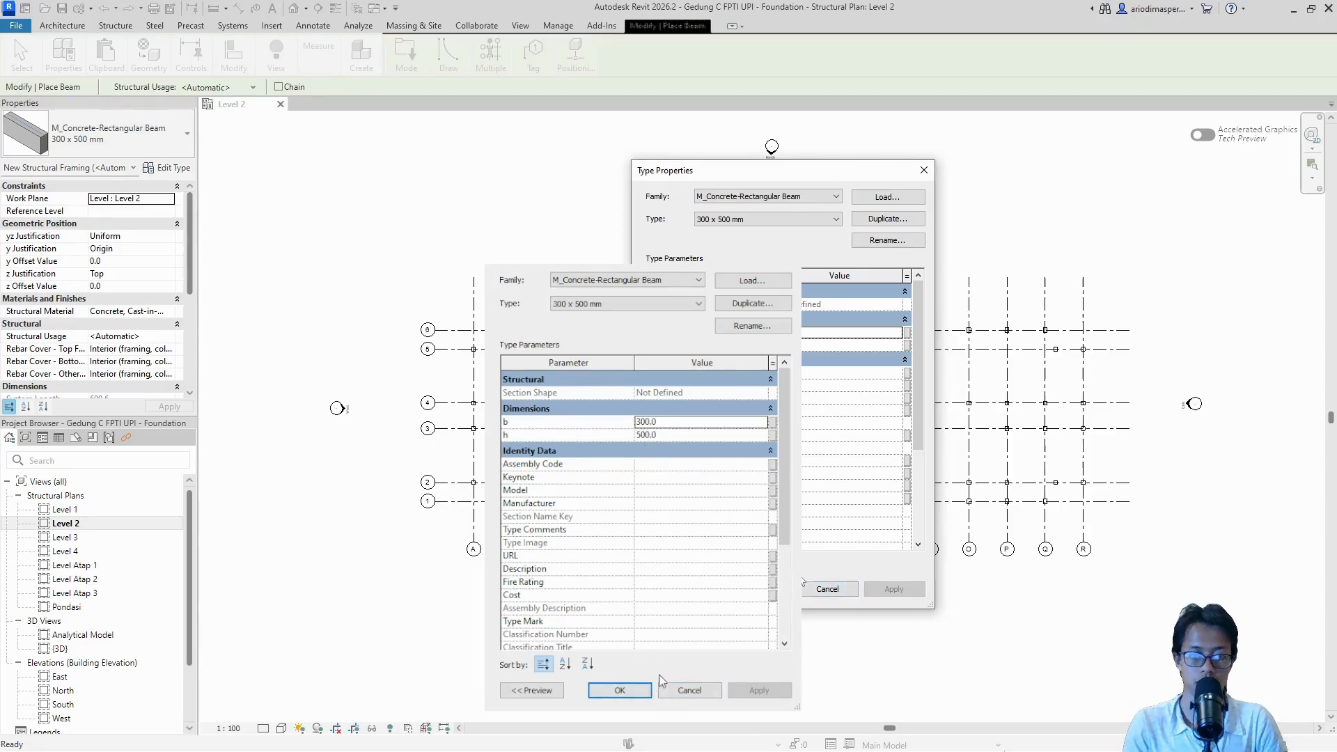
pyautogui.click(644, 693)
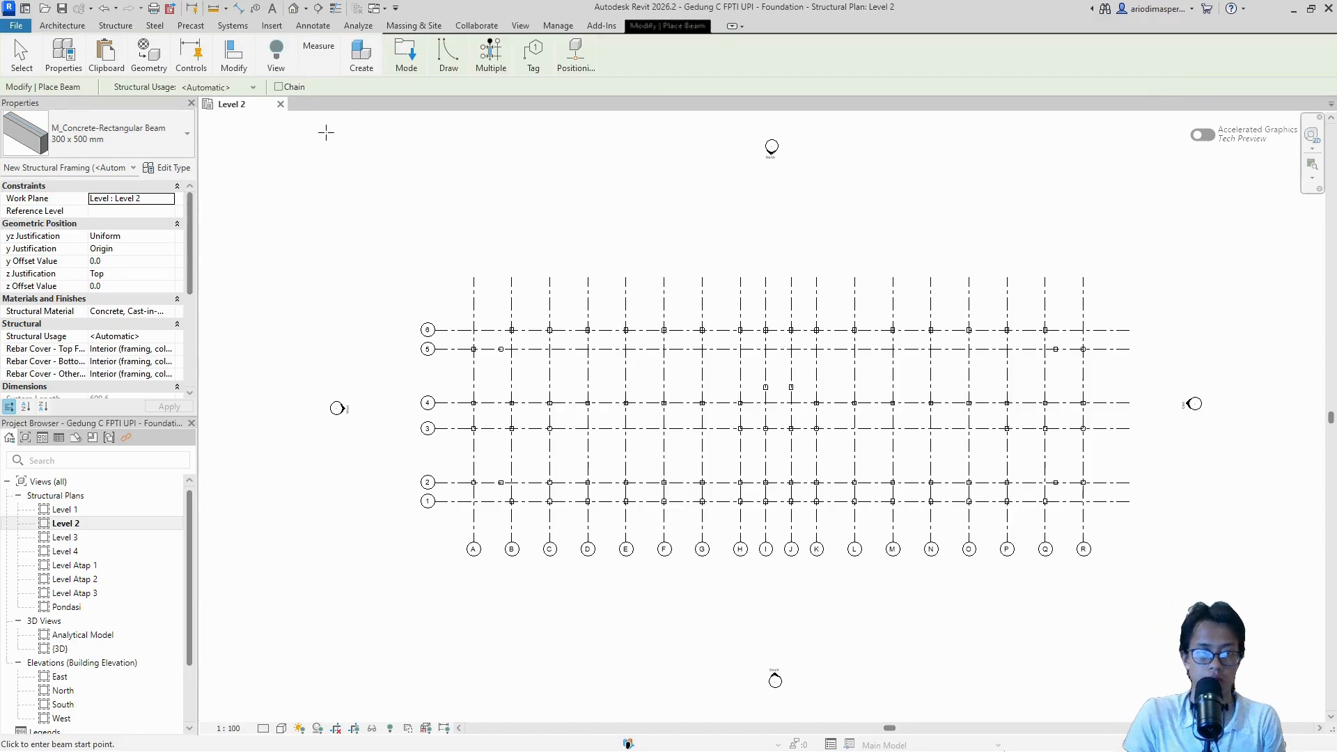
# Step: Open the Level 1 structural plan and check the pile cap and column on grid 5 between grids A and B
pyautogui.click(68, 509)
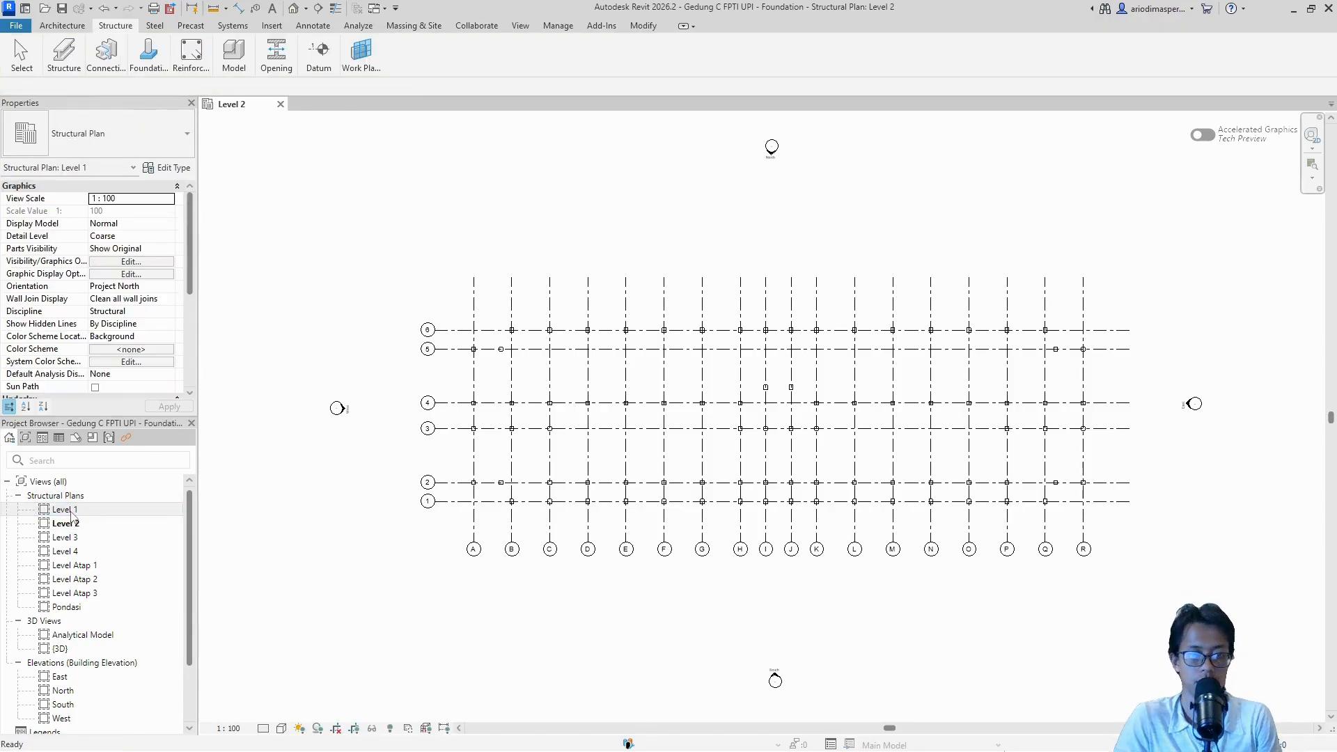
pyautogui.doubleClick(104, 507)
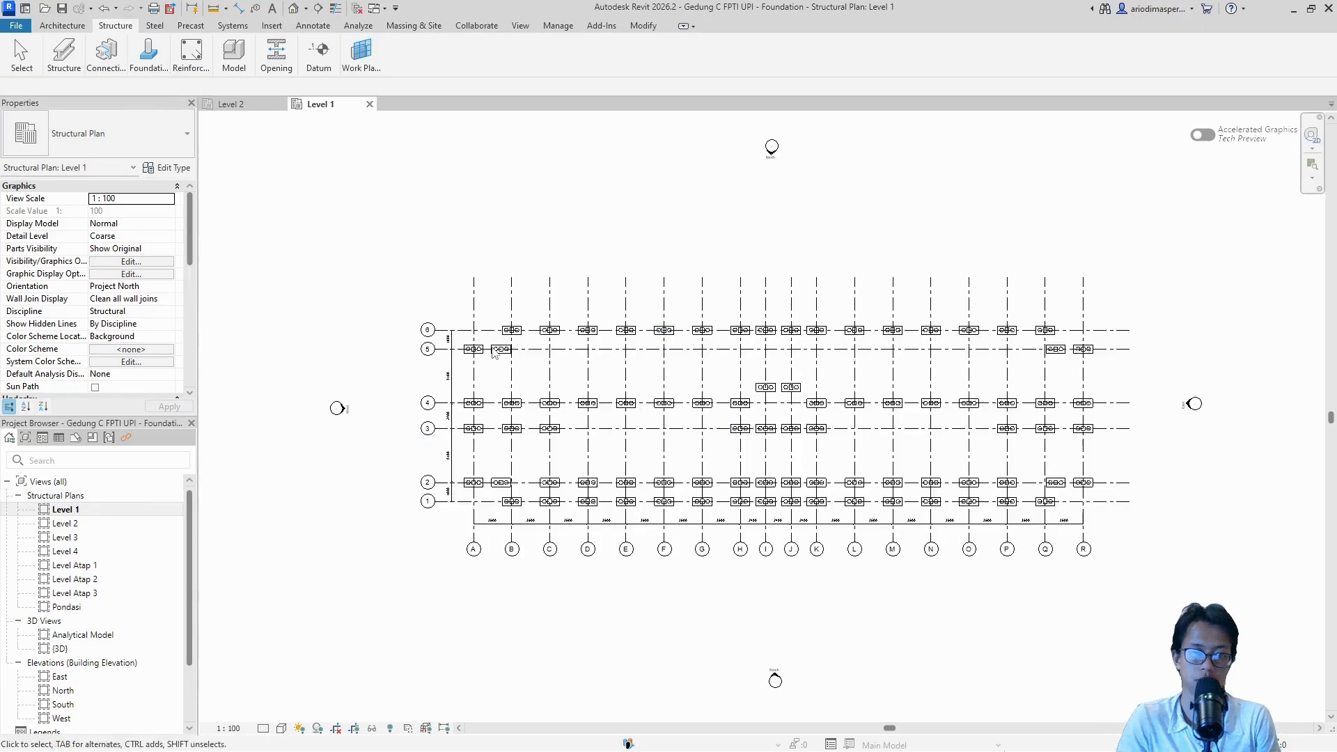
pyautogui.scroll(3, 499, 352)
pyautogui.scroll(3, 500, 352)
pyautogui.scroll(-4, 512, 358)
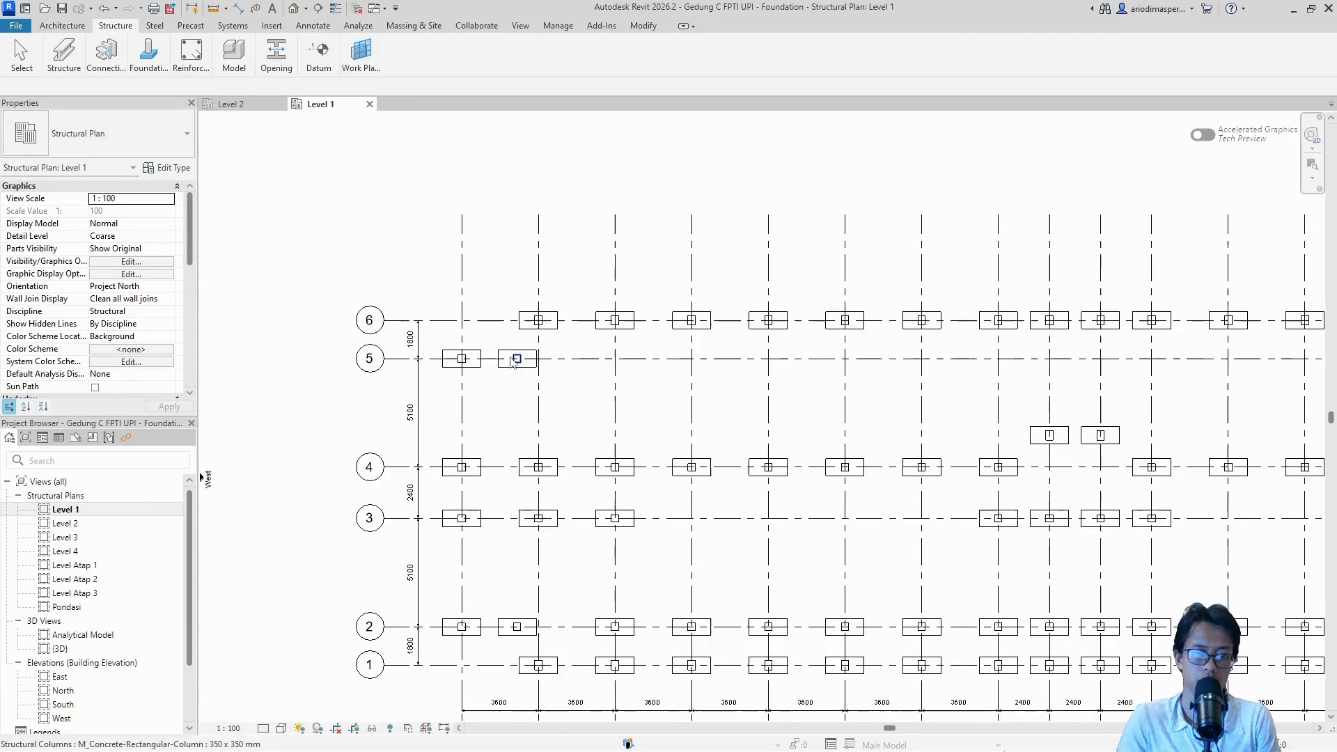
pyautogui.click(516, 358)
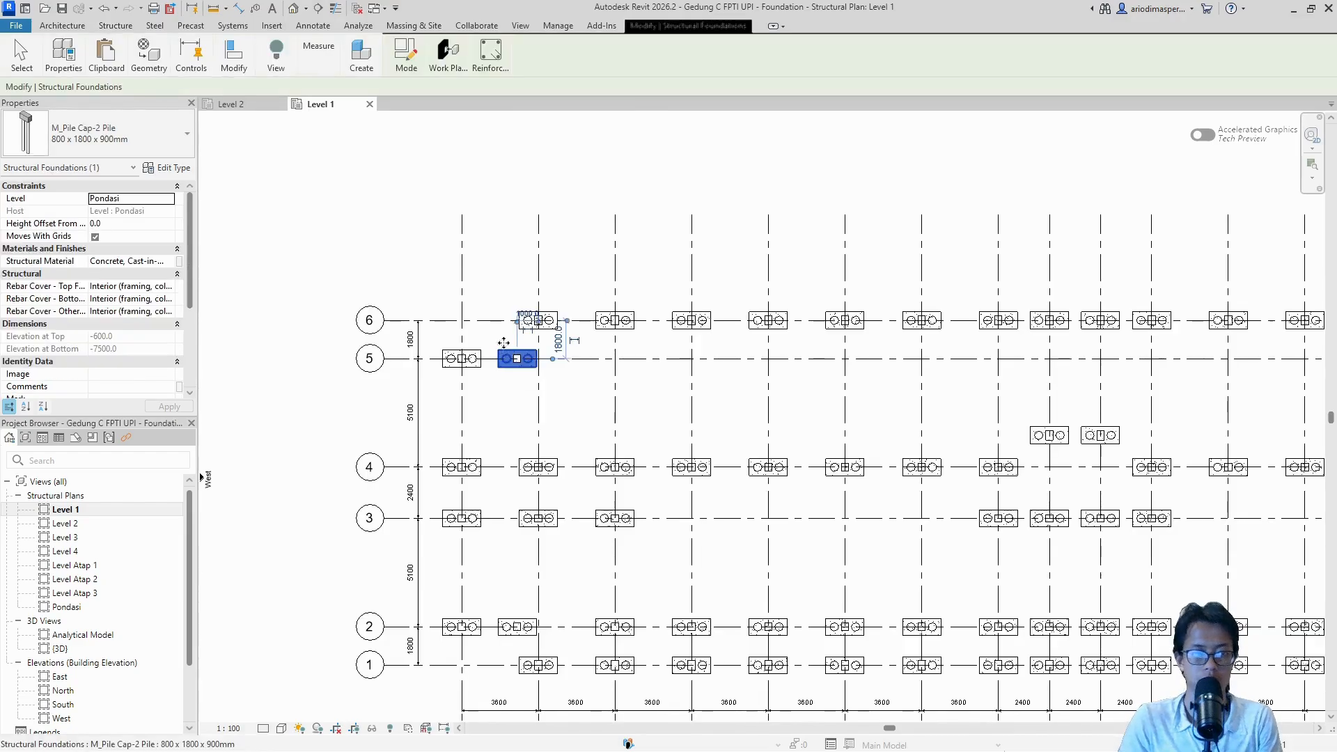
pyautogui.press('Escape')
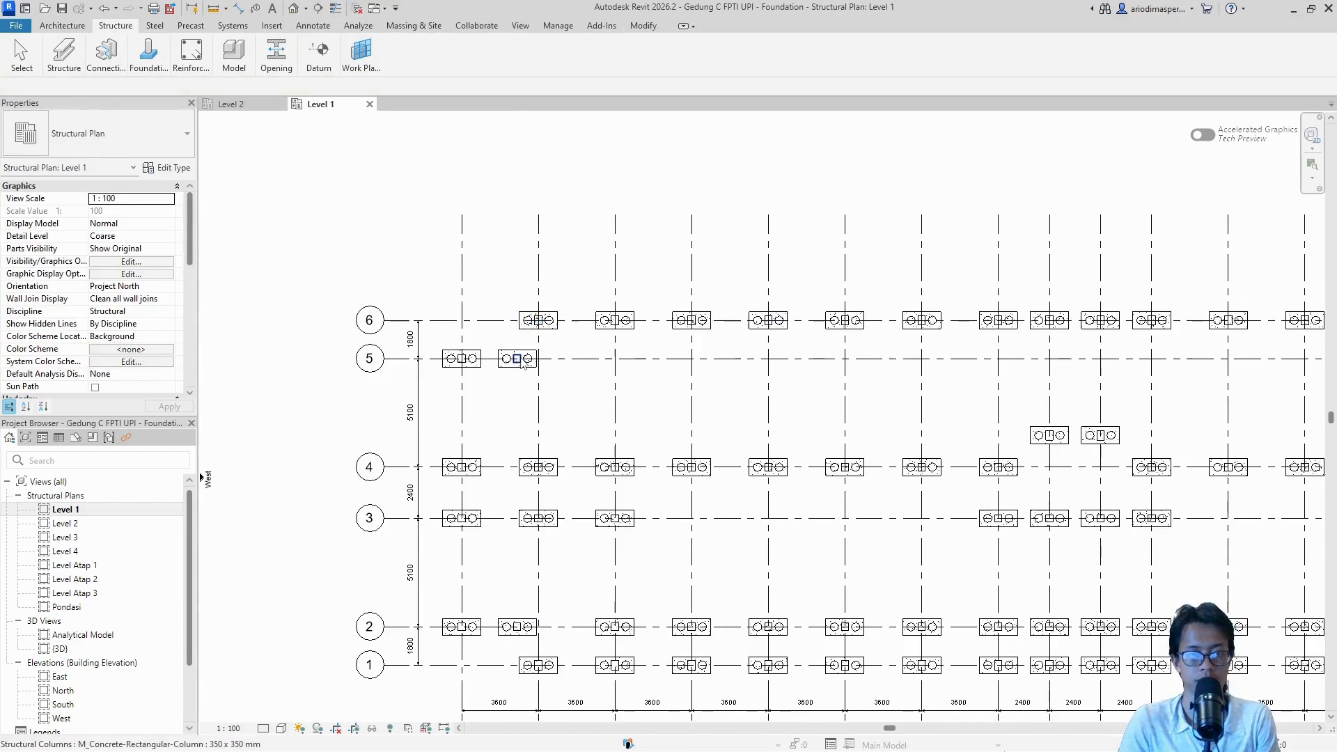
pyautogui.scroll(2, 516, 359)
pyautogui.click(516, 359)
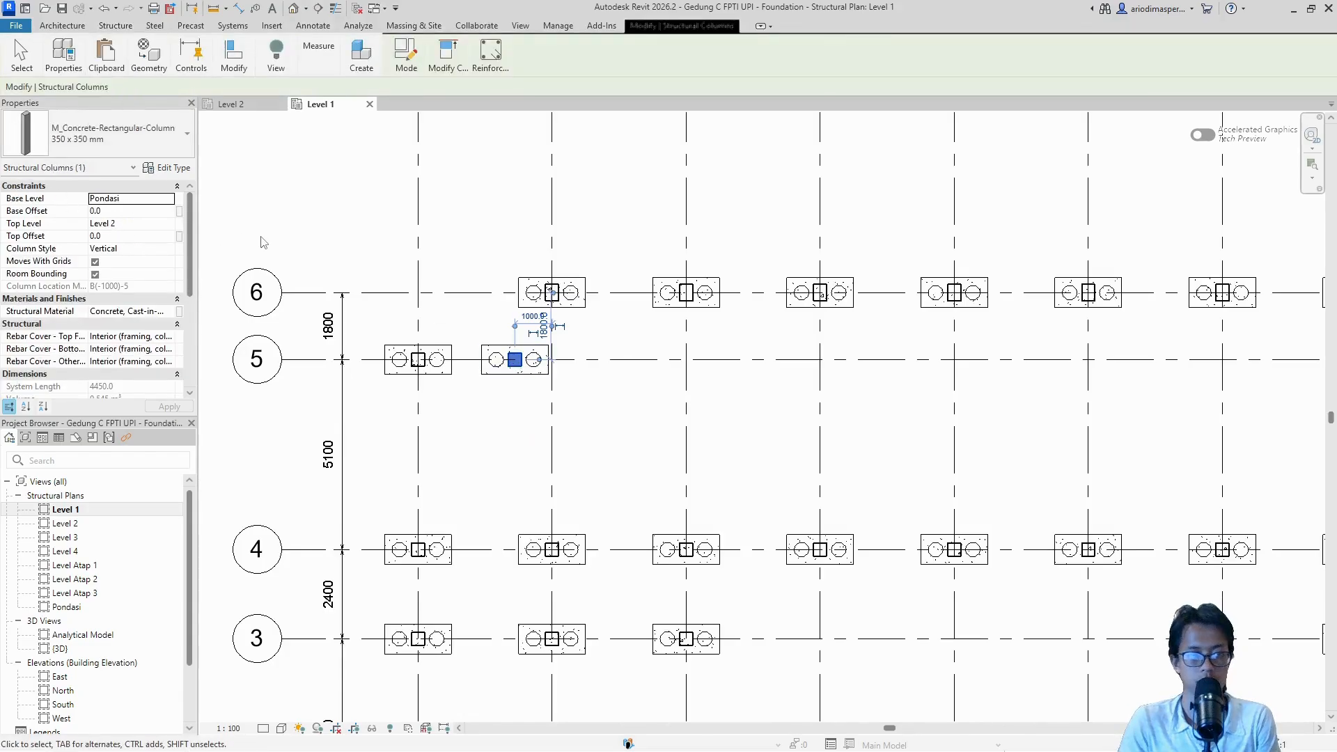
pyautogui.scroll(-3, 263, 242)
pyautogui.press('Escape')
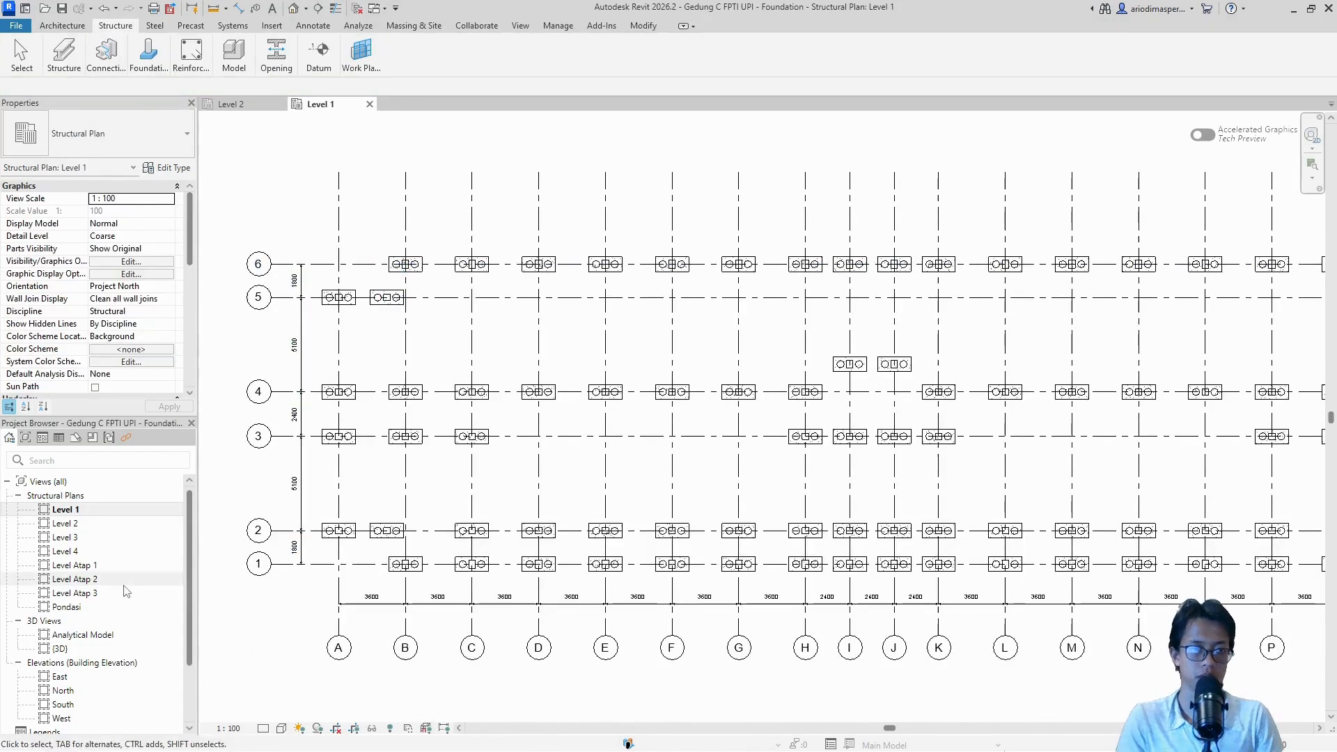
# Step: On the Level 2 plan, place a 300 x 500 mm concrete beam on grid 1 between the columns at grids B and C
pyautogui.doubleClick(65, 522)
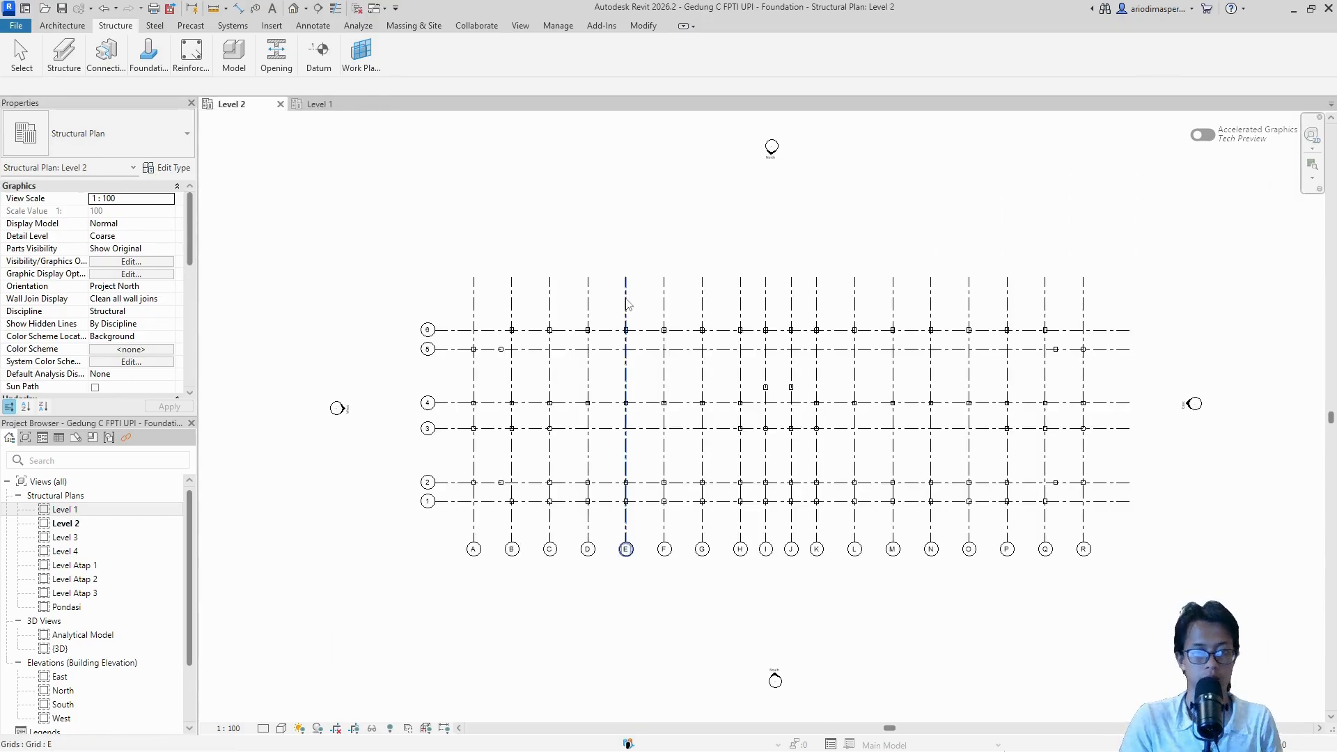
pyautogui.click(63, 54)
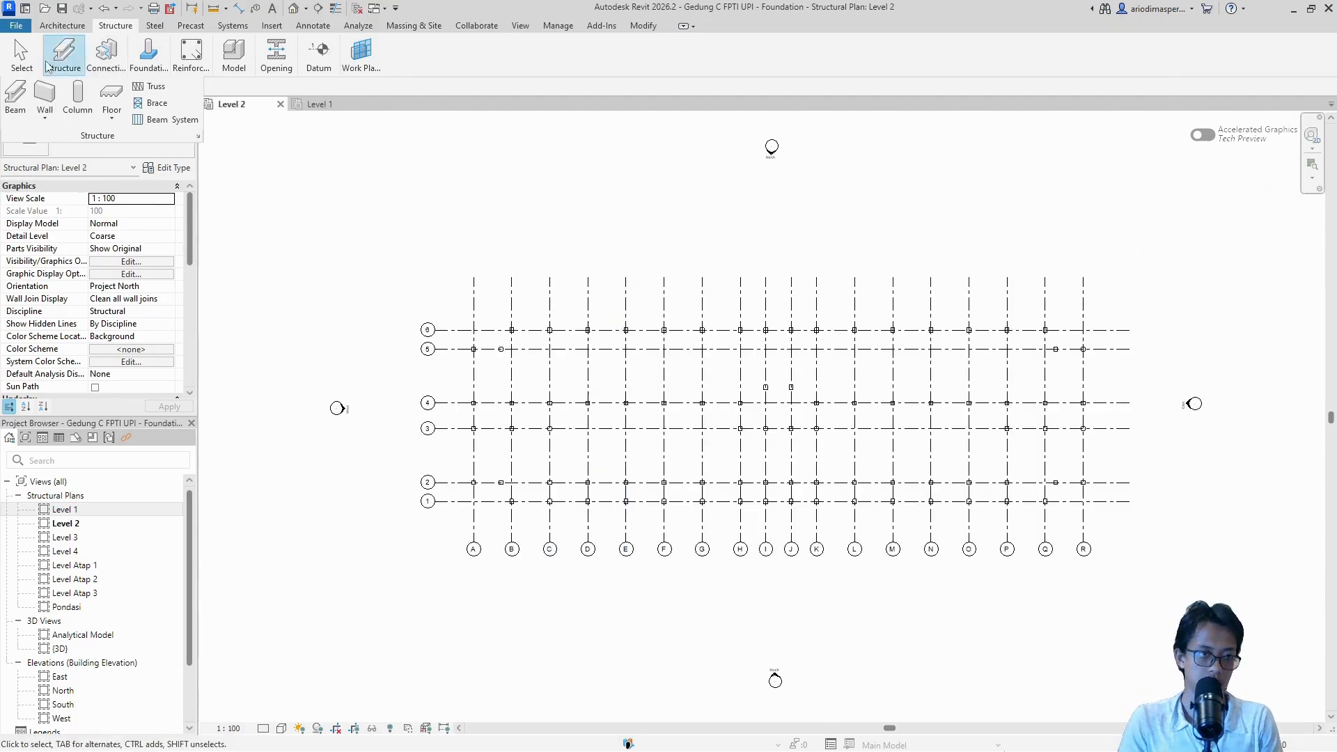
pyautogui.click(21, 94)
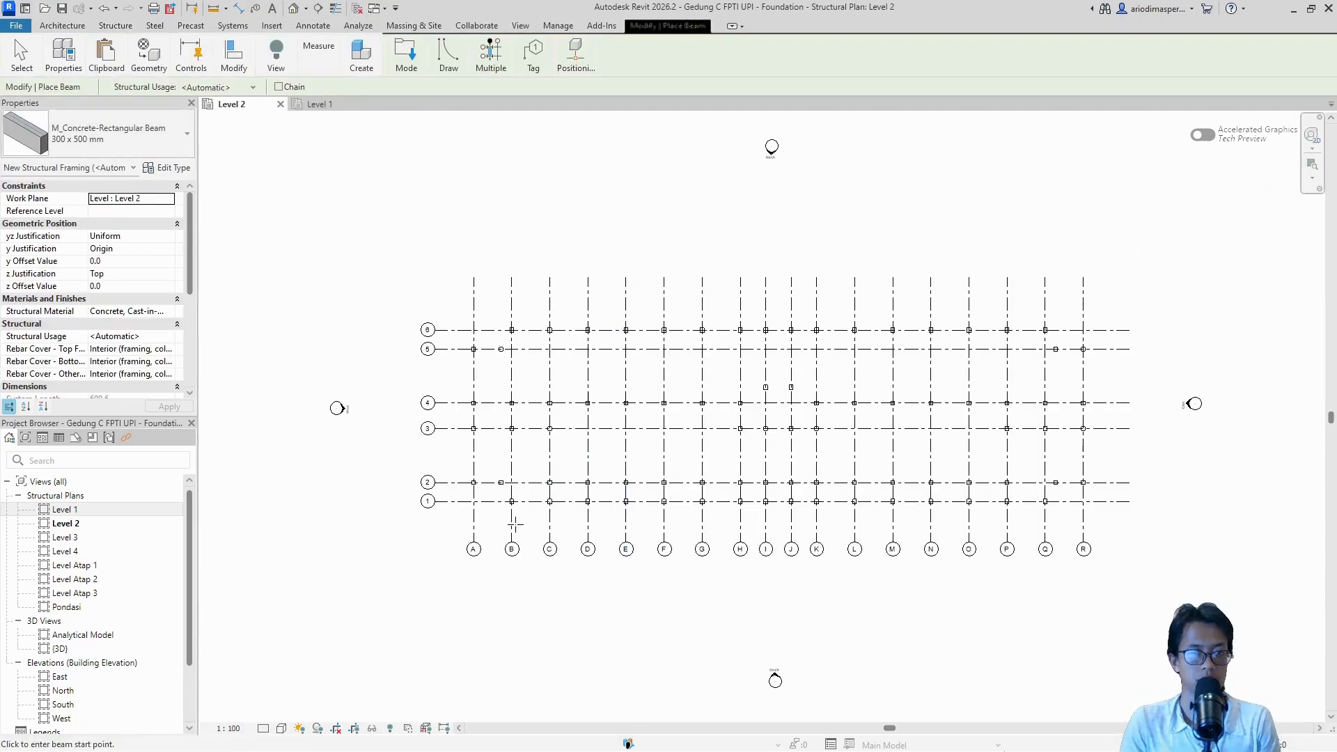
pyautogui.scroll(4, 512, 502)
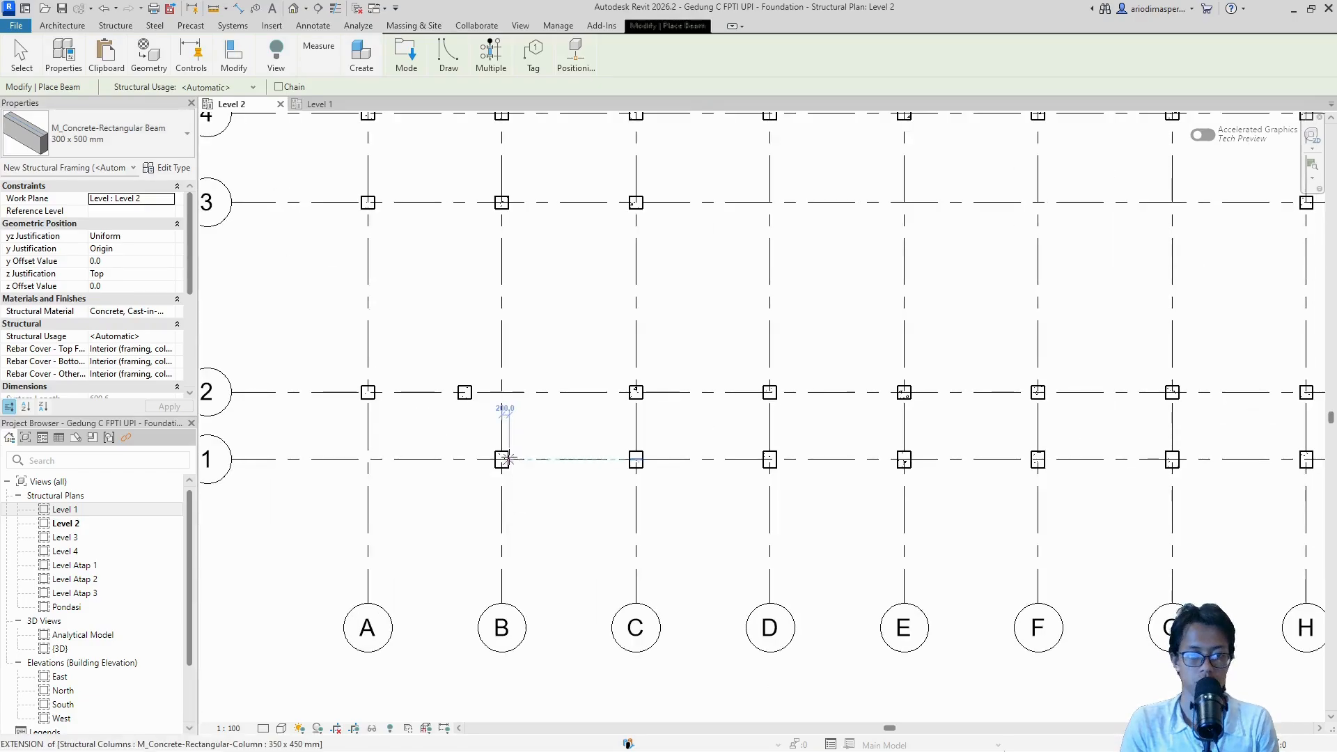
pyautogui.scroll(6, 507, 459)
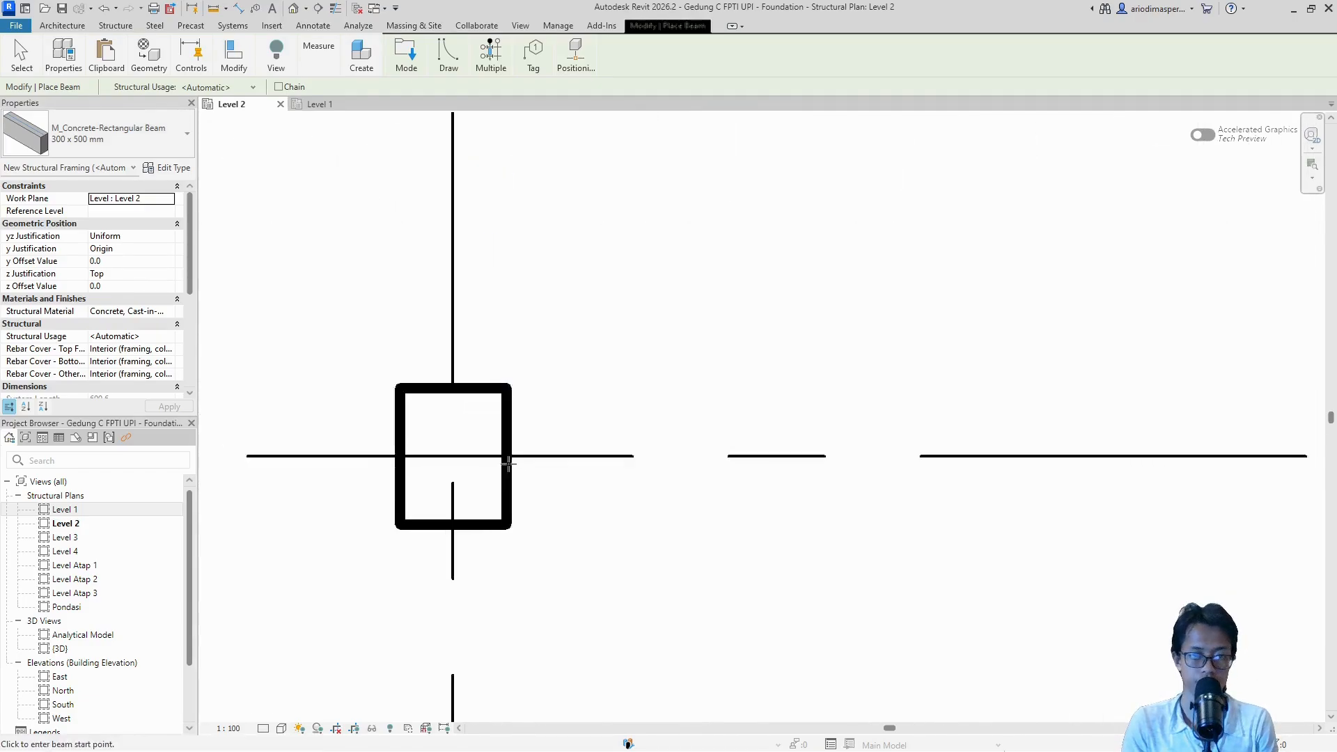
pyautogui.scroll(3, 509, 462)
pyautogui.scroll(3, 506, 451)
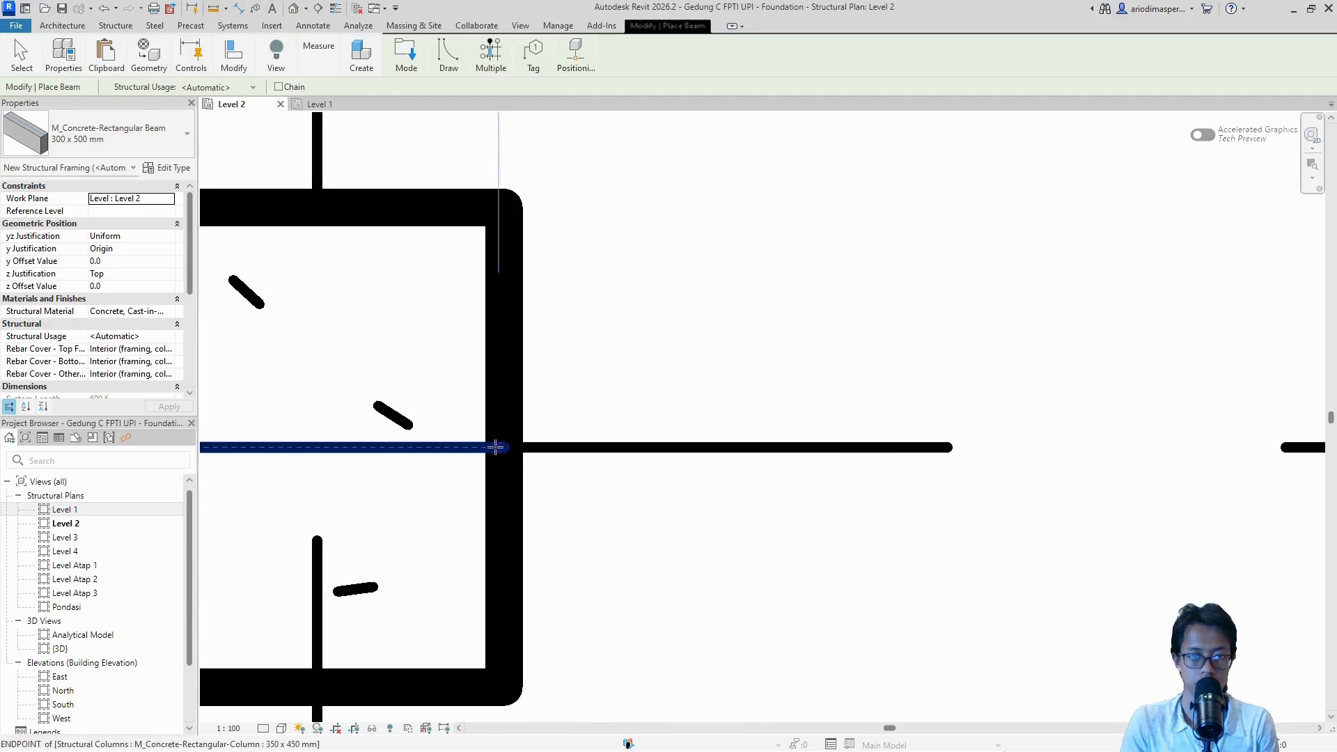
pyautogui.click(502, 447)
pyautogui.scroll(-10, 703, 419)
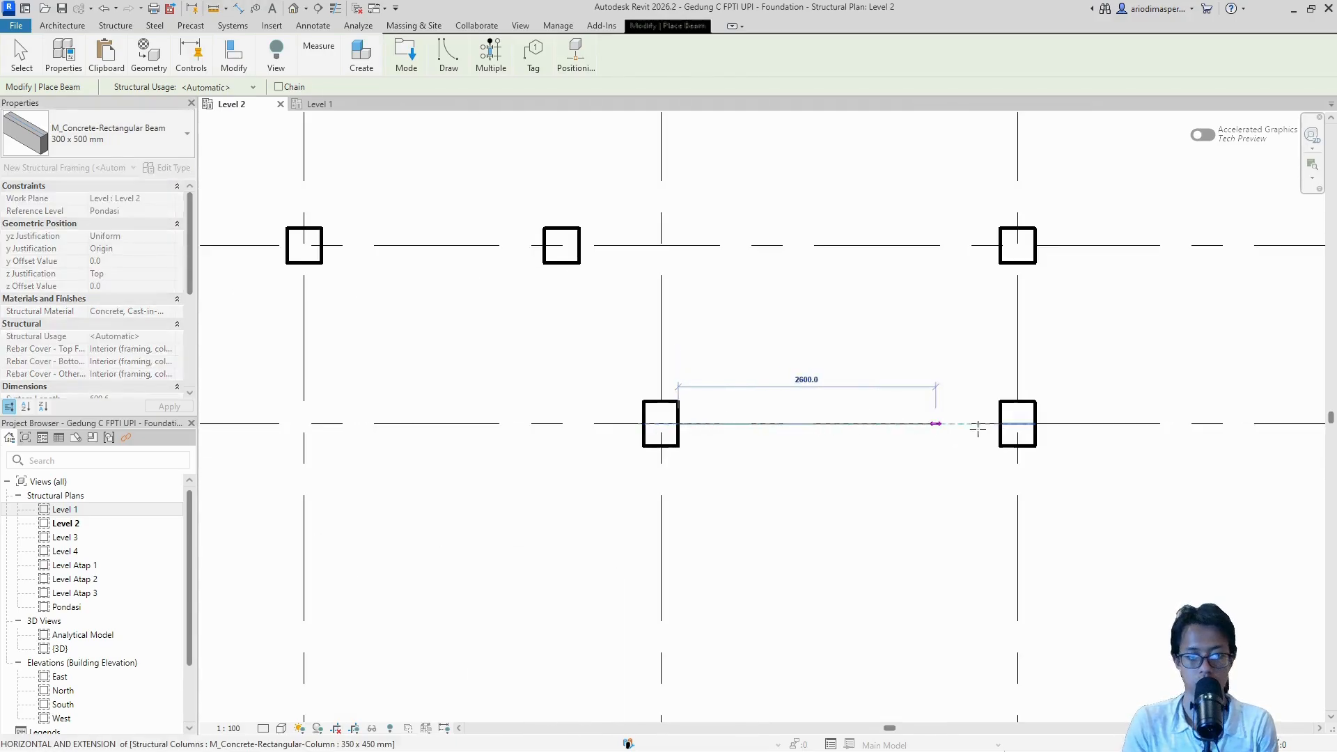
pyautogui.scroll(5, 988, 422)
pyautogui.scroll(4, 1010, 421)
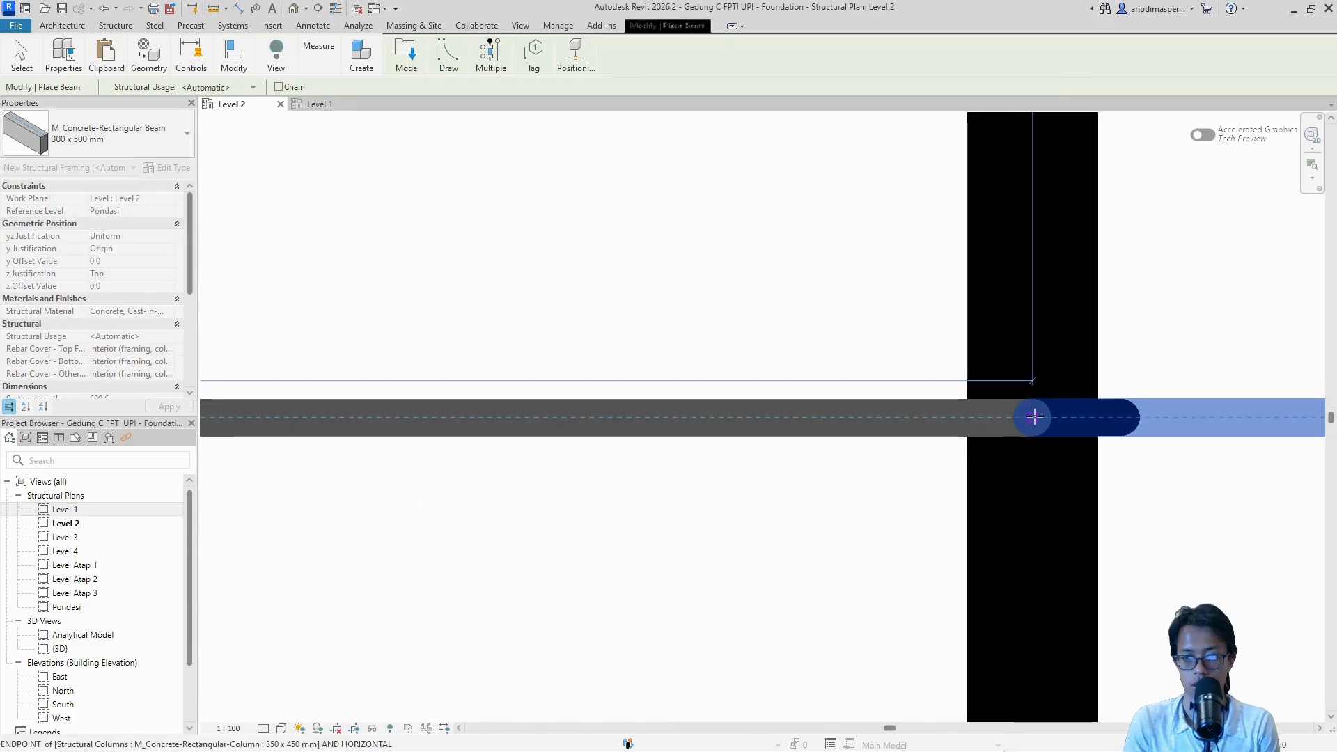
pyautogui.click(843, 382)
pyautogui.scroll(-5, 843, 382)
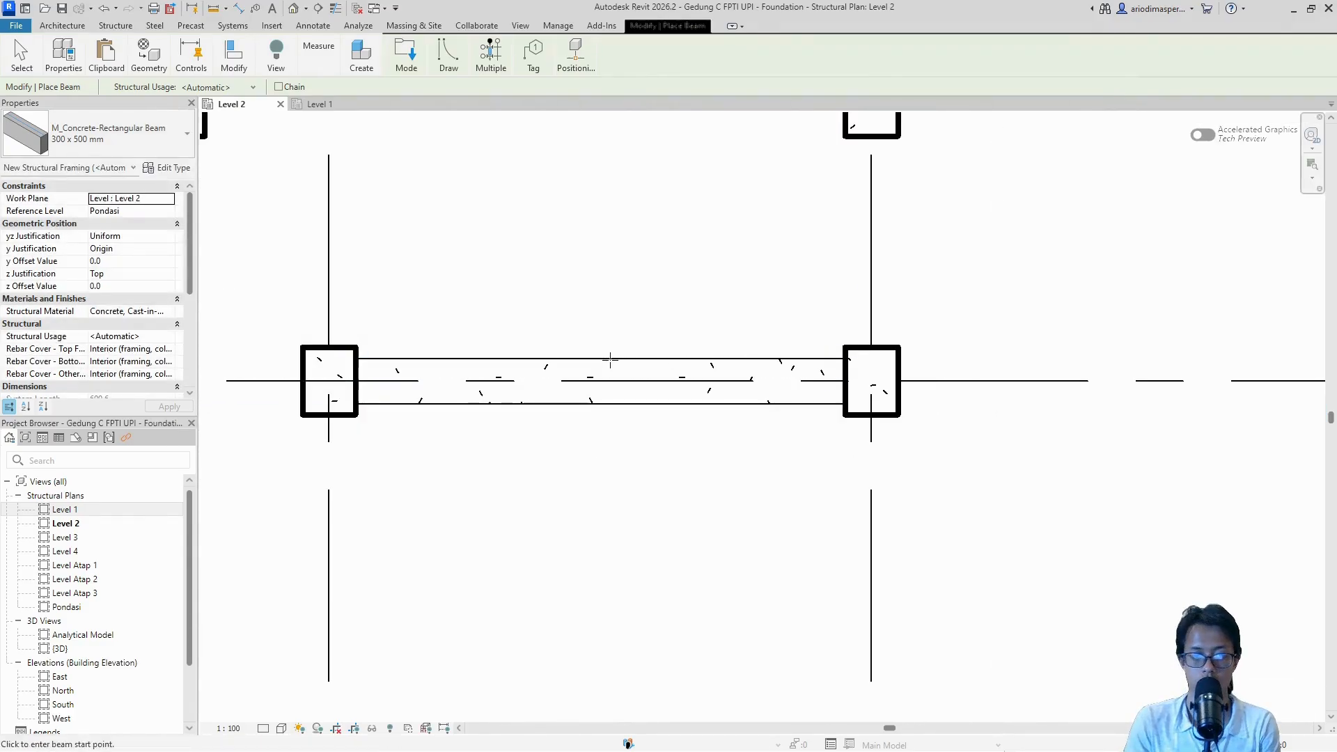
# Step: Copy the beam along grid 1 into each successive bay from grid C to grid H
pyautogui.press('Escape')
pyautogui.click(556, 366)
pyautogui.press('c')
pyautogui.press('o')
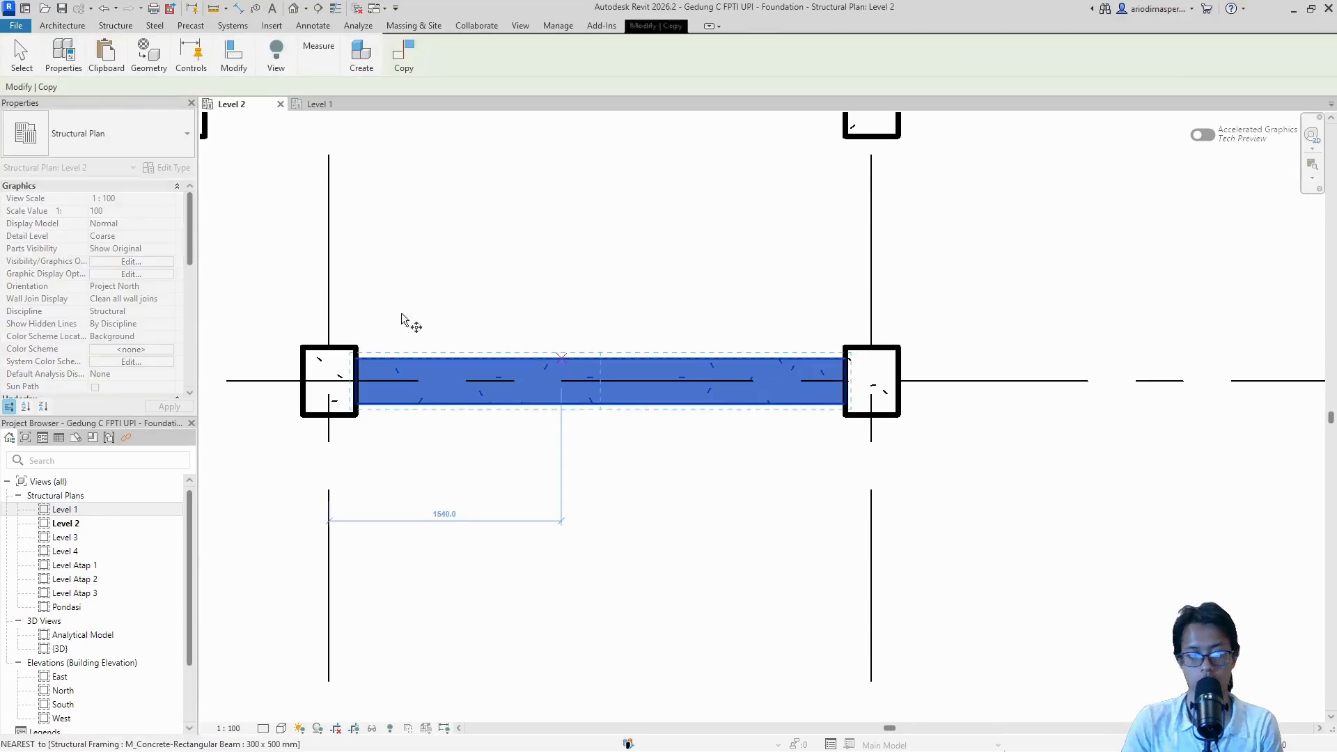
pyautogui.click(329, 381)
pyautogui.scroll(-3, 427, 379)
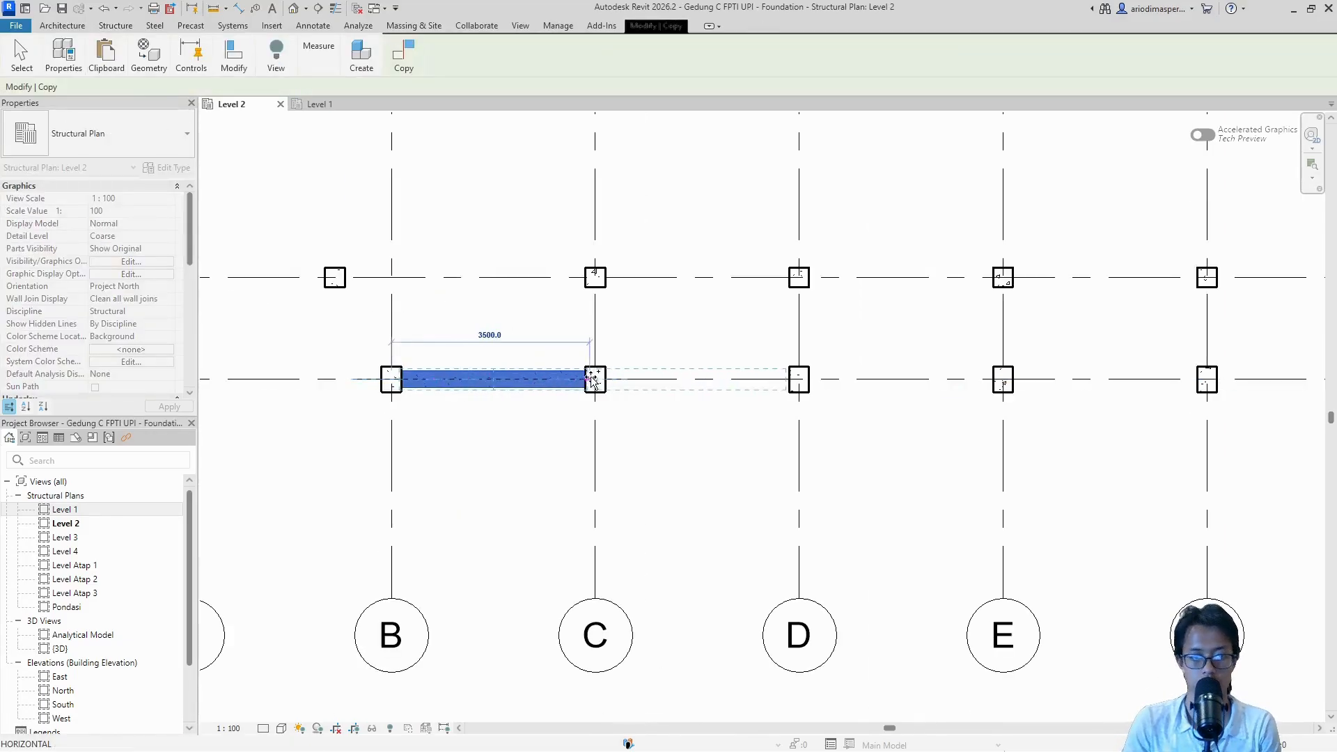
pyautogui.click(799, 379)
pyautogui.click(1002, 379)
pyautogui.moveTo(1070, 456); pyautogui.dragTo(613, 480, button='middle')
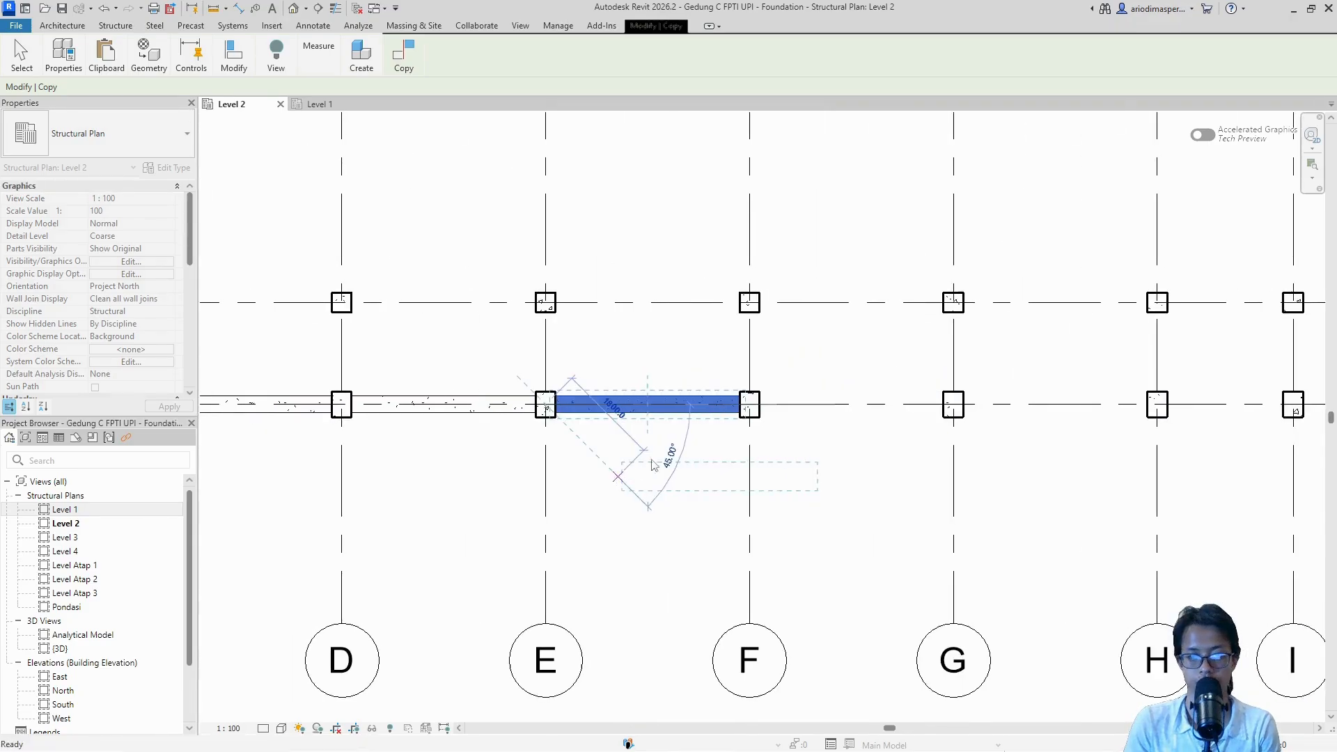
pyautogui.click(846, 406)
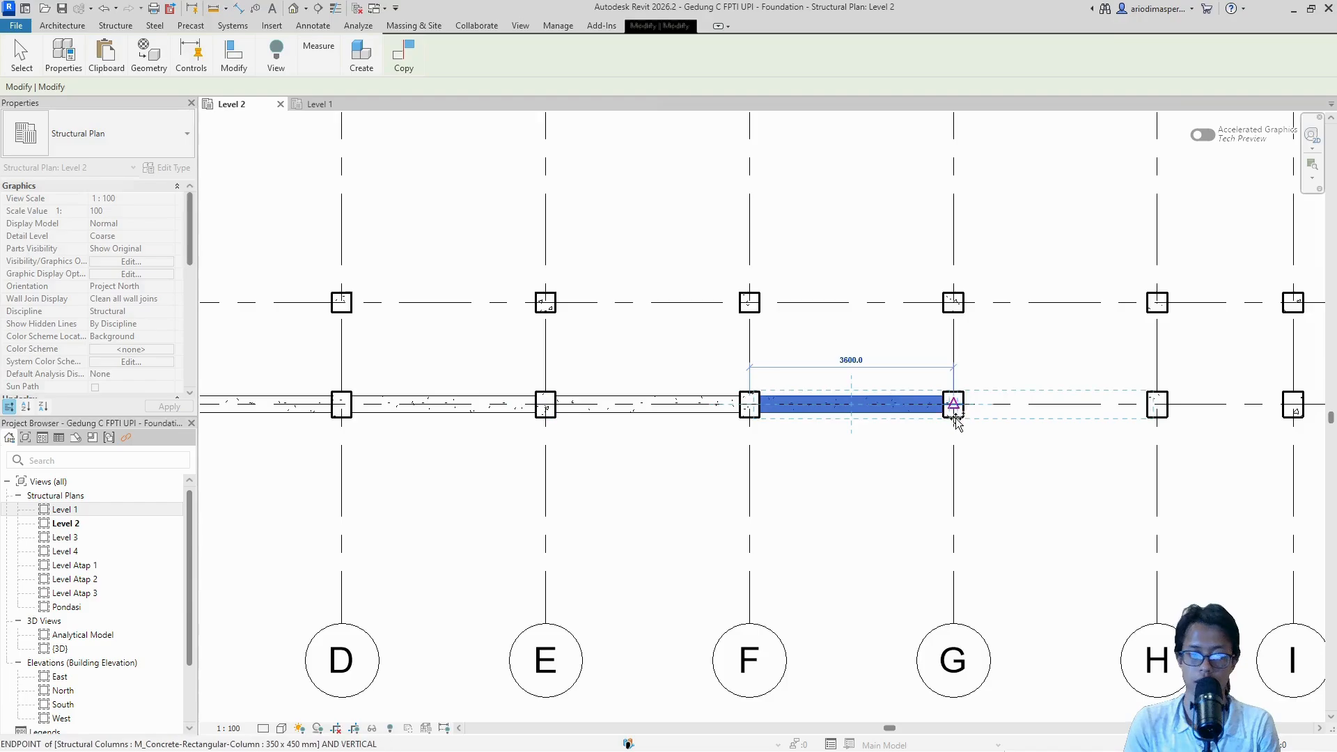
pyautogui.click(950, 416)
# Step: Copy the beam into the bay starting at grid H and shorten its far end to the column at grid I
pyautogui.scroll(-3, 951, 416)
pyautogui.moveTo(975, 453); pyautogui.dragTo(840, 457, button='middle')
pyautogui.scroll(-4, 841, 457)
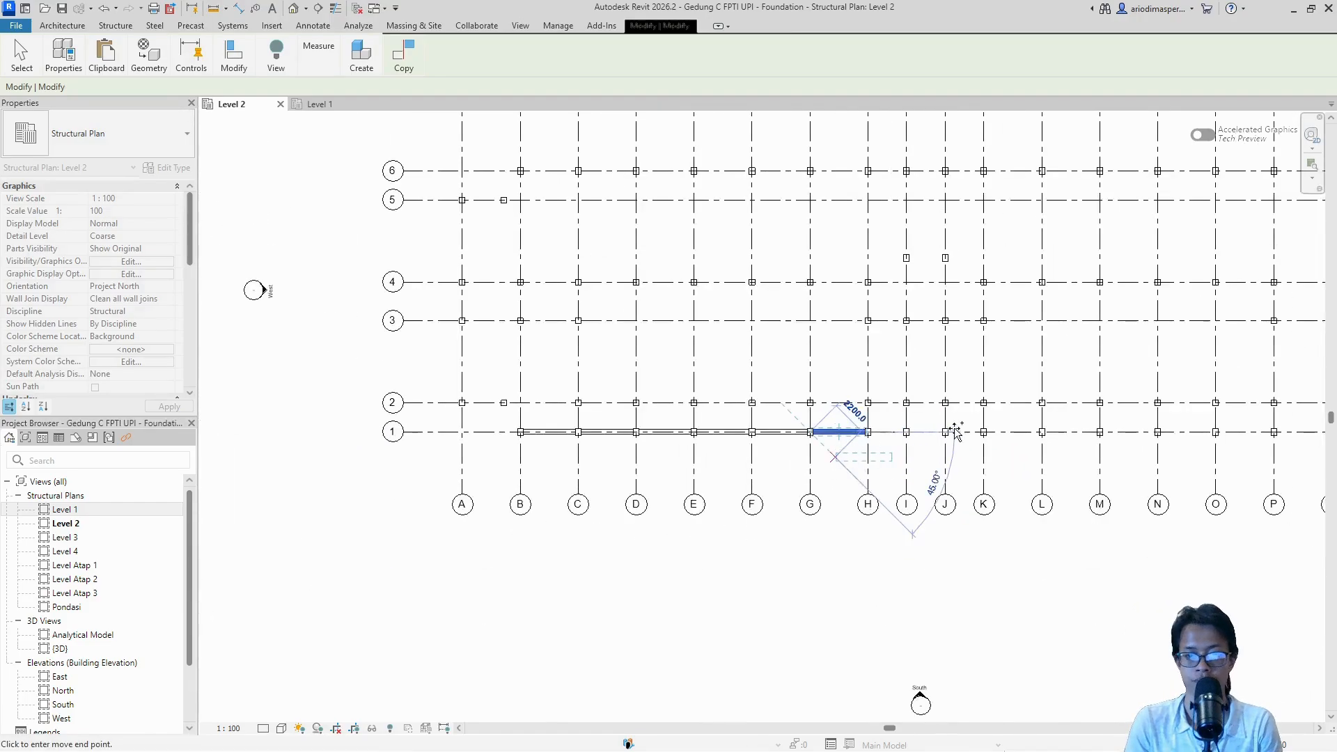
pyautogui.scroll(-1, 964, 310)
pyautogui.moveTo(964, 310); pyautogui.dragTo(864, 529, button='middle')
pyautogui.scroll(8, 844, 543)
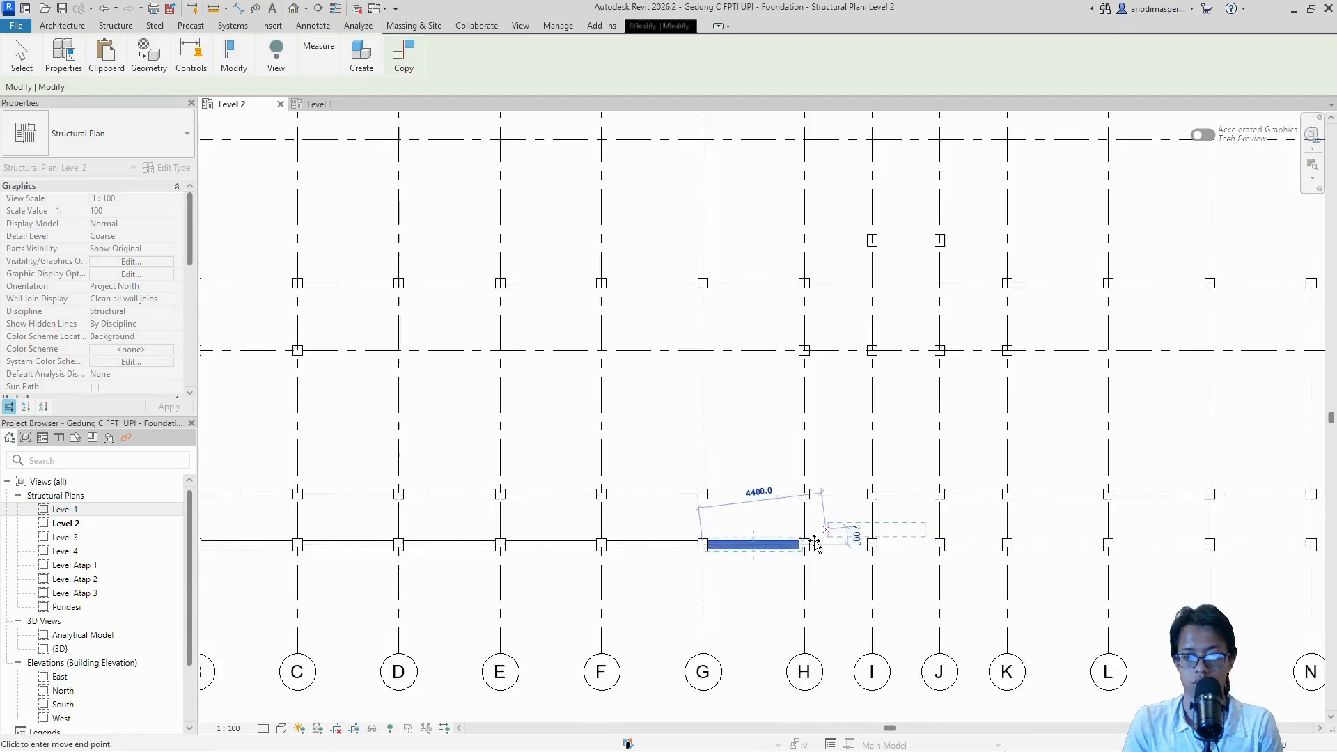
pyautogui.click(782, 552)
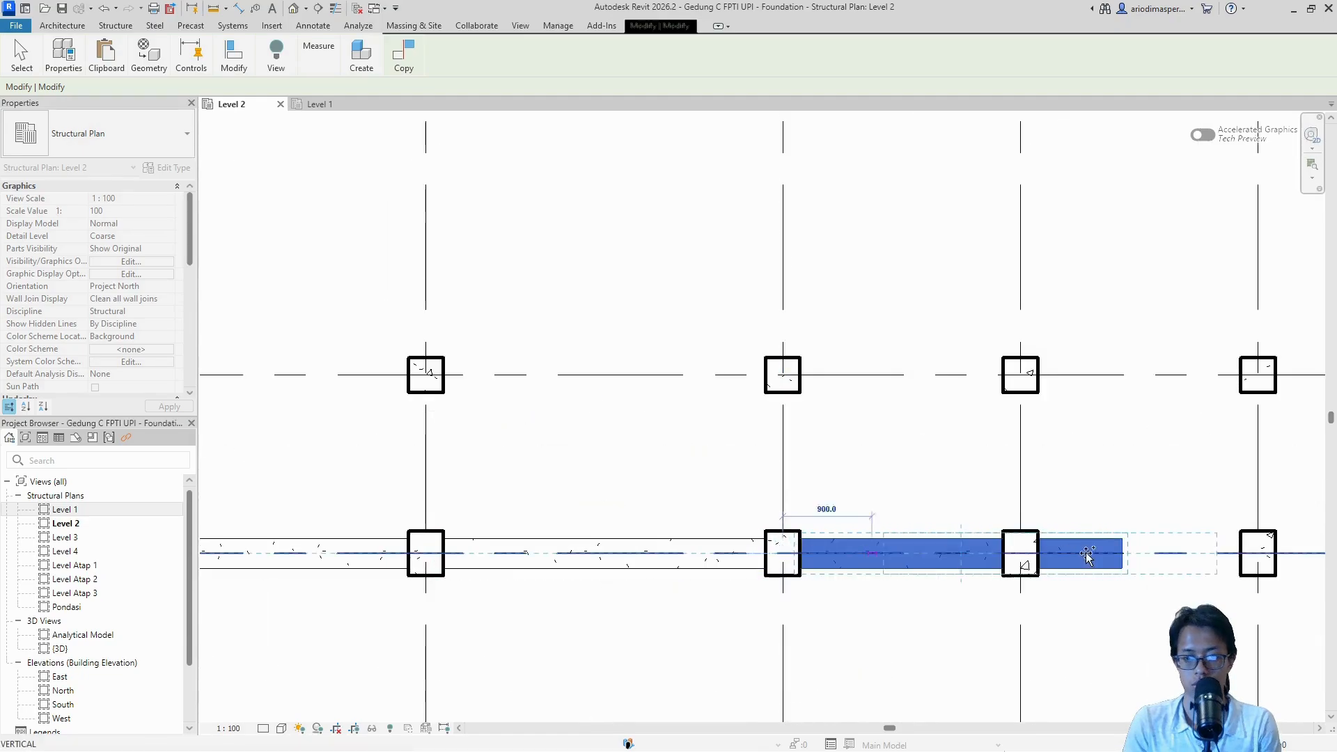
pyautogui.press('Escape')
pyautogui.click(1118, 553)
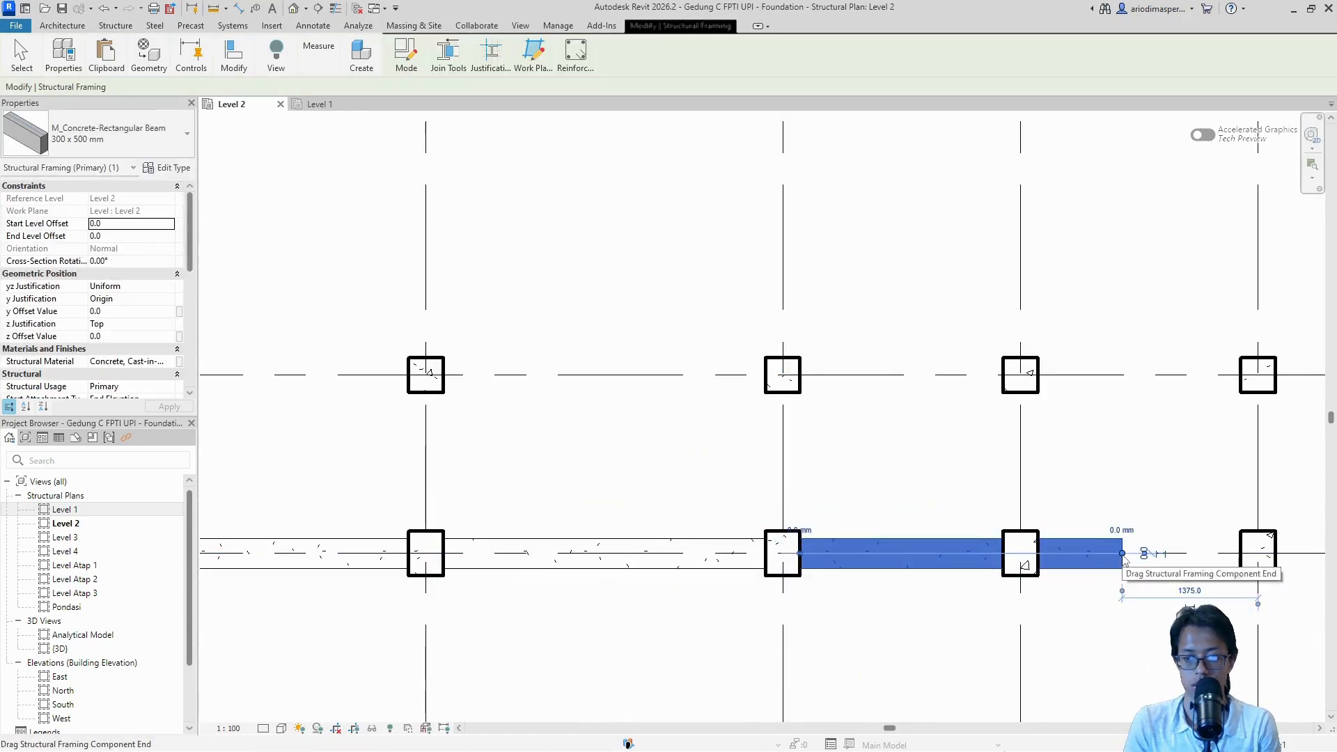
pyautogui.moveTo(1122, 557); pyautogui.dragTo(1021, 553)
pyautogui.scroll(-2, 912, 426)
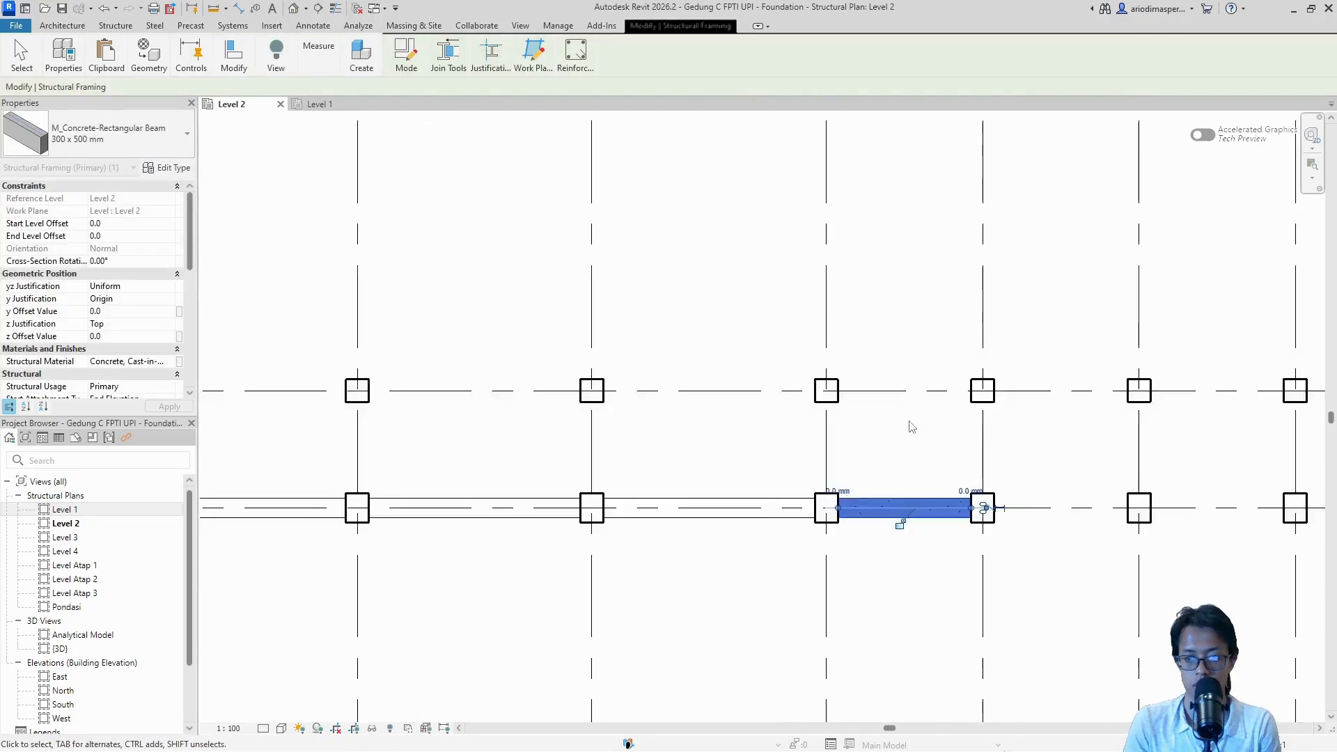
pyautogui.press('Escape')
pyautogui.scroll(-6, 806, 409)
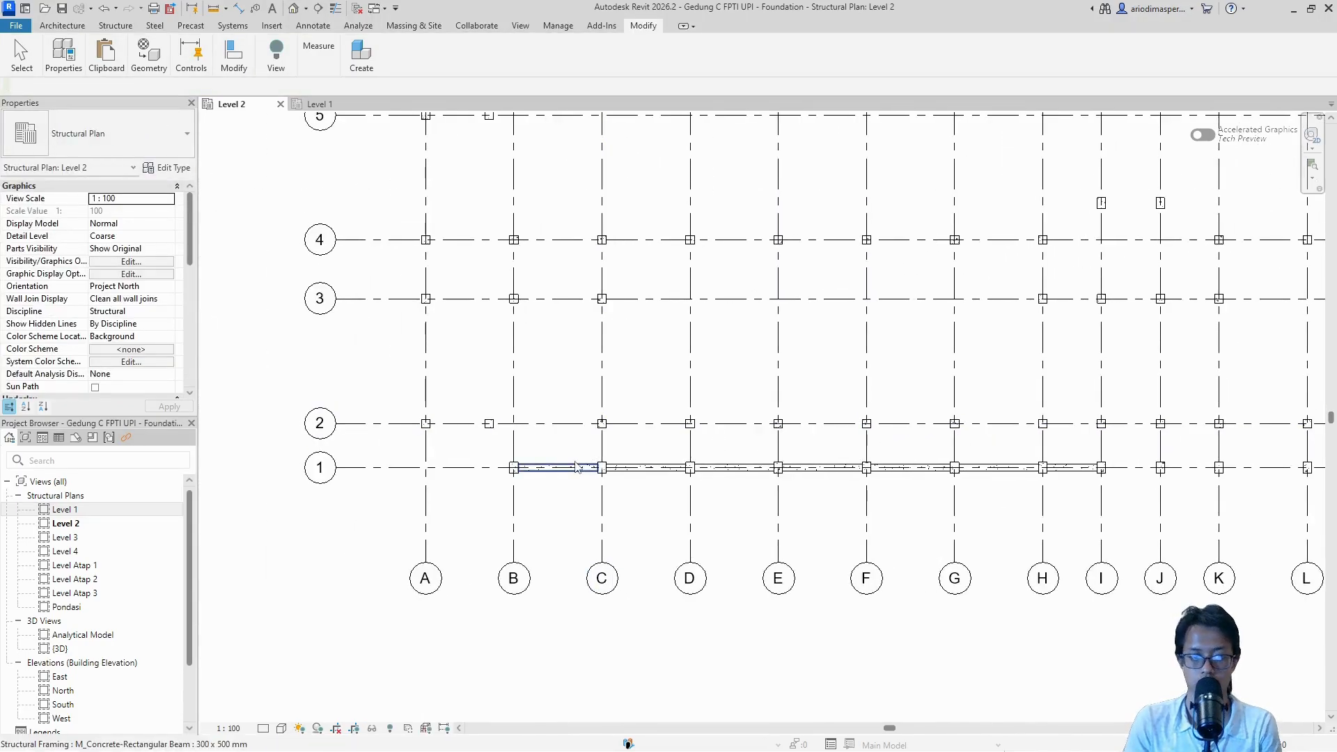
pyautogui.click(576, 467)
pyautogui.keyDown('ctrl'); pyautogui.click(661, 467); pyautogui.keyUp('ctrl')
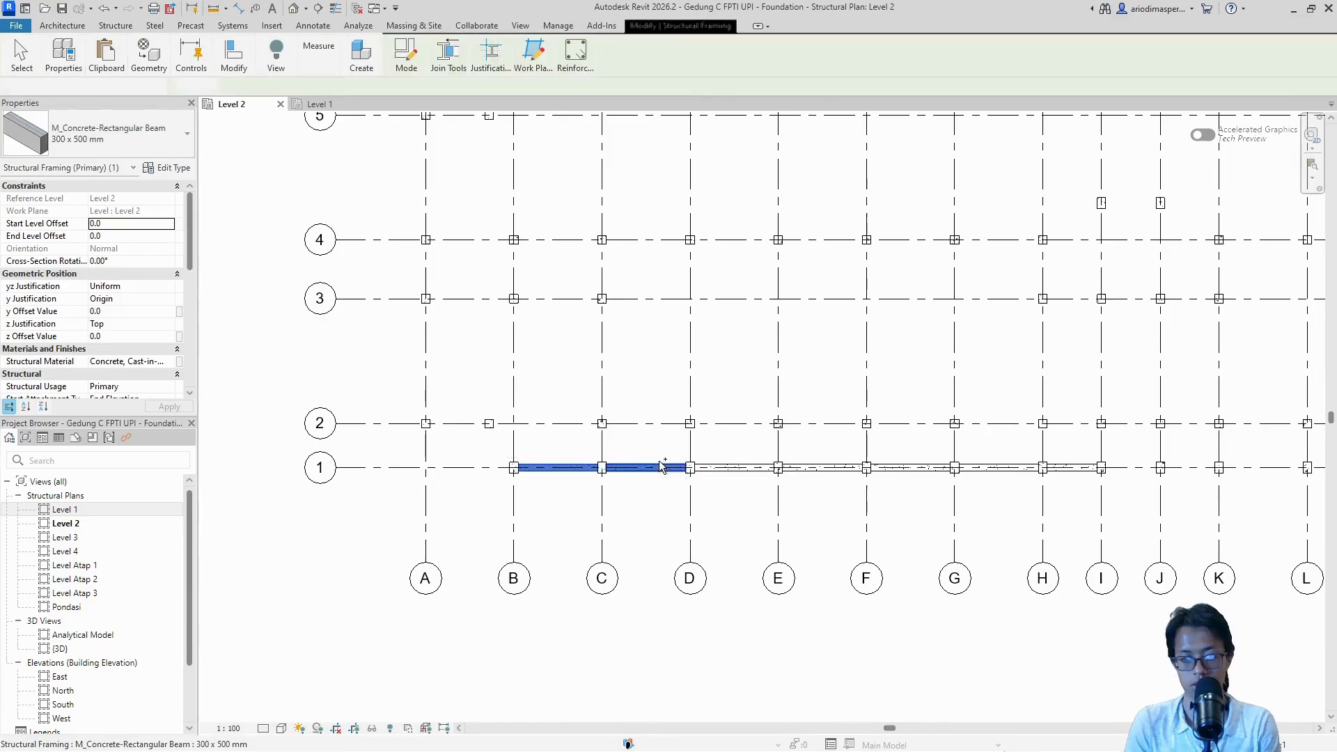
pyautogui.click(468, 411)
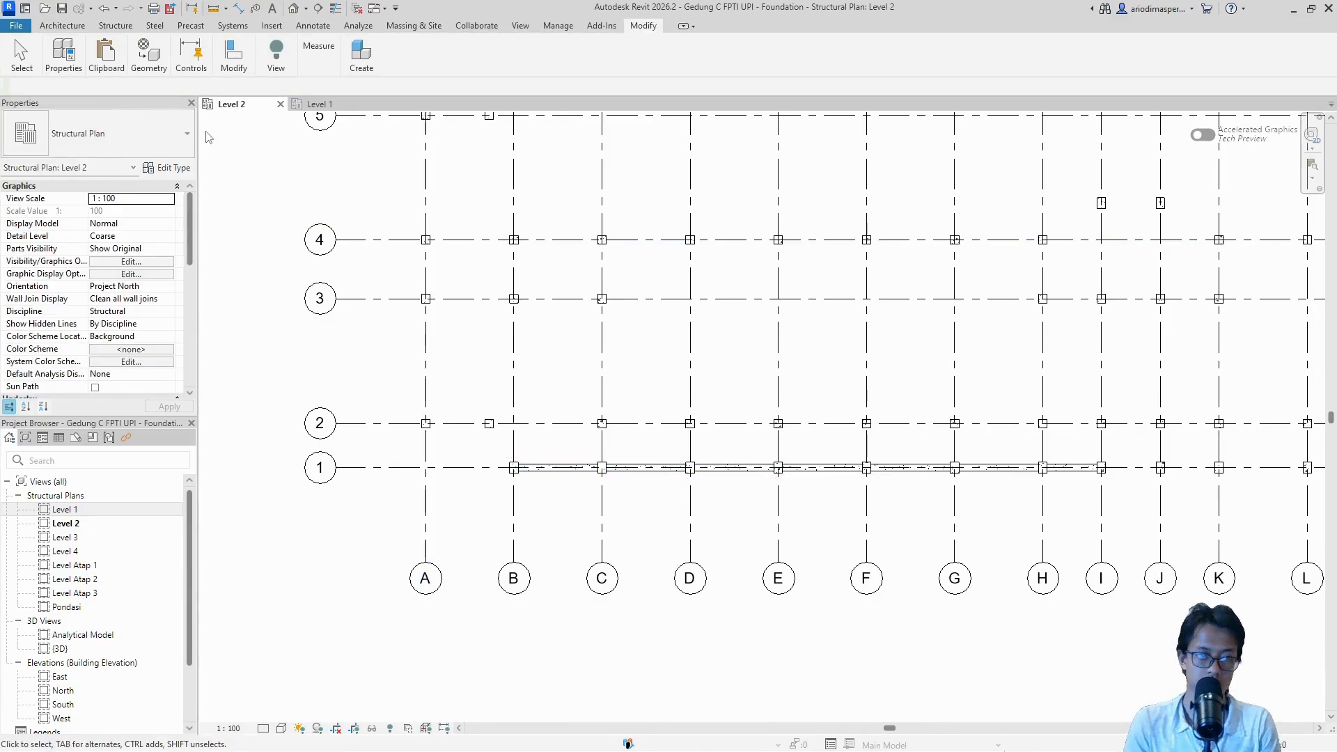
# Step: Place a 300 x 500 mm concrete beam on grid 2 from the column at grid A to the column between grids A and B
pyautogui.click(115, 25)
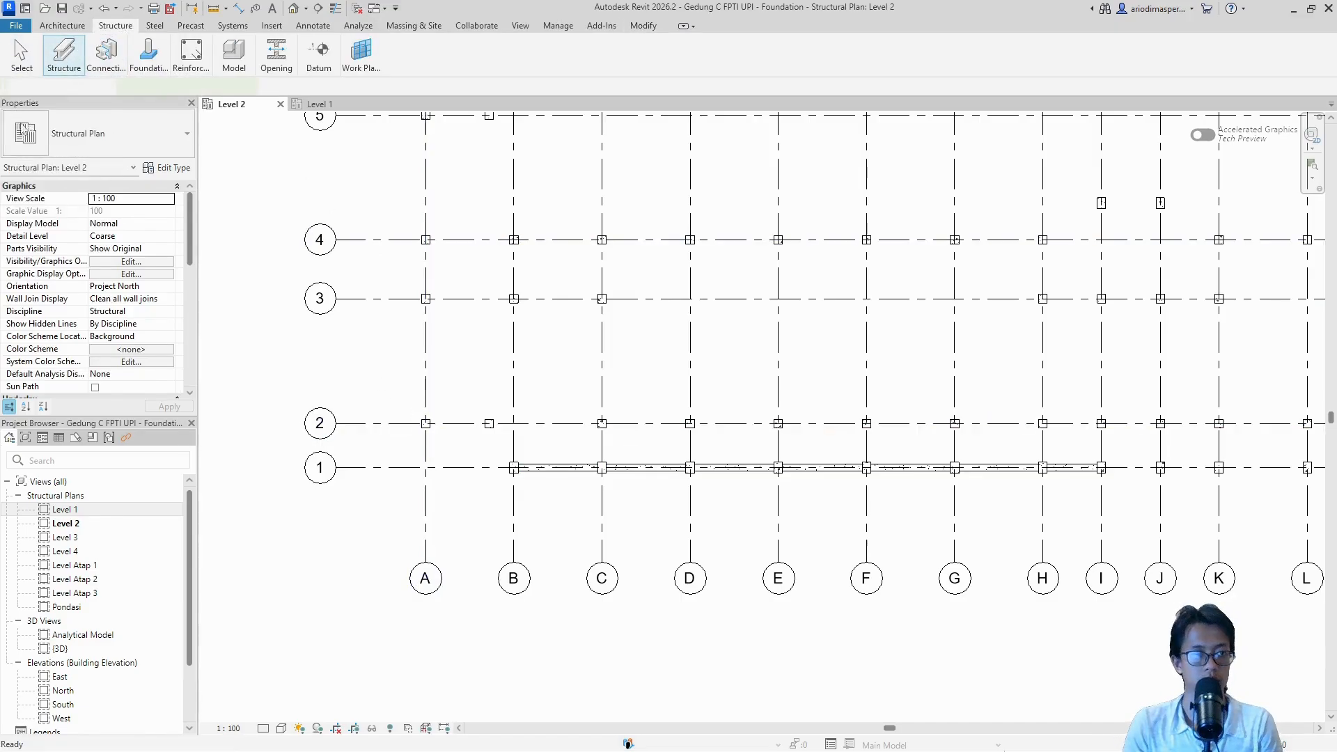
pyautogui.press('b')
pyautogui.press('m')
pyautogui.scroll(6, 427, 437)
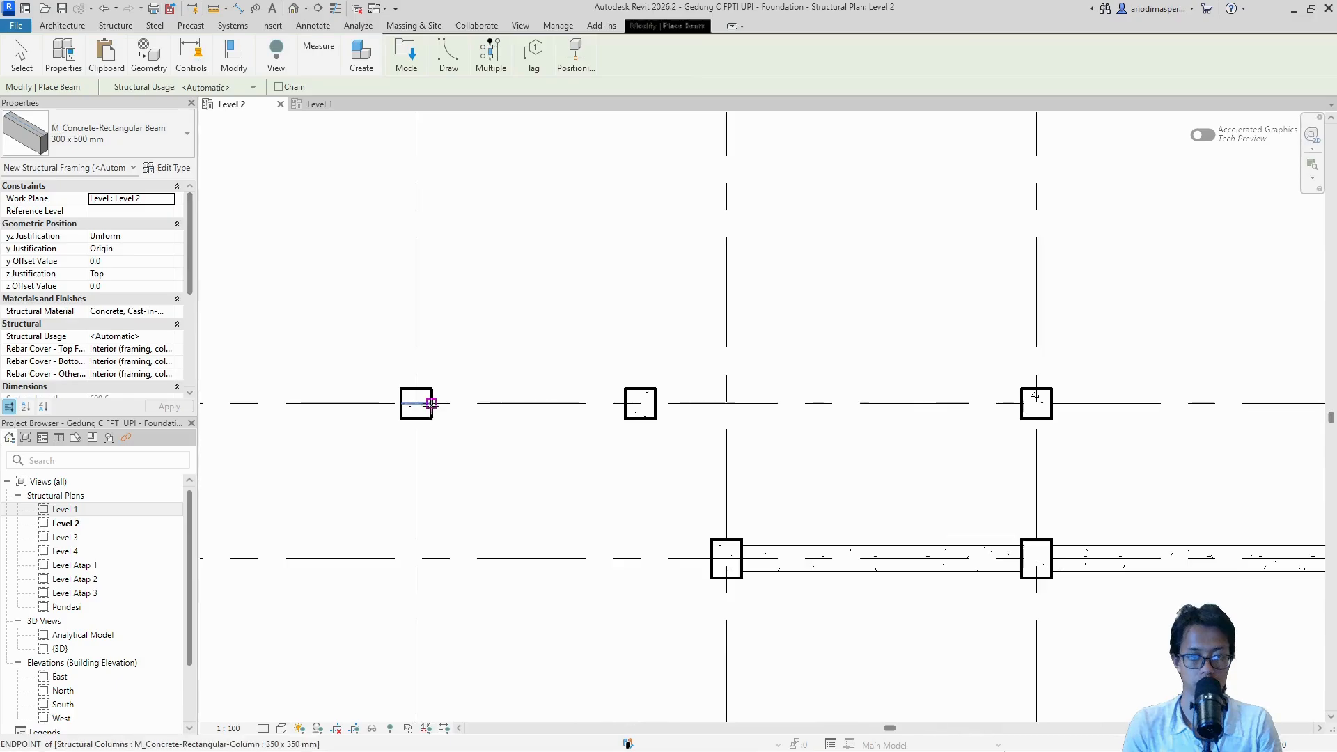
pyautogui.click(431, 402)
pyautogui.click(625, 402)
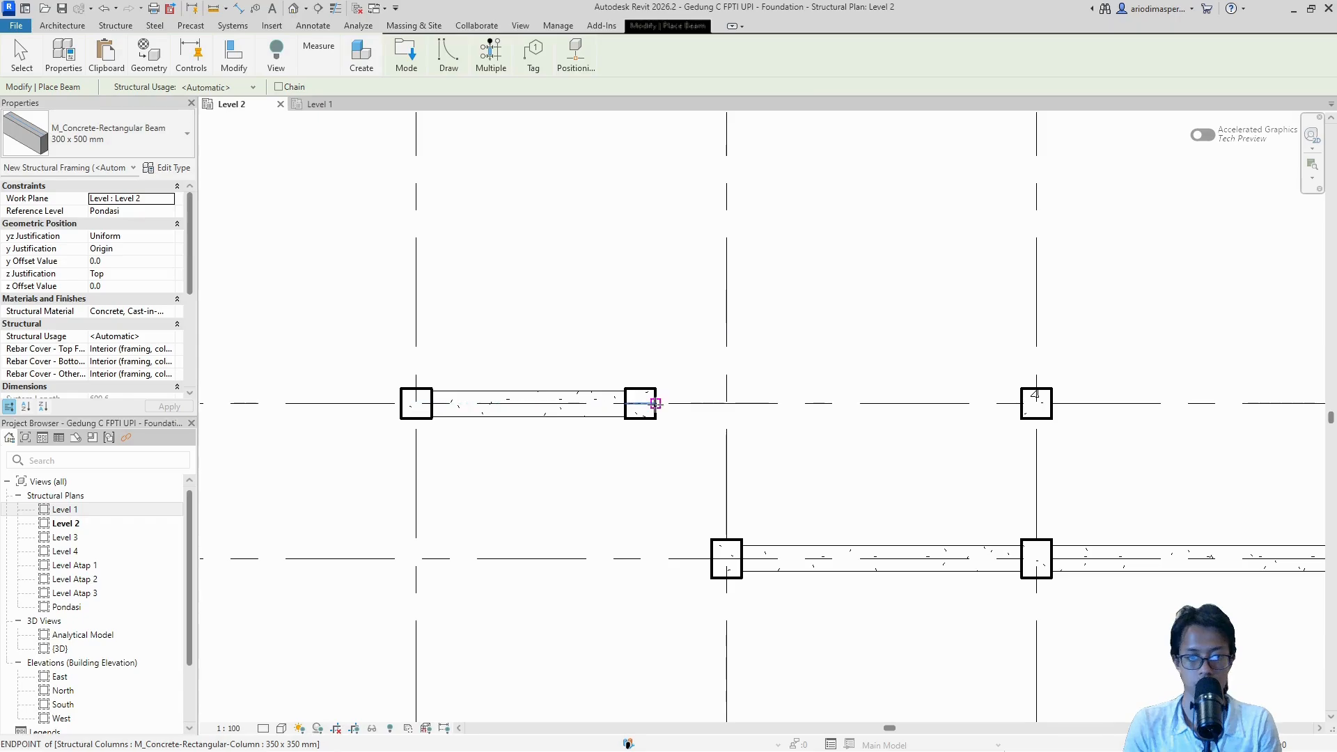
pyautogui.scroll(-3, 657, 403)
pyautogui.scroll(-1, 646, 399)
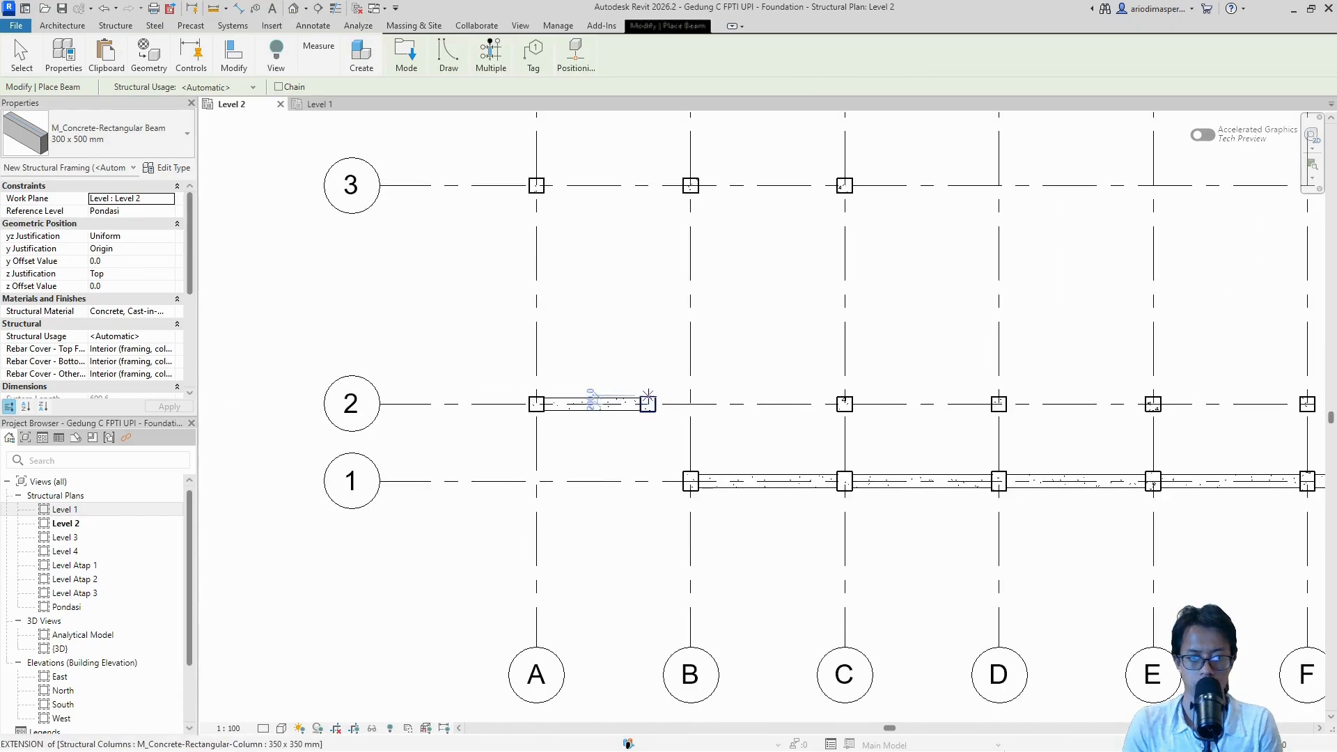
# Step: Place a beam stub about 1000 mm long from the intermediate column on grid 2 towards grid 3, centred on the column
pyautogui.scroll(3, 646, 398)
pyautogui.scroll(6, 647, 394)
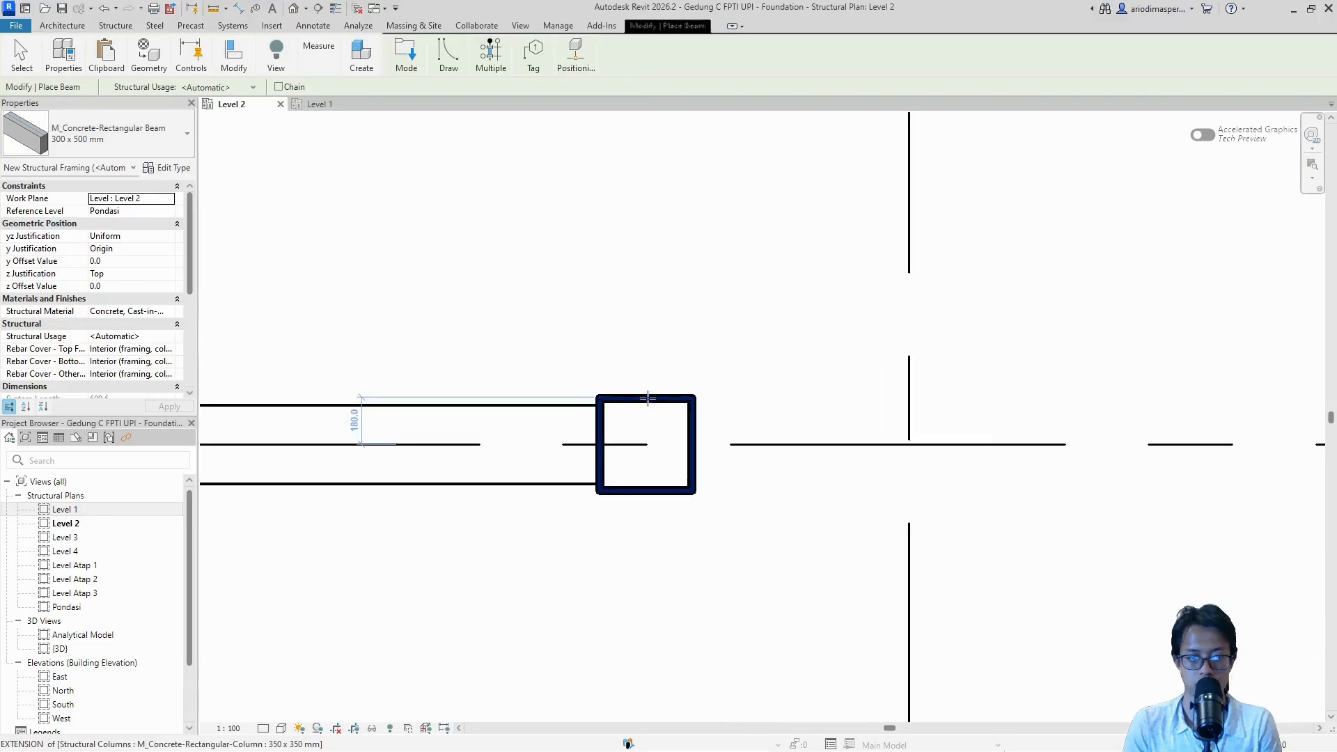
pyautogui.click(638, 397)
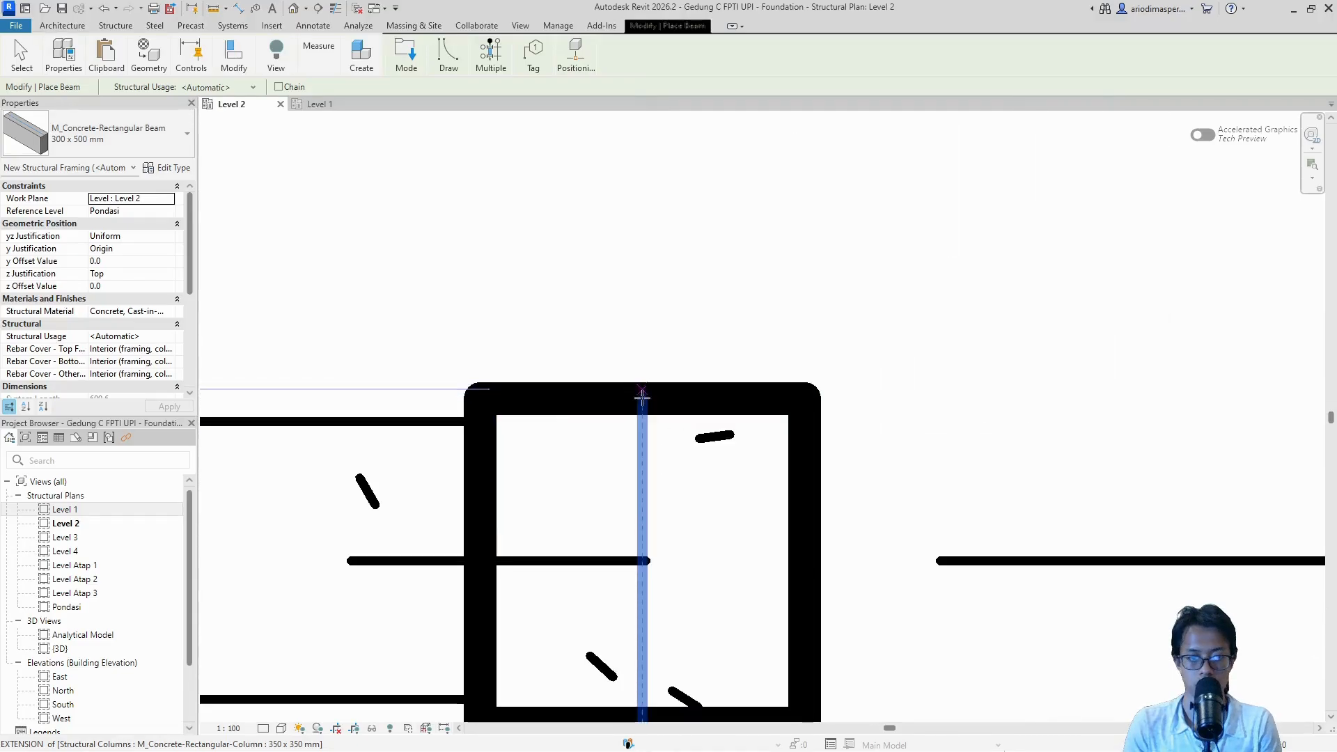
pyautogui.scroll(-3, 632, 244)
pyautogui.moveTo(647, 190); pyautogui.dragTo(640, 446, button='middle')
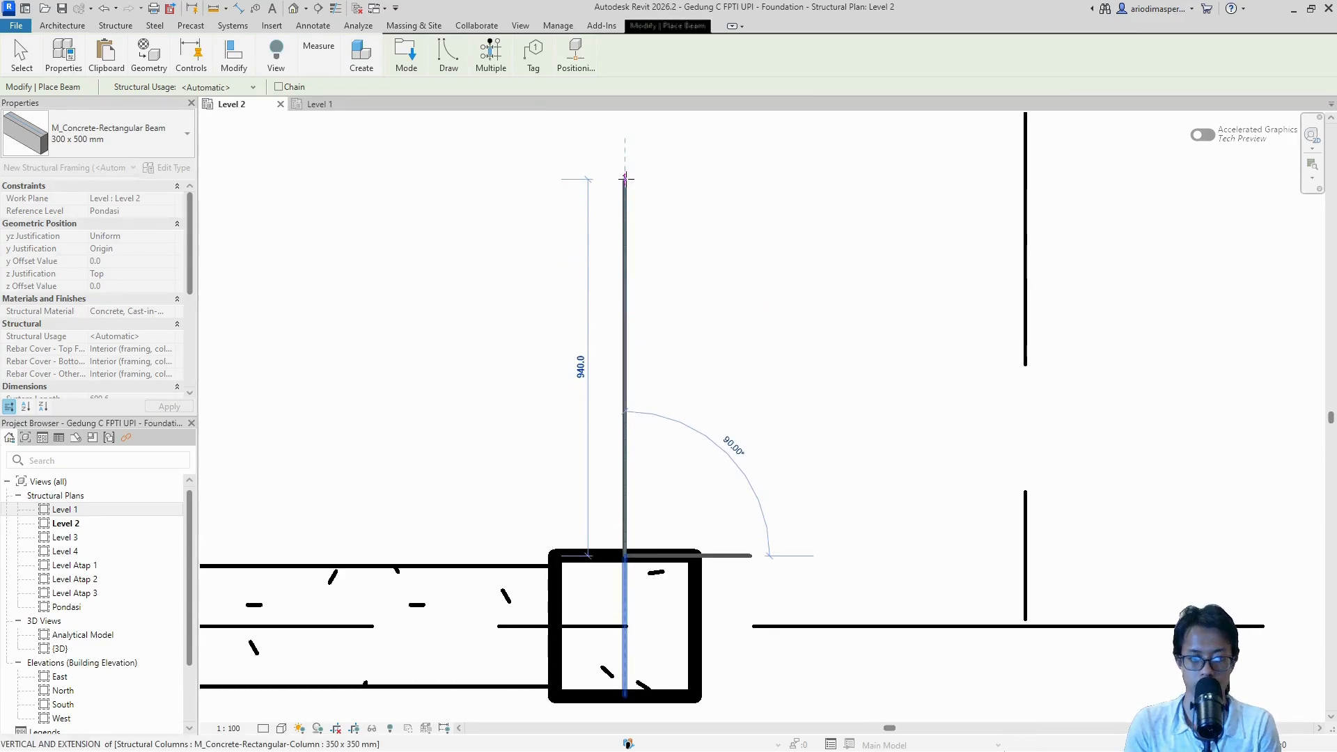
pyautogui.moveTo(632, 236); pyautogui.dragTo(627, 330, button='middle')
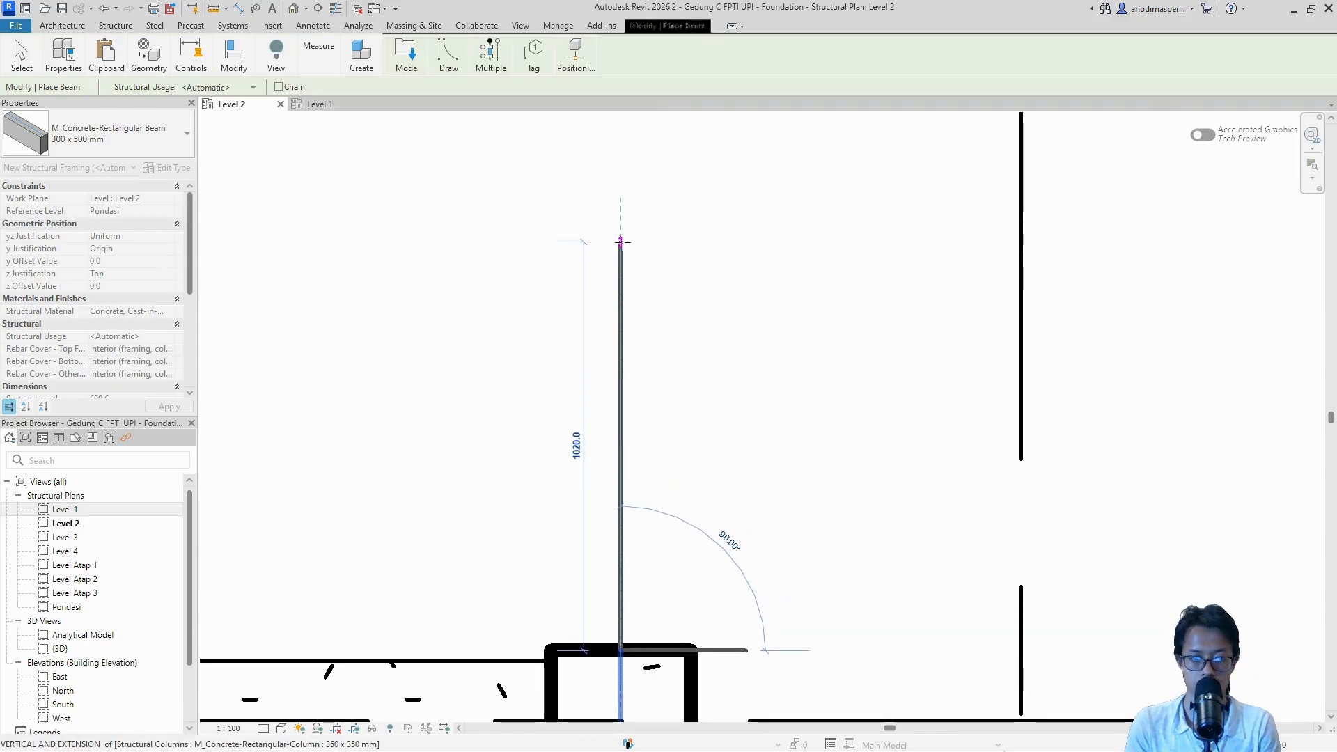
pyautogui.click(620, 244)
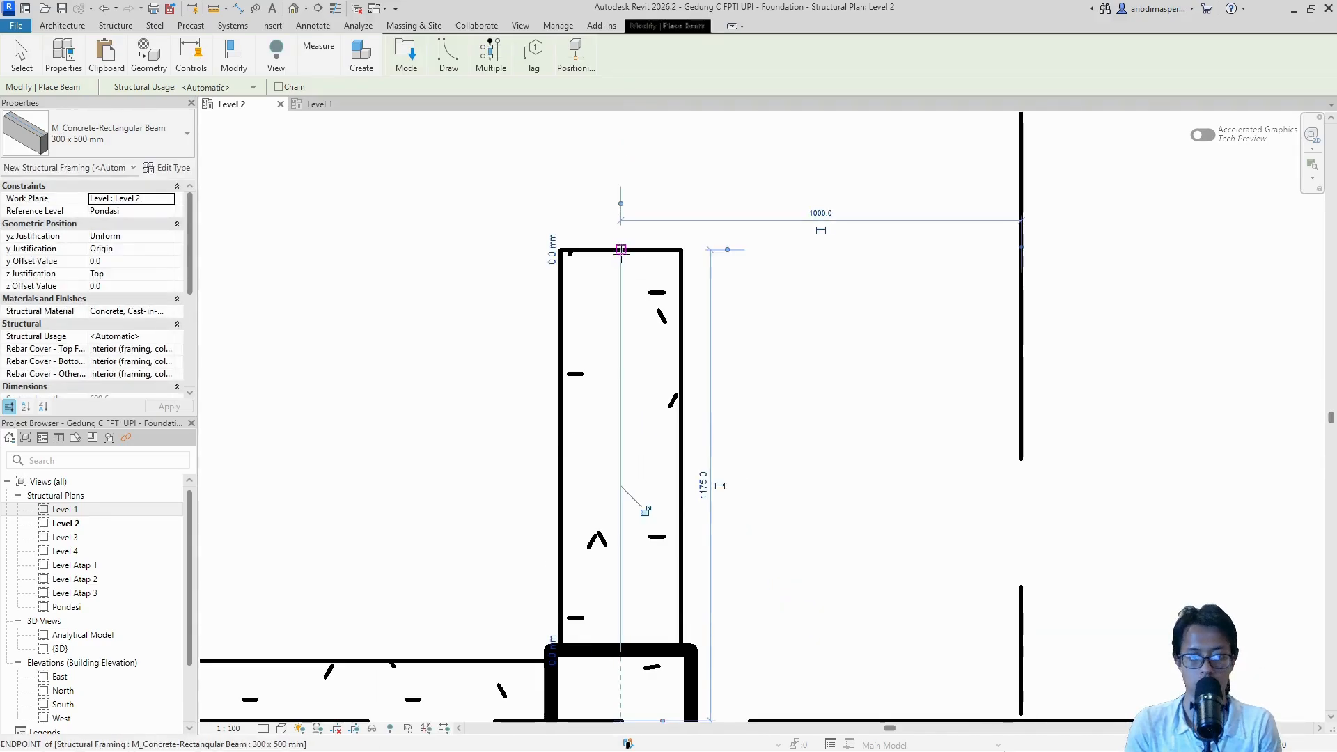
pyautogui.scroll(-2, 621, 249)
pyautogui.scroll(-5, 620, 254)
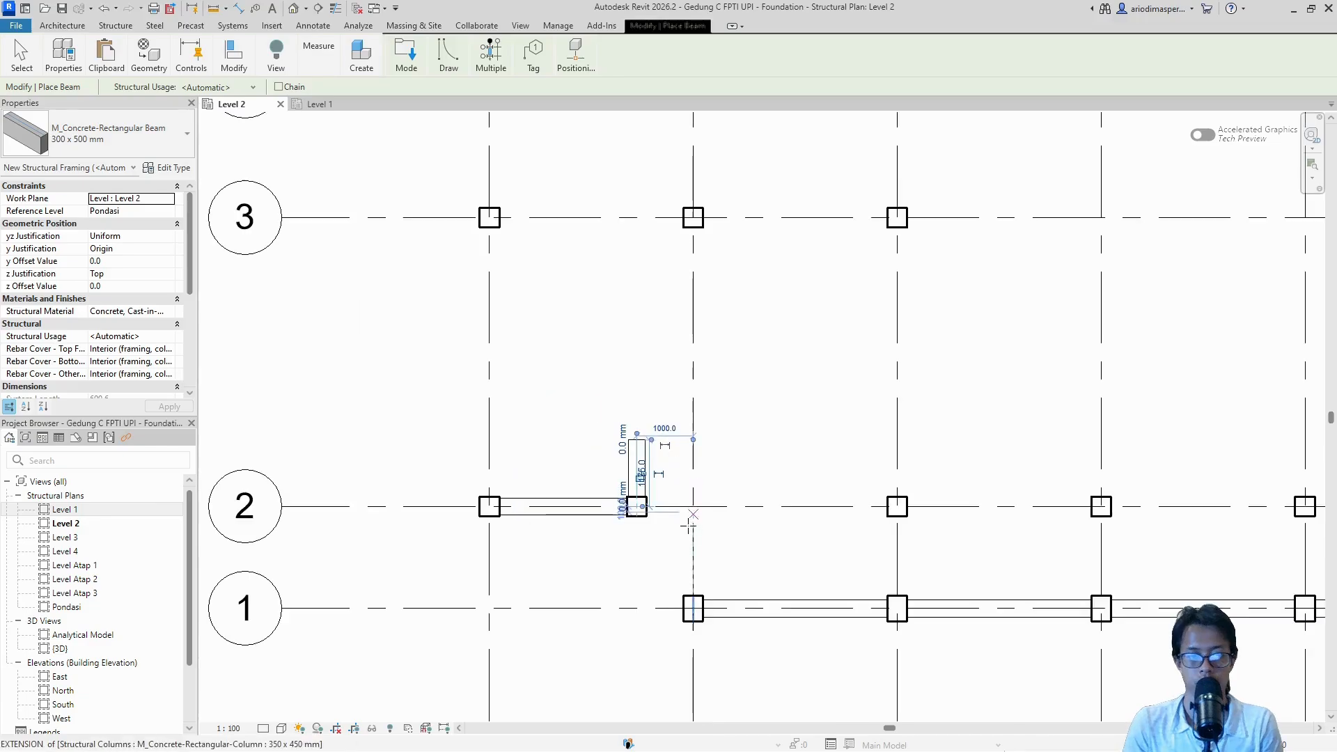
pyautogui.scroll(1, 731, 479)
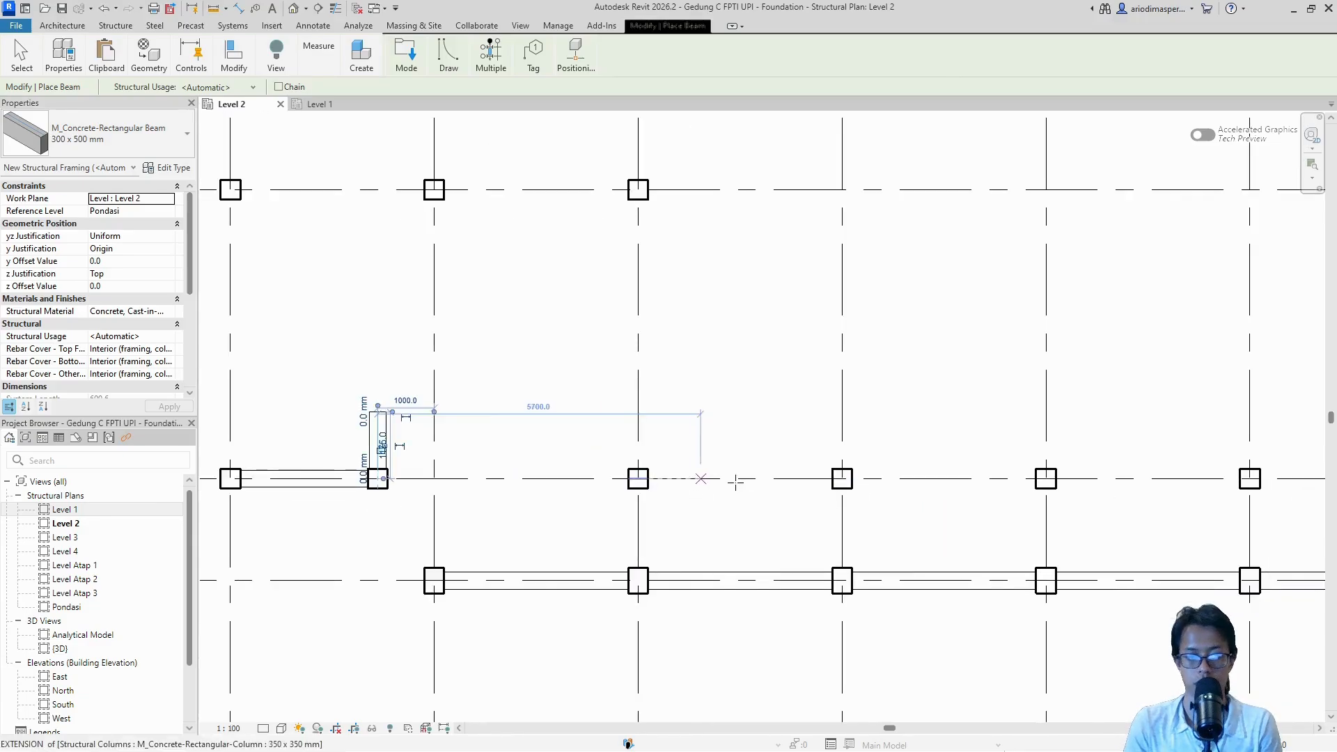
pyautogui.scroll(3, 649, 477)
pyautogui.click(650, 475)
pyautogui.scroll(-5, 627, 481)
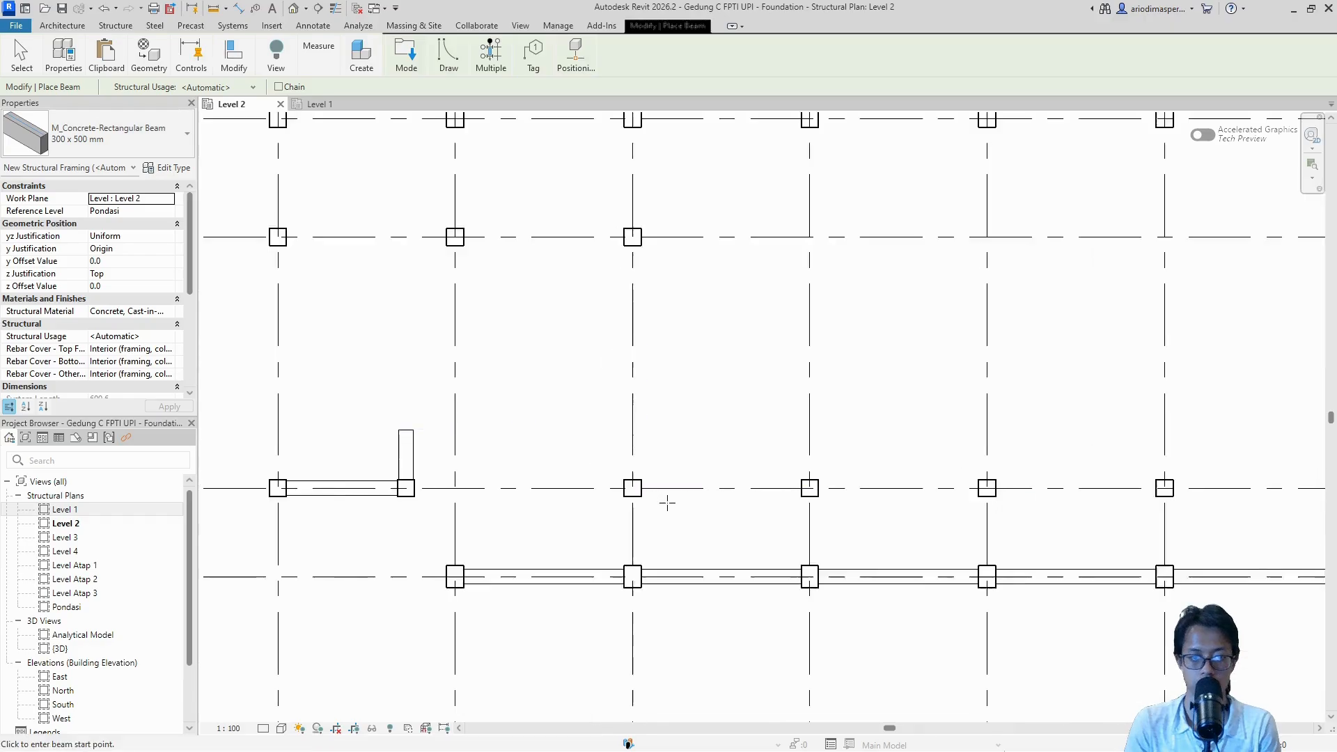
pyautogui.press('Escape')
pyautogui.press('Escape')
# Step: Copy the six grid 1 beams between grids C and I onto the matching columns on grid 2
pyautogui.click(686, 536)
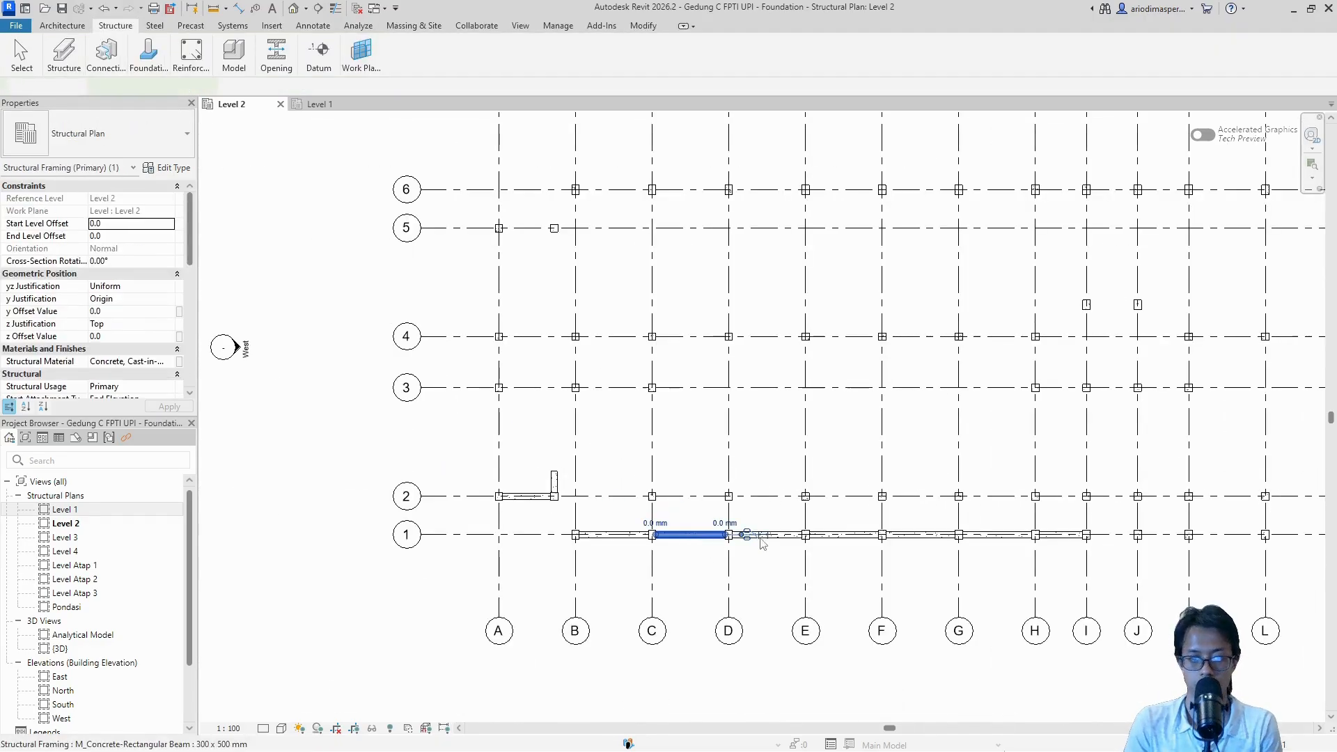
pyautogui.keyDown('ctrl'); pyautogui.click(766, 542); pyautogui.keyUp('ctrl')
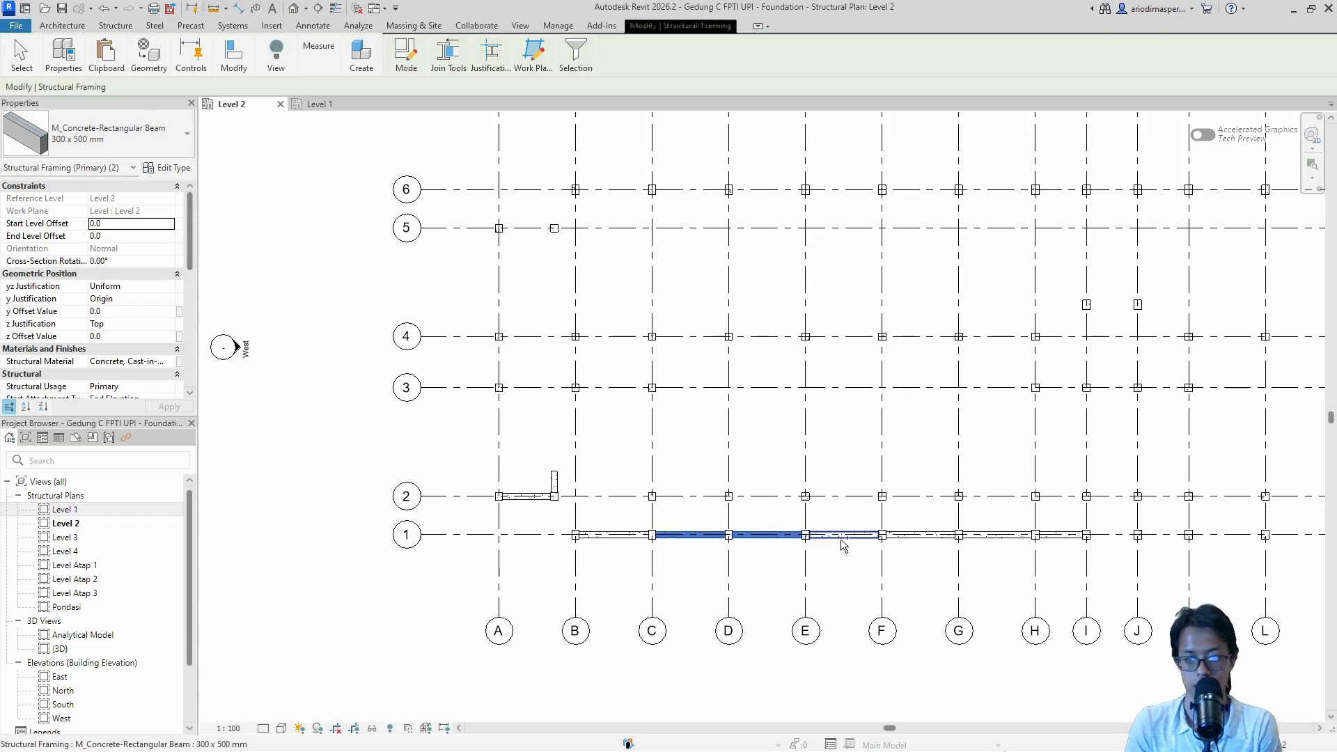
pyautogui.keyDown('ctrl'); pyautogui.click(937, 541); pyautogui.keyUp('ctrl')
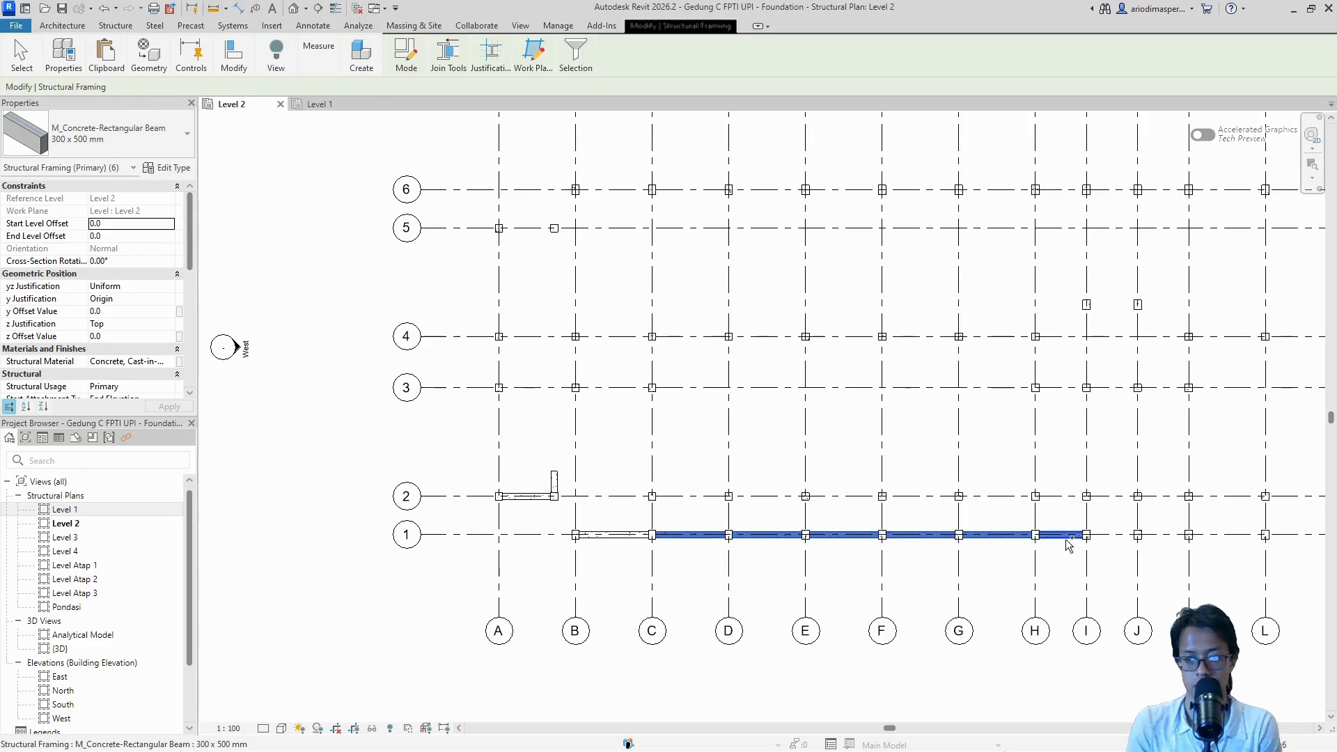
pyautogui.press('c')
pyautogui.press('o')
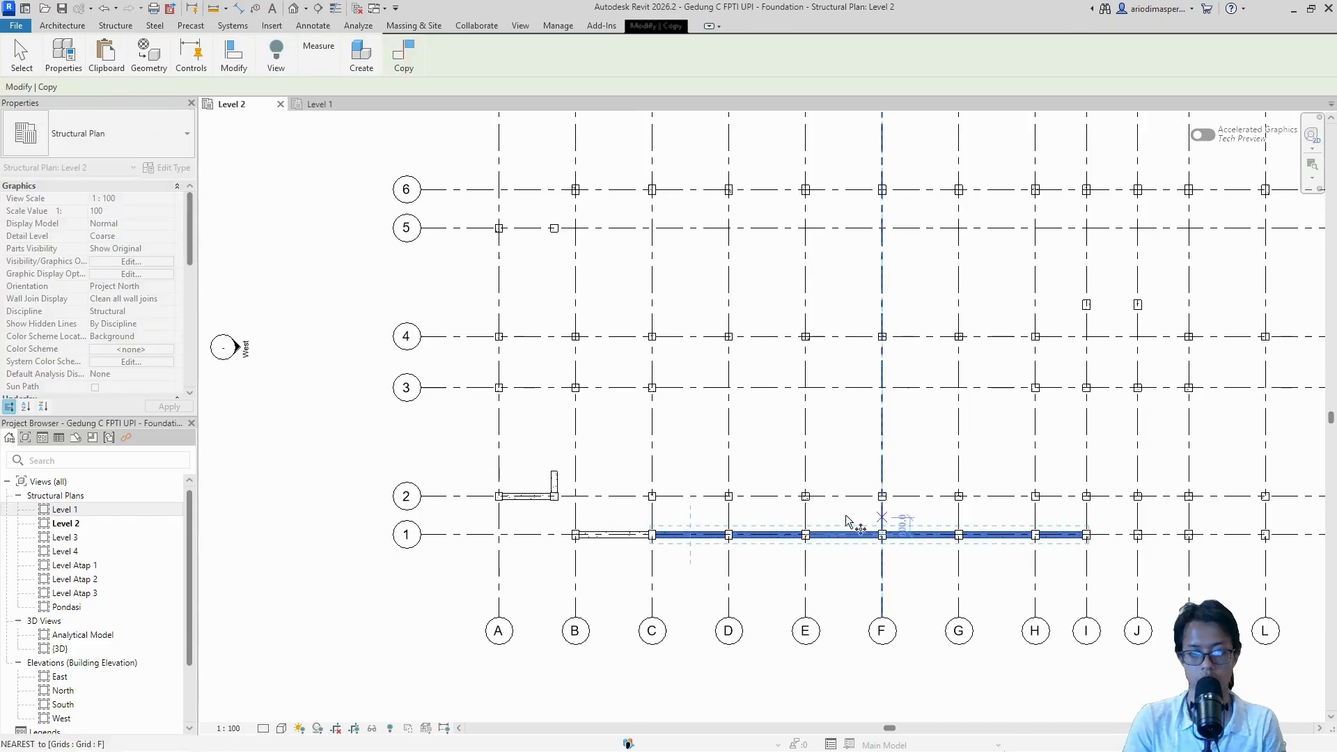
pyautogui.scroll(3, 653, 527)
pyautogui.click(653, 542)
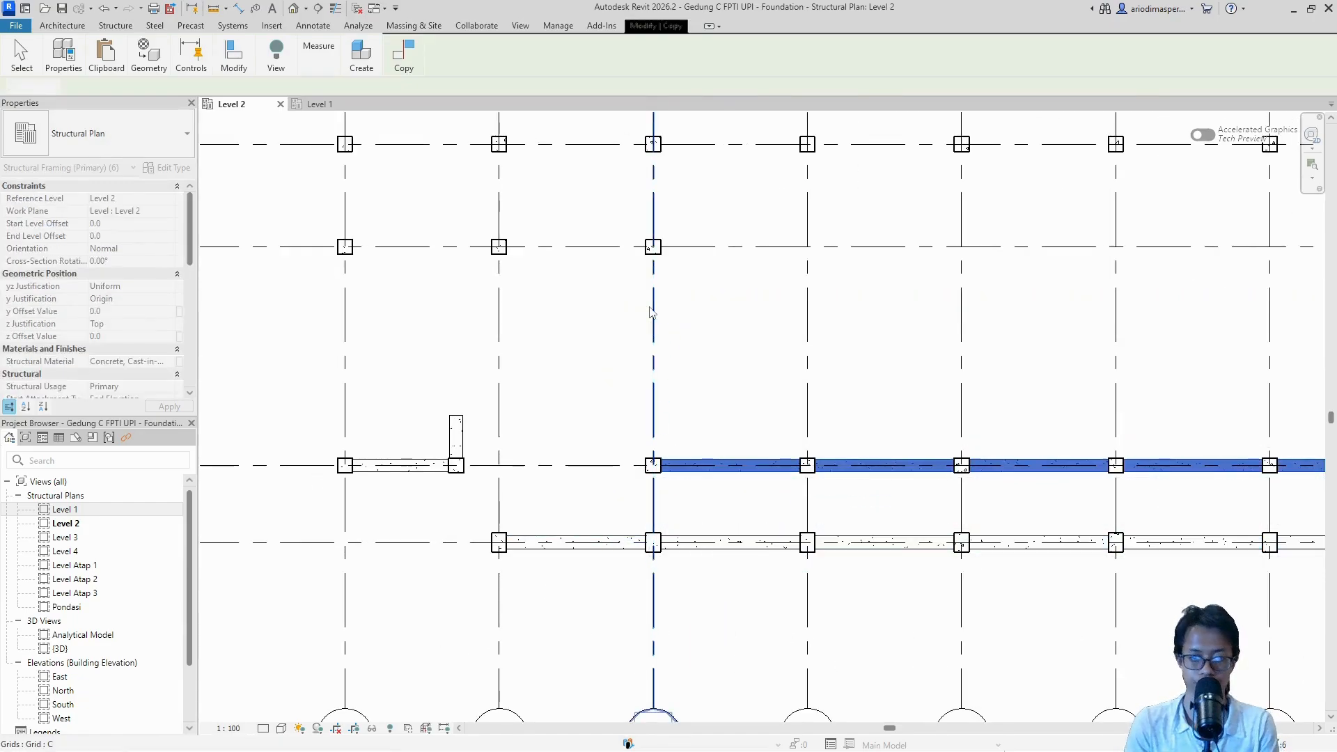
pyautogui.press('Escape')
# Step: Place a 300 x 500 mm concrete beam on grid 3 between the columns at grids A and B
pyautogui.moveTo(569, 320); pyautogui.dragTo(656, 359, button='middle')
pyautogui.scroll(-1, 656, 359)
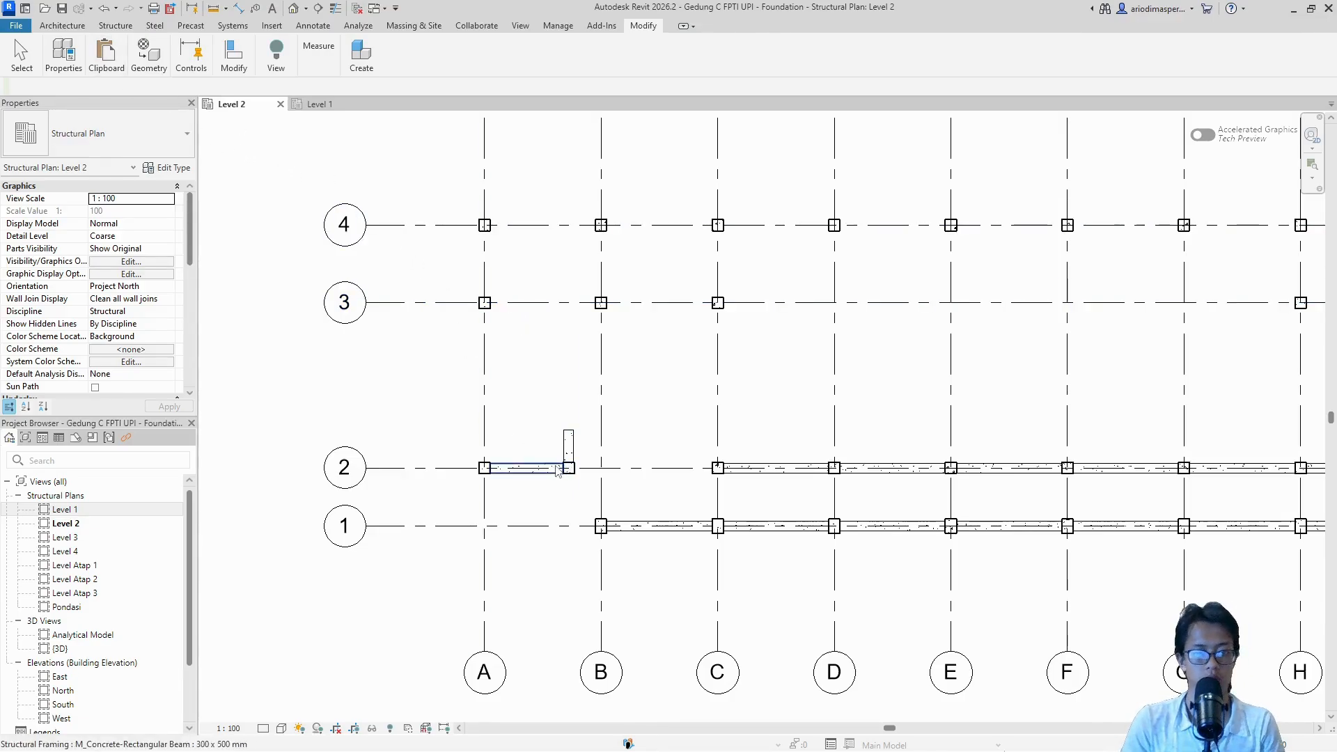
pyautogui.click(112, 26)
pyautogui.moveTo(62, 60)
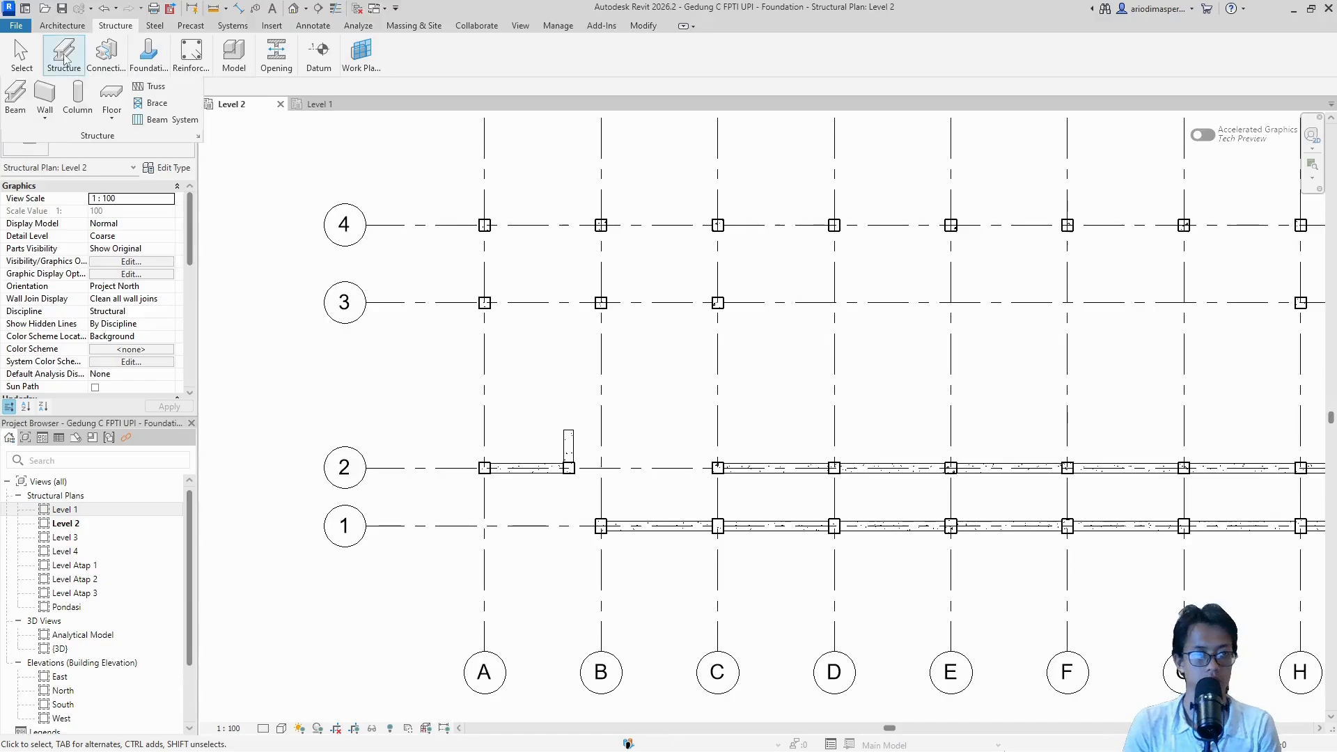
pyautogui.click(15, 96)
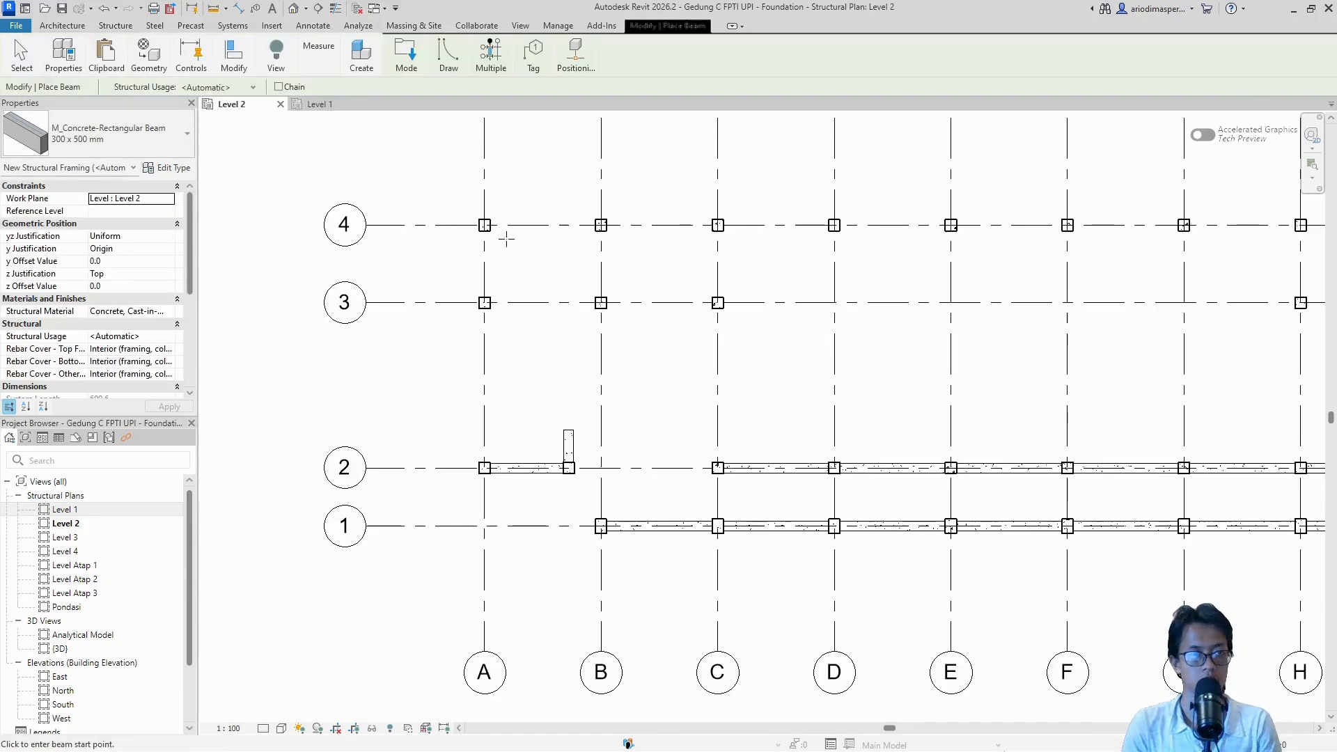
pyautogui.scroll(5, 485, 301)
pyautogui.click(479, 302)
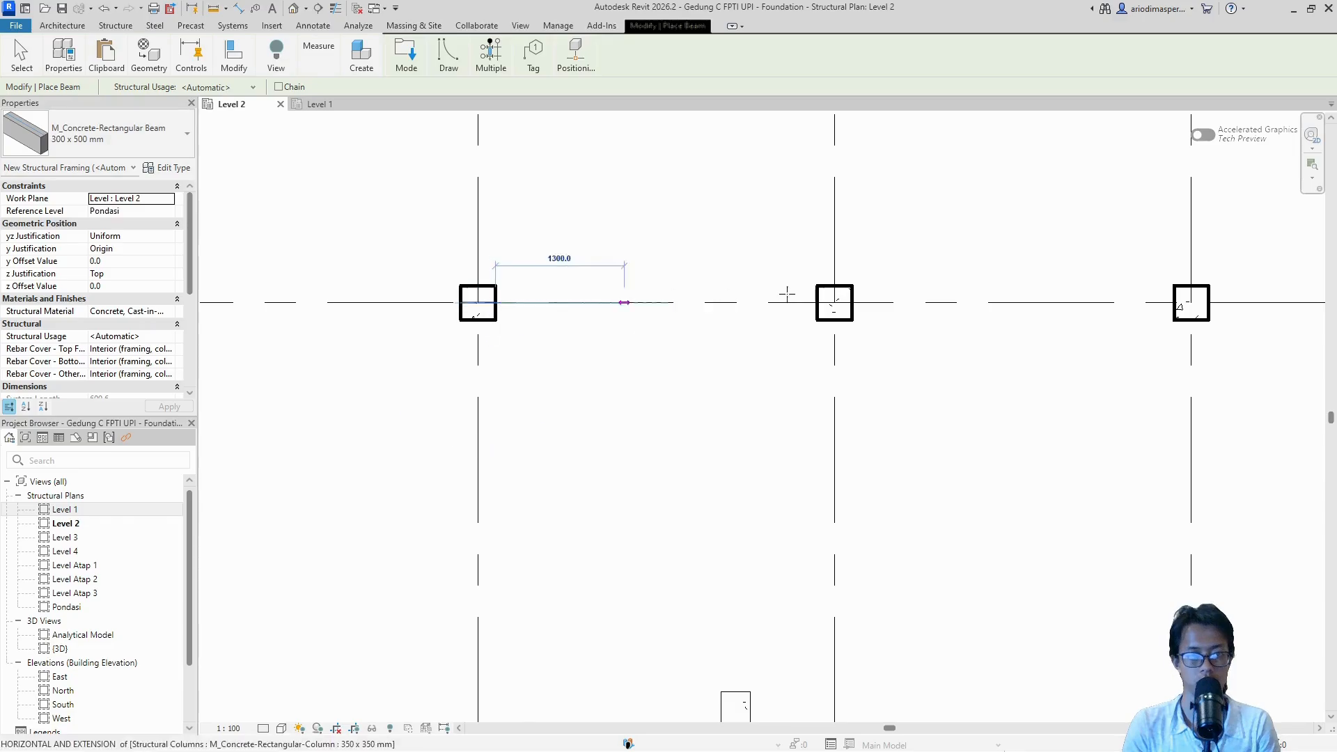
pyautogui.click(834, 302)
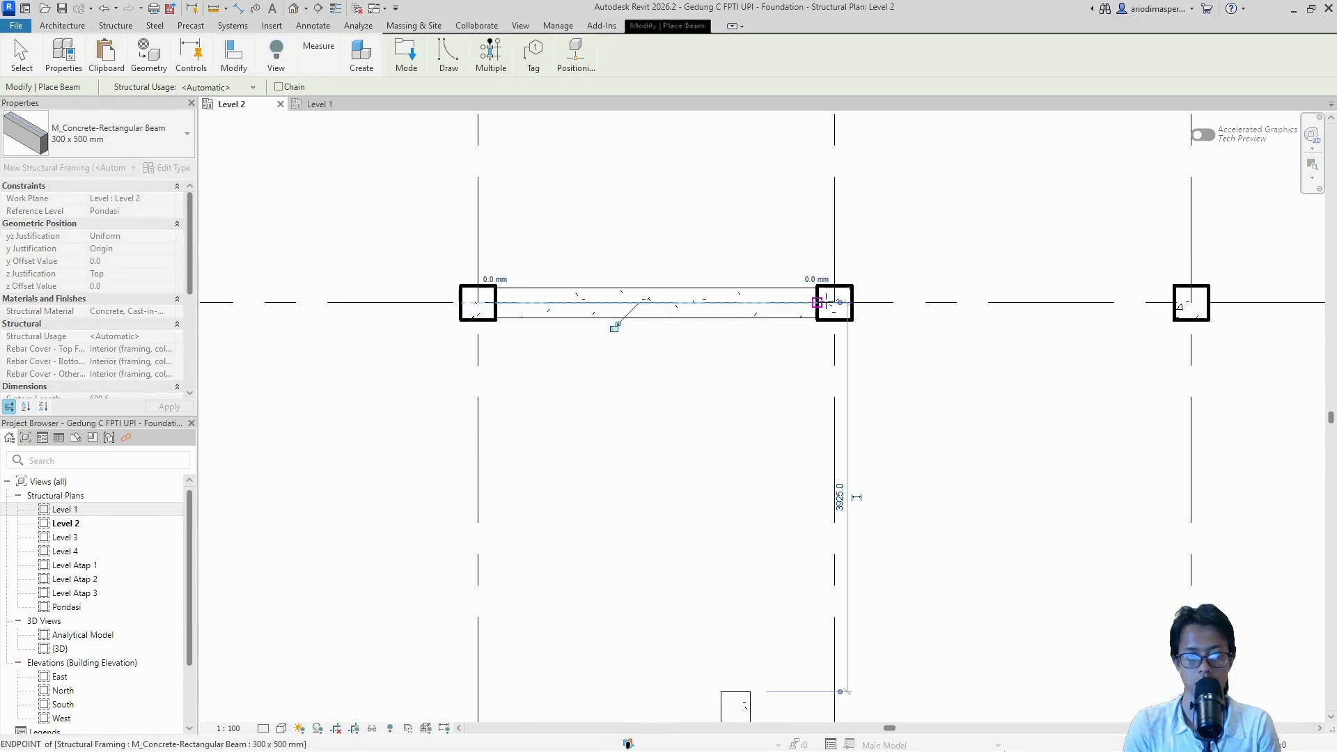
pyautogui.click(852, 303)
pyautogui.press('Escape')
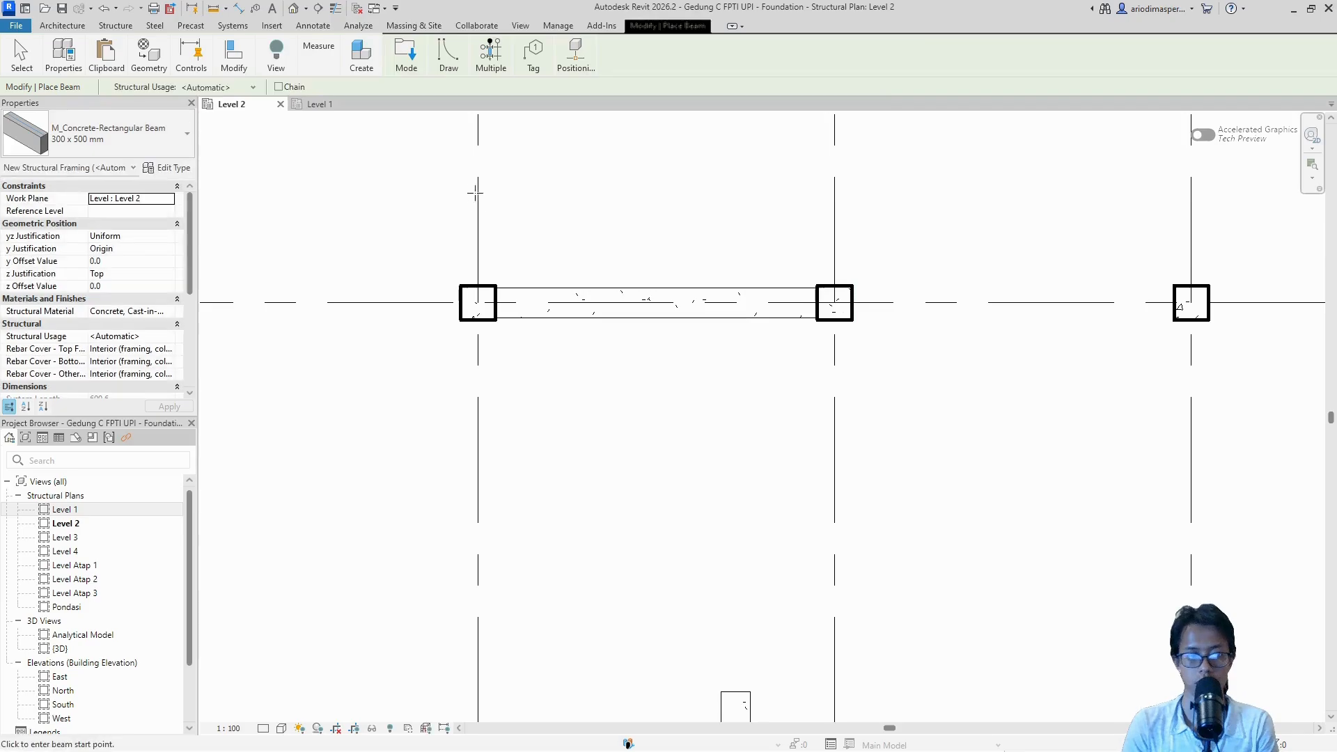
# Step: Place a 300 x 500 mm concrete beam on grid 3 between the columns at grids B and C
pyautogui.scroll(5, 852, 304)
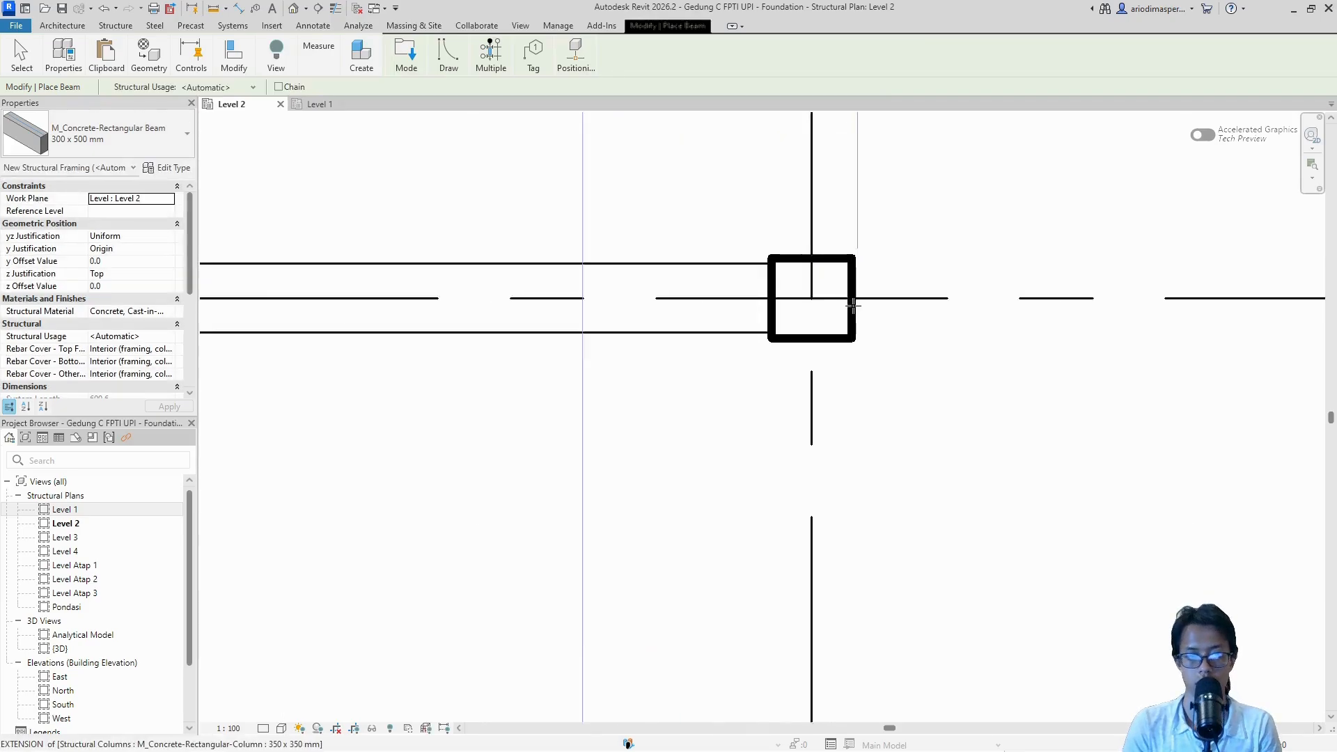
pyautogui.click(984, 291)
pyautogui.scroll(-5, 987, 295)
pyautogui.scroll(-1, 822, 334)
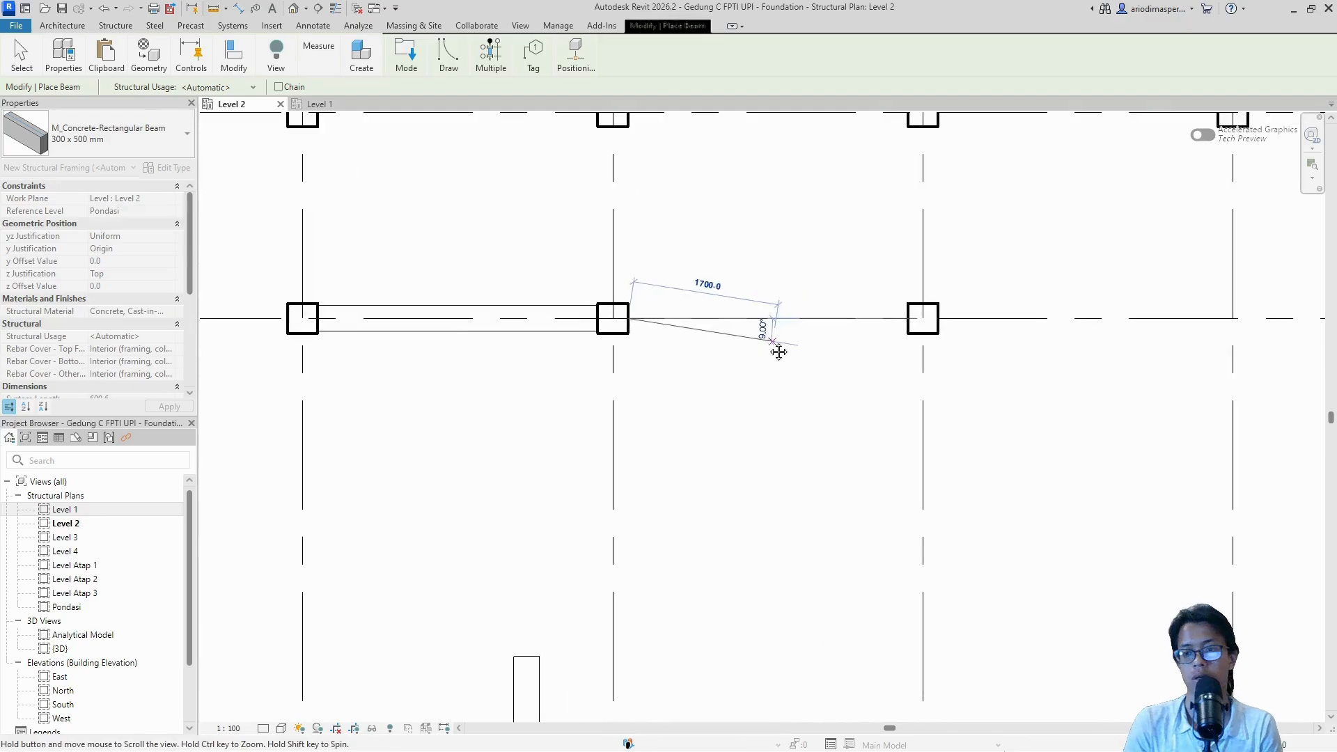
pyautogui.scroll(5, 905, 306)
pyautogui.click(923, 305)
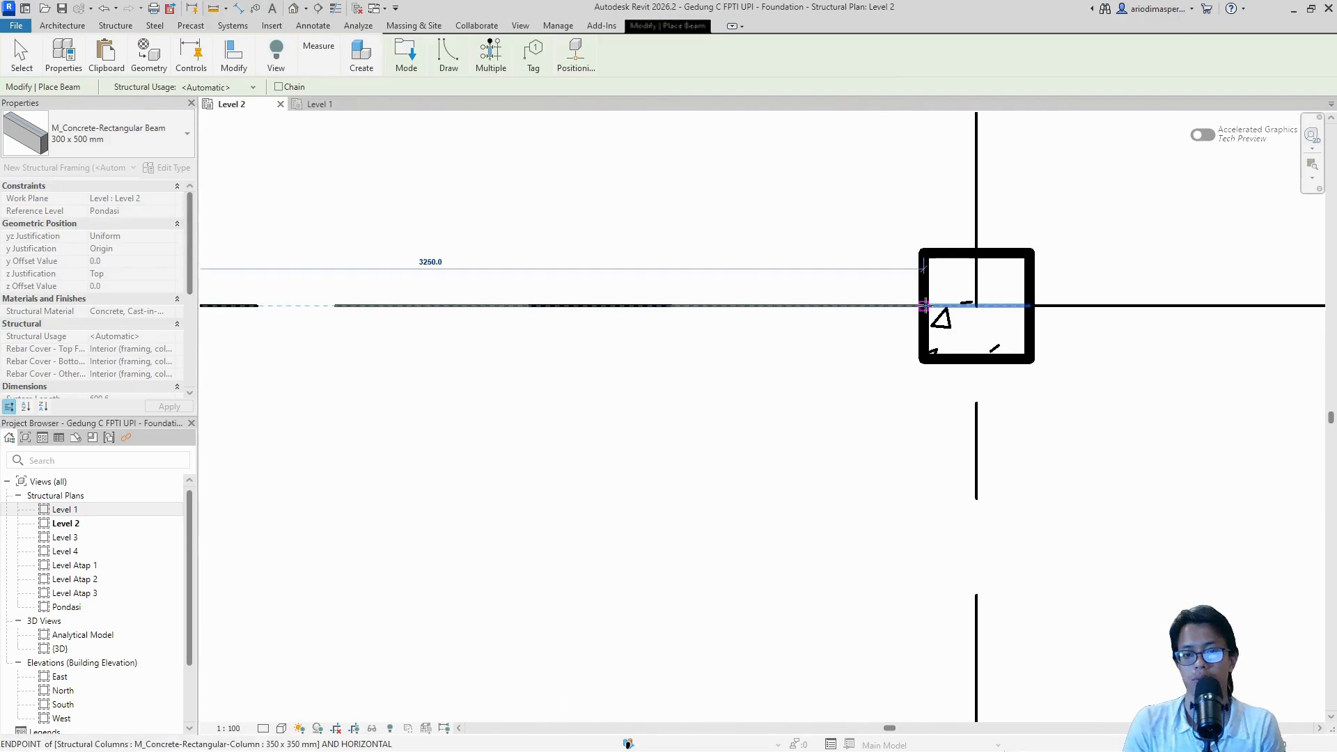
pyautogui.scroll(-6, 683, 244)
pyautogui.moveTo(698, 311); pyautogui.dragTo(728, 433, button='middle')
pyautogui.scroll(-1, 729, 433)
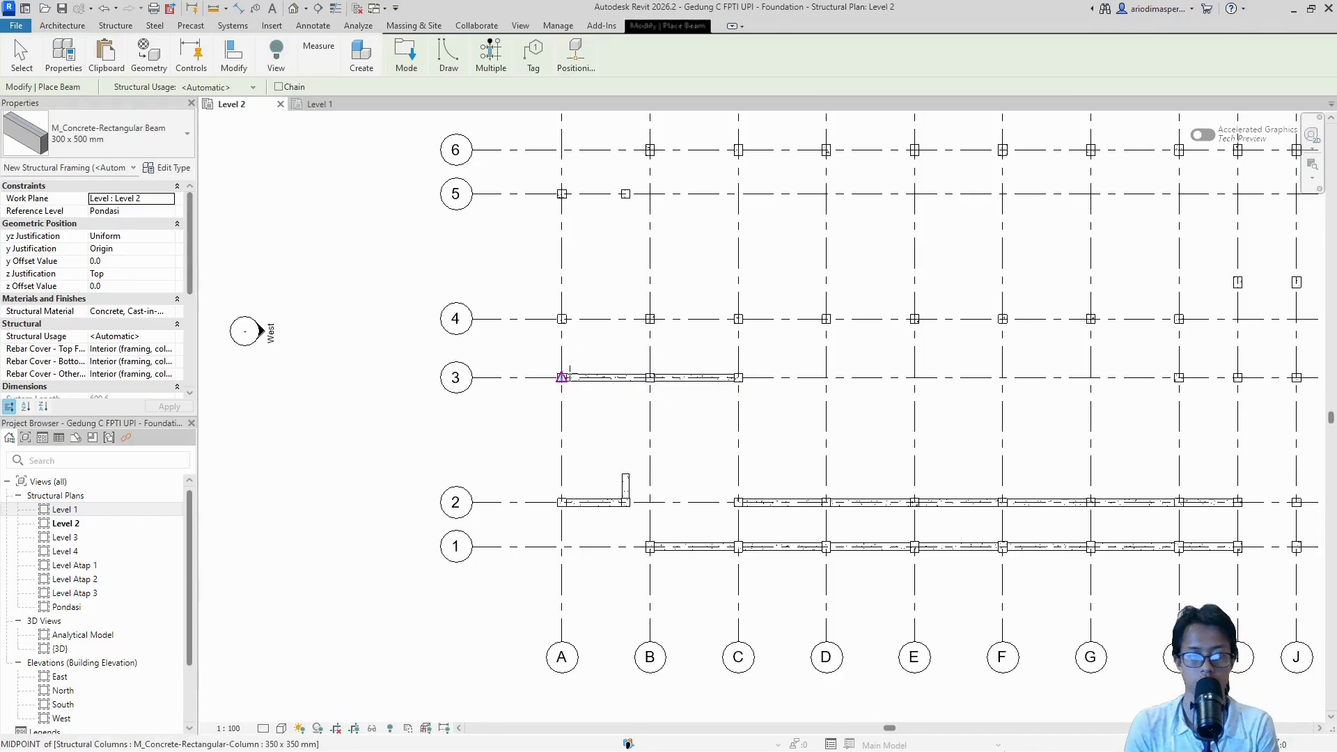
pyautogui.press('Escape')
pyautogui.press('Escape')
pyautogui.scroll(-1, 717, 545)
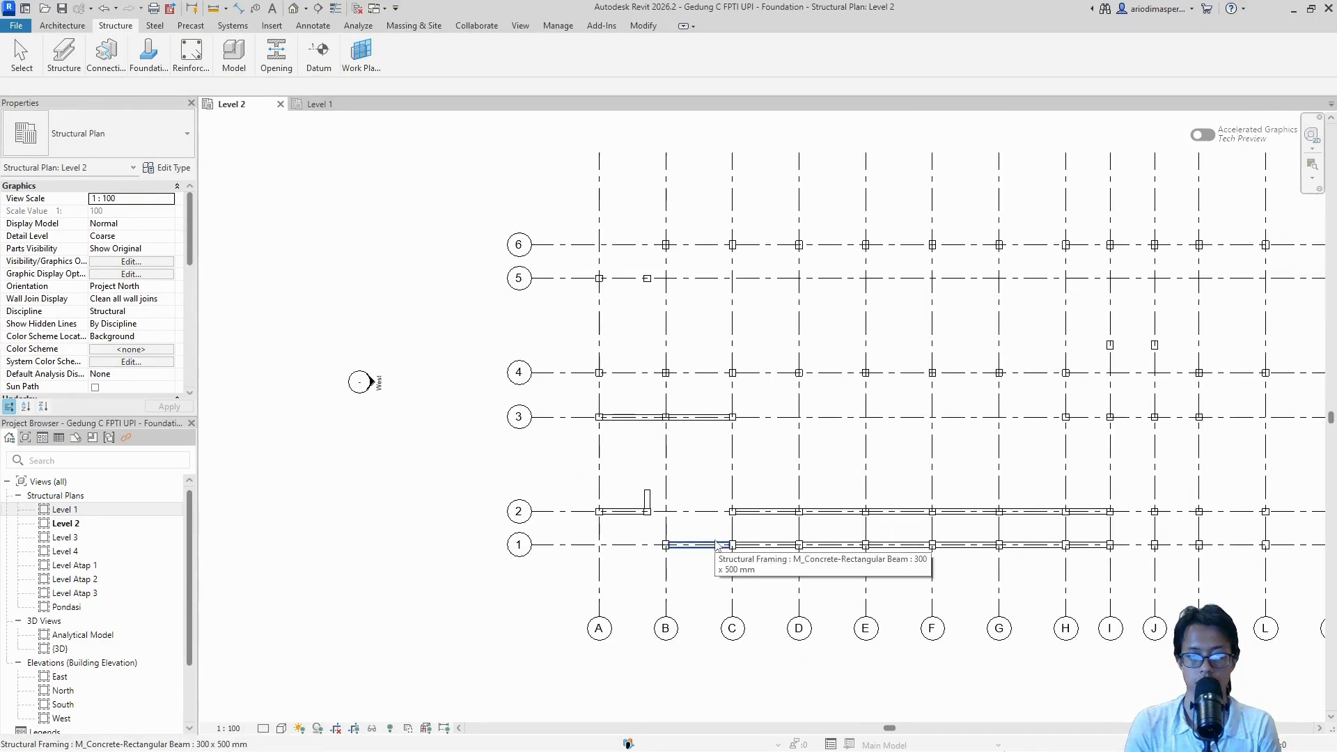
# Step: Copy the two grid 3 beams between grids A and C onto the matching columns on grid 4
pyautogui.click(712, 545)
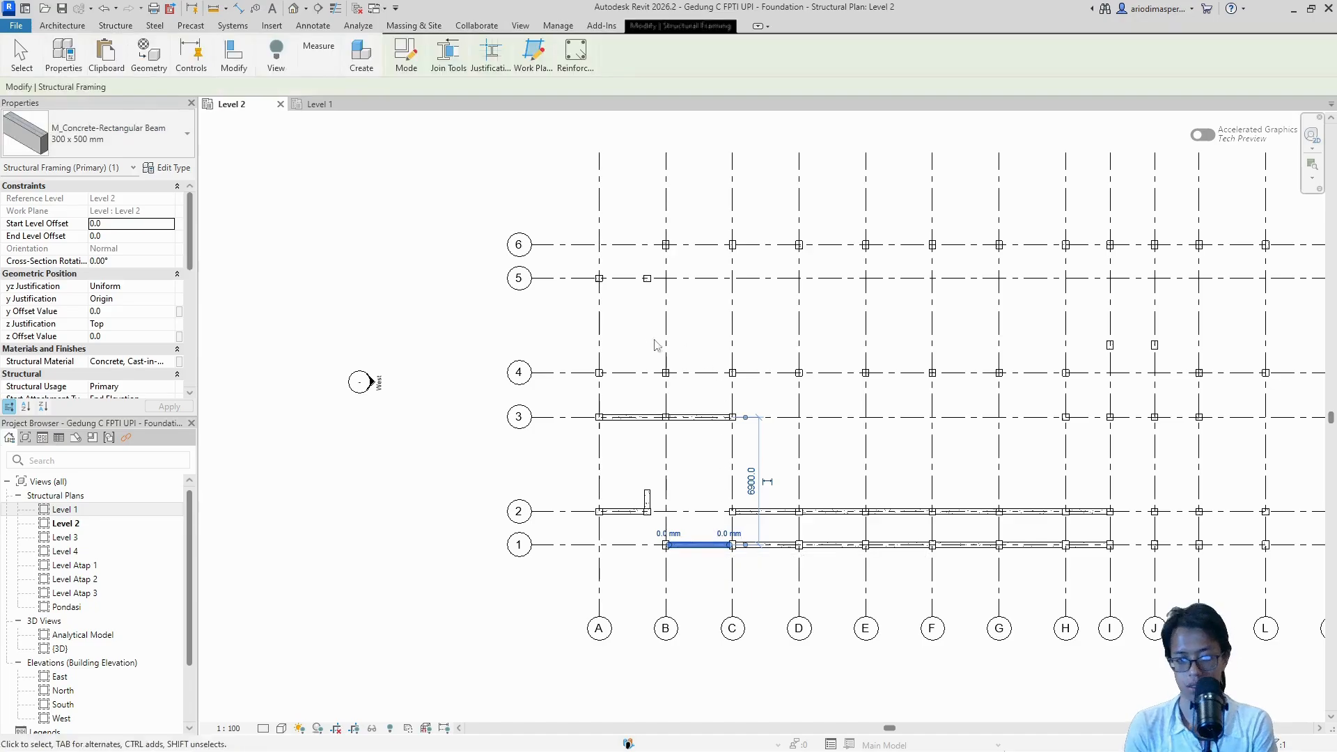
pyautogui.press('Escape')
pyautogui.click(629, 417)
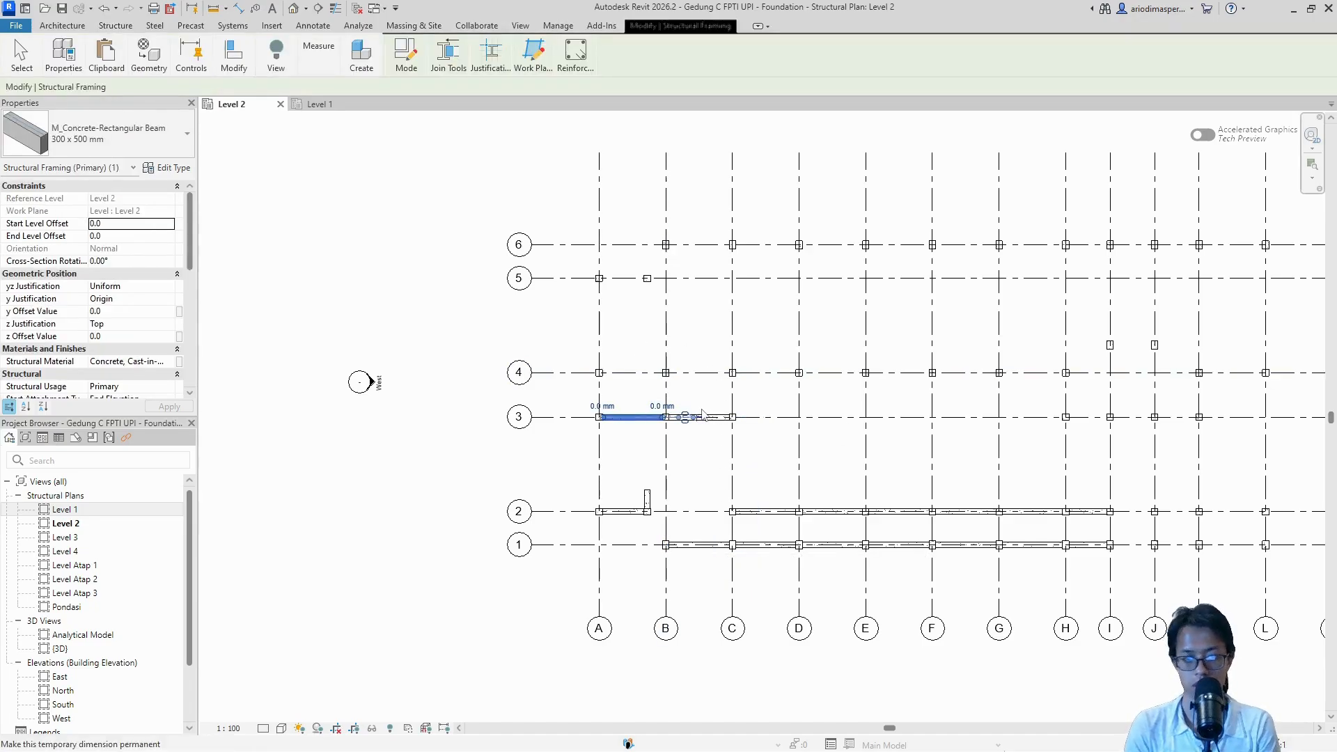
pyautogui.press('c')
pyautogui.press('o')
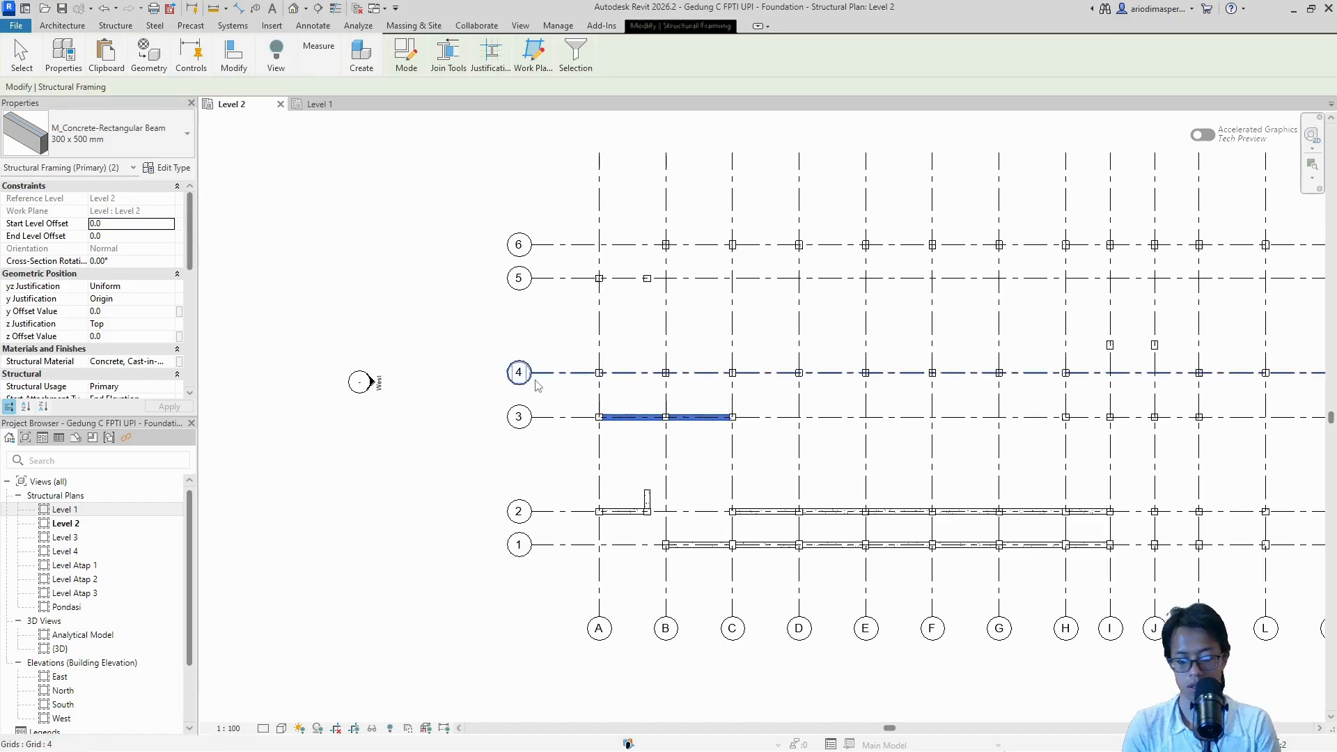
pyautogui.scroll(5, 595, 409)
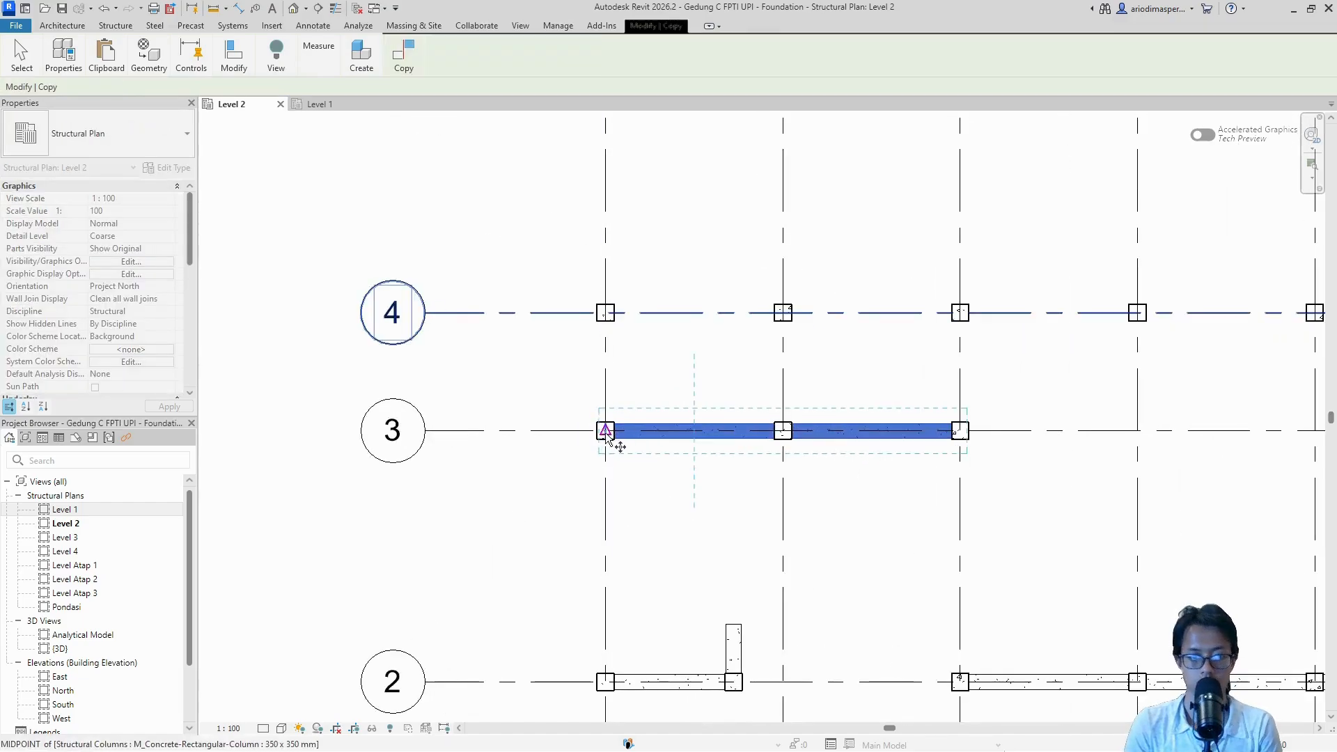
pyautogui.click(605, 426)
pyautogui.click(605, 315)
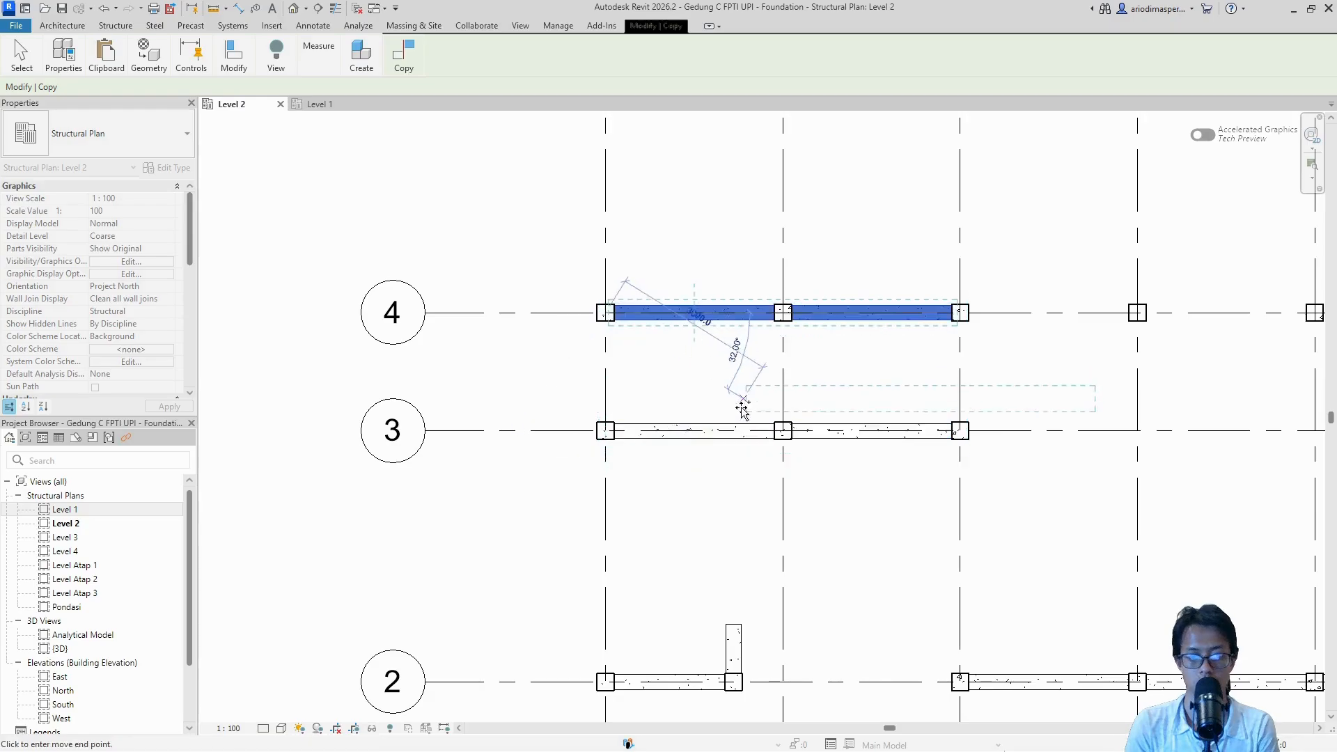
# Step: Copy the six grid 2 beams between grids C and I onto grid 4 between the same grids
pyautogui.scroll(-3, 740, 406)
pyautogui.click(858, 534)
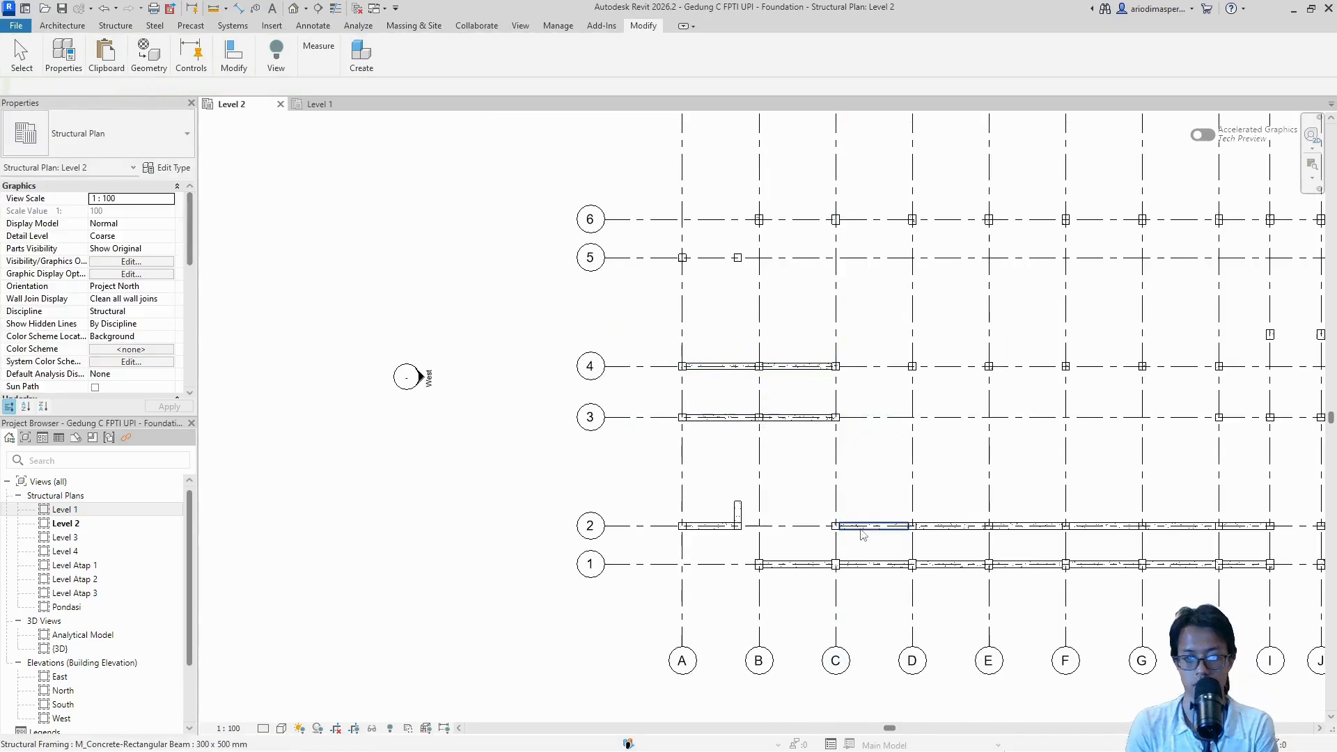
pyautogui.click(874, 527)
pyautogui.moveTo(968, 541); pyautogui.dragTo(862, 543, button='middle')
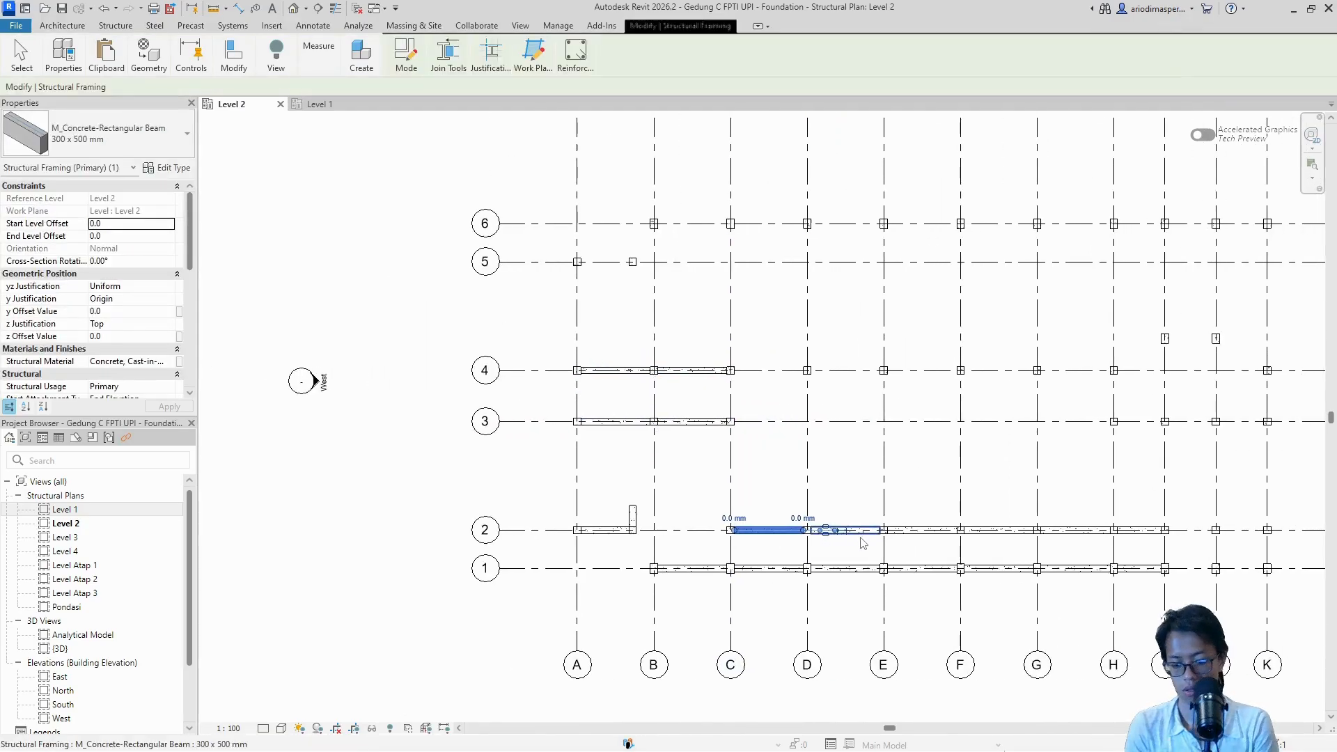
pyautogui.keyDown('ctrl'); pyautogui.click(872, 540); pyautogui.keyUp('ctrl')
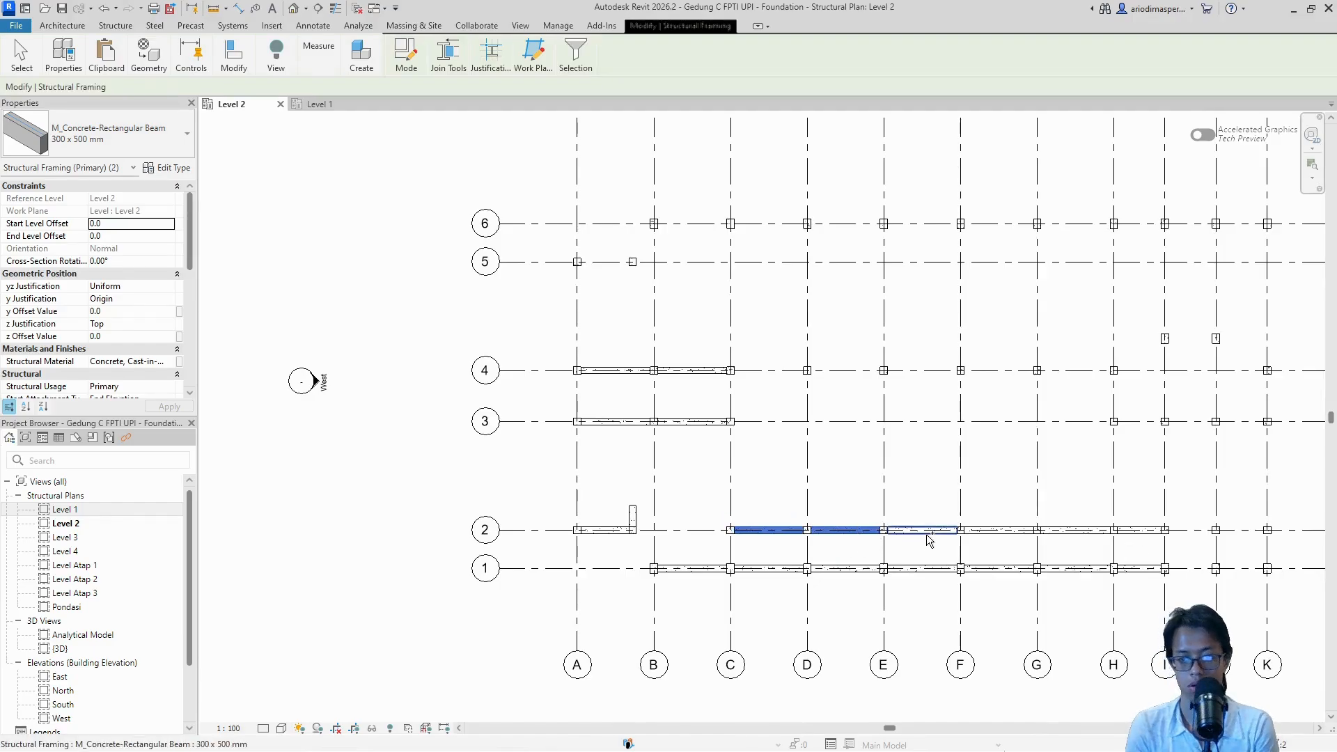
pyautogui.keyDown('ctrl'); pyautogui.click(1072, 535); pyautogui.keyUp('ctrl')
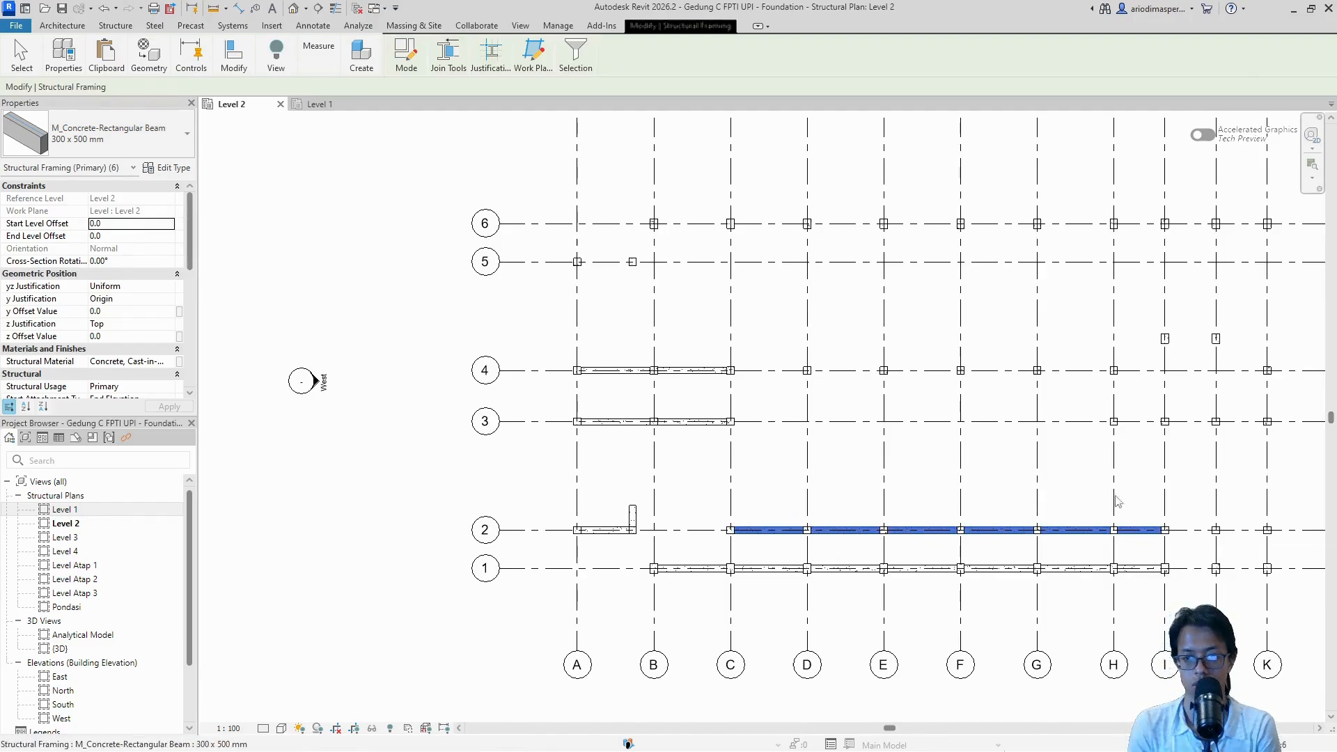
pyautogui.press('c')
pyautogui.press('o')
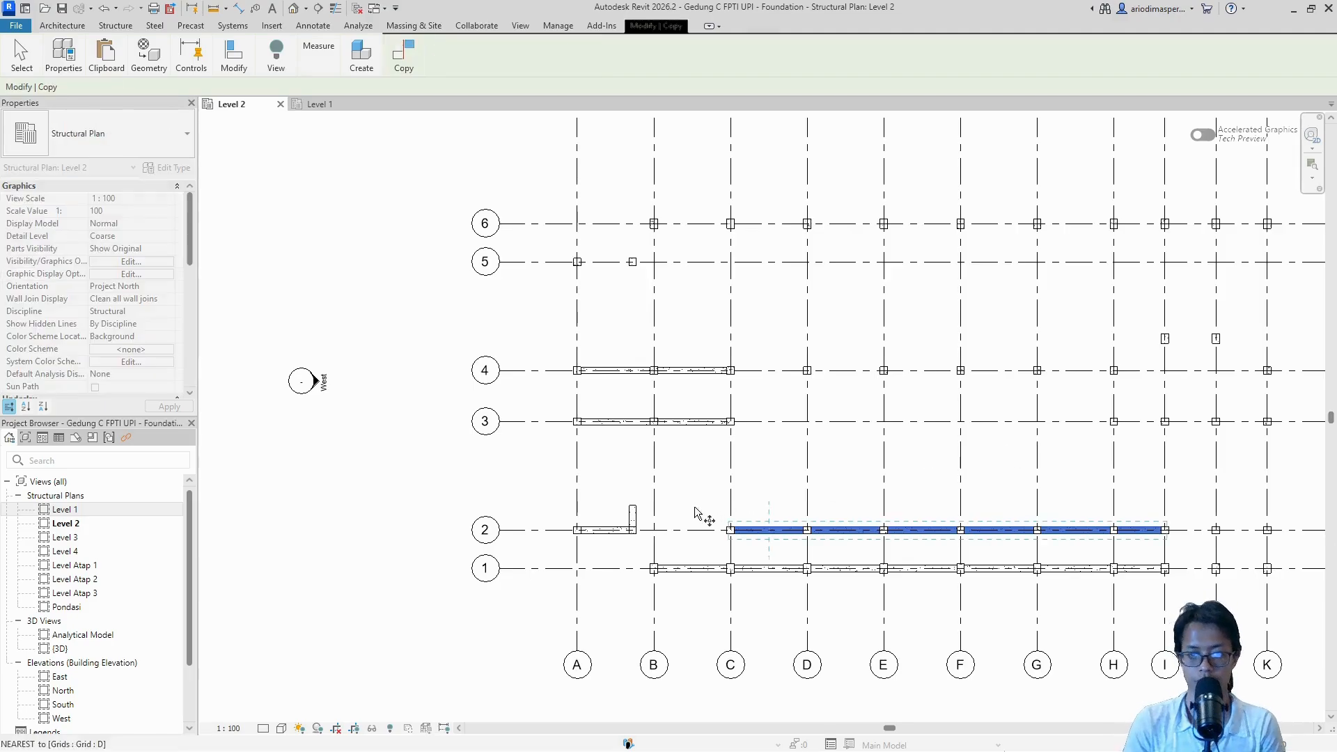
pyautogui.scroll(3, 731, 531)
pyautogui.click(730, 529)
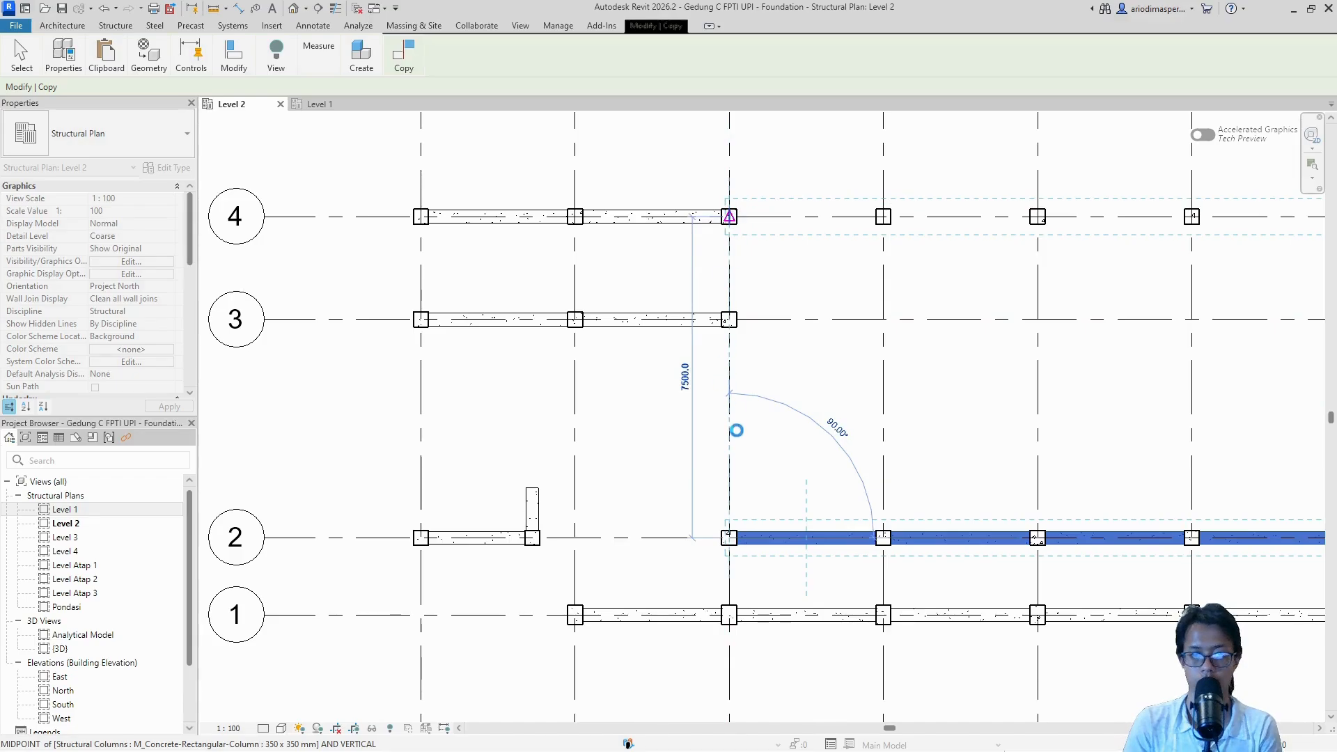
pyautogui.scroll(-3, 667, 433)
pyautogui.moveTo(668, 433); pyautogui.dragTo(530, 433, button='middle')
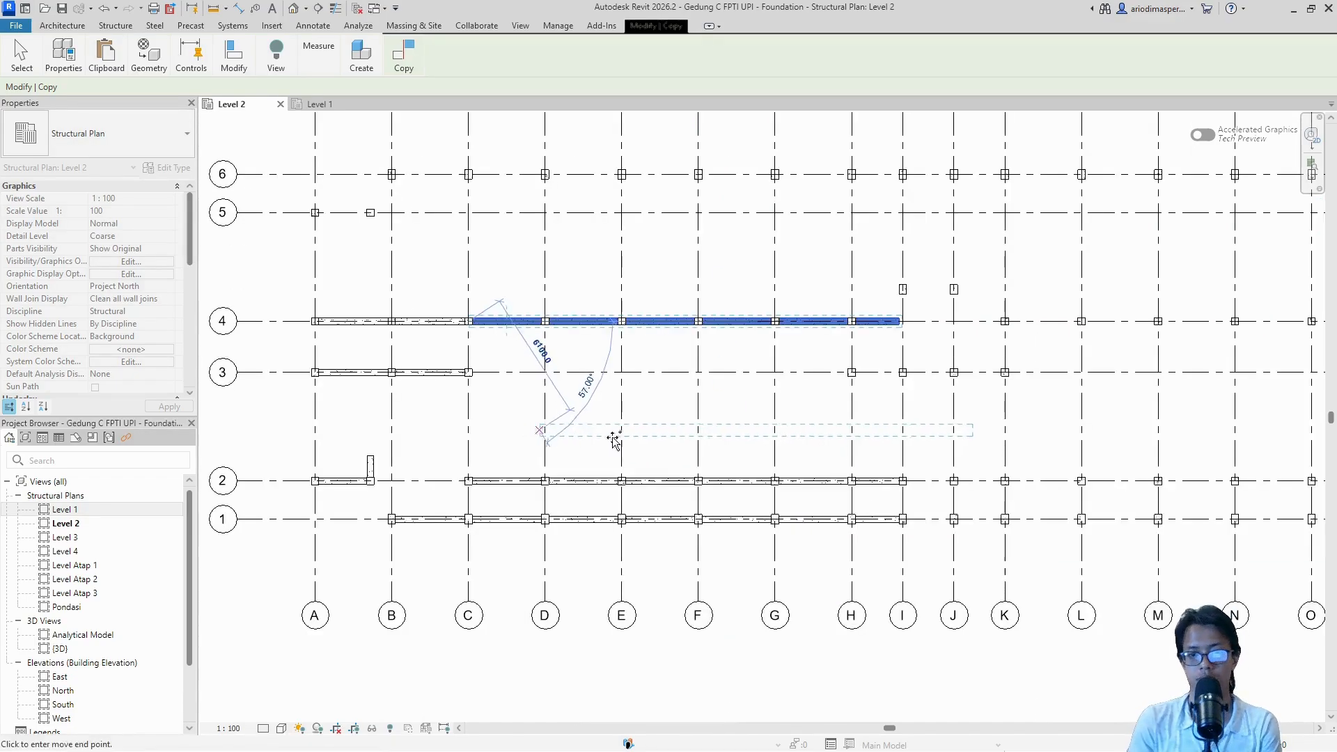
pyautogui.press('Escape')
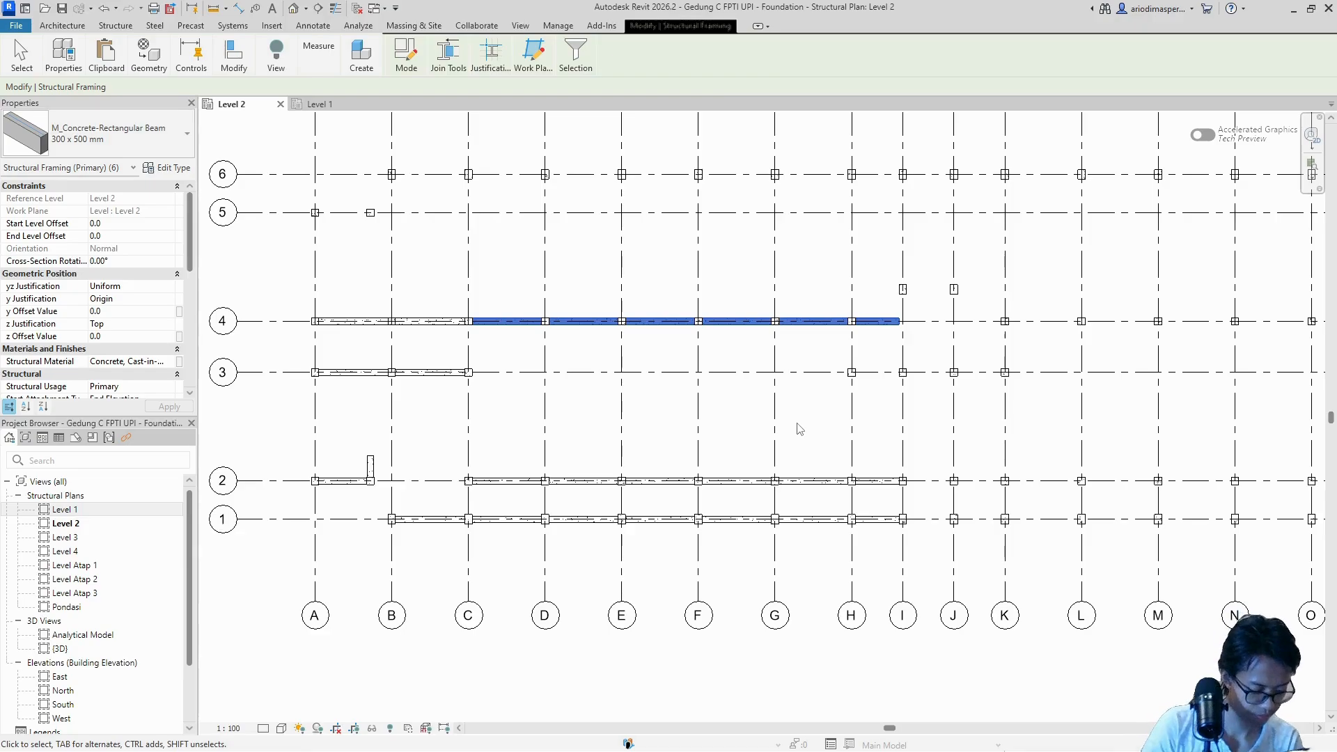
pyautogui.press('Escape')
# Step: Place a 300 x 500 mm concrete beam on grid 5 from the grid A column to the next column before grid B
pyautogui.moveTo(636, 382); pyautogui.dragTo(761, 436, button='middle')
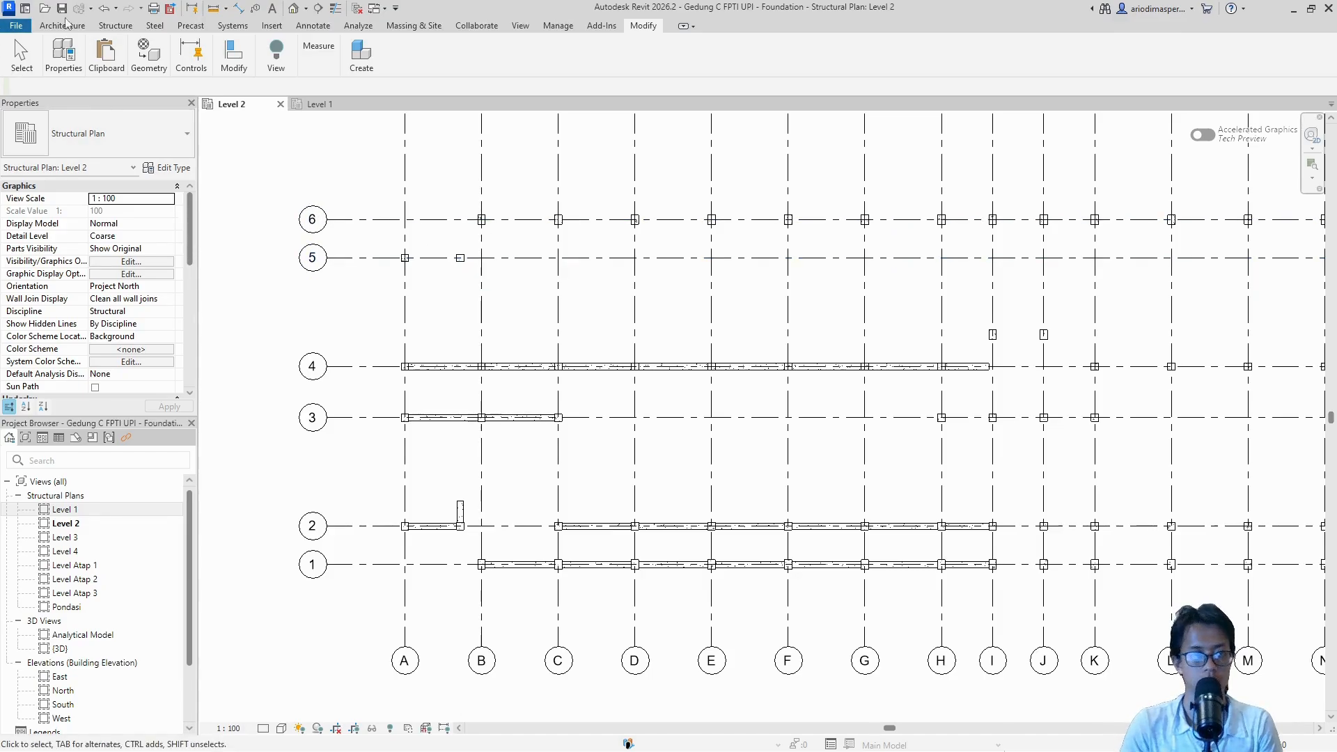
pyautogui.click(115, 25)
pyautogui.moveTo(56, 73)
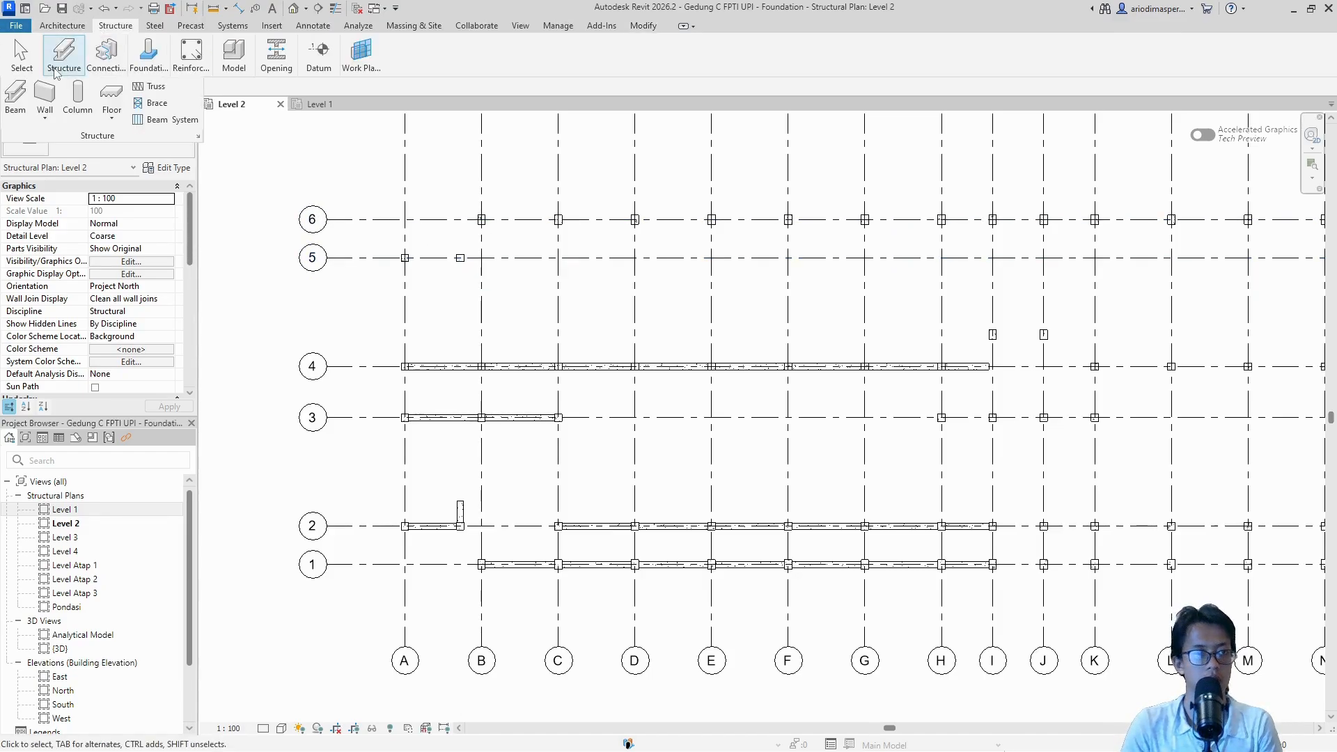
pyautogui.click(17, 97)
pyautogui.scroll(4, 428, 254)
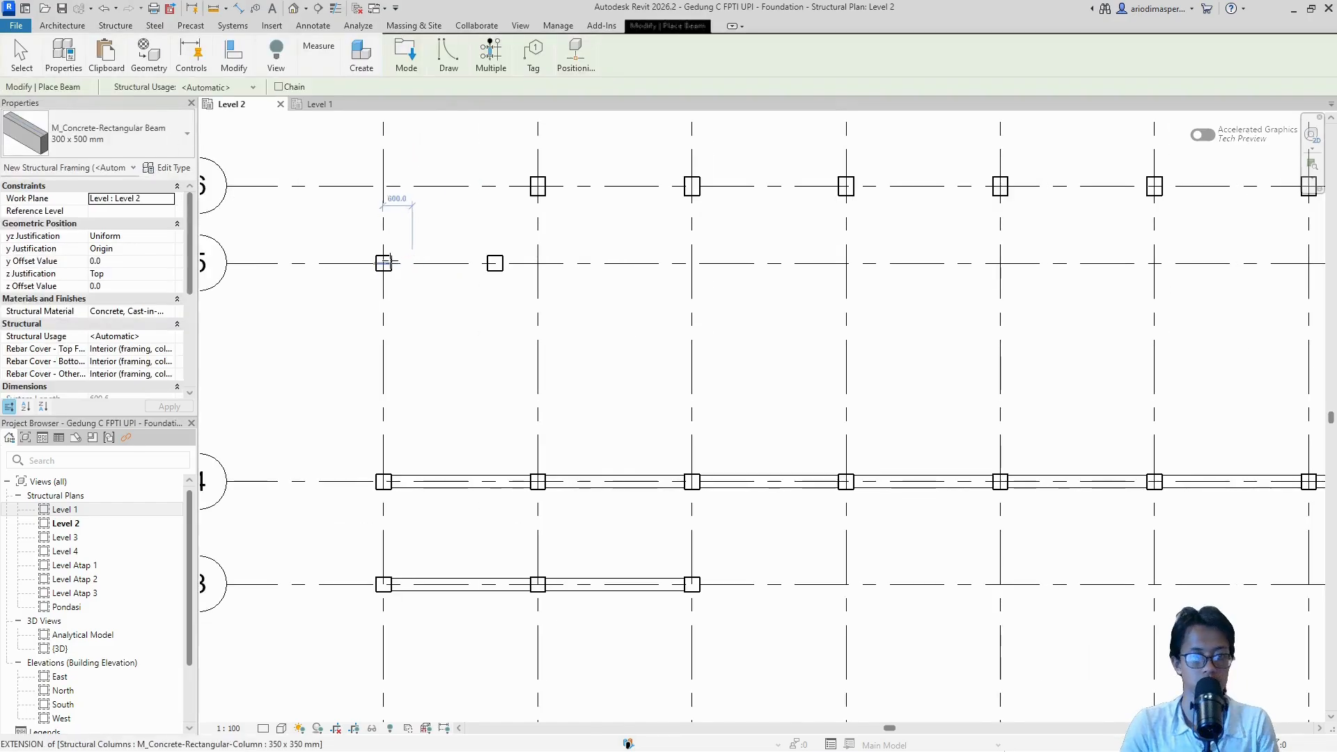
pyautogui.scroll(2, 389, 262)
pyautogui.click(382, 263)
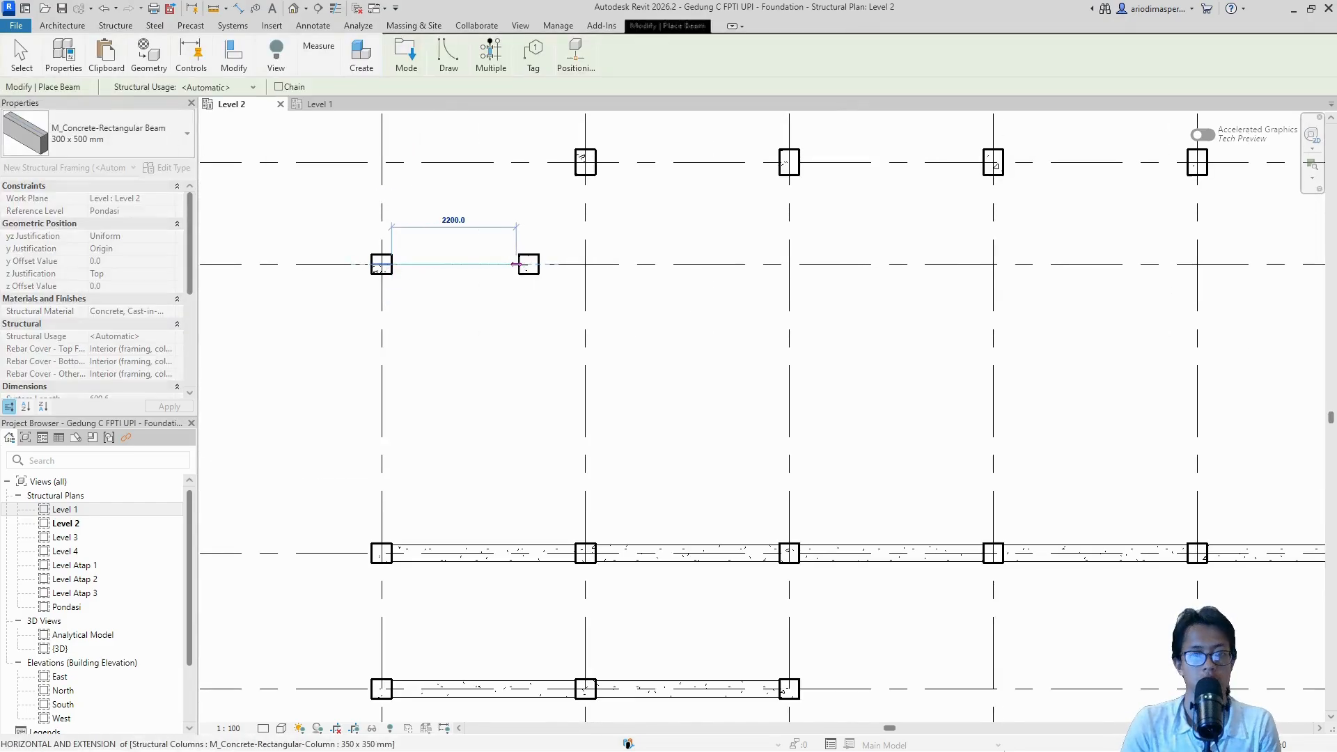
pyautogui.click(526, 264)
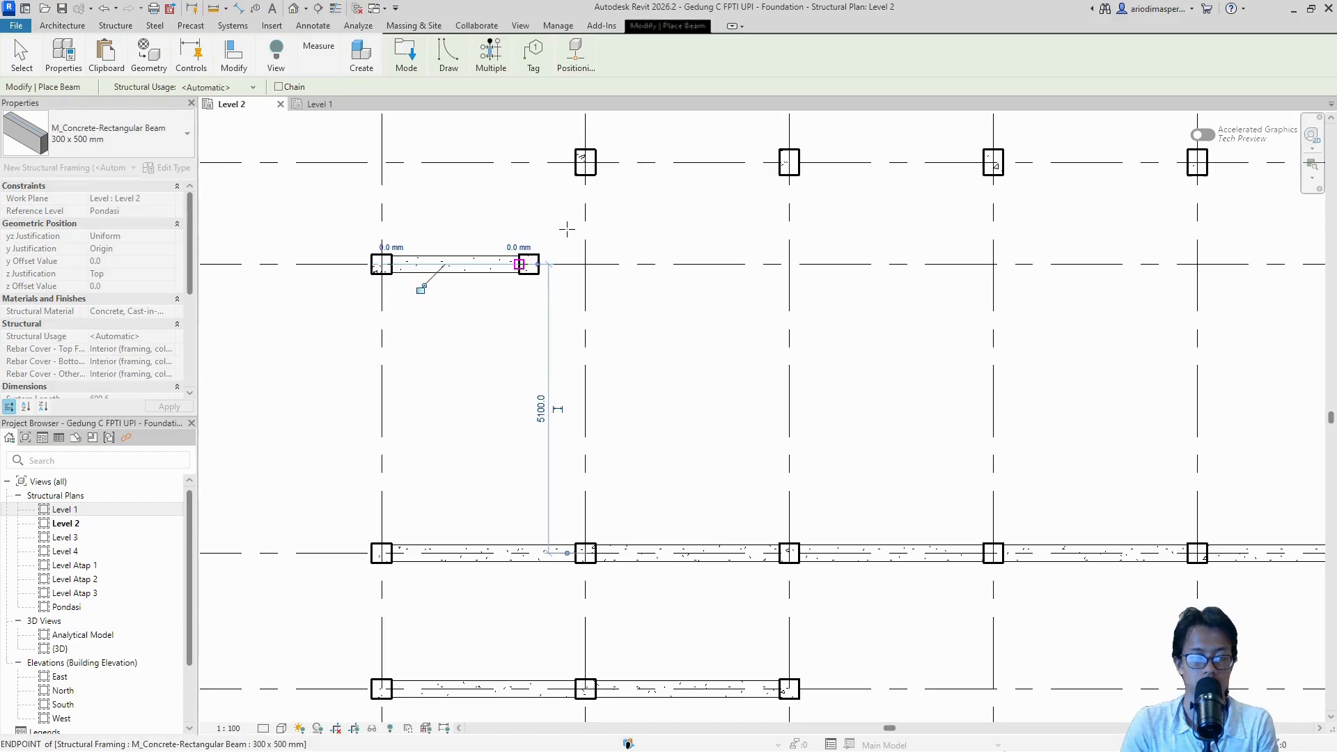
# Step: Place a 1000 mm long 300 x 500 mm beam from the grid 5 column between grids A and B, perpendicular towards grid 4
pyautogui.click(528, 273)
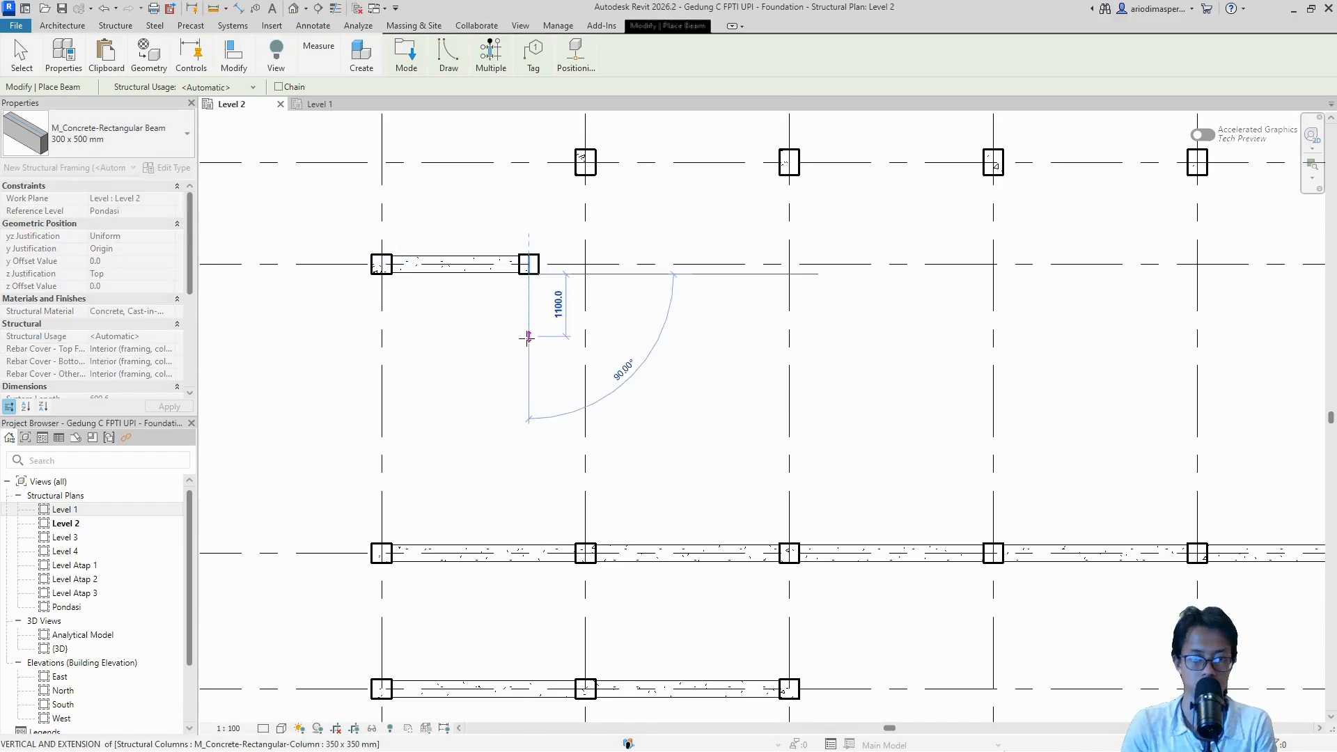
pyautogui.scroll(3, 526, 332)
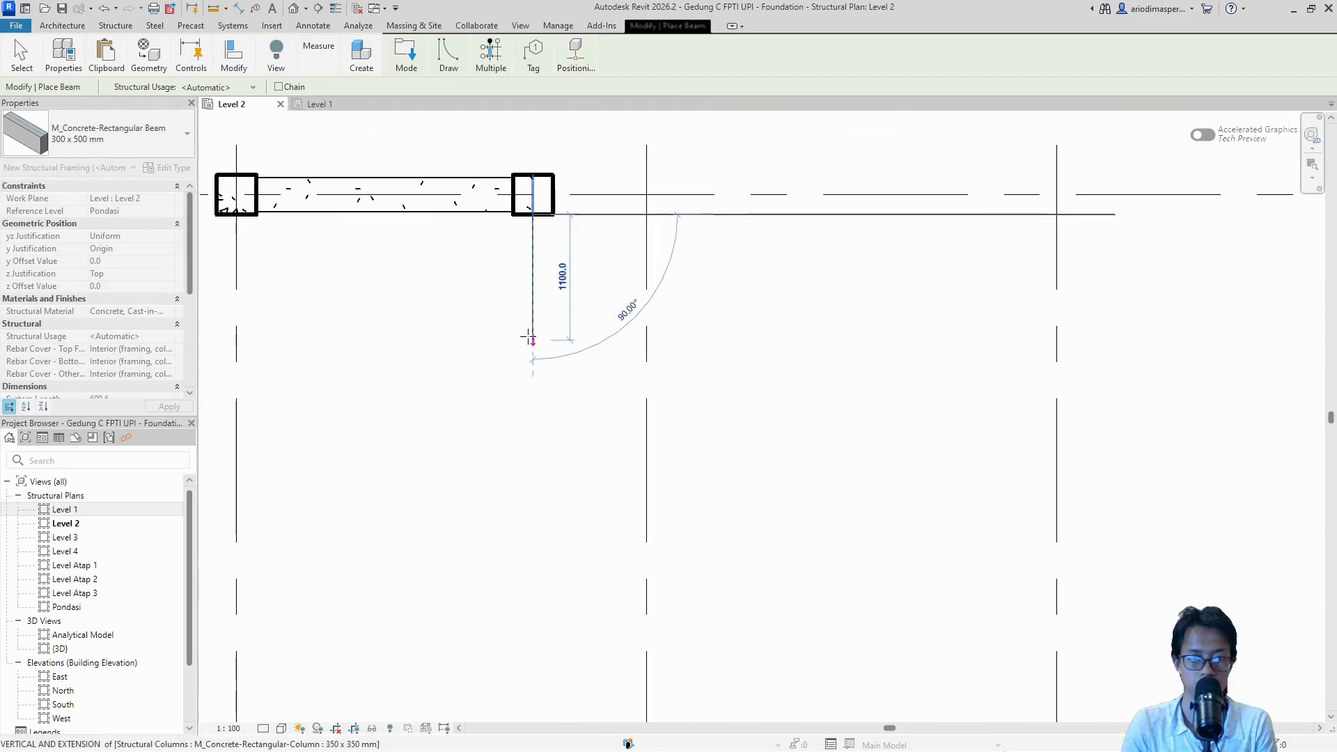
pyautogui.scroll(1, 527, 338)
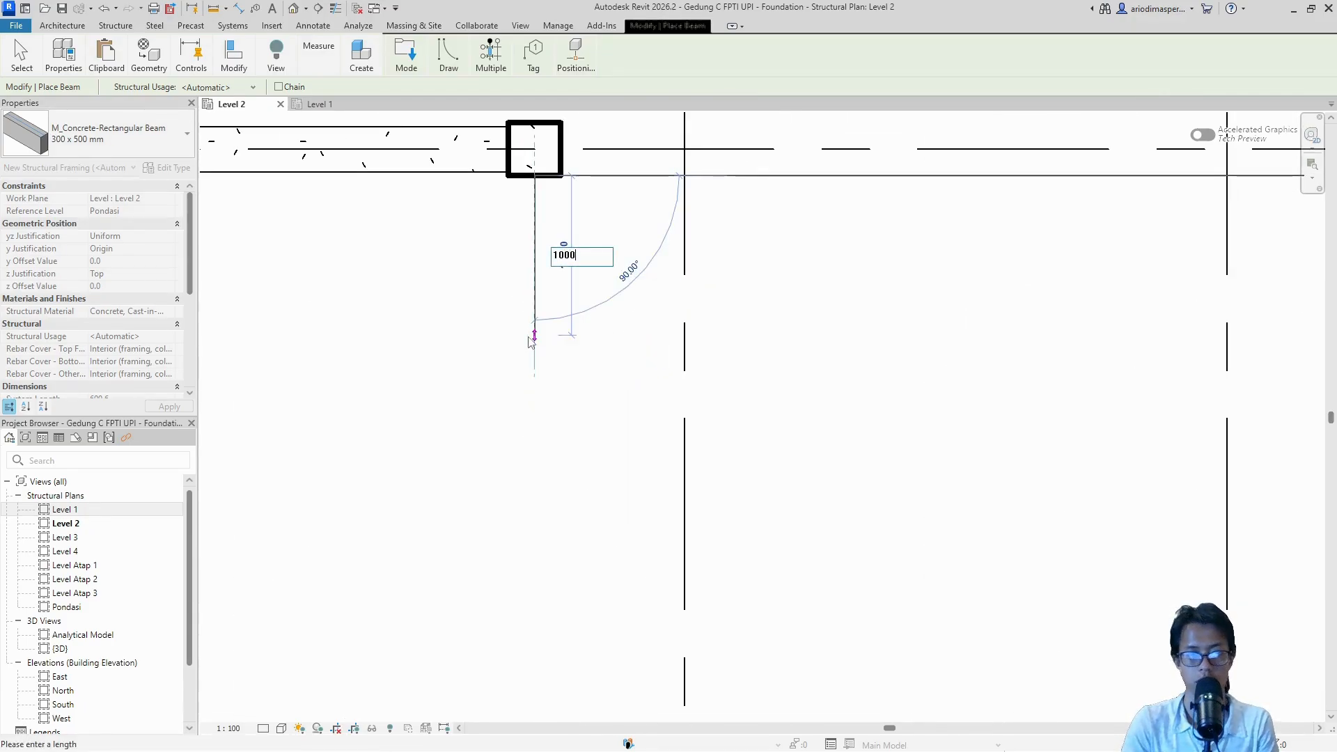
pyautogui.write('1000')
pyautogui.press('Return')
pyautogui.scroll(-5, 527, 337)
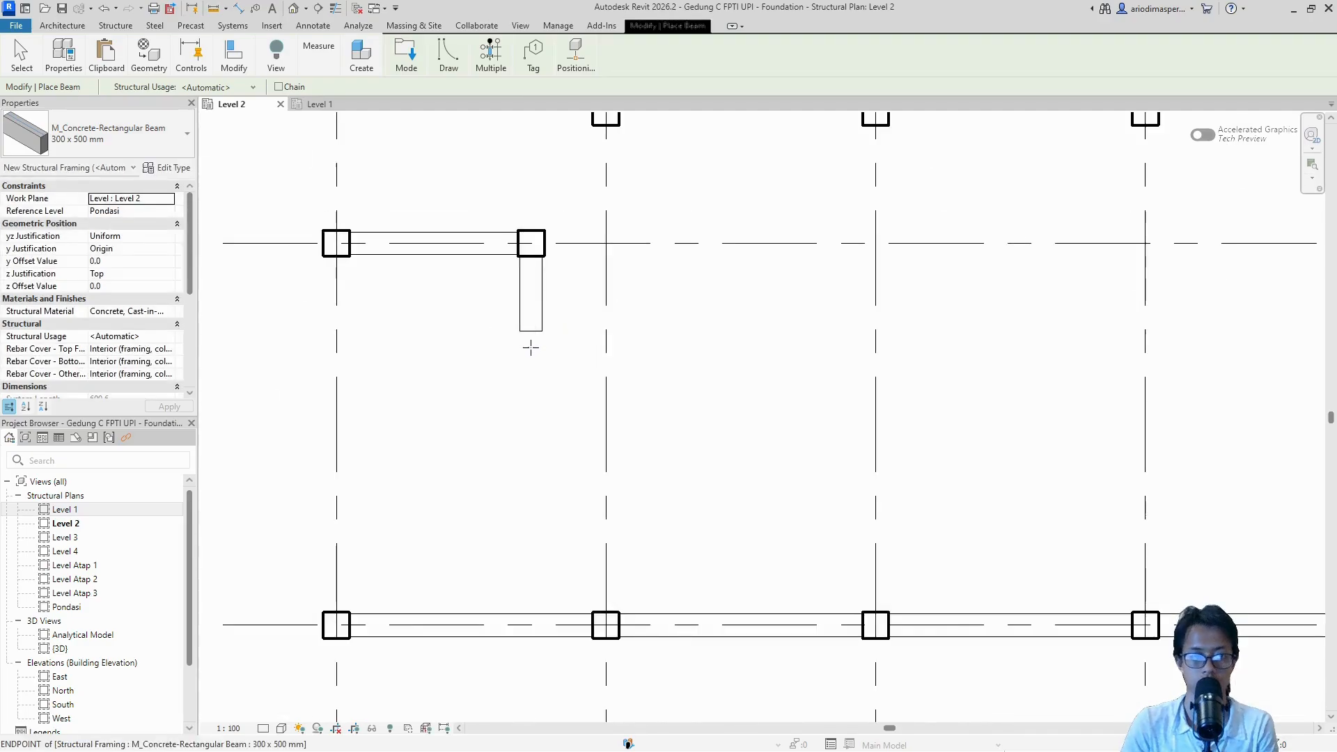
pyautogui.press('Escape')
pyautogui.press('Escape')
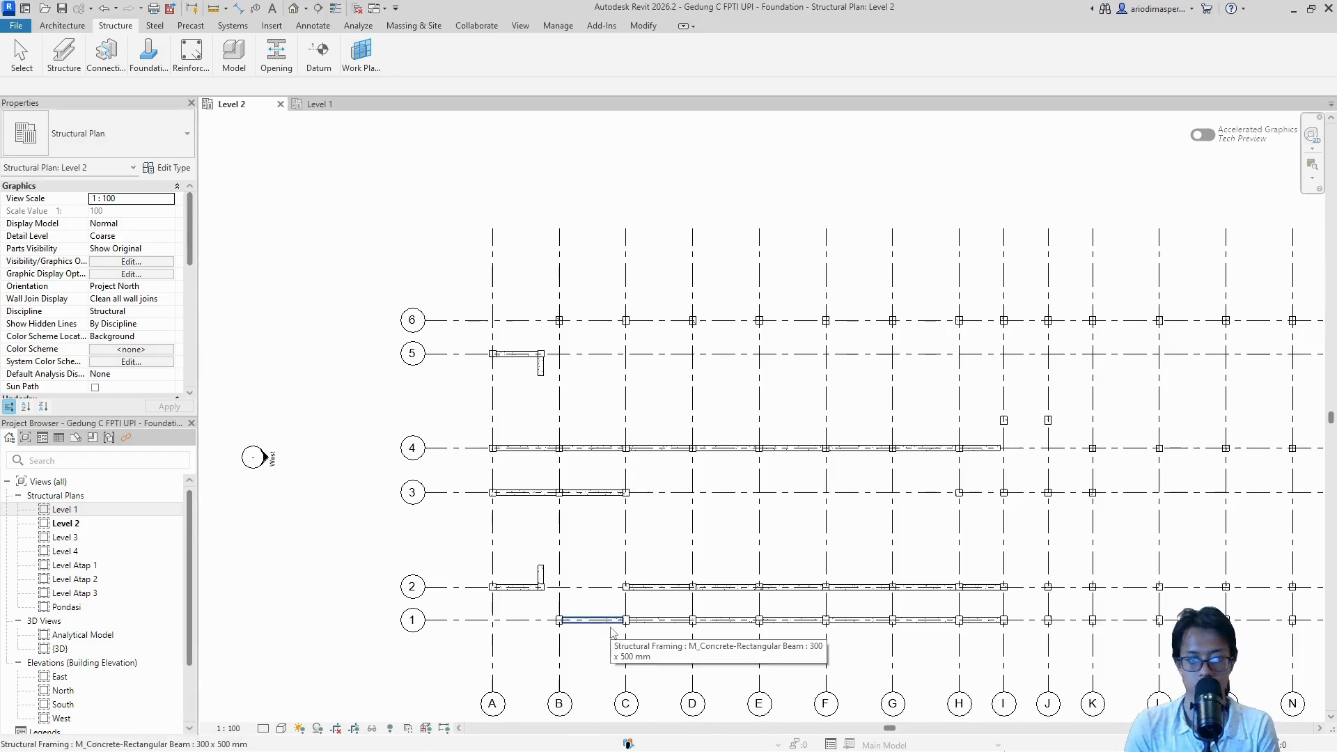
# Step: Copy the seven grid 4 beams between grids B and I onto the matching columns on grid 6
pyautogui.click(593, 449)
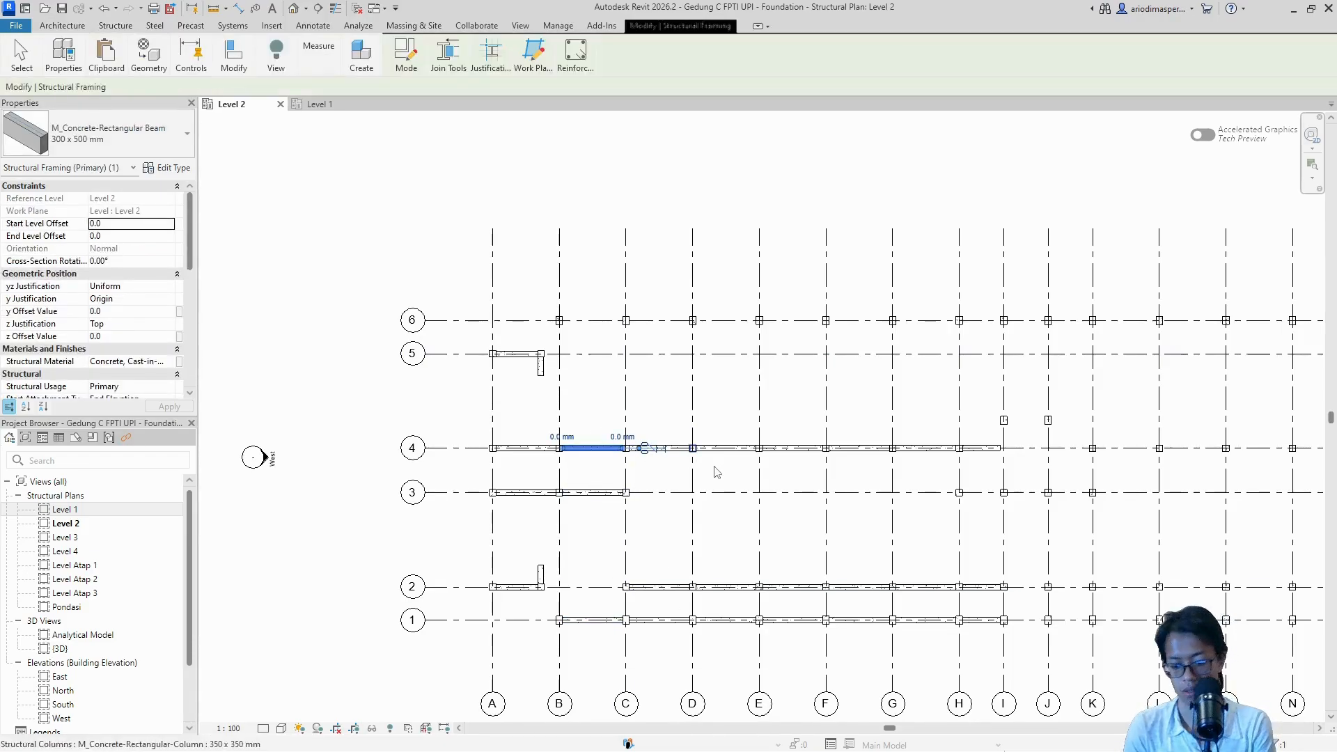
pyautogui.keyDown('ctrl'); pyautogui.click(668, 449); pyautogui.keyUp('ctrl')
pyautogui.keyDown('ctrl'); pyautogui.click(724, 449); pyautogui.keyUp('ctrl')
pyautogui.keyDown('ctrl'); pyautogui.click(802, 450); pyautogui.keyUp('ctrl')
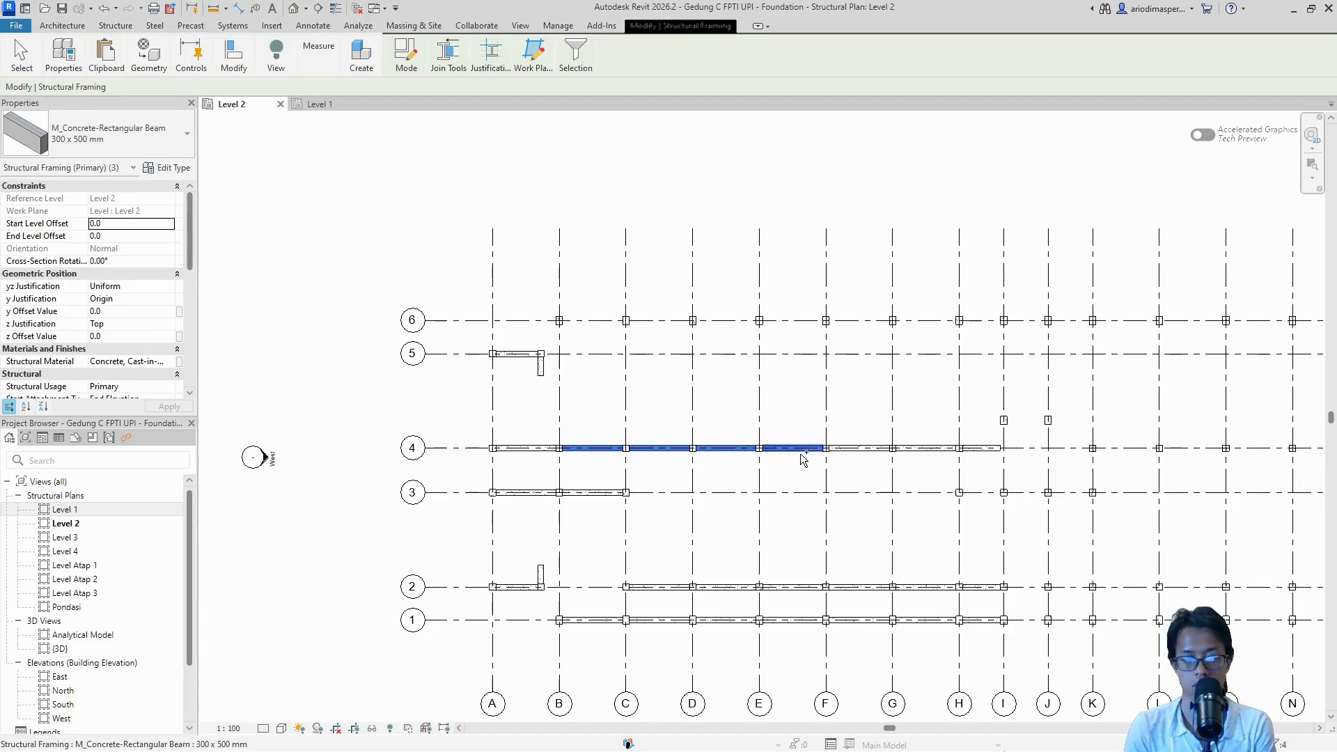
pyautogui.keyDown('ctrl'); pyautogui.click(860, 450); pyautogui.keyUp('ctrl')
pyautogui.keyDown('ctrl'); pyautogui.click(925, 450); pyautogui.keyUp('ctrl')
pyautogui.keyDown('ctrl'); pyautogui.click(993, 451); pyautogui.keyUp('ctrl')
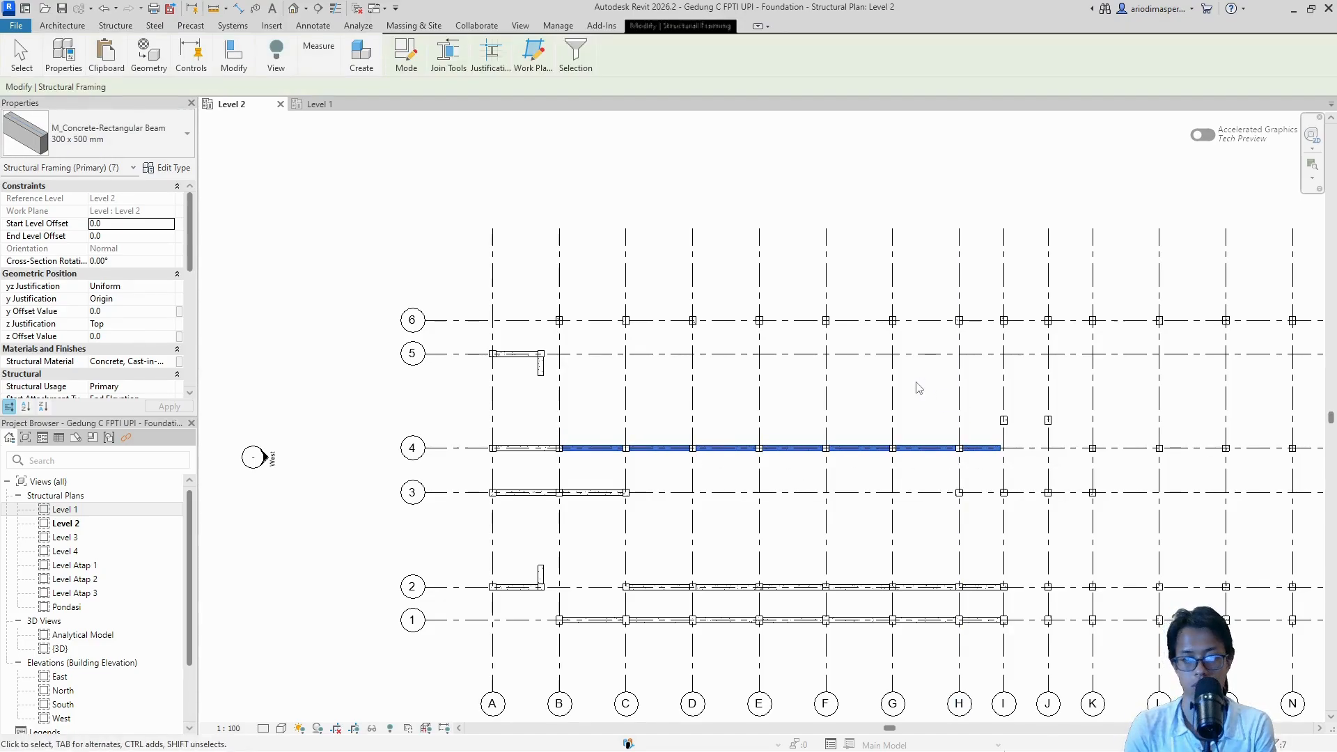
pyautogui.press('c')
pyautogui.press('o')
pyautogui.scroll(5, 559, 449)
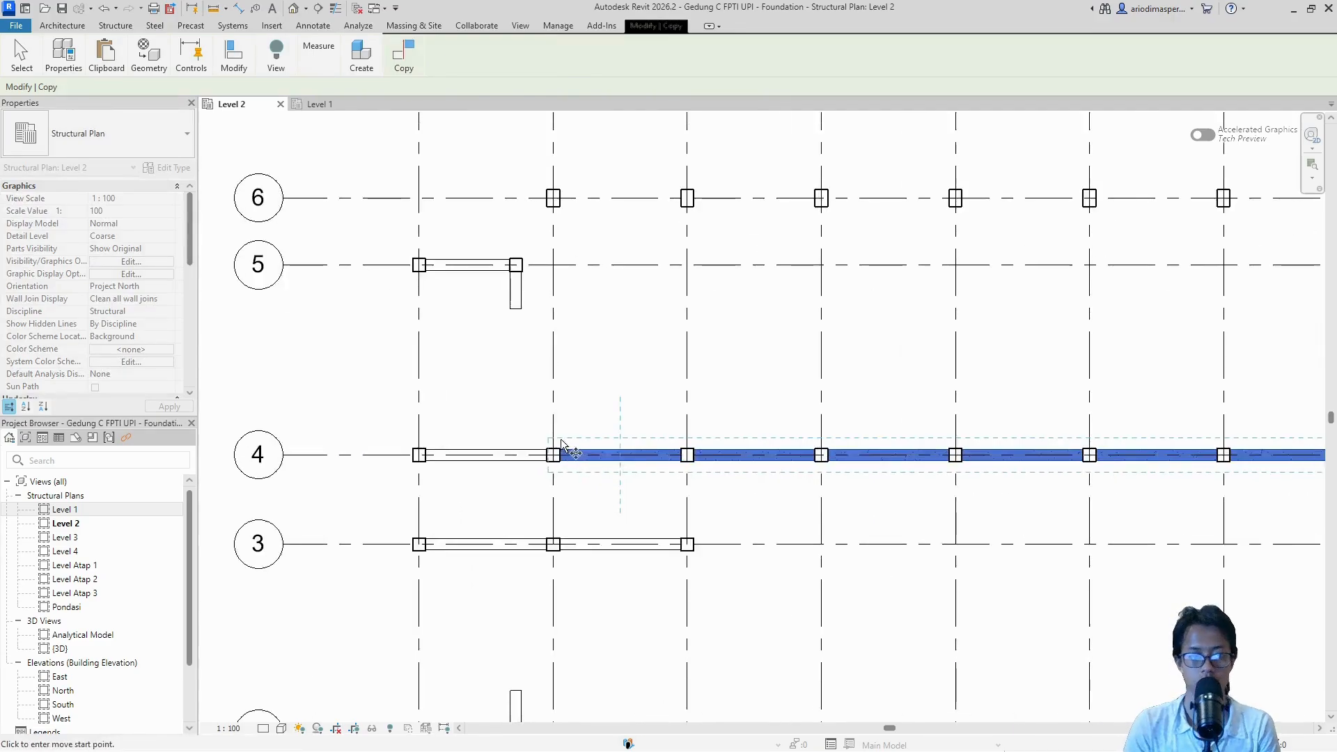
pyautogui.click(561, 467)
pyautogui.moveTo(557, 322); pyautogui.dragTo(549, 579, button='middle')
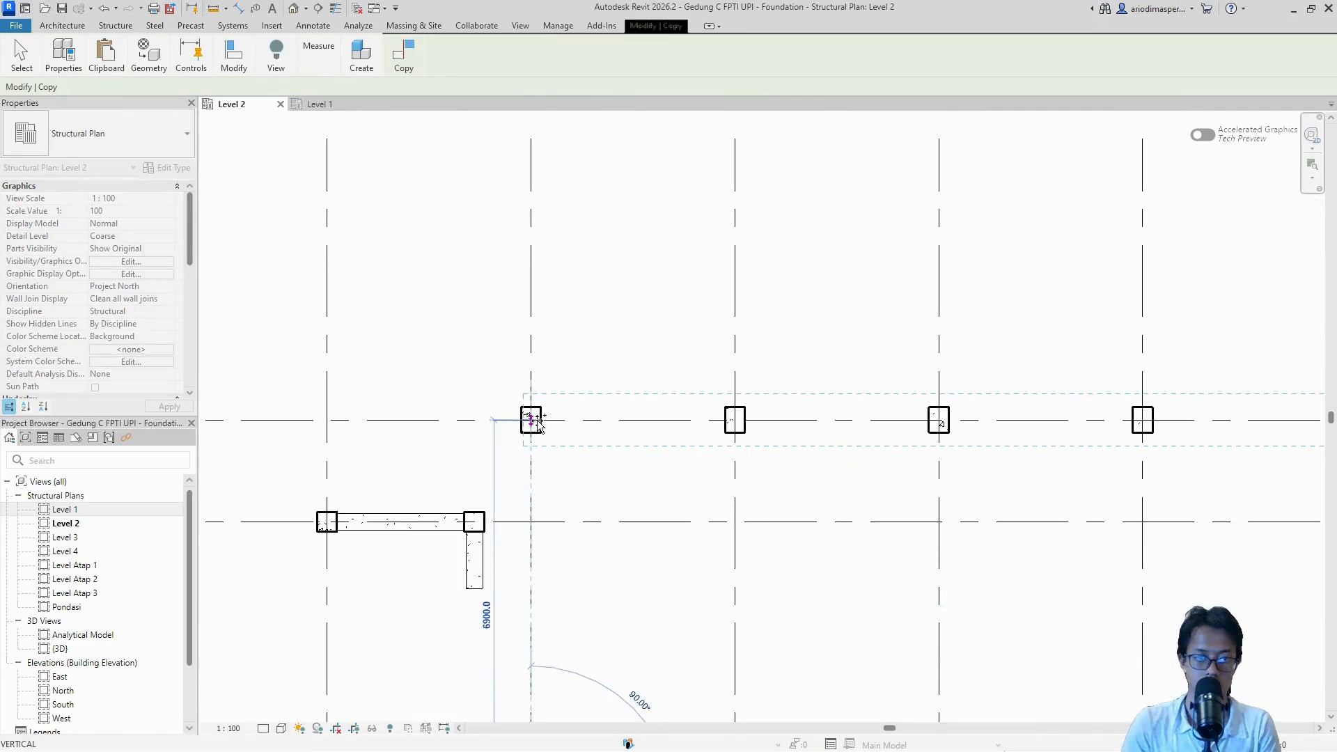
pyautogui.scroll(3, 533, 419)
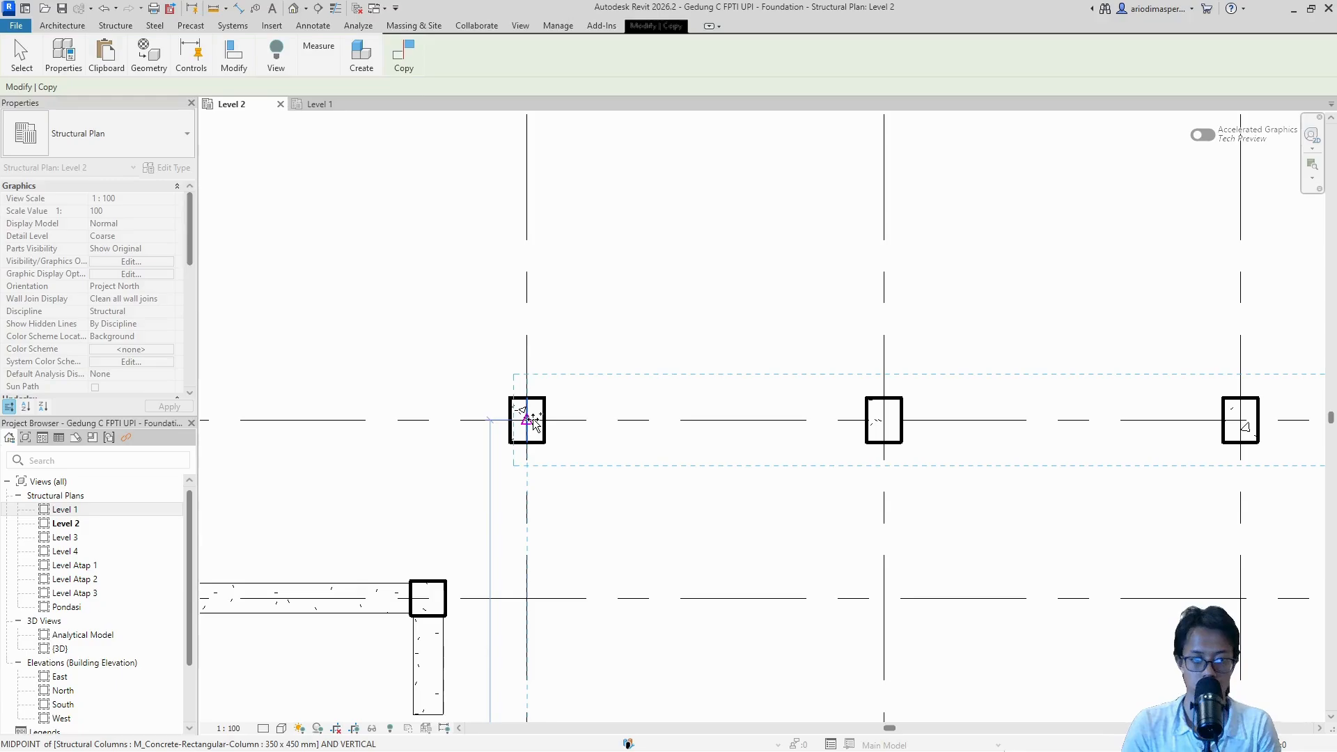
pyautogui.click(527, 420)
pyautogui.scroll(-6, 588, 296)
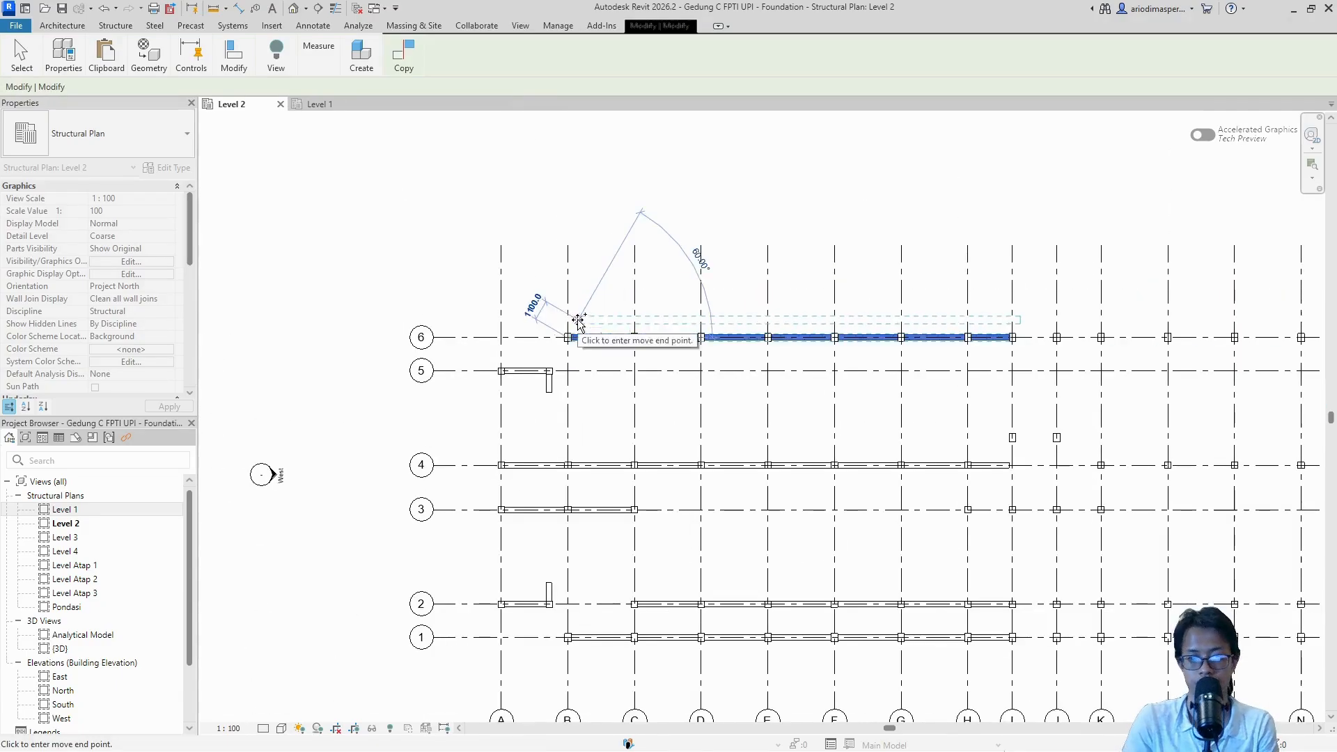
pyautogui.press('Escape')
pyautogui.press('Escape')
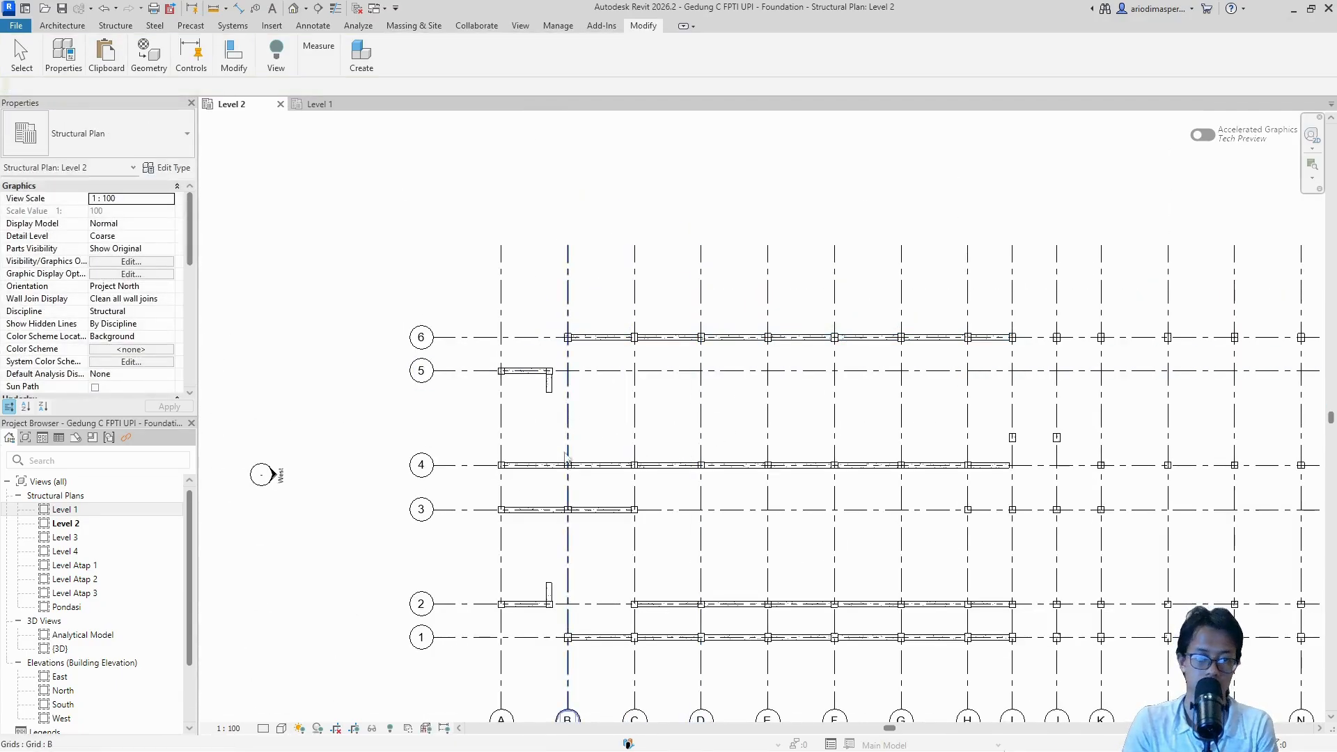
# Step: Place a 300 x 500 mm concrete beam on grid A between the columns at grids 2 and 3
pyautogui.moveTo(590, 559); pyautogui.dragTo(585, 486, button='middle')
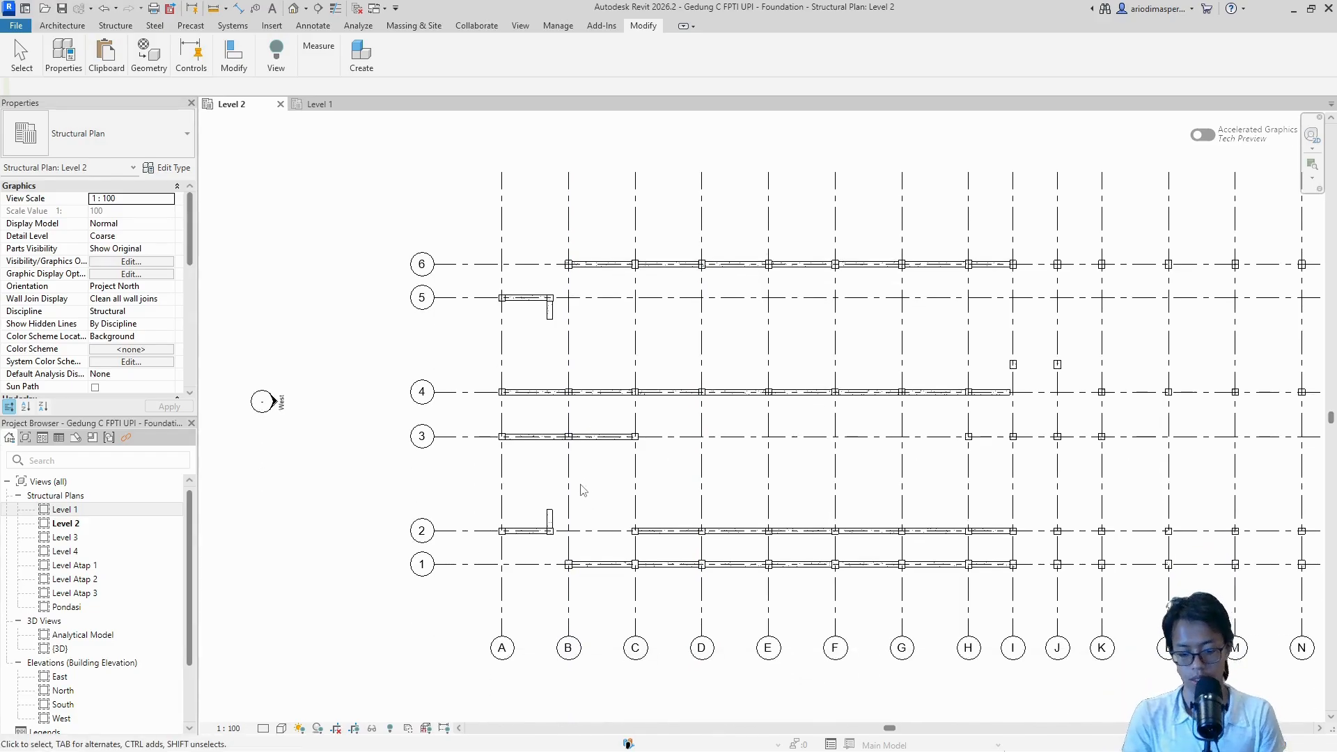
pyautogui.click(115, 26)
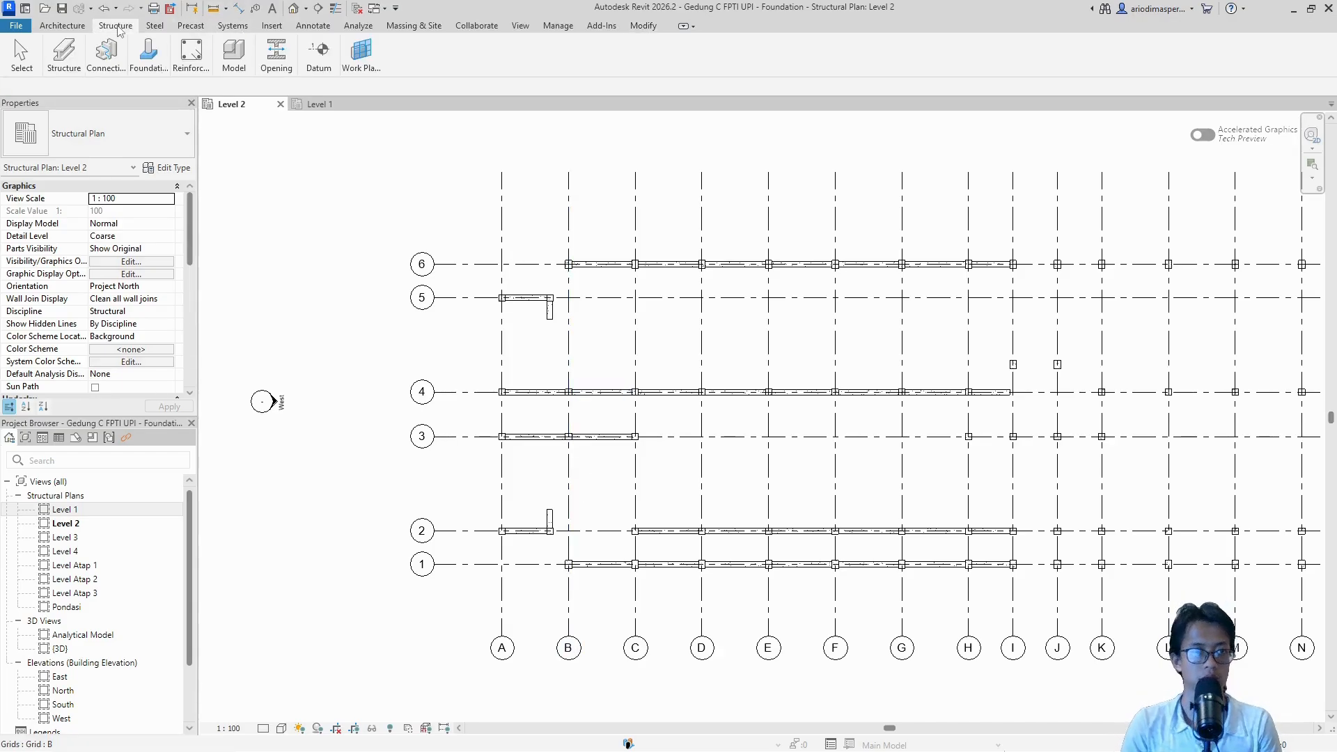
pyautogui.moveTo(143, 66)
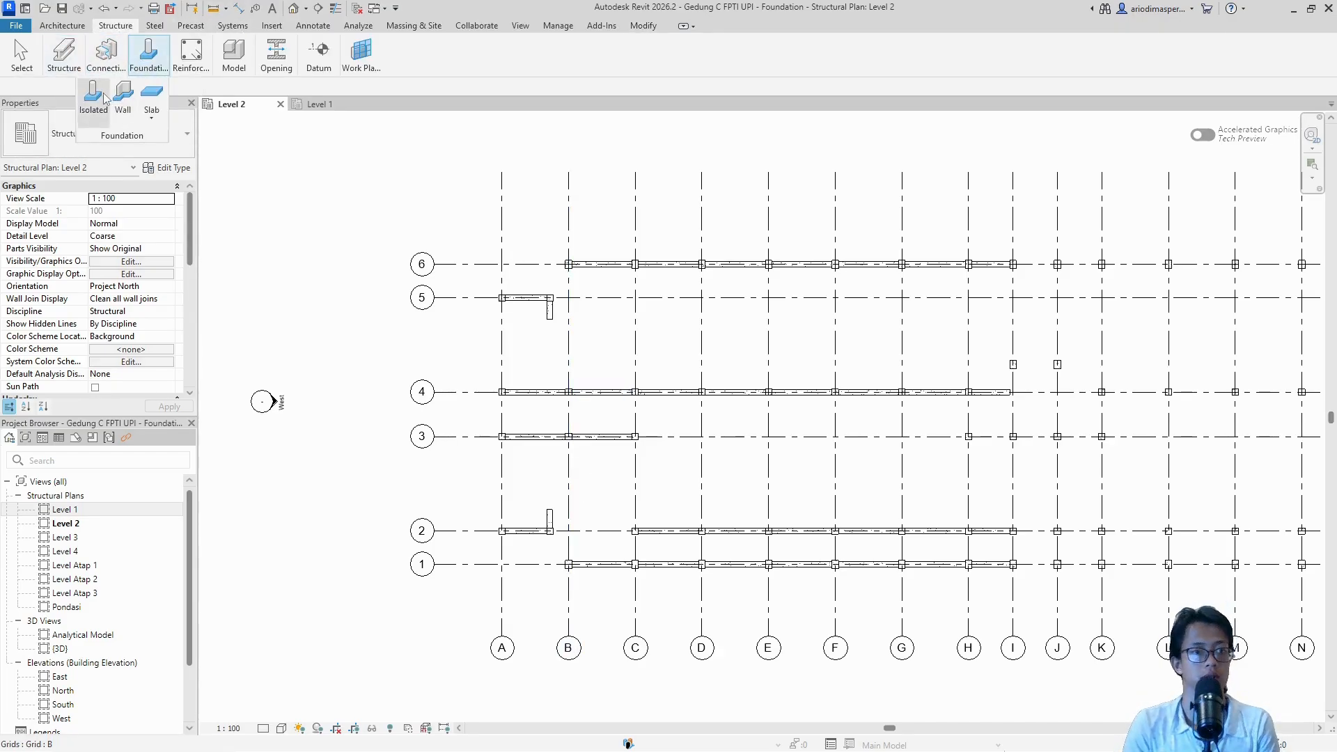
pyautogui.moveTo(67, 61)
pyautogui.click(21, 101)
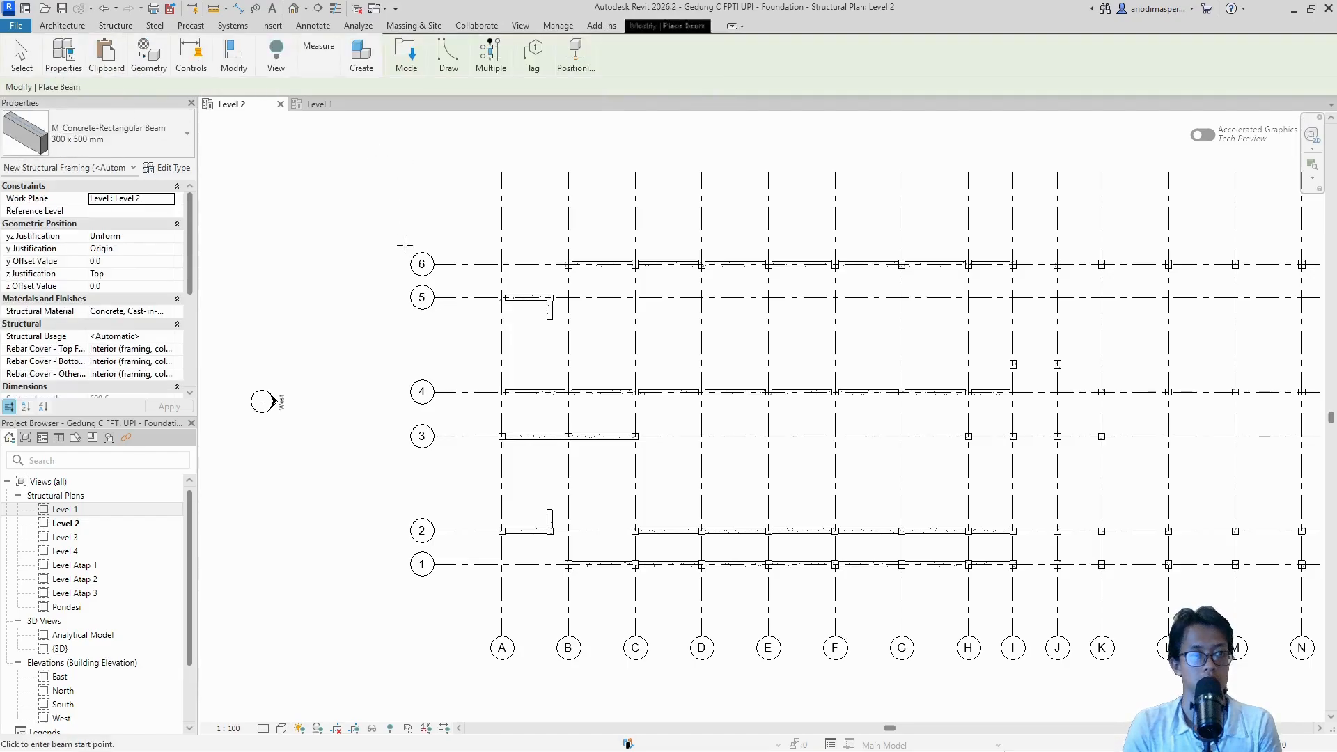
pyautogui.scroll(3, 489, 529)
pyautogui.click(506, 535)
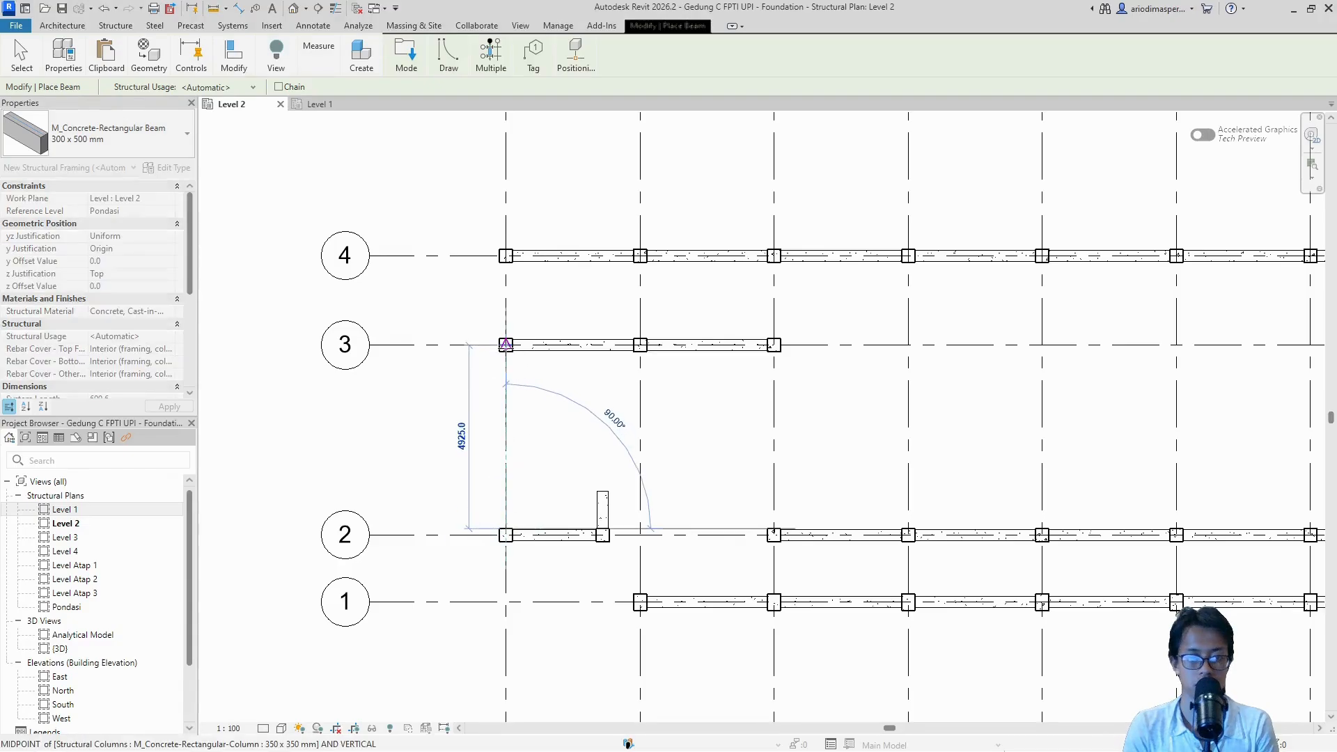
pyautogui.scroll(2, 505, 354)
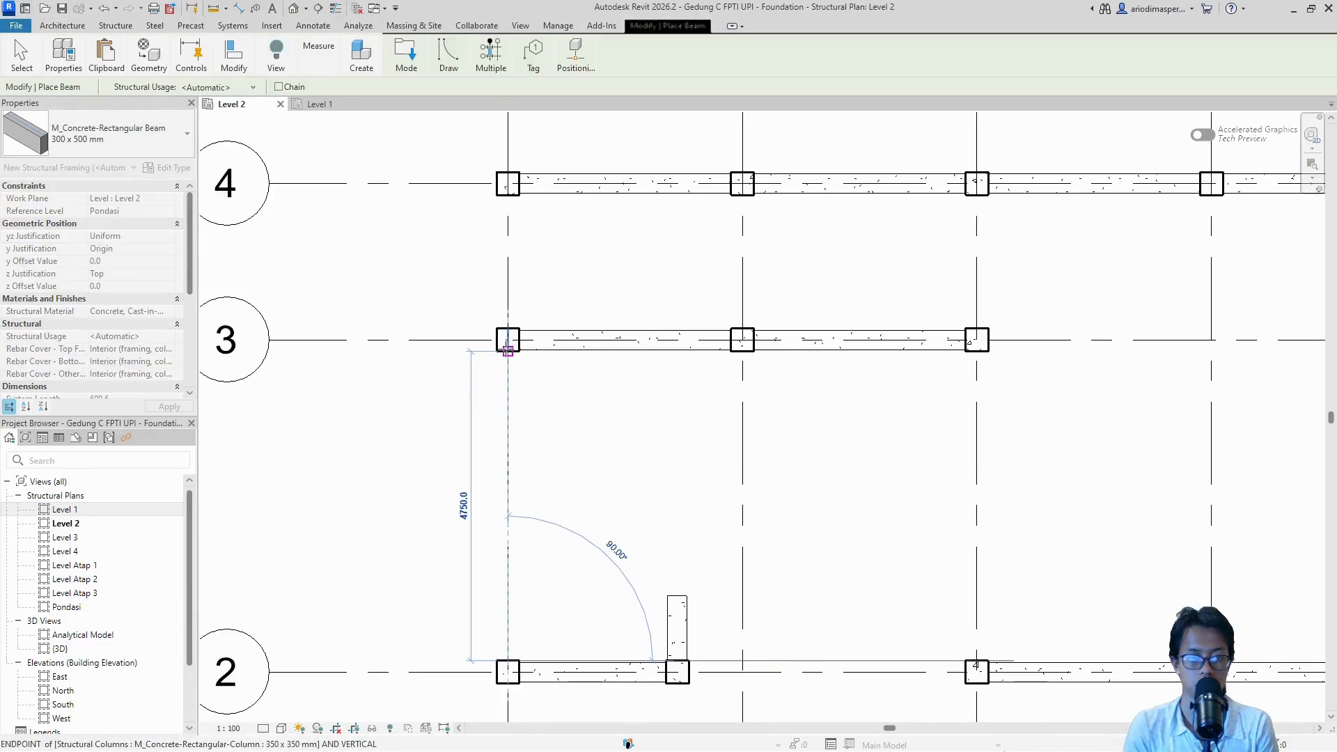
pyautogui.click(508, 350)
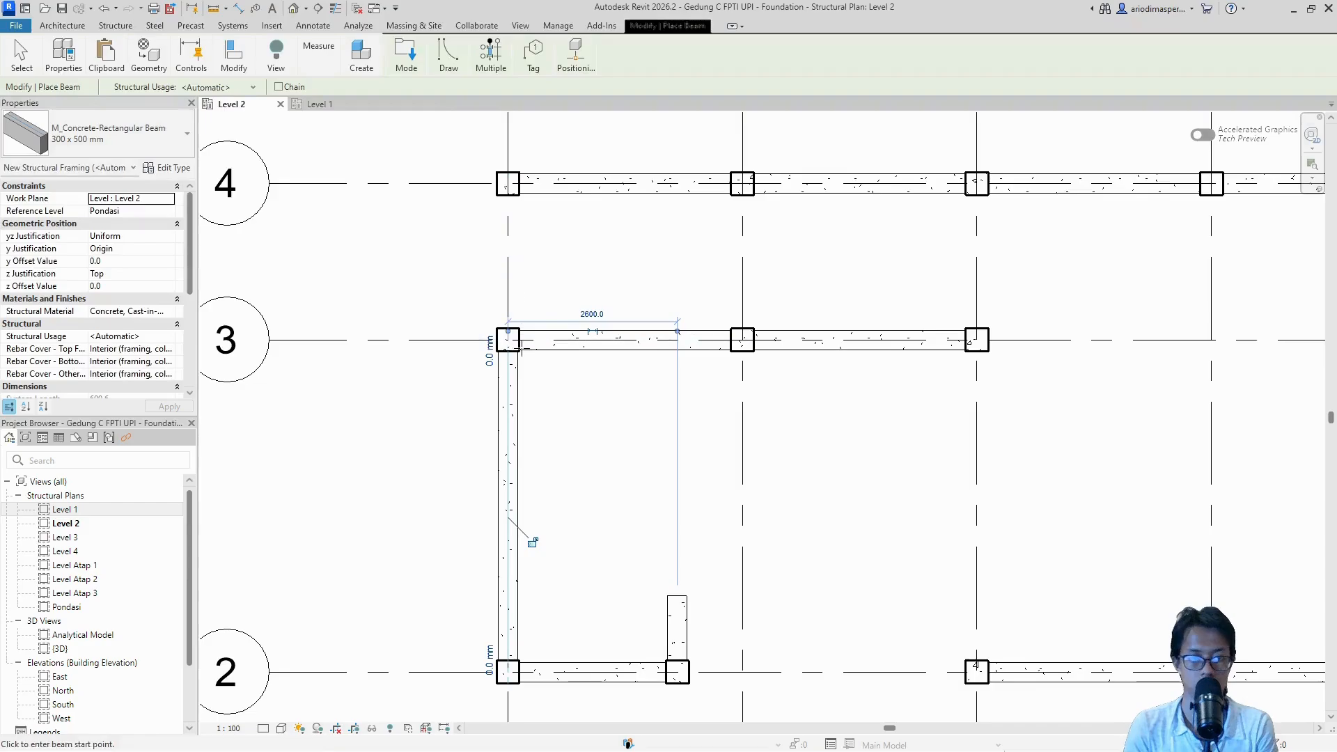
# Step: Place a 300 x 500 mm concrete beam on grid A between the columns at grids 3 and 4
pyautogui.scroll(-2, 512, 346)
pyautogui.scroll(3, 511, 307)
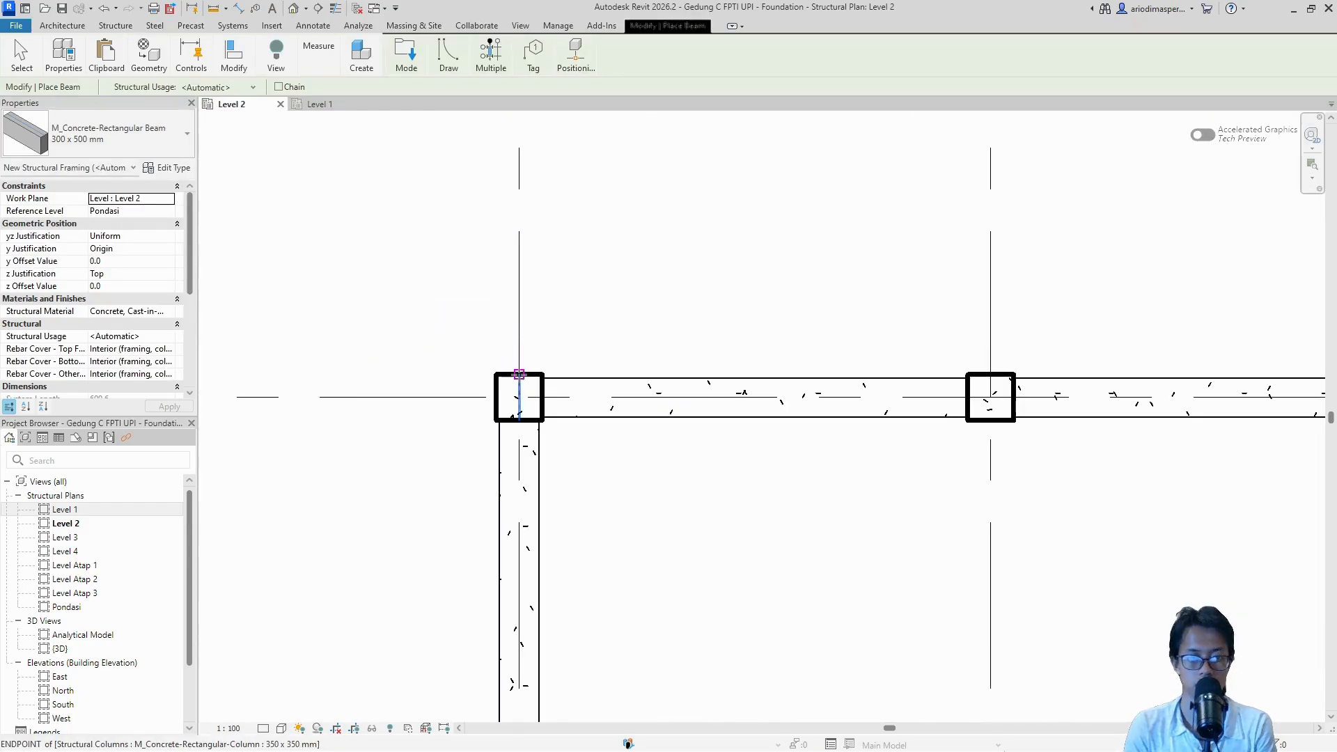
pyautogui.moveTo(517, 319); pyautogui.dragTo(517, 514, button='middle')
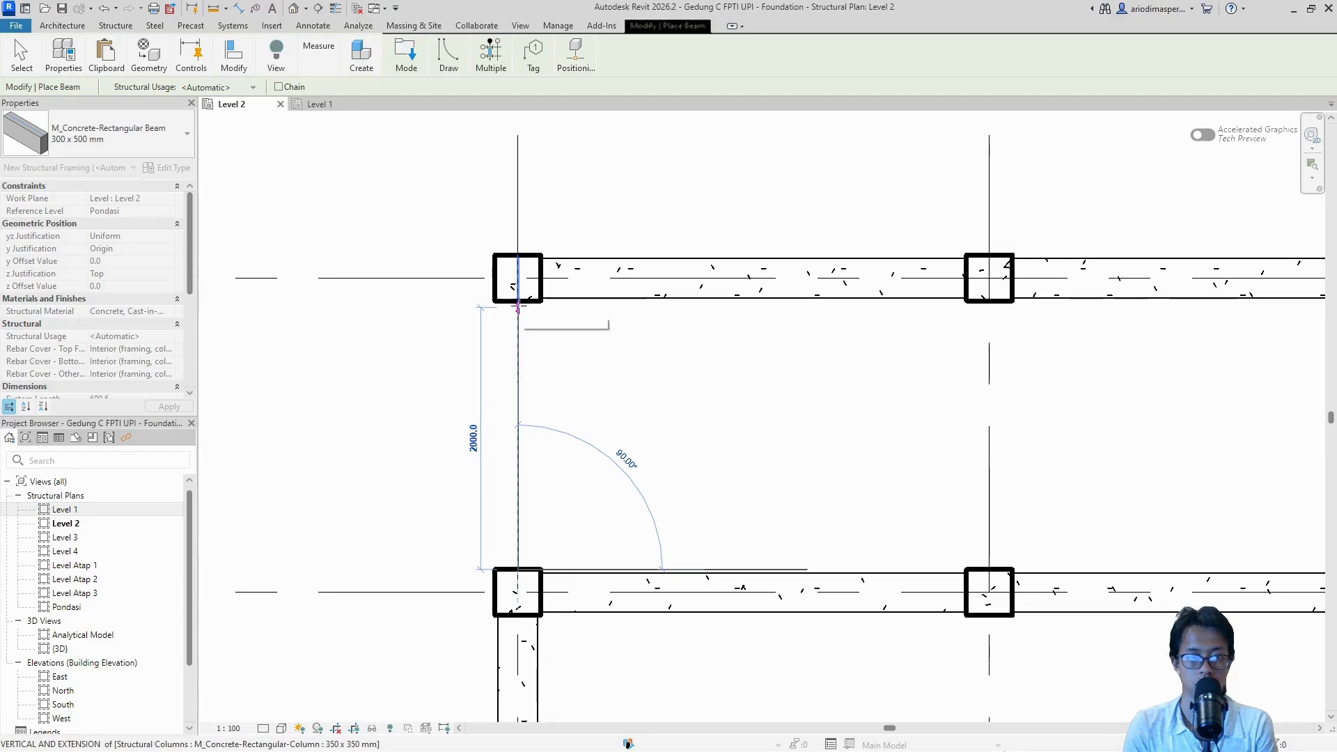
pyautogui.click(517, 301)
pyautogui.scroll(-5, 518, 307)
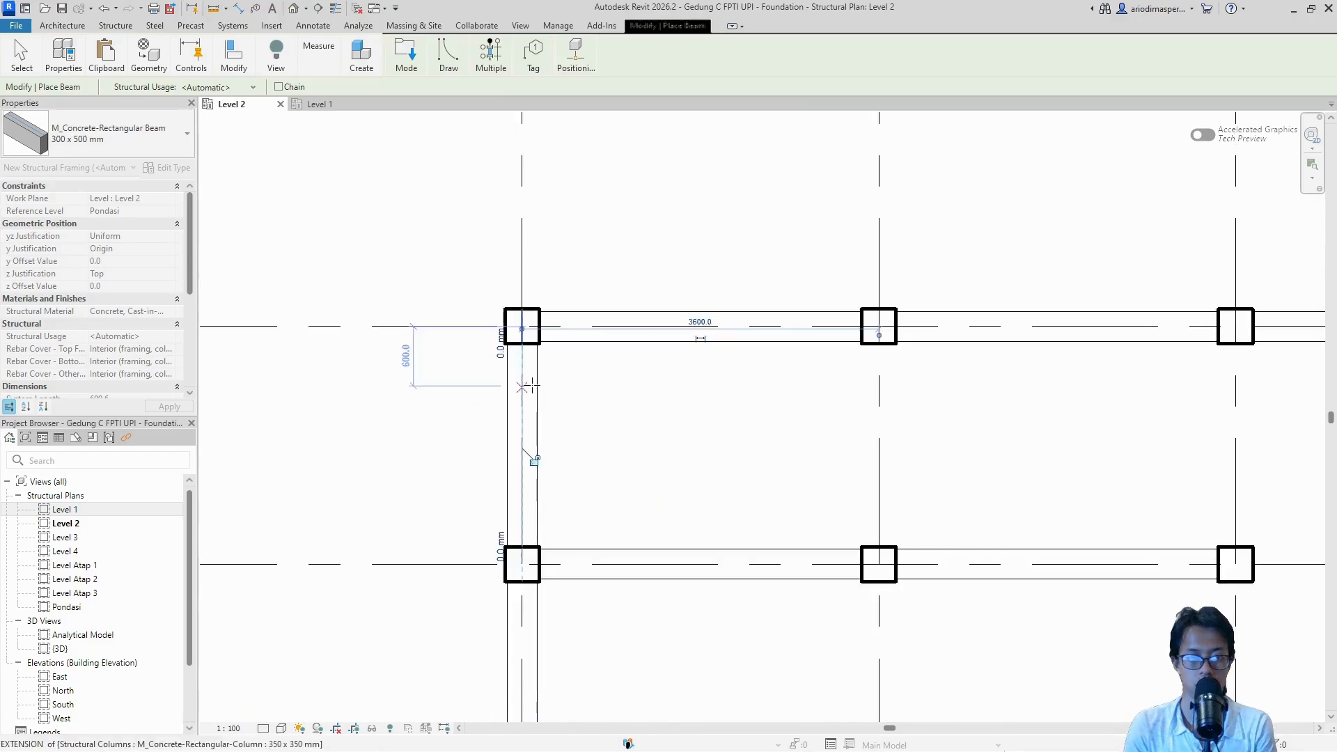
# Step: Place a 300 x 500 mm concrete beam on grid A between the columns at grids 4 and 5
pyautogui.scroll(2, 530, 354)
pyautogui.scroll(2, 535, 390)
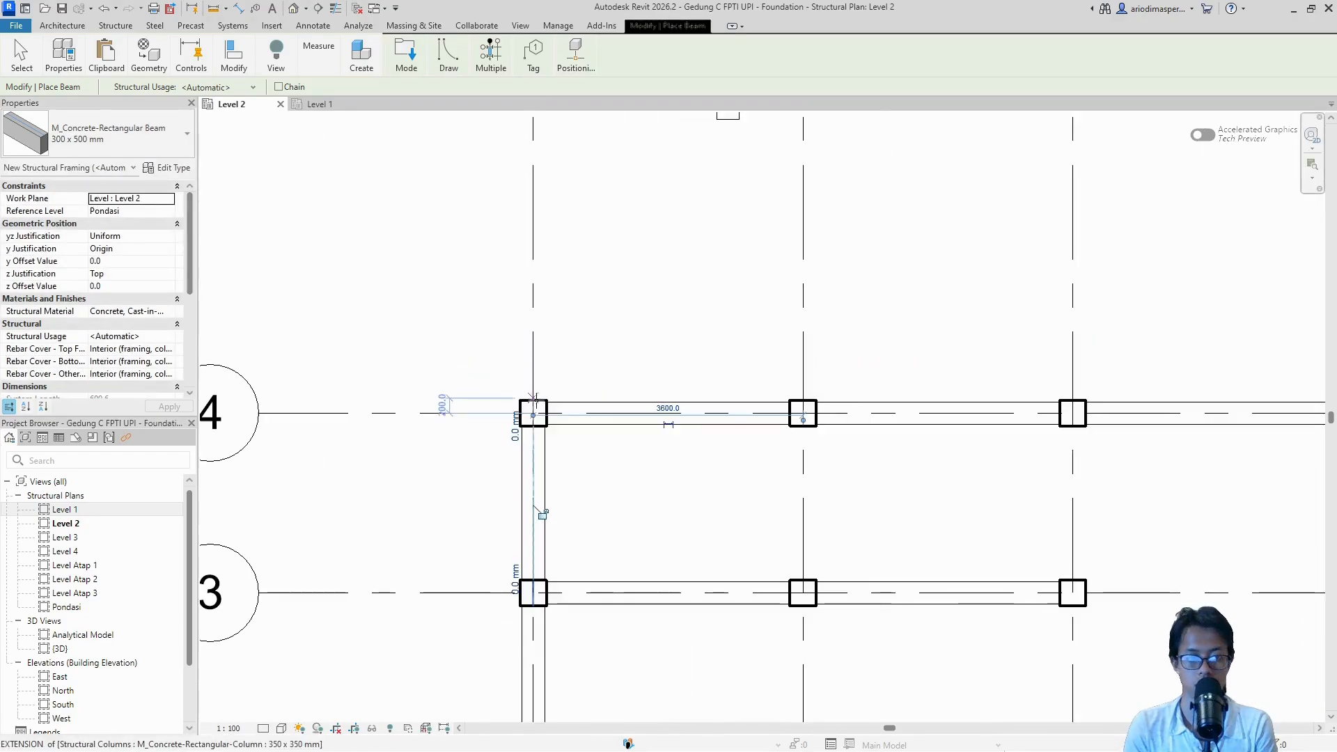
pyautogui.click(533, 398)
pyautogui.moveTo(534, 147); pyautogui.dragTo(520, 343, button='middle')
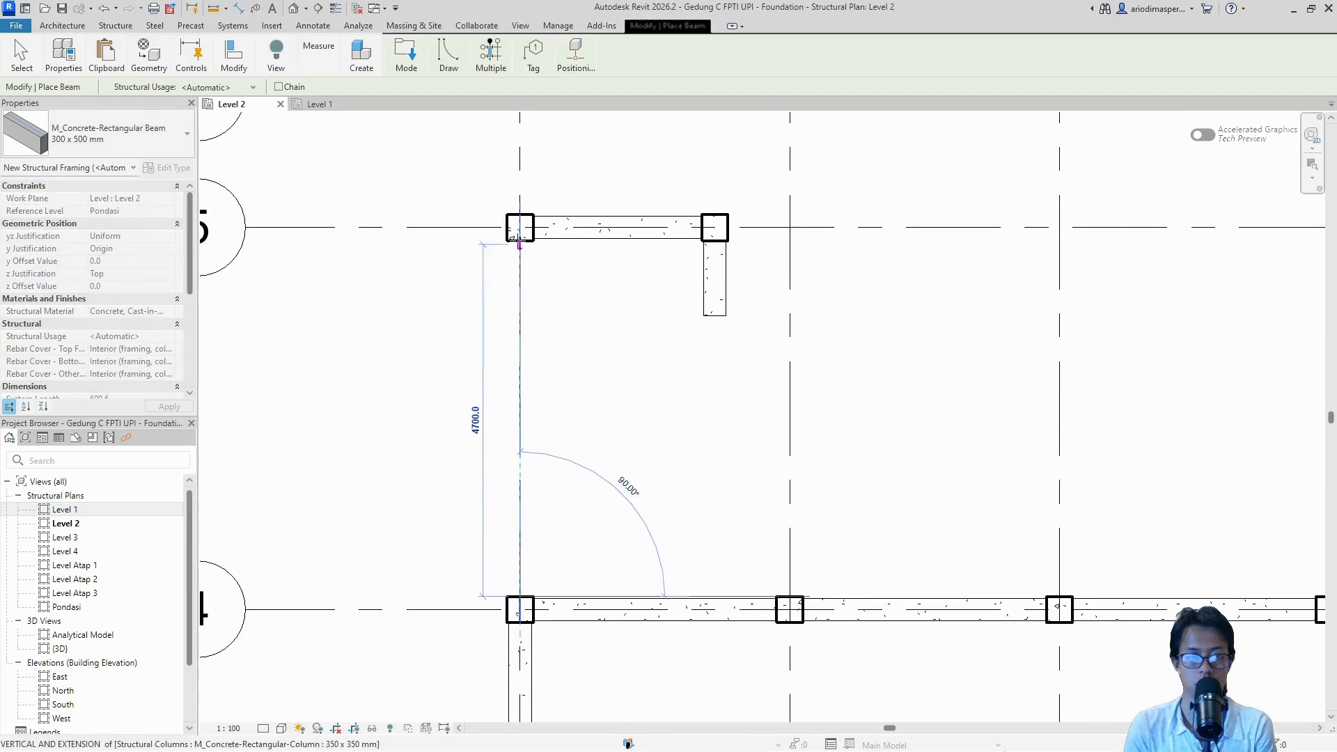
pyautogui.click(519, 236)
pyautogui.scroll(-4, 538, 418)
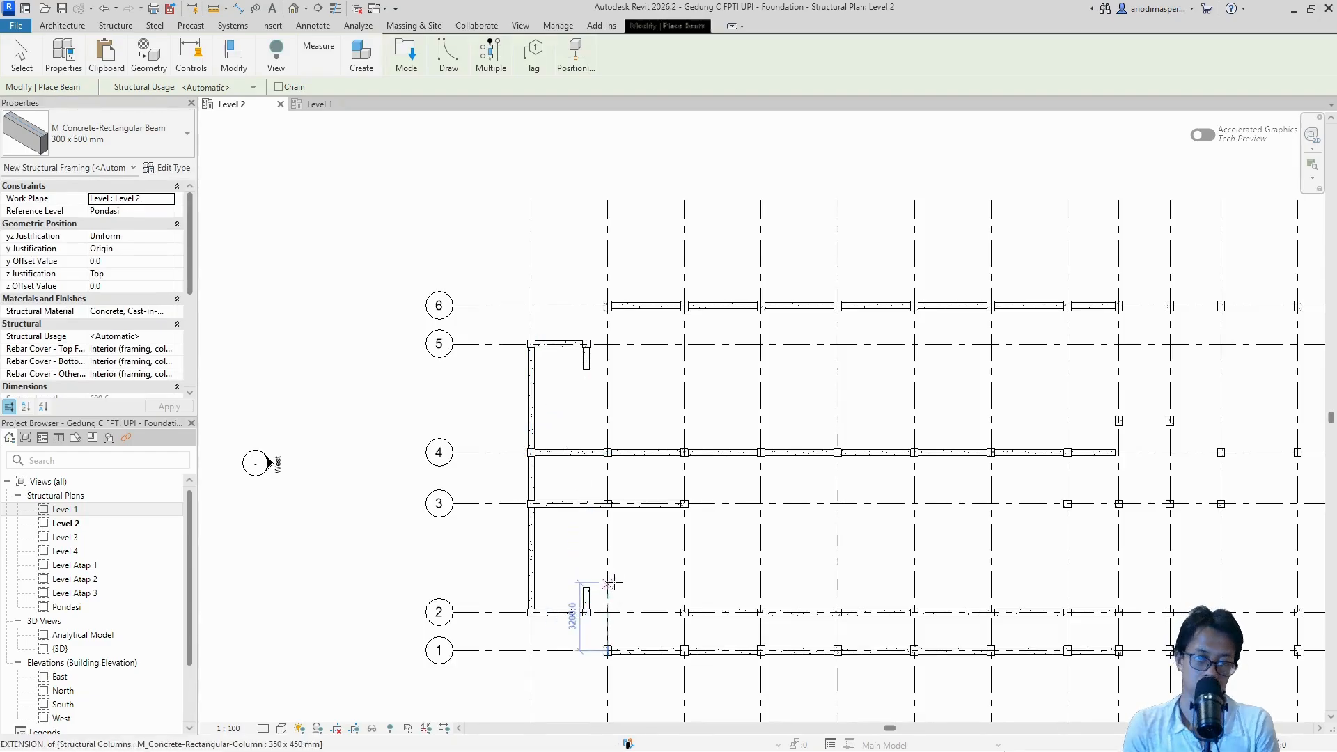
# Step: Try to place a 300 x 500 mm concrete beam on grid B between the columns at grids 1 and 3
pyautogui.scroll(5, 608, 644)
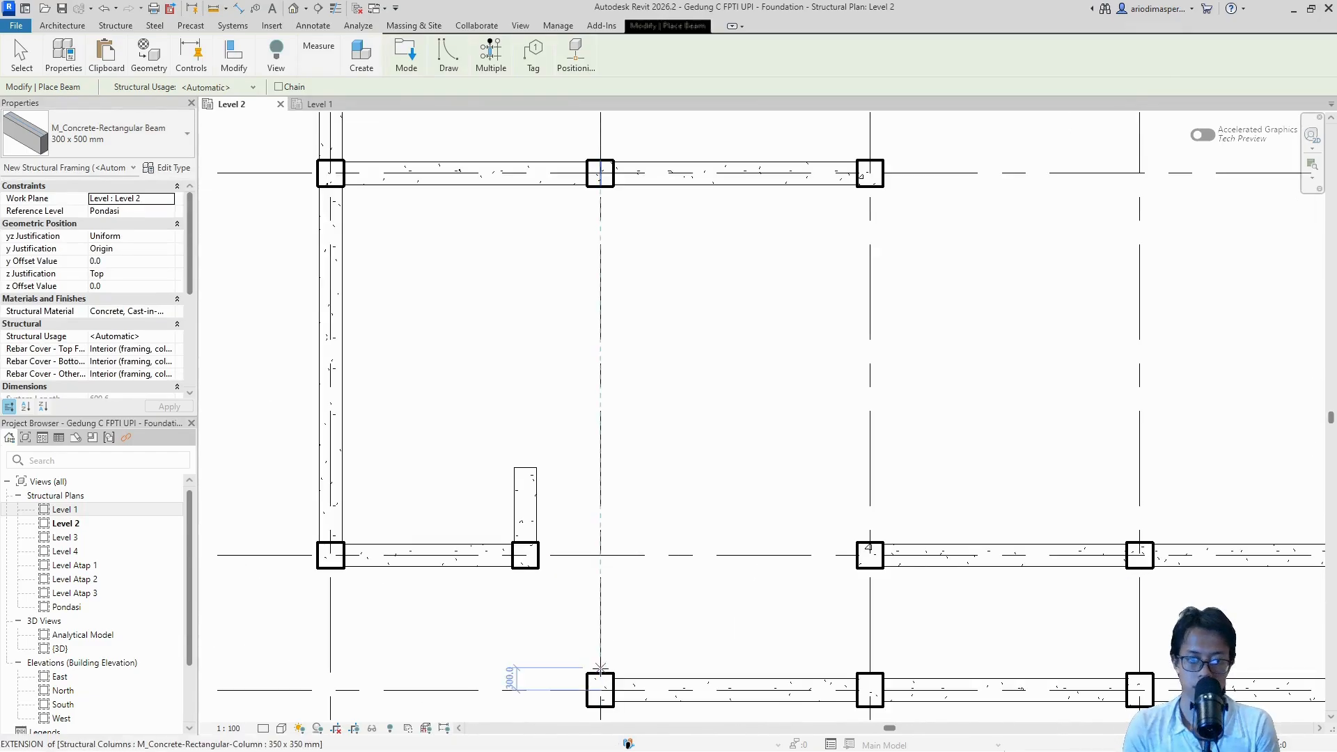
pyautogui.click(599, 672)
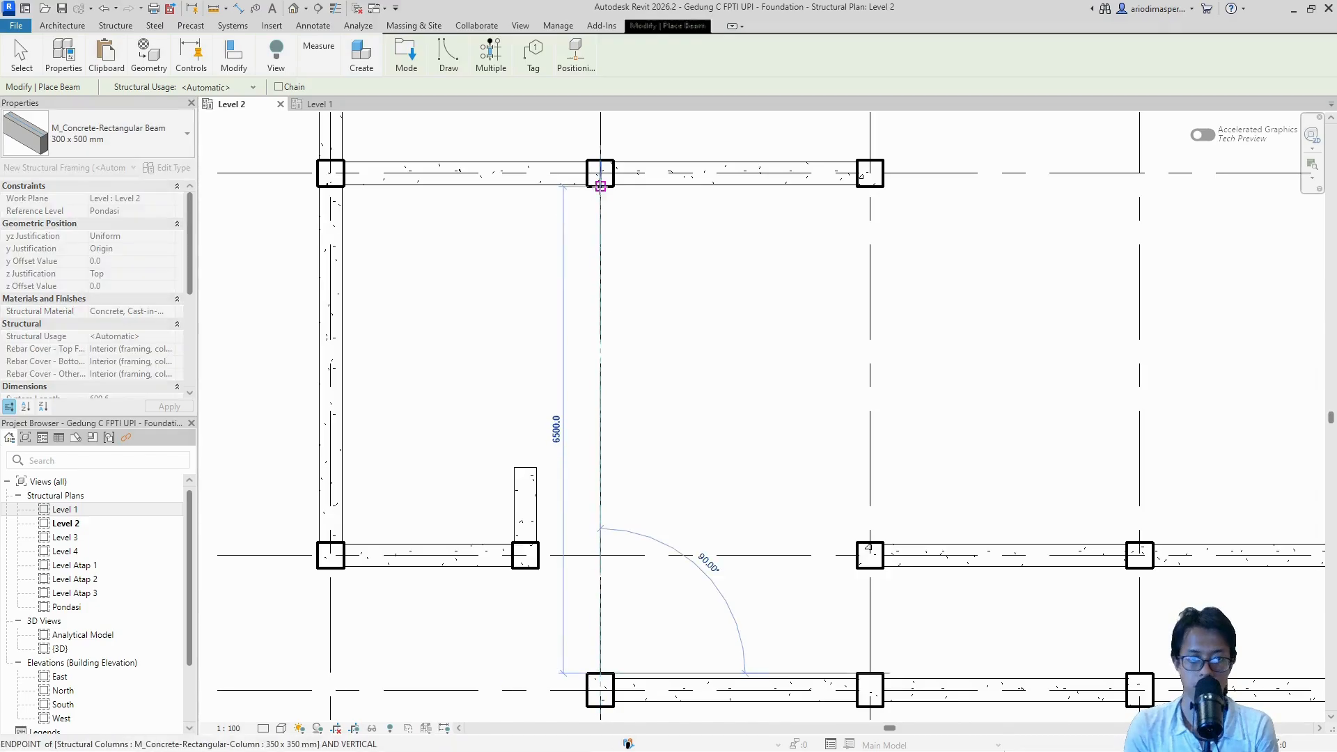
pyautogui.click(600, 185)
pyautogui.press('Escape')
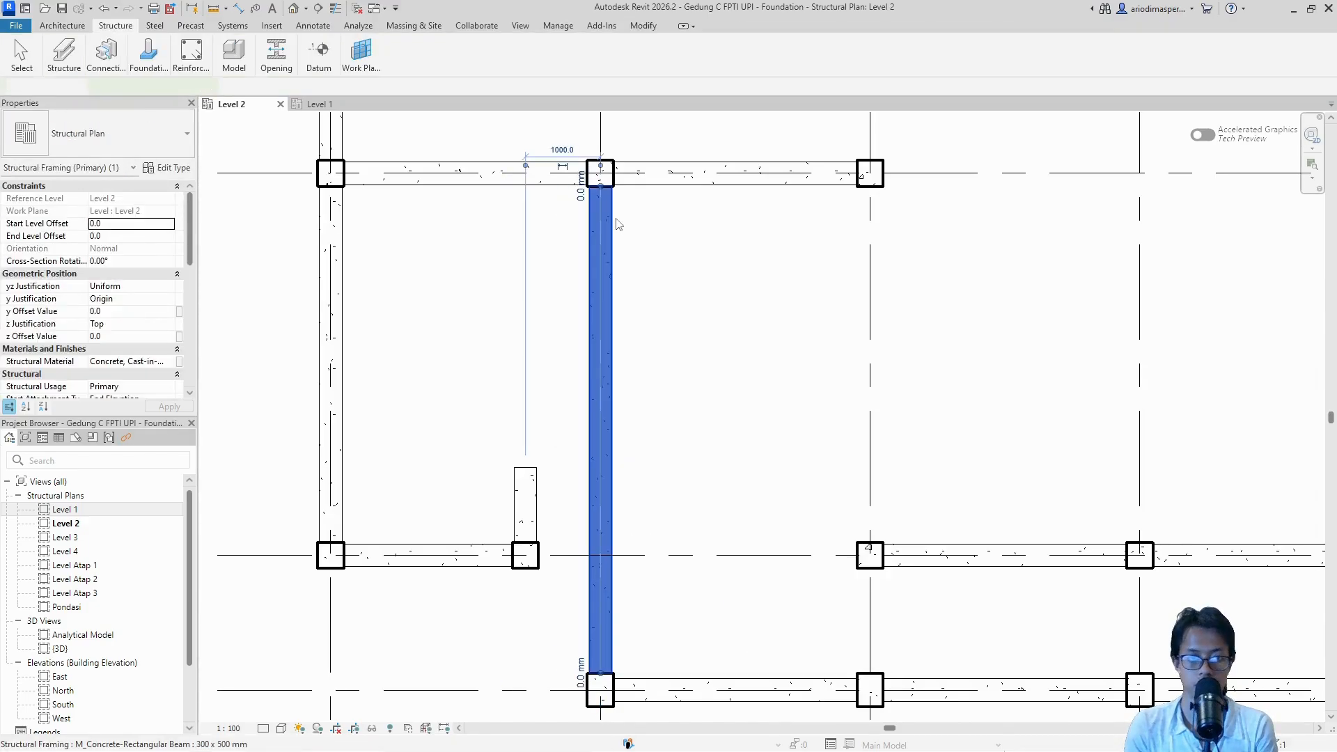
# Step: Place a 300 x 500 mm concrete beam on grid B from the grid 1 column to the grid 3 column
pyautogui.moveTo(69, 47)
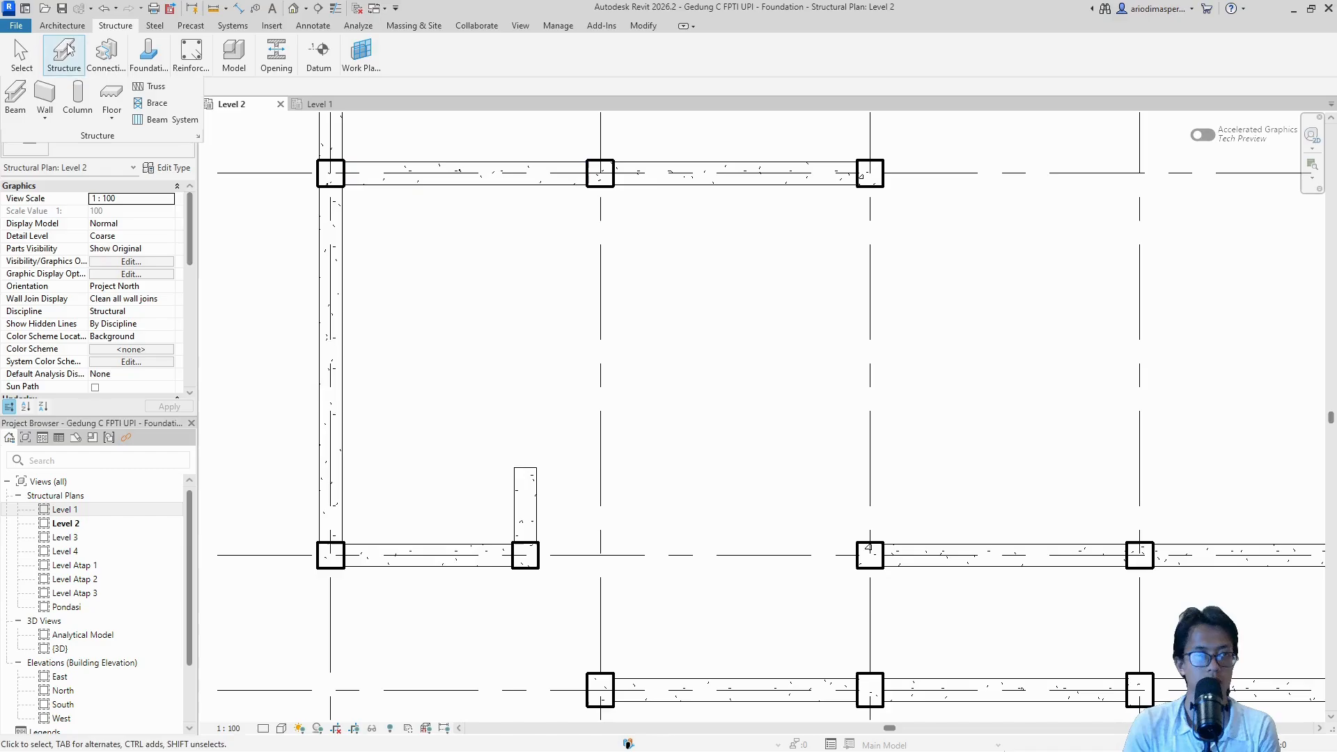
pyautogui.click(17, 98)
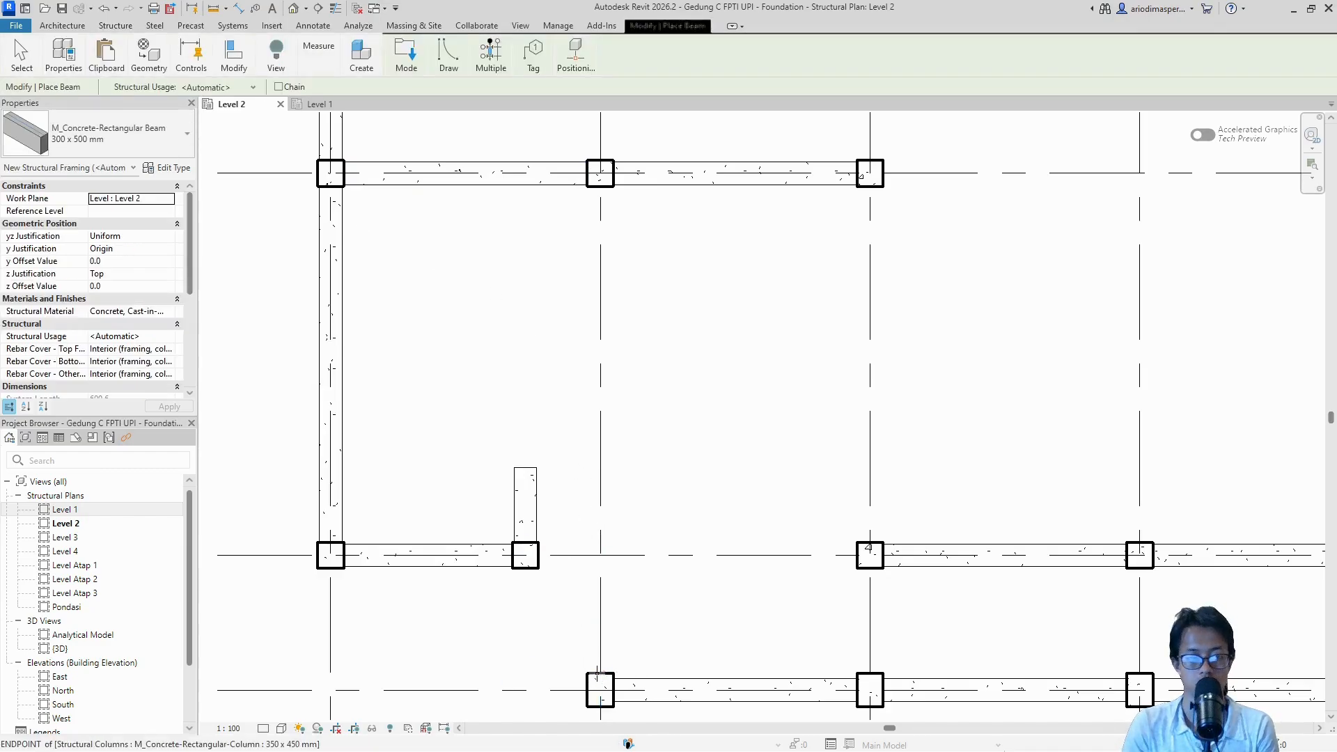
pyautogui.click(598, 672)
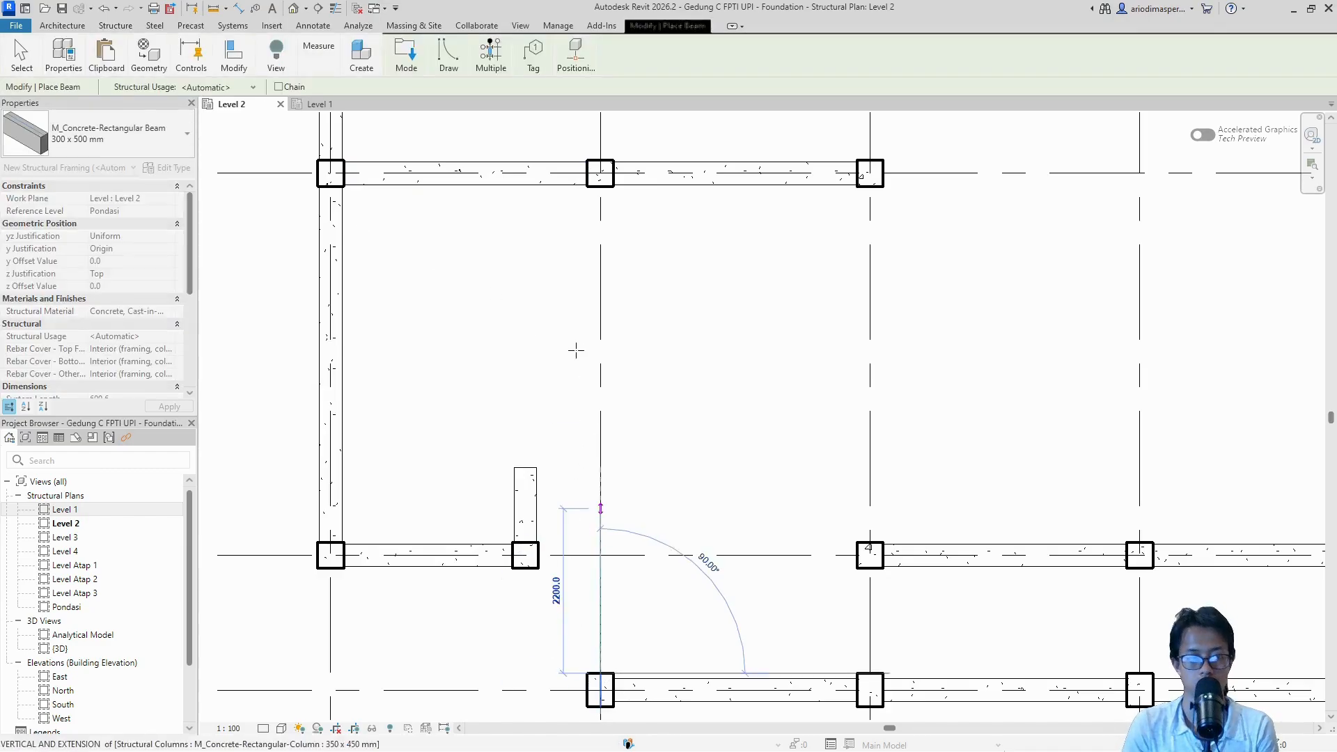
pyautogui.click(600, 183)
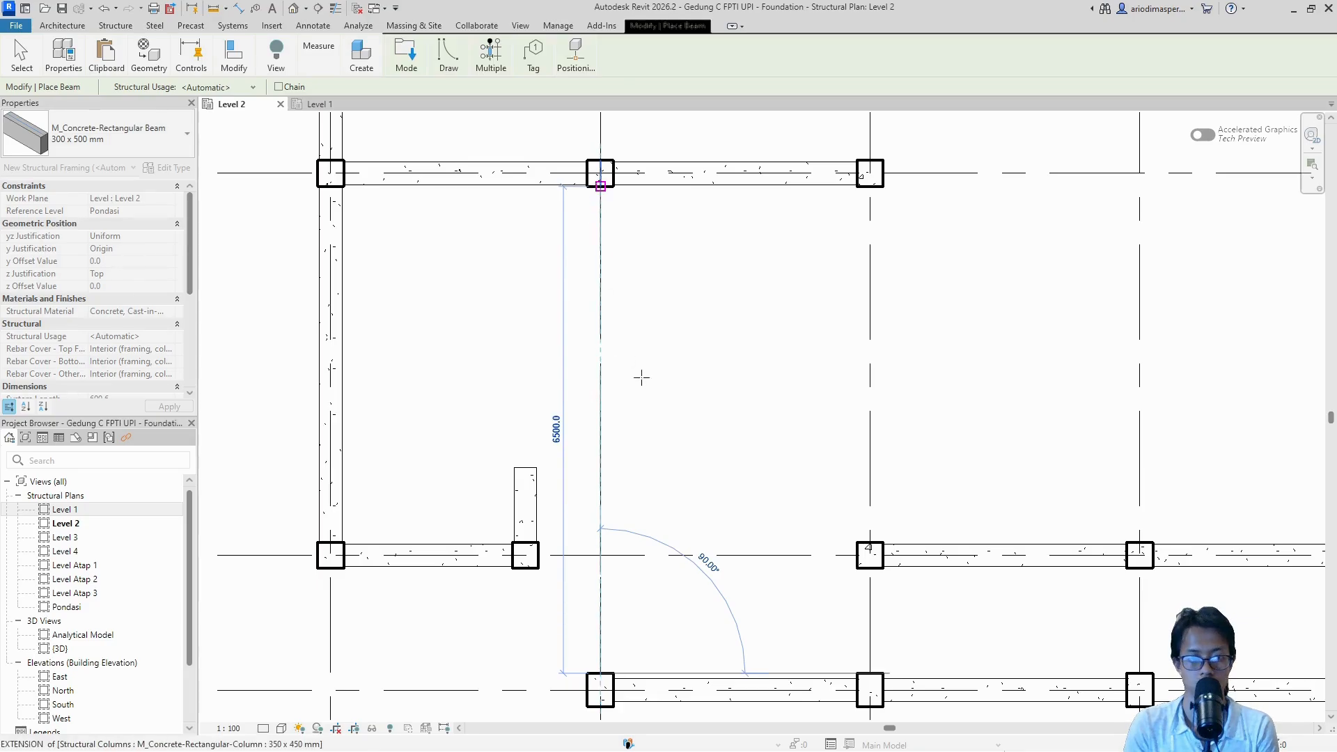
# Step: Draw a 300 mm thin detail line across the free end of the short beam standing on grid 2 between grids A and B
pyautogui.scroll(-3, 641, 291)
pyautogui.moveTo(687, 224); pyautogui.dragTo(673, 404, button='middle')
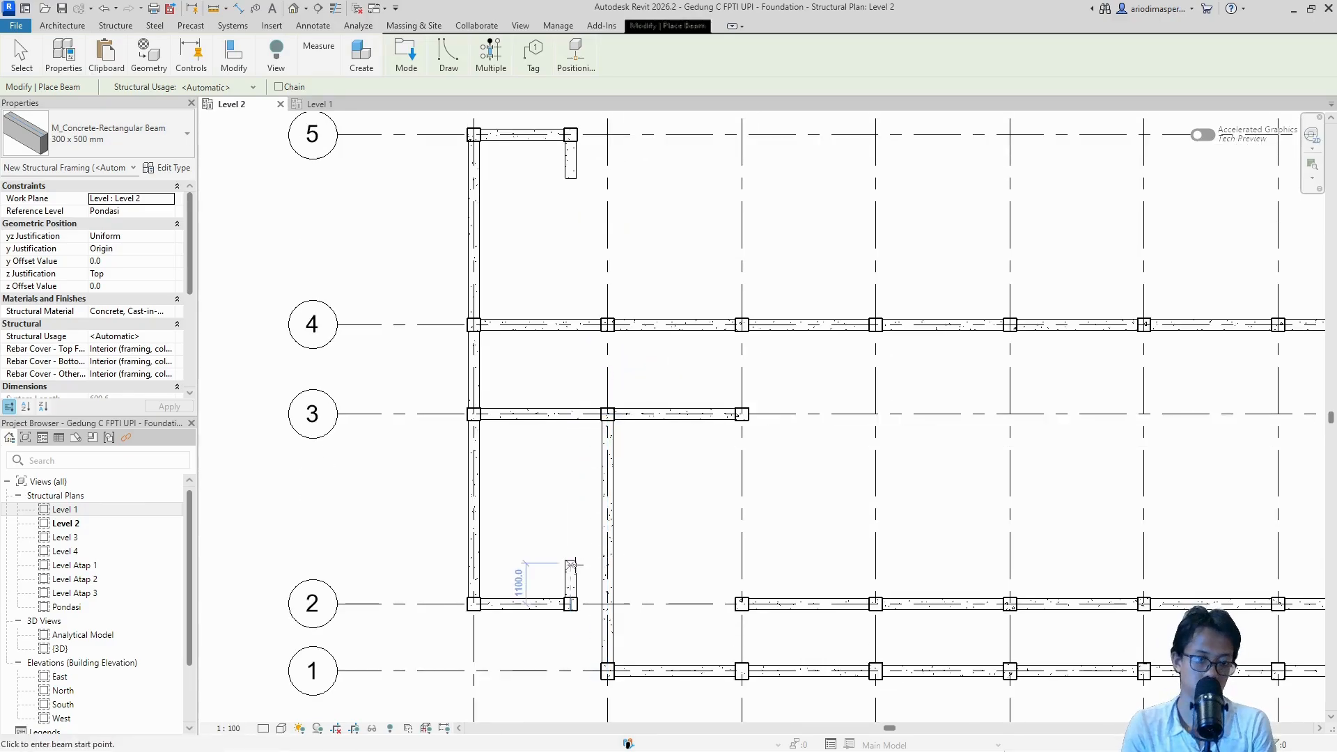
pyautogui.scroll(5, 570, 564)
pyautogui.scroll(3, 570, 551)
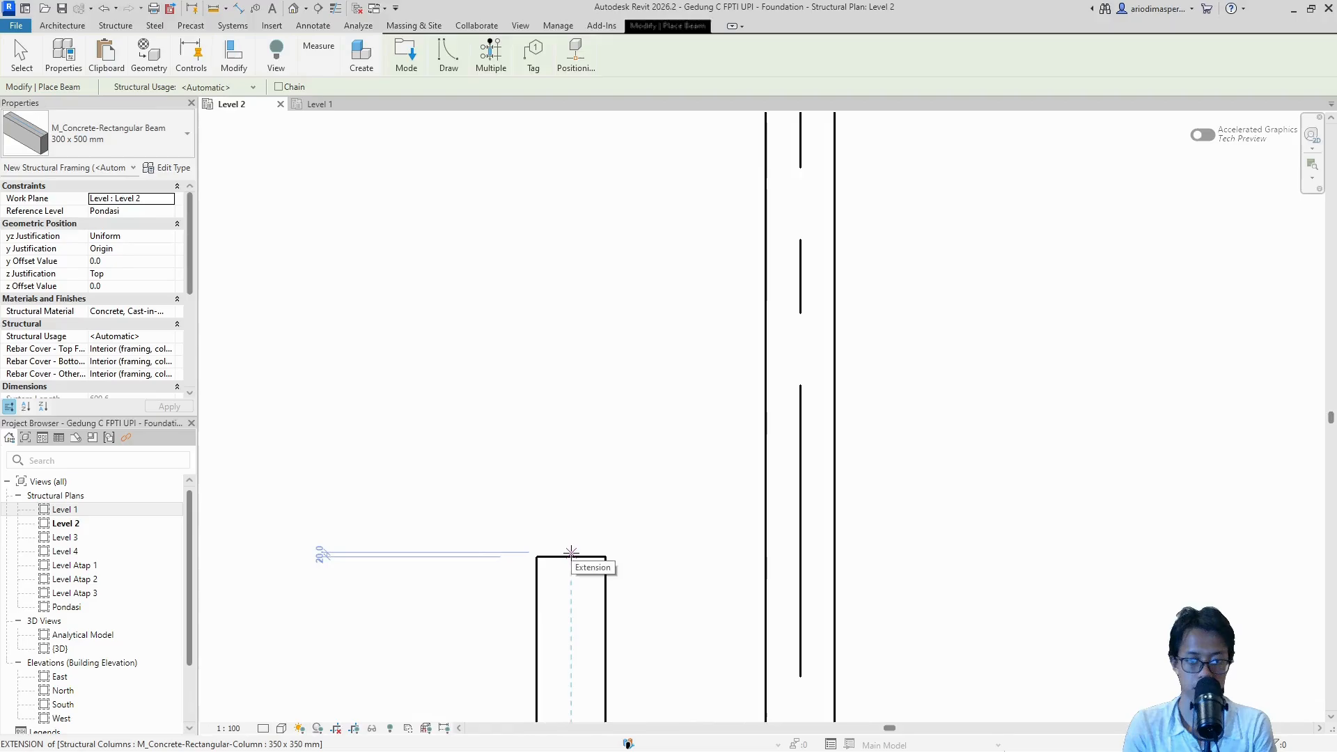
pyautogui.scroll(-3, 622, 559)
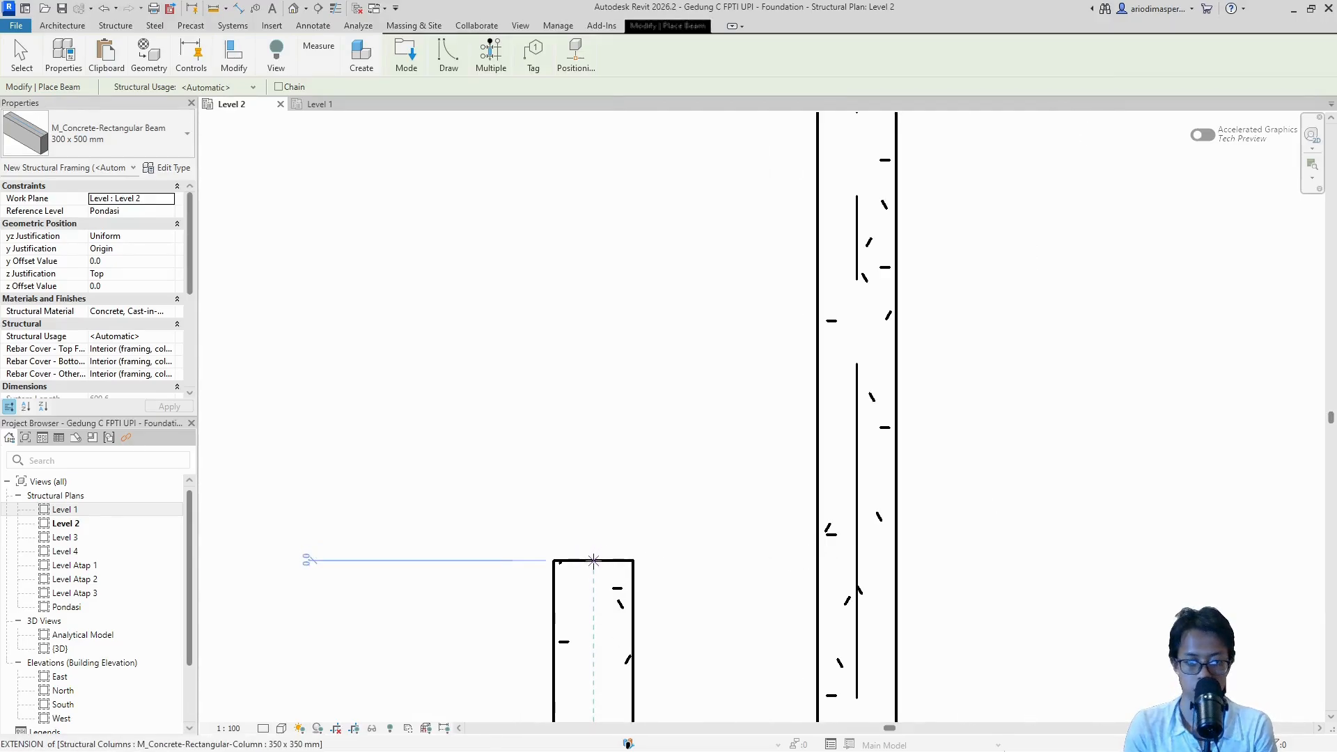
pyautogui.press('Escape')
pyautogui.press('d')
pyautogui.press('l')
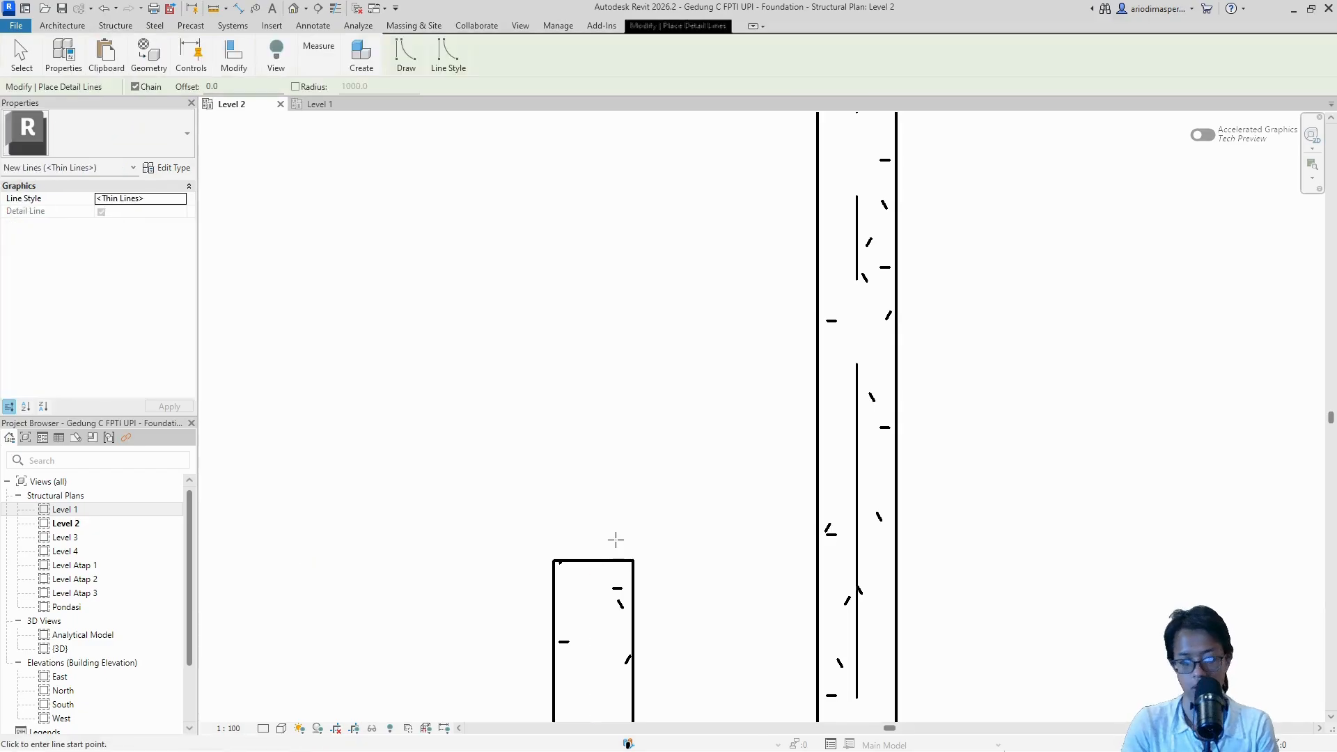
pyautogui.click(554, 560)
pyautogui.click(632, 560)
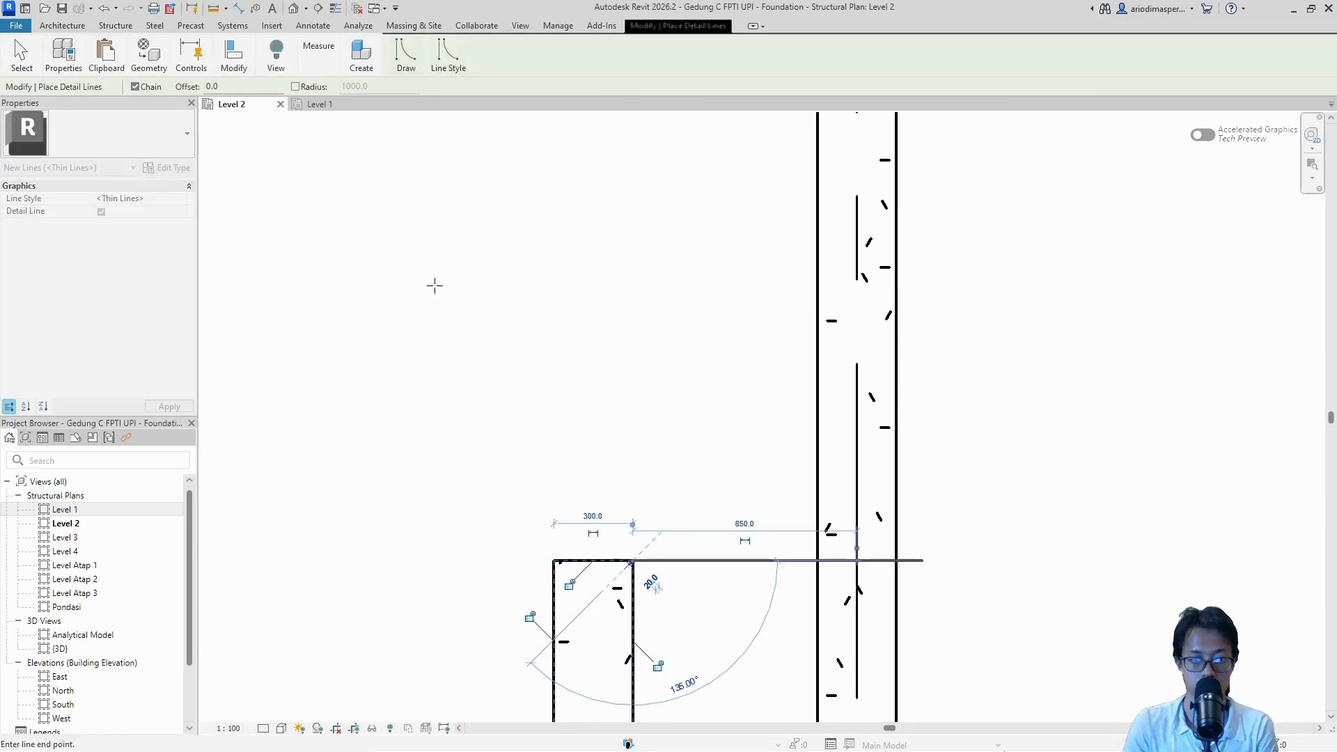
pyautogui.press('Escape')
# Step: Place a 300 x 500 mm beam from the middle of the detail line horizontally to the grid B beam
pyautogui.click(115, 28)
pyautogui.moveTo(69, 66)
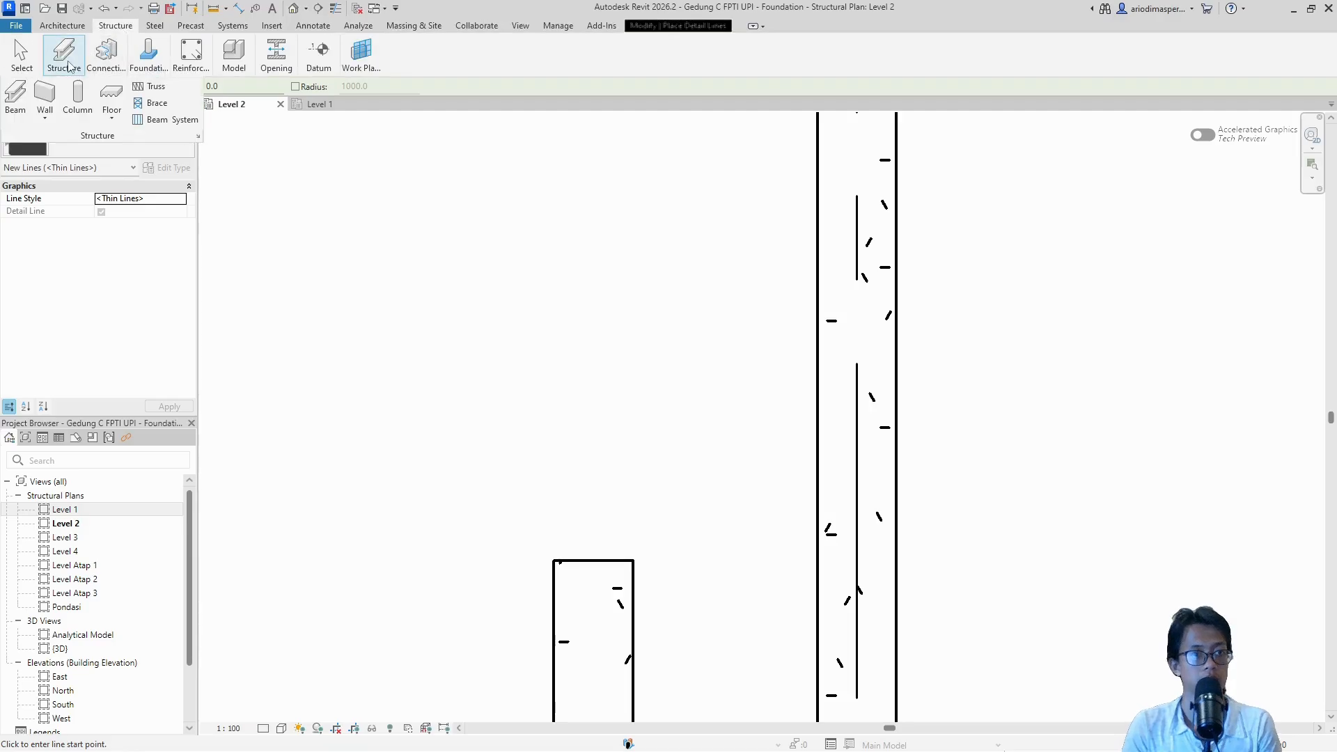
pyautogui.click(21, 97)
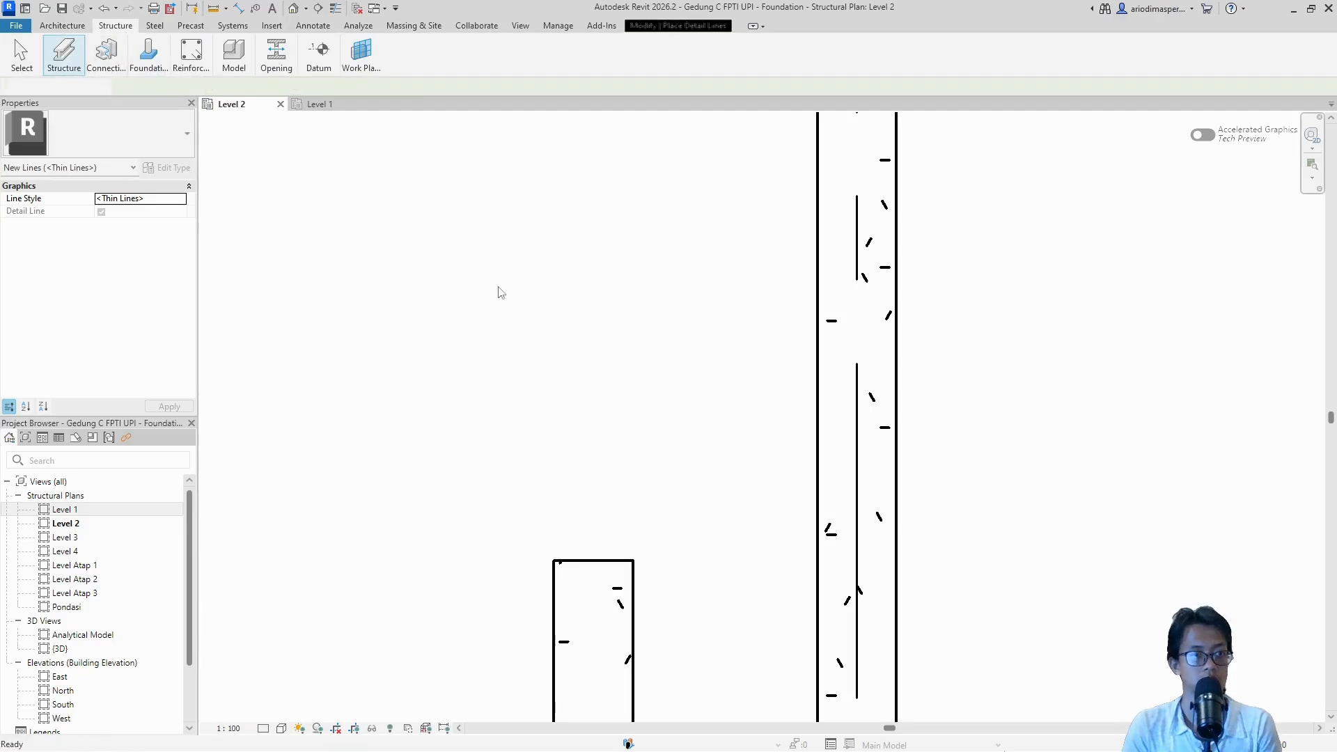
pyautogui.click(594, 561)
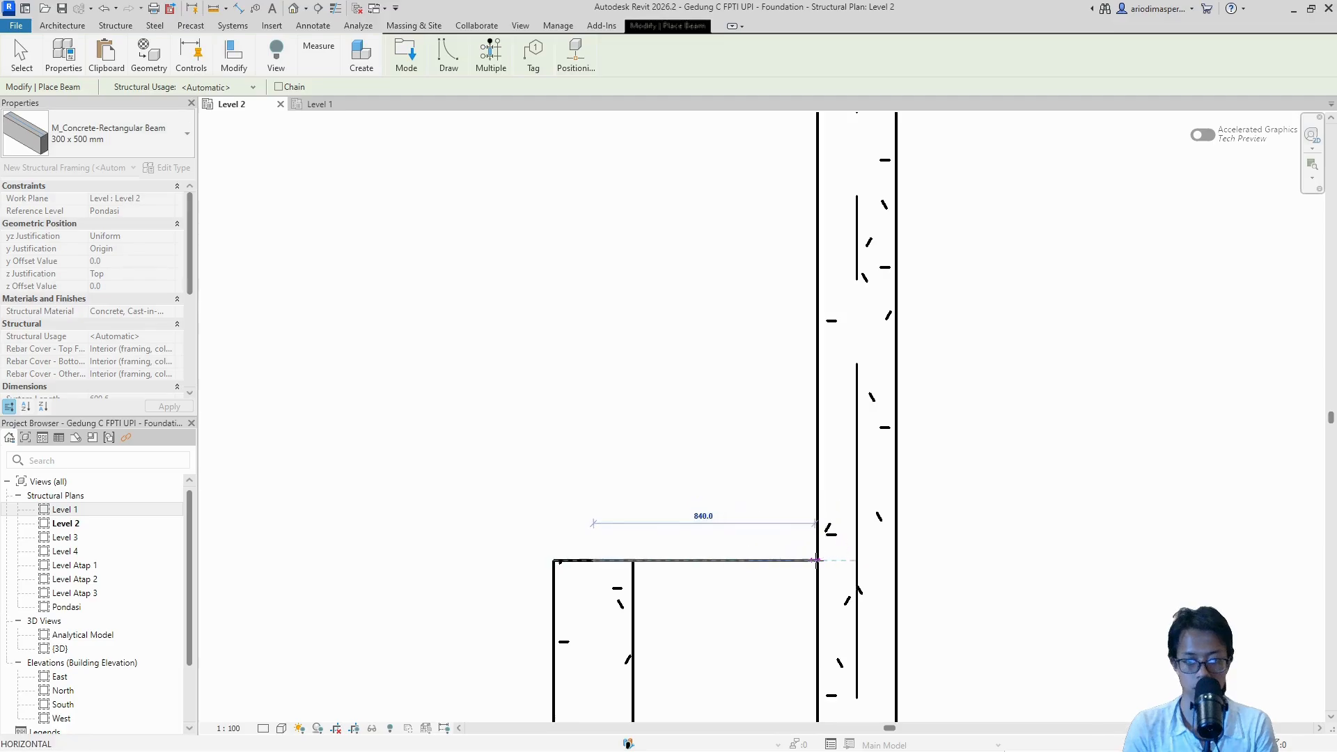
pyautogui.scroll(2, 819, 559)
pyautogui.scroll(2, 816, 558)
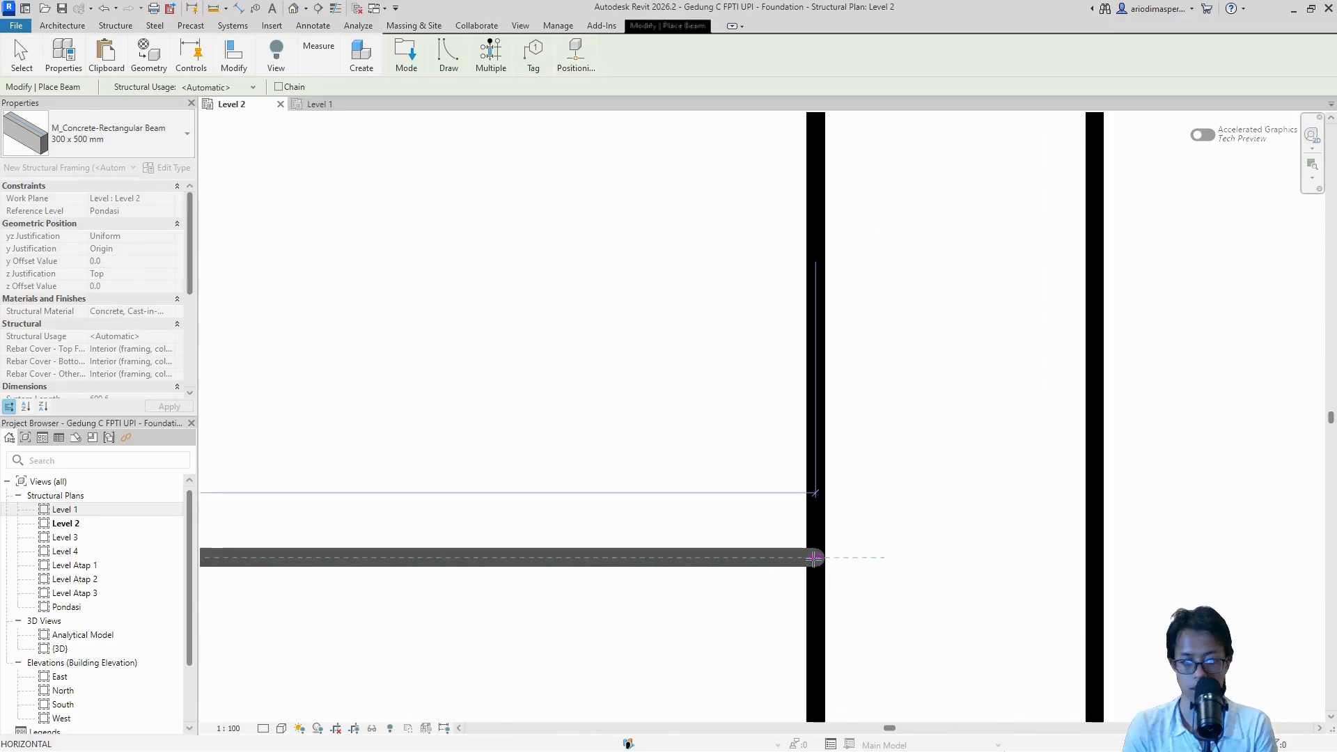
pyautogui.click(794, 481)
pyautogui.scroll(-3, 695, 376)
pyautogui.scroll(4, 692, 382)
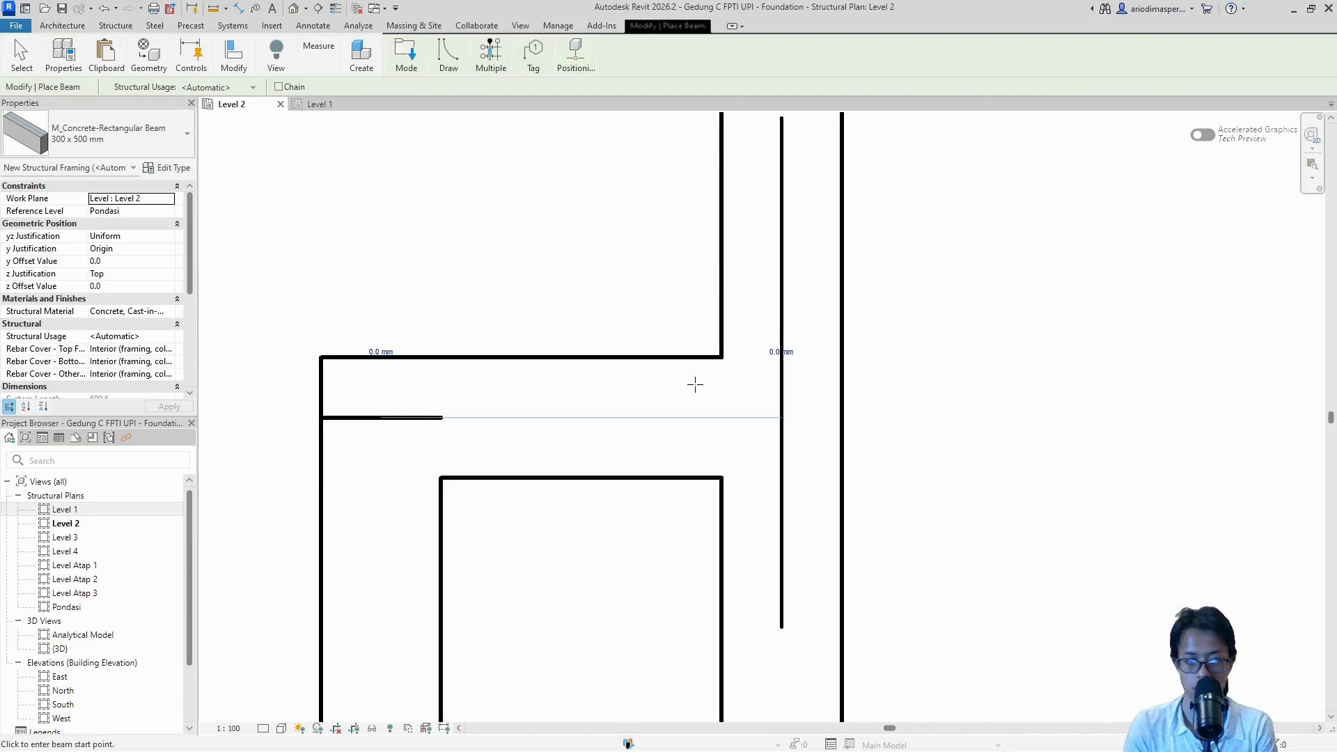
pyautogui.press('Escape')
pyautogui.press('Escape')
# Step: Delete the 300 mm detail line at the corner of the short beams near grid 2
pyautogui.click(573, 398)
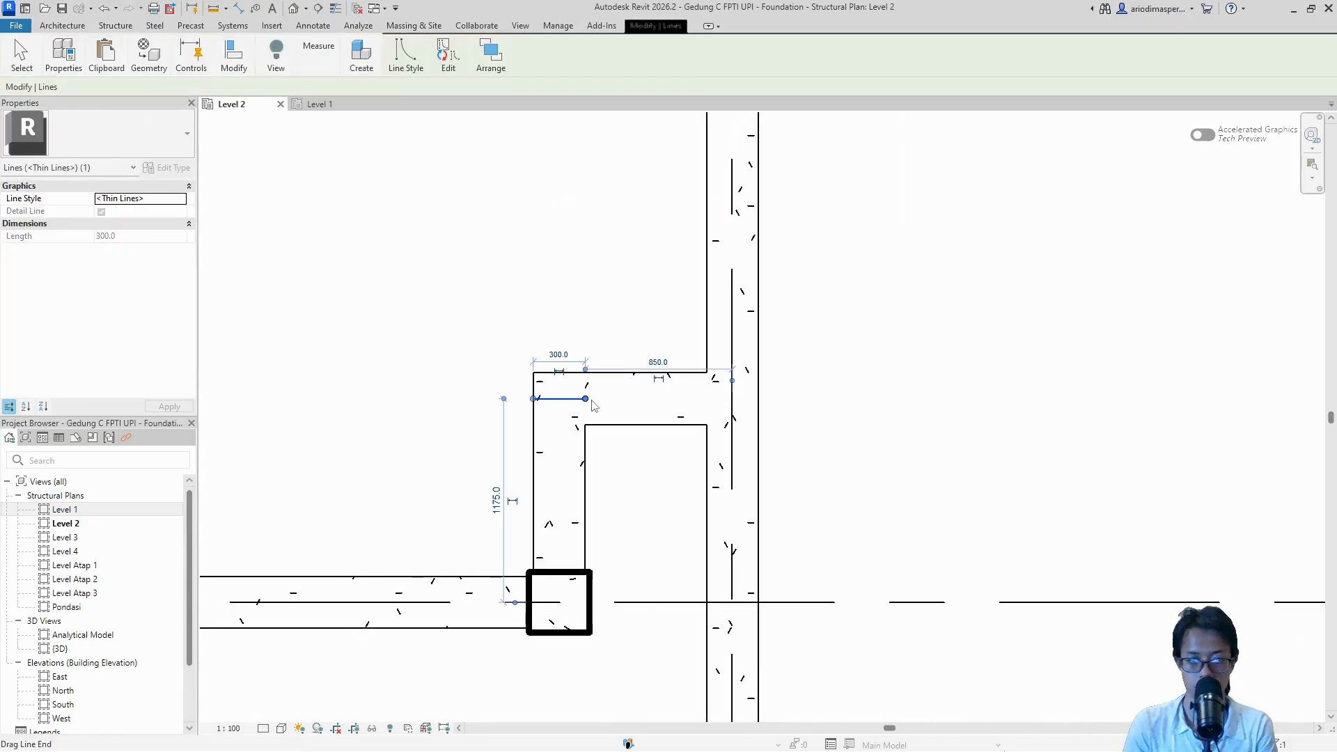
pyautogui.press('Delete')
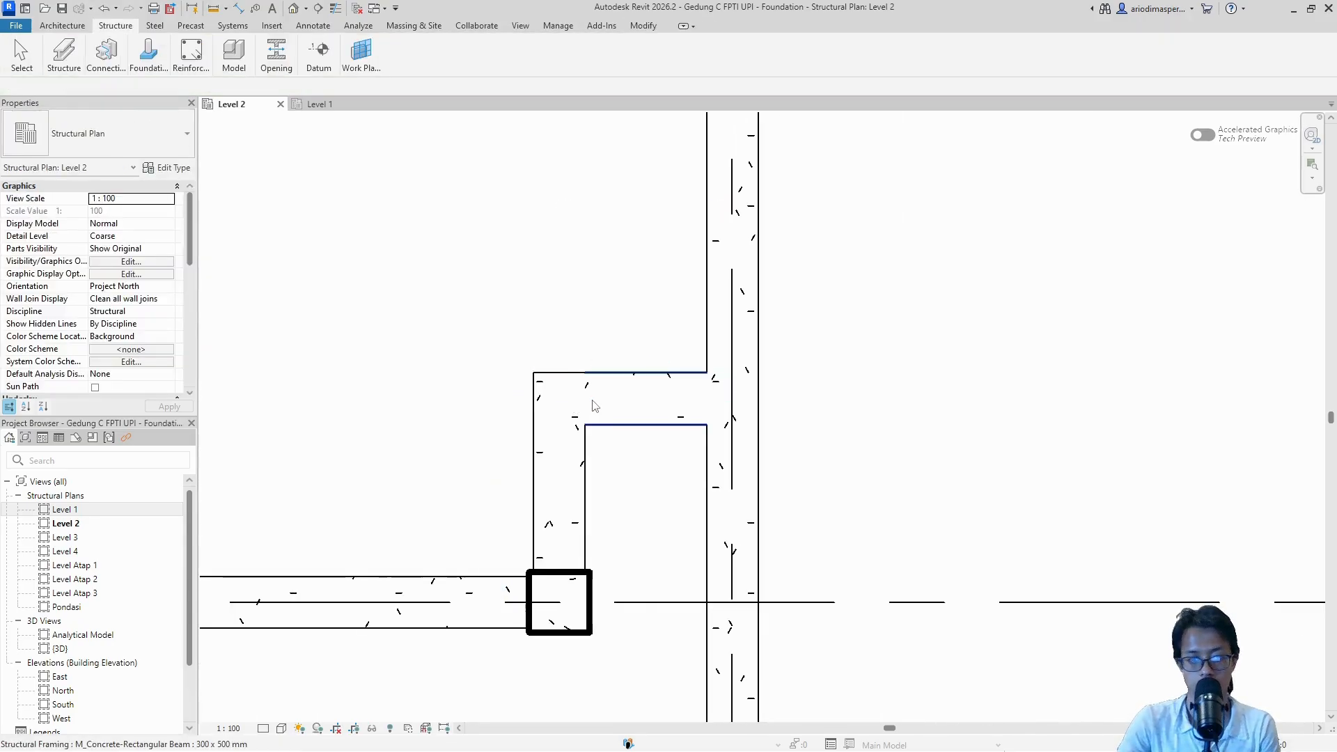
pyautogui.scroll(-1, 630, 442)
pyautogui.click(633, 437)
pyautogui.scroll(-3, 730, 327)
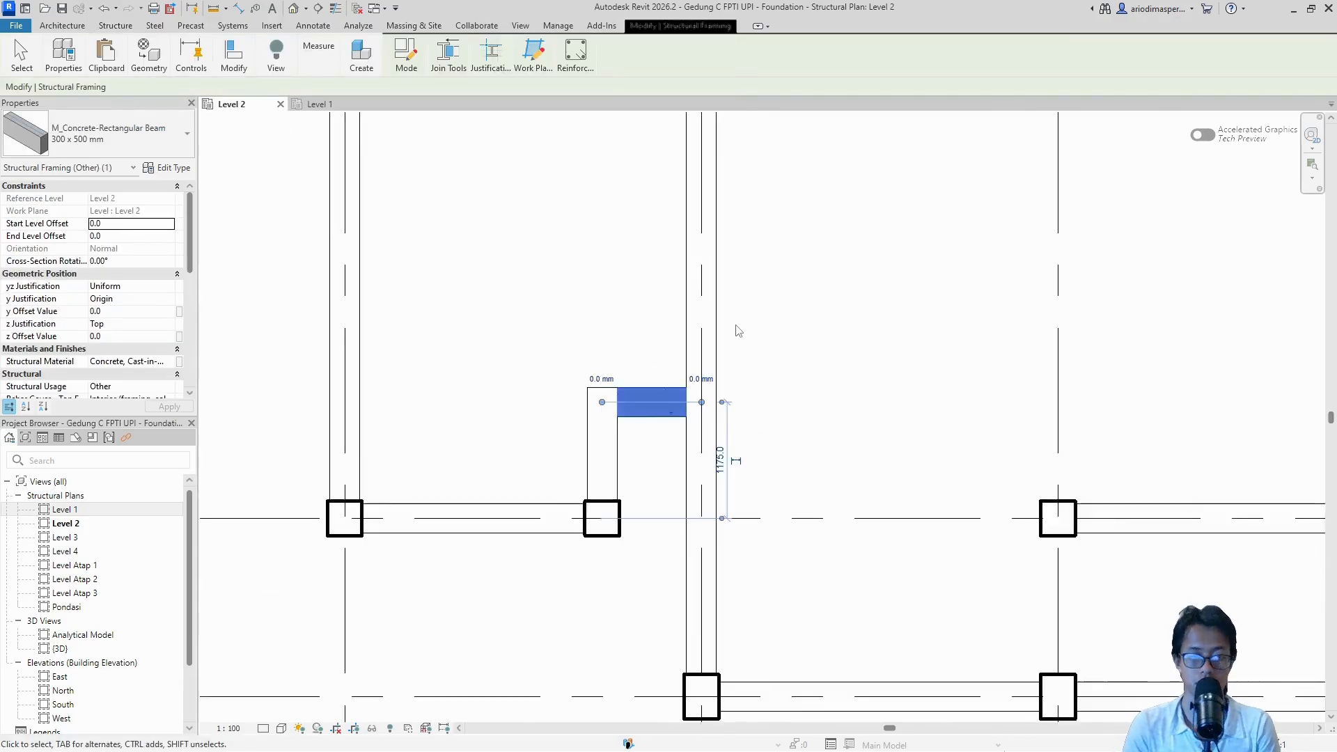
pyautogui.press('Escape')
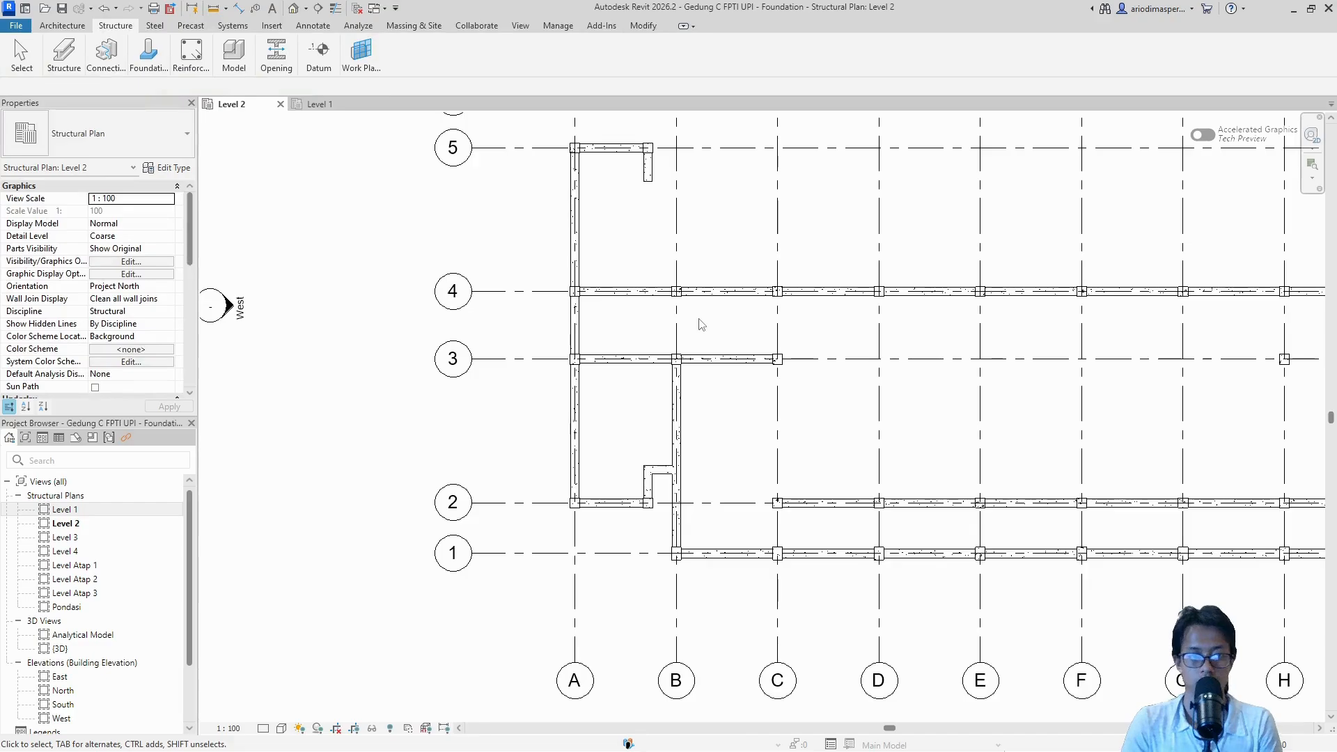
# Step: Place a 300 x 500 mm concrete beam on grid B between the columns at grids 3 and 4
pyautogui.scroll(1, 701, 324)
pyautogui.moveTo(701, 325); pyautogui.dragTo(684, 428, button='middle')
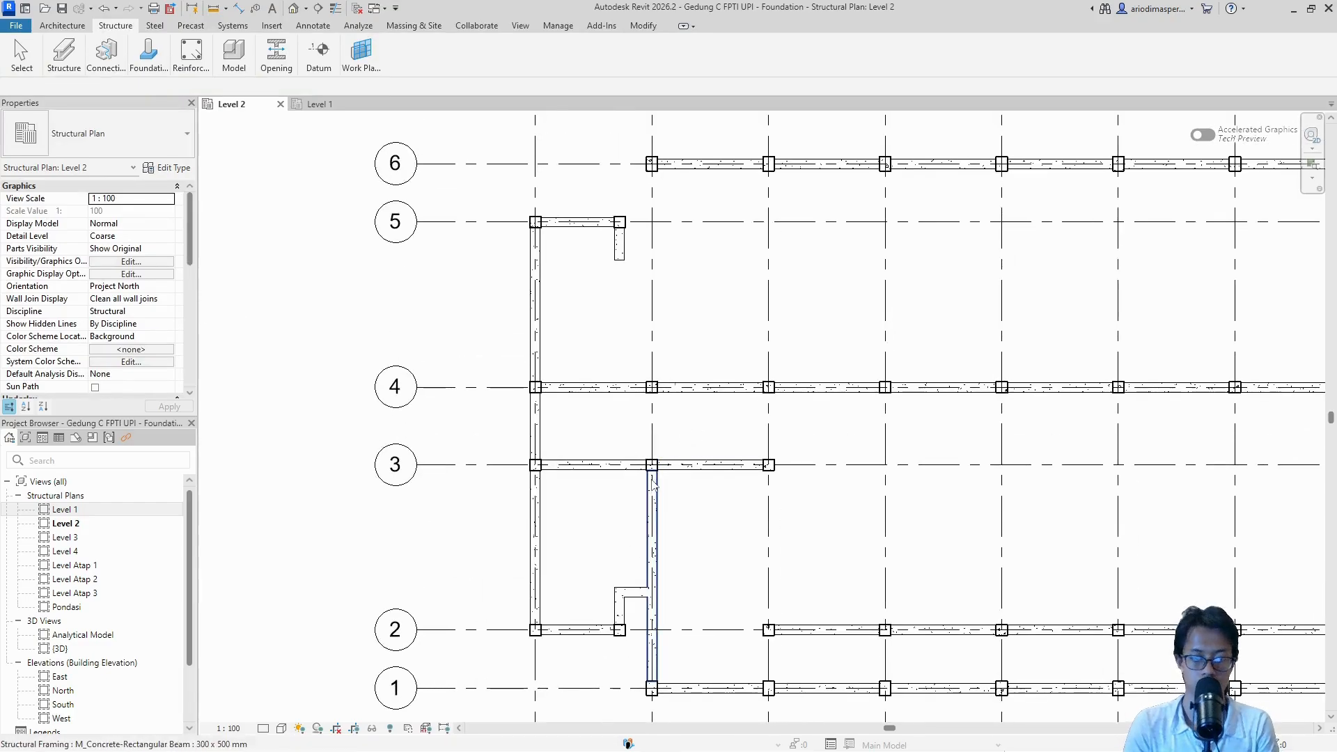
pyautogui.moveTo(64, 64)
pyautogui.click(24, 103)
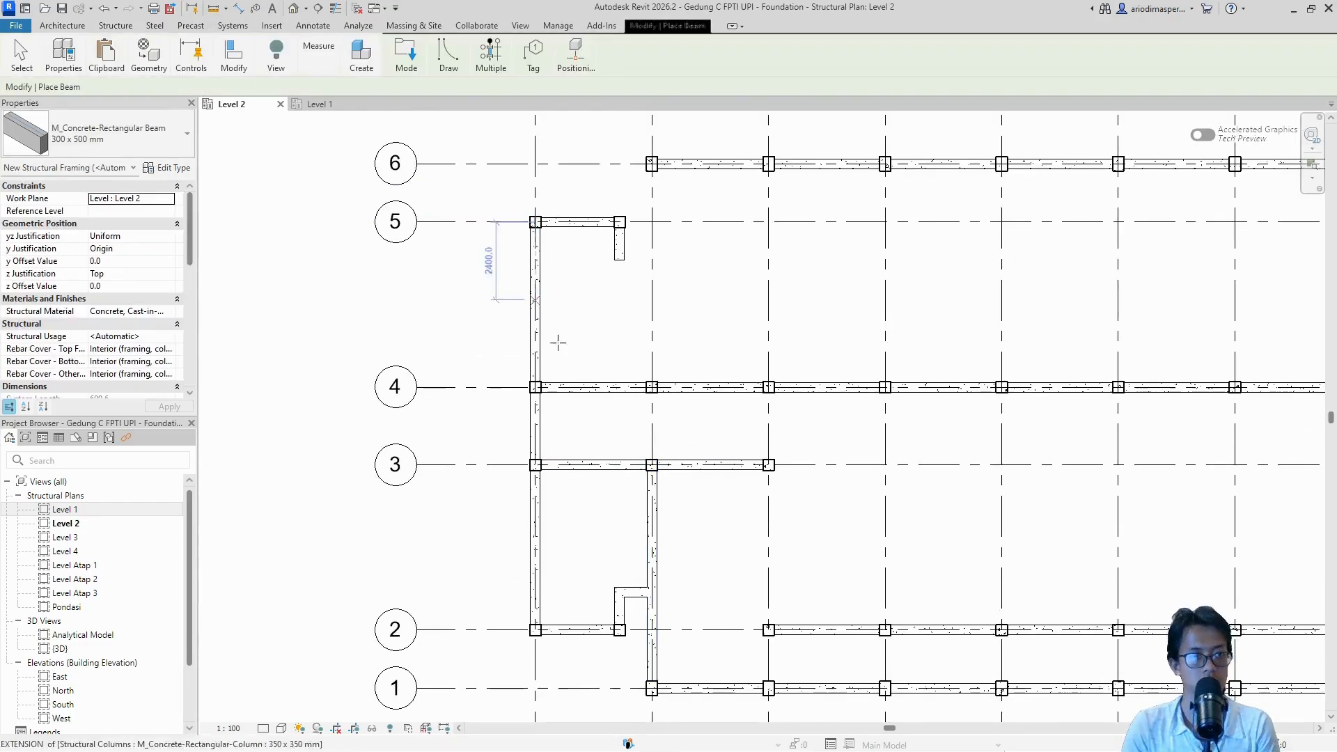
pyautogui.scroll(2, 627, 458)
pyautogui.scroll(2, 582, 463)
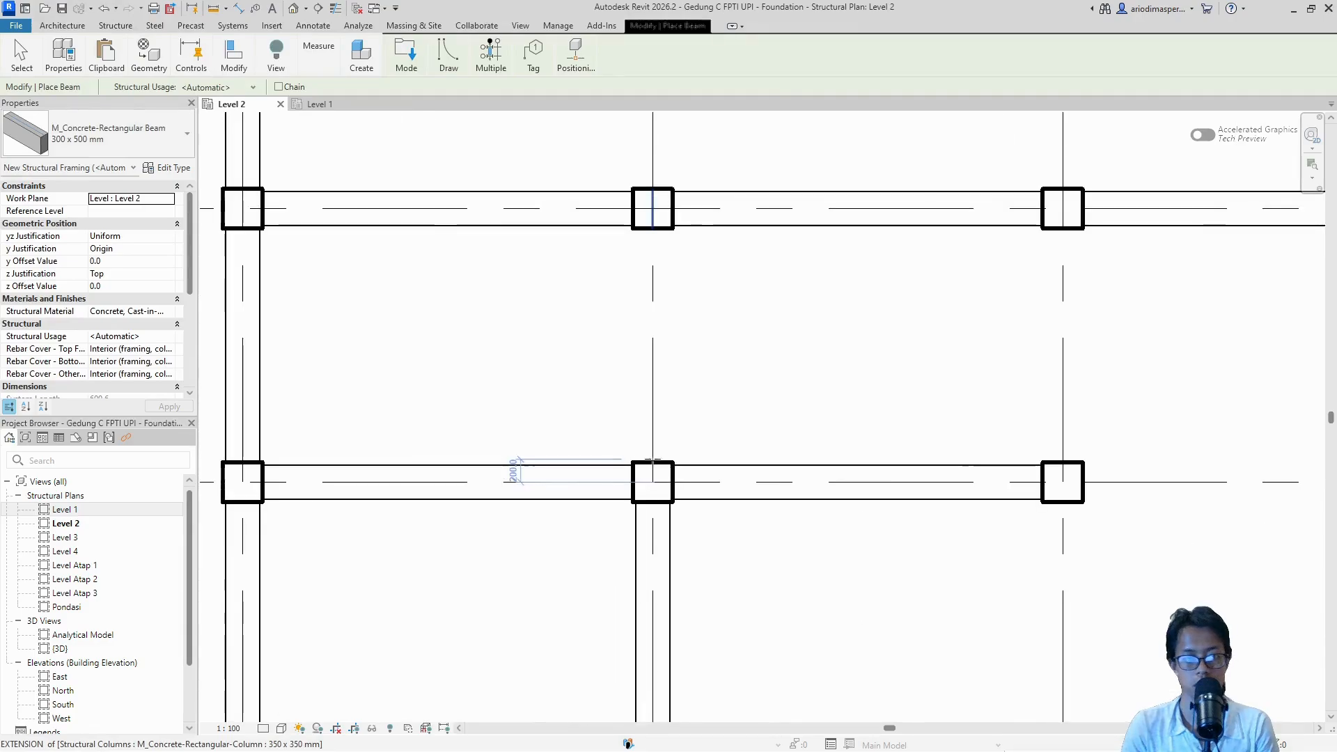
pyautogui.click(651, 459)
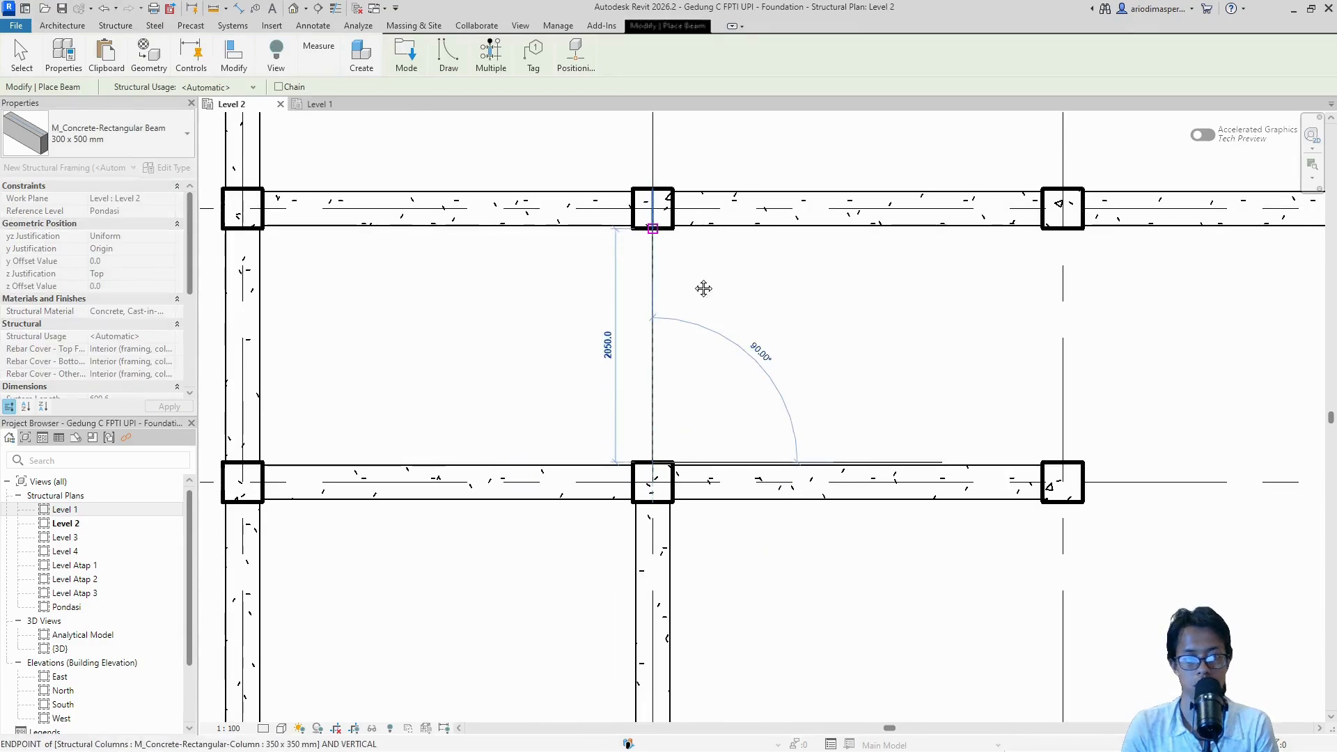
pyautogui.click(652, 228)
# Step: Place a 300 x 500 mm concrete beam on grid B between the columns at grids 4 and 6
pyautogui.moveTo(703, 288); pyautogui.dragTo(657, 503, button='middle')
pyautogui.scroll(1, 656, 488)
pyautogui.click(604, 443)
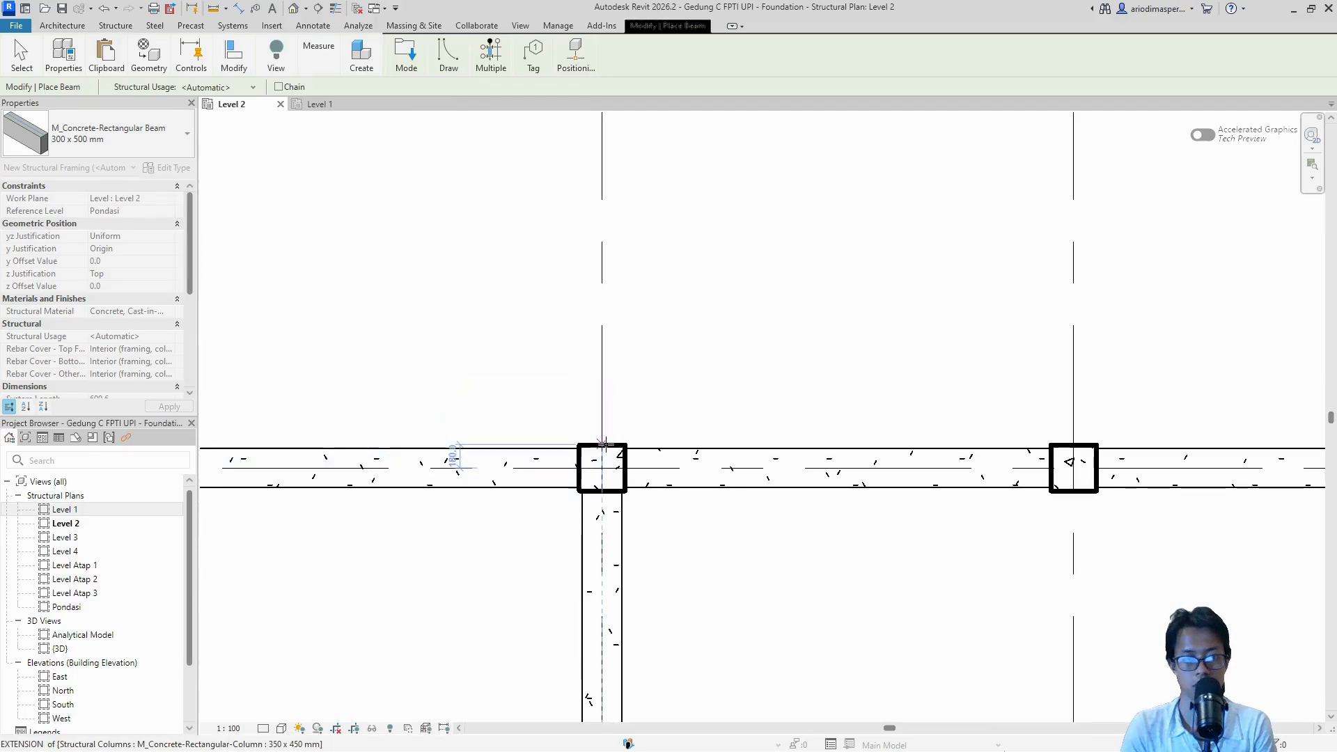
pyautogui.click(602, 446)
pyautogui.moveTo(601, 212); pyautogui.dragTo(594, 495, button='middle')
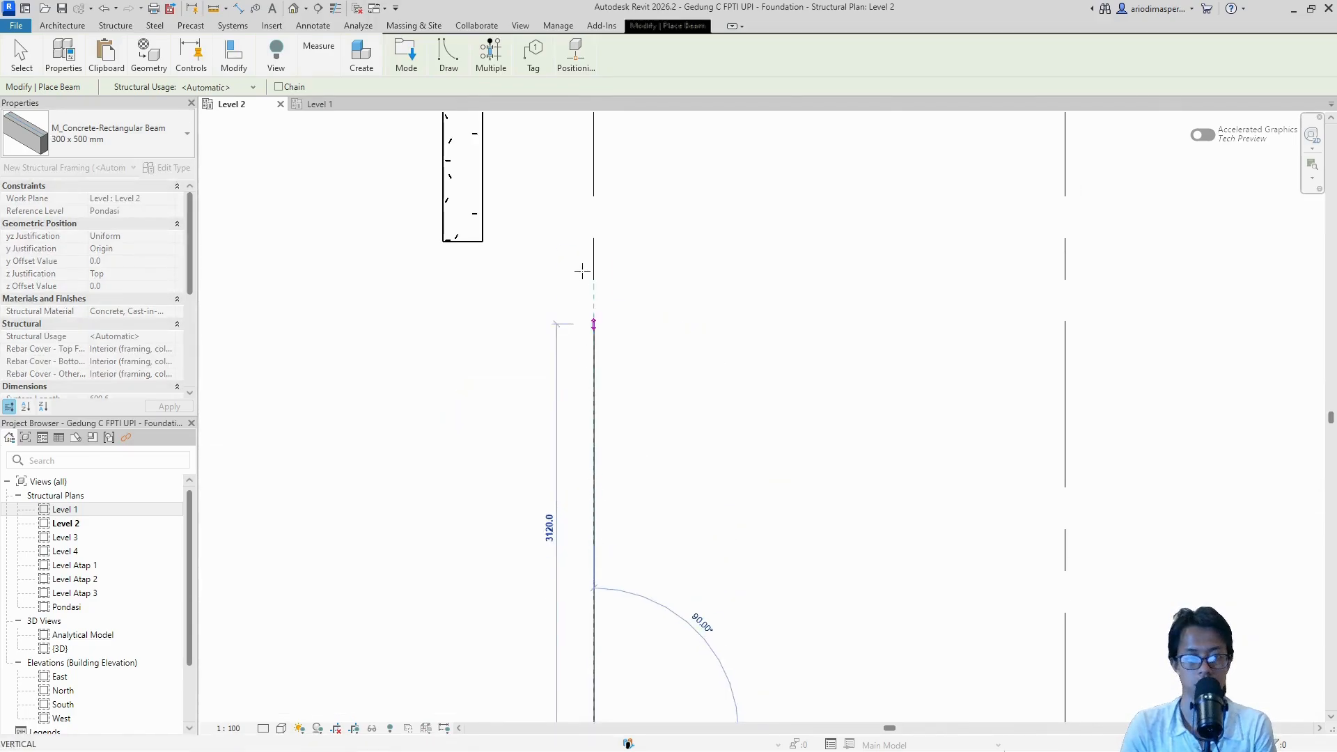
pyautogui.scroll(-1, 582, 268)
pyautogui.moveTo(589, 234); pyautogui.dragTo(596, 389, button='middle')
pyautogui.scroll(-1, 593, 139)
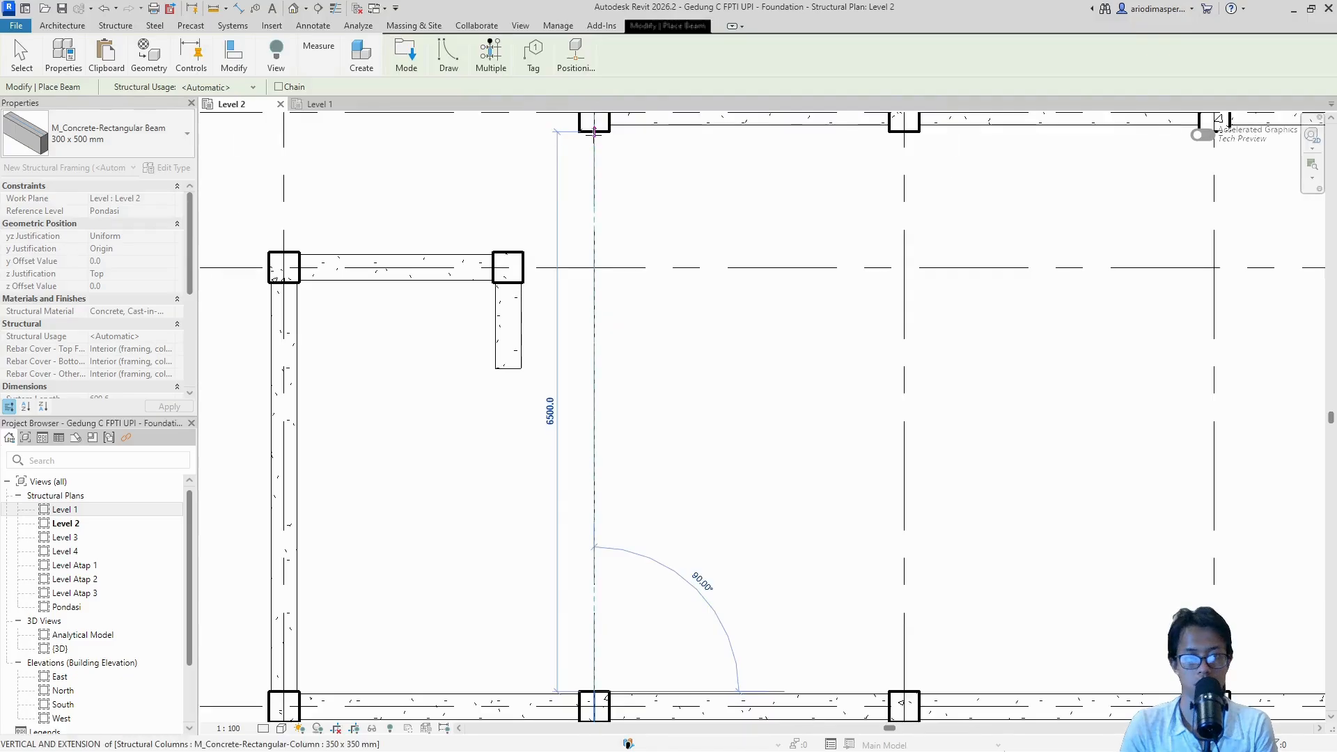
pyautogui.scroll(5, 594, 133)
pyautogui.moveTo(603, 174); pyautogui.dragTo(603, 298, button='middle')
pyautogui.scroll(2, 595, 233)
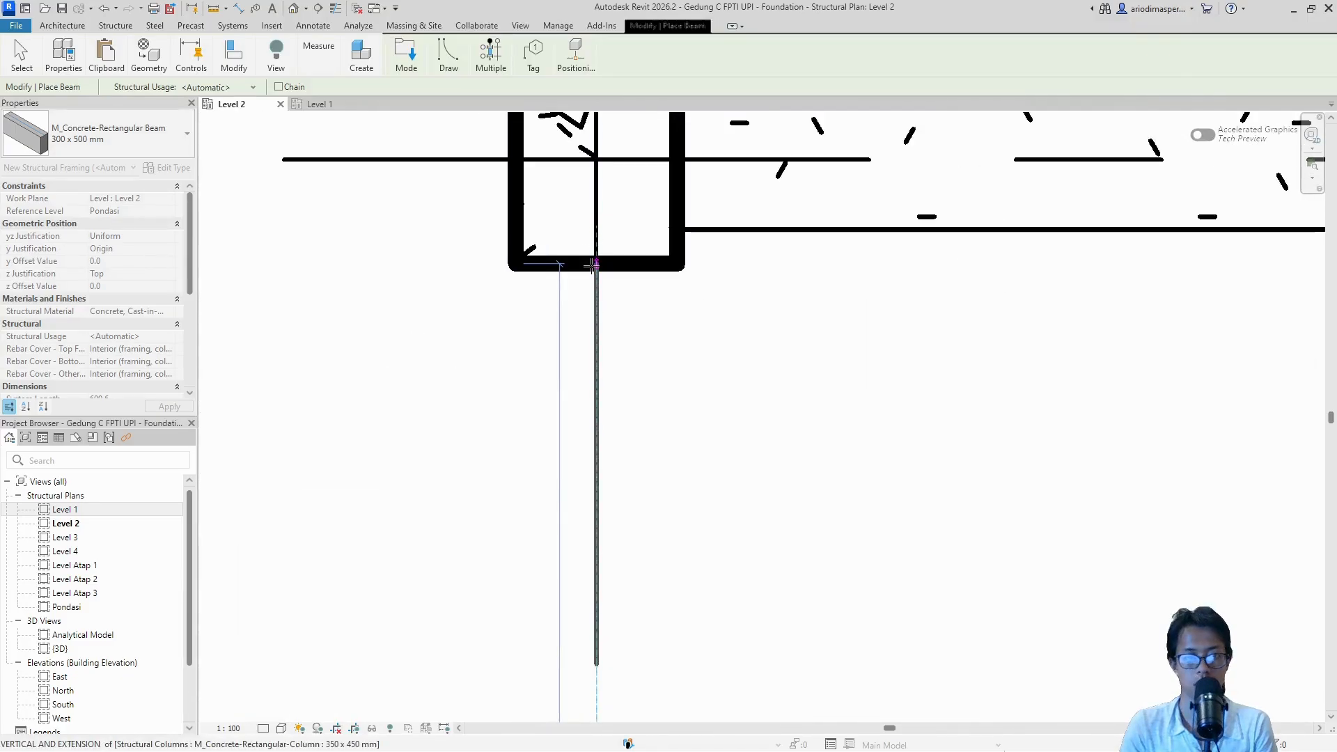
pyautogui.scroll(5, 593, 265)
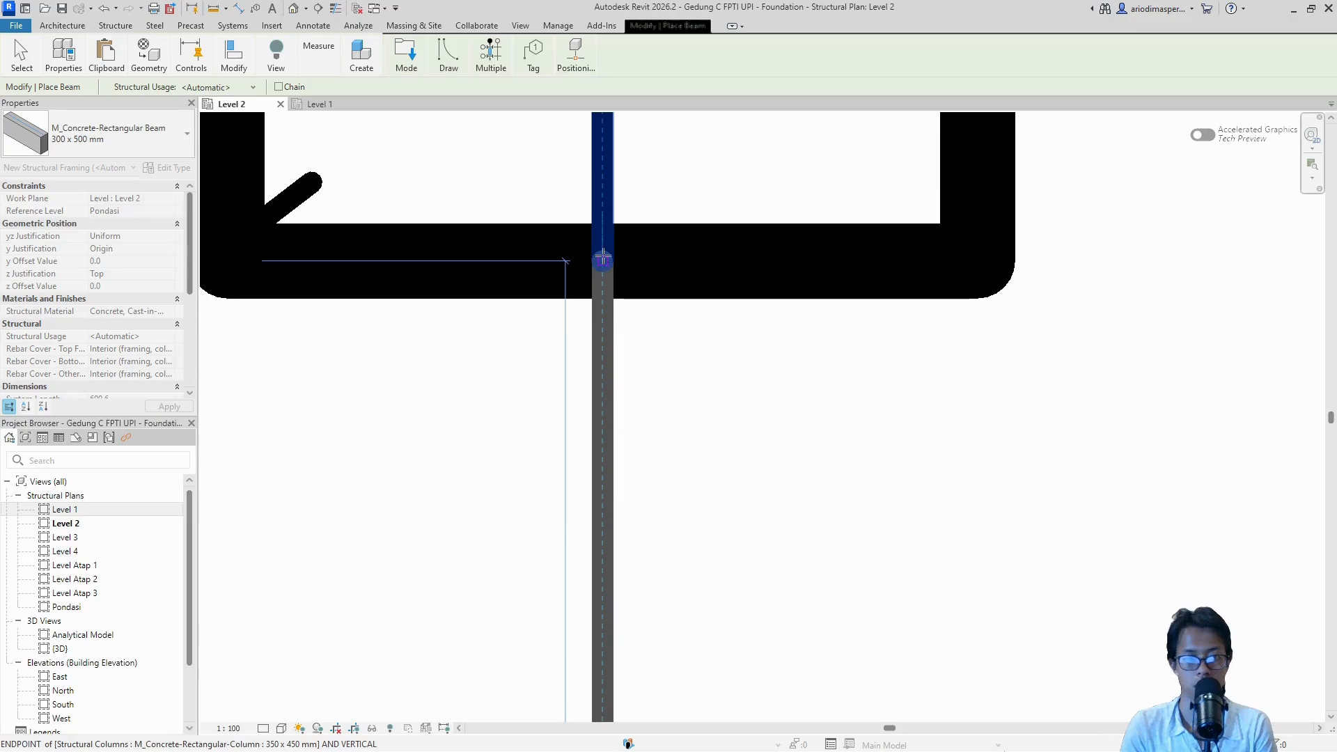
pyautogui.scroll(-10, 601, 279)
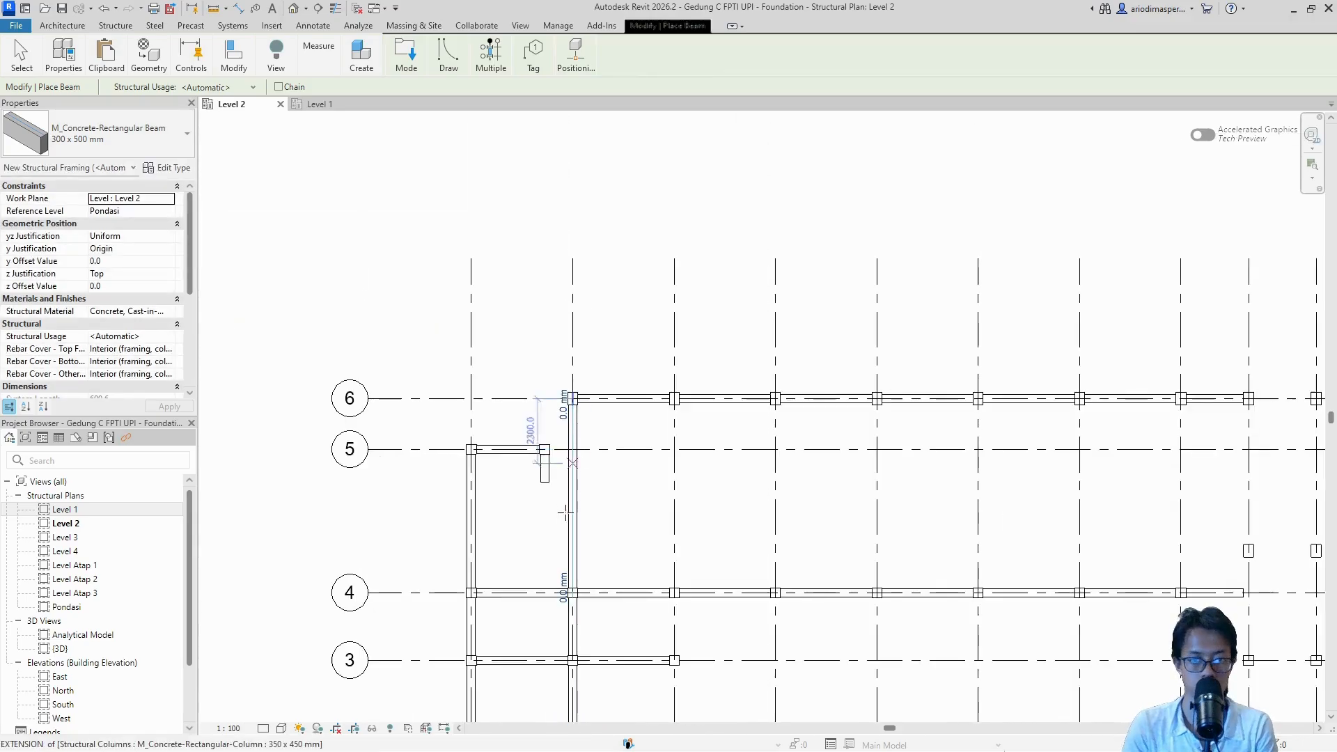
pyautogui.moveTo(566, 511); pyautogui.dragTo(573, 277, button='middle')
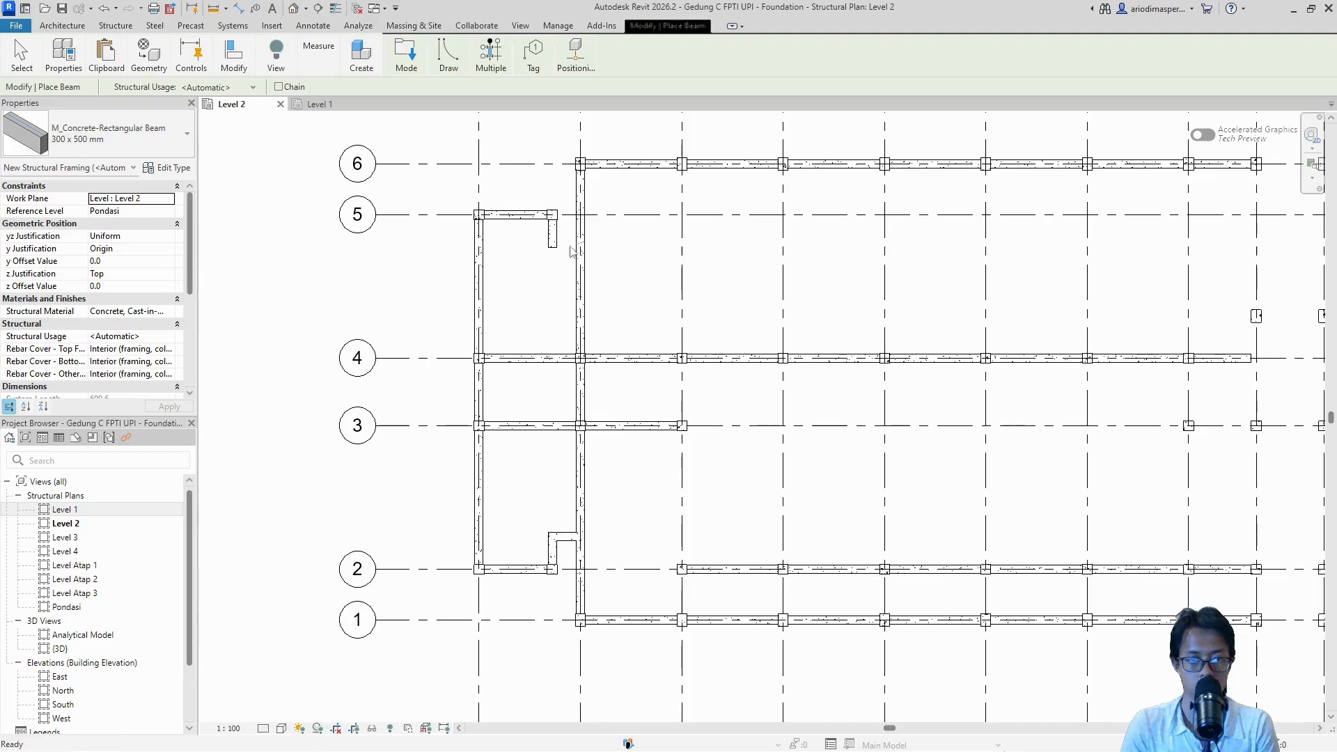
pyautogui.press('Escape')
pyautogui.scroll(5, 572, 252)
pyautogui.scroll(-5, 573, 355)
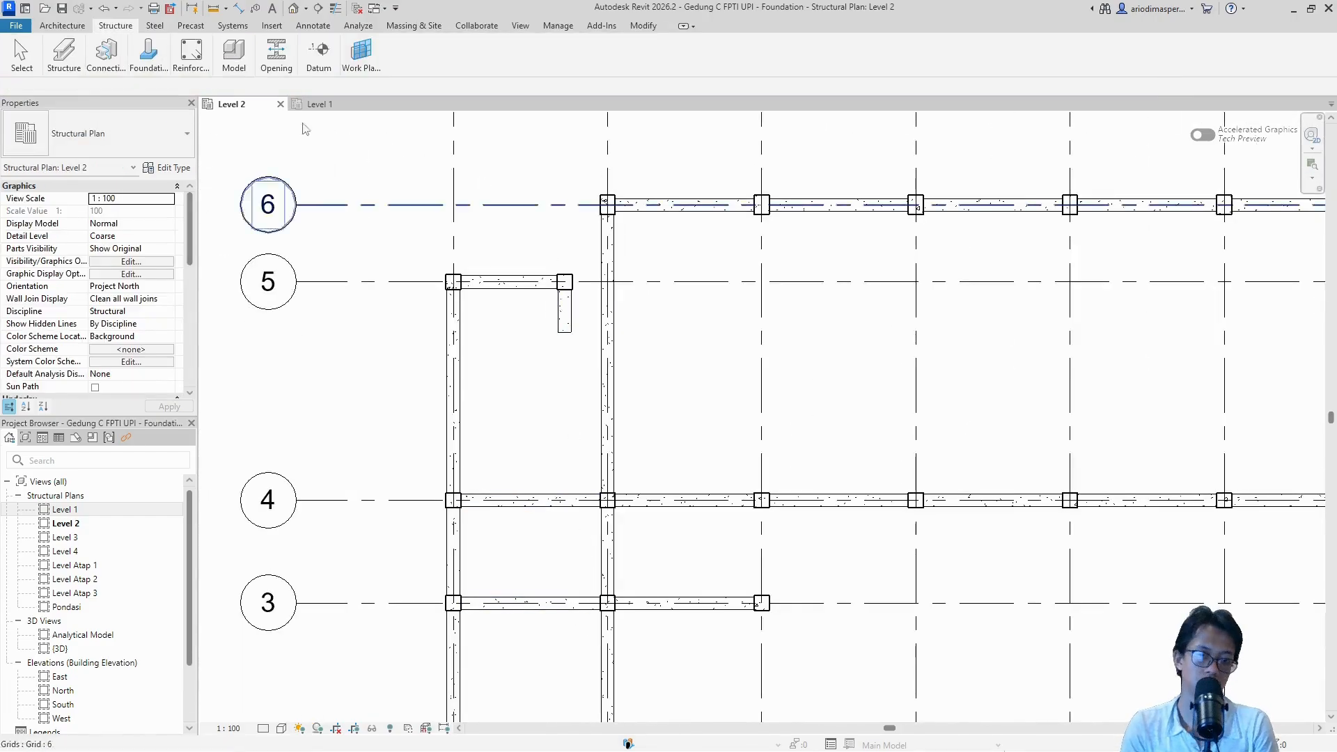
pyautogui.moveTo(78, 63)
pyautogui.click(15, 98)
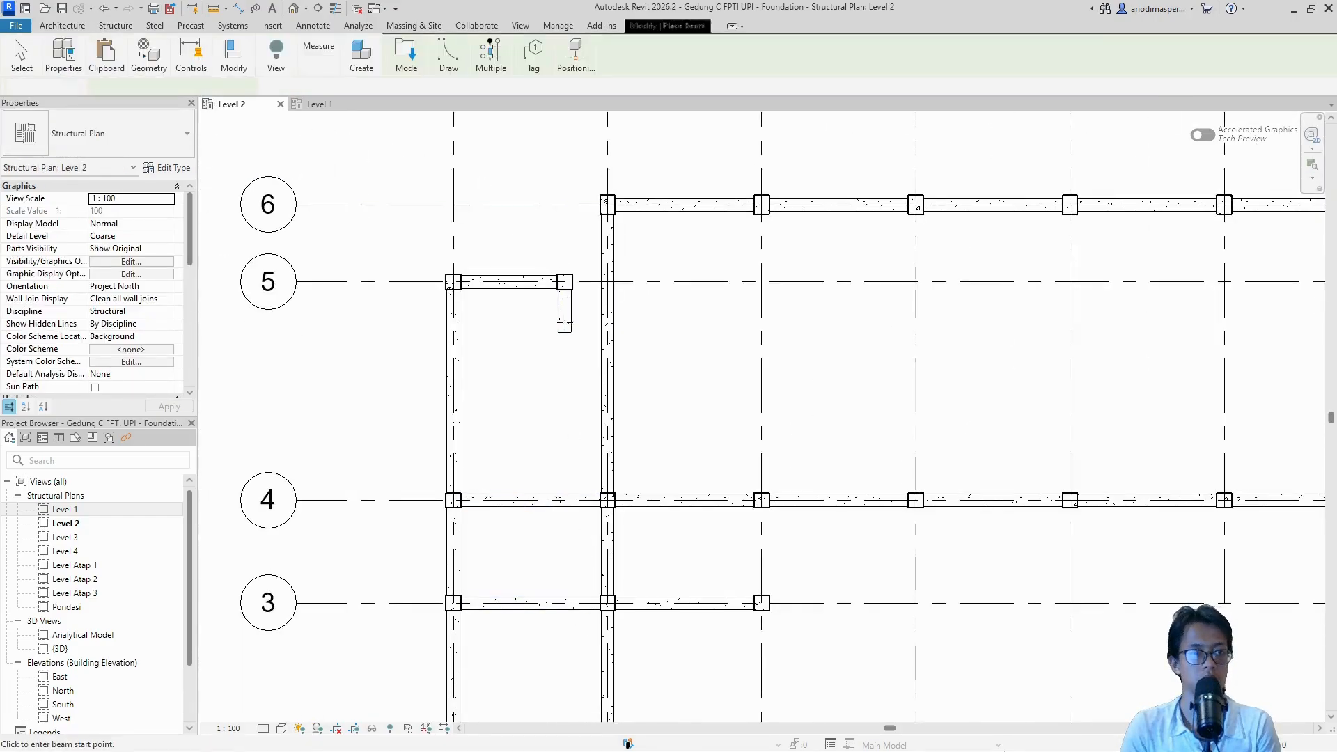
pyautogui.scroll(5, 564, 335)
pyautogui.scroll(-3, 564, 338)
pyautogui.click(564, 336)
pyautogui.scroll(-6, 567, 347)
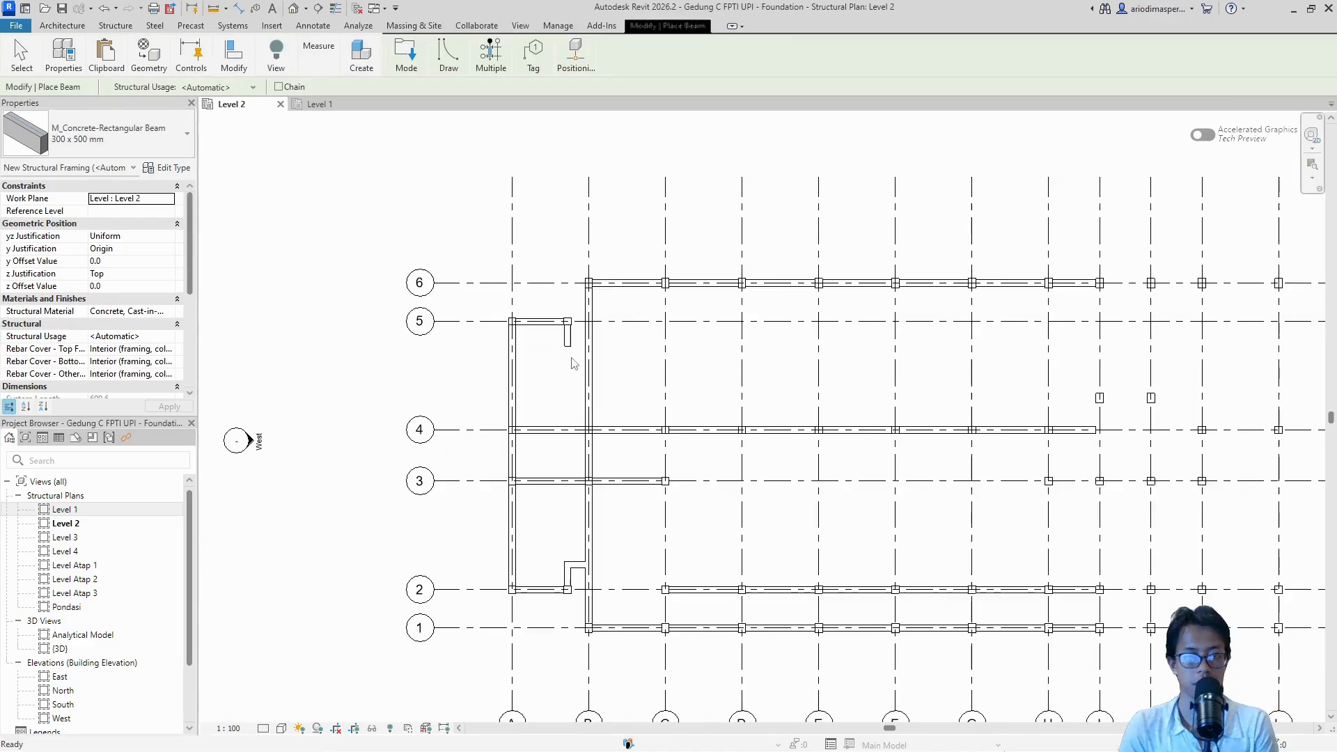
pyautogui.press('Escape')
# Step: Try to copy the short horizontal beam near grid 2 up along the grid B beam
pyautogui.moveTo(573, 539); pyautogui.dragTo(572, 441, button='middle')
pyautogui.scroll(3, 567, 440)
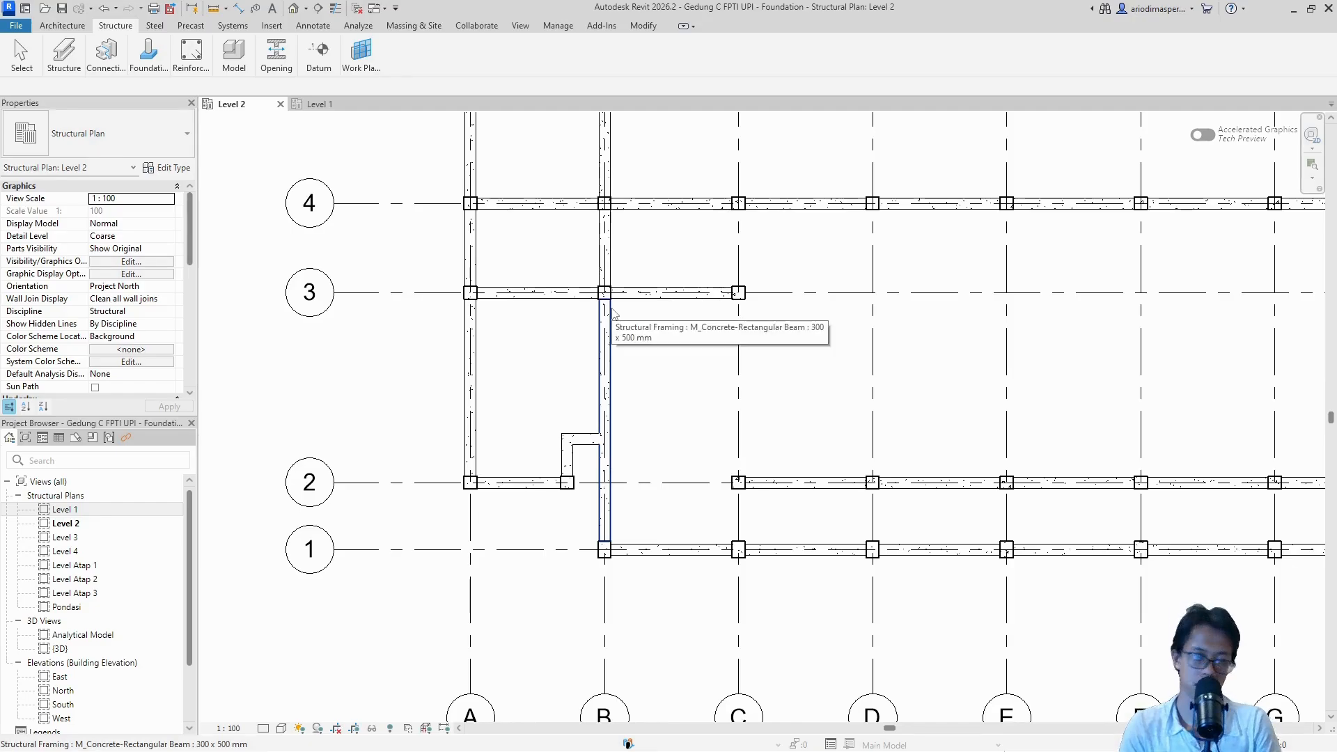
pyautogui.scroll(-3, 598, 345)
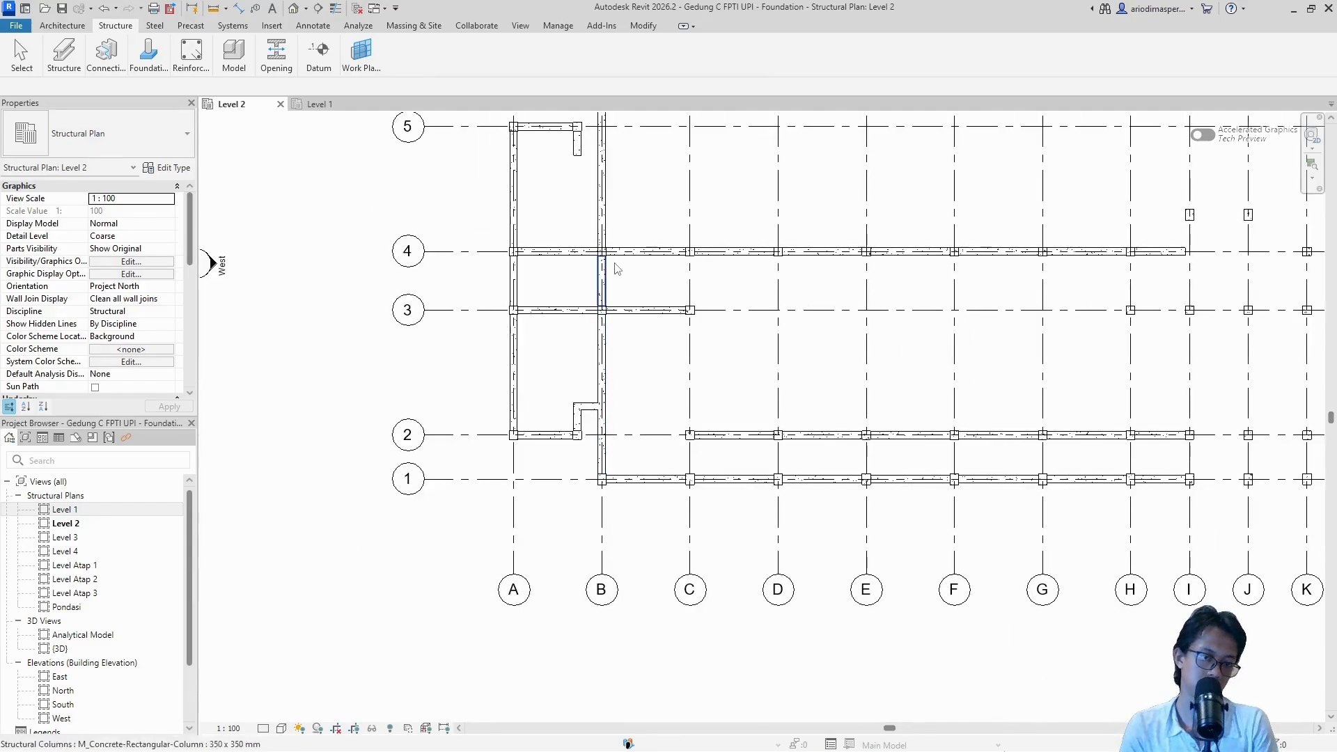
pyautogui.click(589, 406)
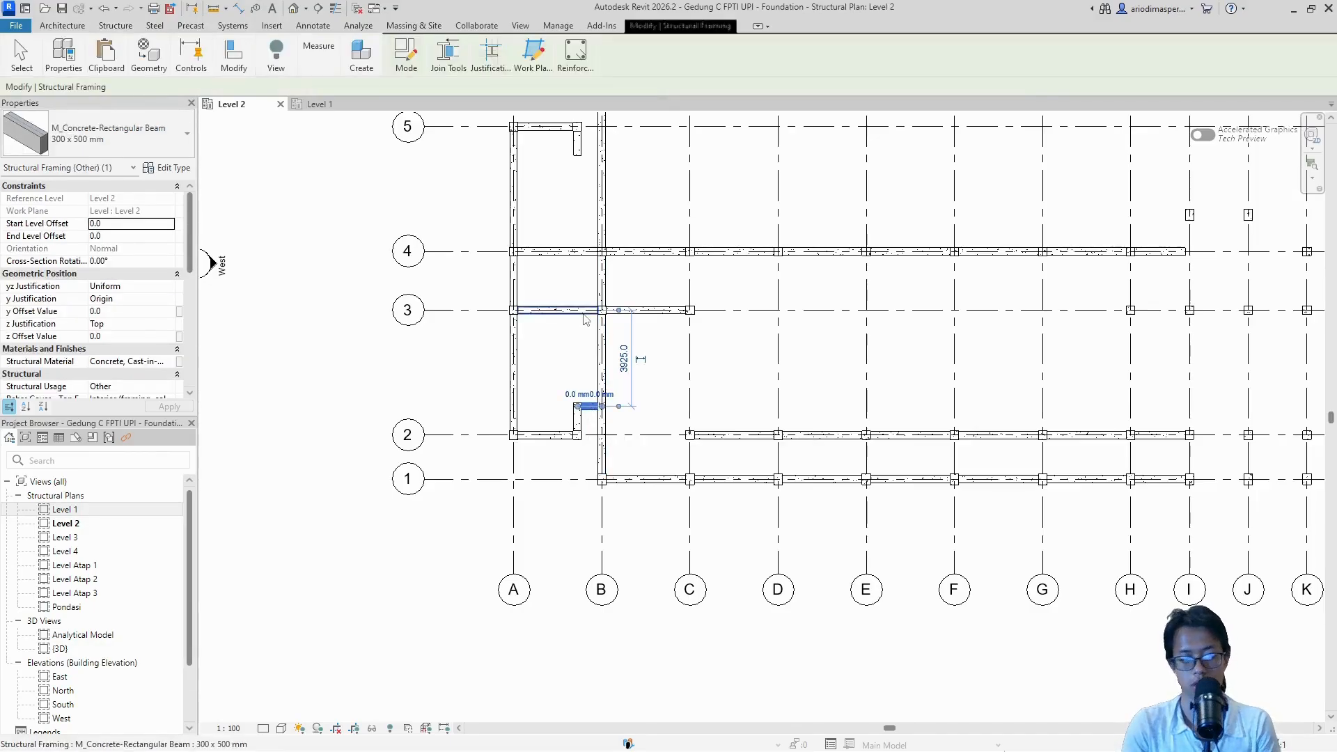
pyautogui.press('c')
pyautogui.press('o')
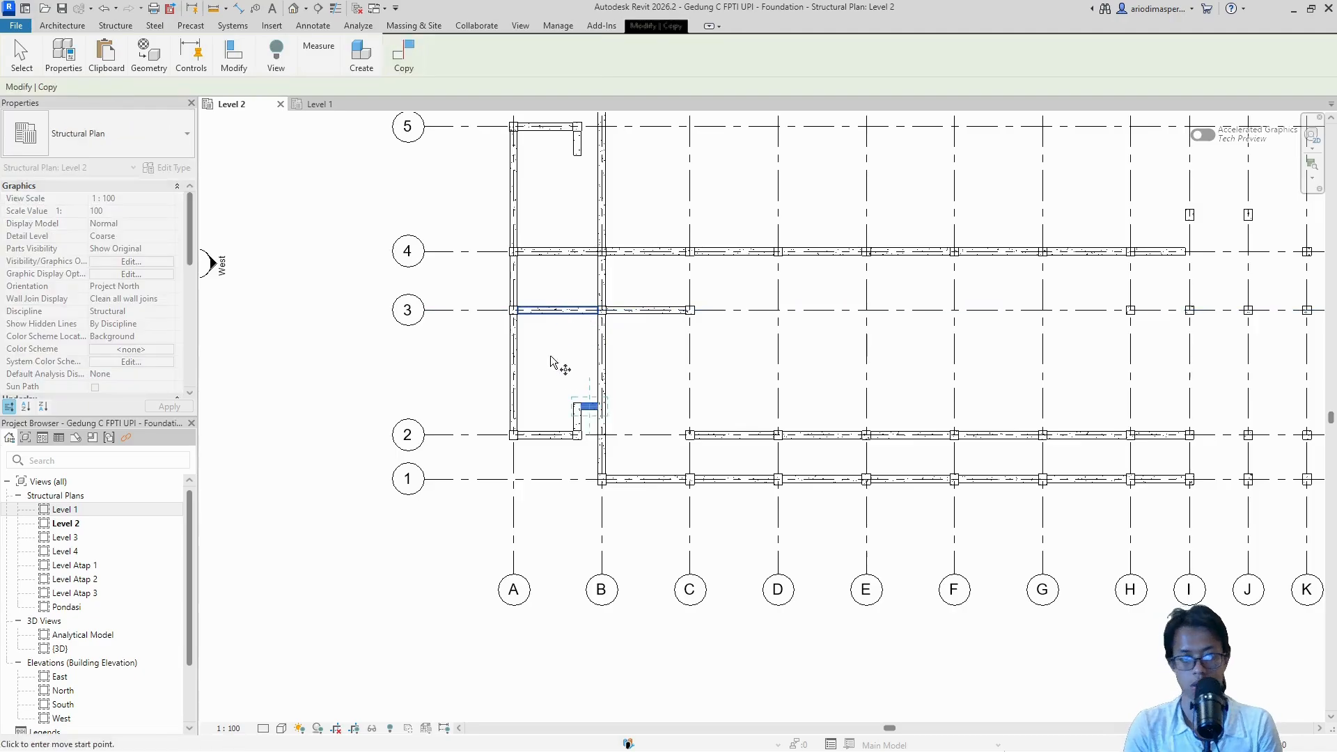
pyautogui.scroll(3, 581, 433)
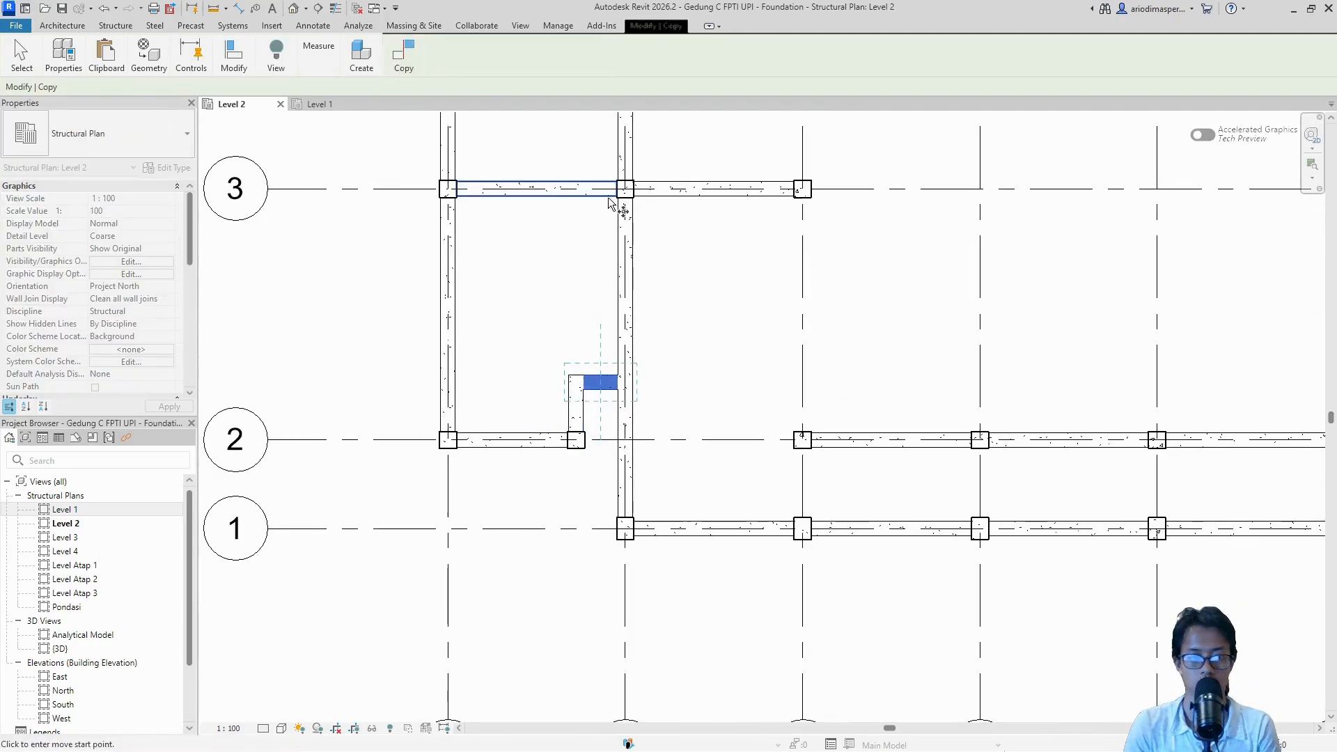
pyautogui.scroll(-3, 561, 441)
pyautogui.scroll(-1, 557, 428)
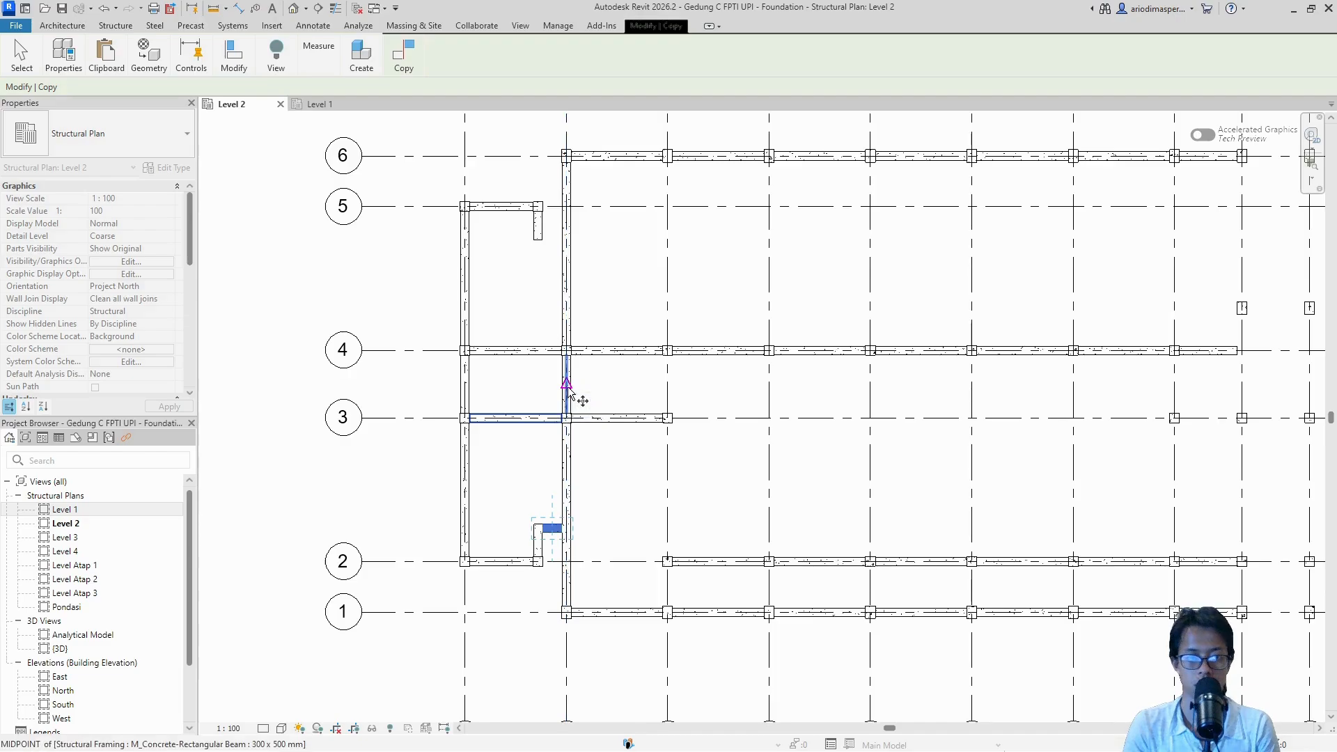
pyautogui.click(569, 393)
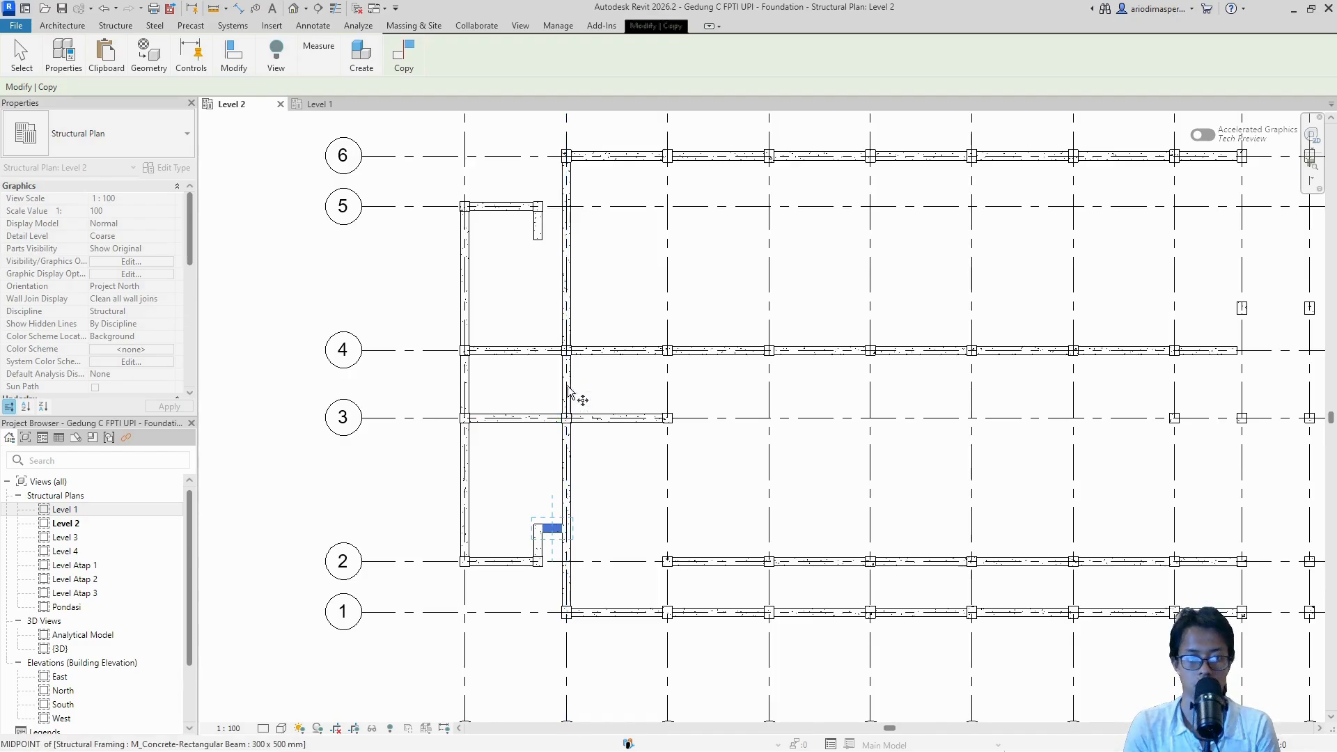
pyautogui.click(566, 160)
pyautogui.click(533, 479)
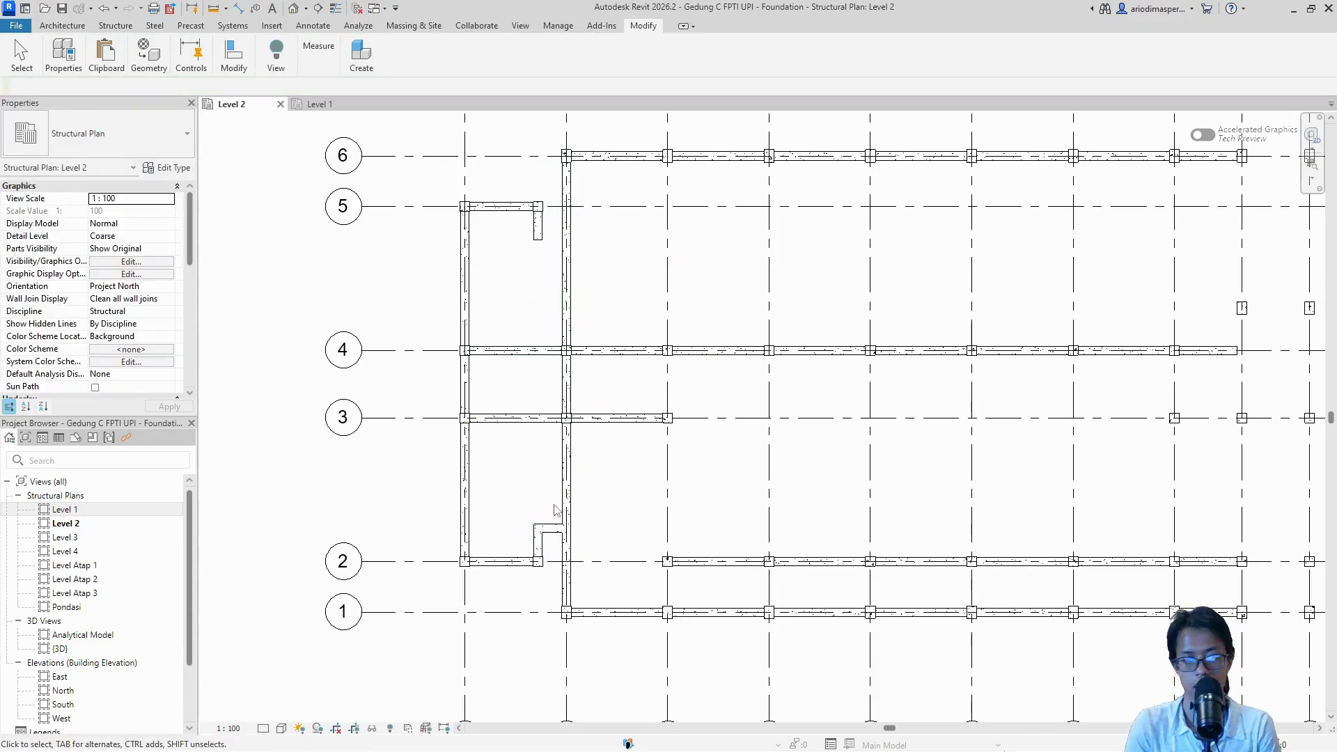
# Step: Draw a thin detail line across the free end of the short beam at grid 5 between grids A and B
pyautogui.press('d')
pyautogui.press('l')
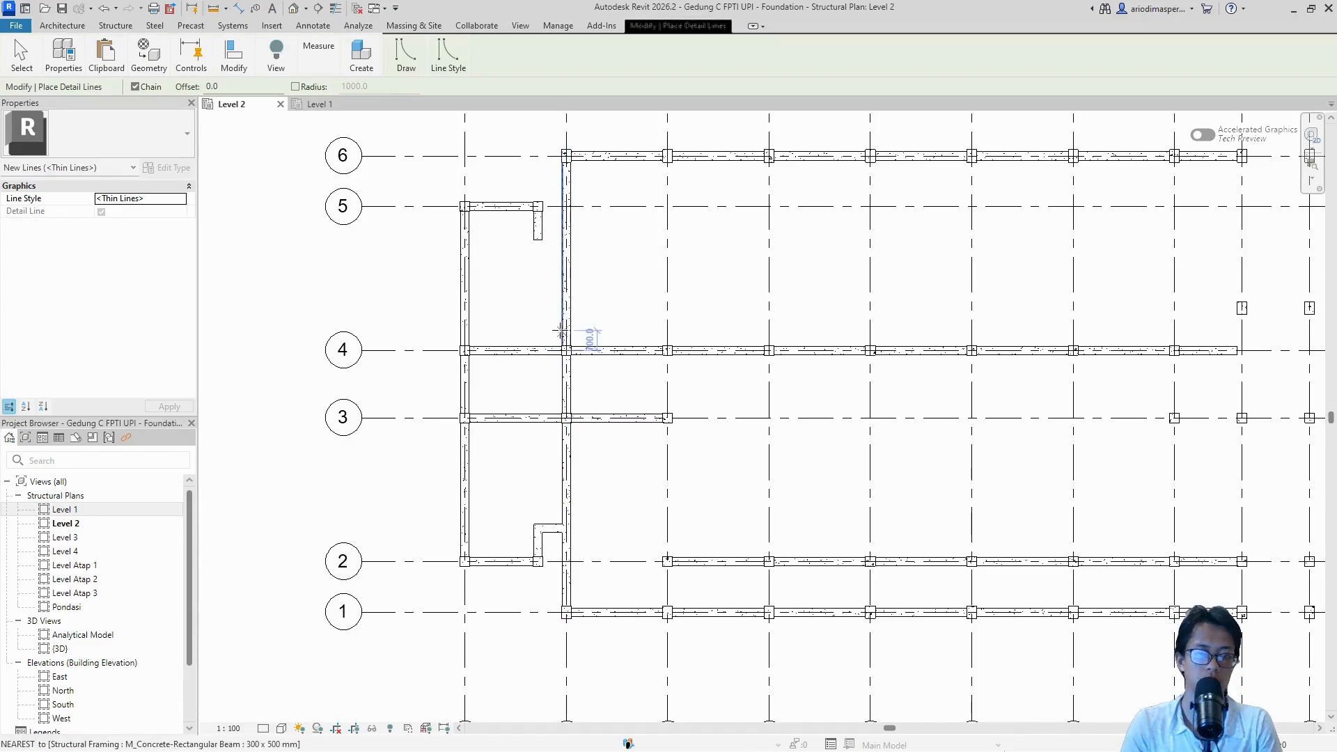
pyautogui.scroll(3, 574, 341)
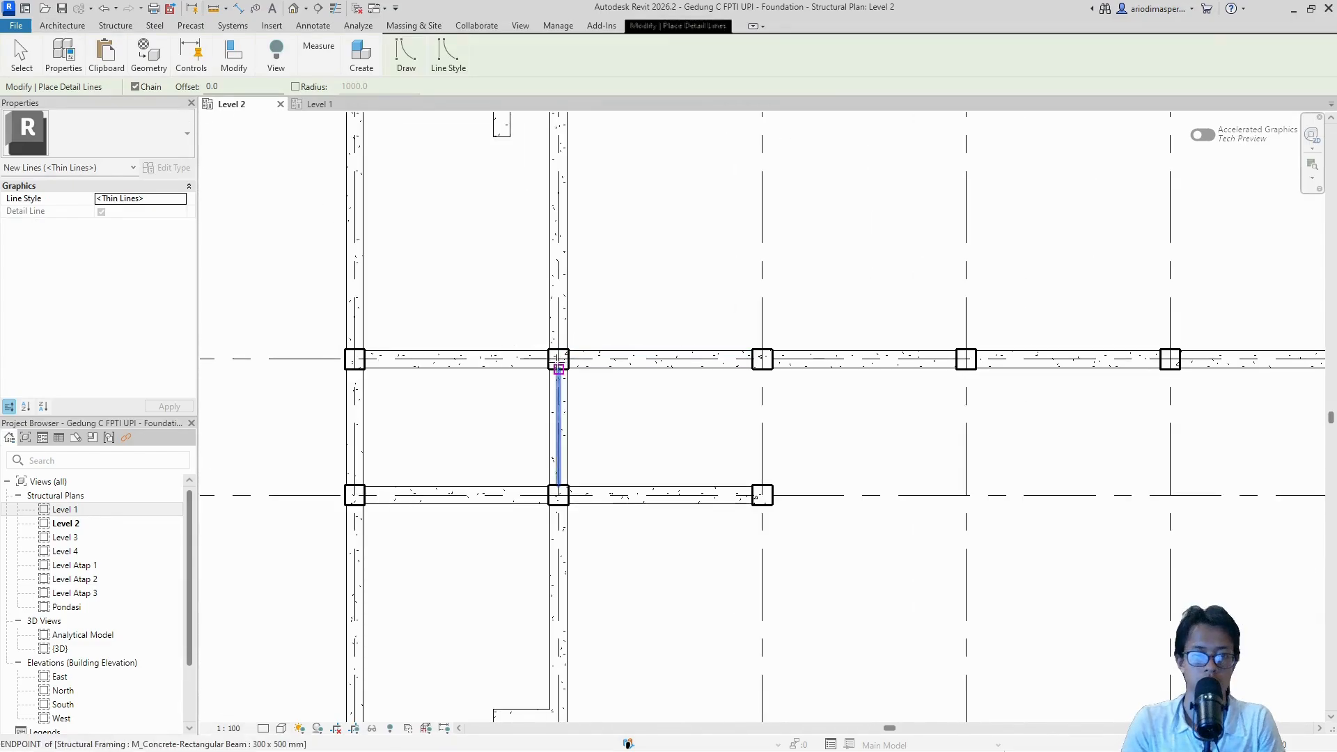
pyautogui.scroll(-3, 558, 359)
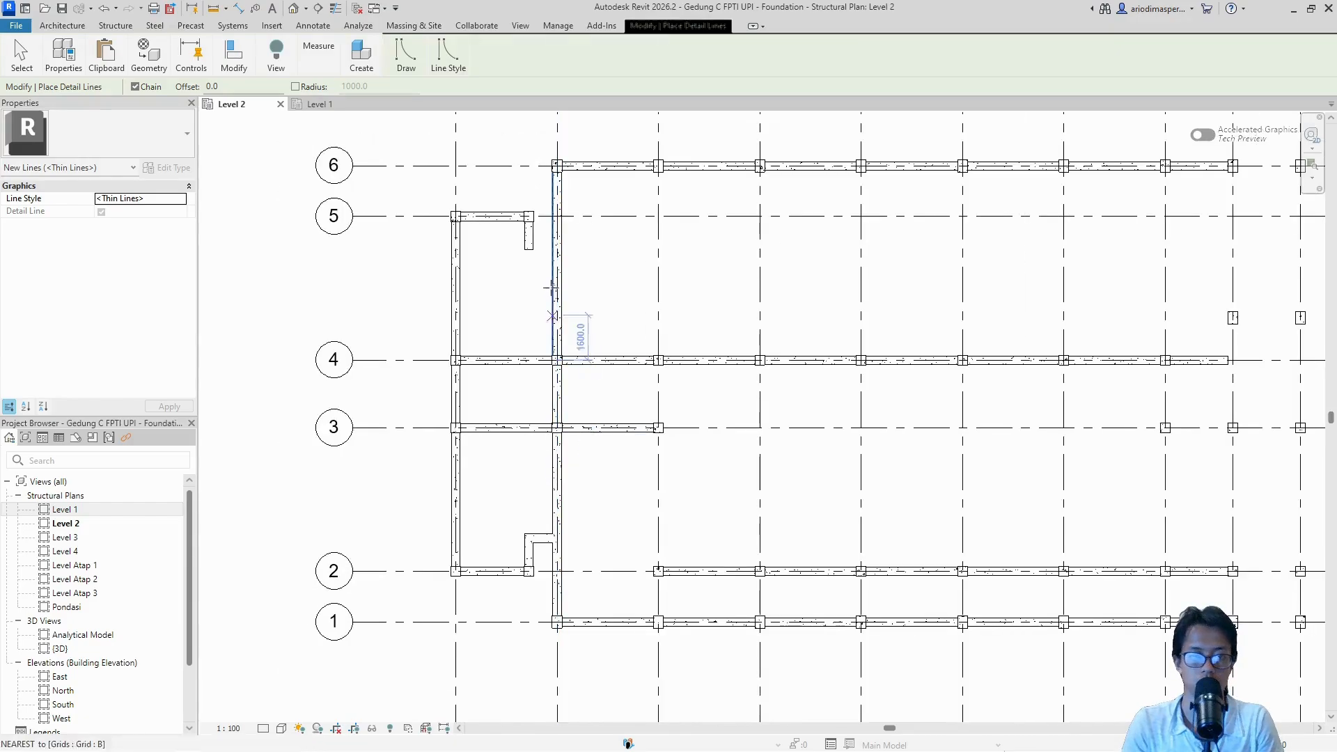
pyautogui.scroll(5, 522, 244)
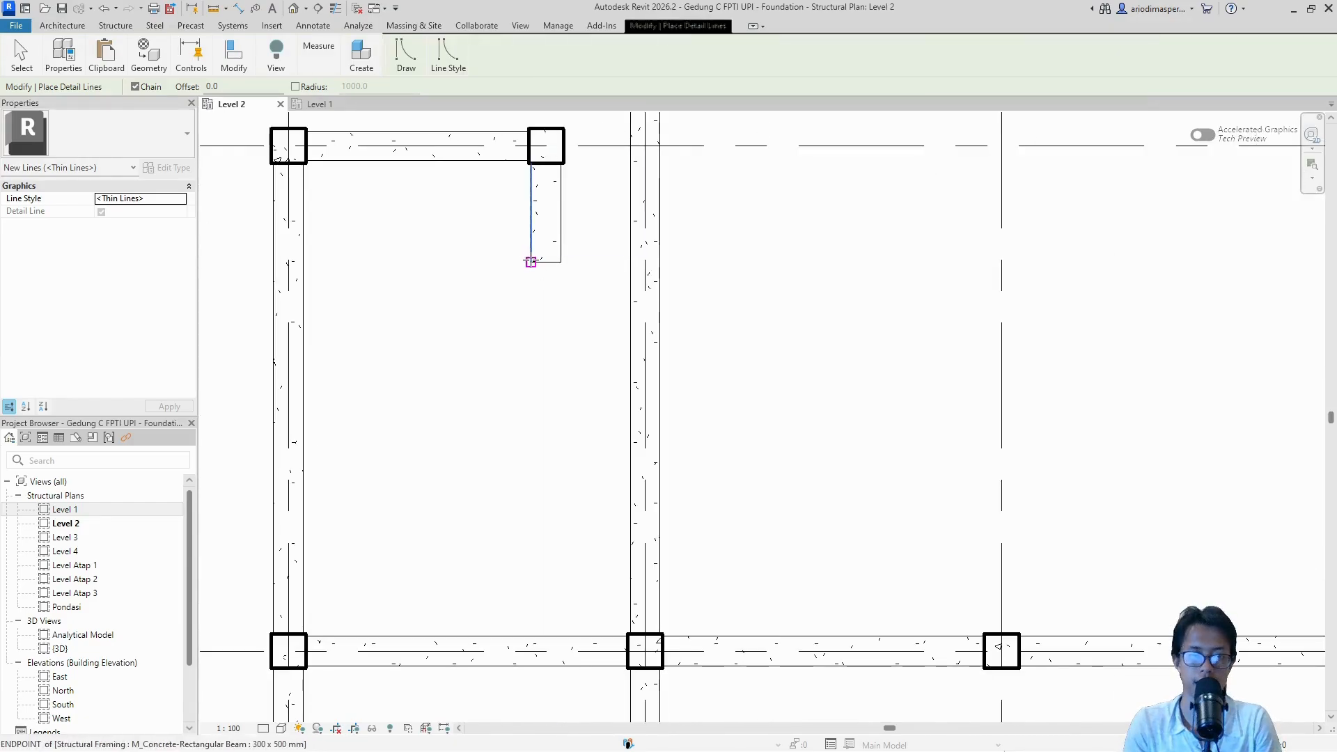
pyautogui.click(524, 249)
pyautogui.scroll(-3, 557, 306)
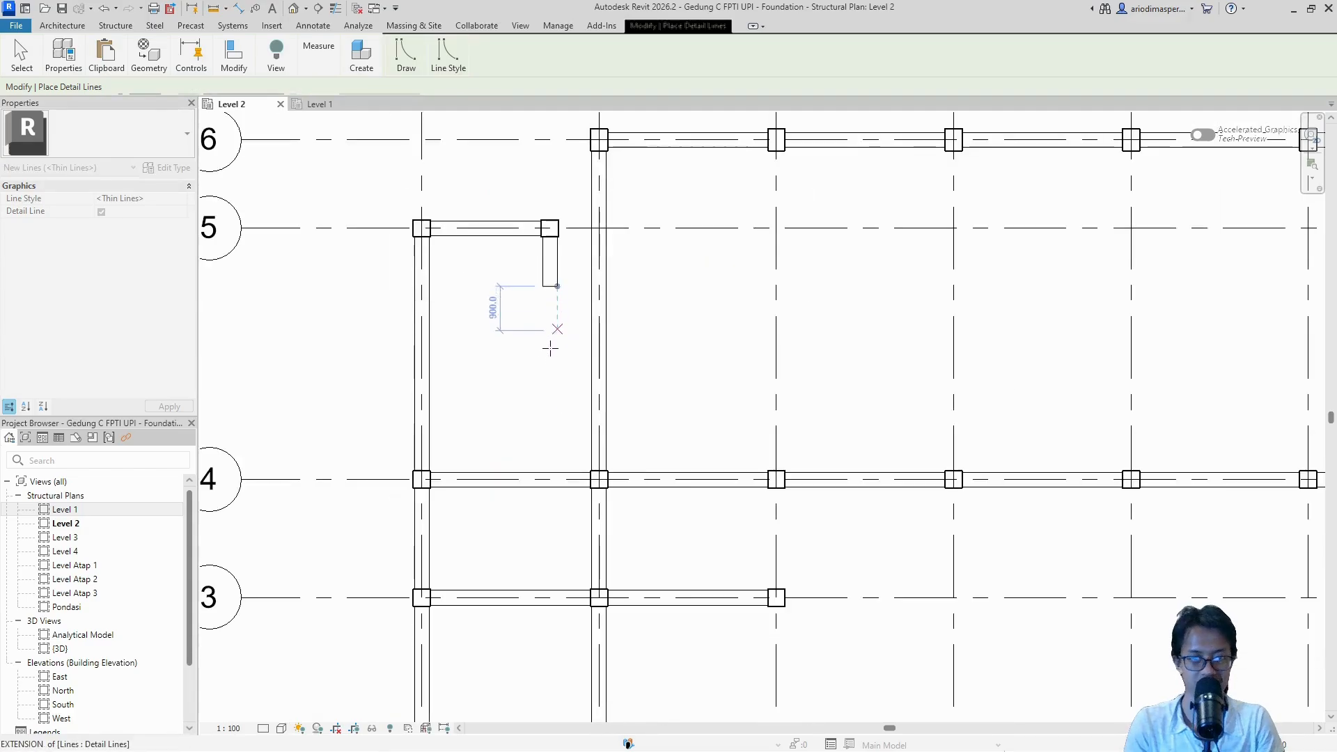
pyautogui.press('Escape')
# Step: Place a 300 x 500 mm beam from the midpoint of the short grid 5 beam's free end horizontally to the grid B beam
pyautogui.scroll(-1, 550, 532)
pyautogui.moveTo(551, 502); pyautogui.dragTo(554, 355, button='middle')
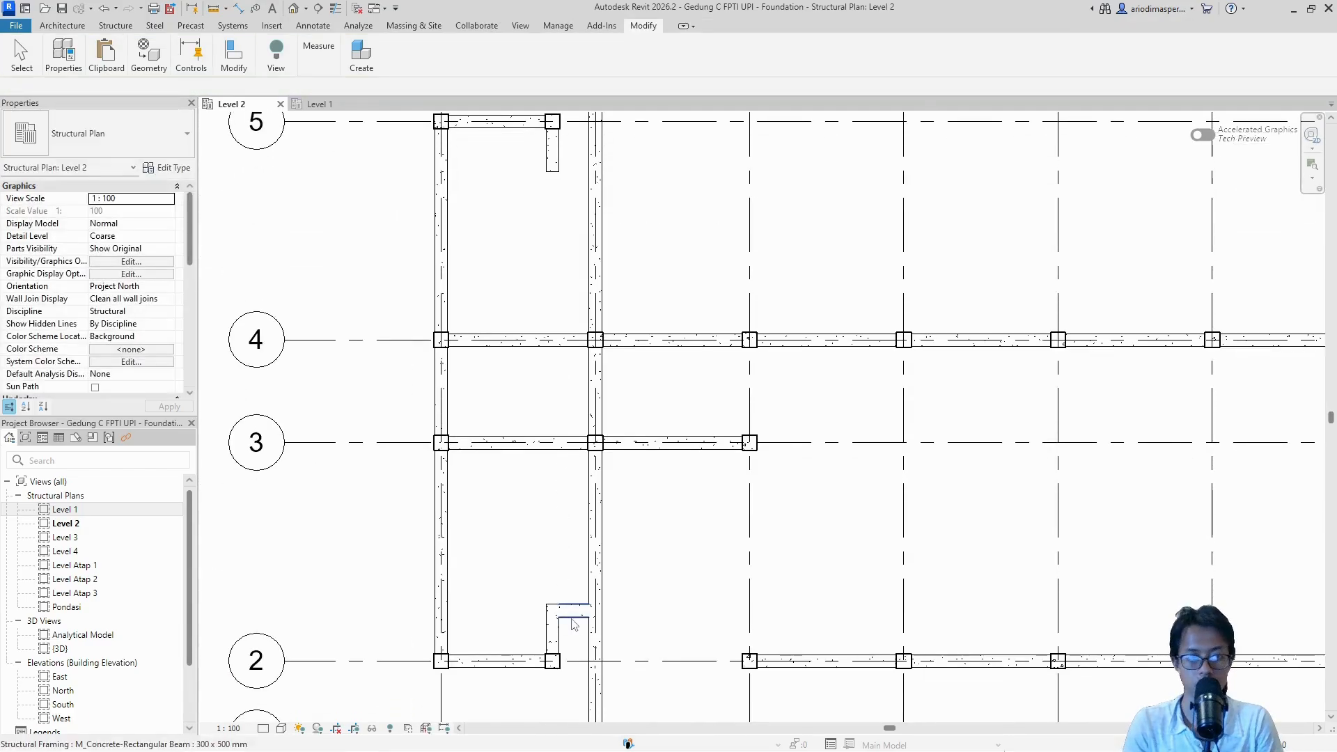
pyautogui.moveTo(553, 153); pyautogui.dragTo(559, 320, button='middle')
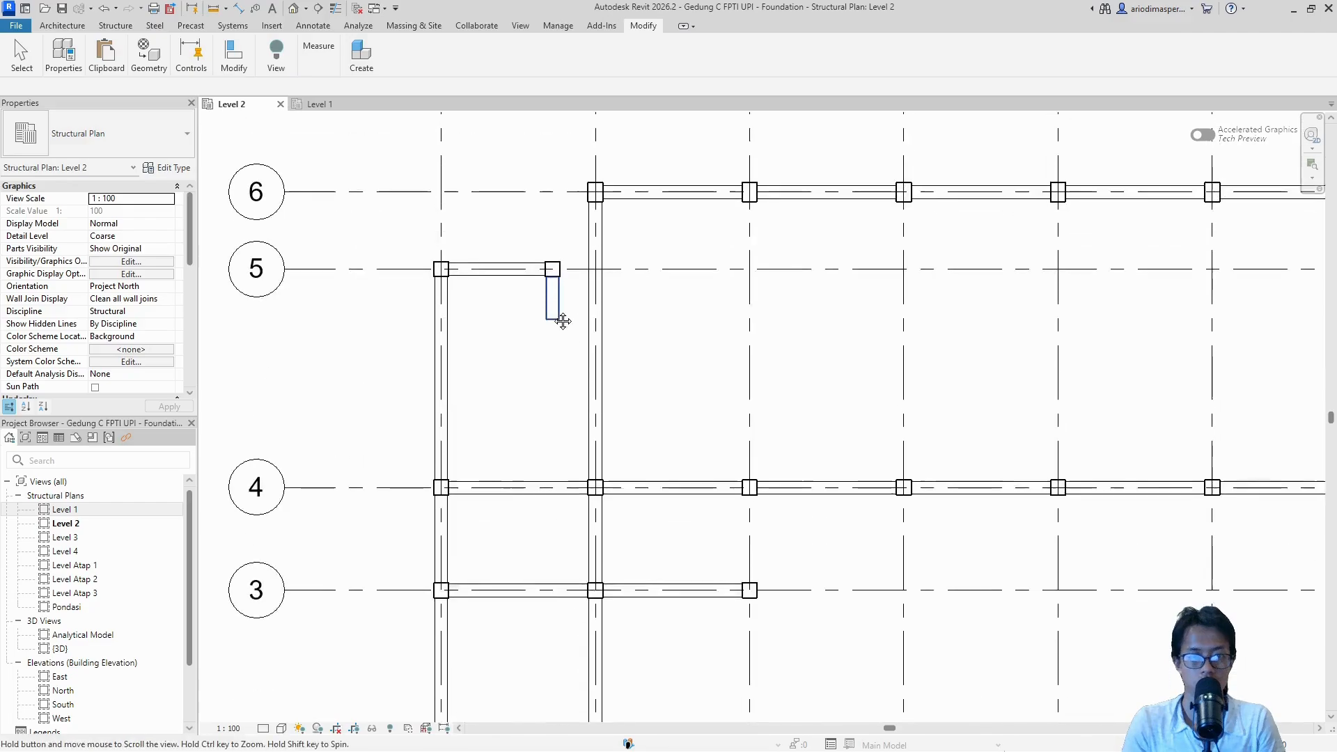
pyautogui.scroll(3, 558, 319)
pyautogui.click(115, 25)
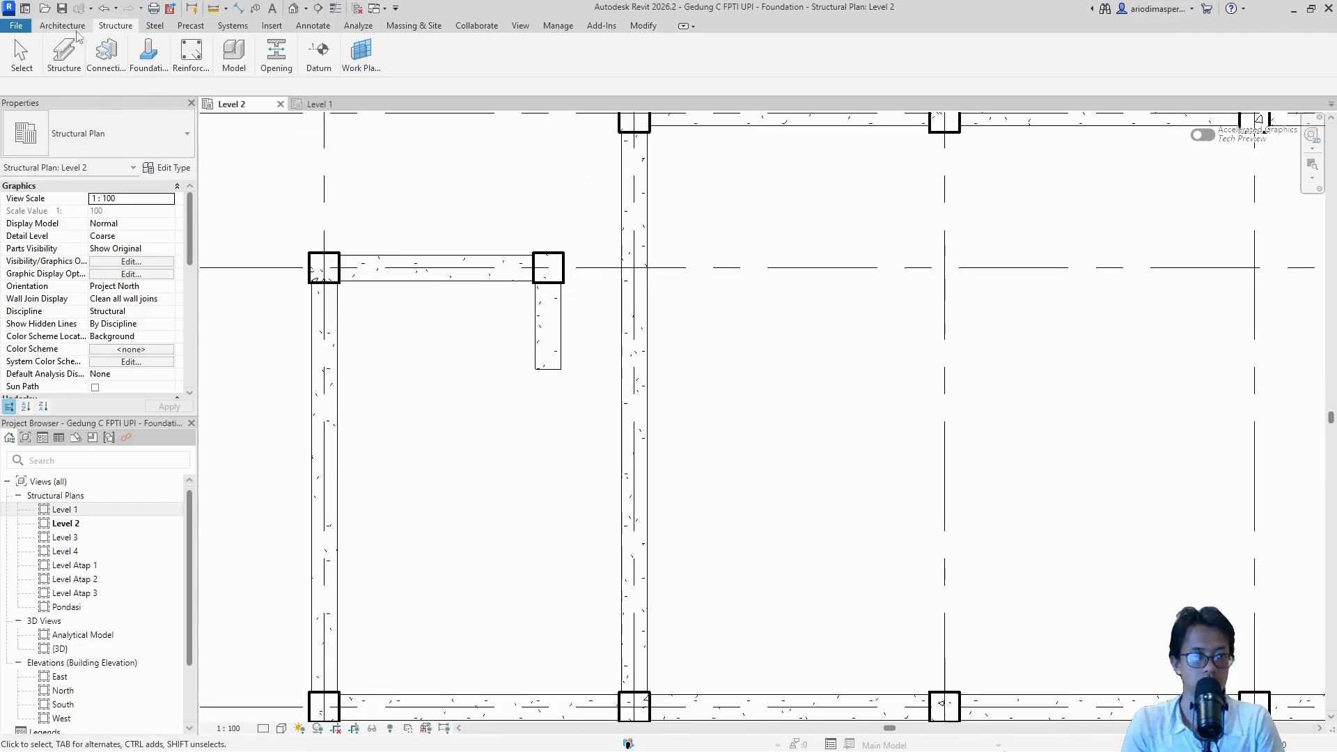
pyautogui.moveTo(64, 55)
pyautogui.click(15, 97)
pyautogui.scroll(4, 548, 369)
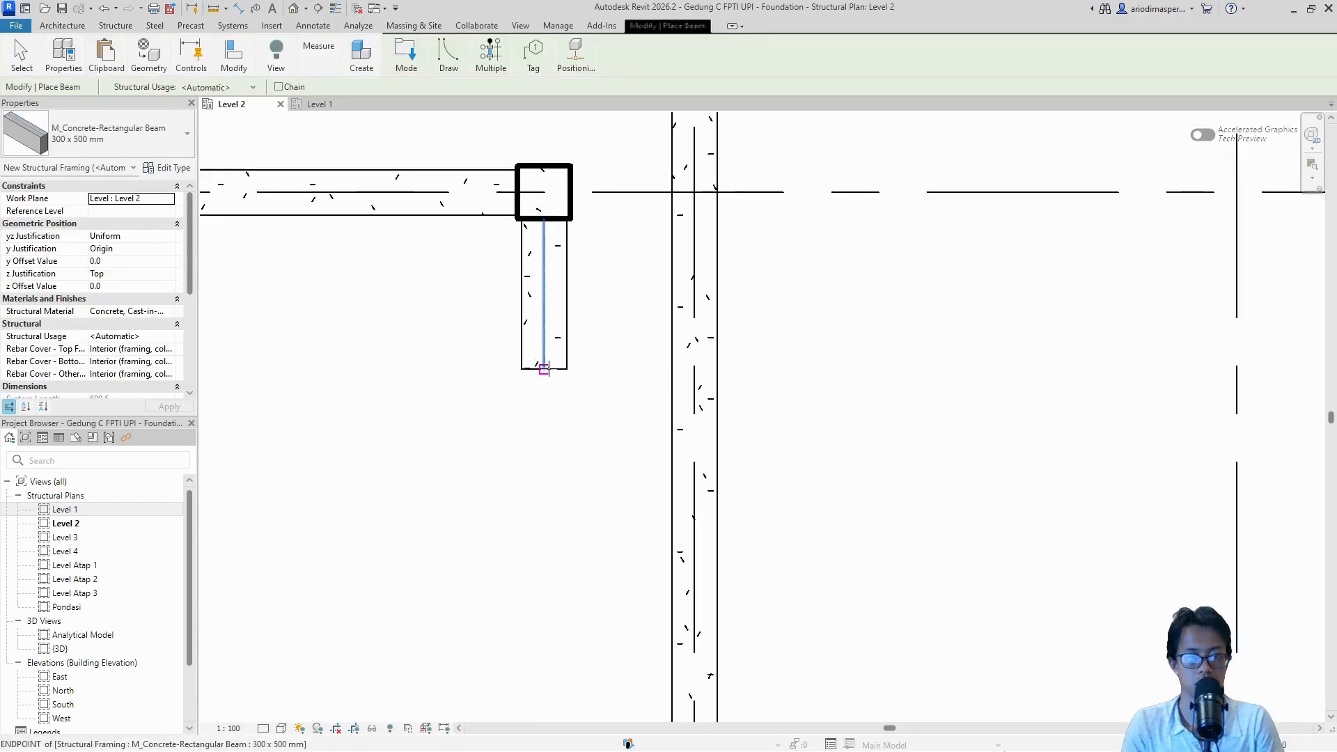
pyautogui.click(548, 369)
pyautogui.scroll(8, 713, 366)
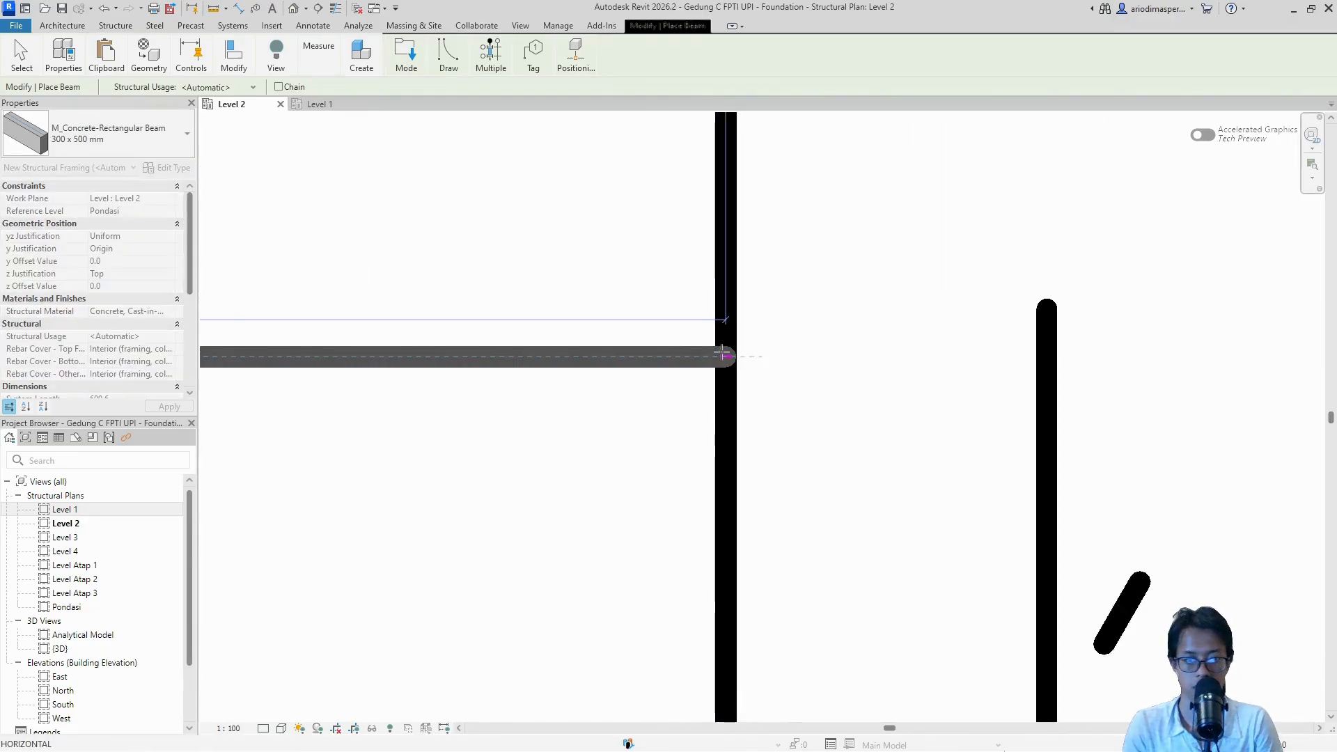
pyautogui.click(723, 355)
pyautogui.scroll(-8, 722, 354)
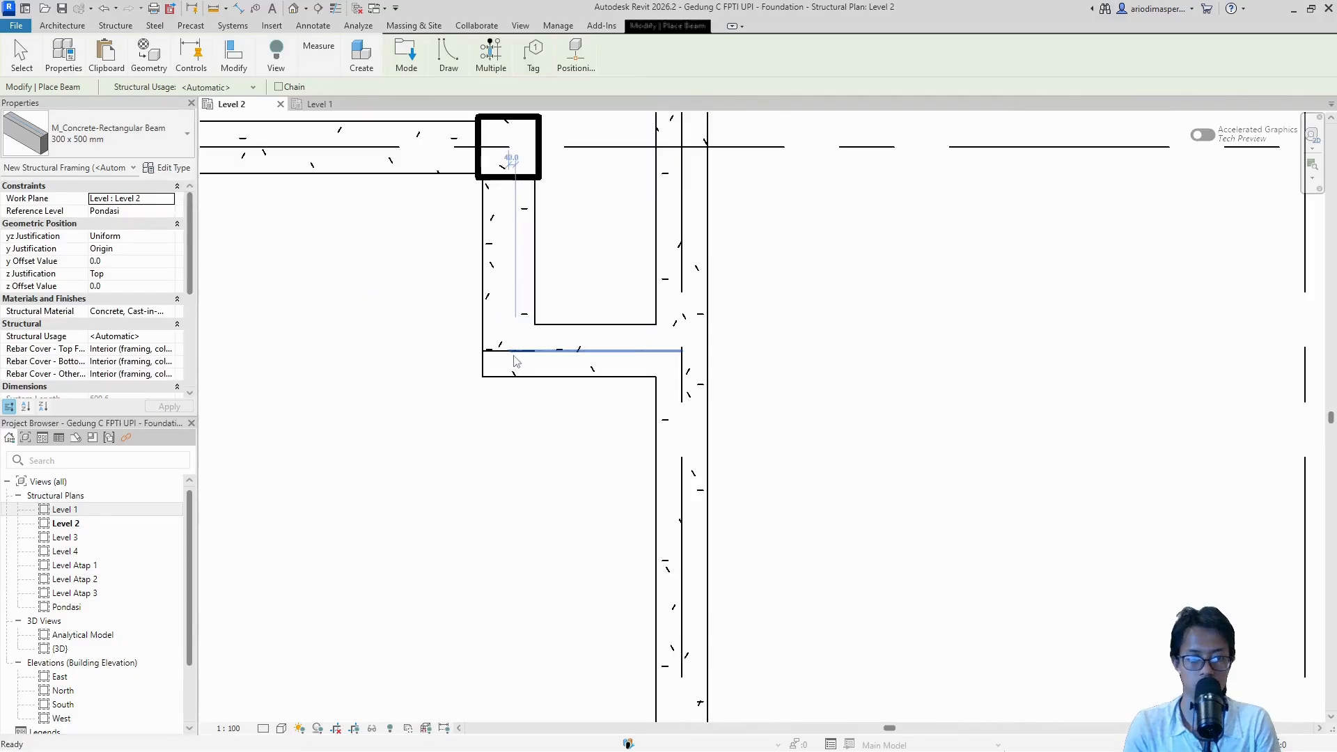
pyautogui.press('Escape')
pyautogui.press('Escape')
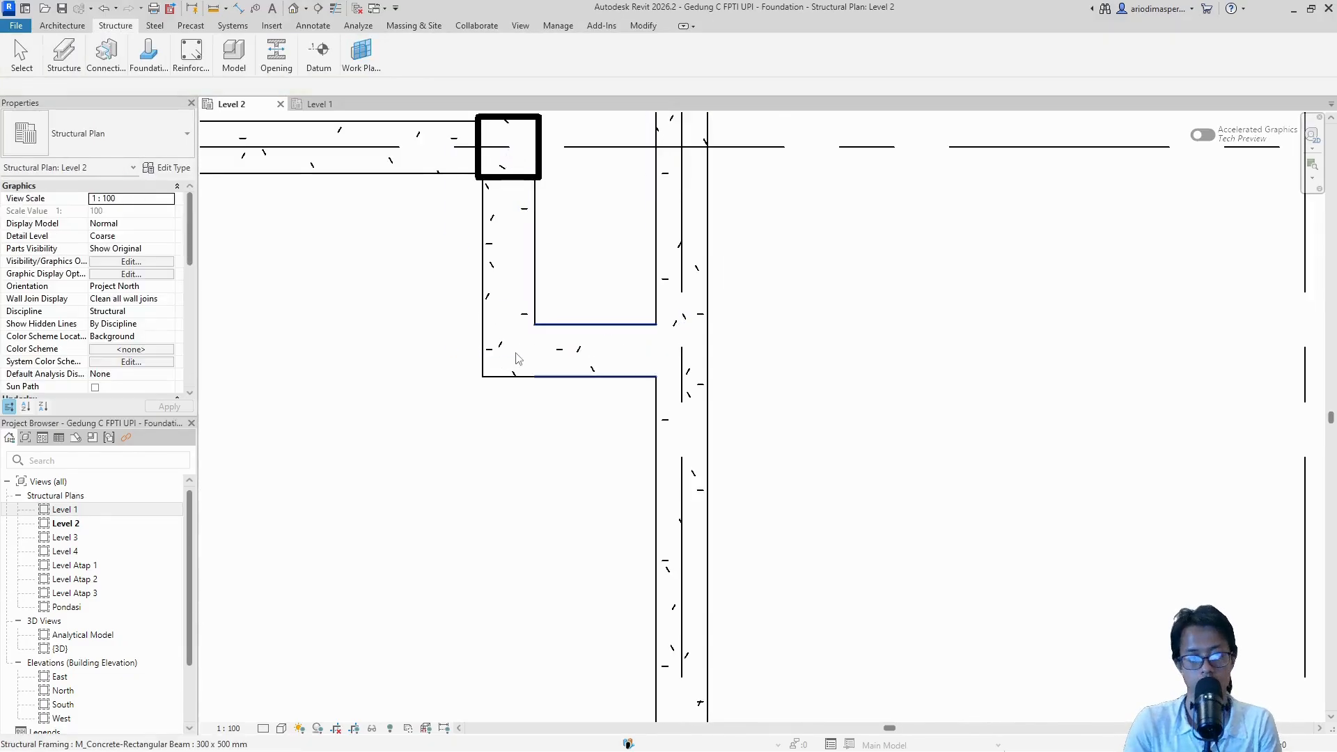
pyautogui.scroll(-6, 518, 359)
pyautogui.moveTo(829, 406); pyautogui.dragTo(662, 372, button='middle')
pyautogui.scroll(-2, 671, 380)
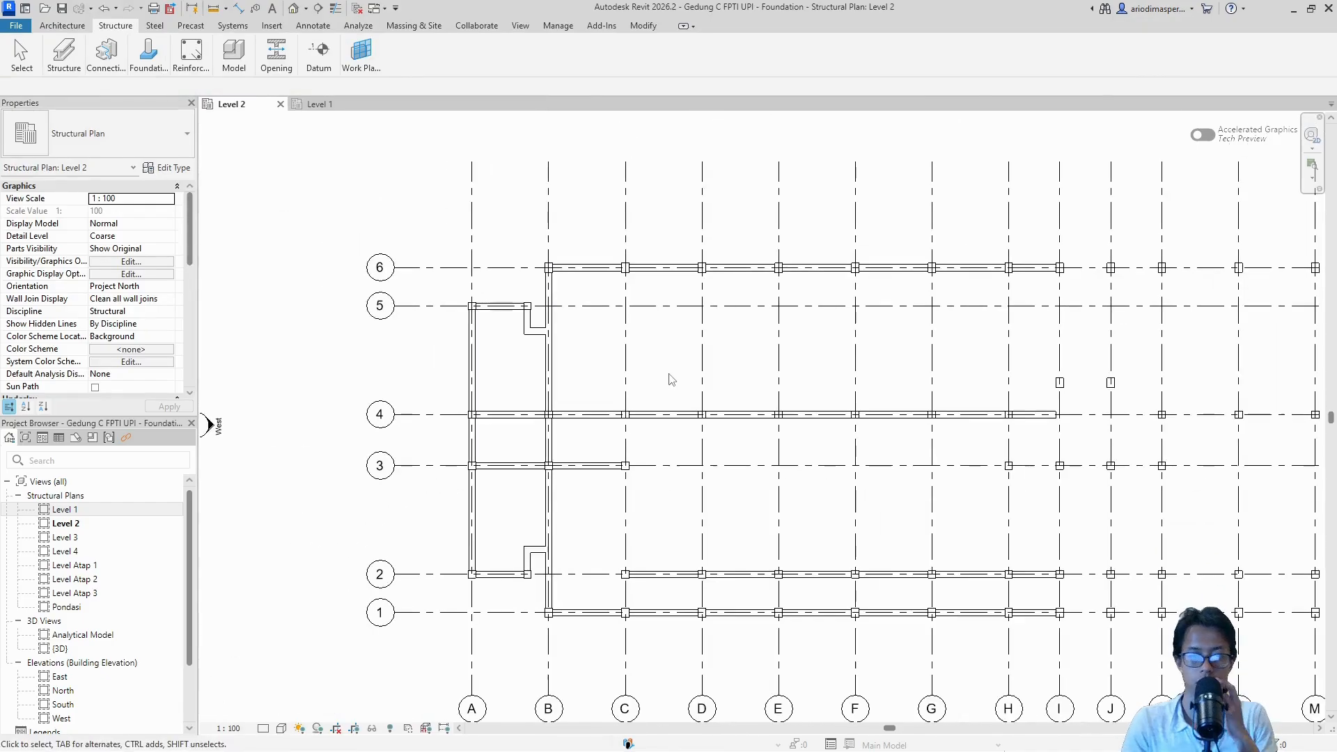
pyautogui.moveTo(810, 379); pyautogui.dragTo(693, 347, button='middle')
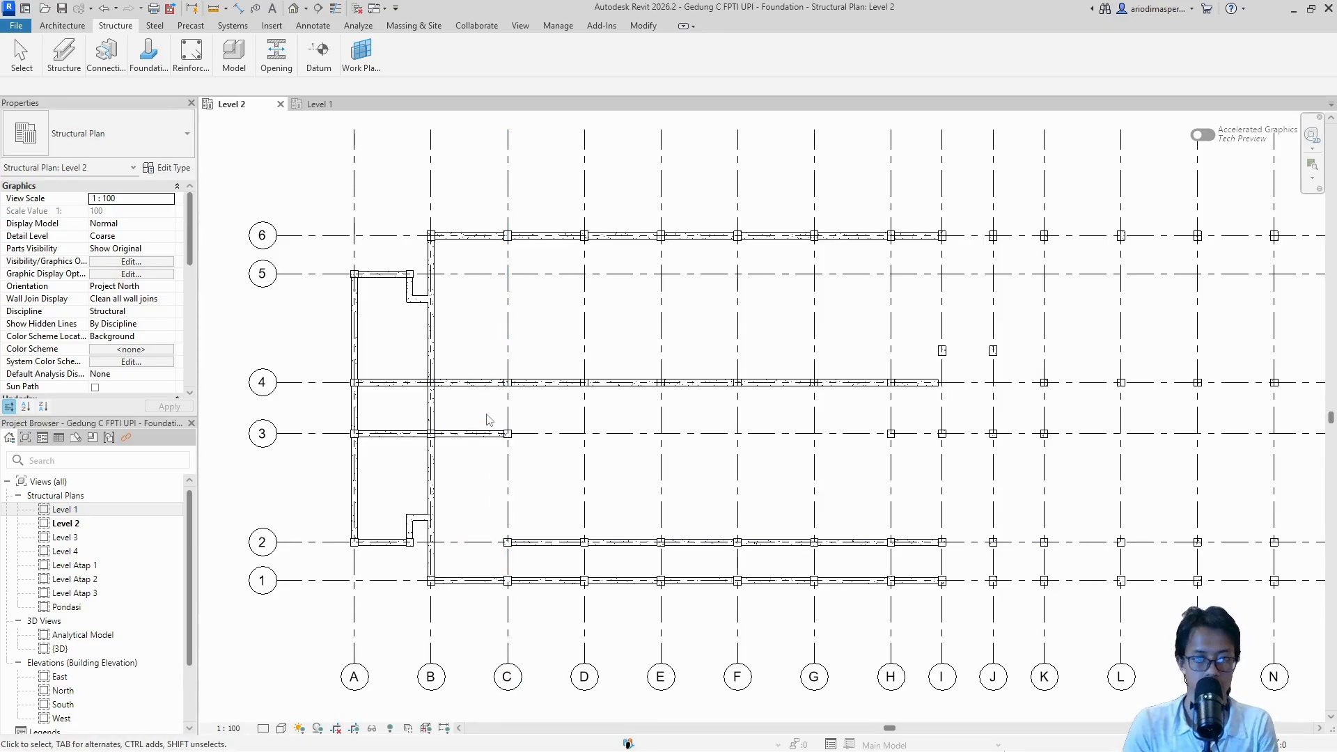
pyautogui.moveTo(72, 56)
pyautogui.click(103, 91)
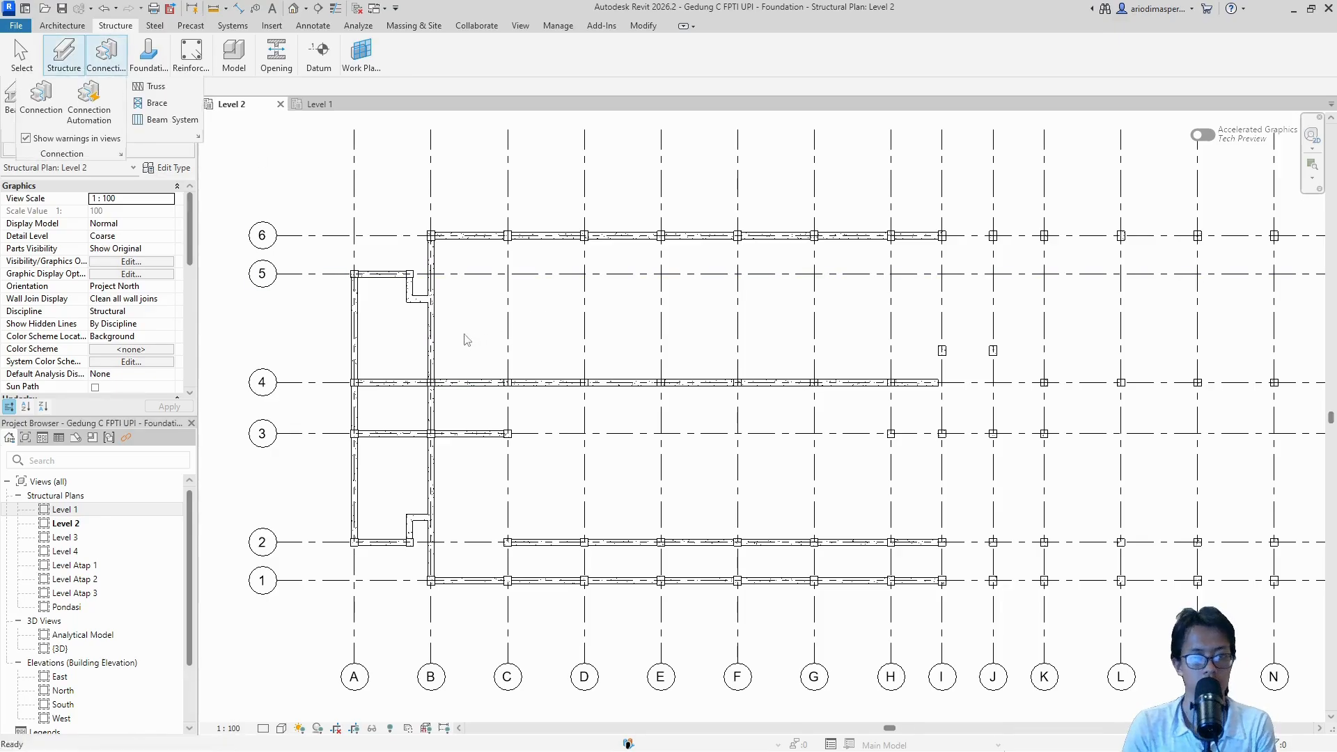
pyautogui.click(438, 329)
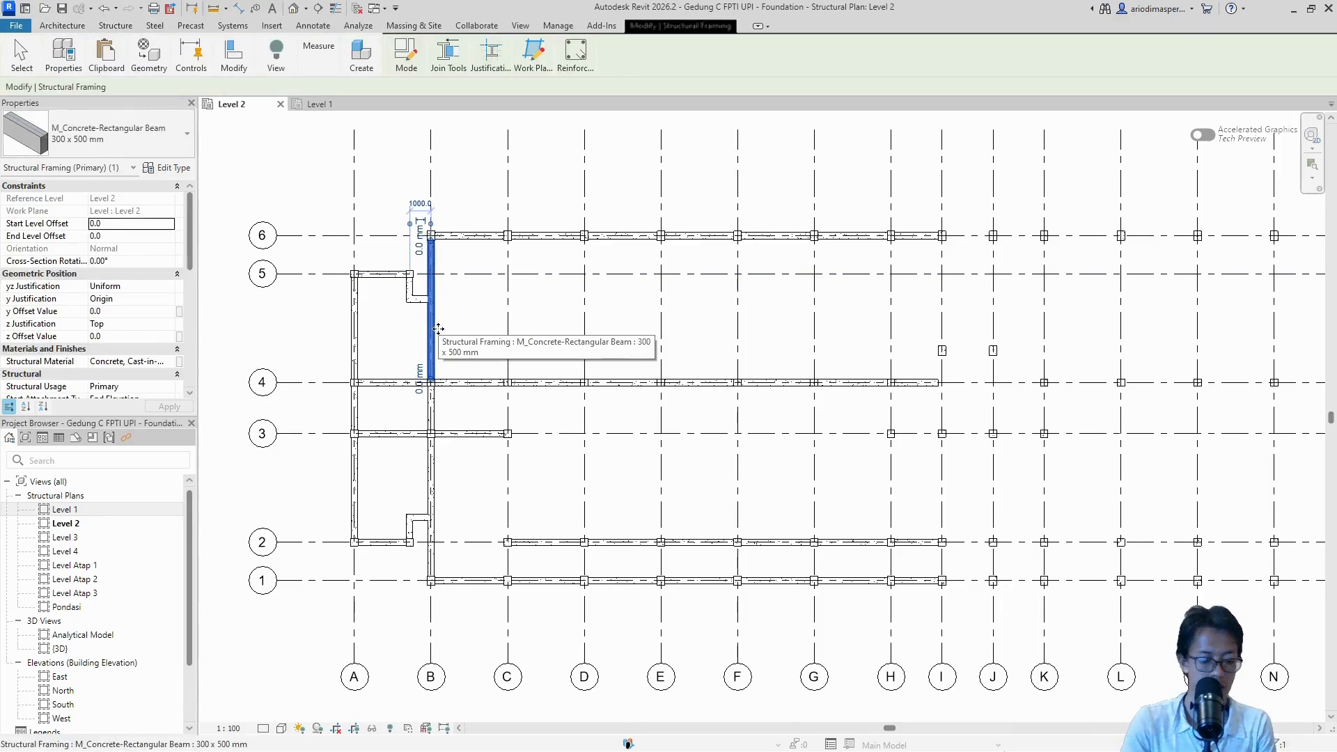
pyautogui.press('Escape')
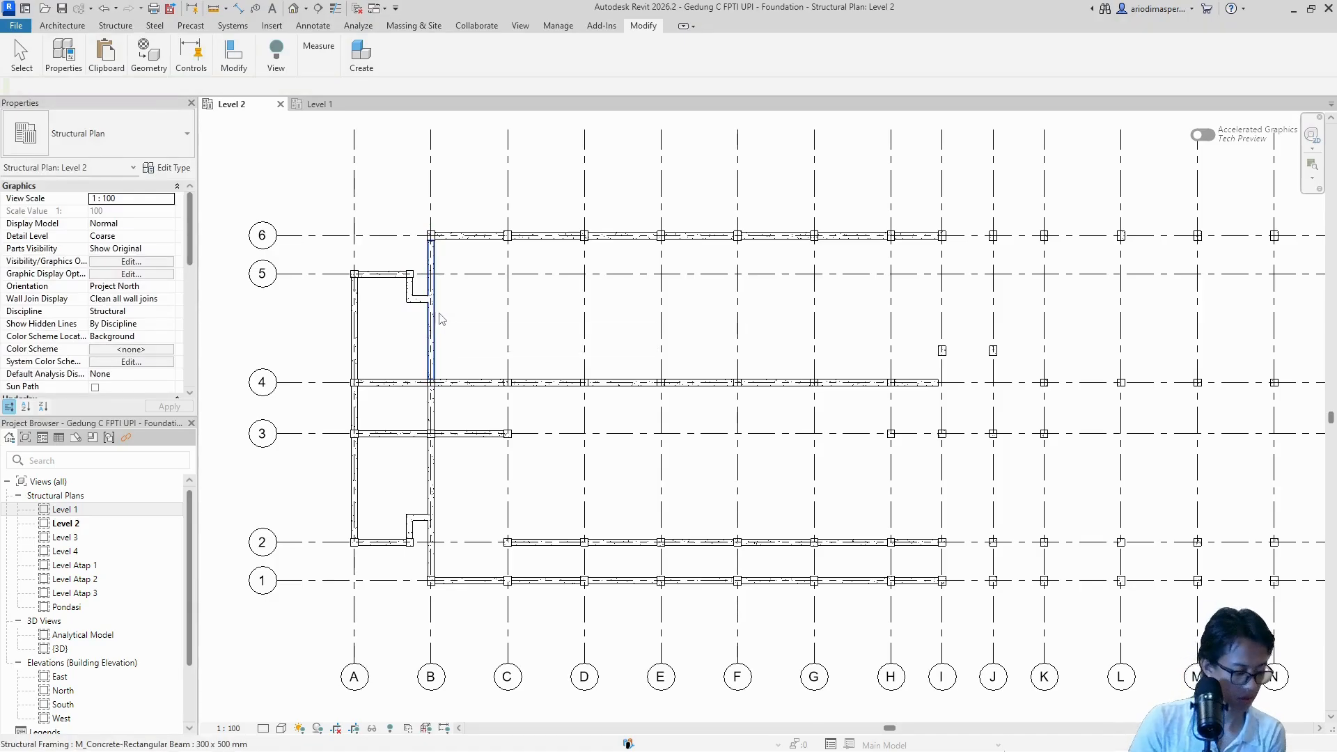
# Step: Copy the two grid B beams between grids 3 and 6 across 3600 mm to grid C
pyautogui.click(431, 361)
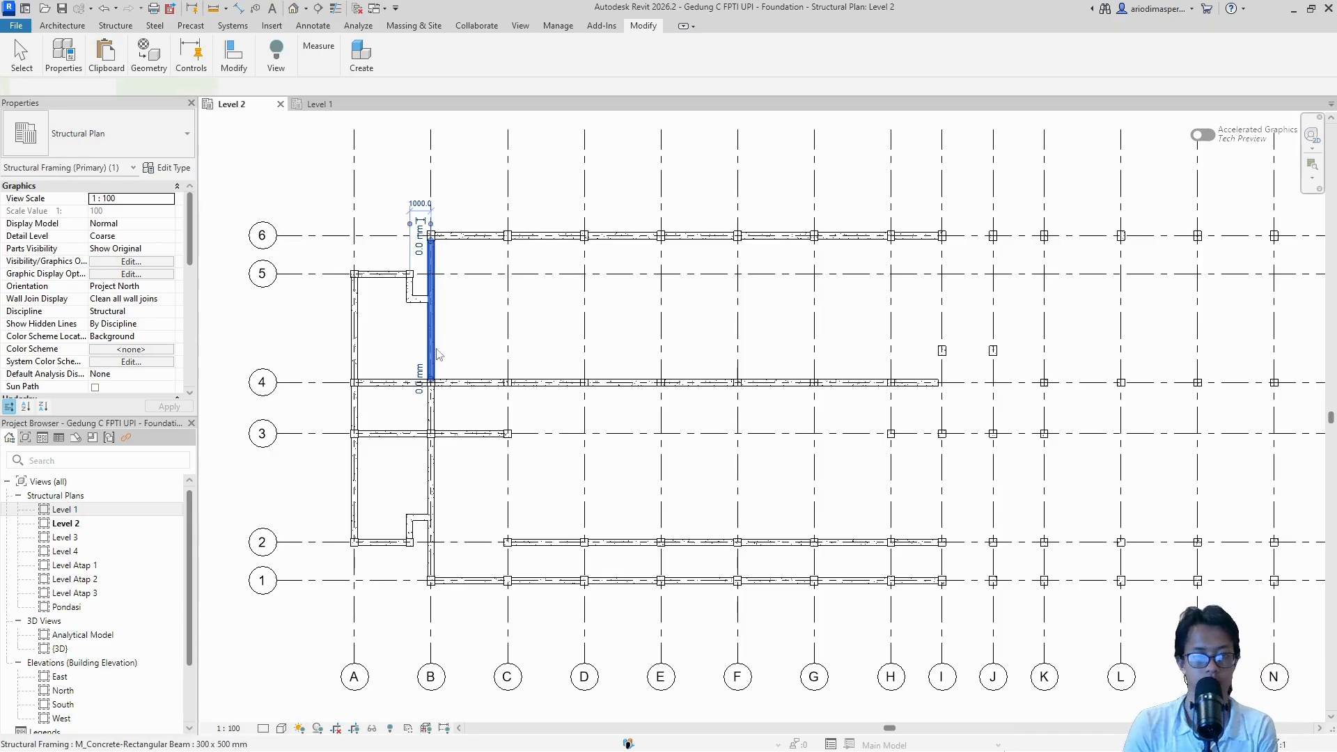
pyautogui.keyDown('ctrl'); pyautogui.click(437, 420); pyautogui.keyUp('ctrl')
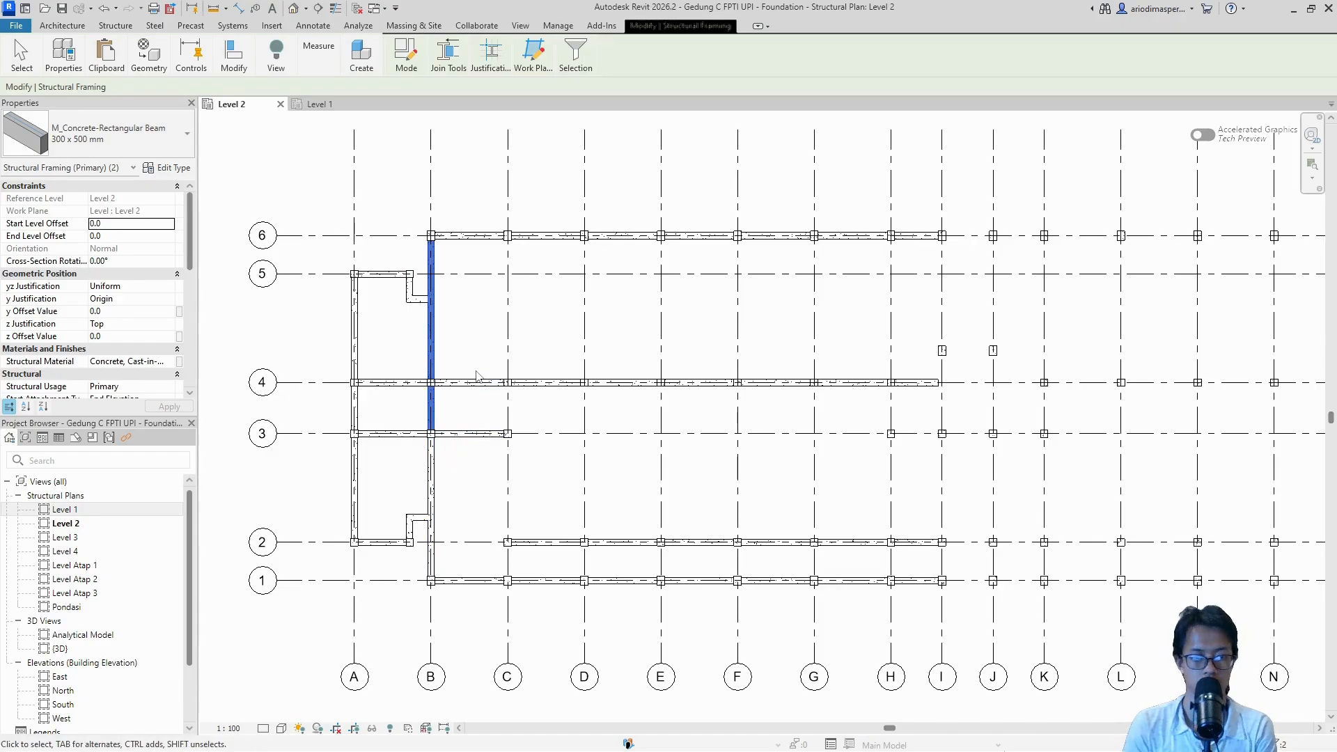
pyautogui.press('c')
pyautogui.press('o')
pyautogui.scroll(2, 428, 237)
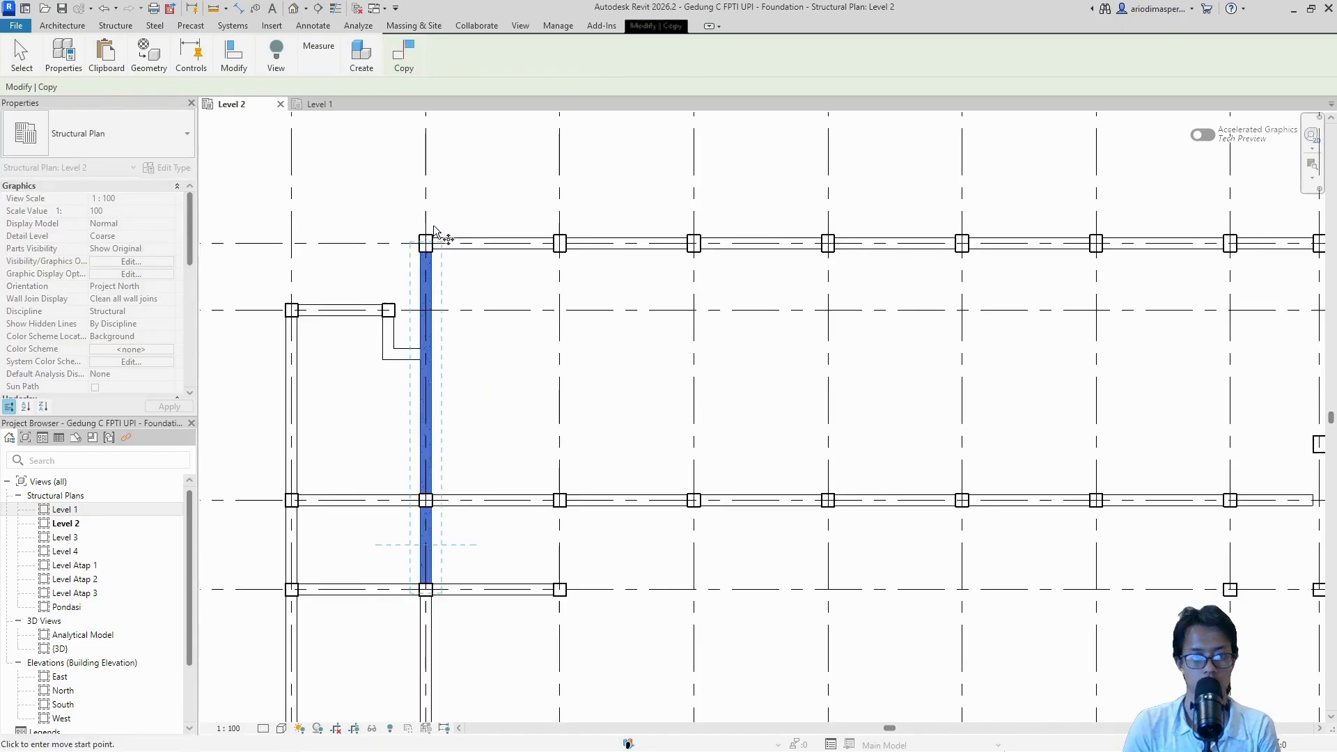
pyautogui.click(426, 243)
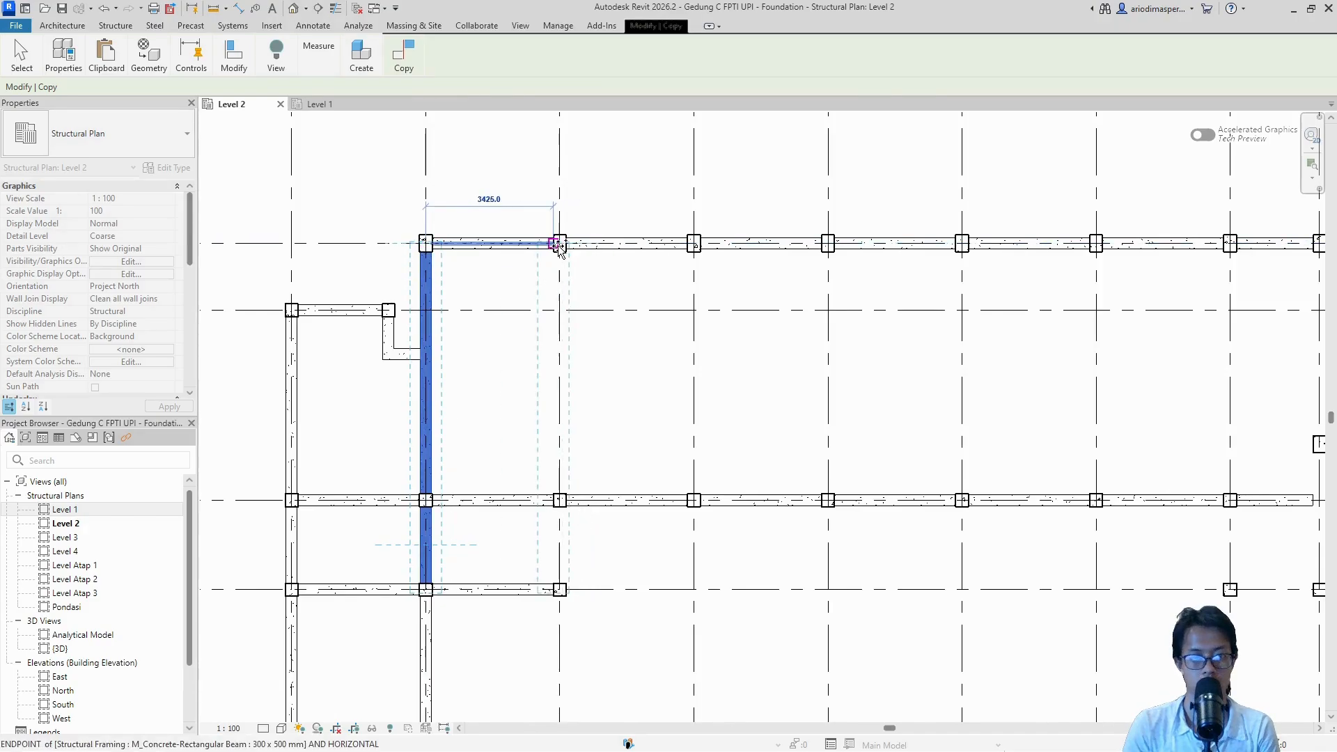
pyautogui.scroll(1, 561, 243)
pyautogui.scroll(1, 561, 245)
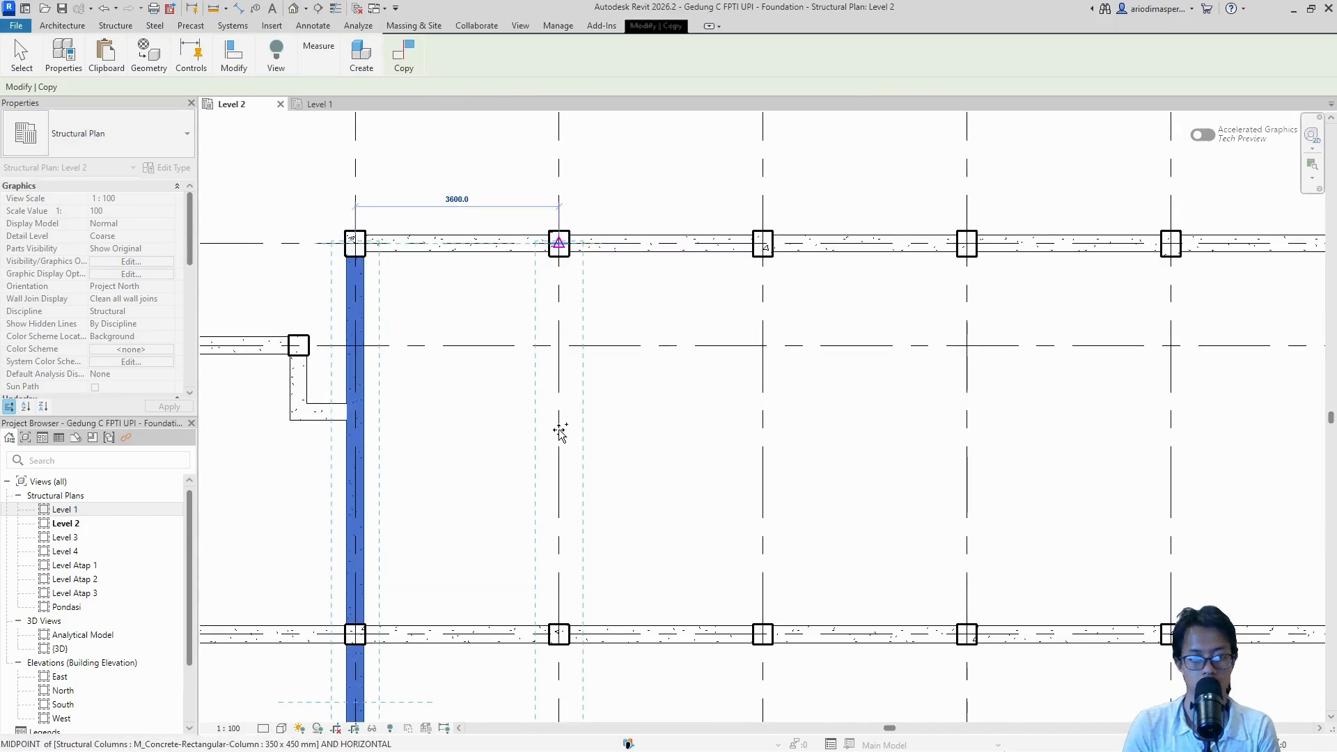
pyautogui.click(559, 432)
pyautogui.scroll(-5, 561, 435)
pyautogui.press('Escape')
pyautogui.moveTo(605, 525); pyautogui.dragTo(602, 417, button='middle')
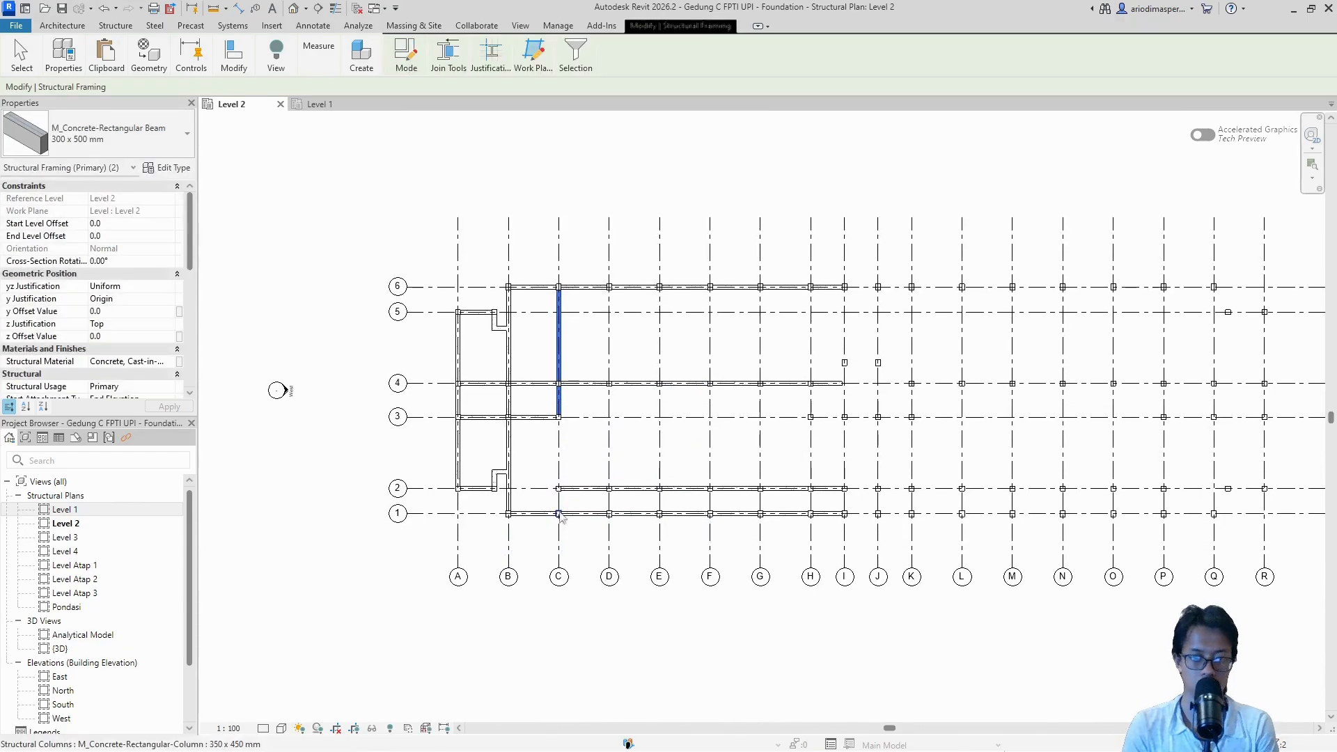
# Step: Place a 300 x 500 mm concrete beam on grid C between the columns at grids 3 and 2
pyautogui.scroll(3, 561, 515)
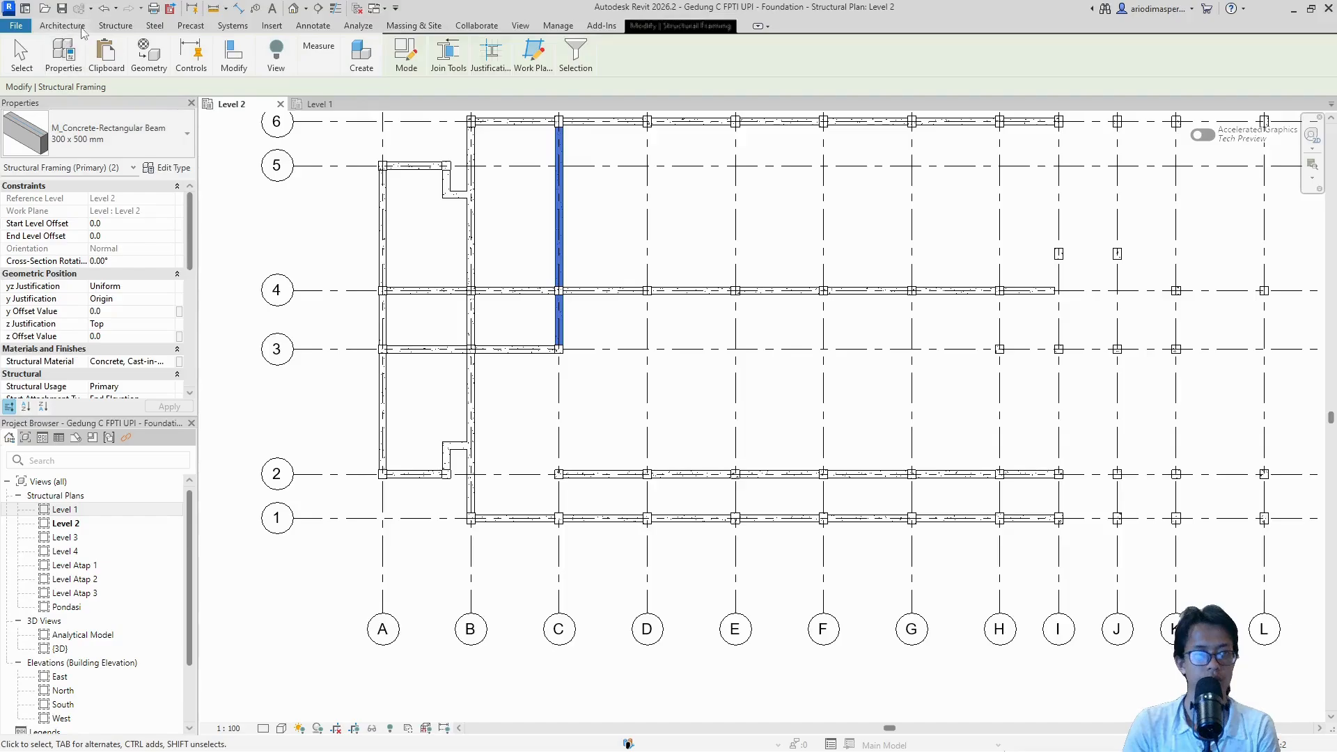
pyautogui.click(115, 25)
pyautogui.moveTo(72, 66)
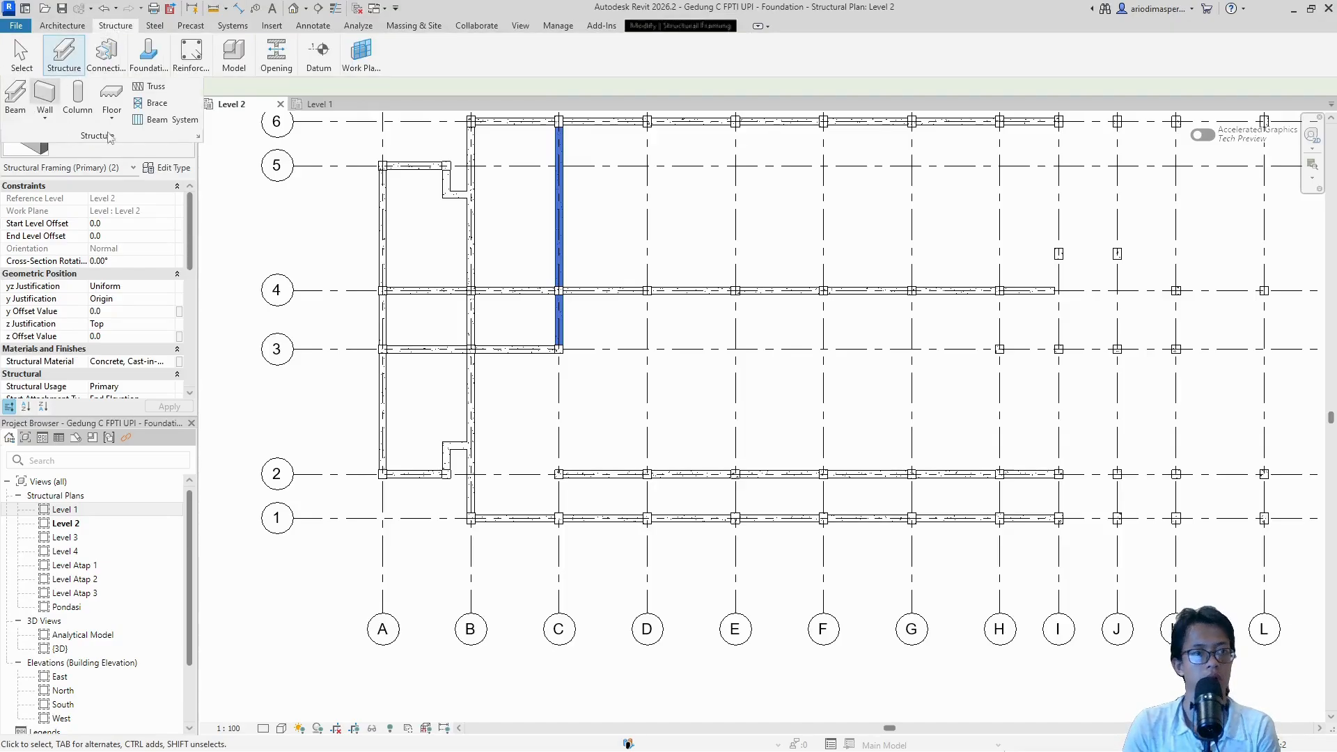
pyautogui.click(15, 98)
pyautogui.scroll(5, 559, 348)
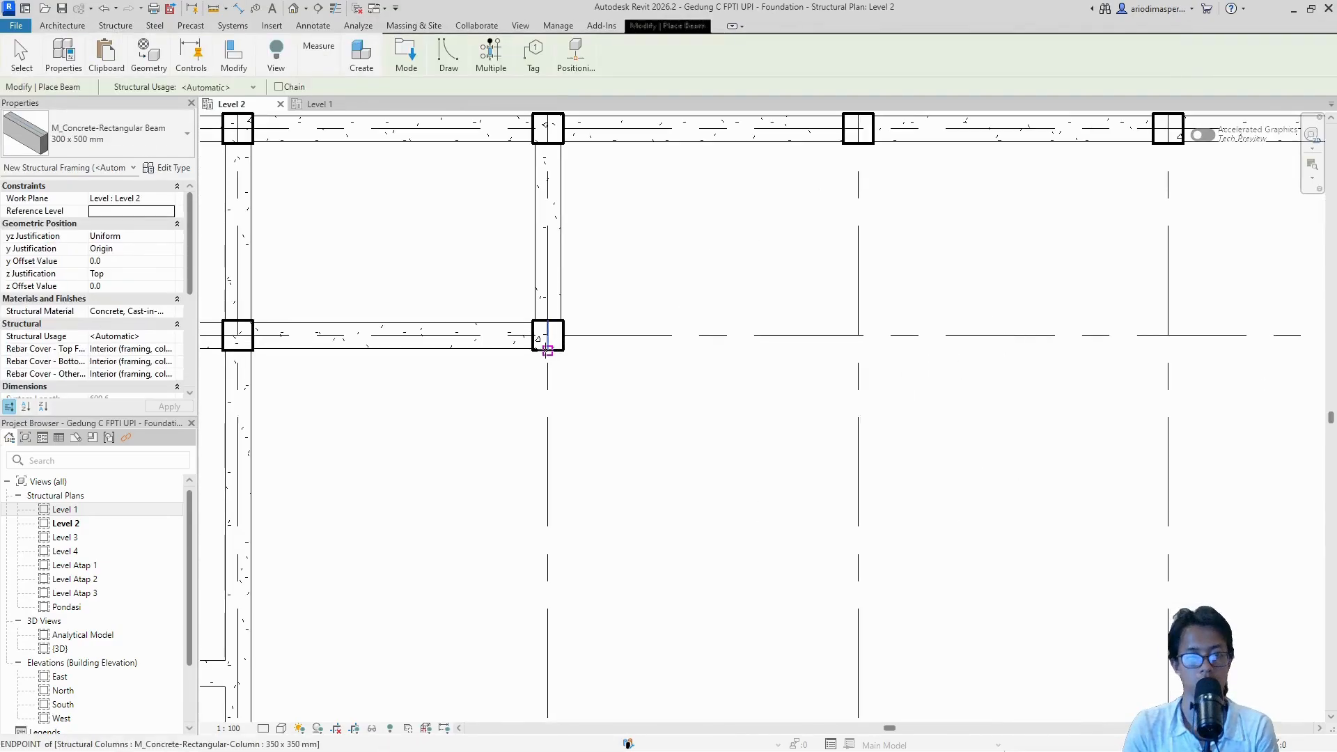
pyautogui.click(547, 350)
pyautogui.moveTo(535, 612); pyautogui.dragTo(527, 199, button='middle')
pyautogui.scroll(3, 527, 326)
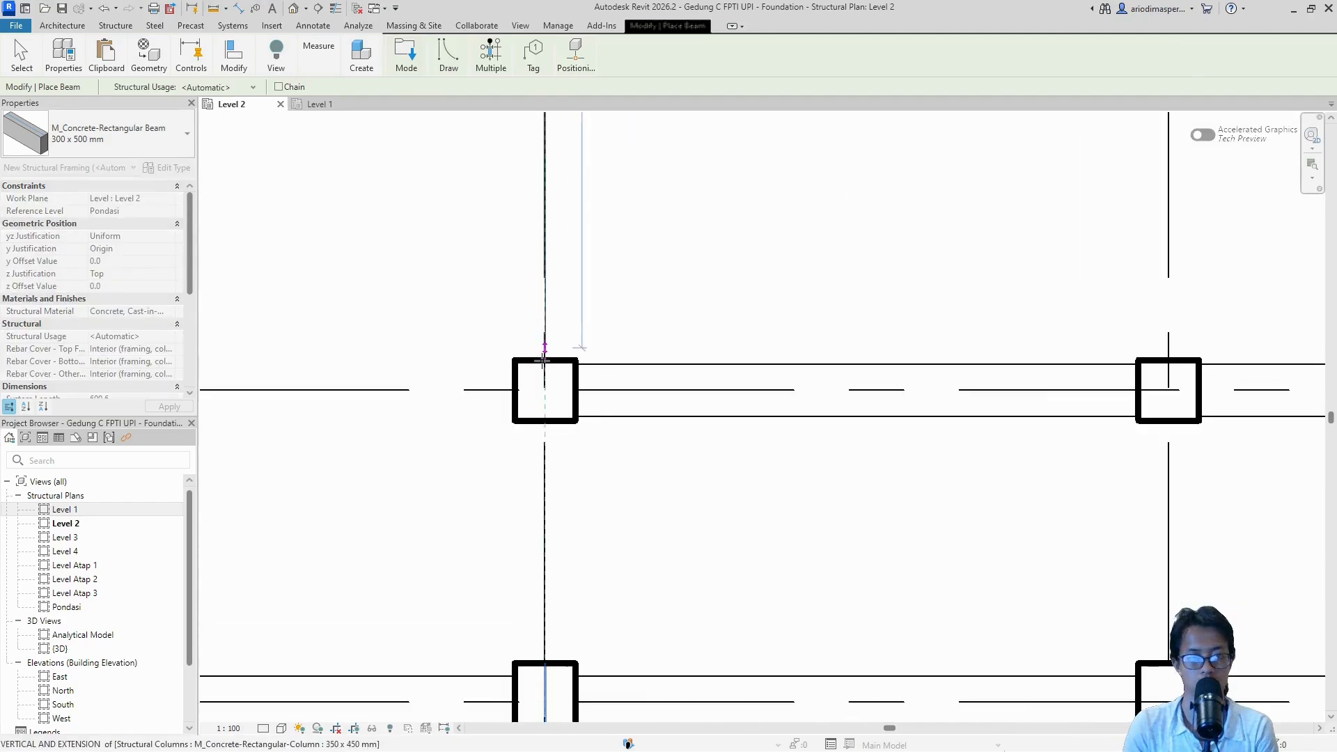
pyautogui.click(543, 362)
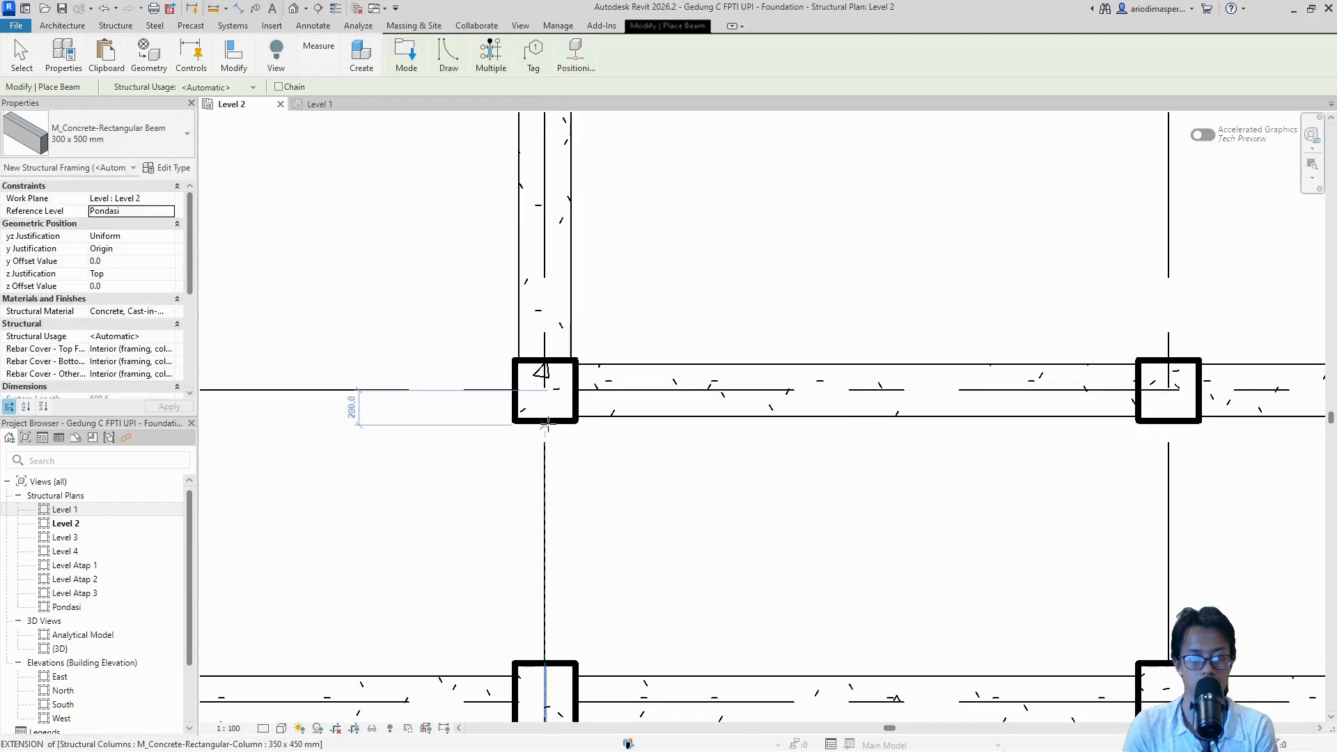
# Step: Place a 300 x 500 mm concrete beam on grid C between the columns at grids 2 and 1
pyautogui.click(545, 421)
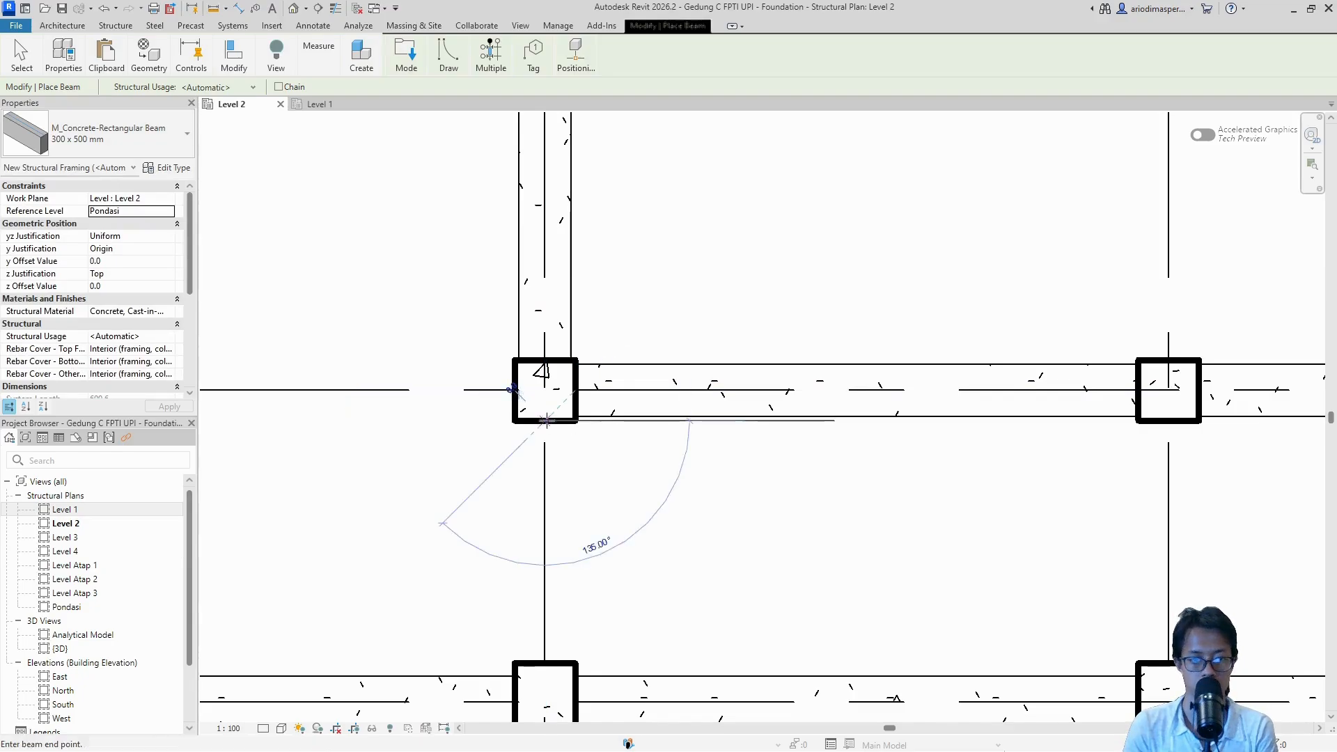
pyautogui.click(545, 663)
pyautogui.scroll(-8, 612, 469)
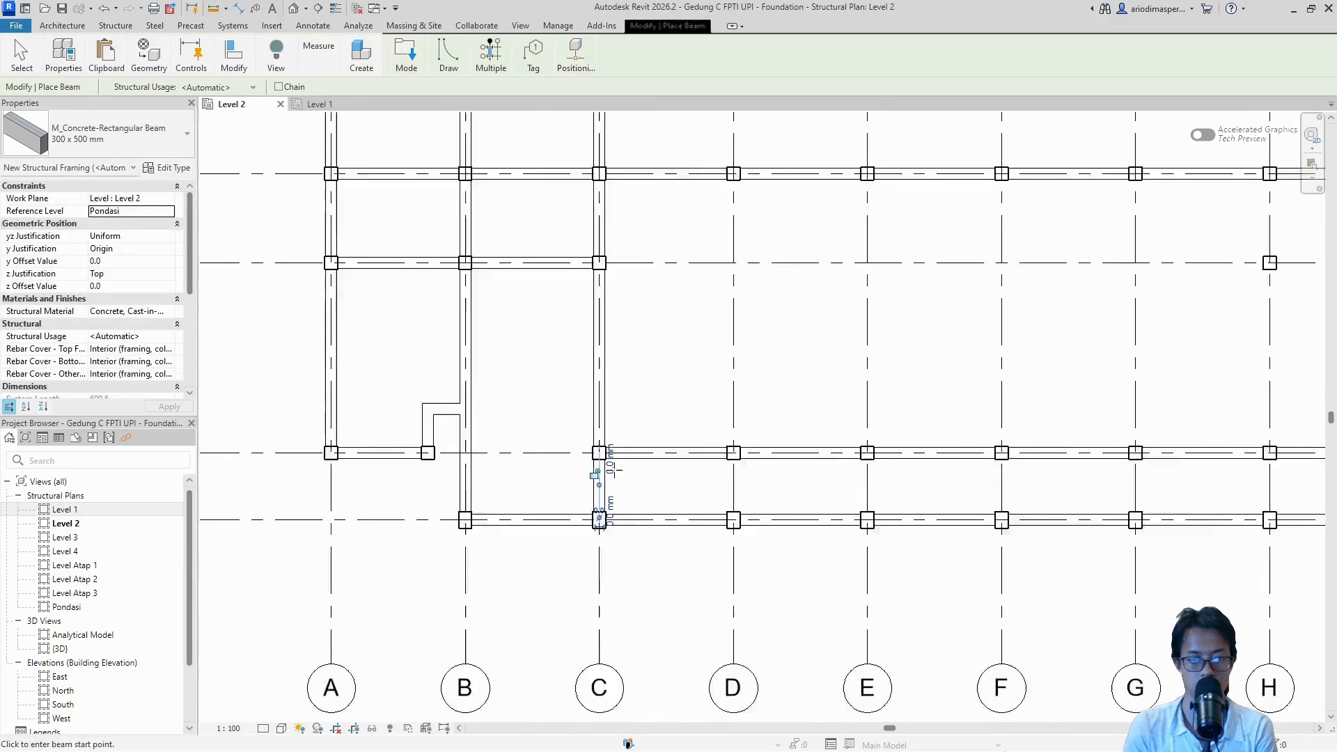
pyautogui.press('Escape')
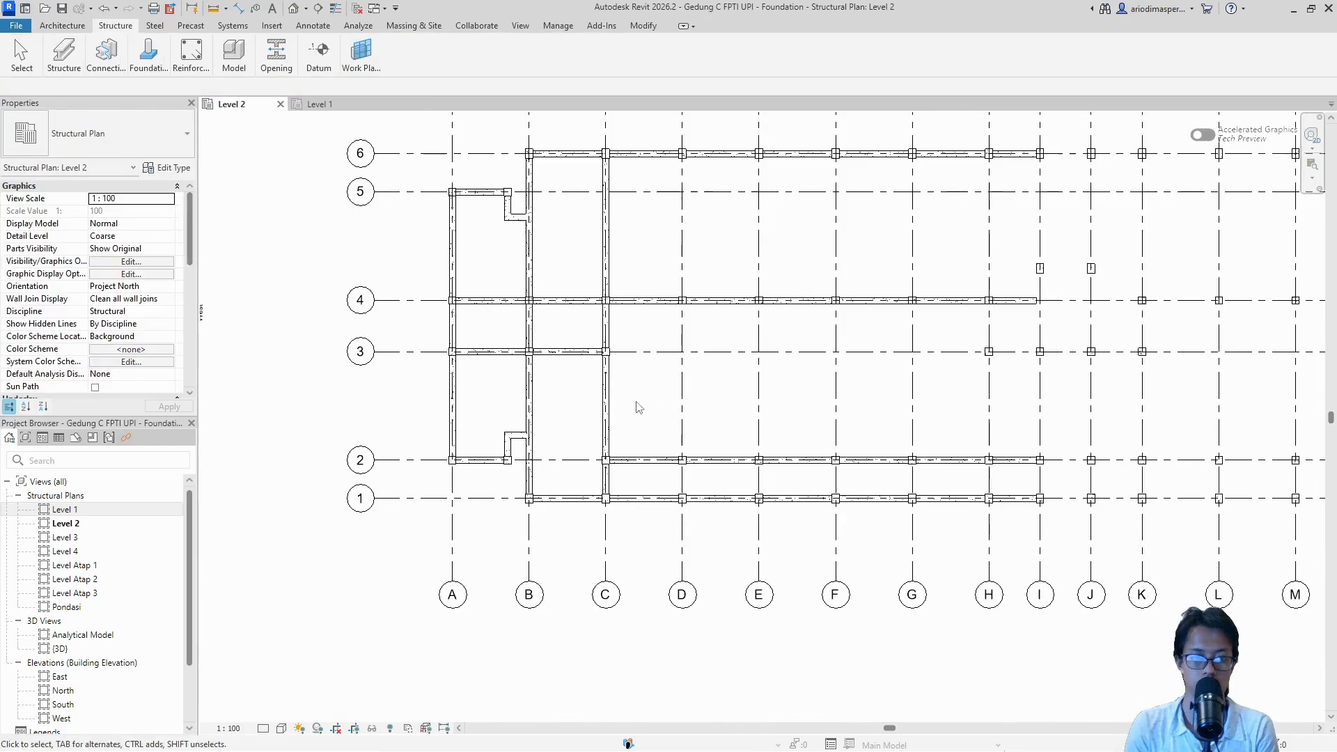
# Step: Copy the grid C beams spanning grids 6 to 4, 3 to 2 and 2 to 1 from the grid 6 column midpoint to grid D
pyautogui.click(605, 219)
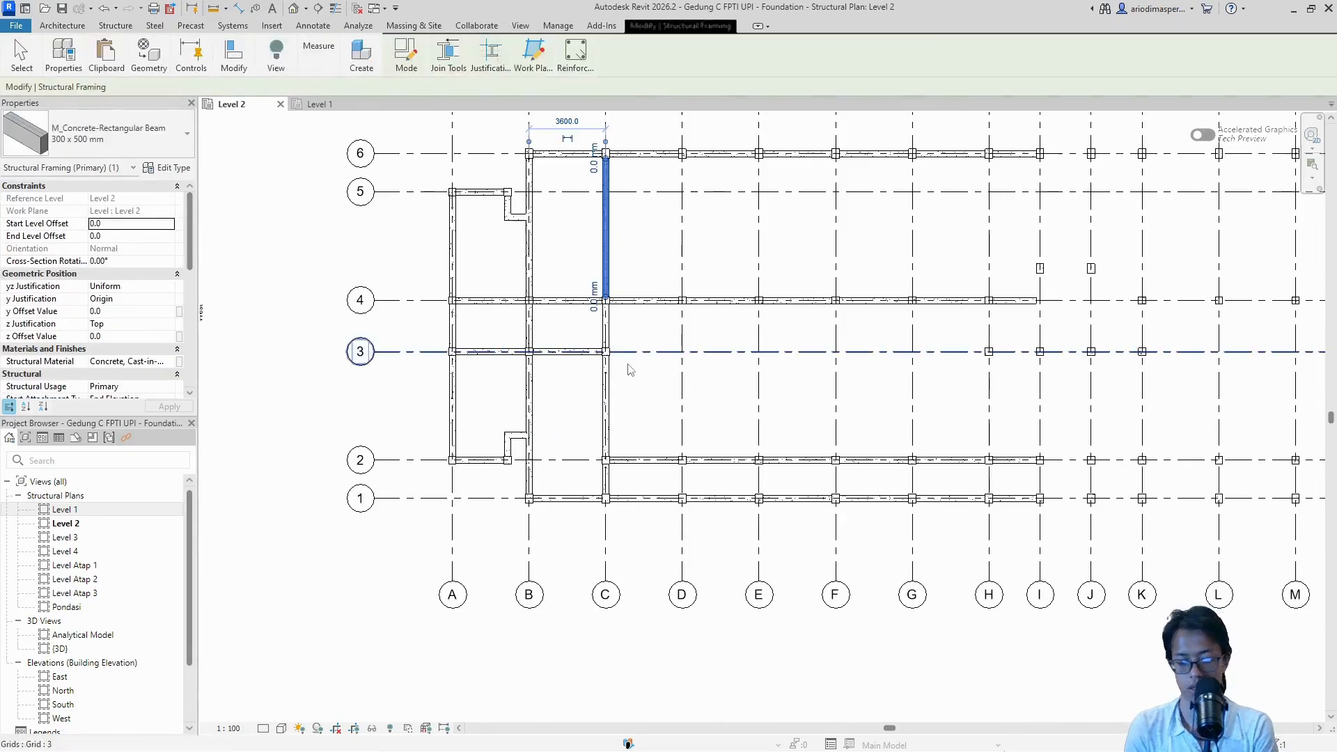
pyautogui.keyDown('ctrl'); pyautogui.click(606, 402); pyautogui.keyUp('ctrl')
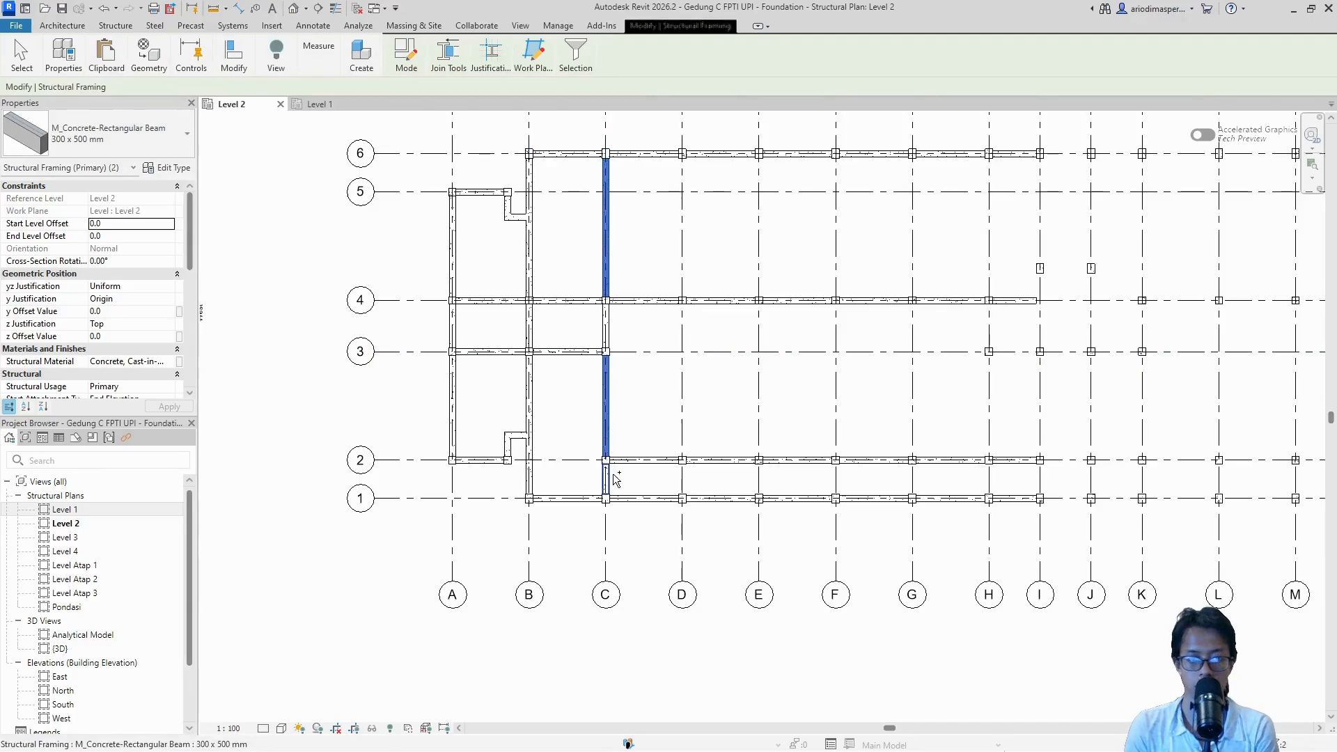
pyautogui.press('c')
pyautogui.press('o')
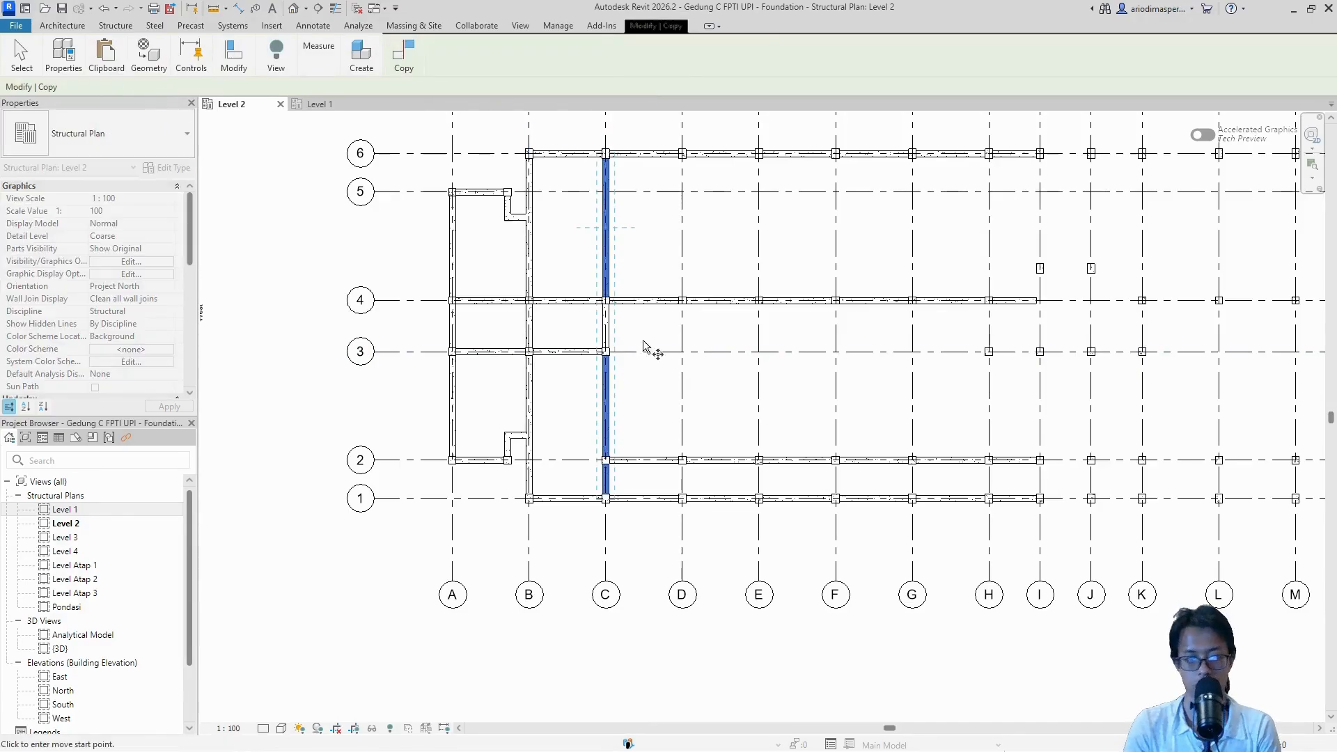
pyautogui.scroll(4, 610, 503)
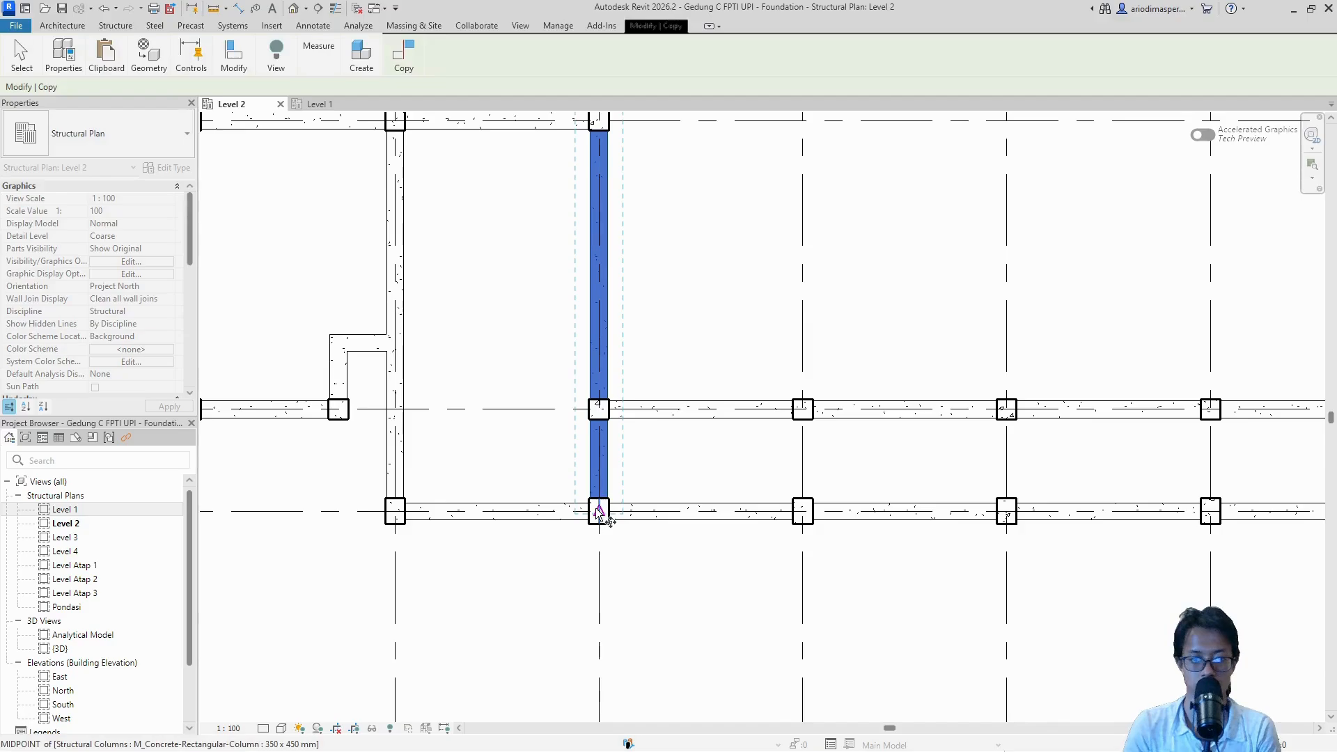
pyautogui.scroll(-3, 599, 513)
pyautogui.moveTo(600, 268); pyautogui.dragTo(580, 485, button='middle')
pyautogui.scroll(2, 577, 311)
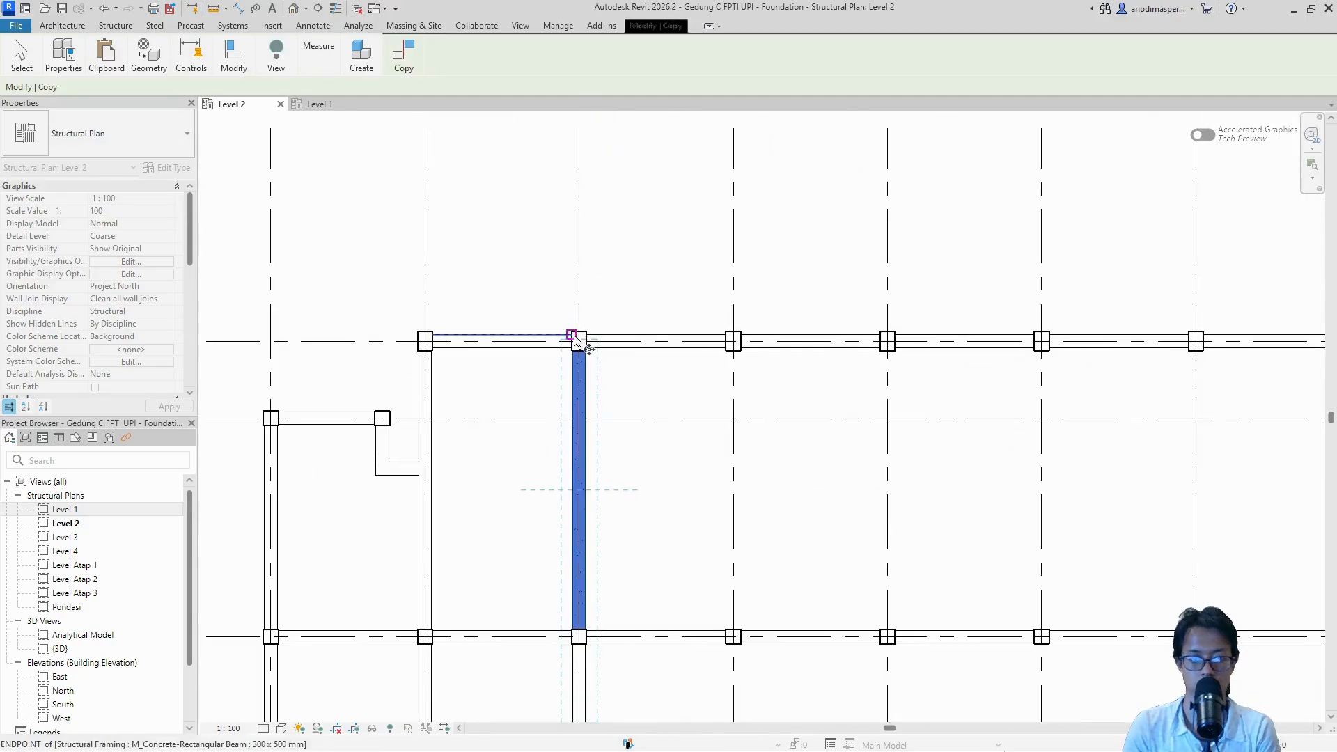
pyautogui.click(578, 340)
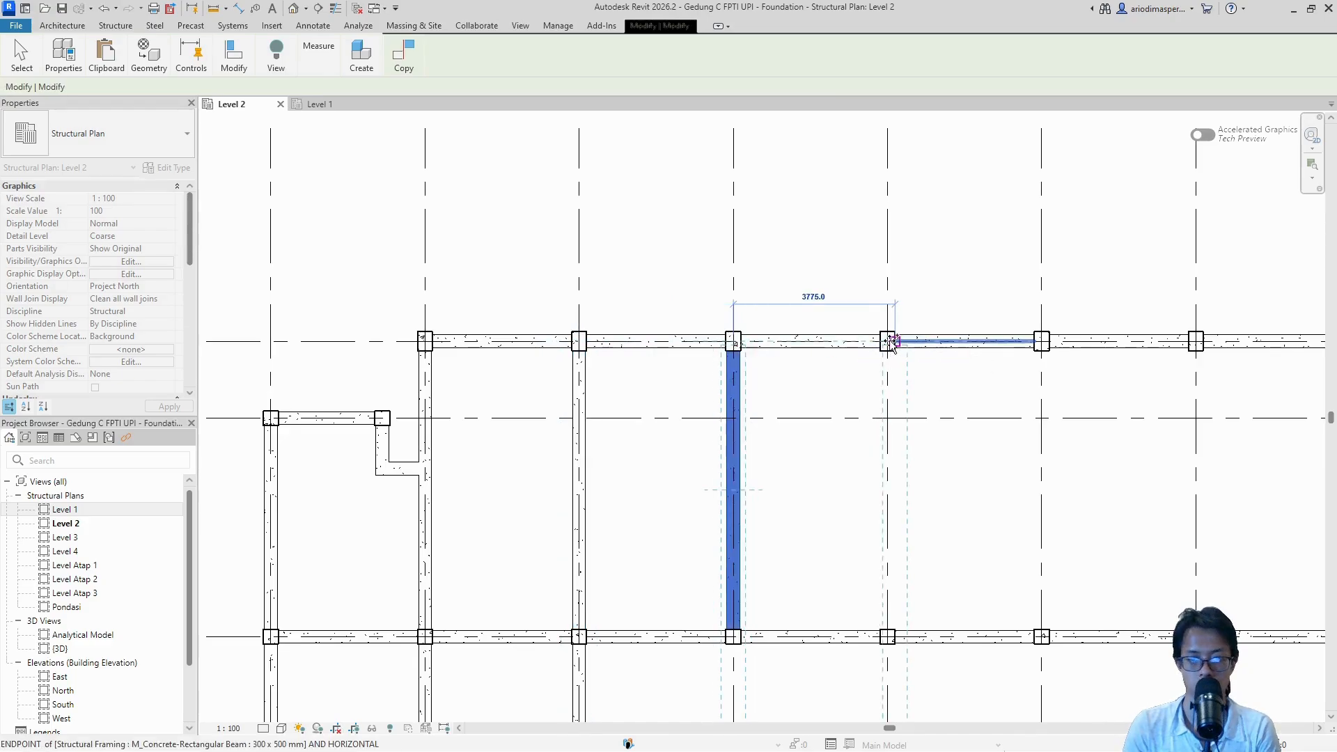
# Step: Continue copying the same set of vertical beams to grids E, F, G and H, aligned to the grid 6 column midpoints
pyautogui.moveTo(866, 383); pyautogui.dragTo(621, 388, button='middle')
pyautogui.scroll(1, 621, 388)
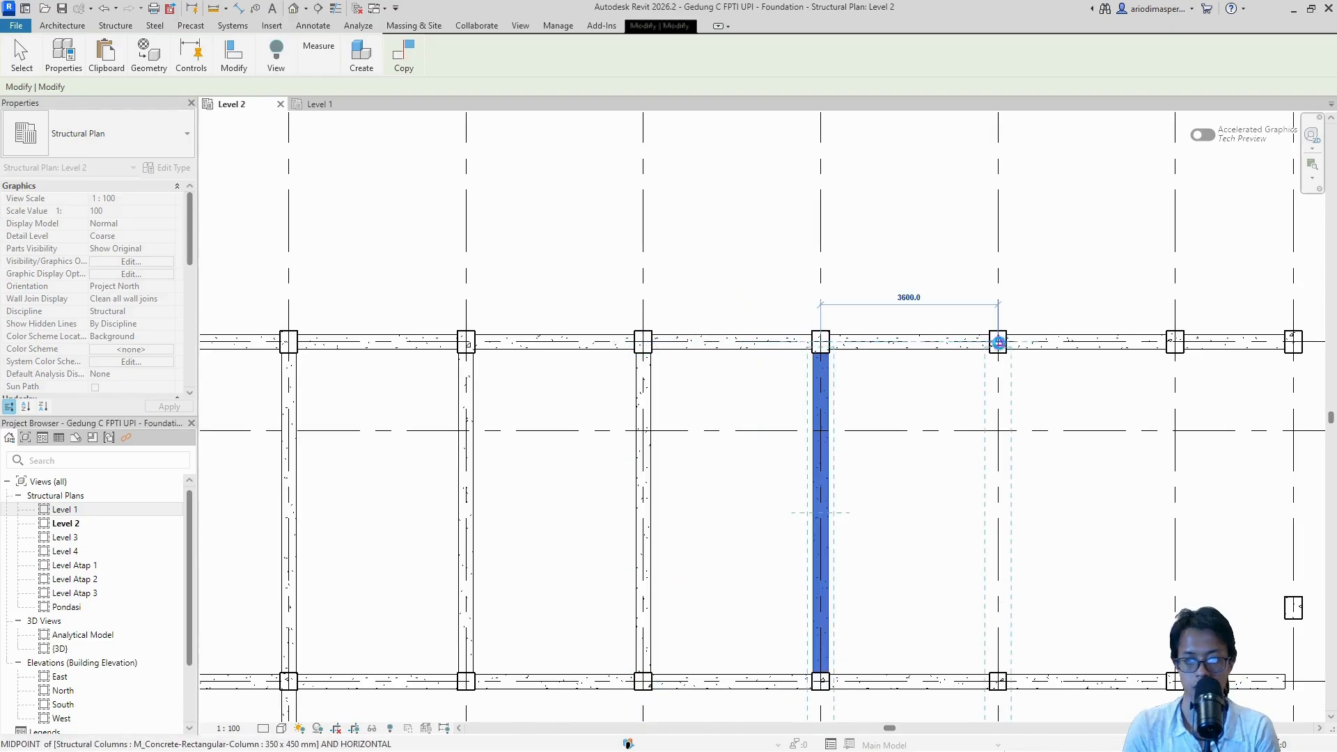
pyautogui.moveTo(858, 415); pyautogui.dragTo(518, 411, button='middle')
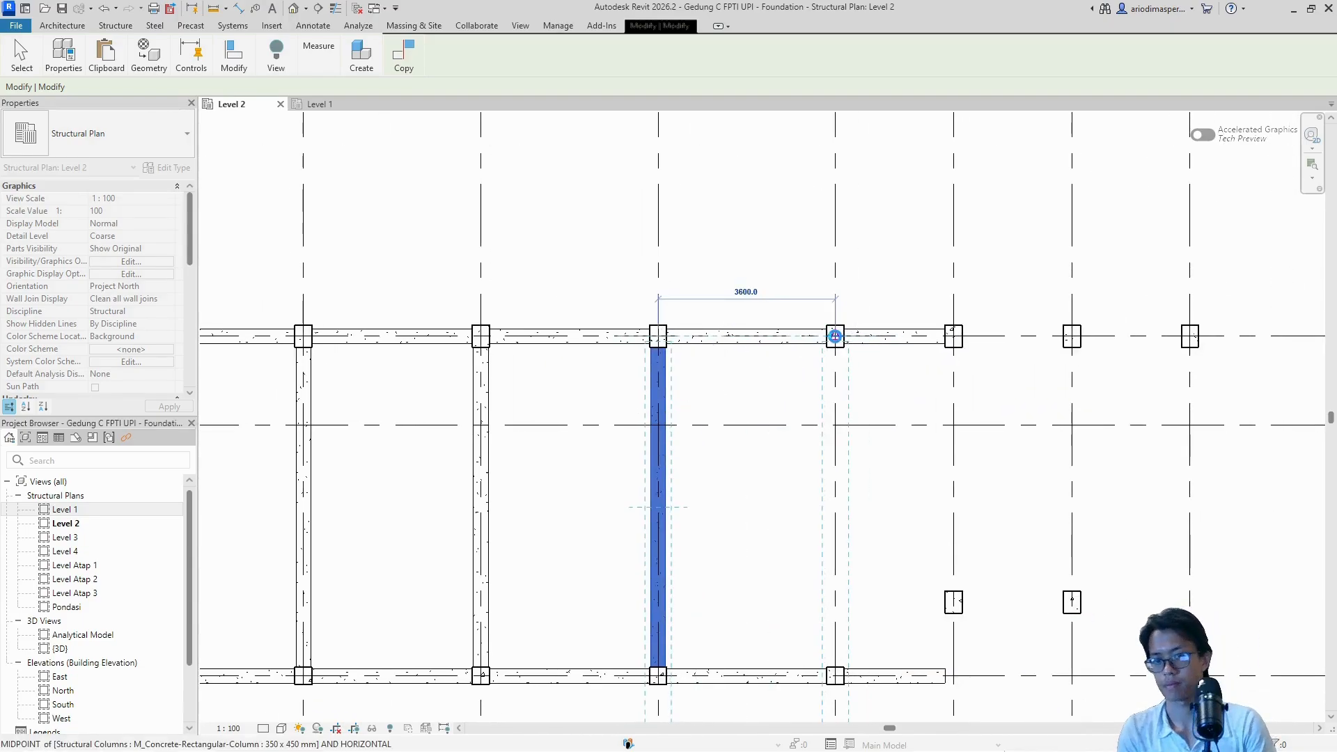
pyautogui.click(835, 336)
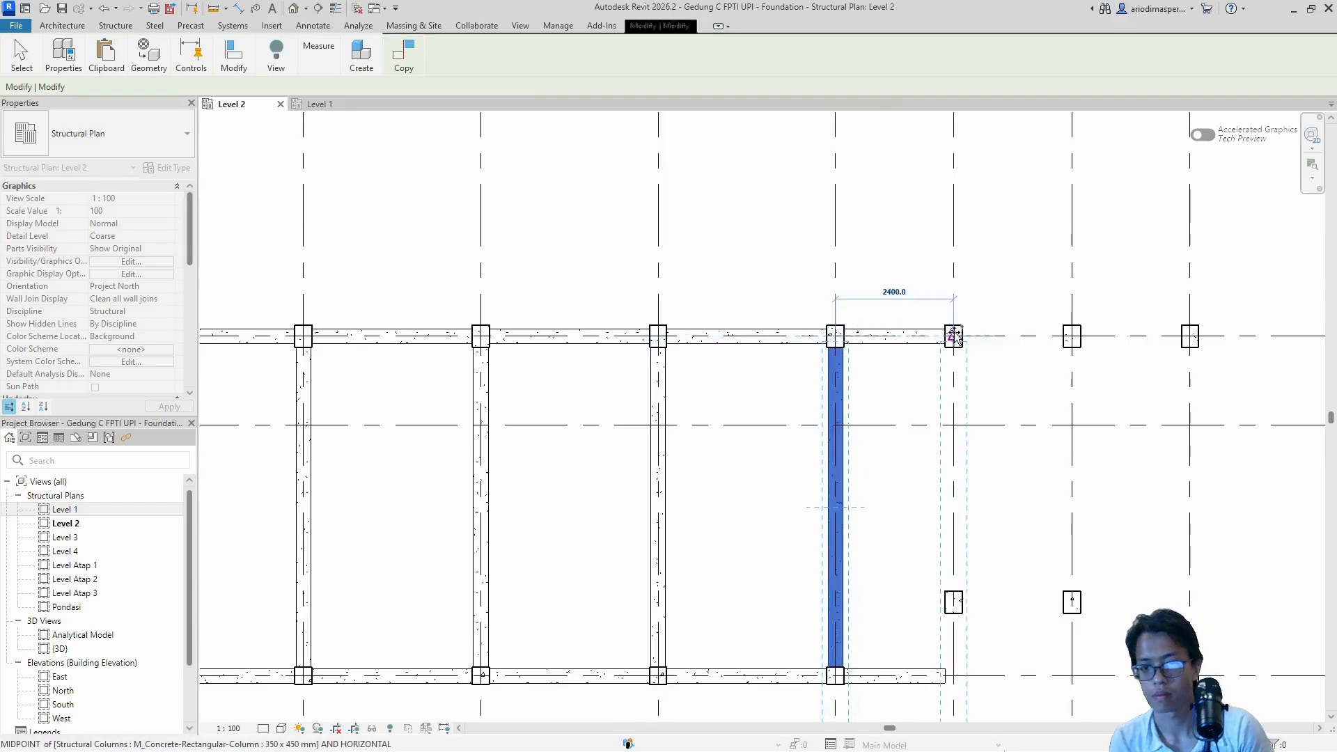
pyautogui.scroll(-3, 930, 394)
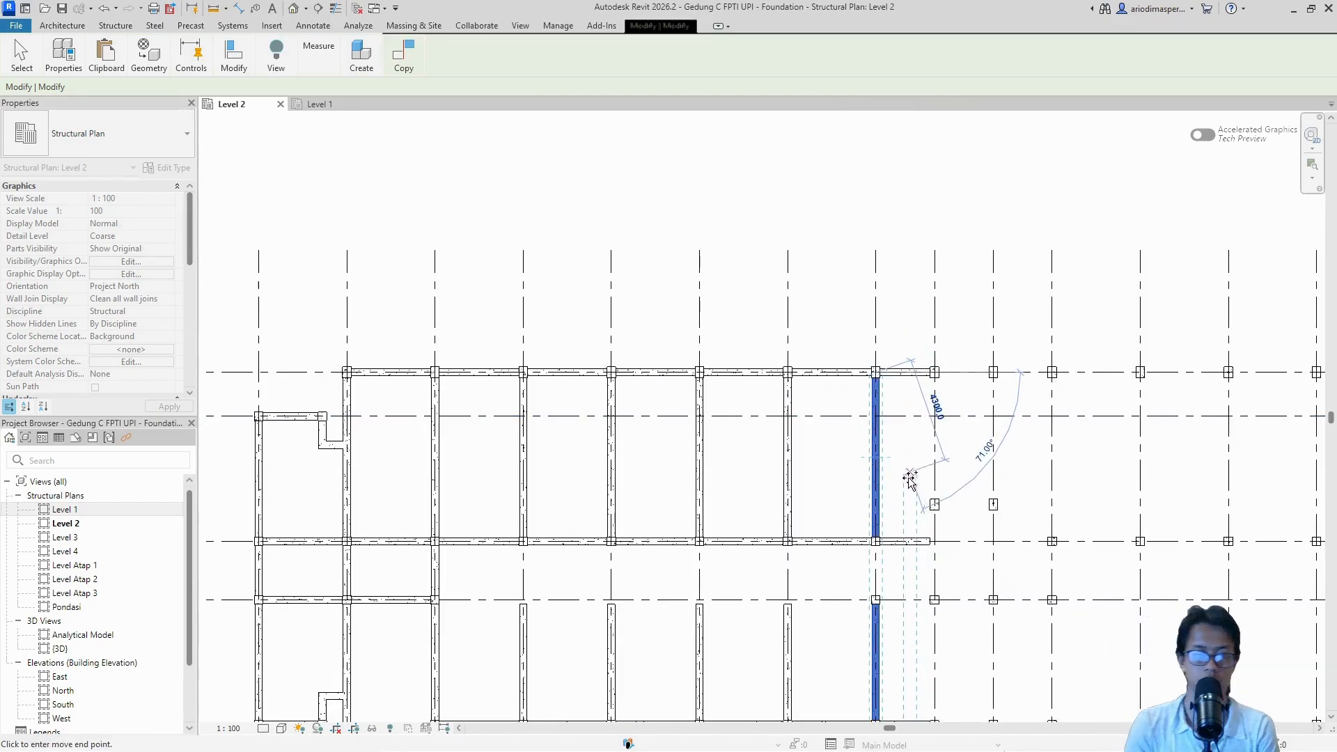
pyautogui.moveTo(898, 431); pyautogui.dragTo(897, 292, button='middle')
pyautogui.press('Escape')
pyautogui.press('Escape')
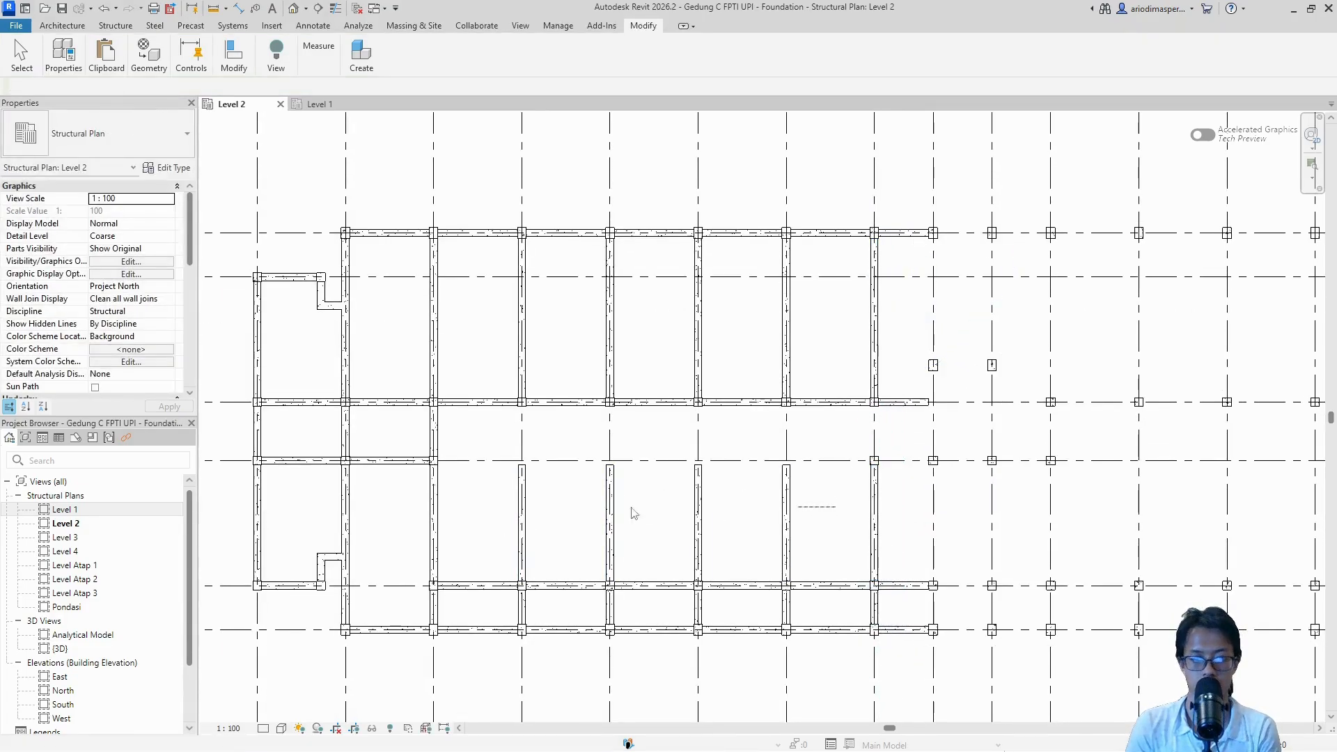
pyautogui.moveTo(633, 512); pyautogui.dragTo(781, 516)
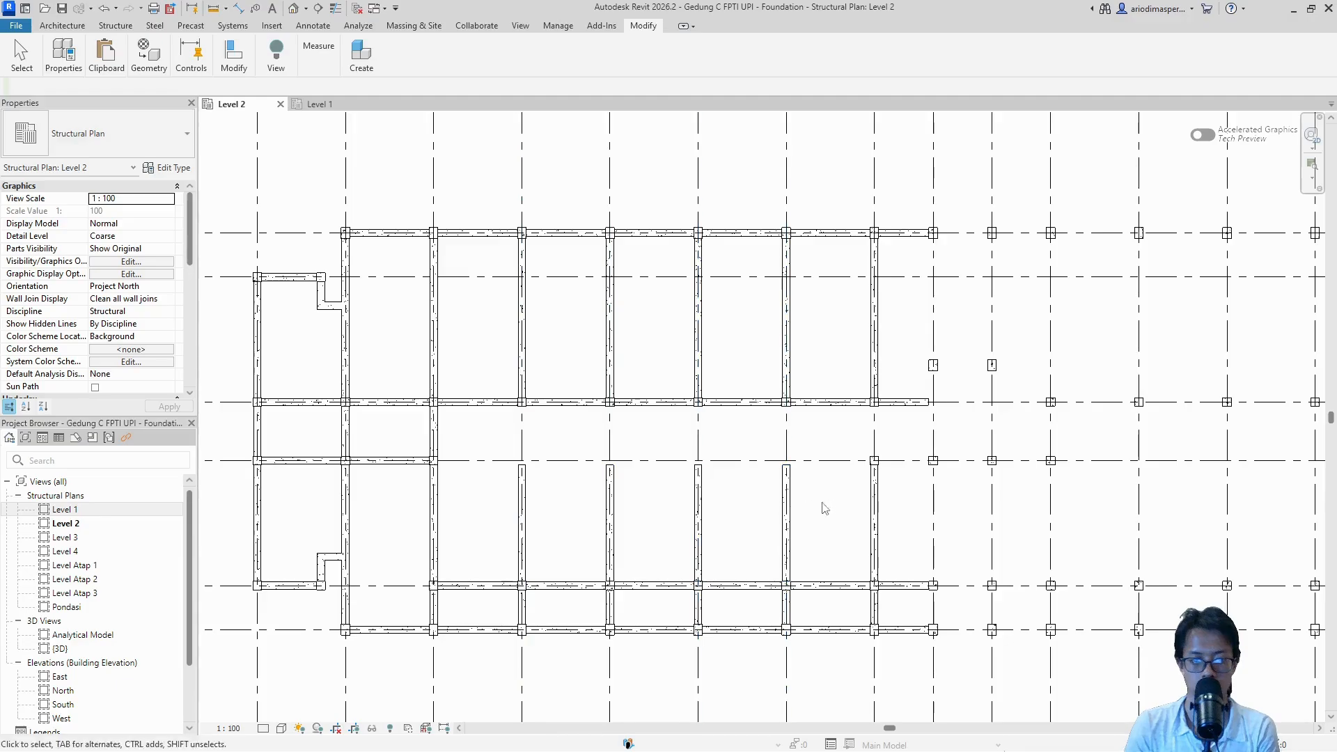
pyautogui.moveTo(564, 491); pyautogui.dragTo(816, 610)
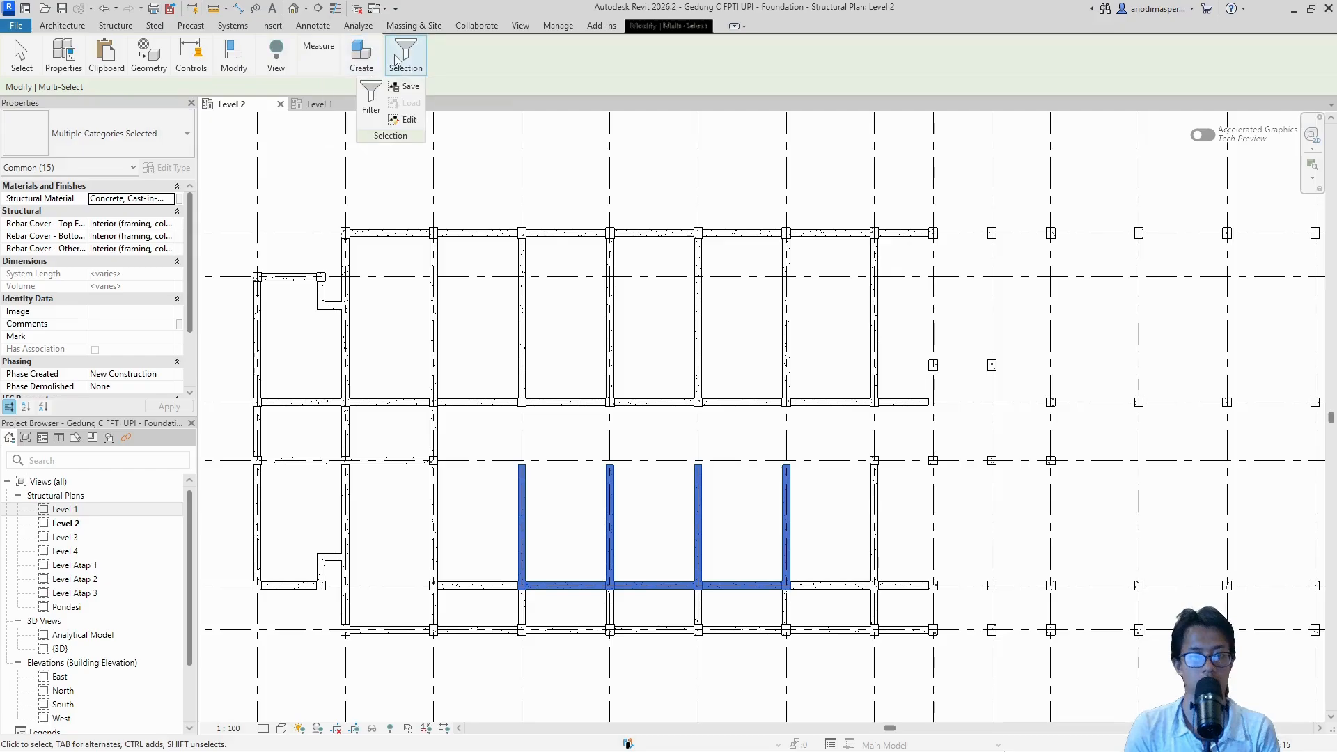
pyautogui.click(508, 489)
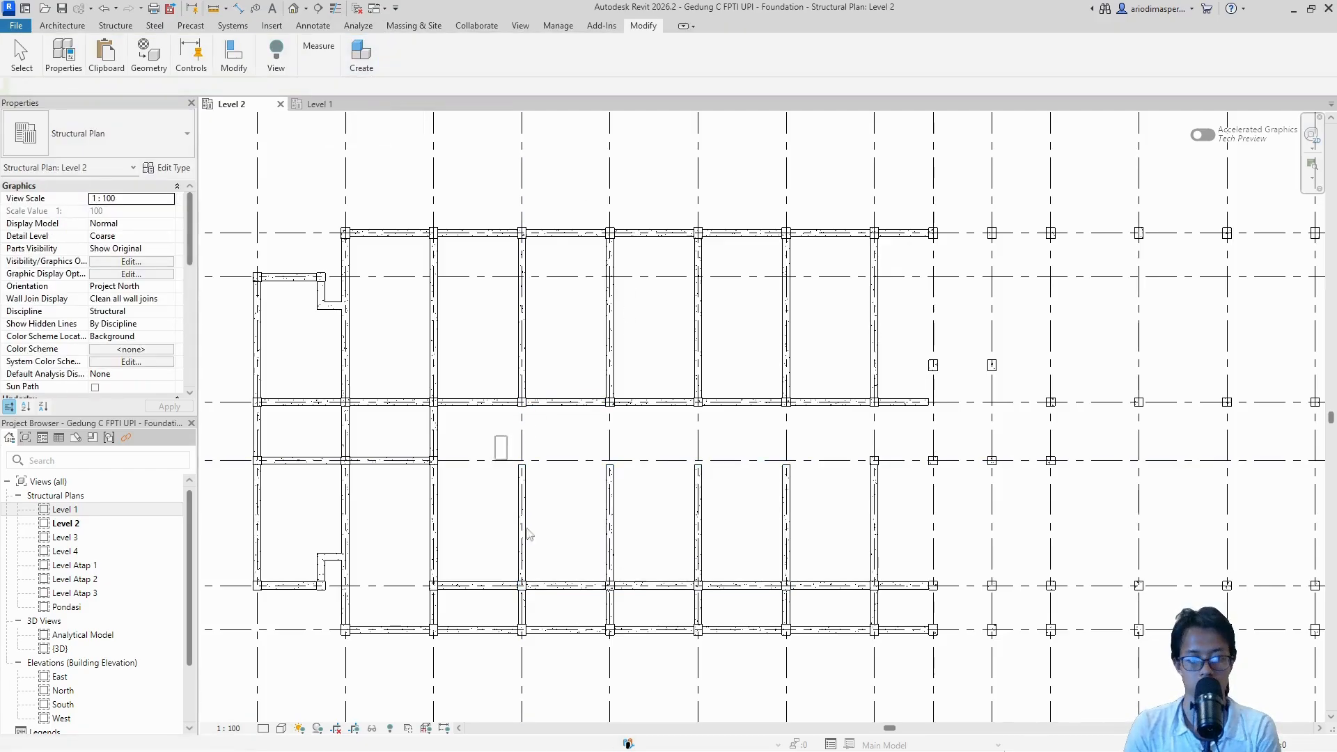
pyautogui.moveTo(527, 533); pyautogui.dragTo(543, 598)
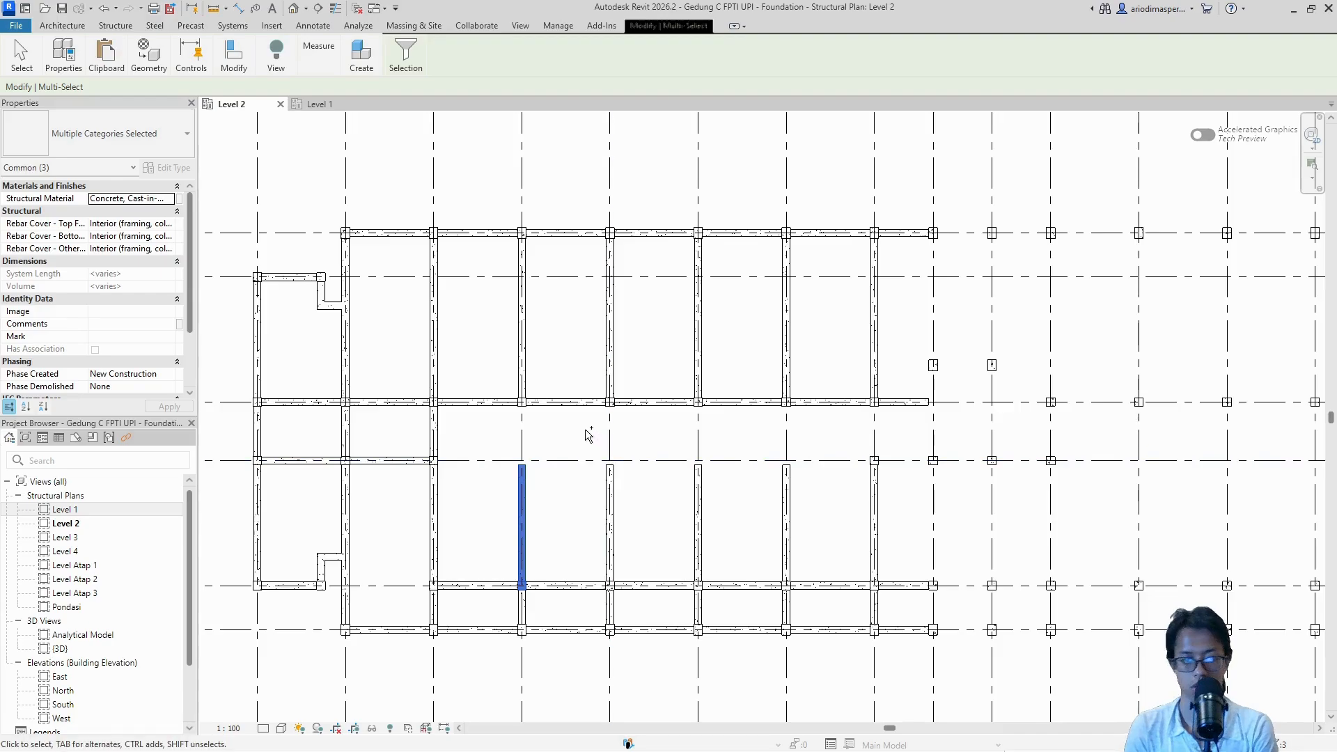
pyautogui.keyDown('ctrl'); pyautogui.moveTo(638, 596); pyautogui.dragTo(651, 644); pyautogui.keyUp('ctrl')
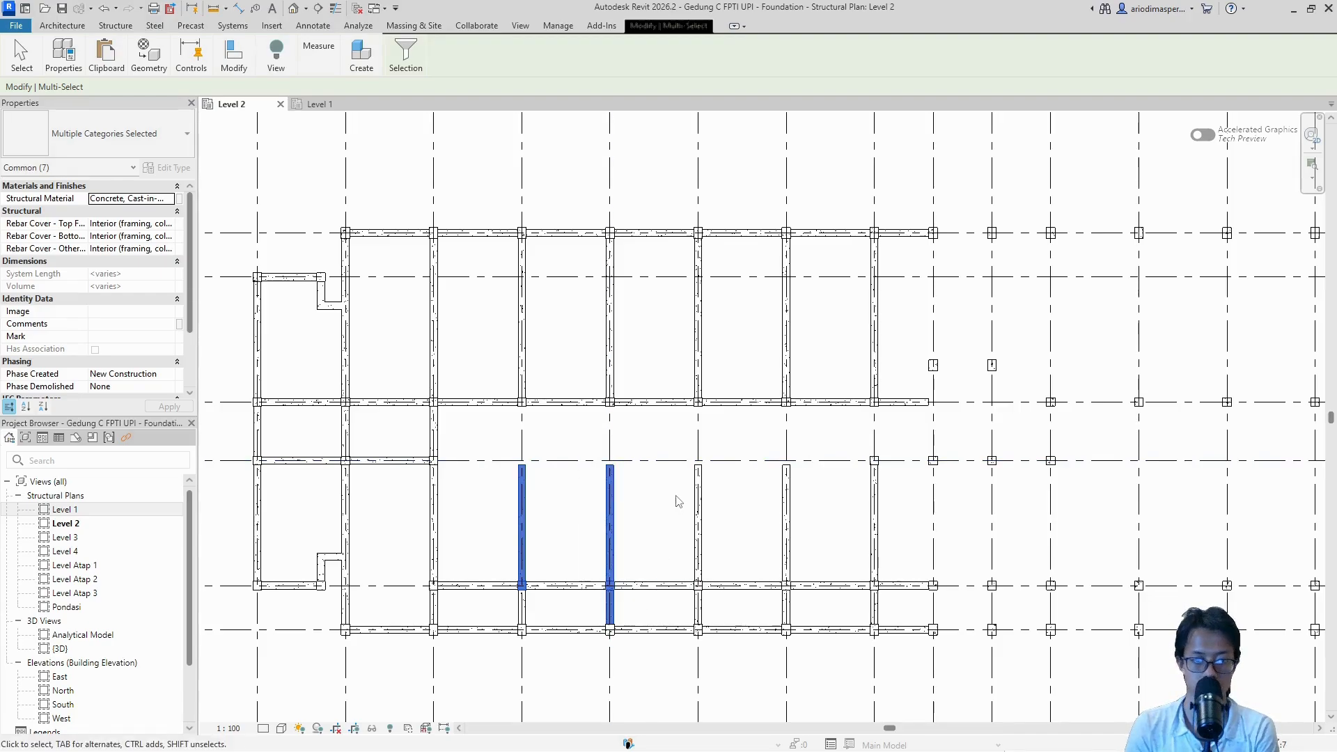
pyautogui.click(612, 606)
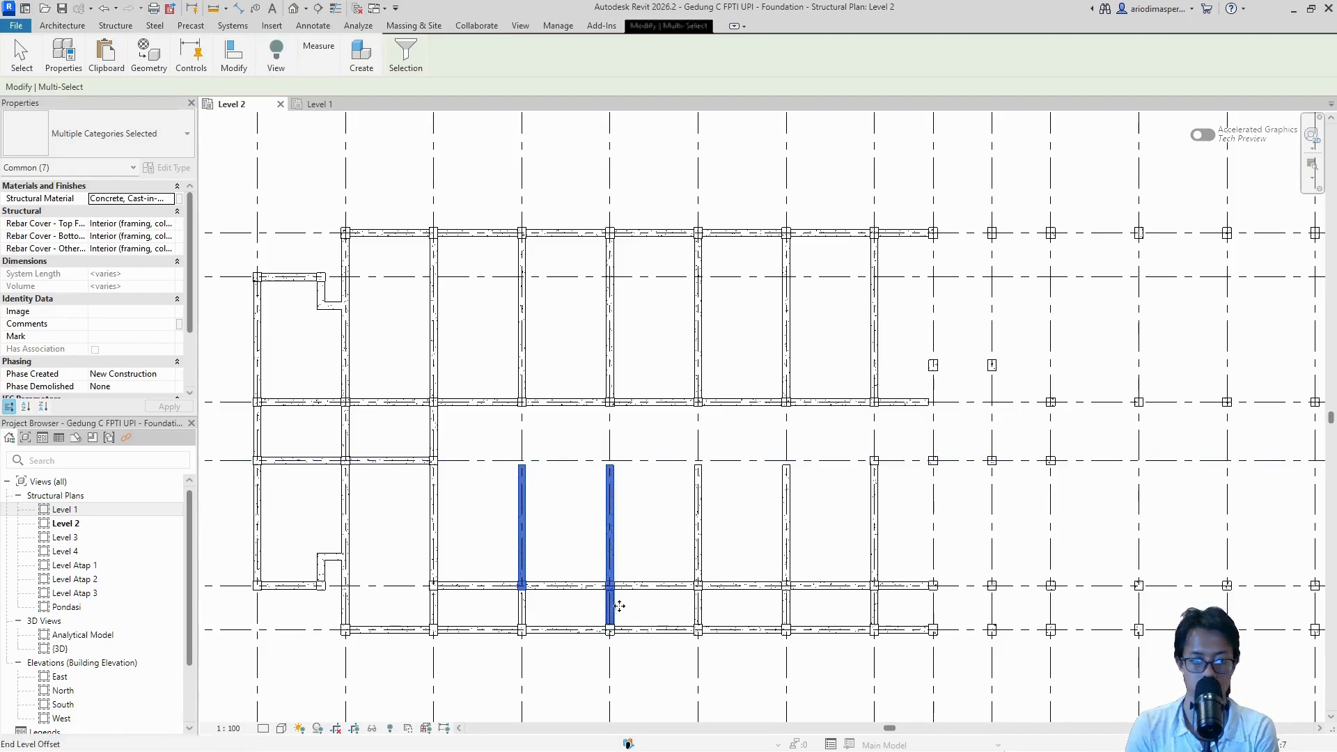
pyautogui.click(589, 517)
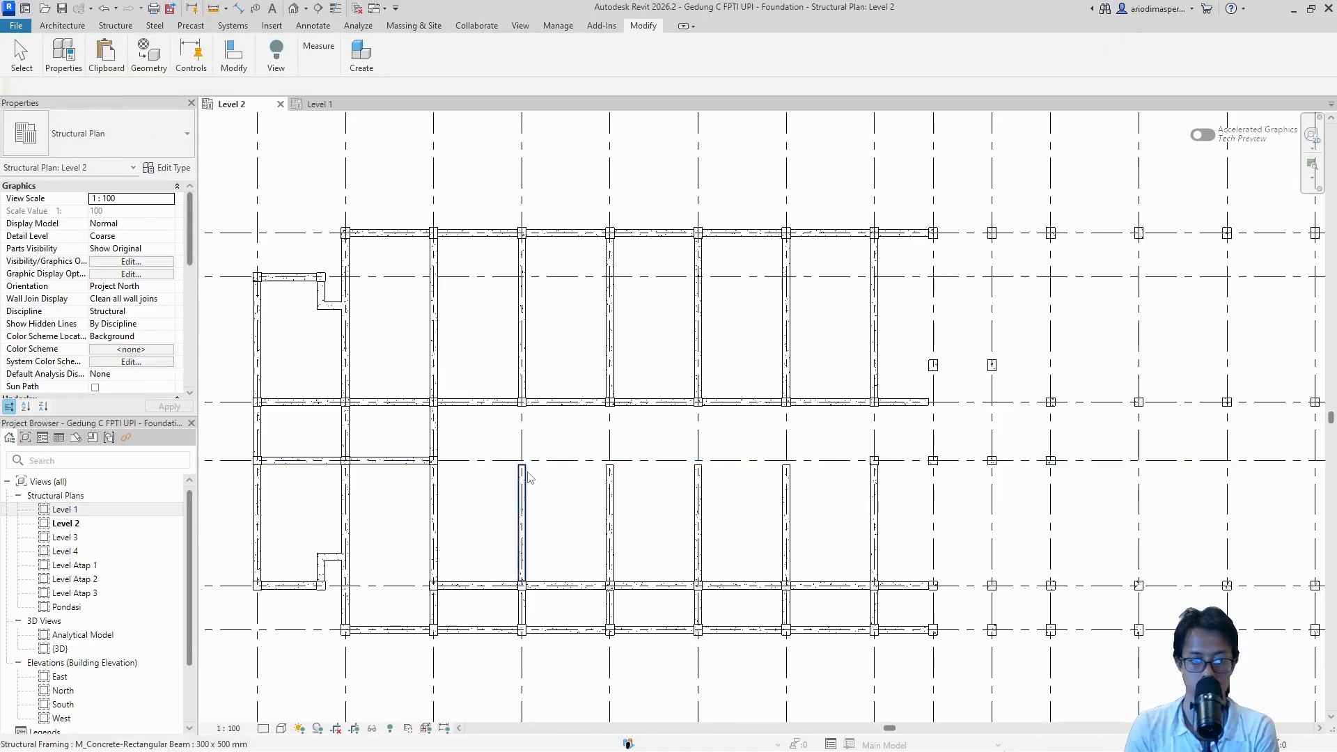
# Step: Try to extend the four beams on grids D to G above grid 2 to the grid 4 columns together, and undo it
pyautogui.click(523, 480)
pyautogui.keyDown('ctrl'); pyautogui.click(610, 487); pyautogui.keyUp('ctrl')
pyautogui.keyDown('ctrl'); pyautogui.click(698, 487); pyautogui.keyUp('ctrl')
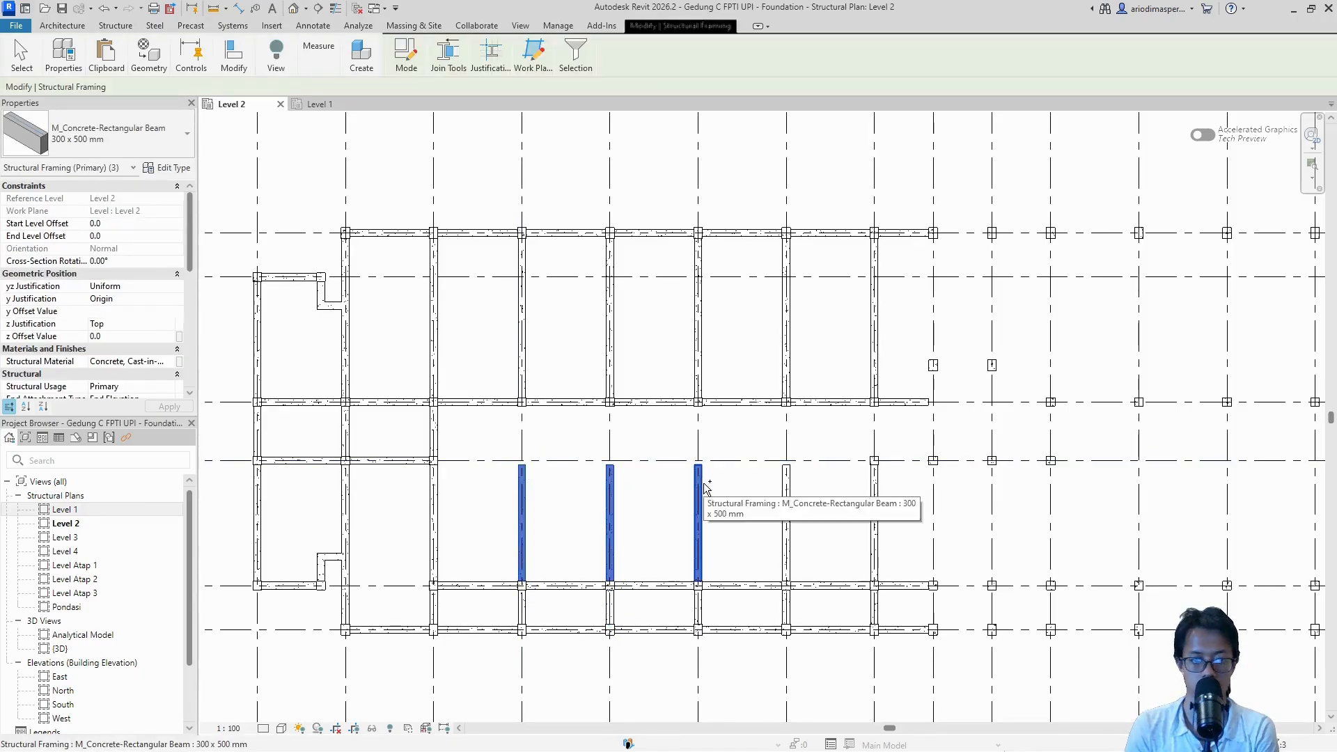
pyautogui.keyDown('ctrl'); pyautogui.click(787, 494); pyautogui.keyUp('ctrl')
pyautogui.scroll(5, 522, 470)
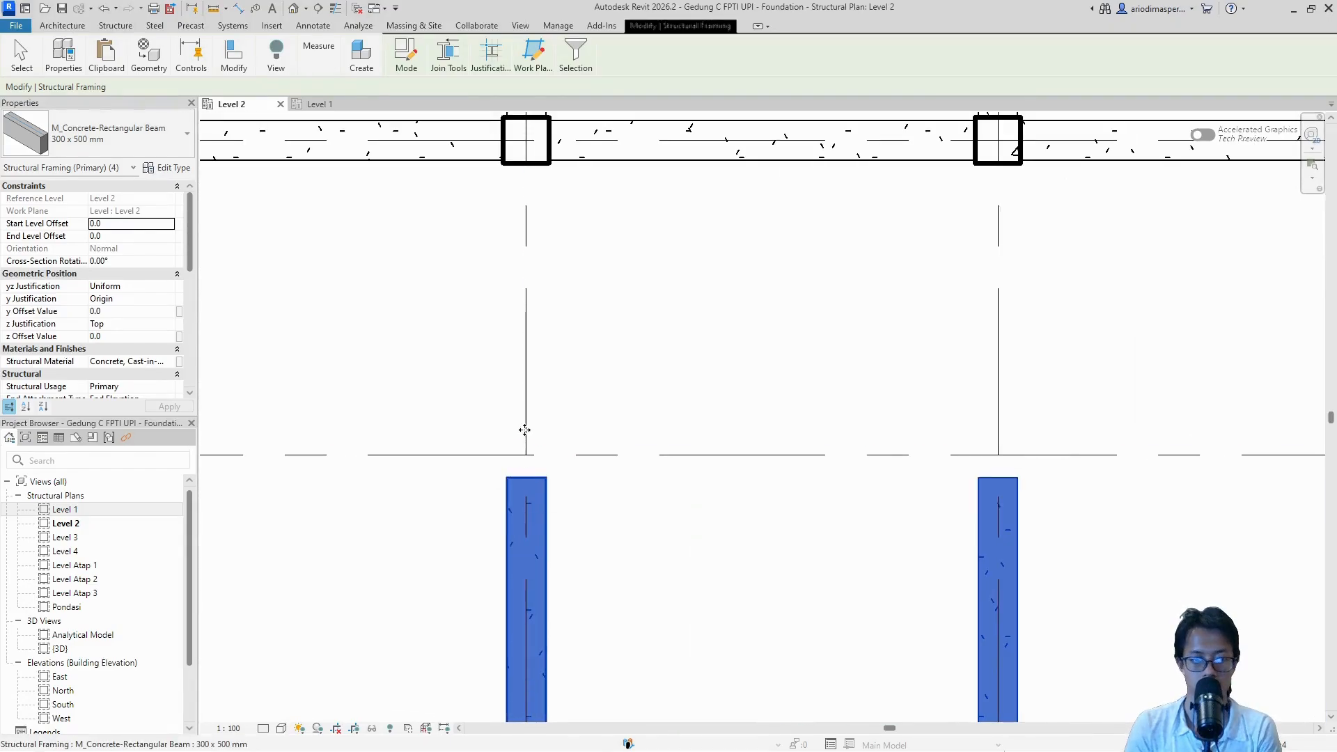
pyautogui.moveTo(524, 430); pyautogui.dragTo(523, 346)
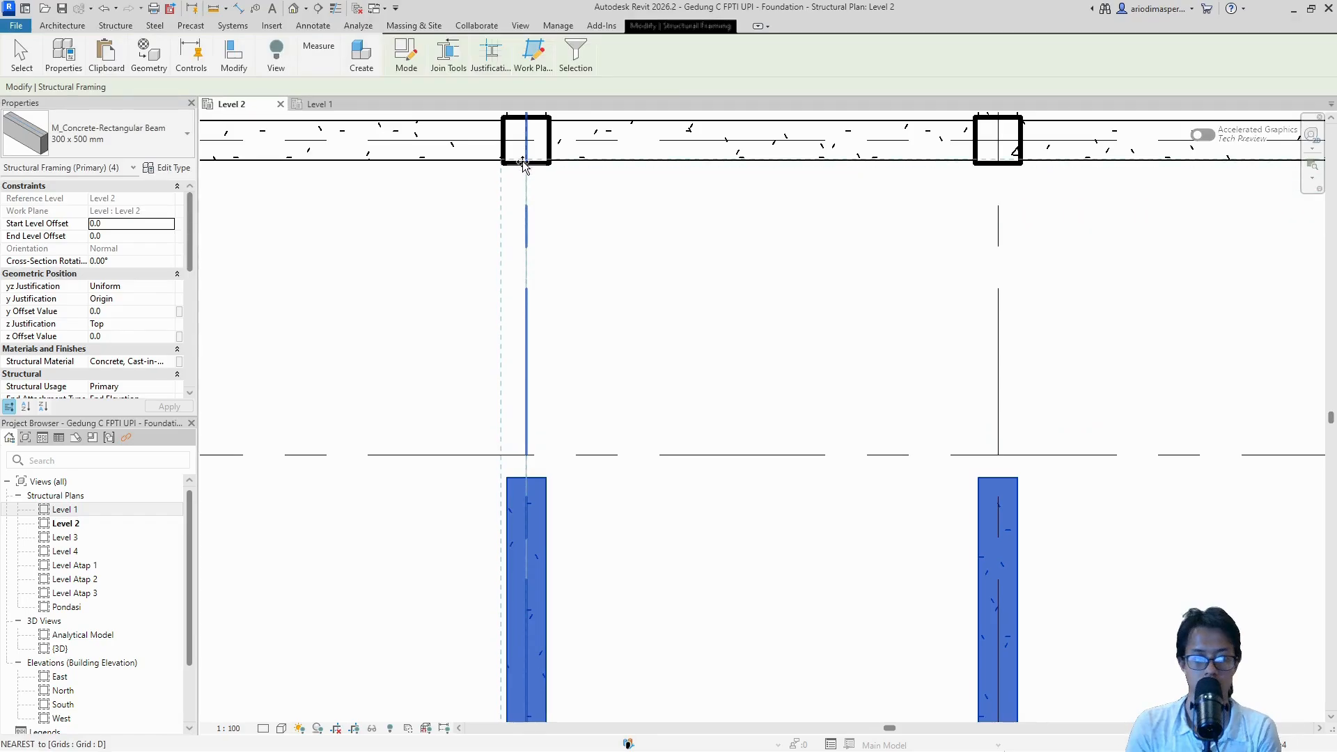
pyautogui.moveTo(524, 166); pyautogui.dragTo(521, 161)
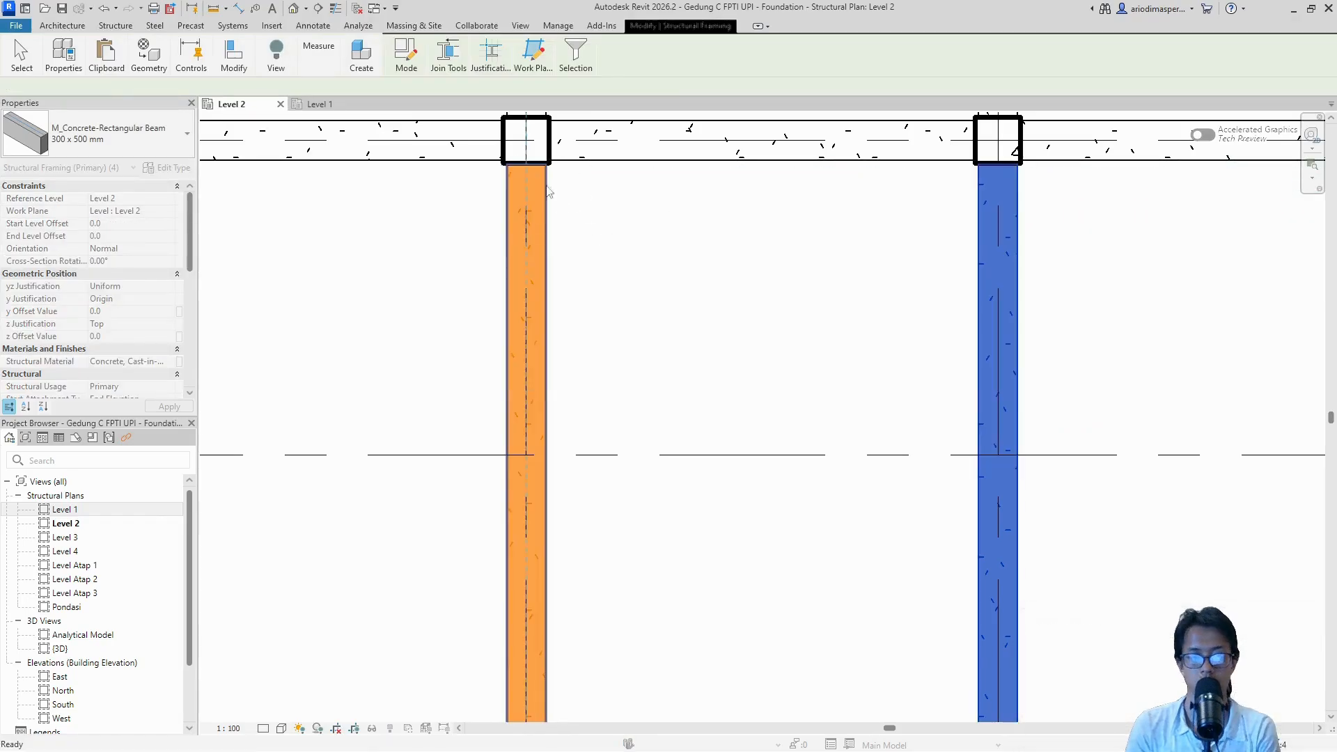
pyautogui.hotkey('ctrl', 'z')
# Step: Extend the upper end of the grid D beam from grid 3 to the bottom face of the grid 4 column
pyautogui.click(526, 485)
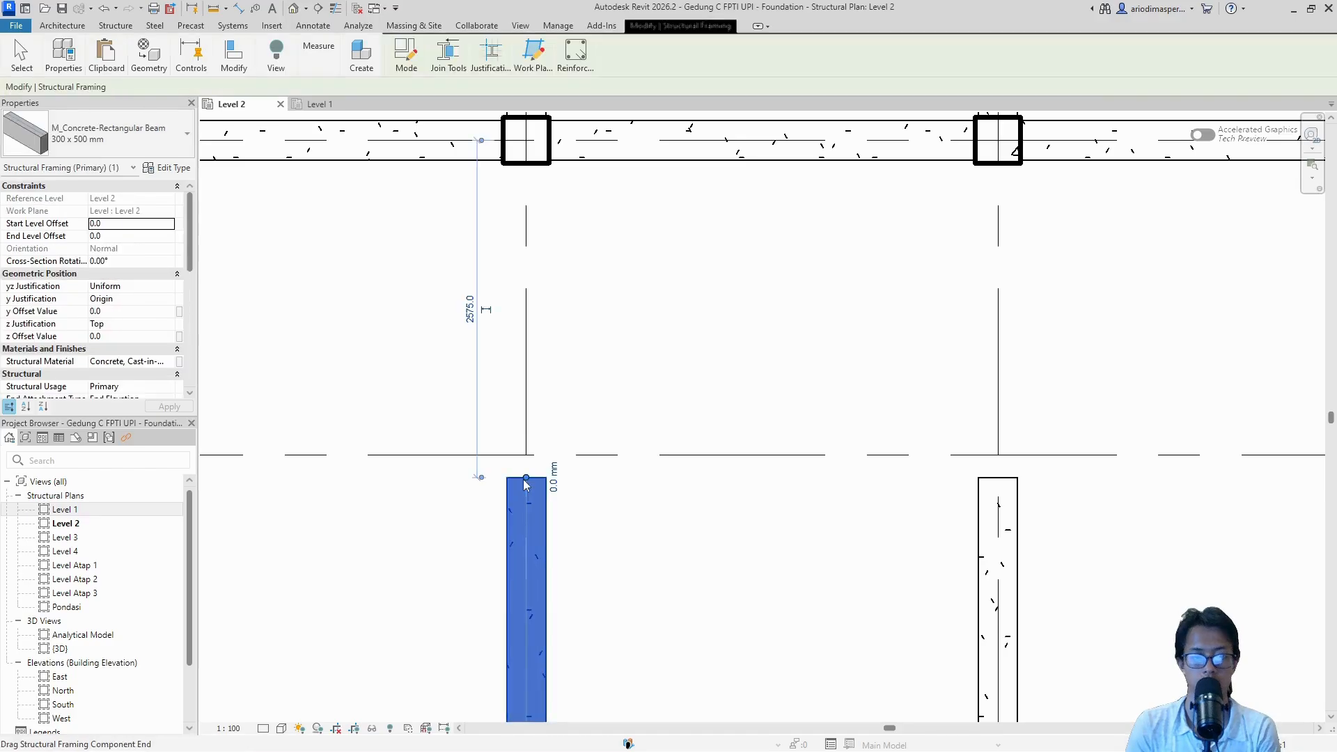
pyautogui.moveTo(527, 479); pyautogui.dragTo(526, 475)
pyautogui.moveTo(527, 200); pyautogui.dragTo(526, 165)
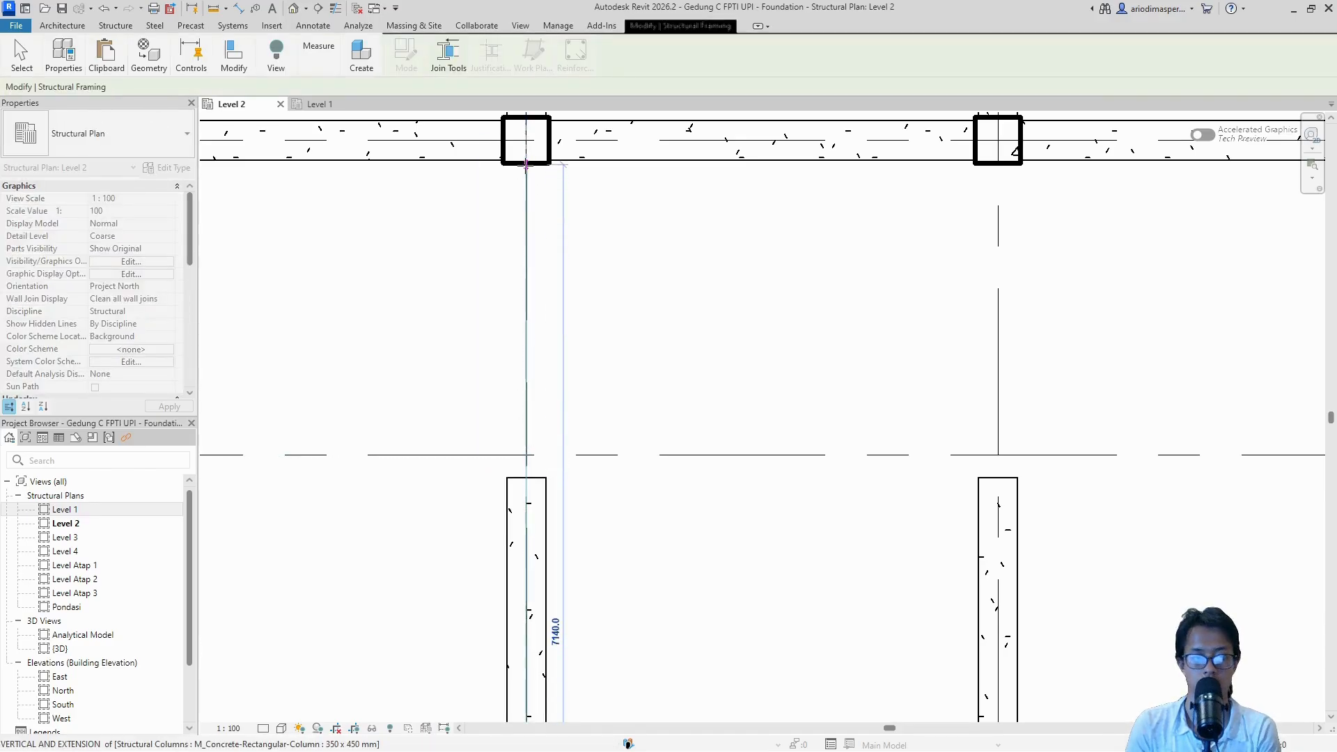
pyautogui.moveTo(533, 255); pyautogui.dragTo(533, 254)
pyautogui.scroll(-4, 533, 254)
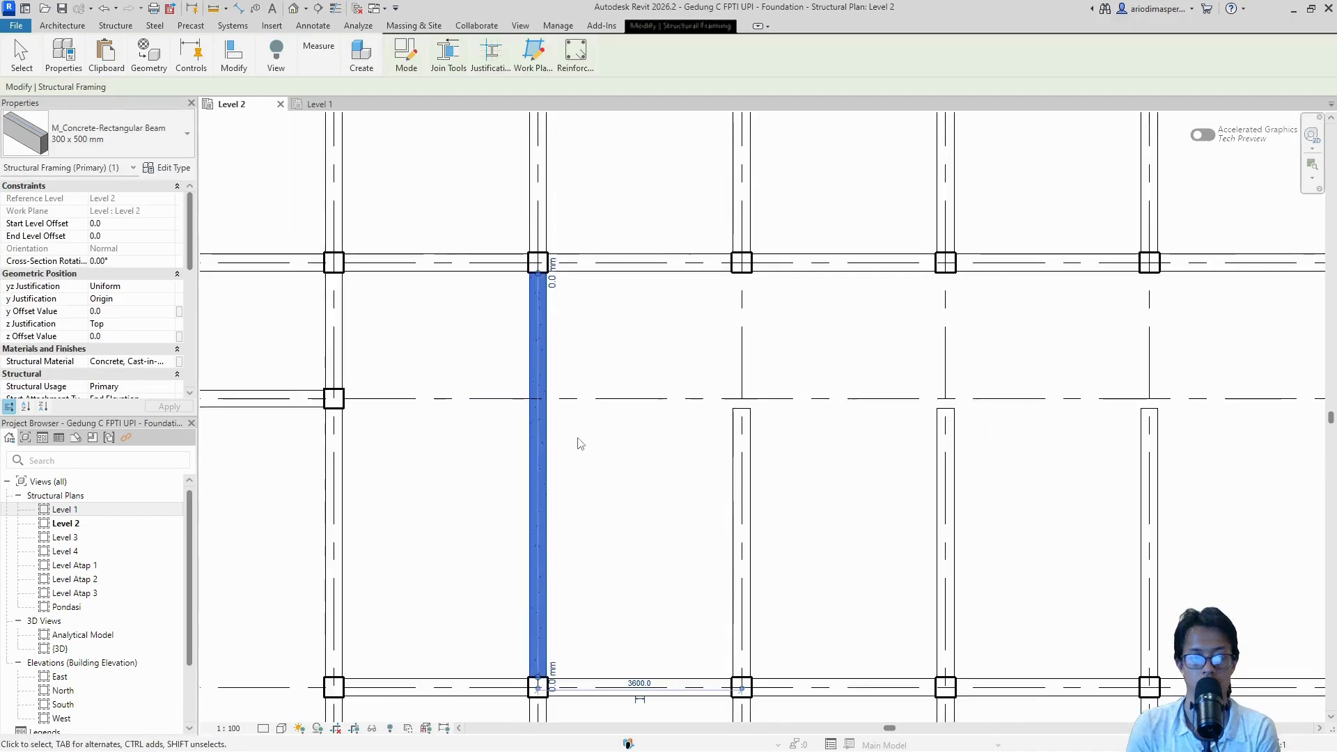
pyautogui.scroll(2, 546, 330)
pyautogui.scroll(8, 547, 334)
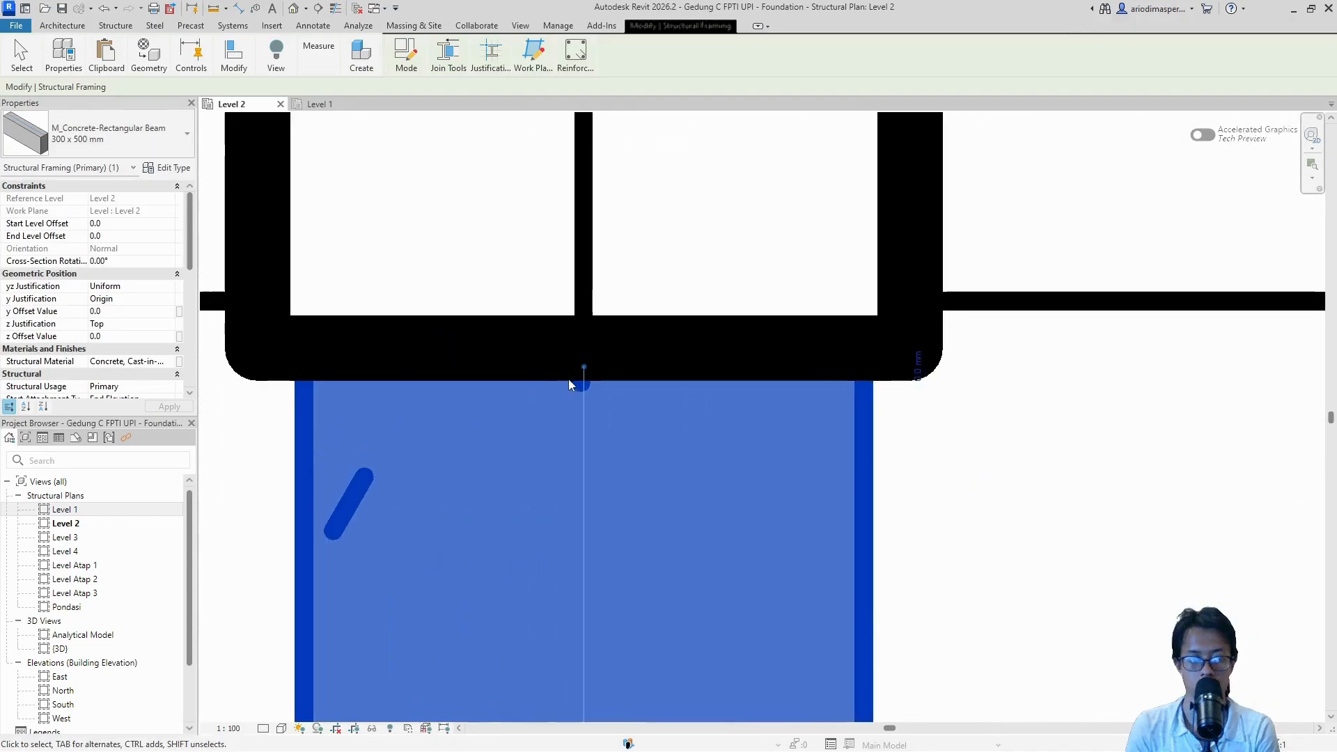
pyautogui.moveTo(585, 362); pyautogui.dragTo(586, 332)
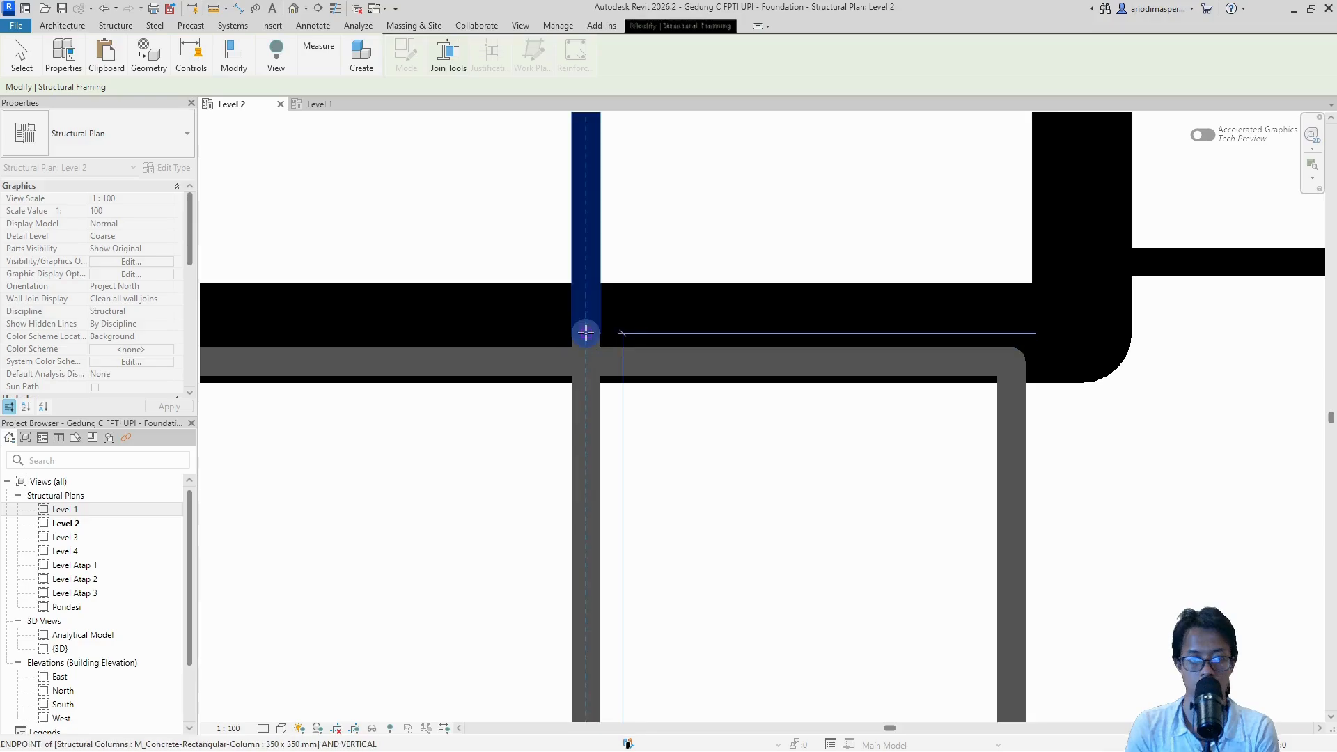
pyautogui.scroll(-15, 570, 433)
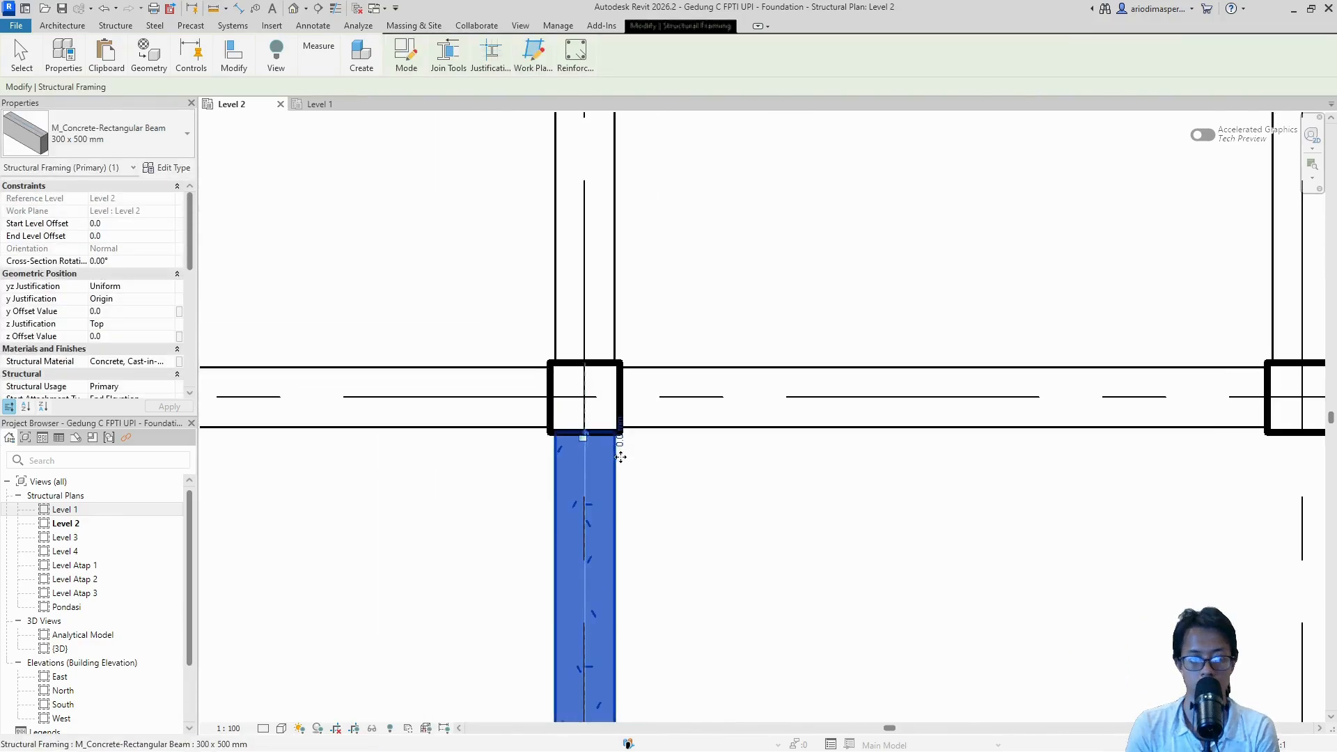
pyautogui.click(708, 528)
# Step: Delete the short beams on grids E, F and G between grids 3 and 2
pyautogui.moveTo(748, 489); pyautogui.dragTo(641, 357, button='middle')
pyautogui.click(907, 515)
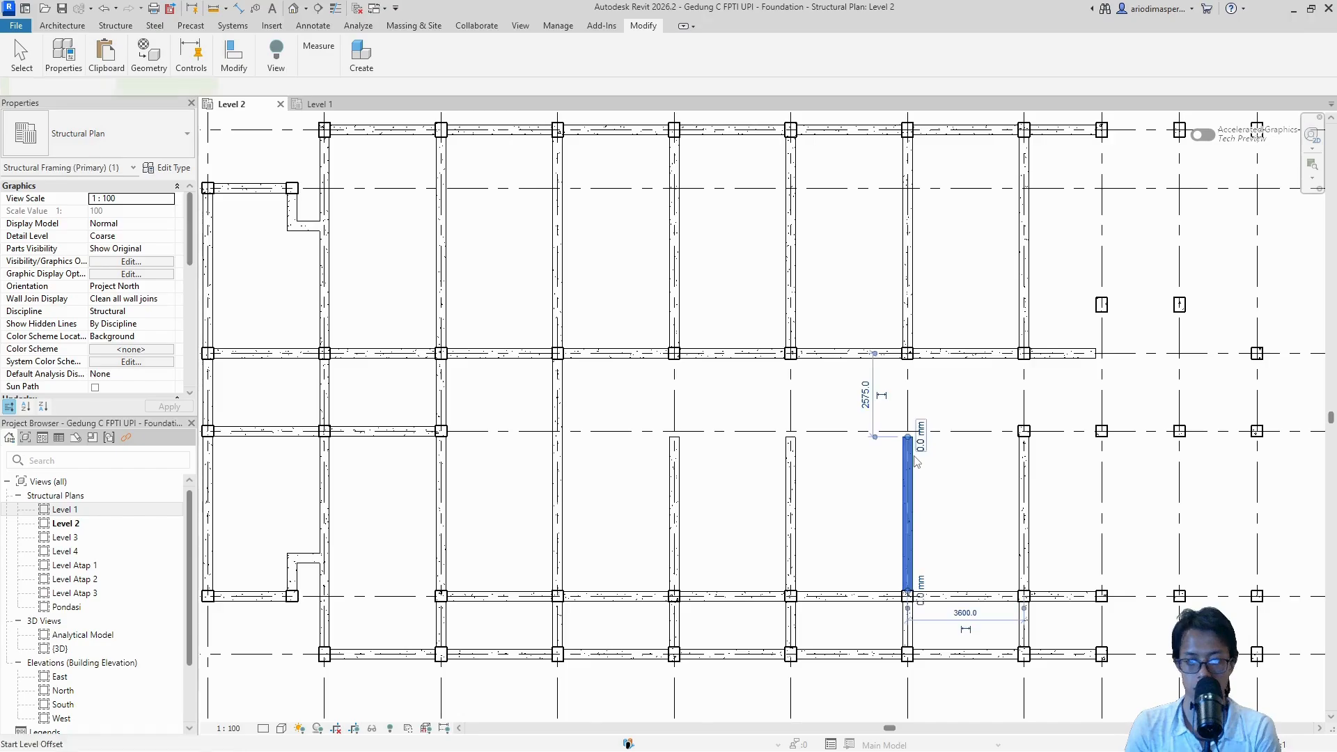
pyautogui.keyDown('ctrl'); pyautogui.click(797, 486); pyautogui.keyUp('ctrl')
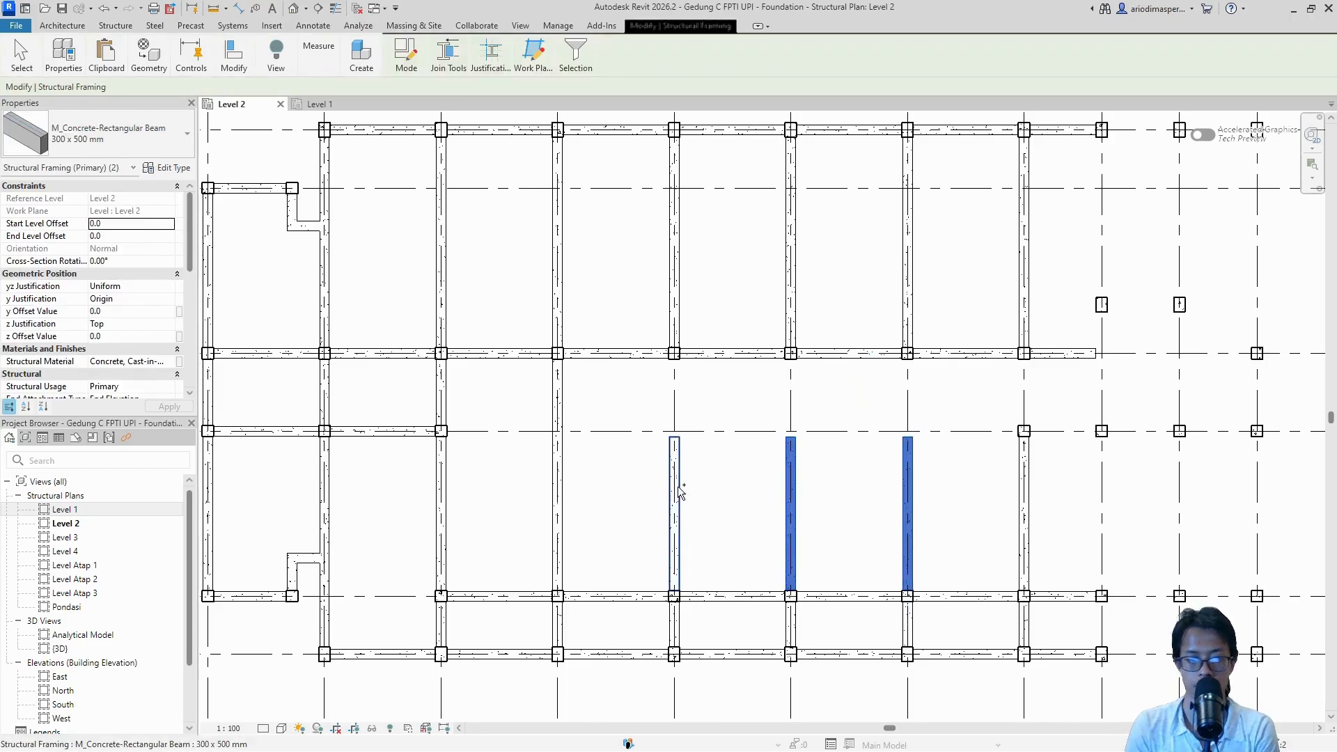
pyautogui.press('Delete')
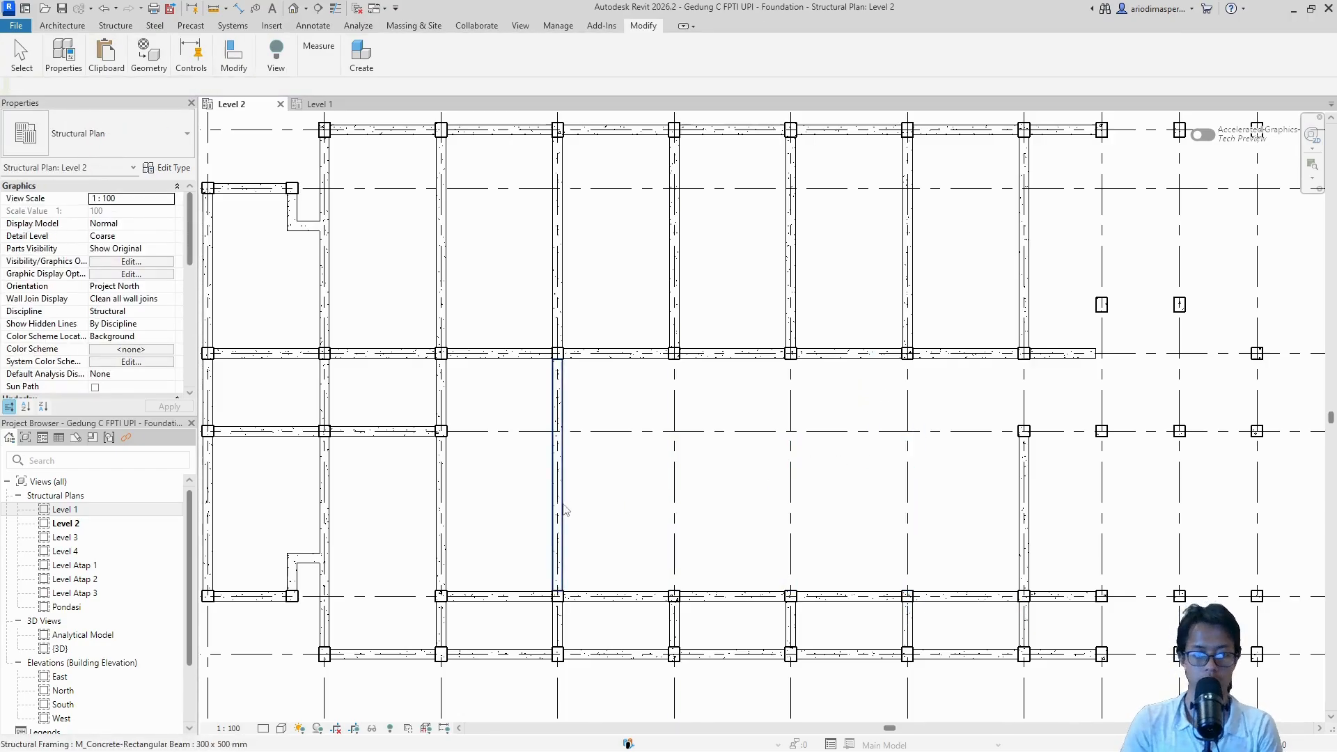
# Step: Copy the grid D beam spanning grids 4 to 2 from its grid 4 column midpoint to grids E, F and G
pyautogui.click(561, 505)
pyautogui.press('c')
pyautogui.press('o')
pyautogui.click(561, 503)
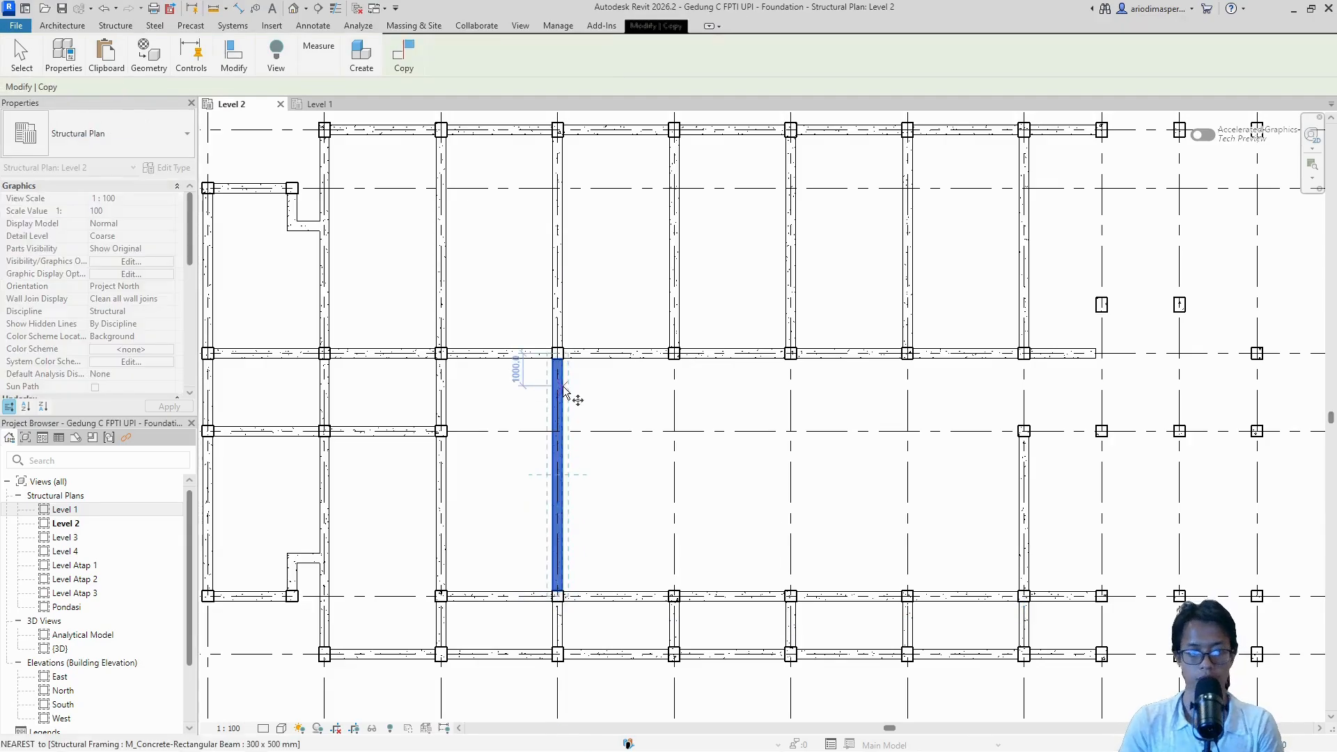
pyautogui.scroll(3, 555, 368)
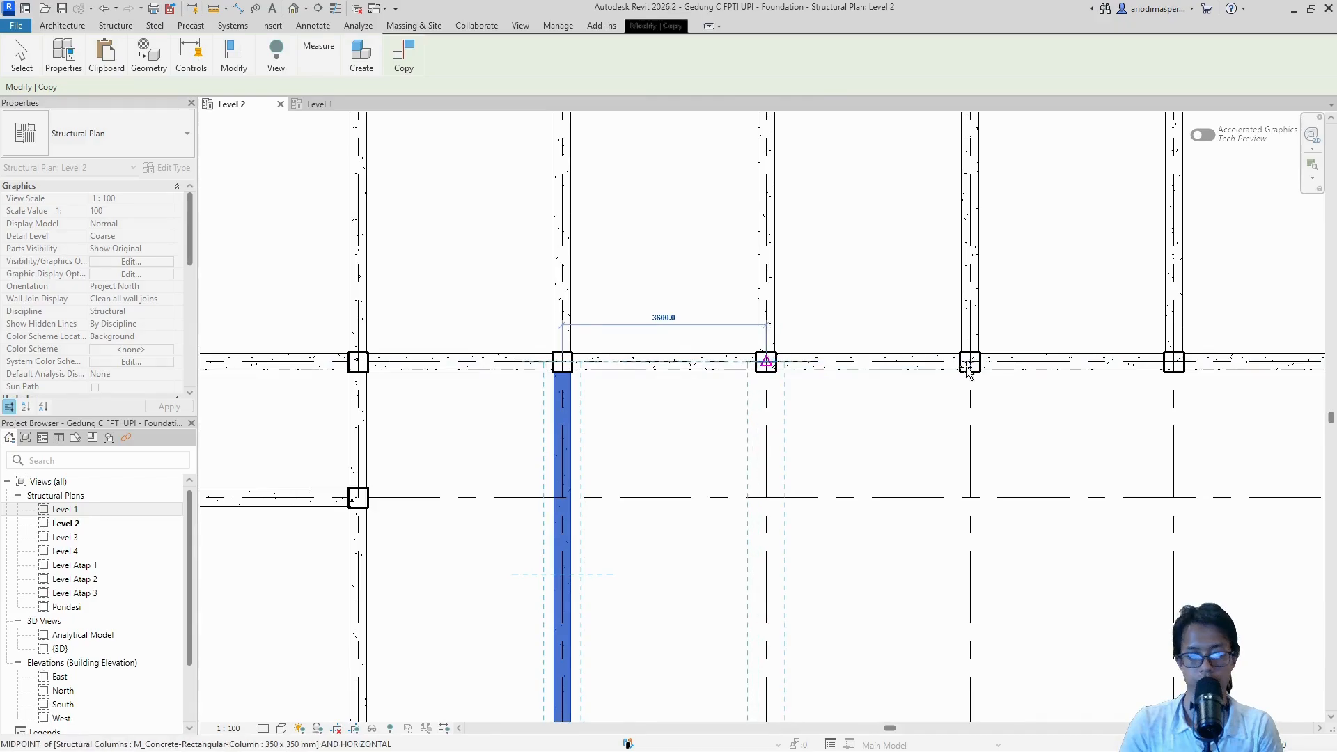
pyautogui.scroll(-1, 919, 407)
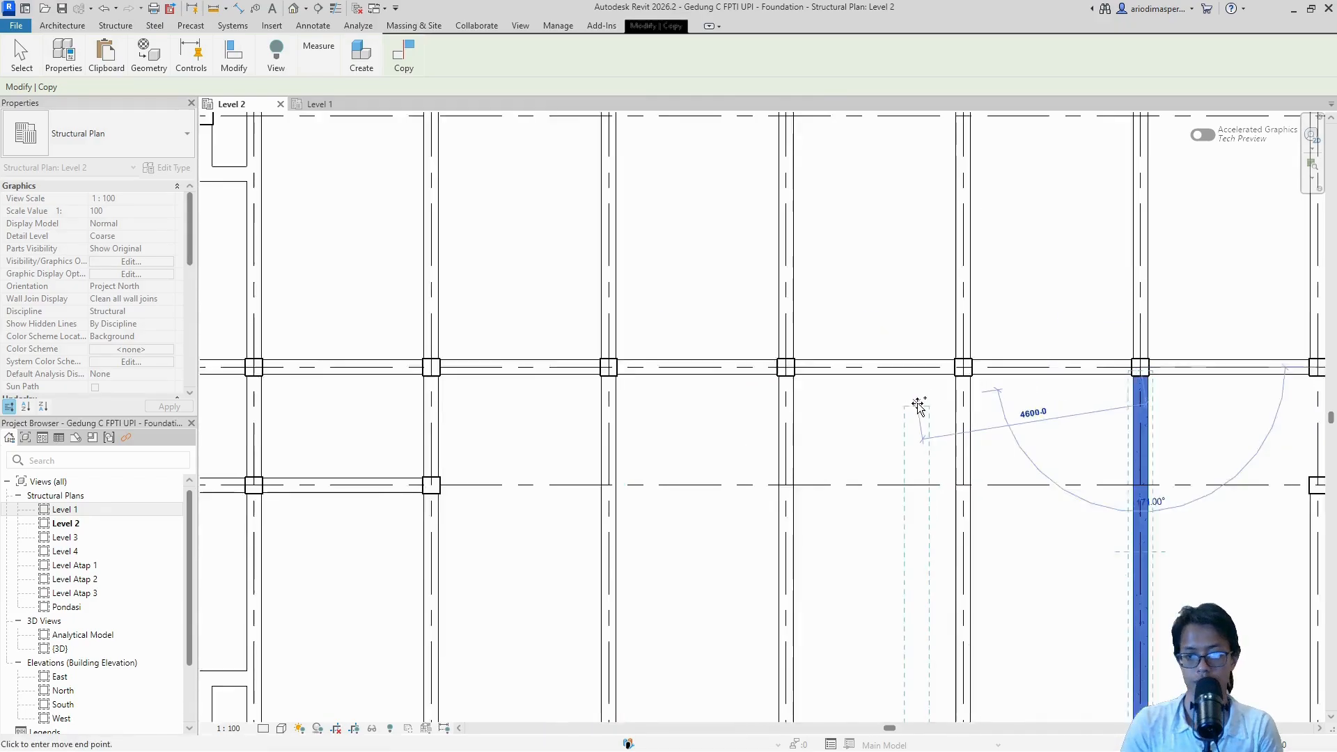
pyautogui.scroll(-5, 919, 407)
pyautogui.scroll(1, 1104, 409)
pyautogui.scroll(1, 835, 410)
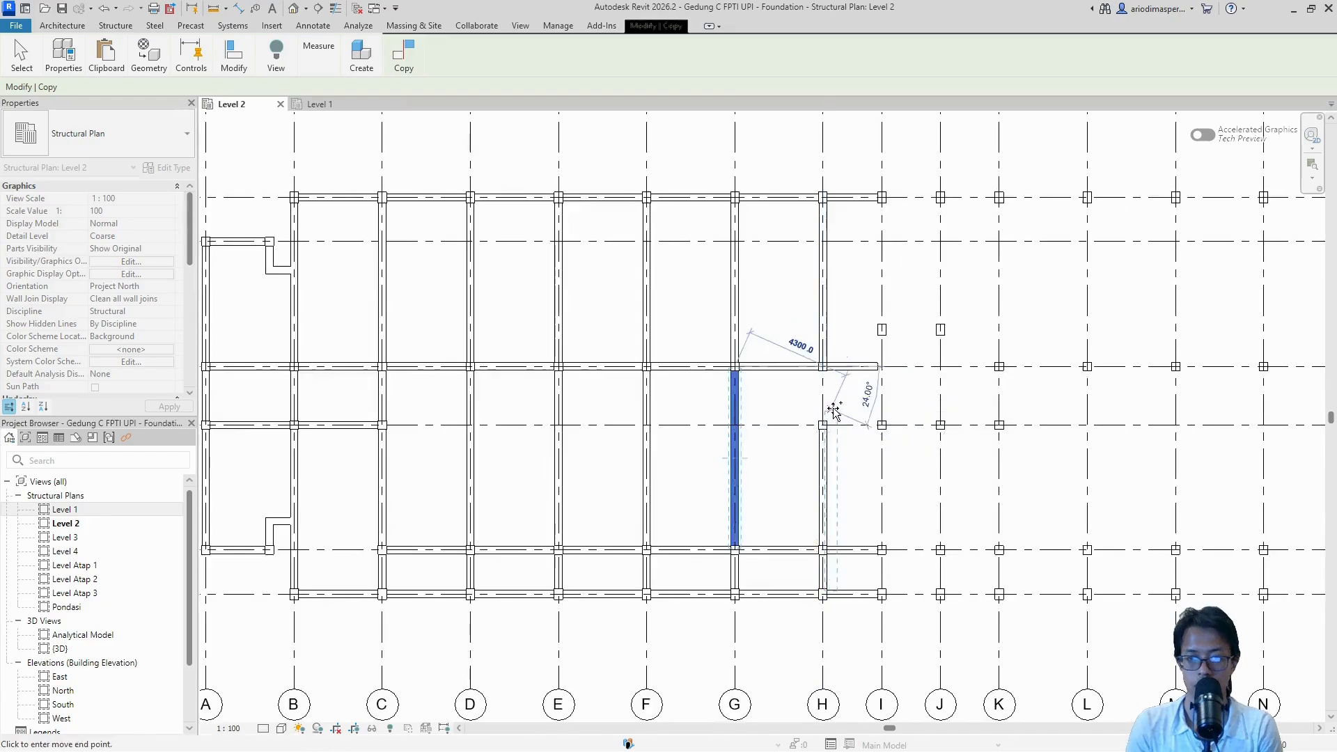
pyautogui.scroll(2, 834, 411)
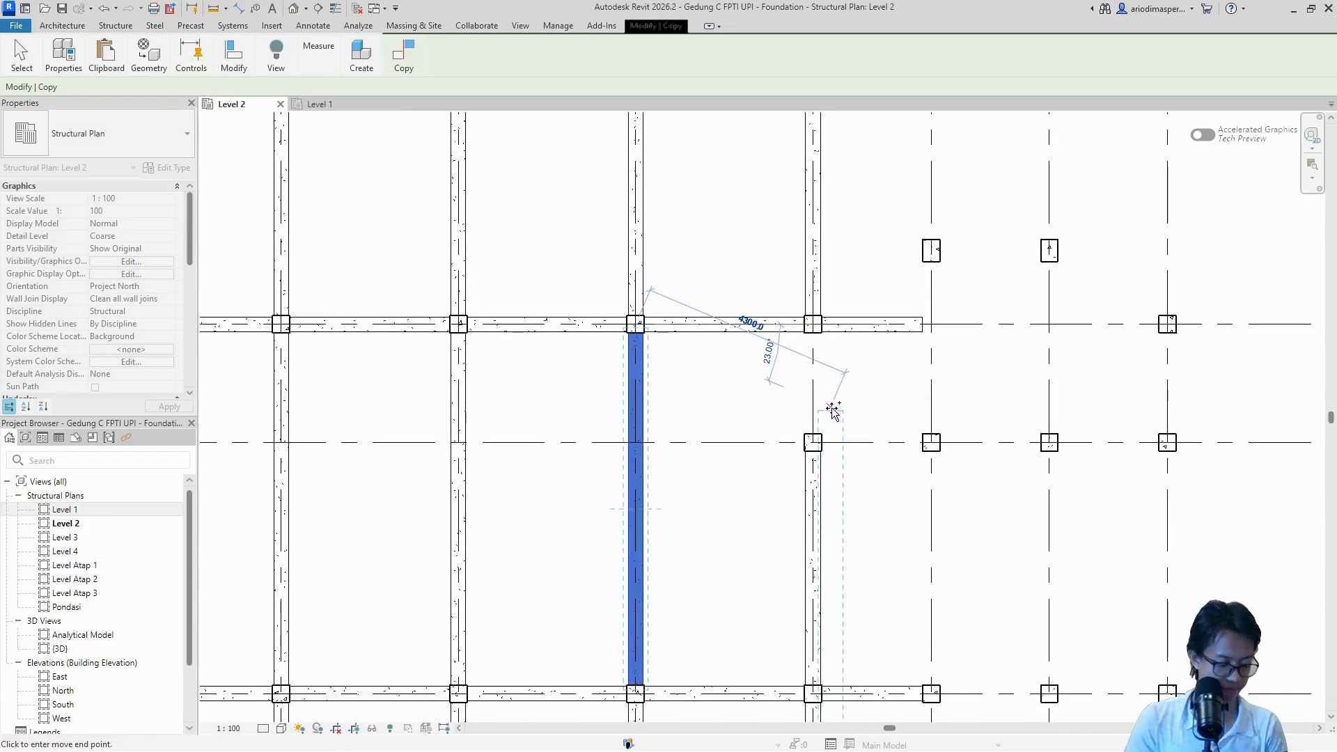
pyautogui.press('Escape')
pyautogui.press('Escape')
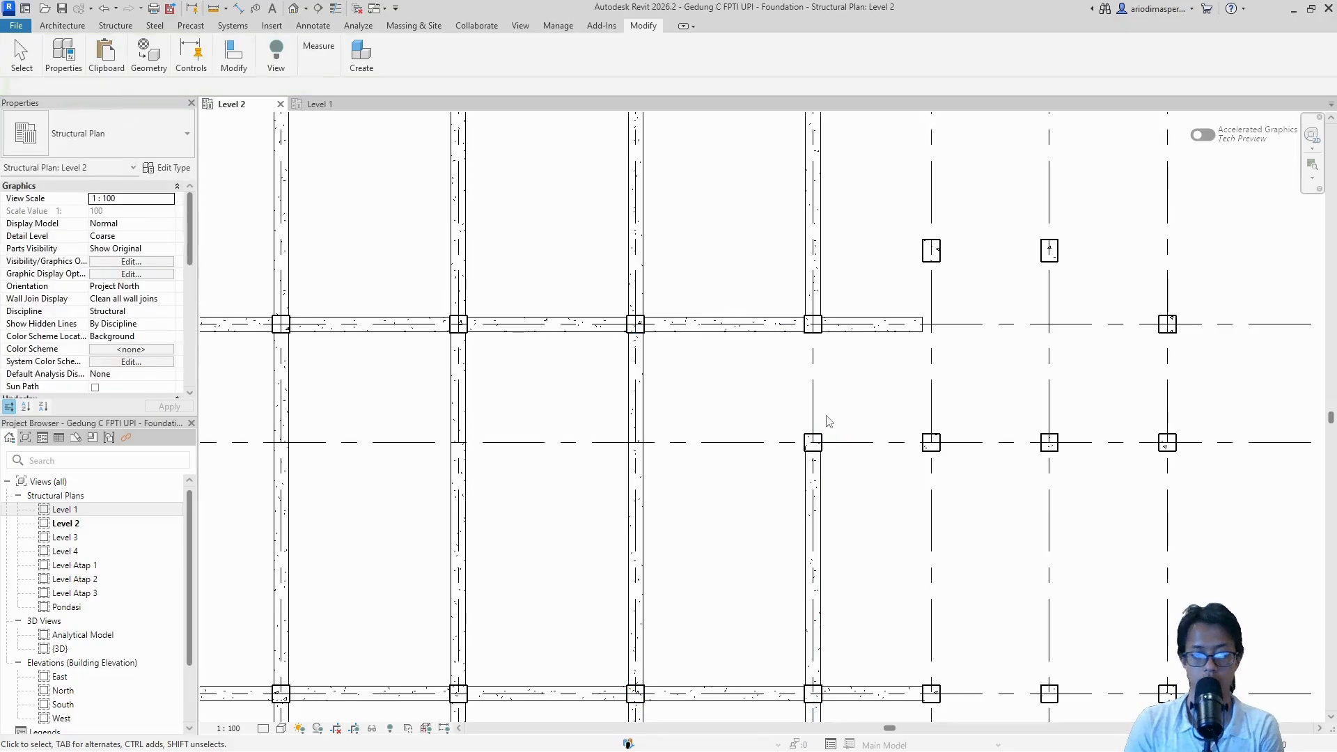
# Step: Place a 300 x 500 mm concrete beam on grid H between the columns at grids 3 and 4
pyautogui.click(115, 25)
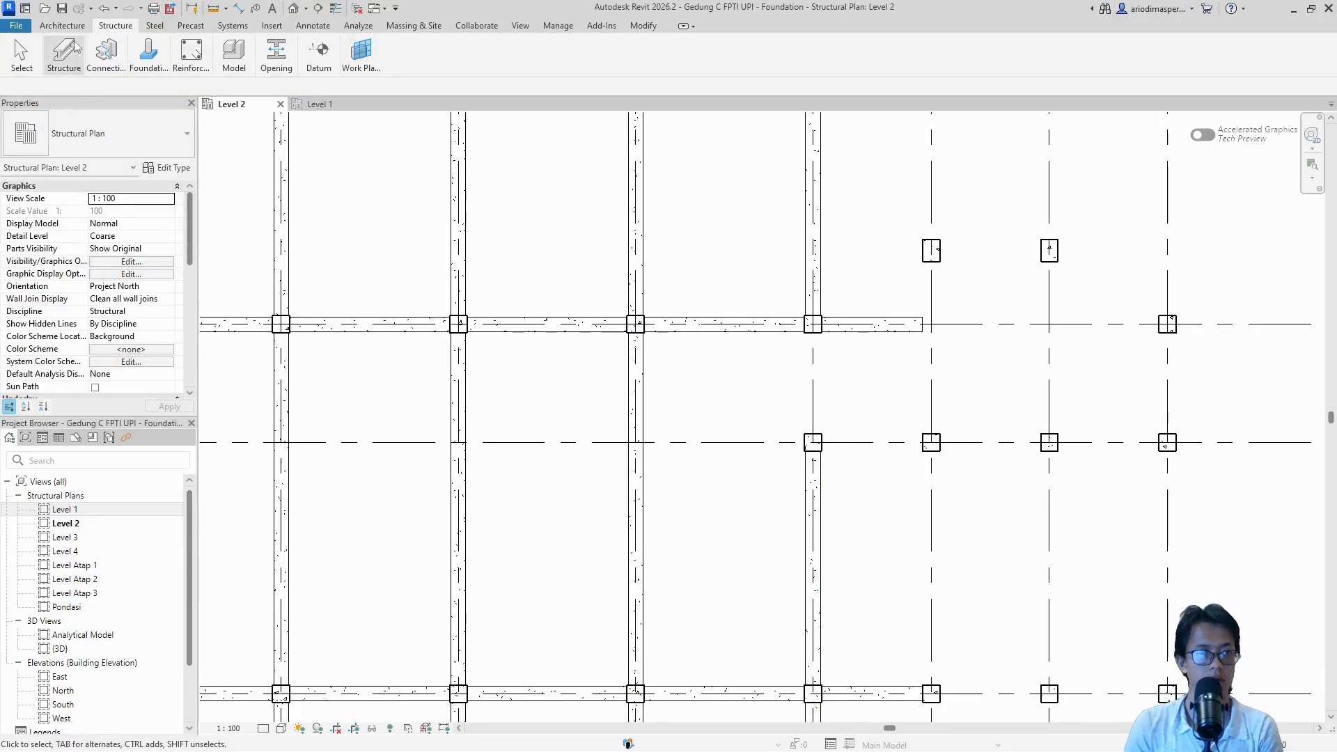
pyautogui.moveTo(63, 56)
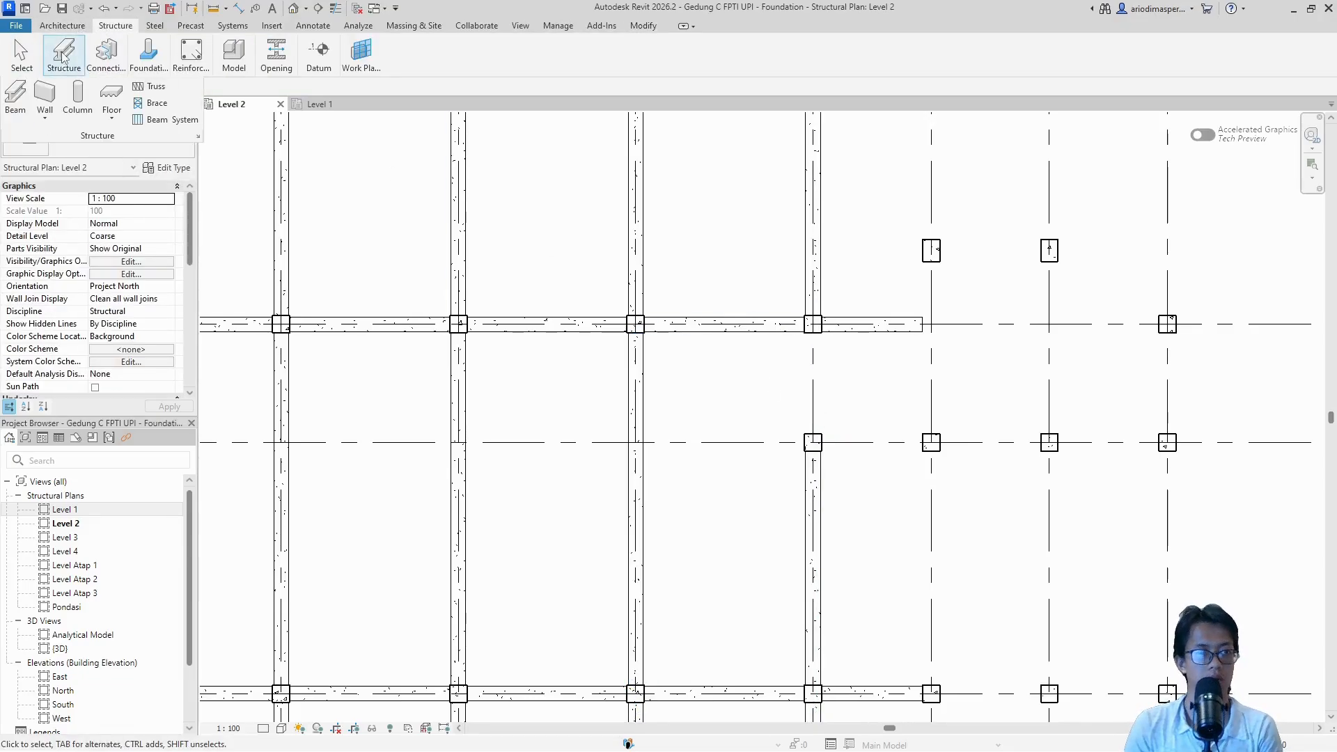
pyautogui.click(15, 98)
pyautogui.click(813, 433)
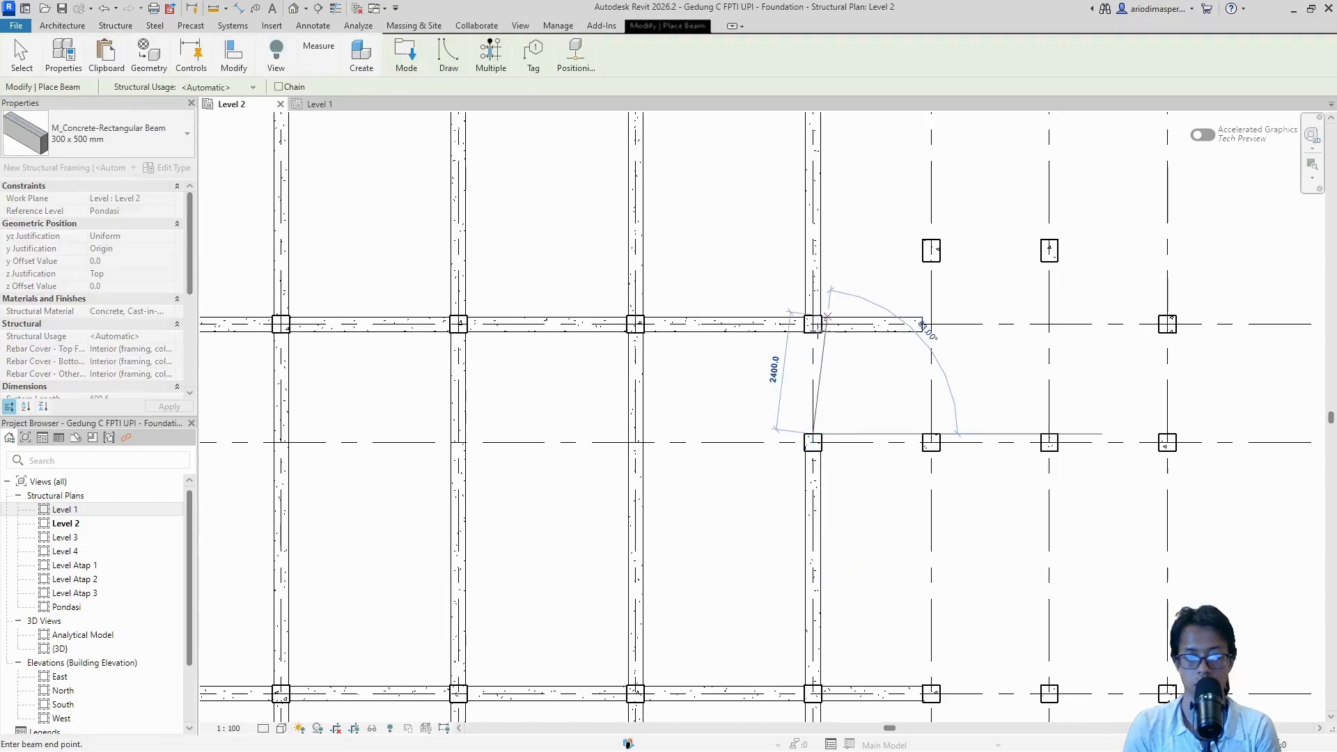
pyautogui.scroll(10, 823, 318)
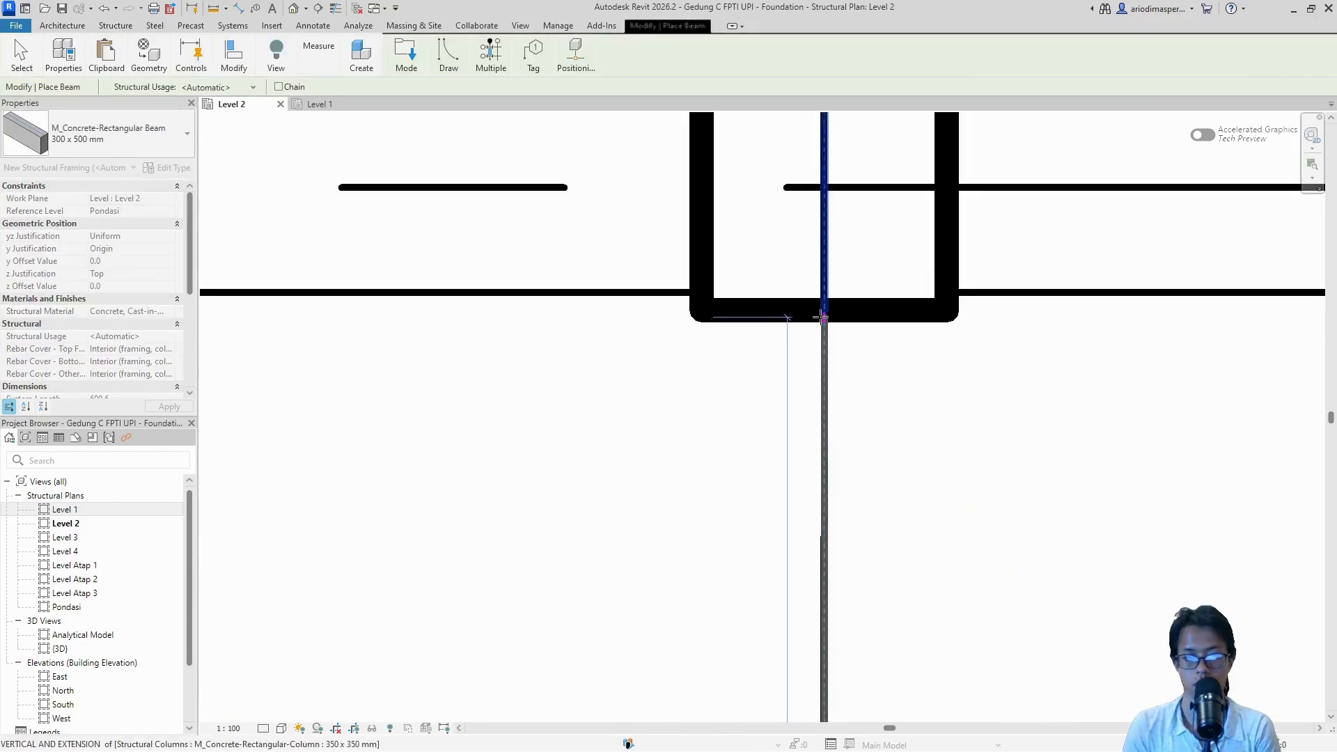
pyautogui.scroll(3, 823, 318)
pyautogui.click(825, 304)
pyautogui.scroll(-12, 755, 393)
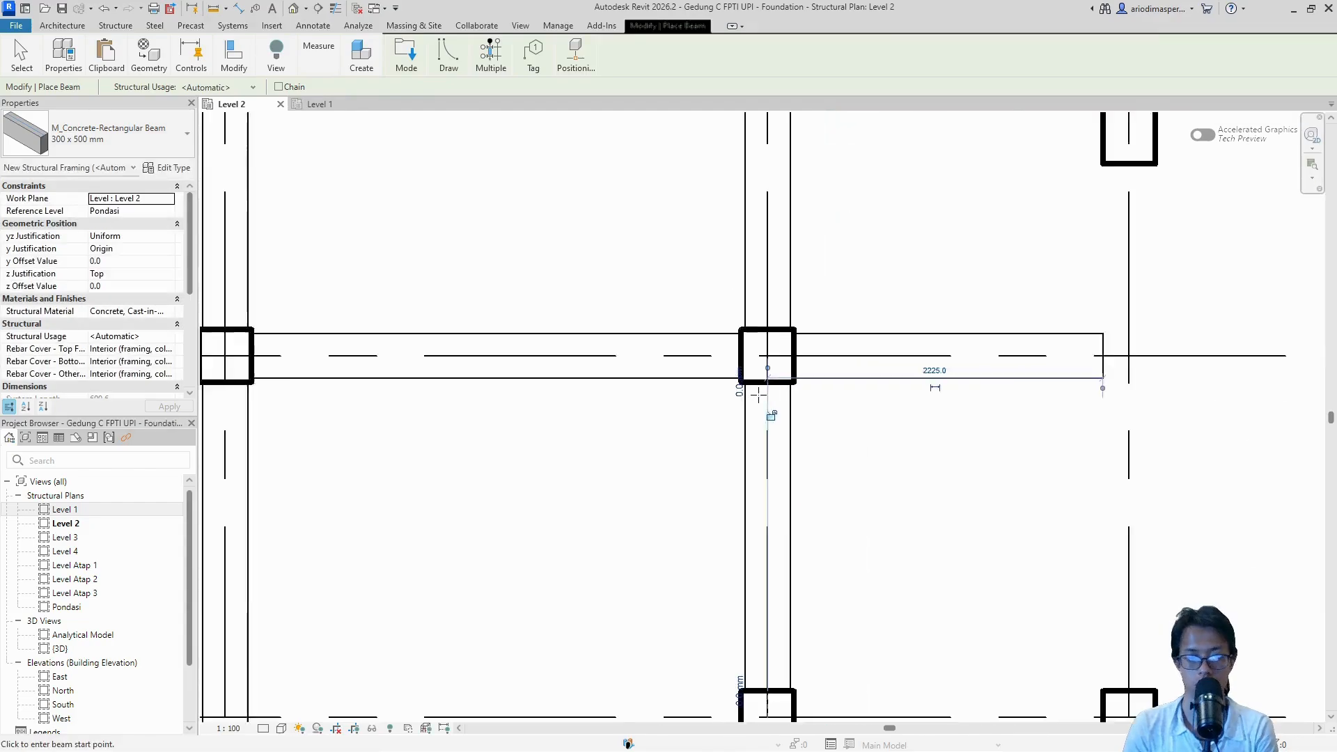
pyautogui.press('Escape')
pyautogui.press('Escape')
# Step: Place a 300 x 500 mm concrete beam on grid I from the column just above grid 4 to the column at grid 3
pyautogui.scroll(-5, 750, 402)
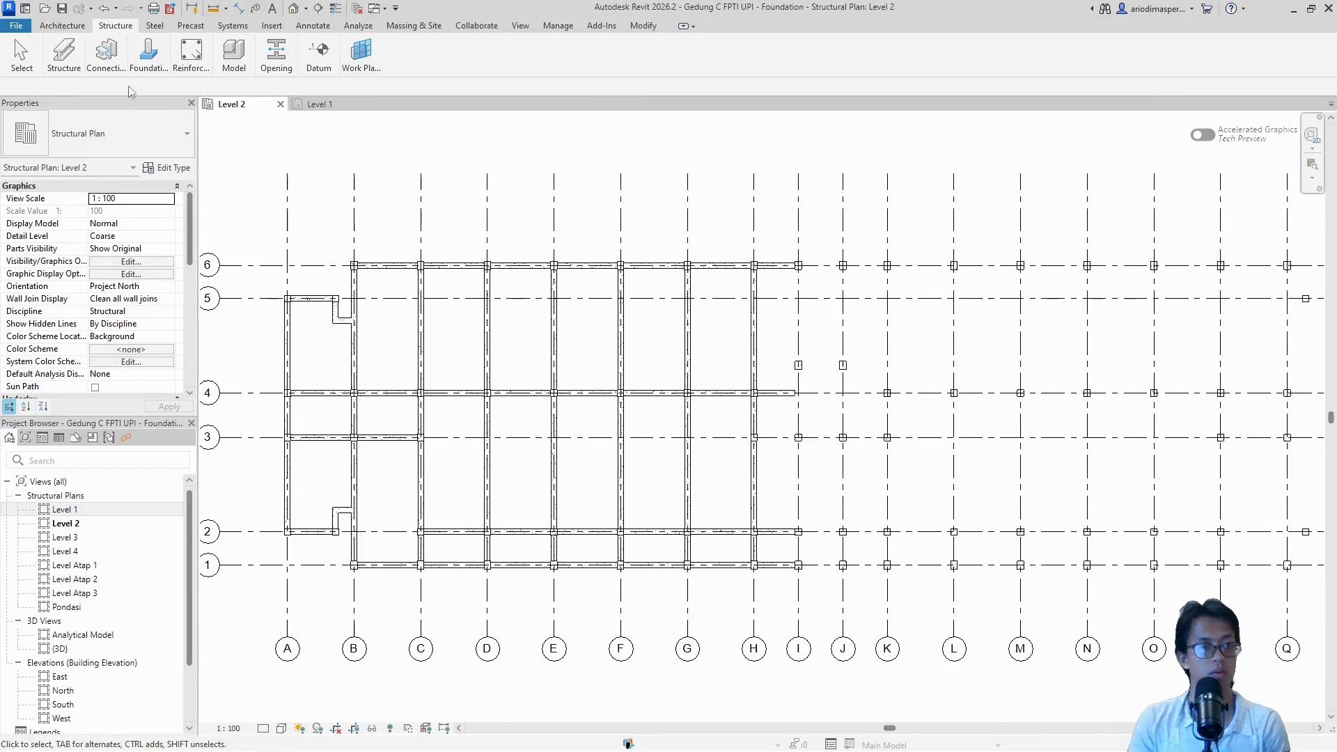
pyautogui.moveTo(69, 60)
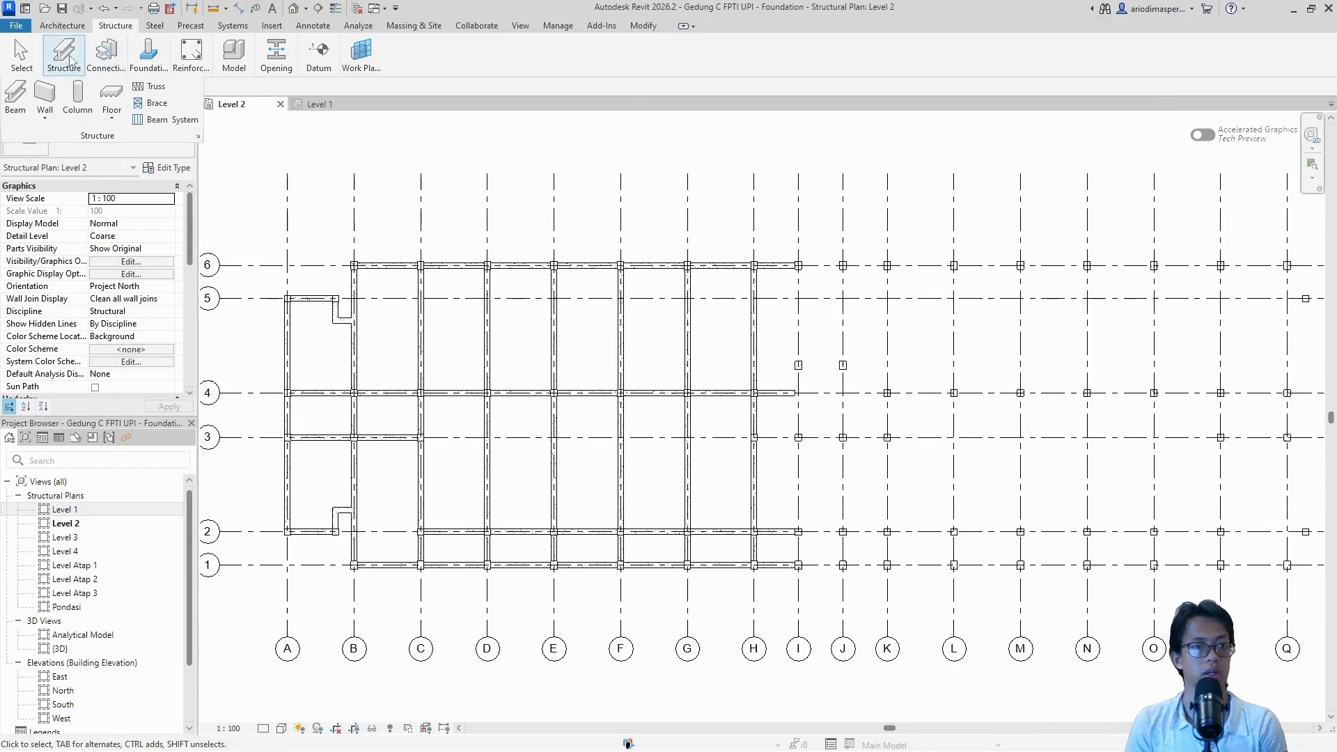
pyautogui.click(15, 102)
pyautogui.scroll(8, 798, 365)
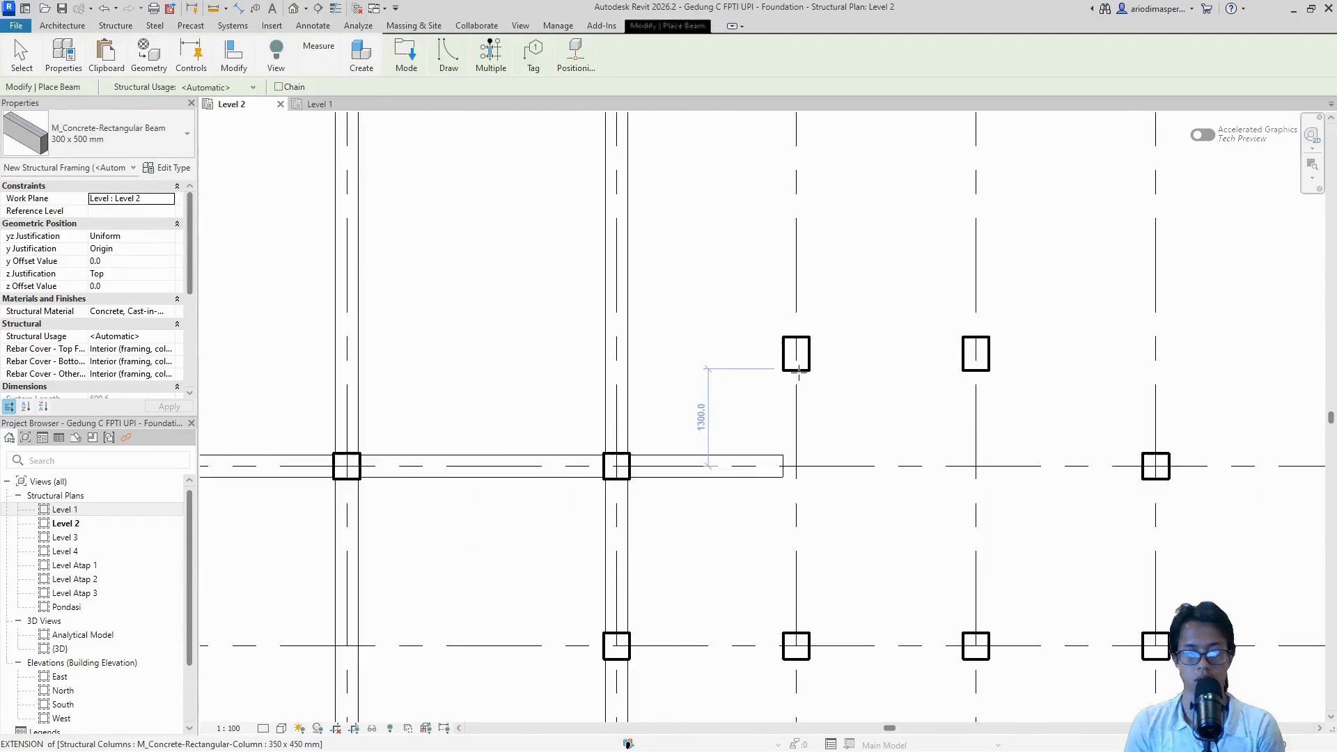
pyautogui.click(799, 368)
pyautogui.scroll(-4, 794, 530)
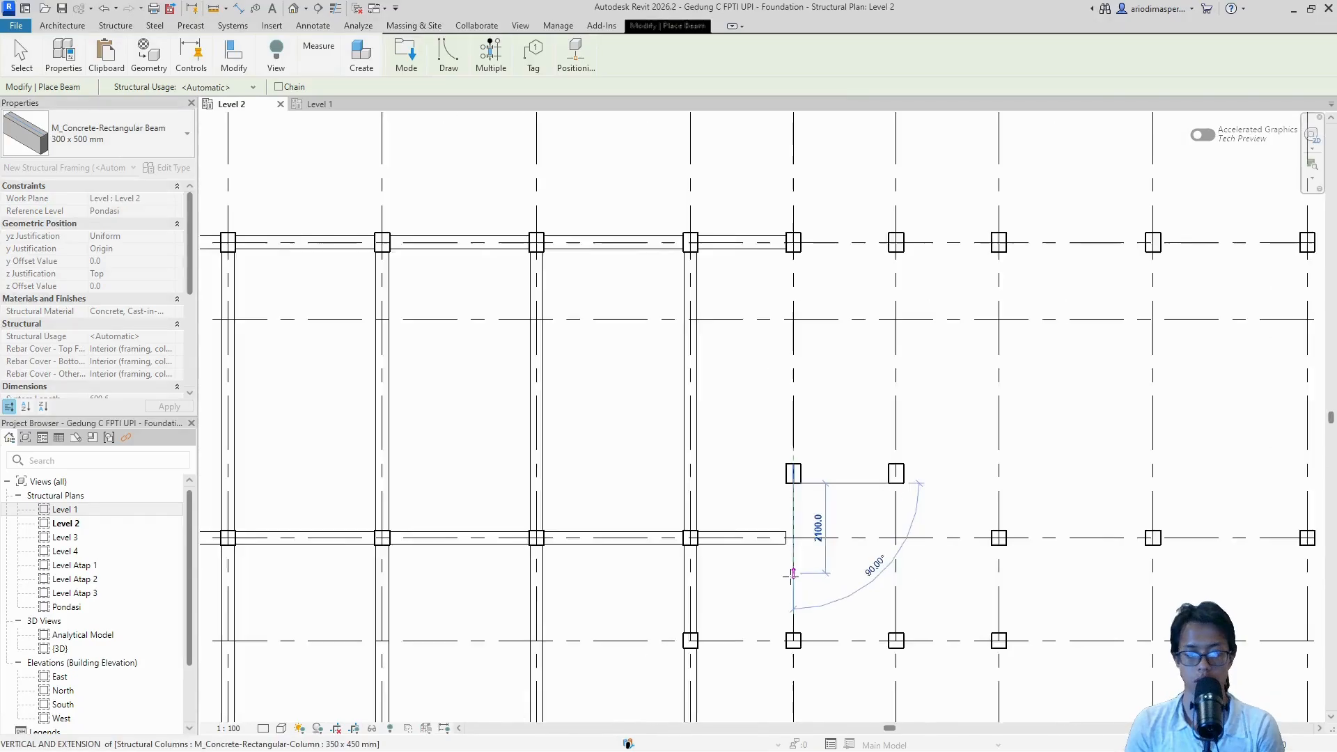
pyautogui.scroll(3, 791, 617)
pyautogui.click(791, 635)
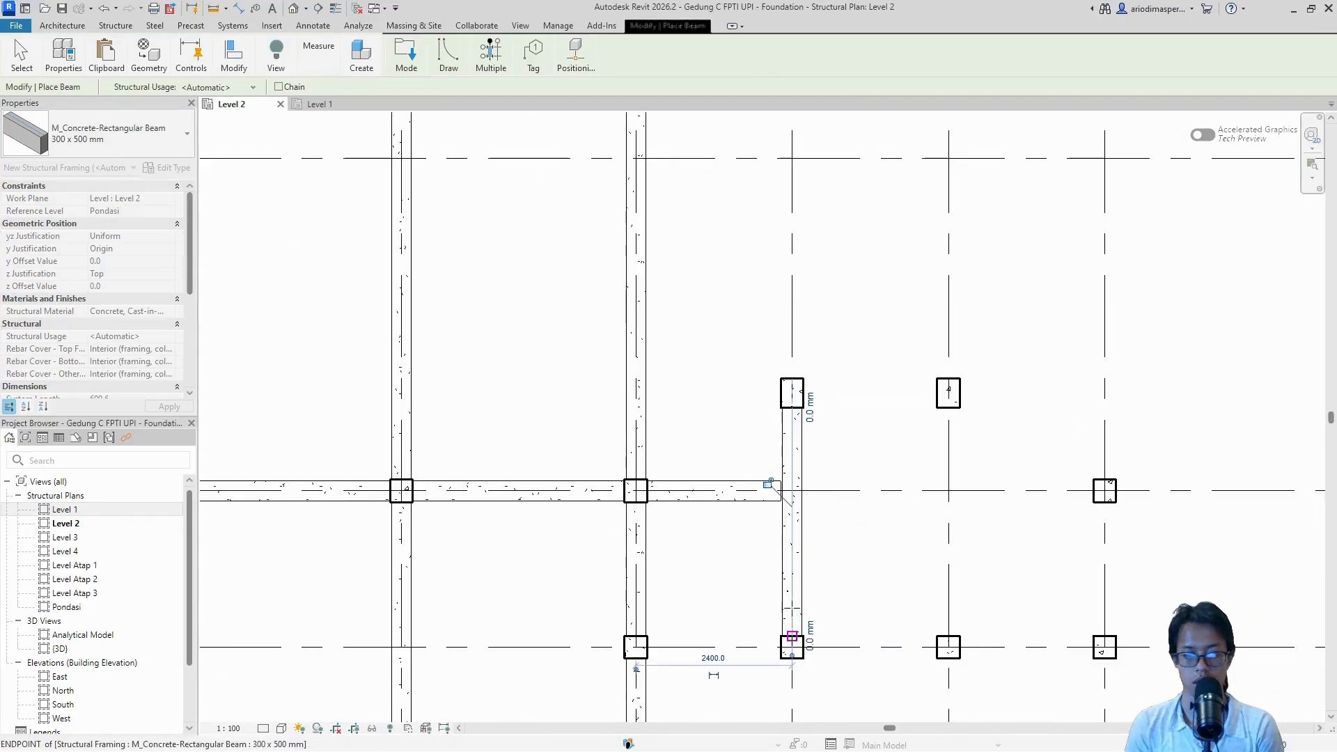
# Step: Place a 300 x 500 mm concrete beam on grid I between the columns at grids 3 and 2
pyautogui.moveTo(793, 633); pyautogui.dragTo(793, 479, button='middle')
pyautogui.scroll(-3, 791, 535)
pyautogui.scroll(-3, 791, 534)
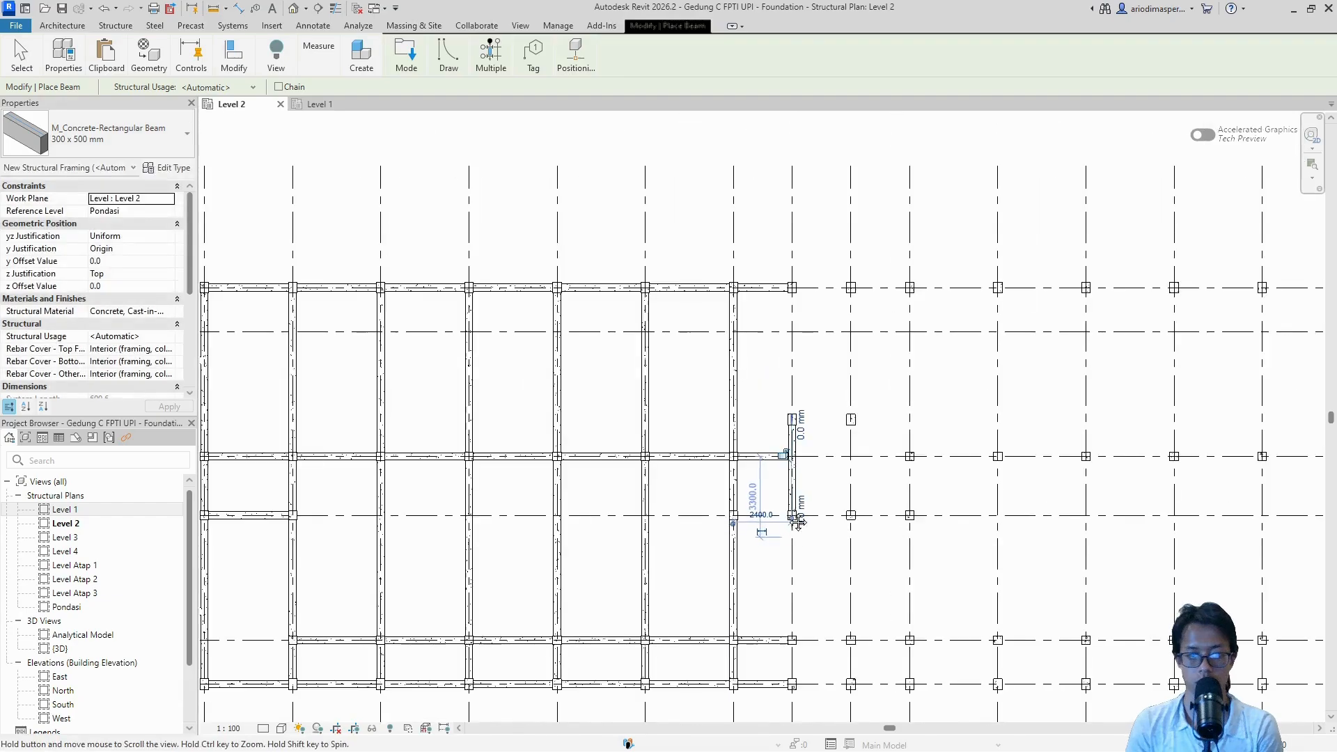
pyautogui.scroll(5, 784, 418)
pyautogui.scroll(2, 783, 421)
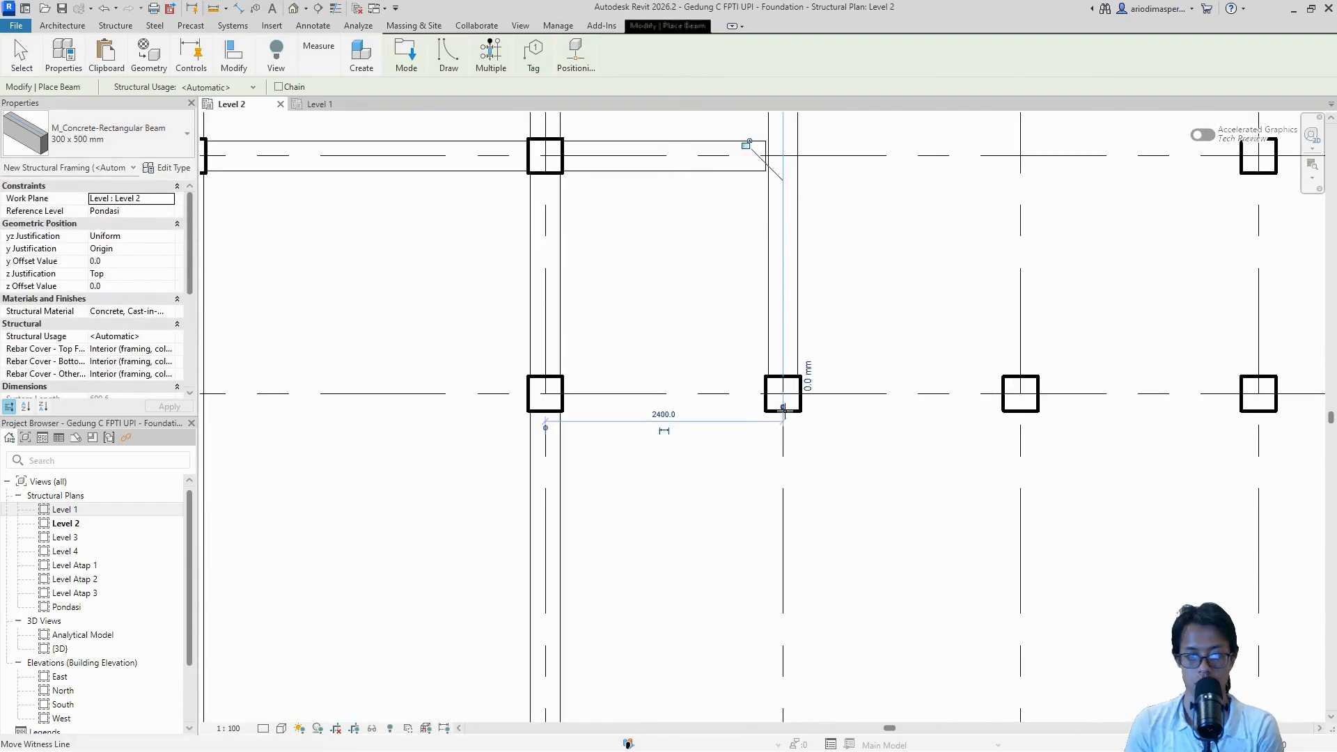
pyautogui.scroll(2, 782, 409)
pyautogui.click(781, 411)
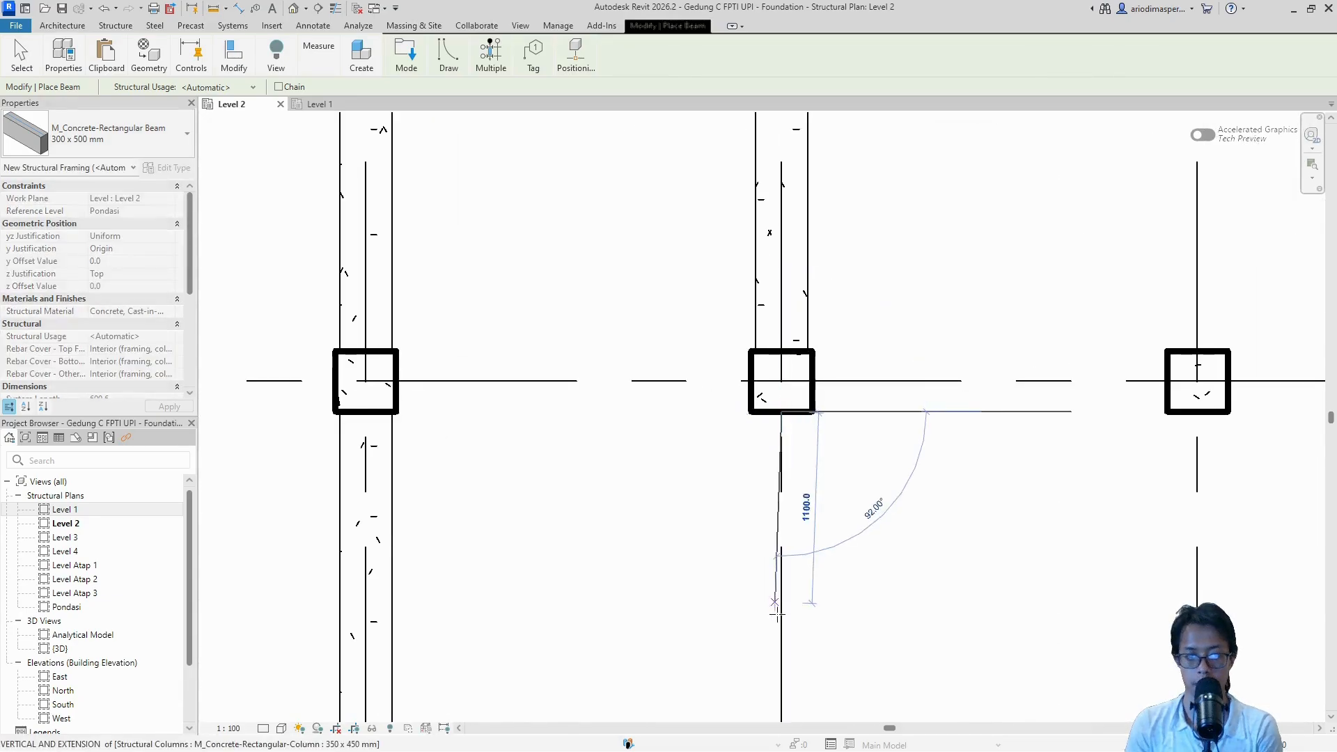
pyautogui.scroll(-2, 783, 584)
pyautogui.moveTo(793, 567); pyautogui.dragTo(761, 405, button='middle')
pyautogui.scroll(-1, 760, 405)
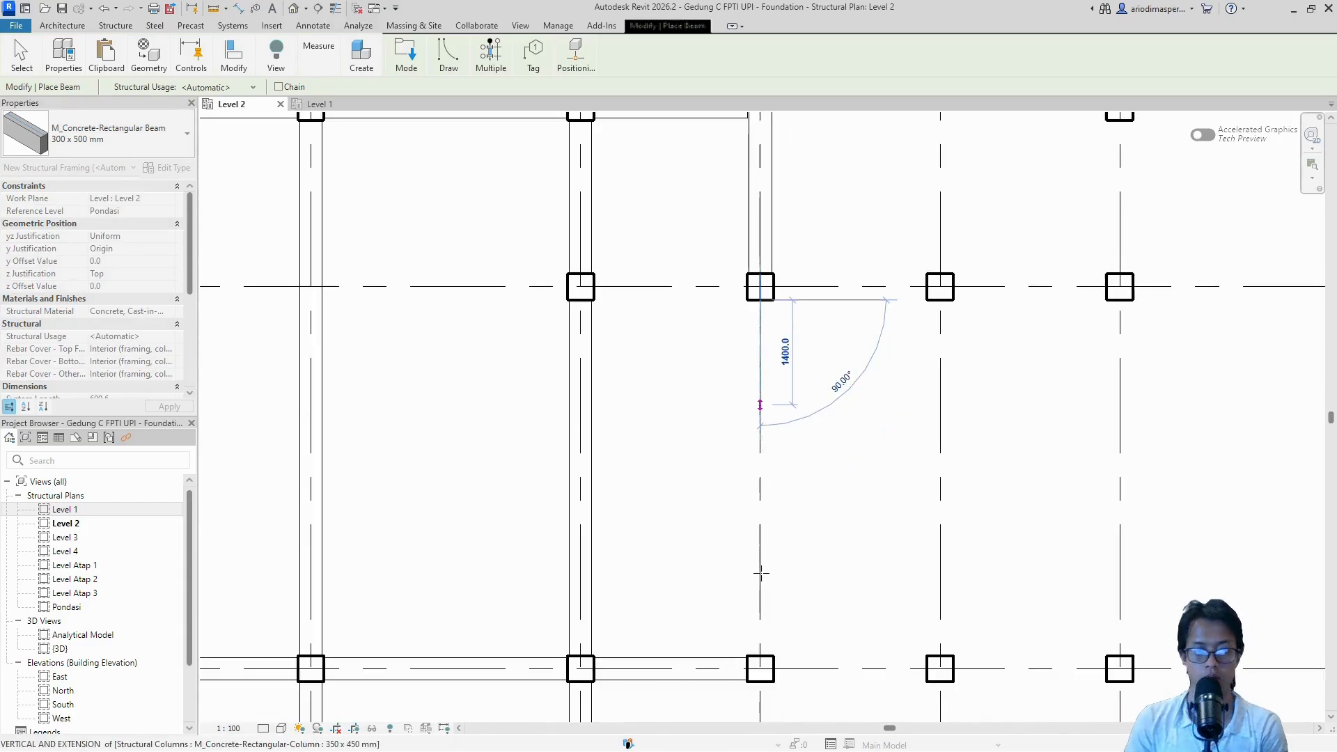
pyautogui.scroll(-2, 759, 632)
pyautogui.moveTo(765, 692); pyautogui.dragTo(760, 551, button='middle')
pyautogui.scroll(4, 738, 470)
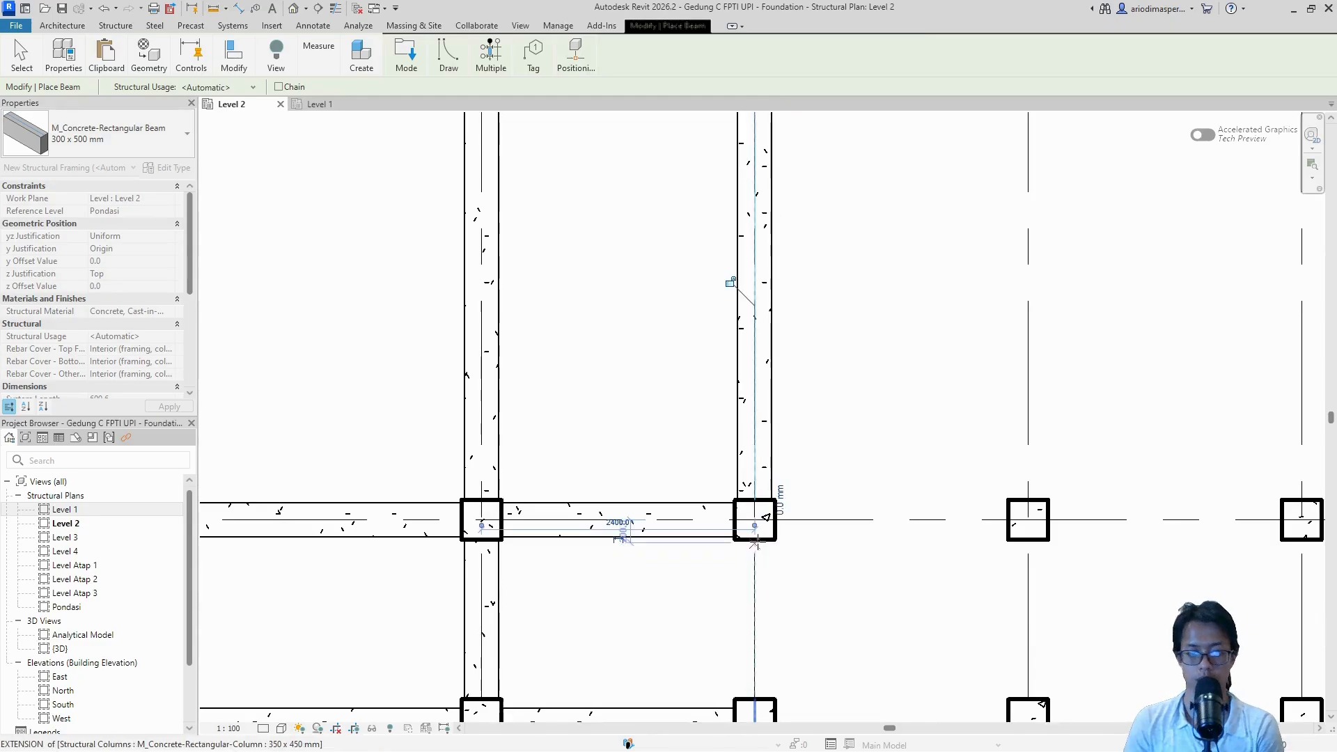
pyautogui.scroll(4, 755, 539)
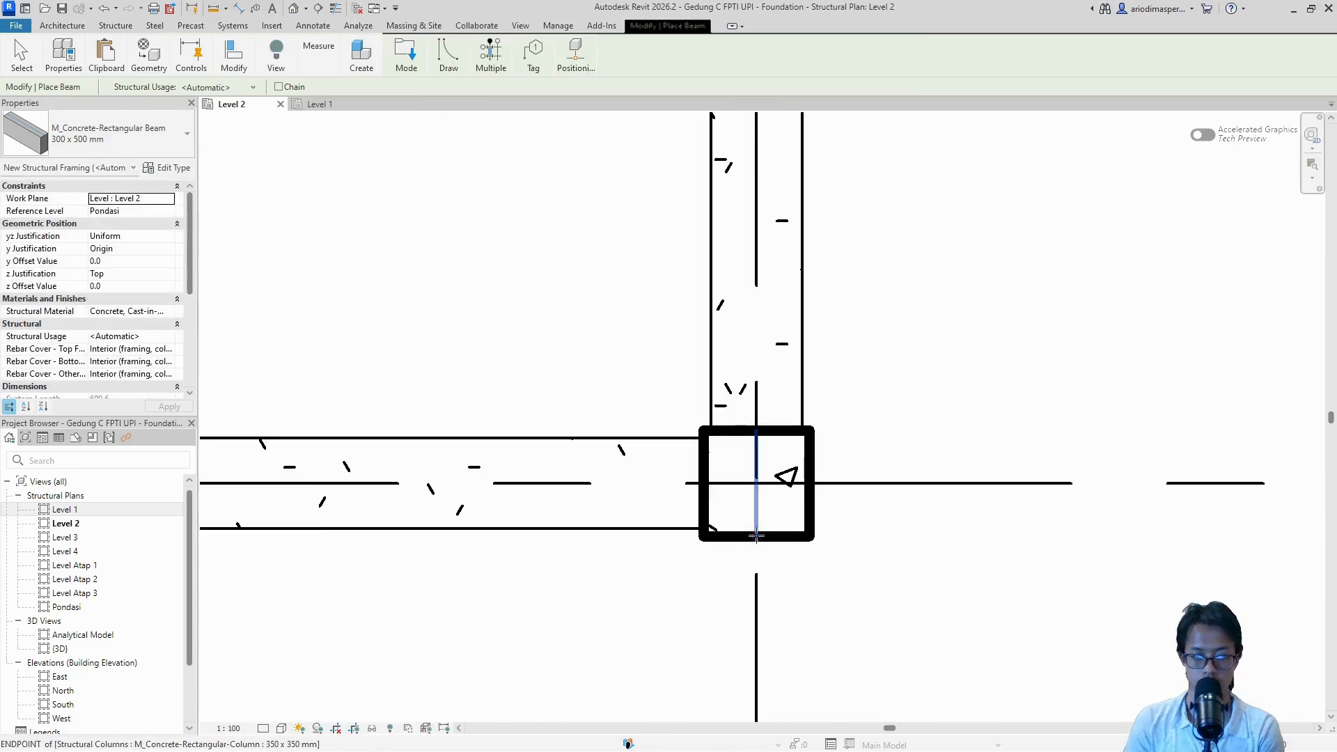
# Step: Place a 300 x 500 mm concrete beam on grid I between the columns at grids 2 and 1
pyautogui.scroll(-3, 758, 626)
pyautogui.moveTo(763, 644); pyautogui.dragTo(738, 295, button='middle')
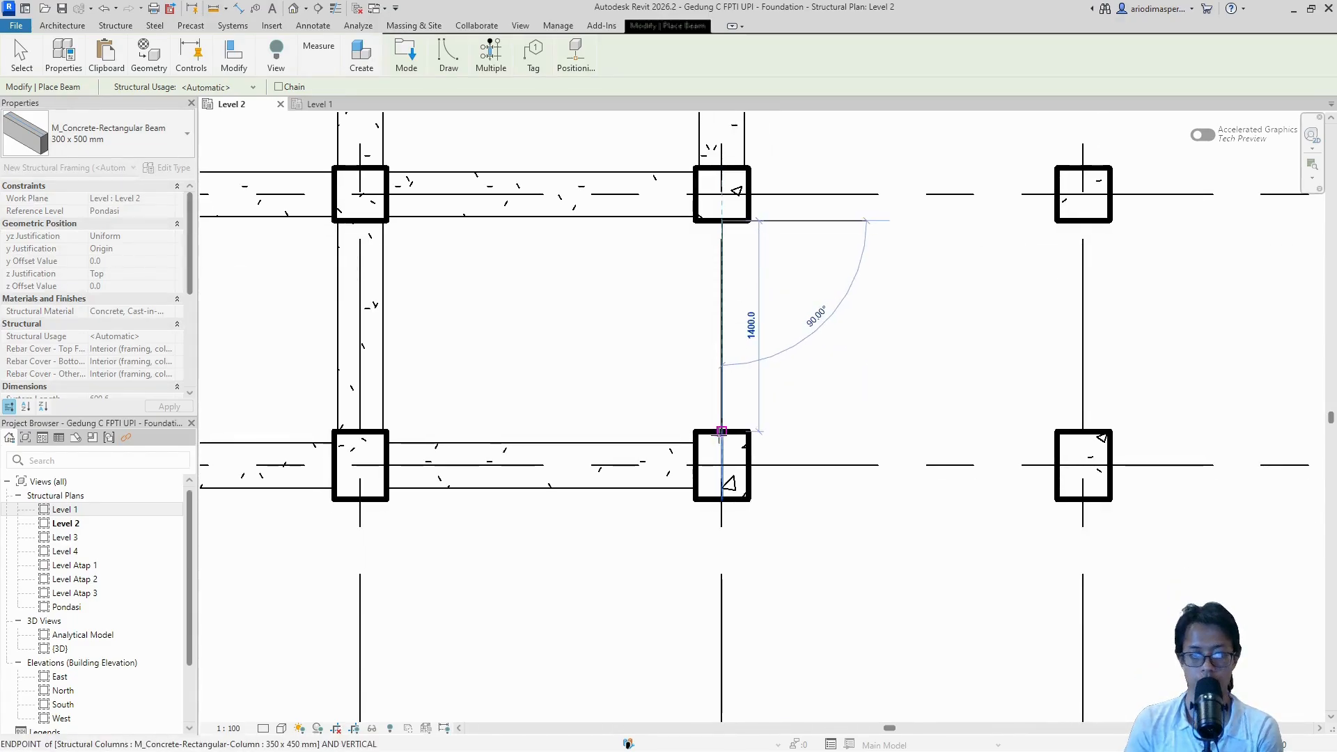
pyautogui.click(721, 431)
pyautogui.scroll(-6, 659, 337)
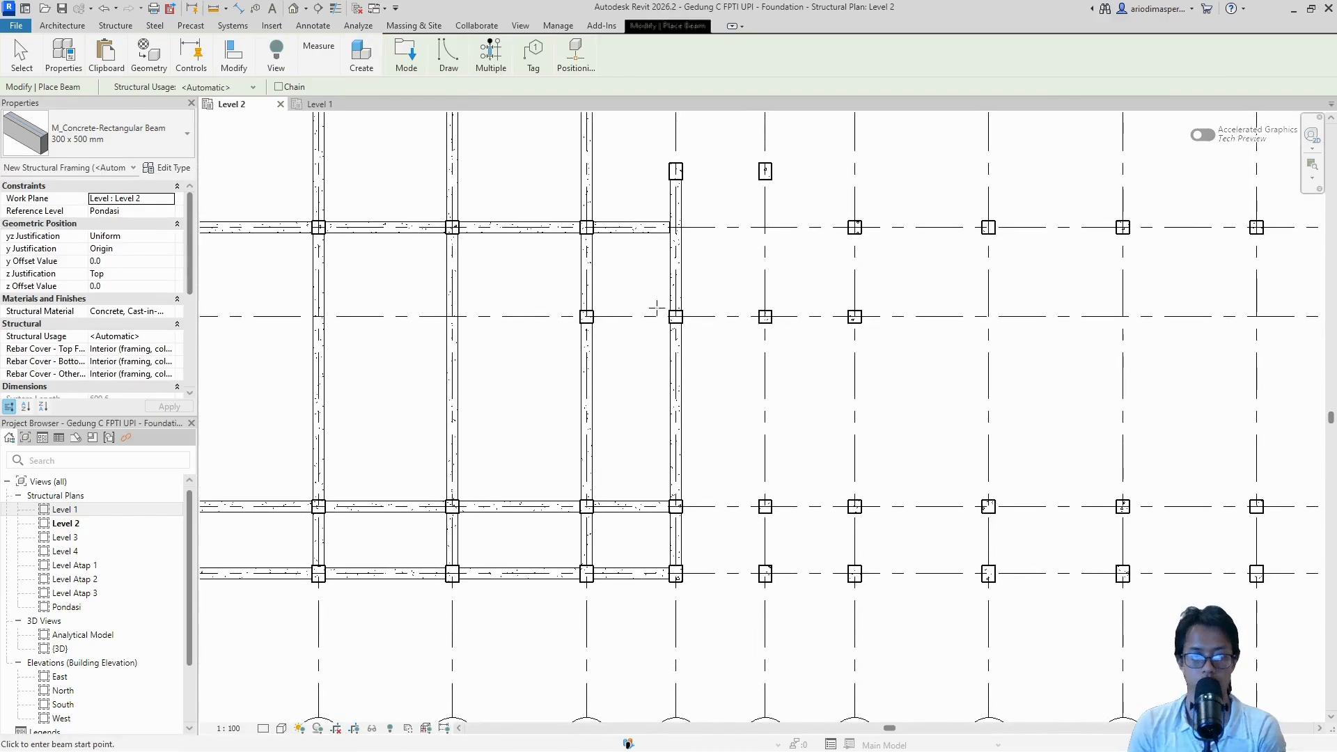
# Step: Extend the end of the grid 4 beam between grids H and I to the near face of the grid I beam
pyautogui.scroll(10, 703, 223)
pyautogui.press('Escape')
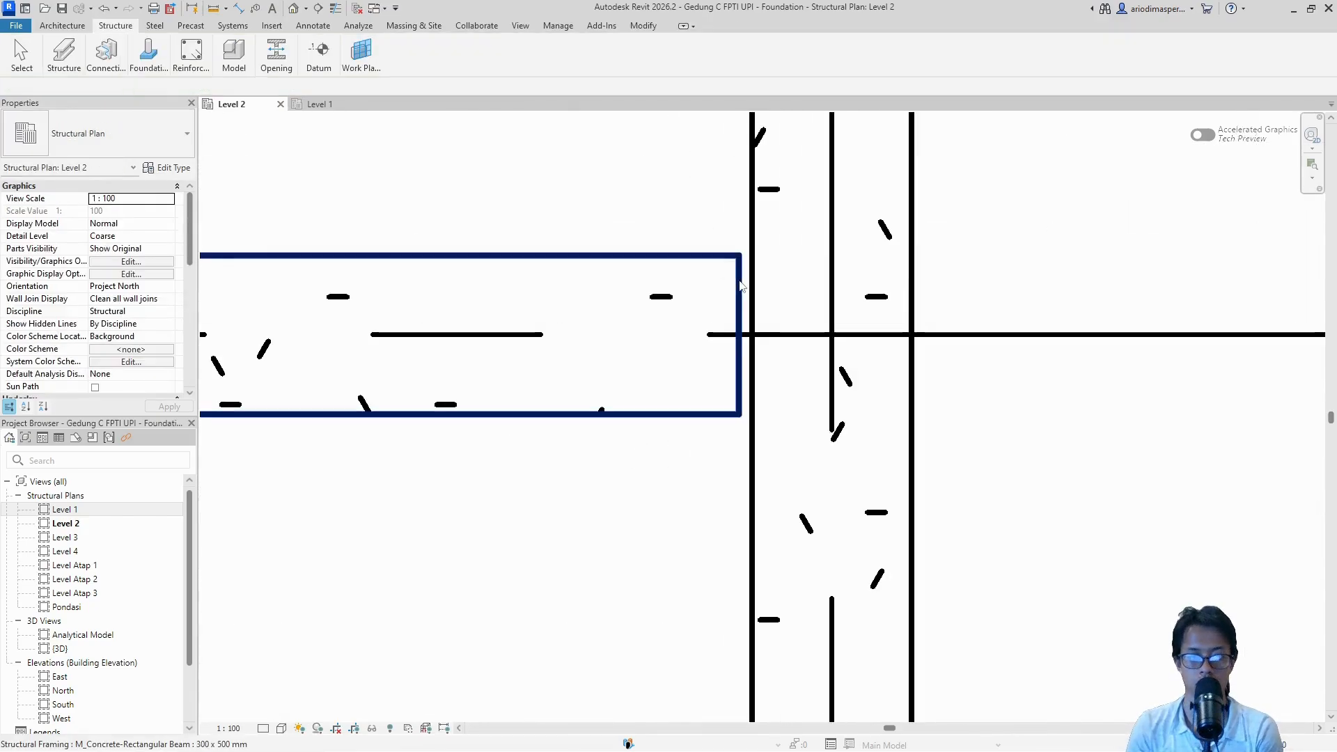
pyautogui.click(741, 285)
pyautogui.moveTo(741, 338); pyautogui.dragTo(744, 335)
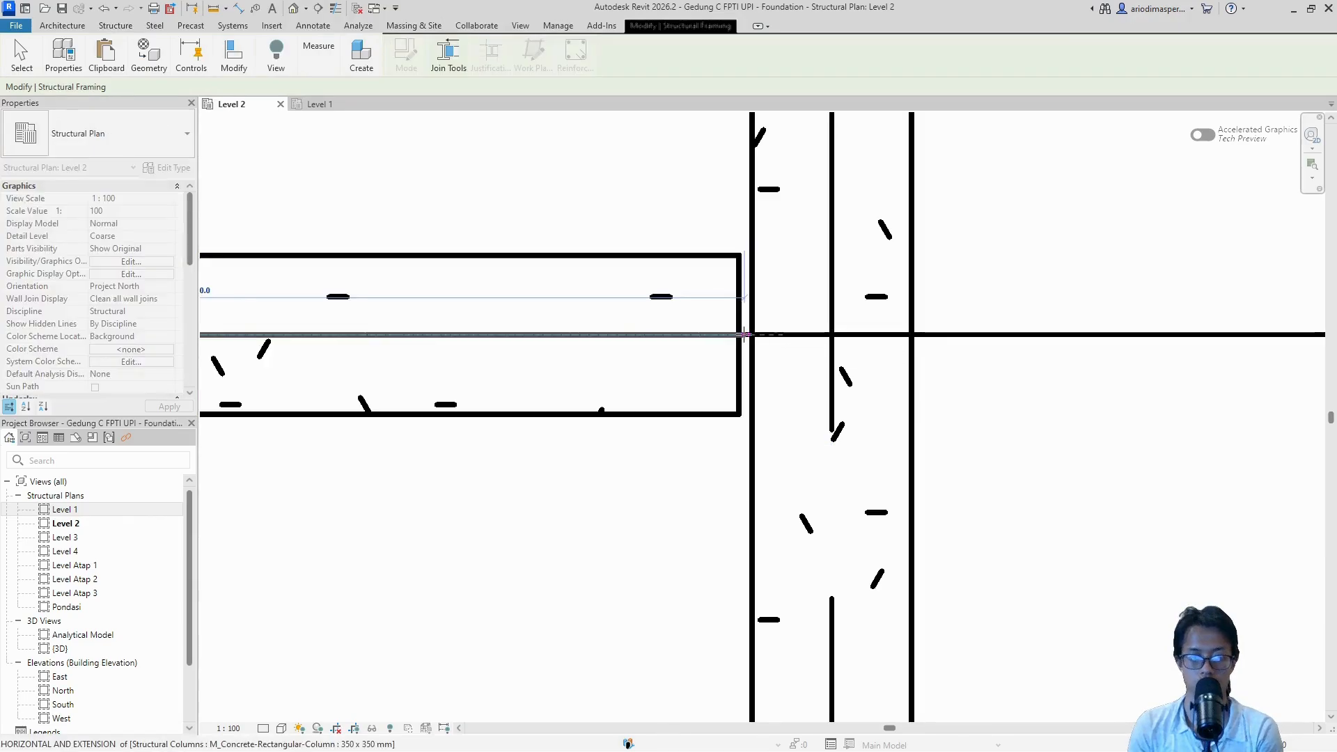
pyautogui.scroll(8, 753, 335)
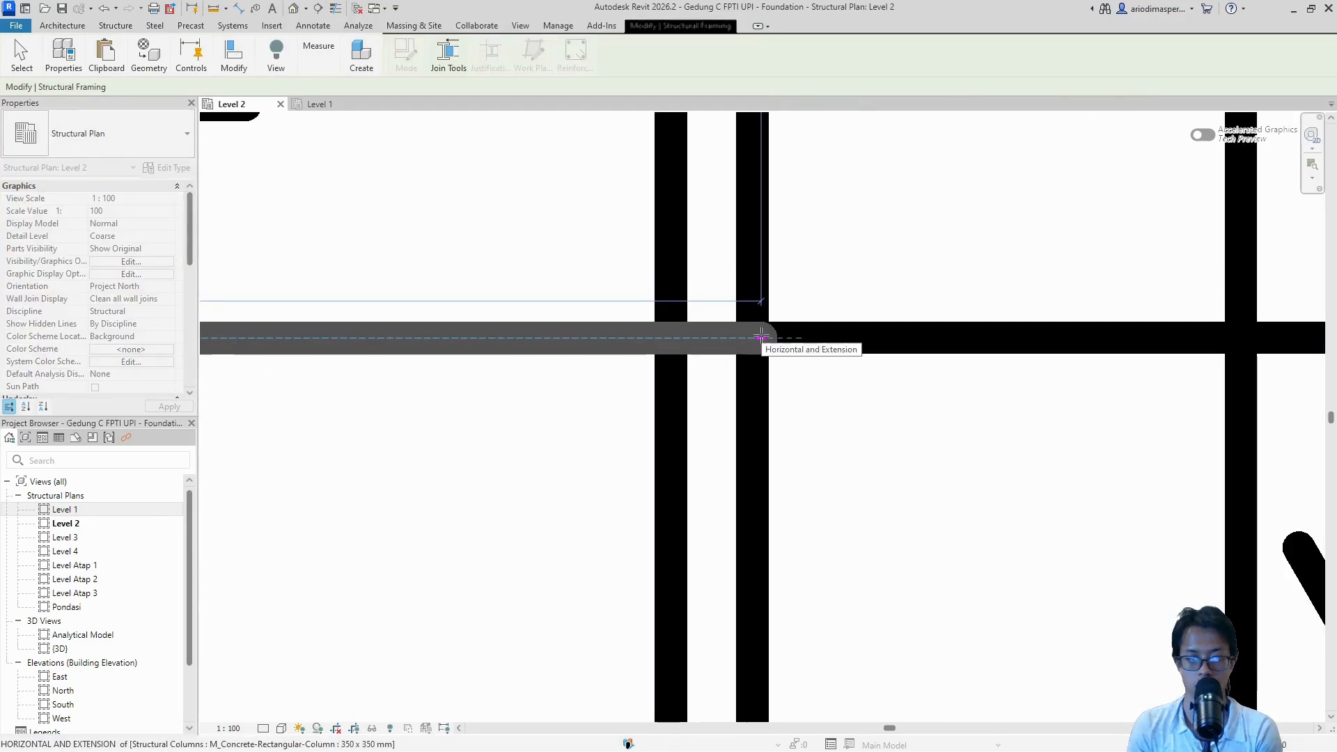
pyautogui.scroll(3, 754, 337)
pyautogui.moveTo(754, 336); pyautogui.dragTo(754, 339)
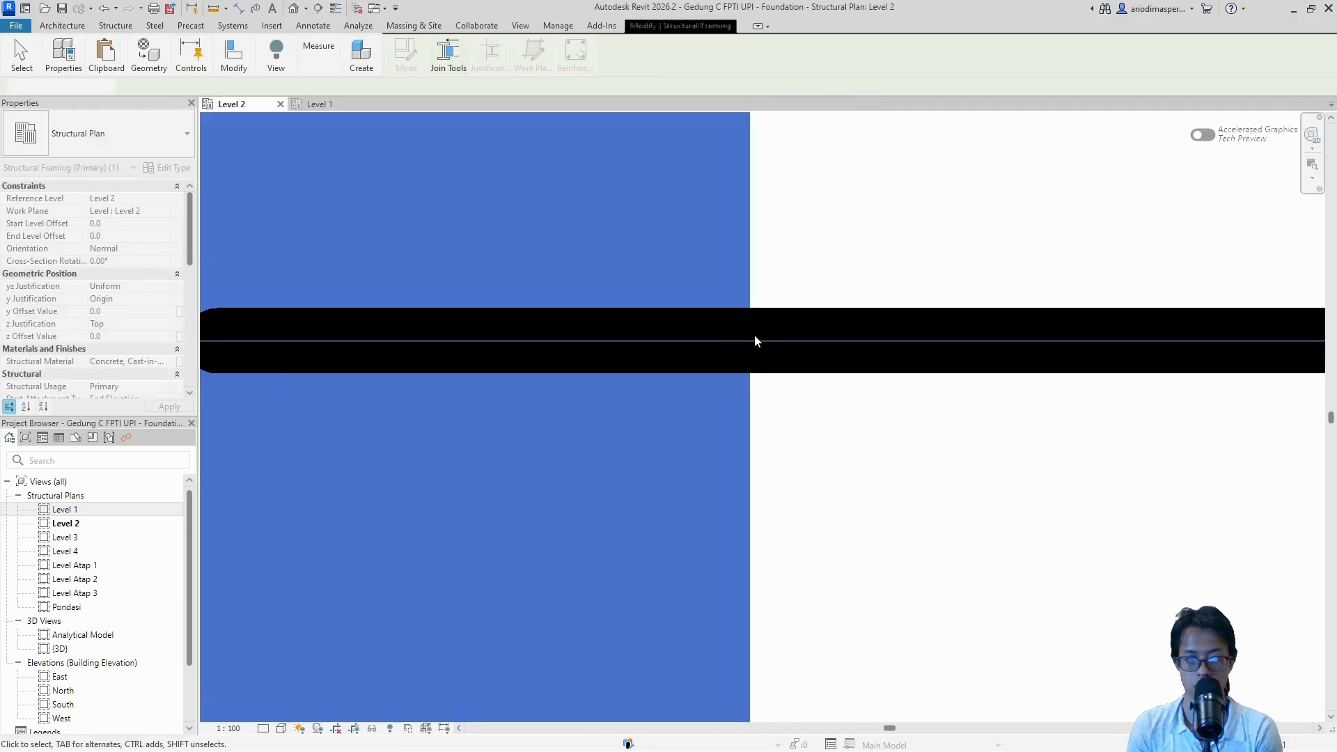
pyautogui.scroll(-11, 748, 341)
pyautogui.press('Escape')
pyautogui.scroll(-5, 743, 352)
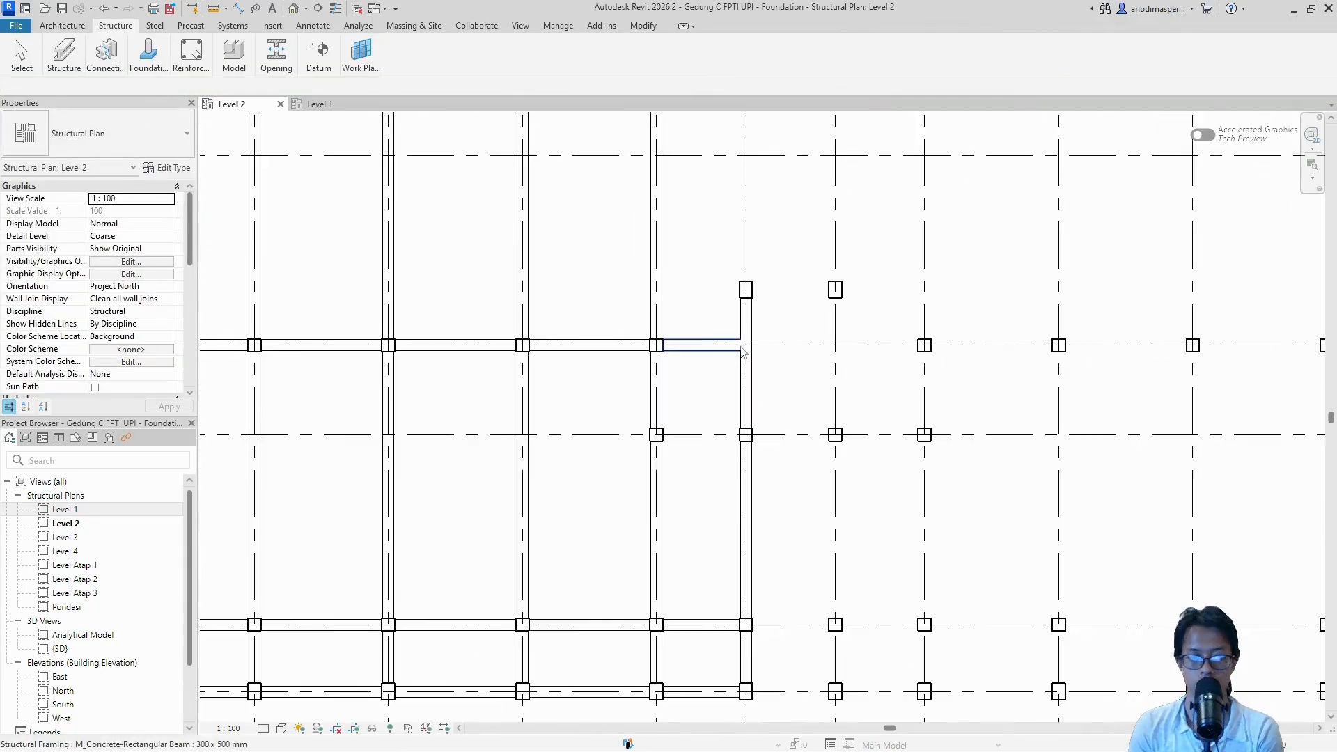
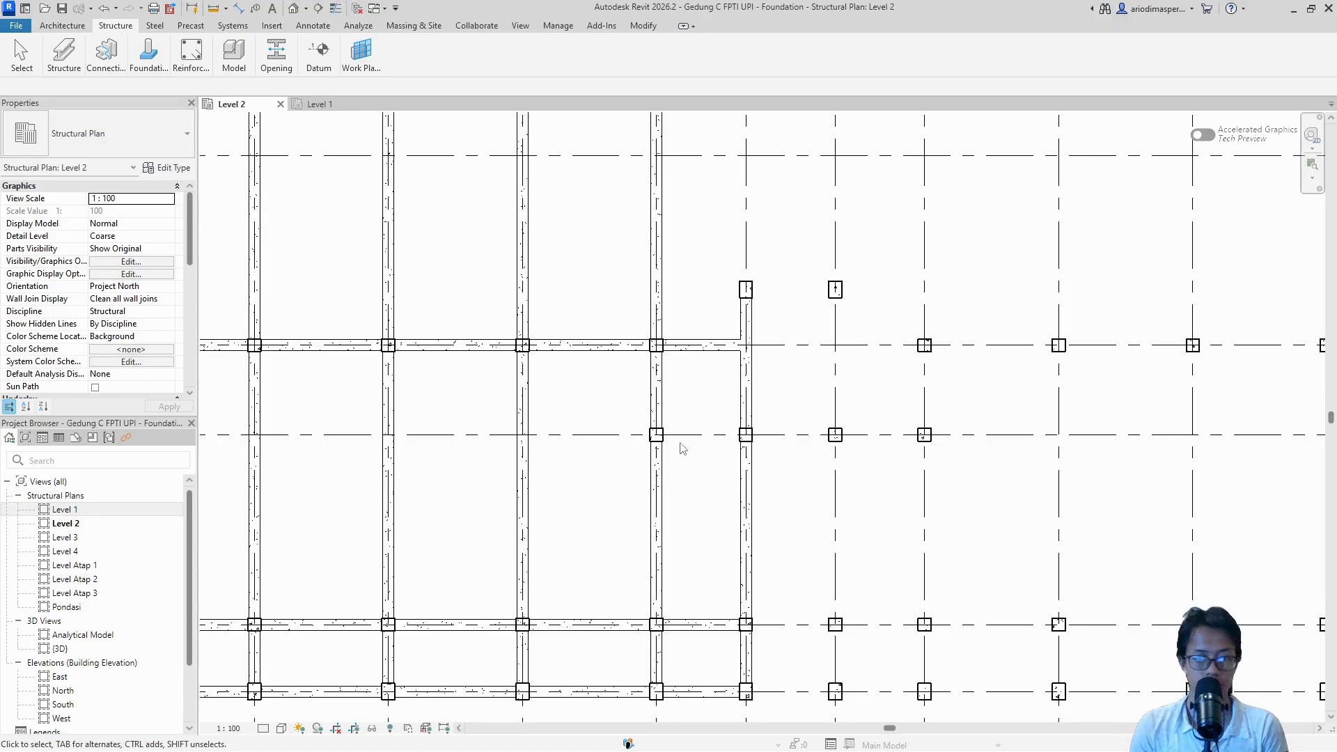
# Step: Place a 300 x 500 mm concrete beam on grid 3 between the columns at grids H and I
pyautogui.click(74, 65)
pyautogui.click(15, 98)
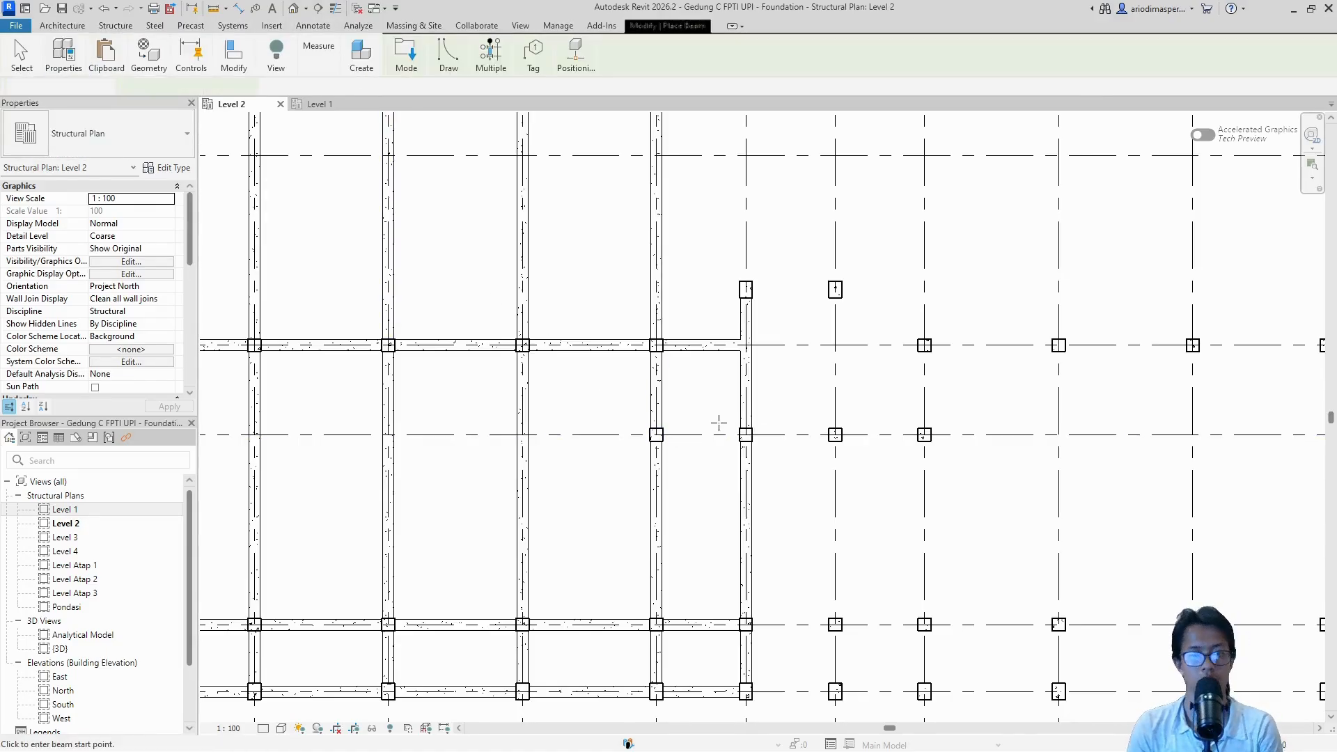
pyautogui.scroll(5, 716, 427)
pyautogui.scroll(5, 641, 419)
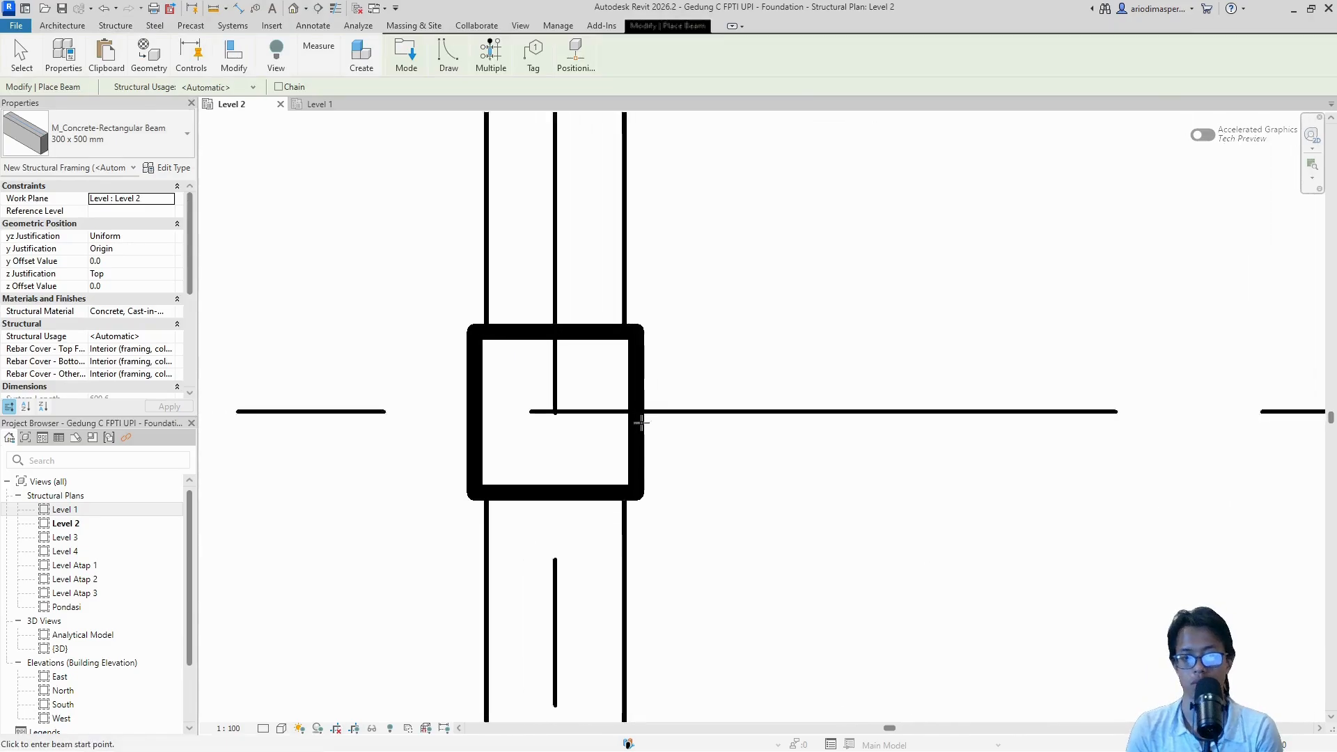
pyautogui.click(633, 409)
pyautogui.scroll(-4, 891, 409)
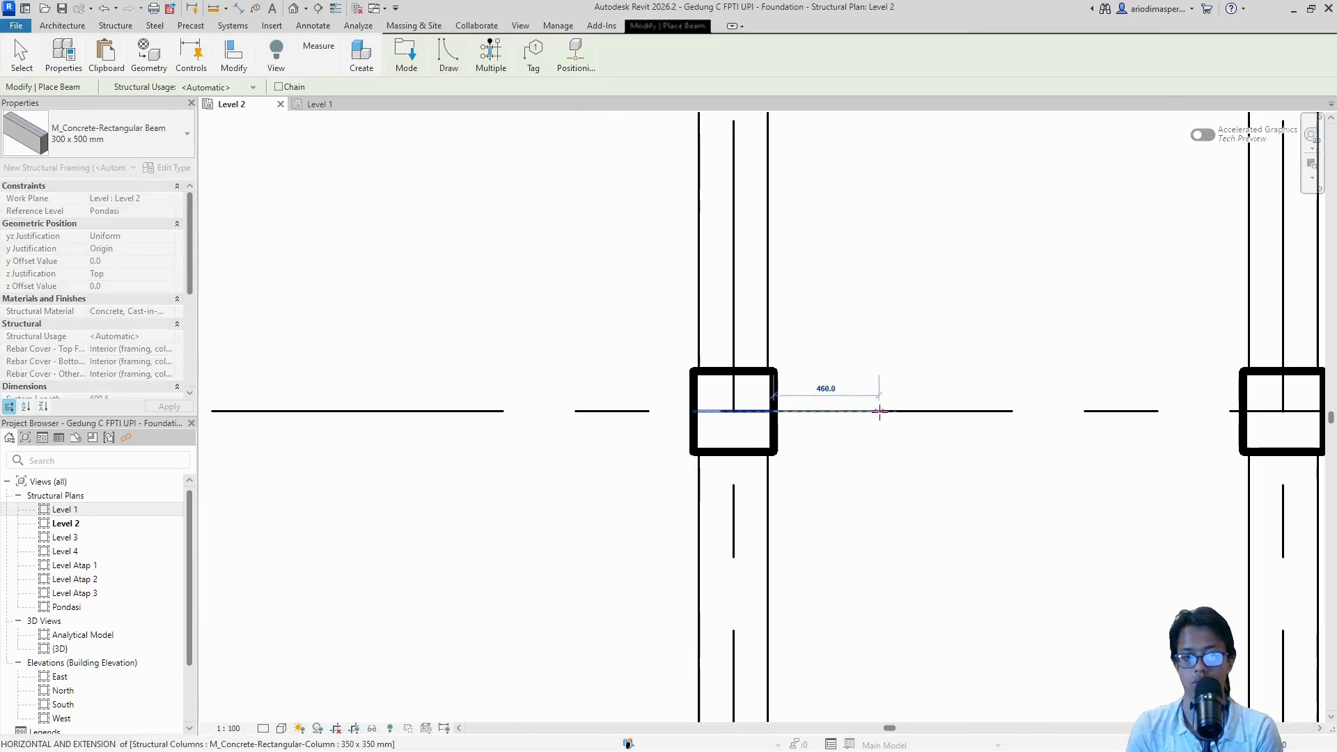
pyautogui.moveTo(1065, 409); pyautogui.dragTo(898, 404, button='middle')
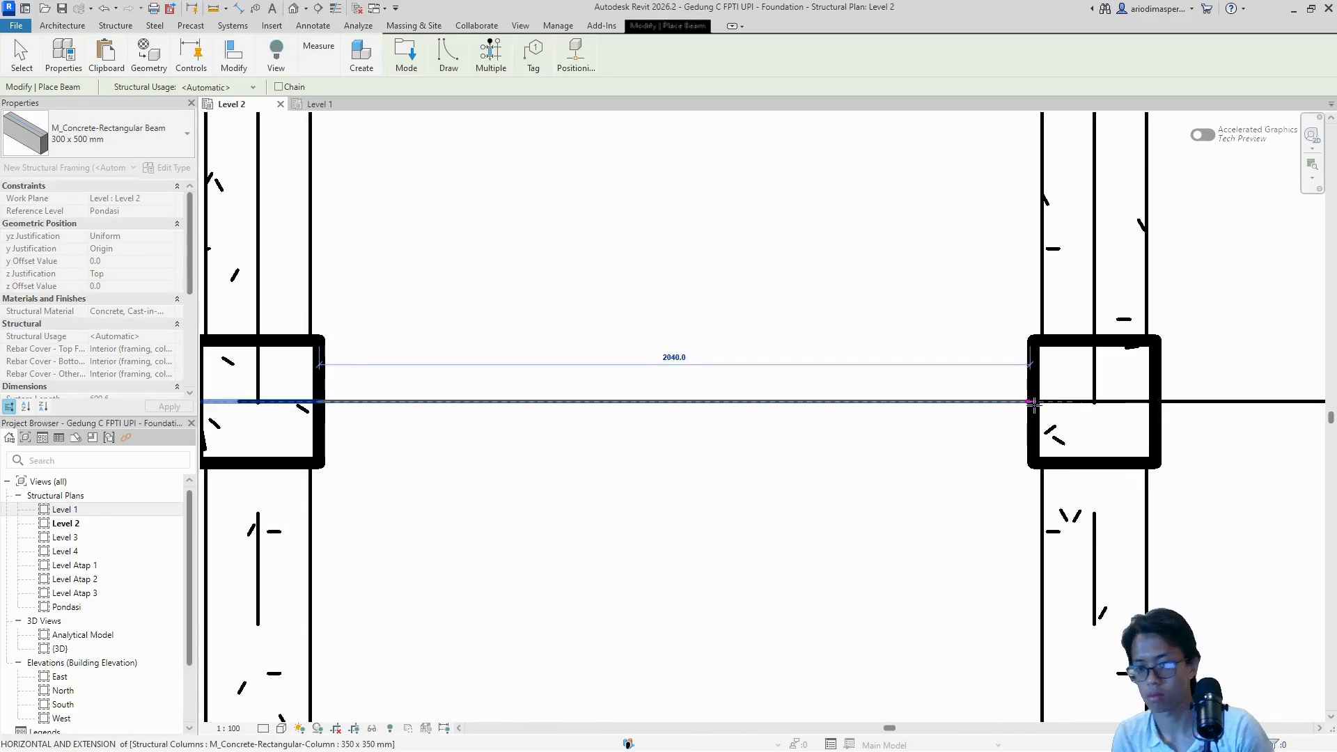
pyautogui.click(1028, 403)
pyautogui.scroll(-2, 886, 330)
pyautogui.scroll(-6, 886, 330)
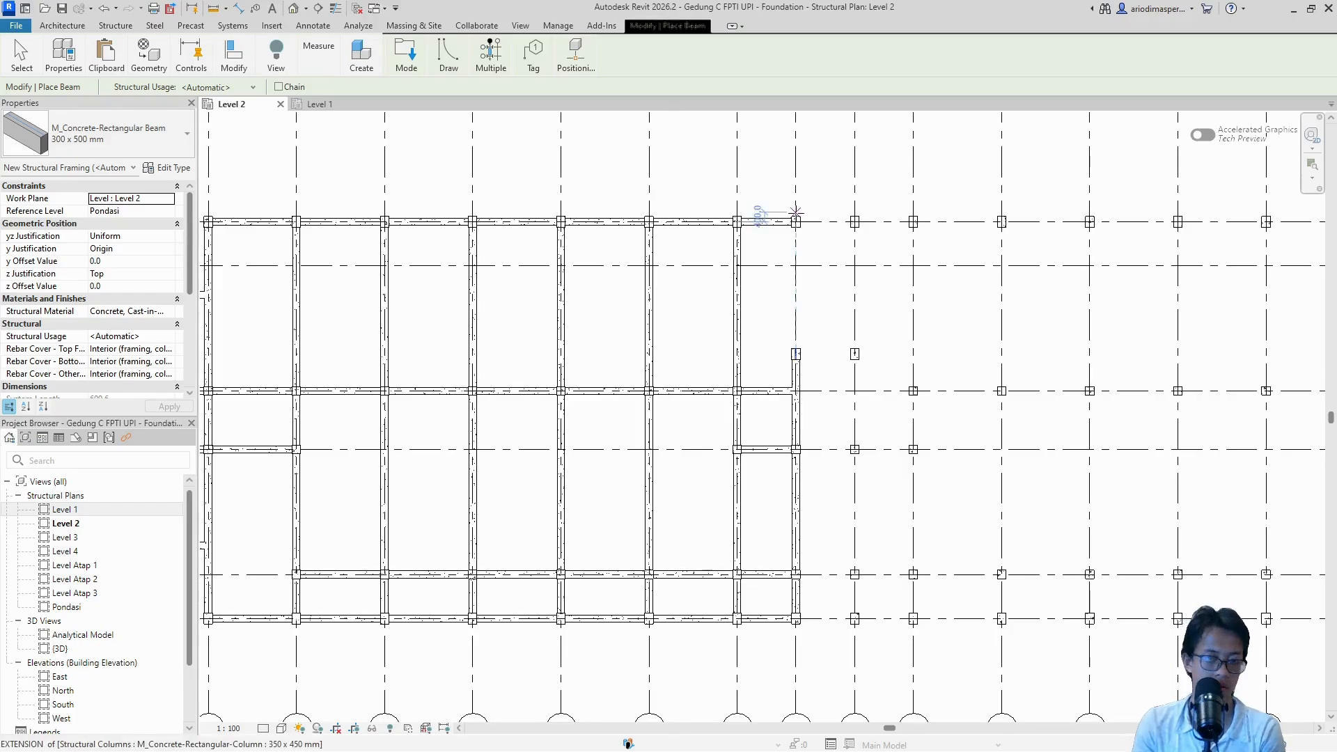
pyautogui.scroll(-3, 795, 211)
pyautogui.press('Escape')
pyautogui.press('Escape')
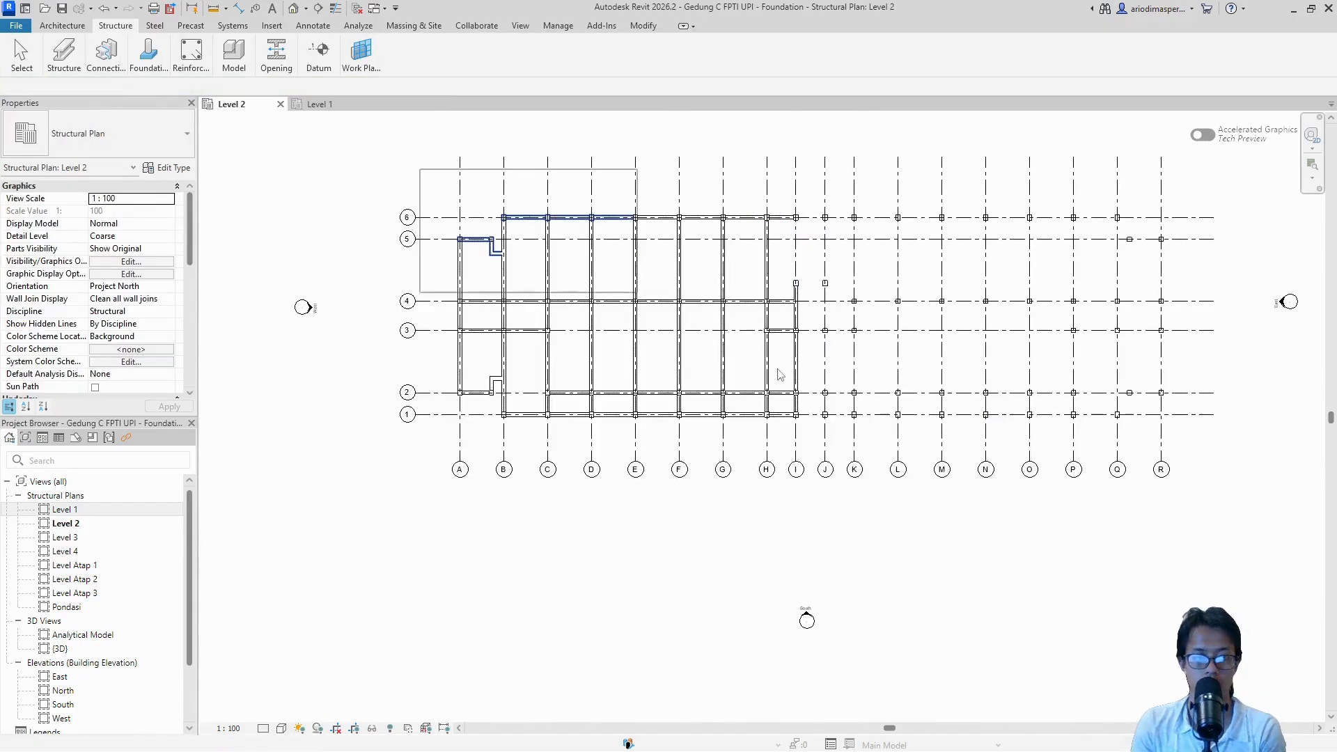
pyautogui.moveTo(780, 374); pyautogui.dragTo(827, 450)
pyautogui.moveTo(362, 59)
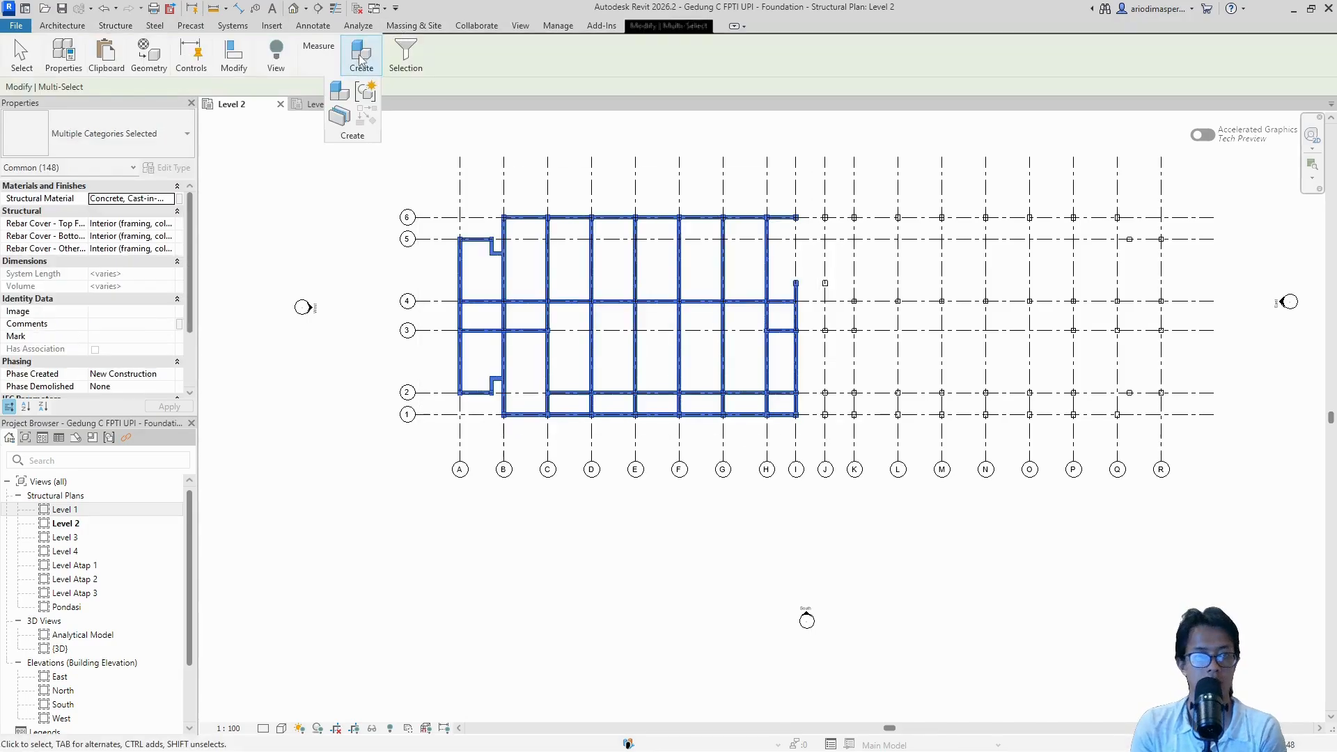
pyautogui.click(382, 102)
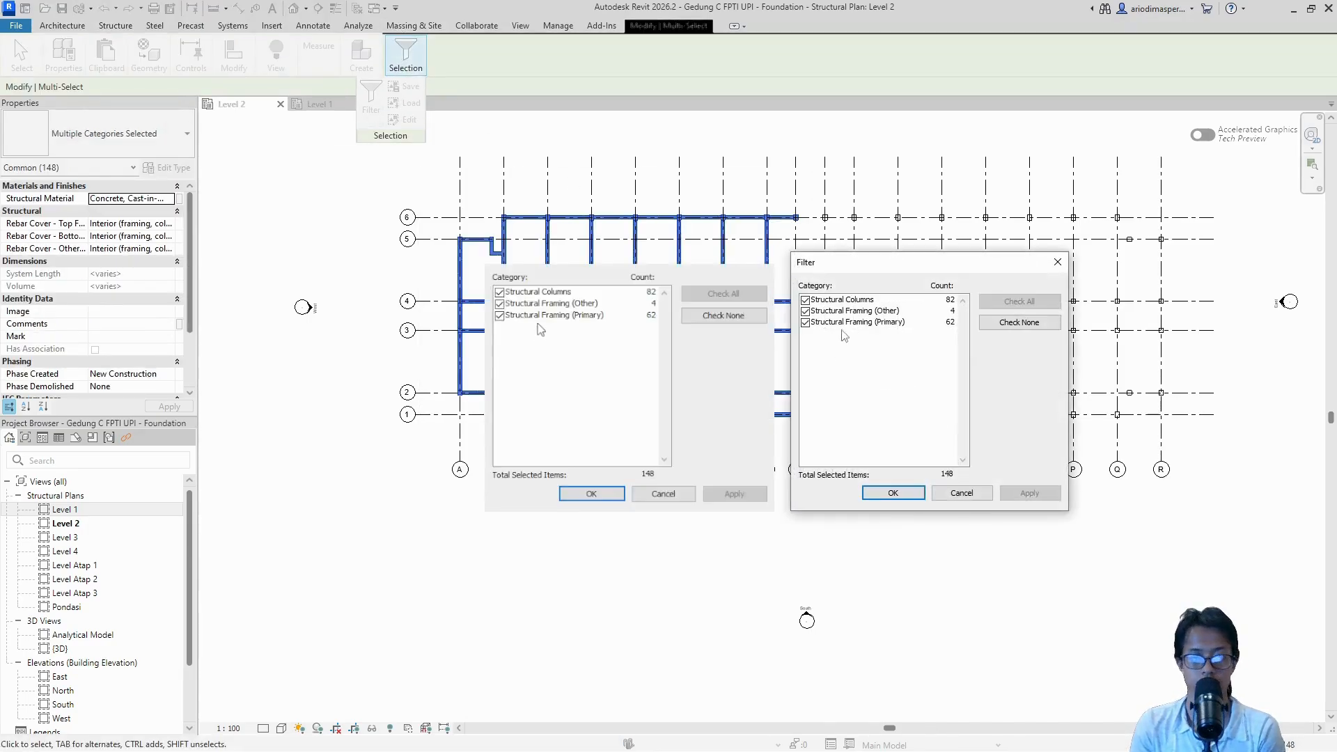
pyautogui.click(805, 300)
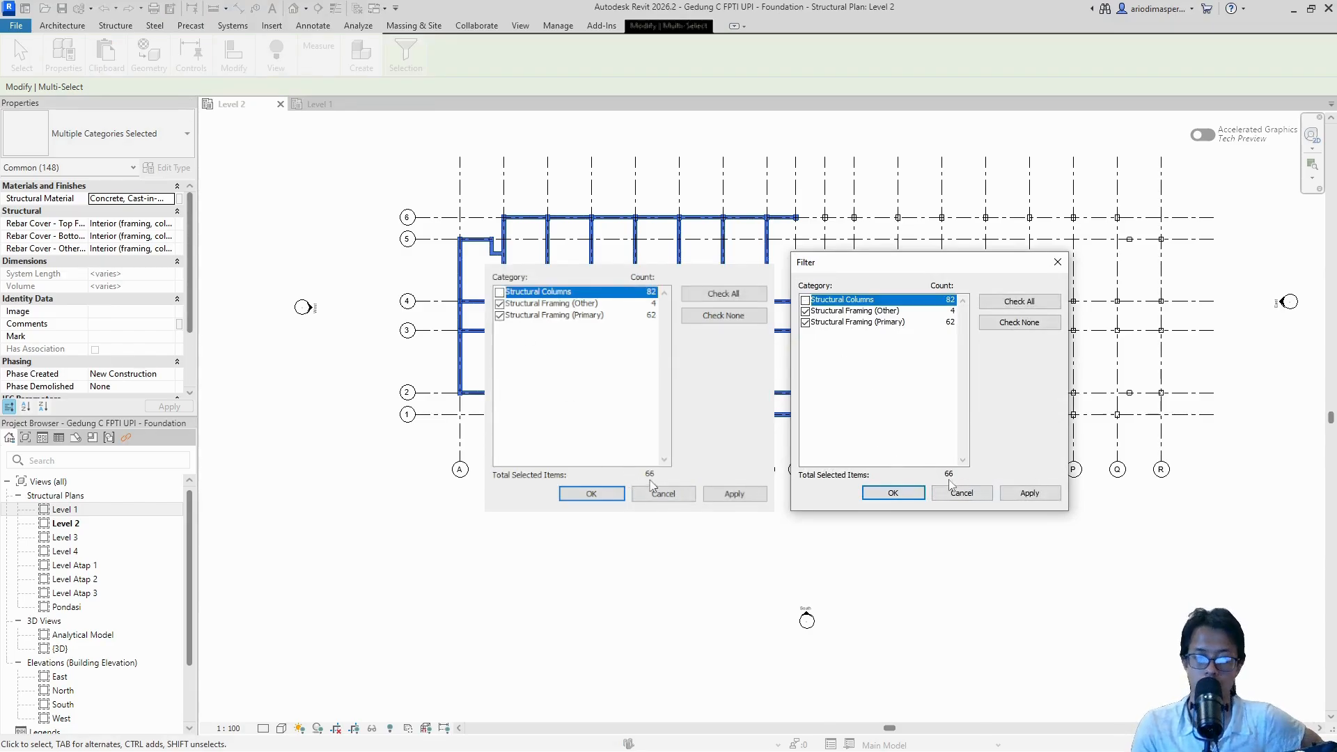
pyautogui.click(892, 492)
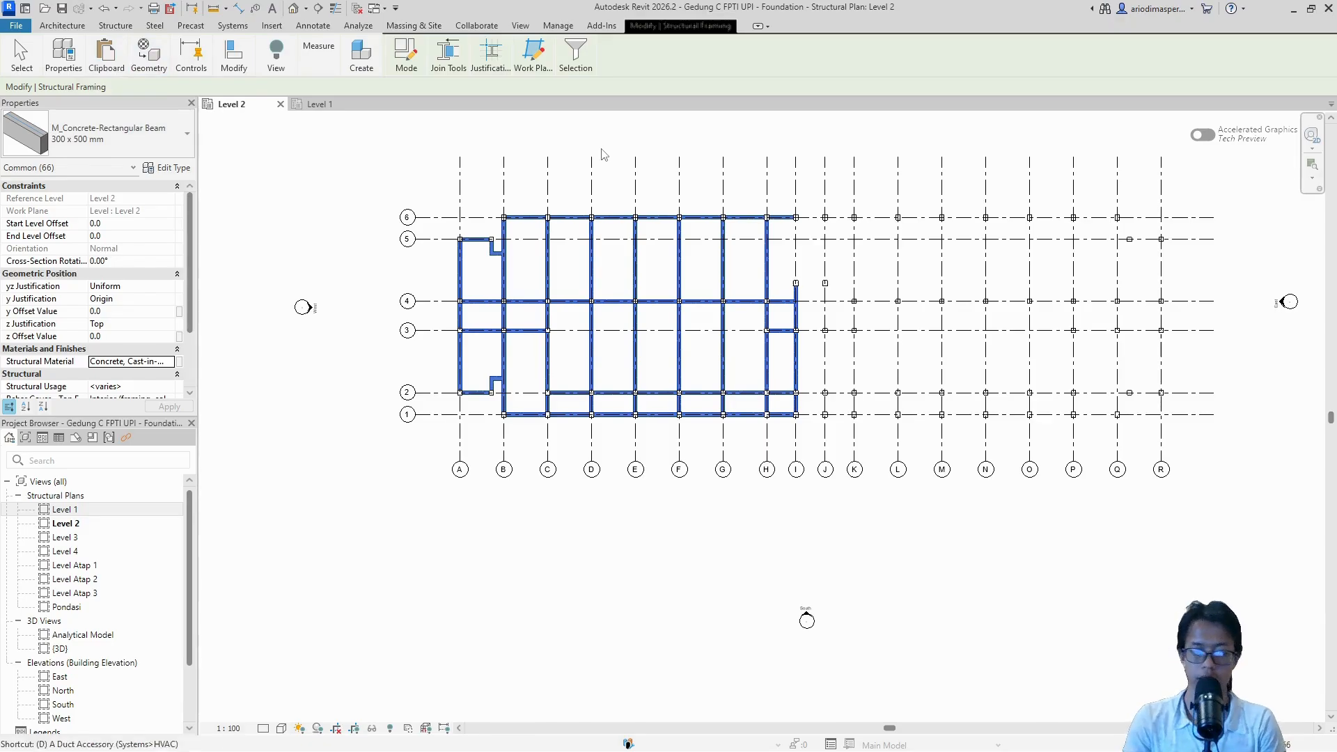
# Step: Draw a 2400 mm detail line on grid 6 between the centres of the columns at grids I and J
pyautogui.press('l')
pyautogui.scroll(5, 799, 197)
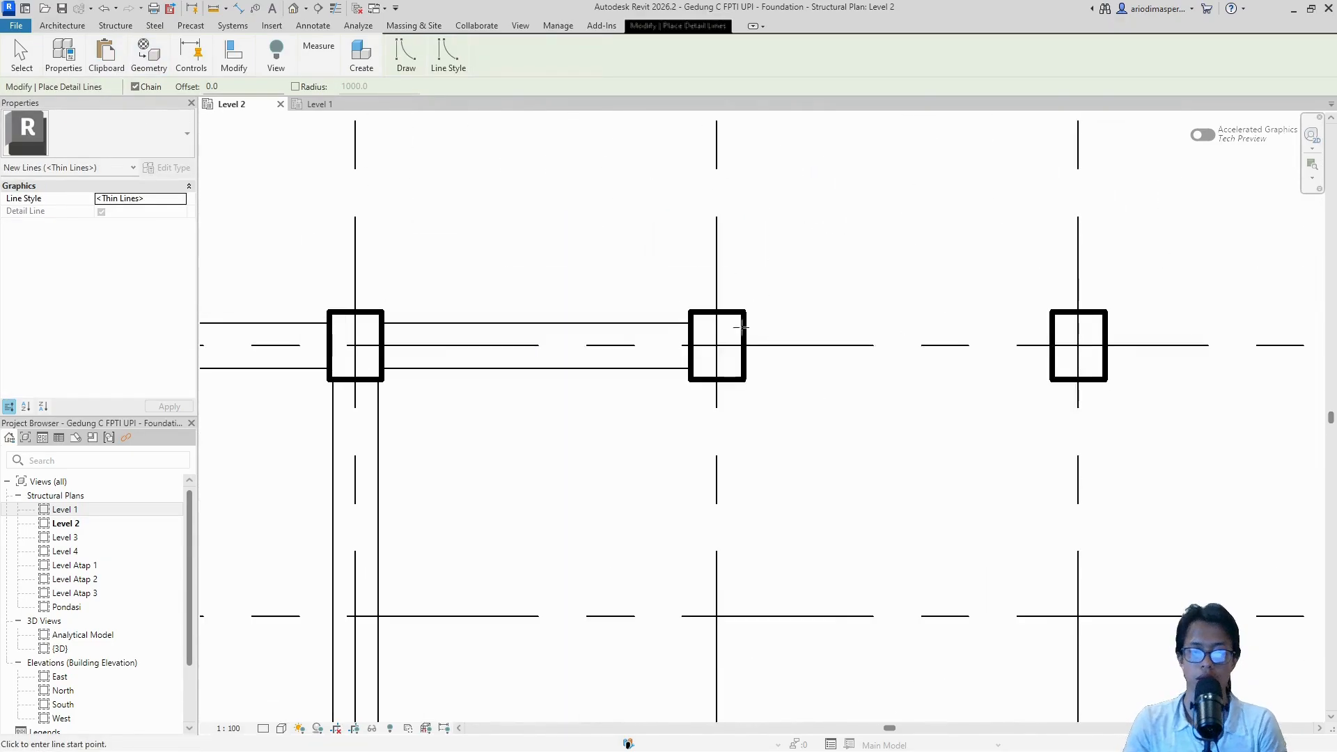
pyautogui.click(721, 348)
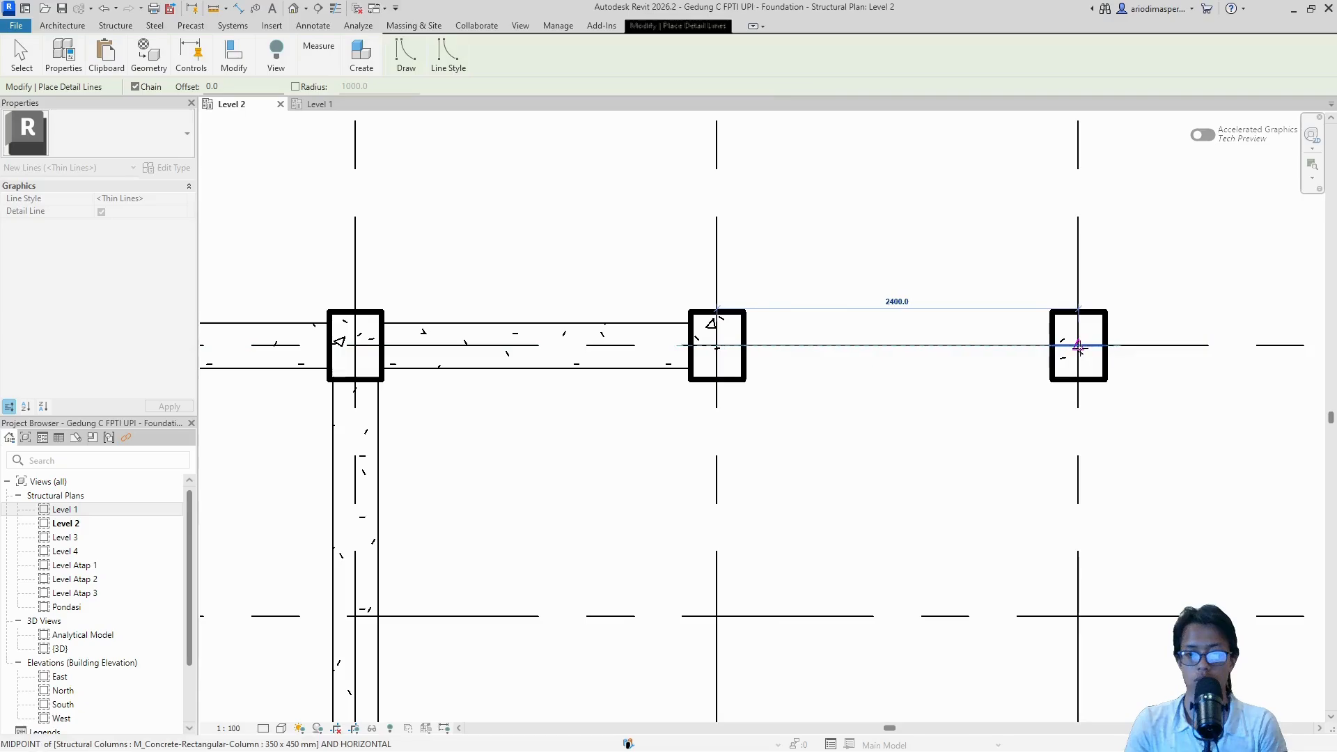
pyautogui.click(1078, 345)
pyautogui.scroll(-4, 923, 244)
pyautogui.scroll(-5, 891, 239)
pyautogui.press('Escape')
pyautogui.press('Escape')
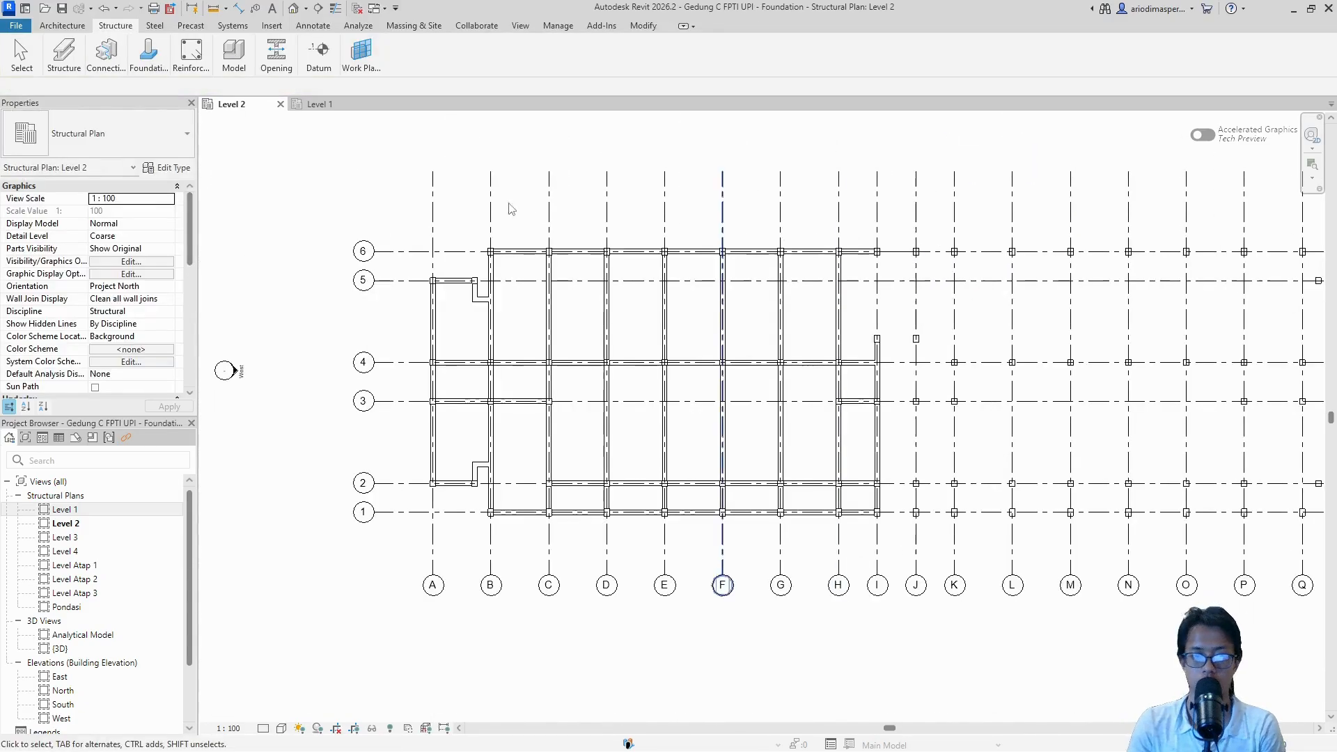
# Step: Mirror the structural framing between grids A and I, excluding structural columns, about a vertical axis through the midpoint of the grid 6 detail line
pyautogui.moveTo(393, 187); pyautogui.dragTo(903, 540)
pyautogui.click(407, 64)
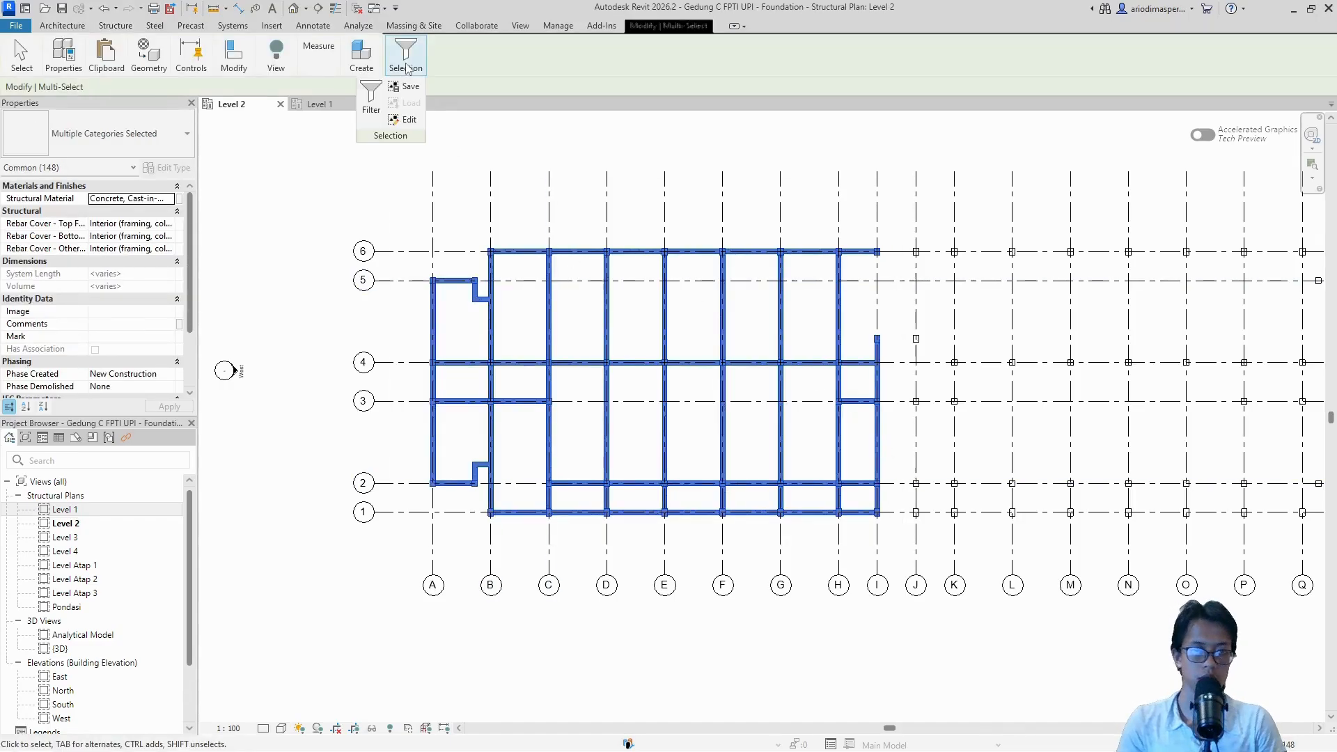
pyautogui.click(371, 105)
pyautogui.click(806, 300)
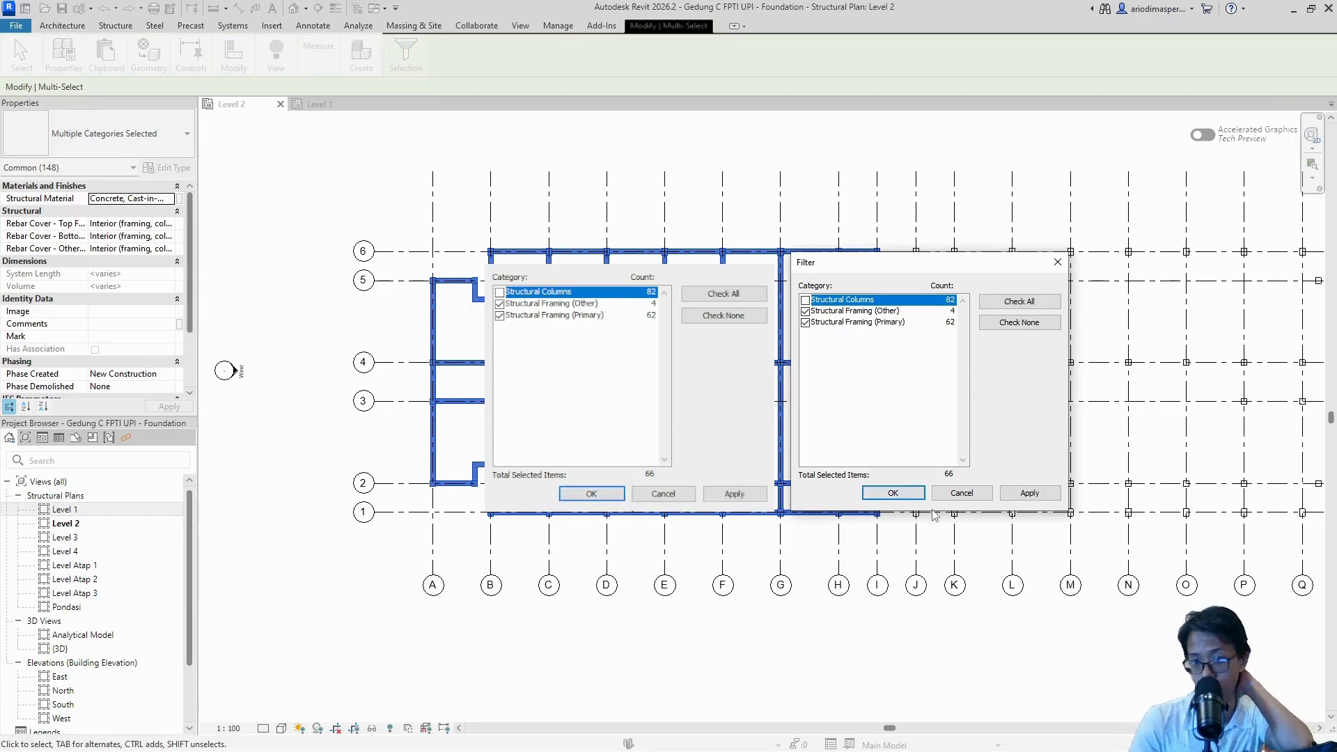
pyautogui.click(917, 497)
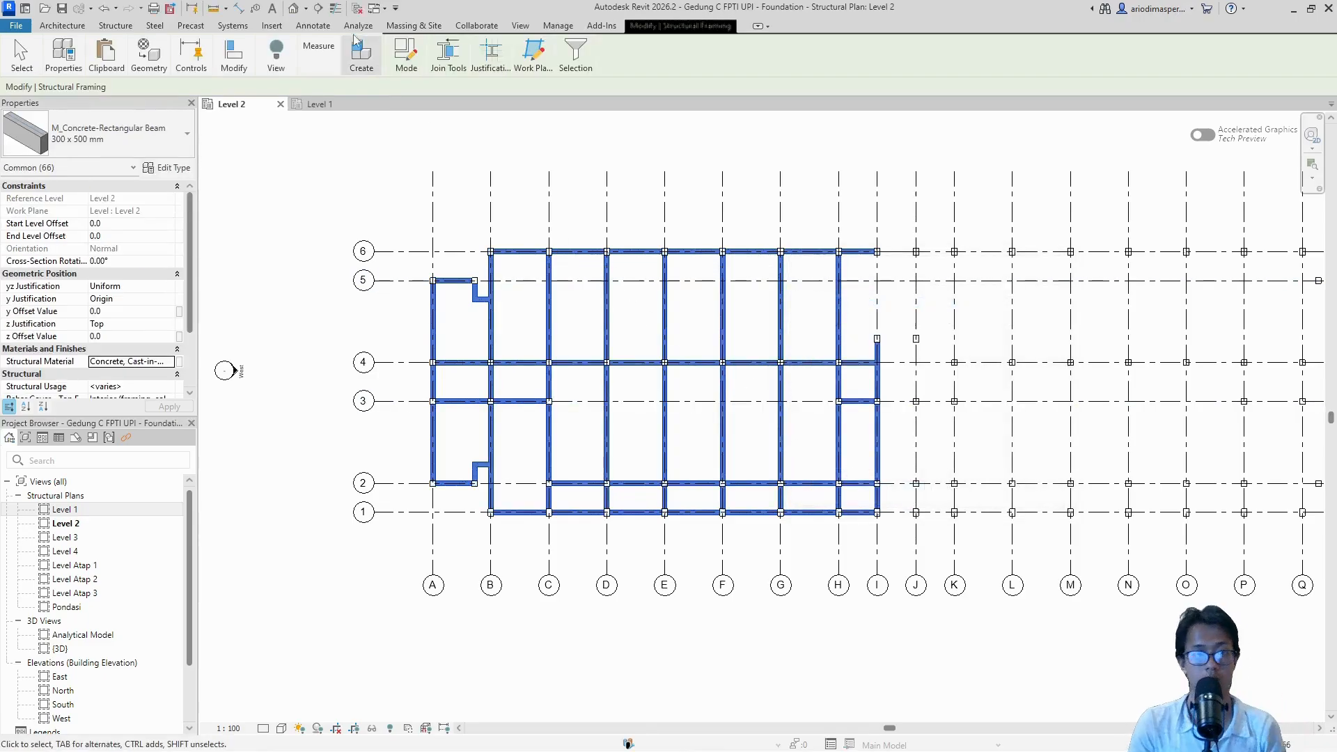
pyautogui.moveTo(241, 76)
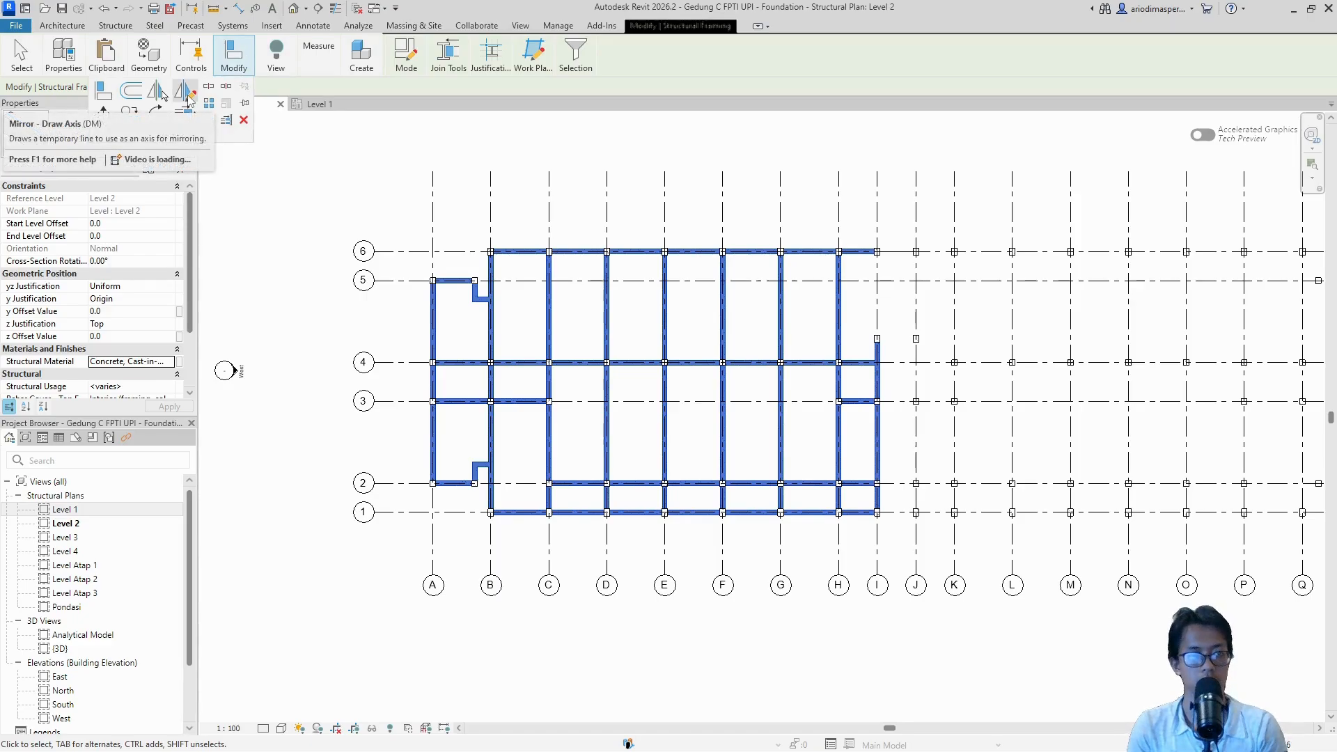
pyautogui.click(185, 92)
pyautogui.scroll(4, 898, 247)
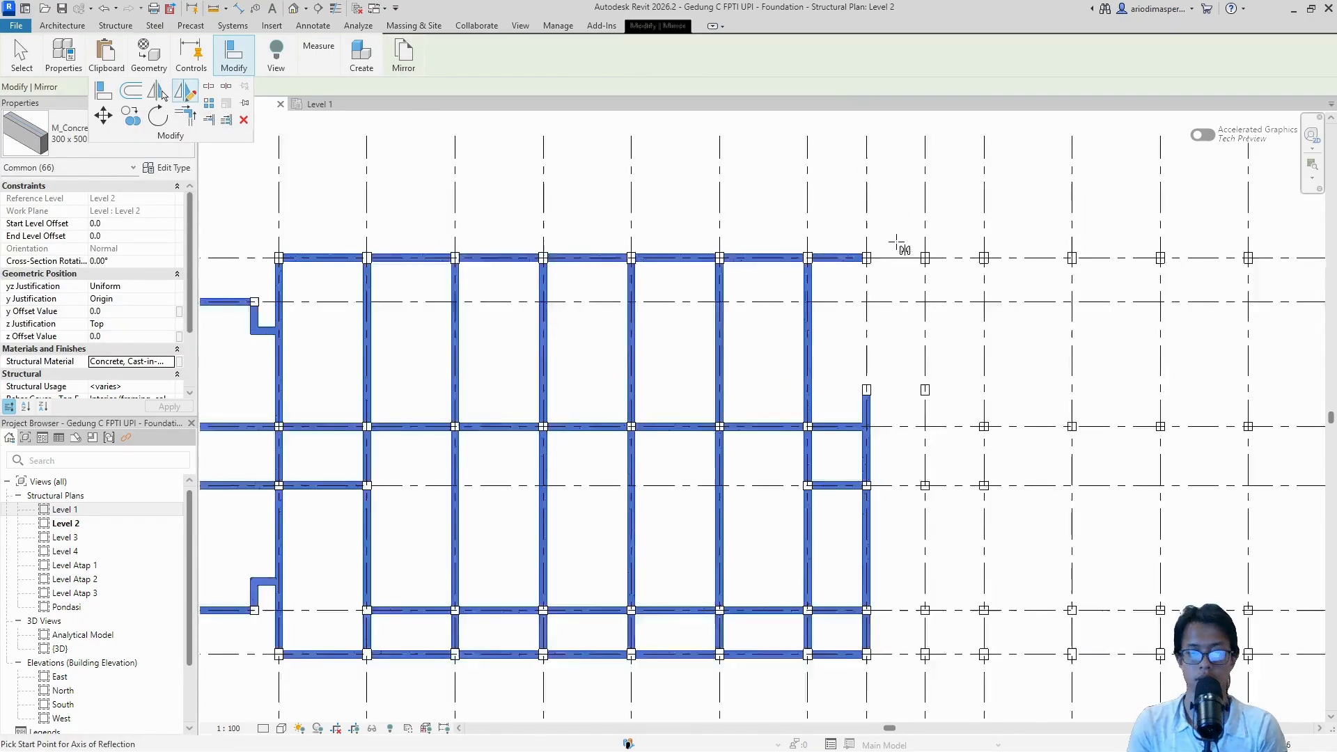
pyautogui.click(896, 259)
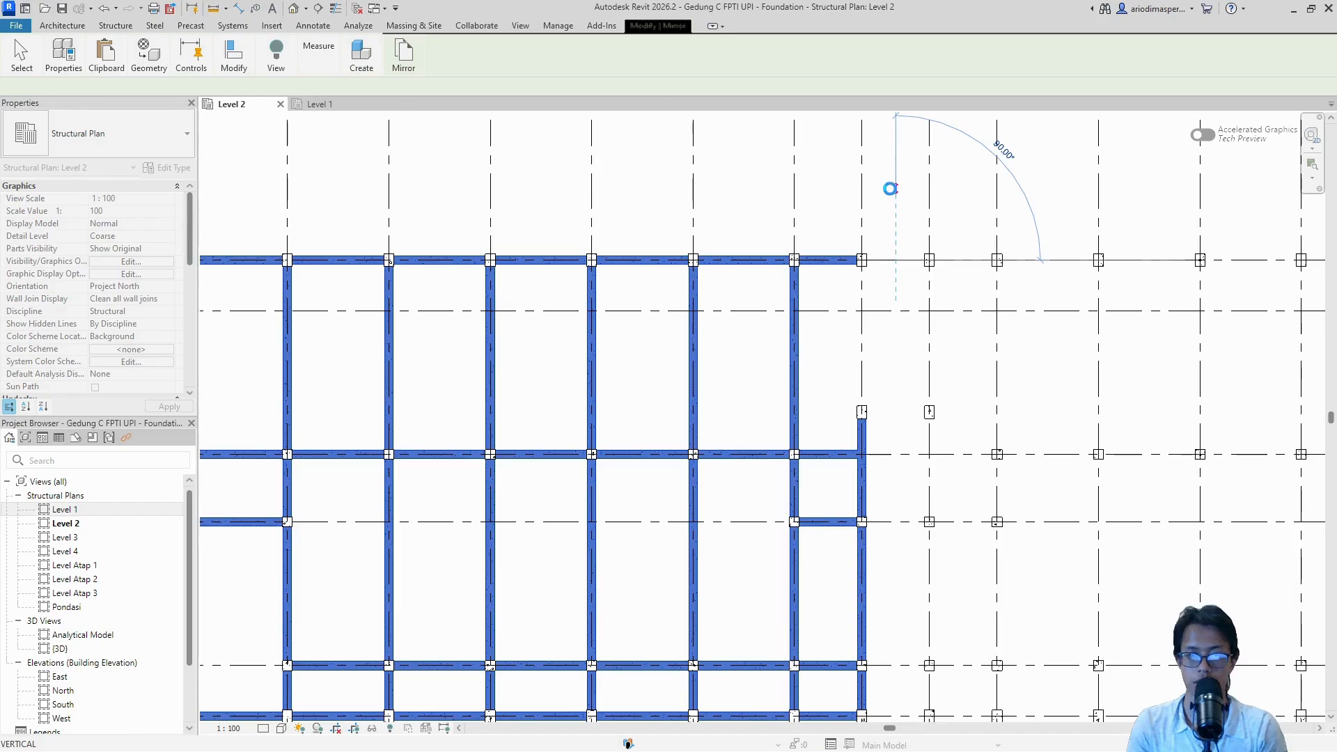
pyautogui.click(890, 237)
pyautogui.scroll(-2, 891, 244)
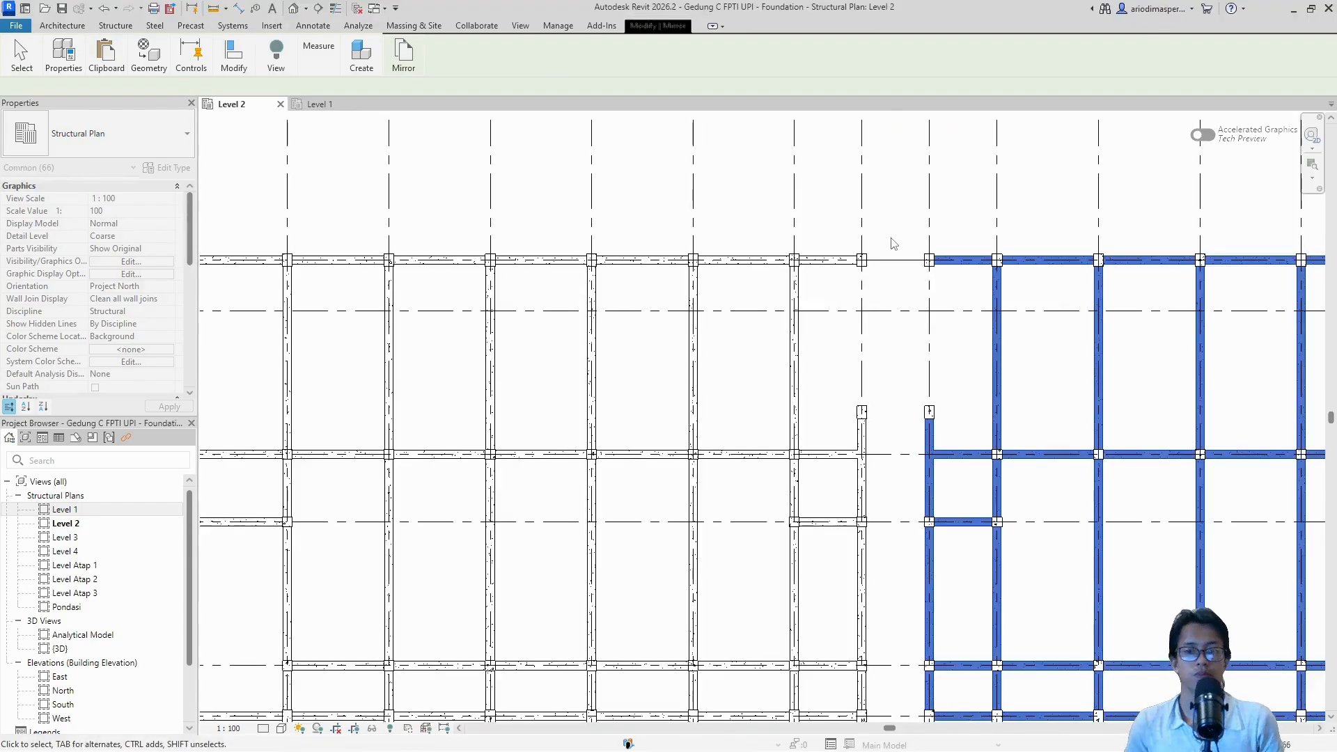
pyautogui.scroll(-2, 892, 271)
pyautogui.click(897, 303)
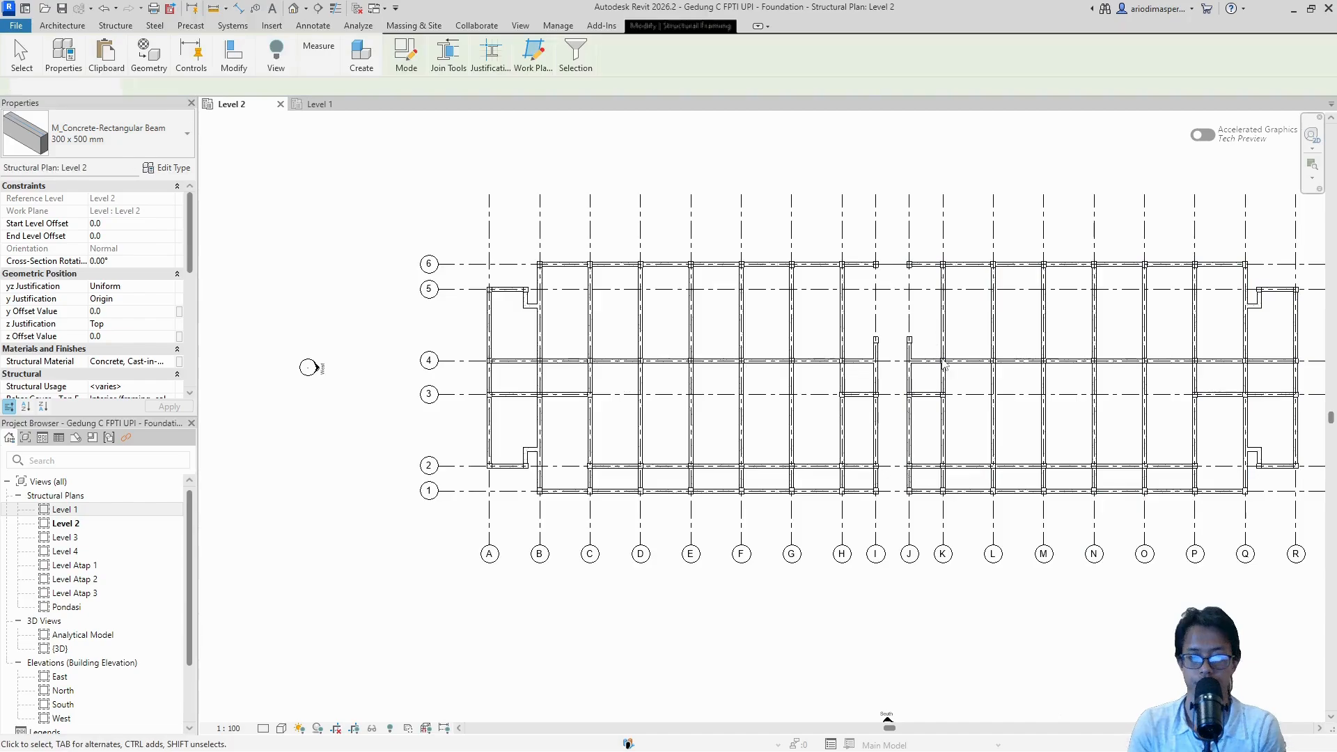
# Step: Place a 300 x 500 mm concrete beam on grid 6 between the facing sides of the columns at grids I and J
pyautogui.moveTo(816, 337); pyautogui.dragTo(731, 339, button='middle')
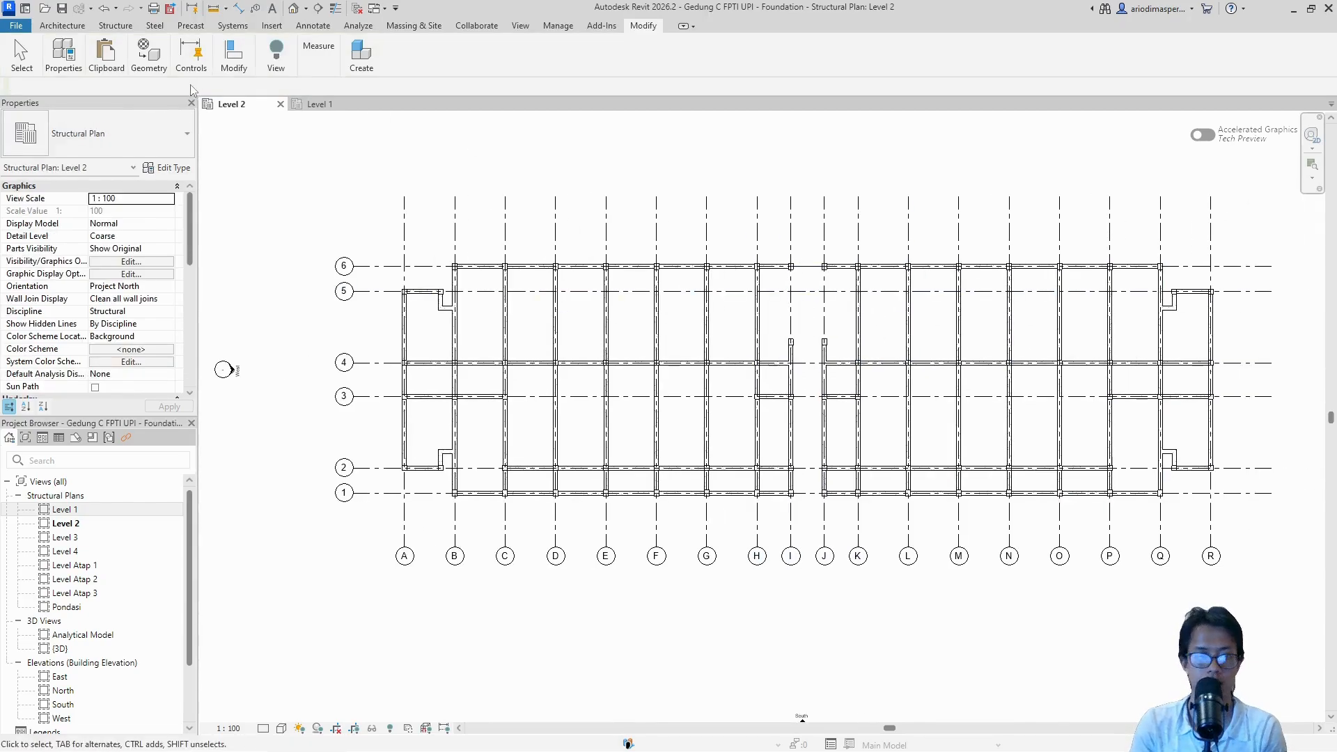
pyautogui.click(110, 24)
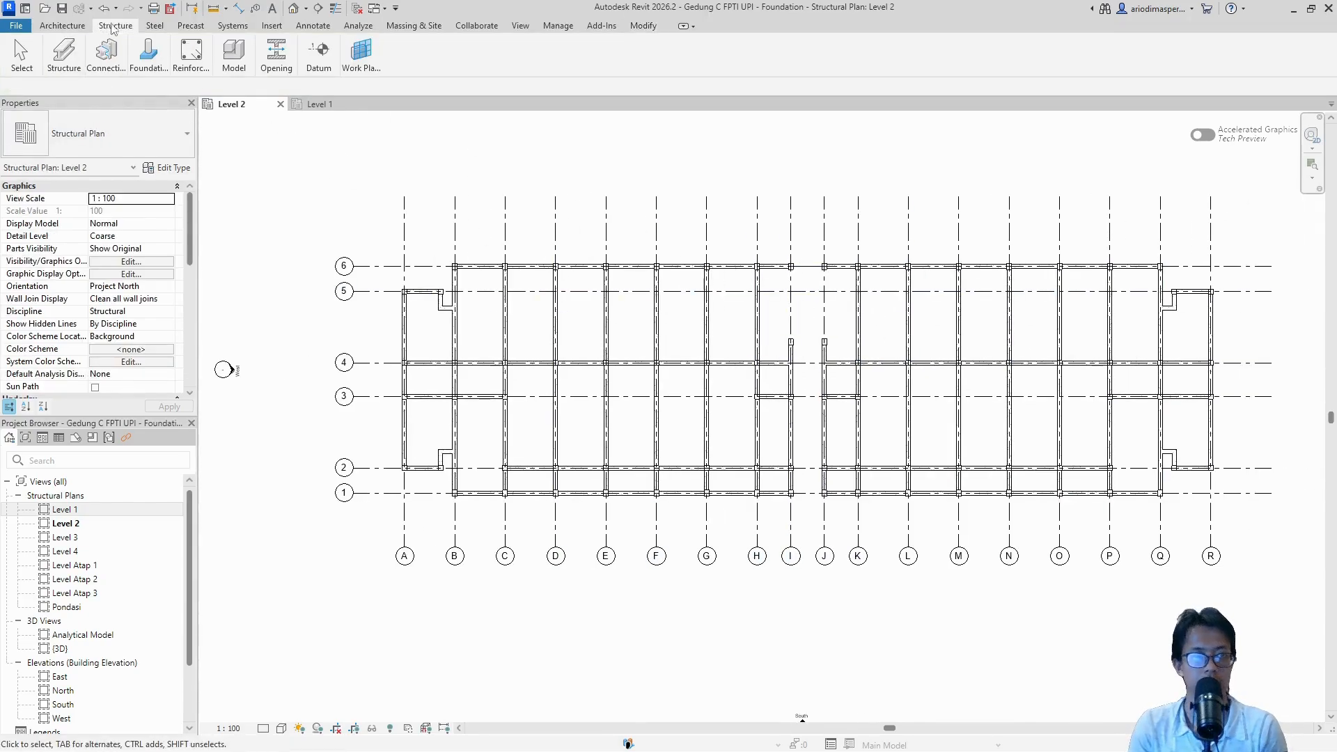
pyautogui.moveTo(67, 69)
pyautogui.click(21, 98)
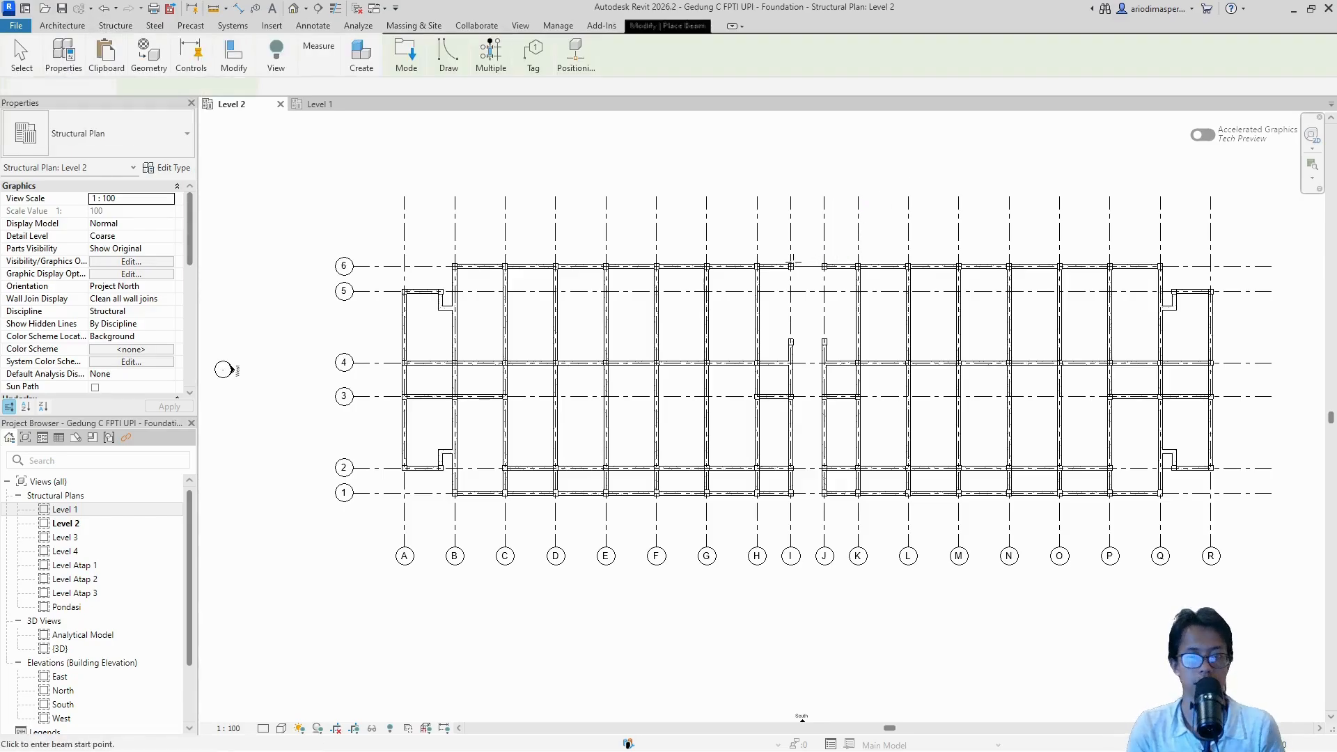
pyautogui.scroll(5, 783, 282)
pyautogui.scroll(6, 783, 284)
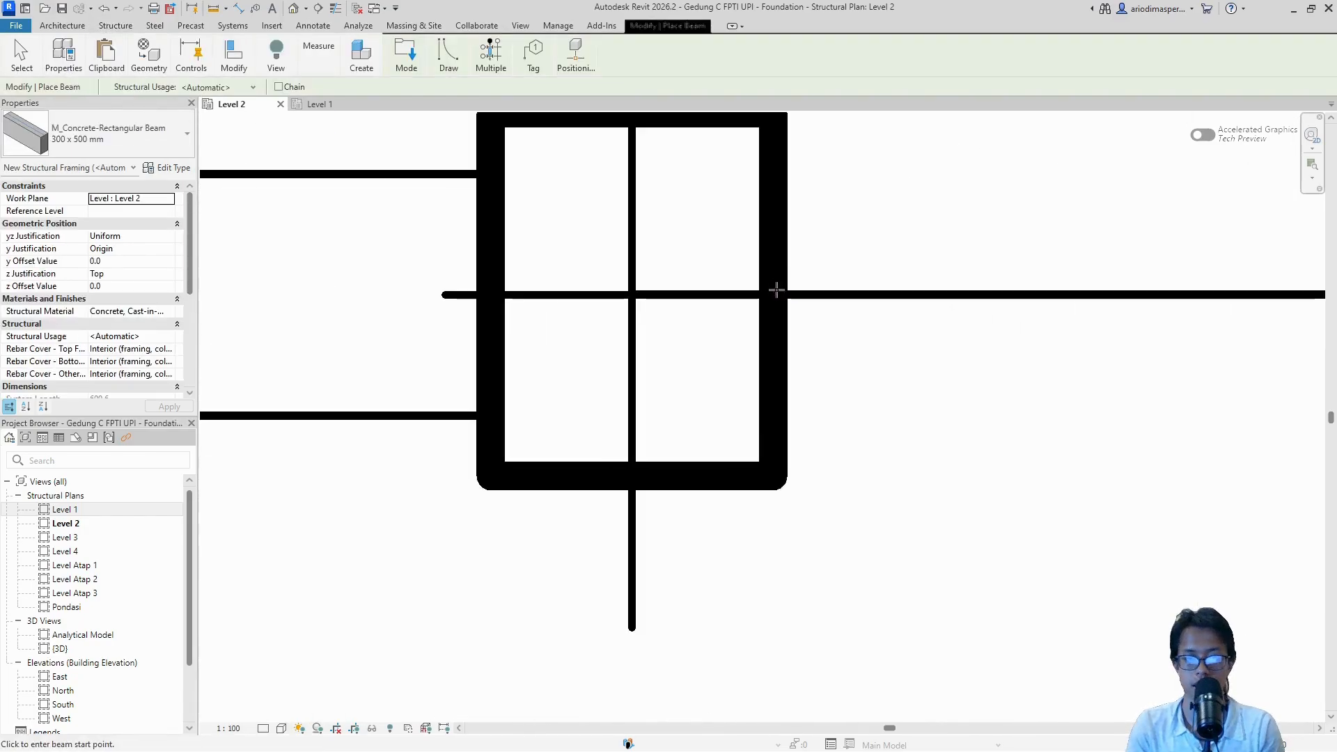
pyautogui.click(782, 285)
pyautogui.scroll(-4, 940, 295)
pyautogui.moveTo(1110, 294); pyautogui.dragTo(852, 302, button='middle')
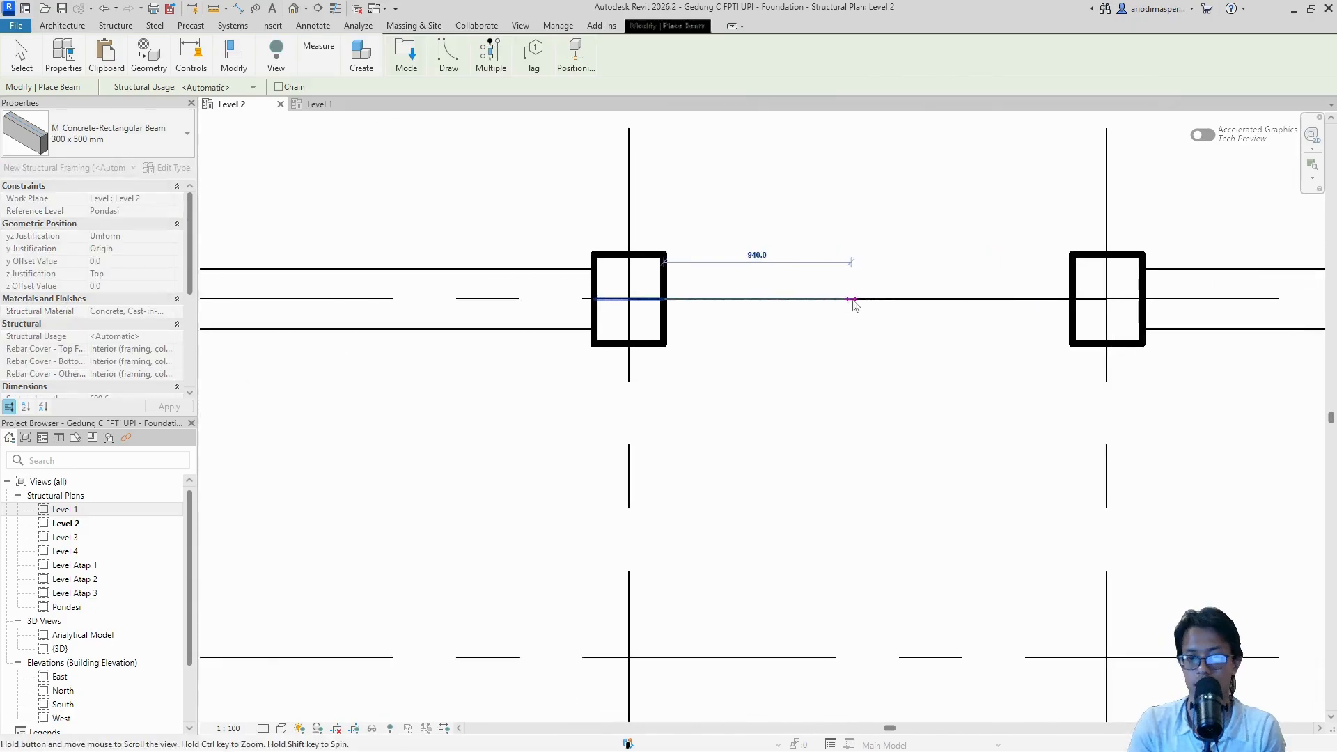
pyautogui.scroll(5, 1077, 294)
pyautogui.scroll(3, 1055, 322)
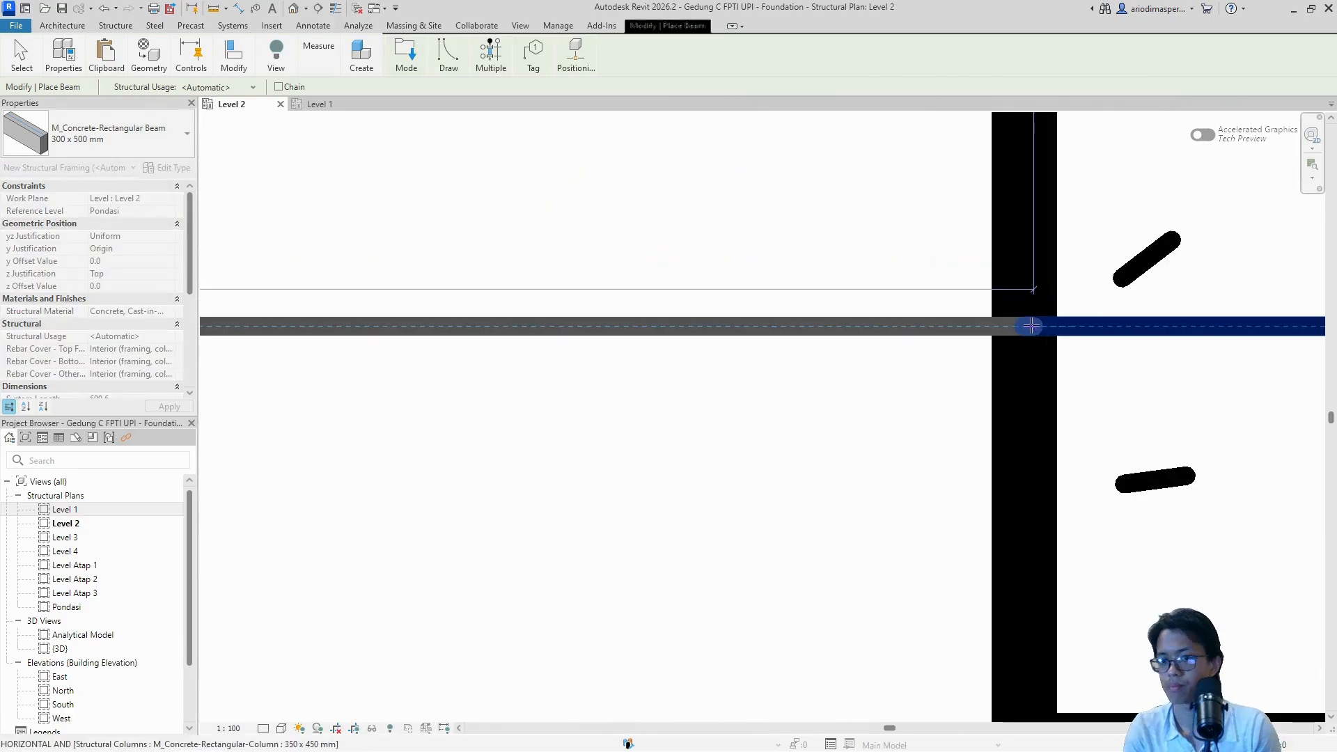
pyautogui.click(1007, 326)
pyautogui.scroll(-8, 674, 359)
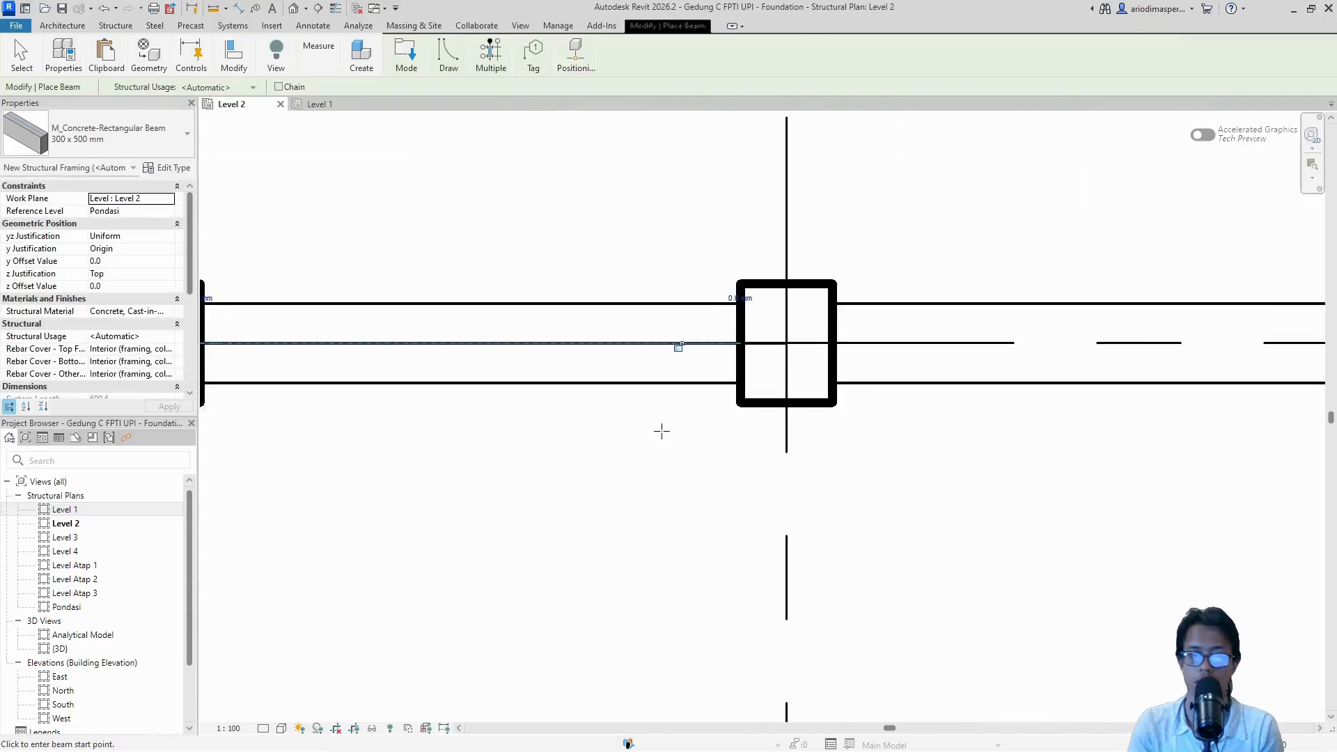
pyautogui.scroll(-2, 674, 358)
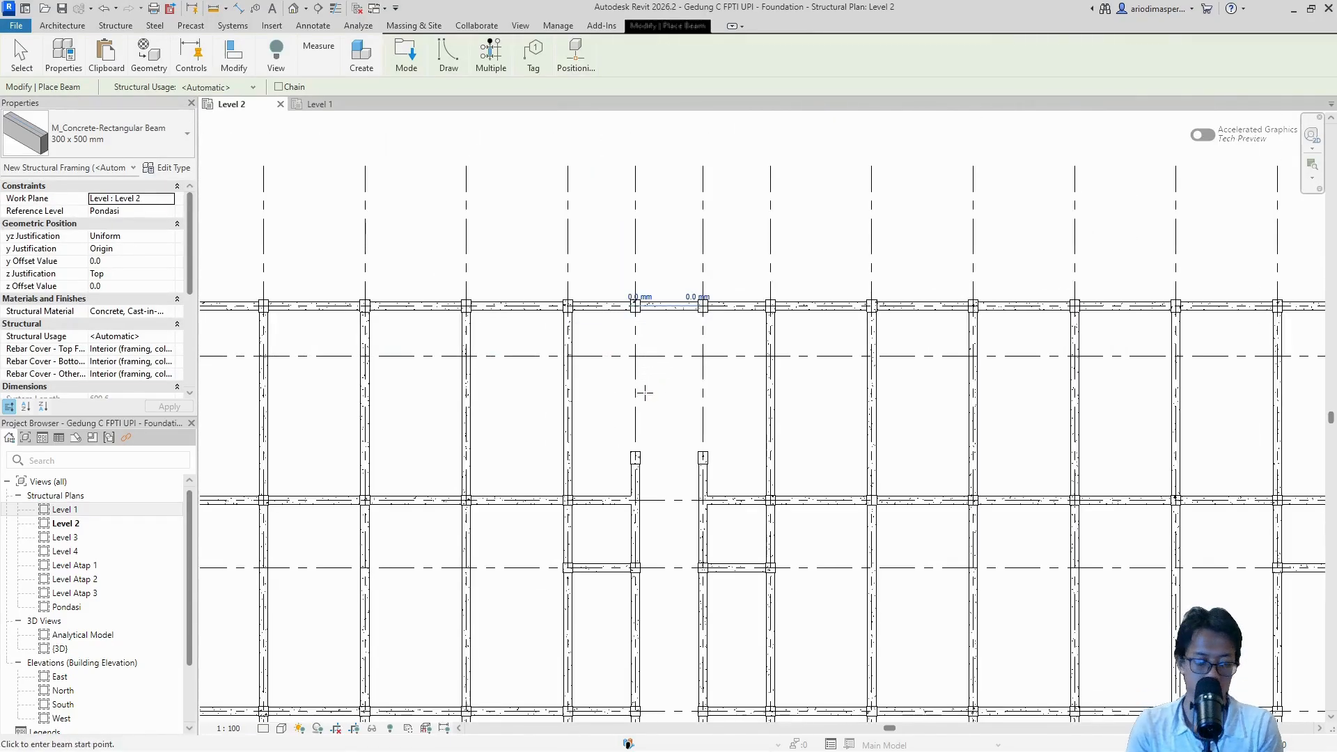
# Step: Place a 300 x 500 mm concrete beam between the two columns on grids I and J located between grids 4 and 5
pyautogui.scroll(6, 645, 456)
pyautogui.scroll(3, 647, 453)
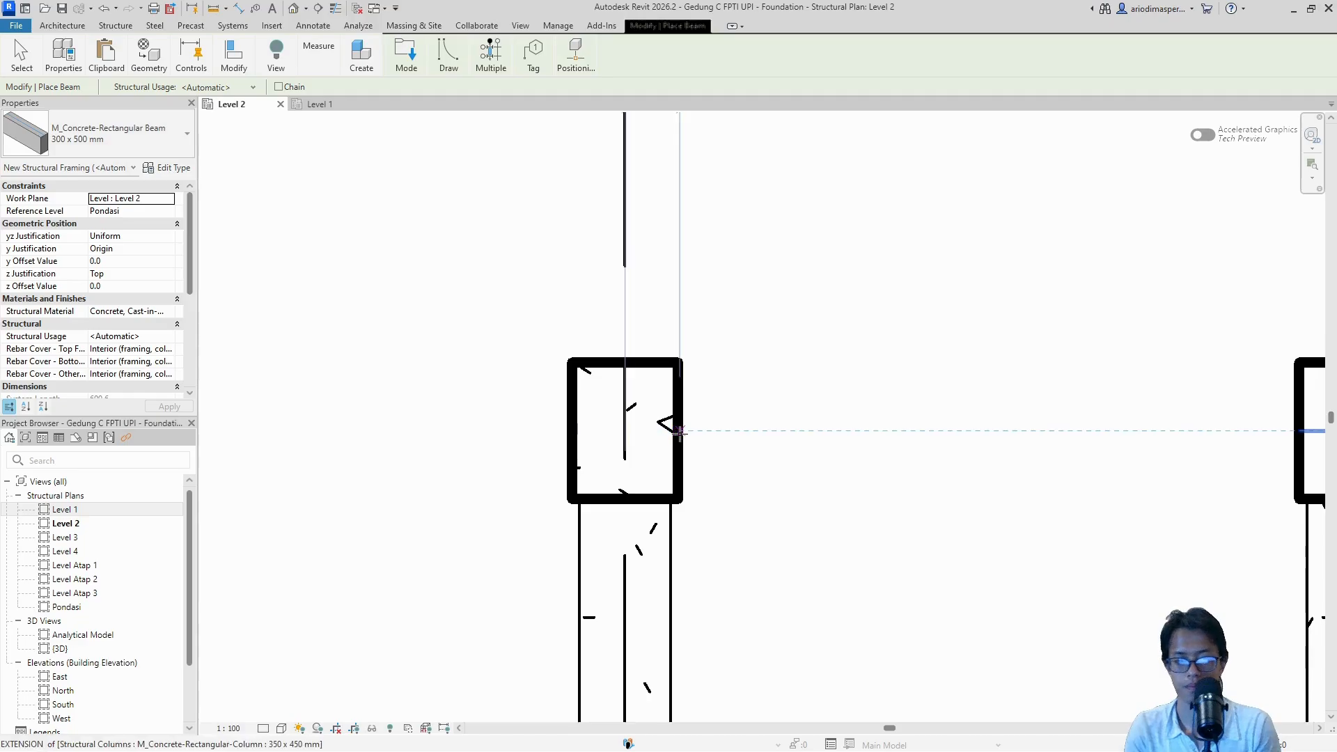
pyautogui.click(662, 430)
pyautogui.moveTo(1117, 440); pyautogui.dragTo(761, 427, button='middle')
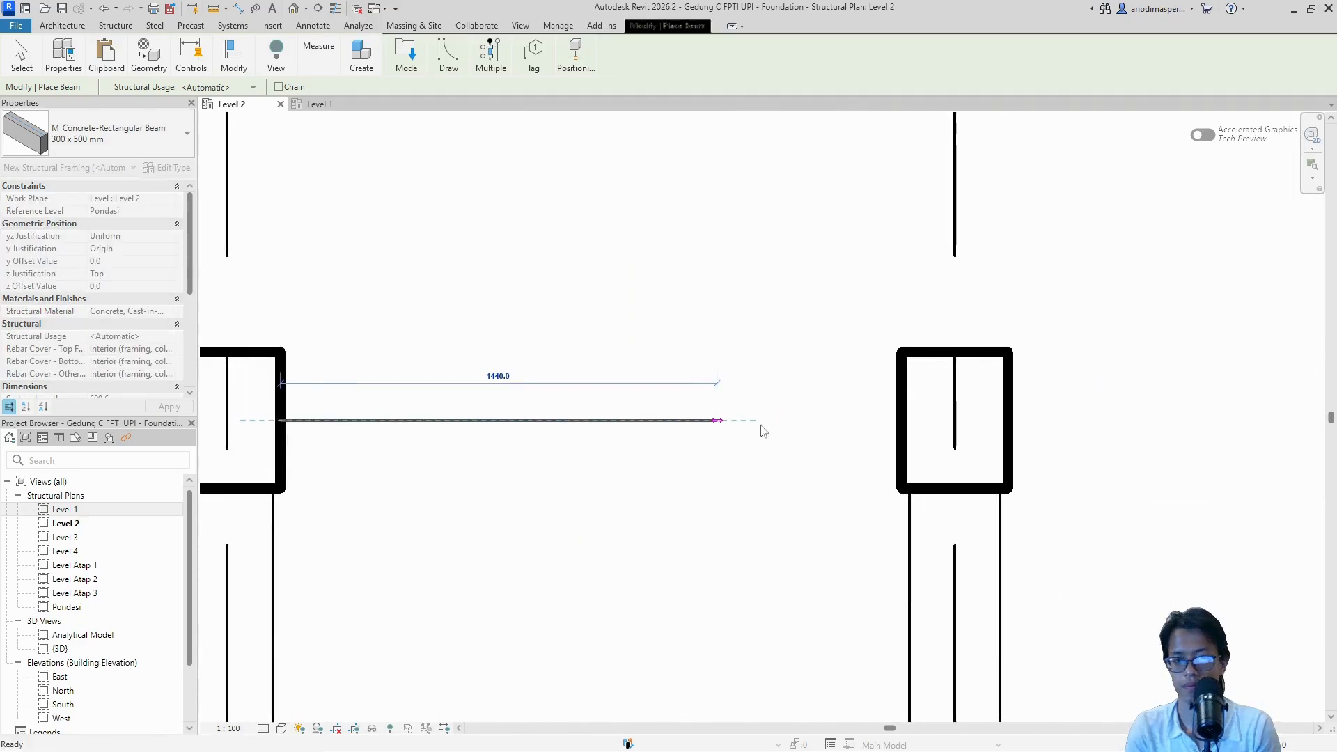
pyautogui.click(900, 423)
pyautogui.scroll(-6, 820, 438)
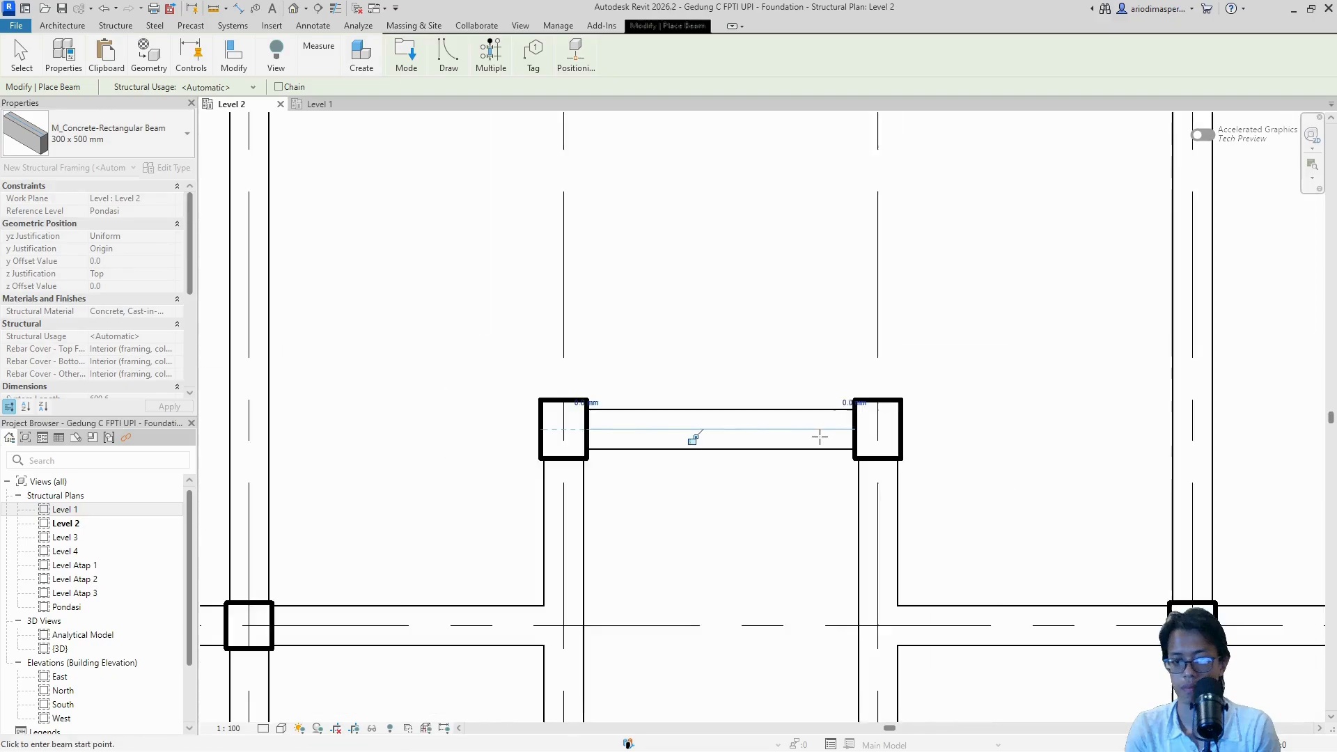
# Step: Place a 300 x 500 mm concrete beam on grid 4 spanning between the beams on grids I and J
pyautogui.scroll(5, 770, 509)
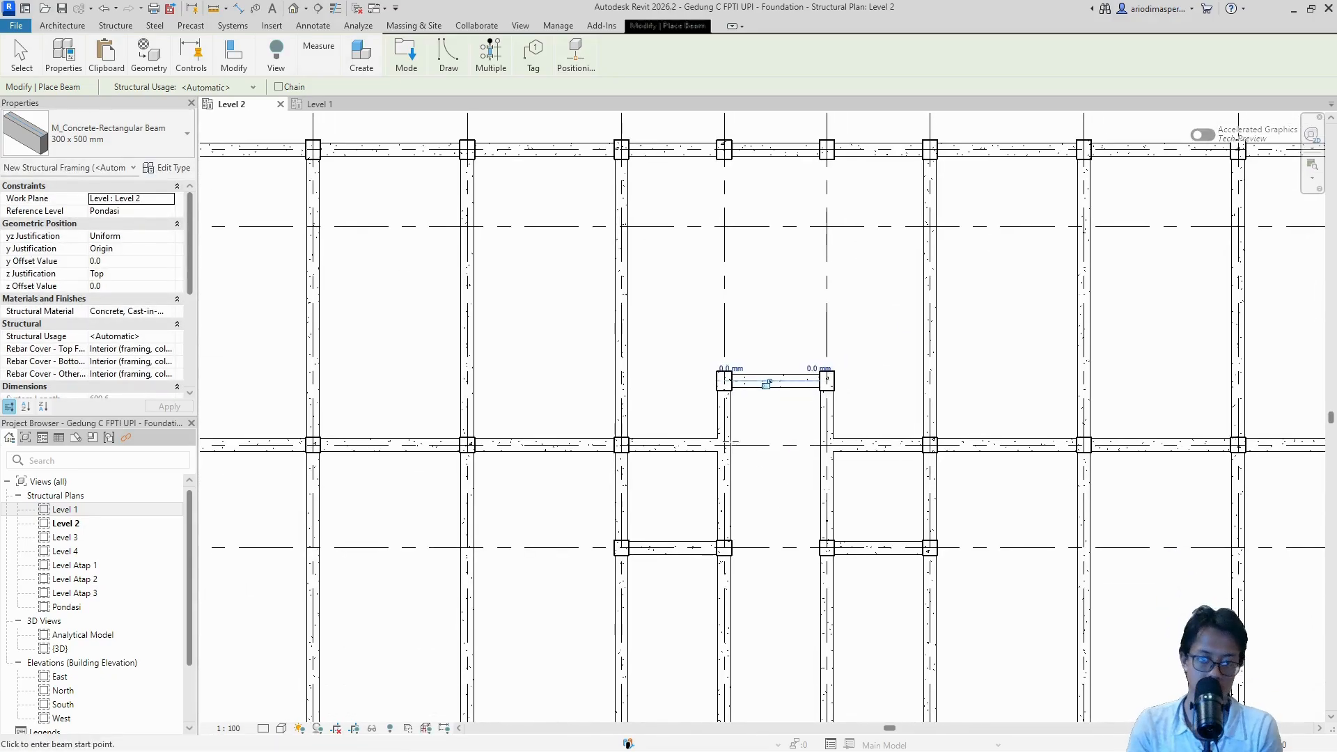
pyautogui.scroll(-3, 737, 462)
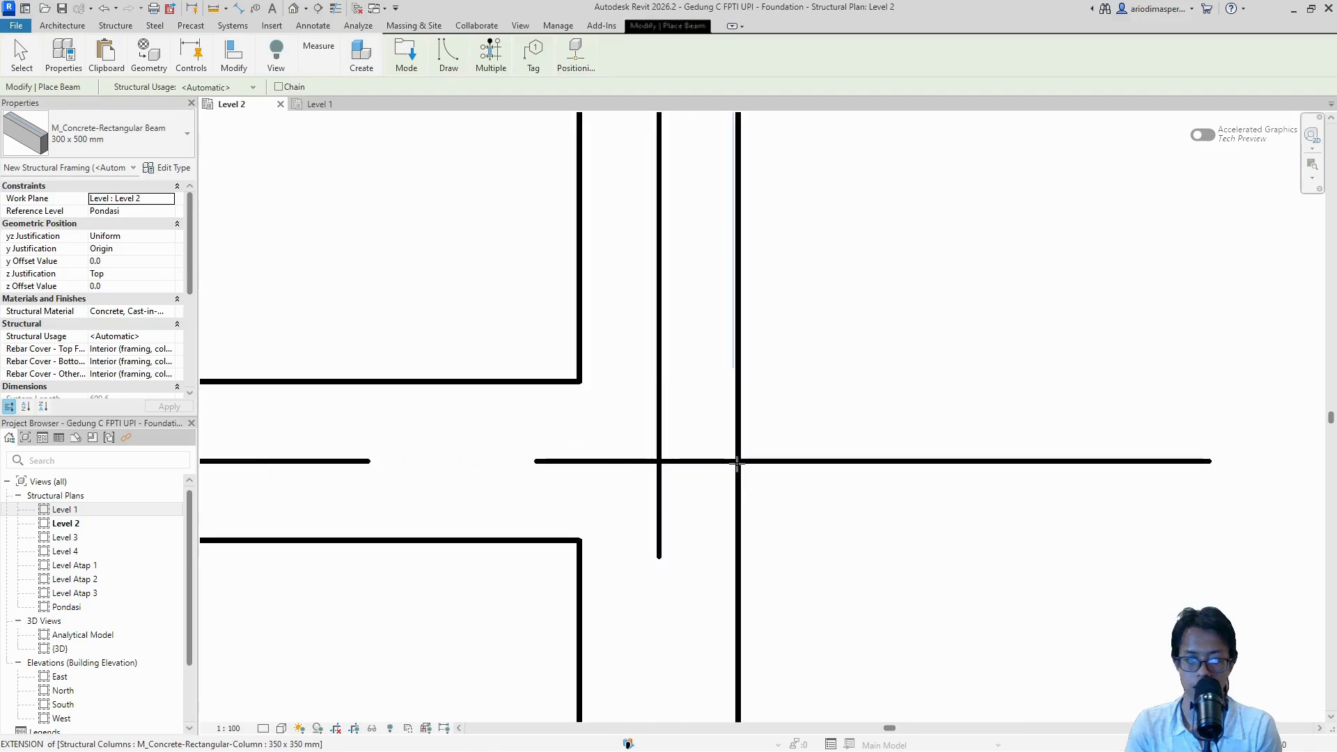
pyautogui.scroll(4, 740, 456)
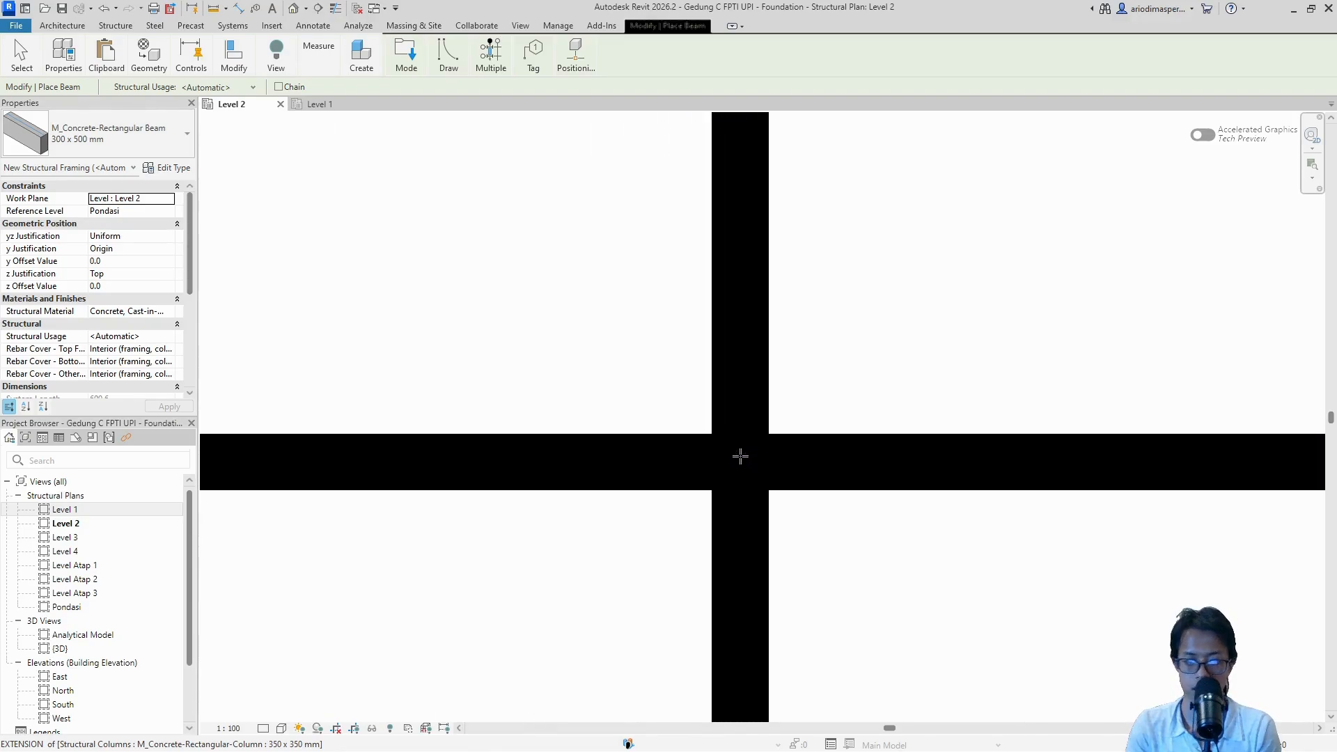
pyautogui.click(743, 465)
pyautogui.scroll(-5, 742, 465)
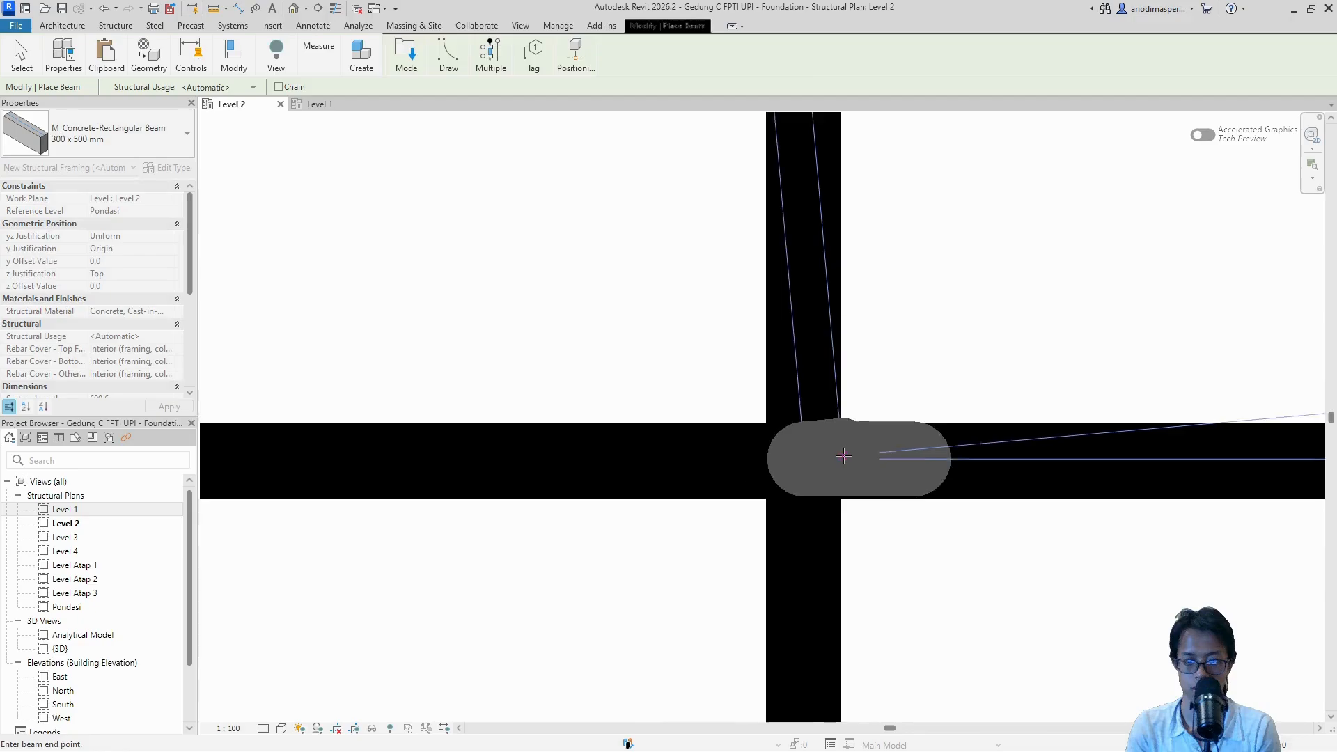
pyautogui.moveTo(1164, 481); pyautogui.dragTo(584, 471, button='middle')
pyautogui.moveTo(1053, 480); pyautogui.dragTo(401, 490, button='middle')
pyautogui.scroll(3, 975, 469)
pyautogui.scroll(4, 963, 472)
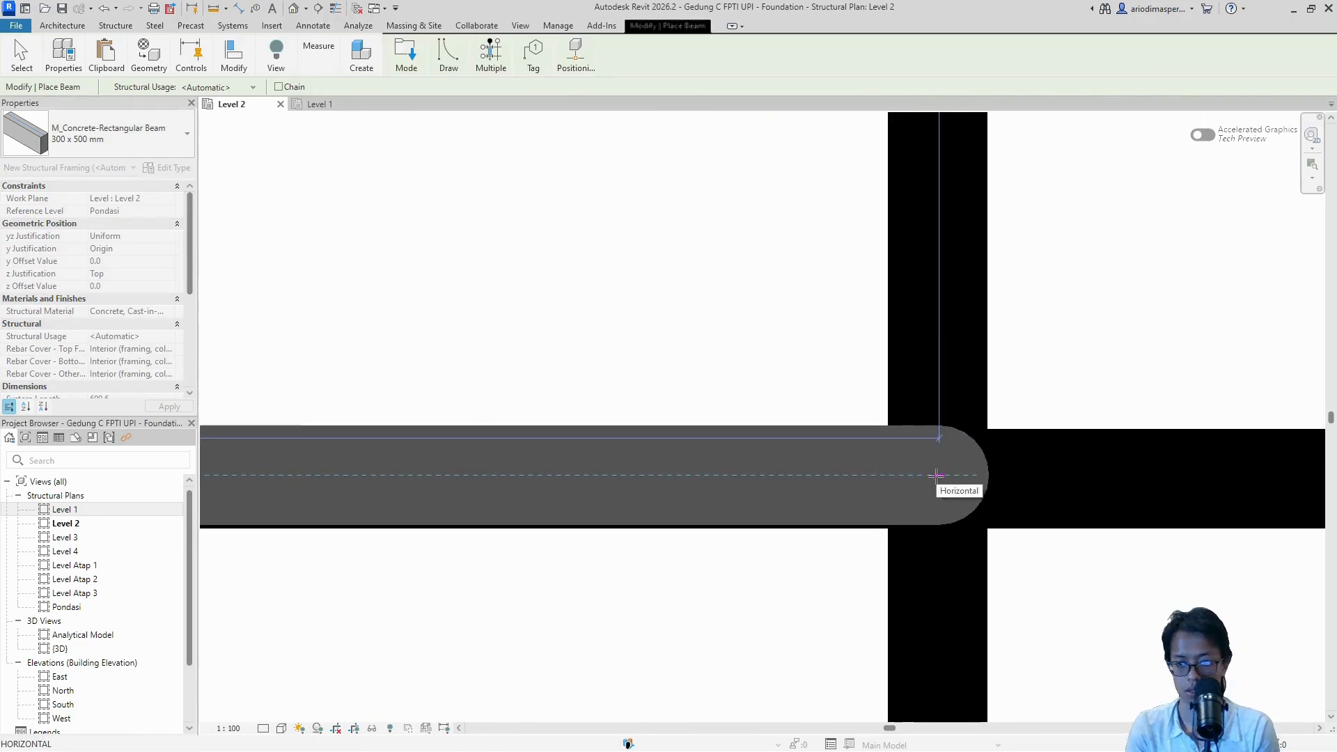
pyautogui.click(936, 474)
pyautogui.scroll(-8, 933, 476)
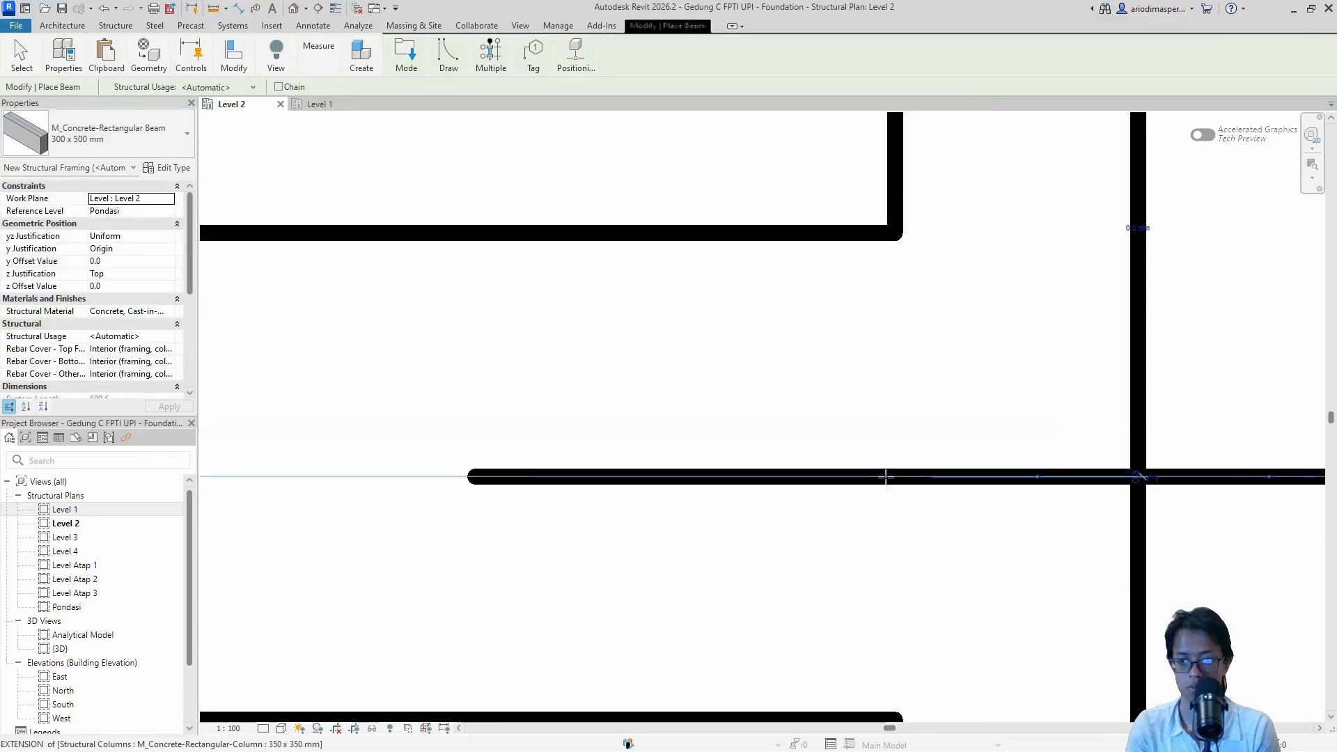
# Step: Place a 300 x 500 mm concrete beam on grid 3 between the facing sides of the columns at grids I and J
pyautogui.scroll(-2, 880, 491)
pyautogui.moveTo(815, 573); pyautogui.dragTo(802, 412, button='middle')
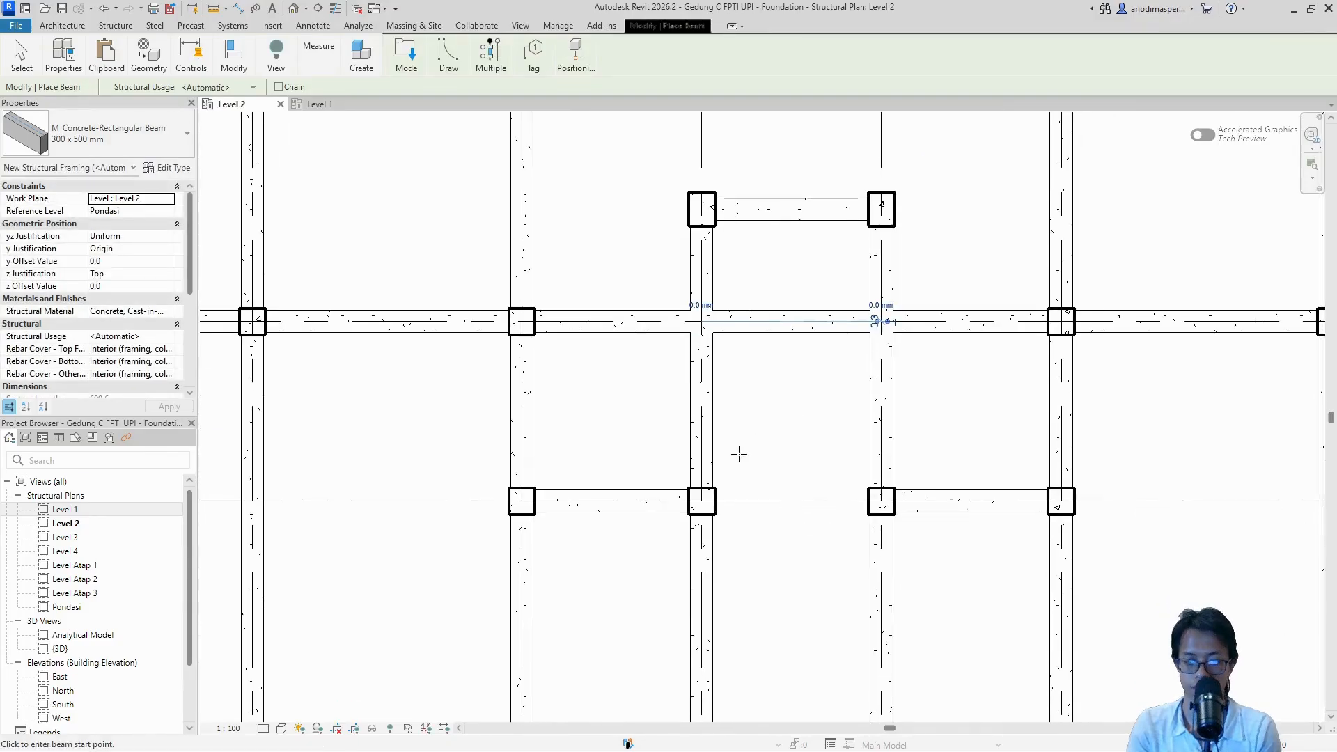
pyautogui.scroll(2, 724, 477)
pyautogui.scroll(5, 710, 522)
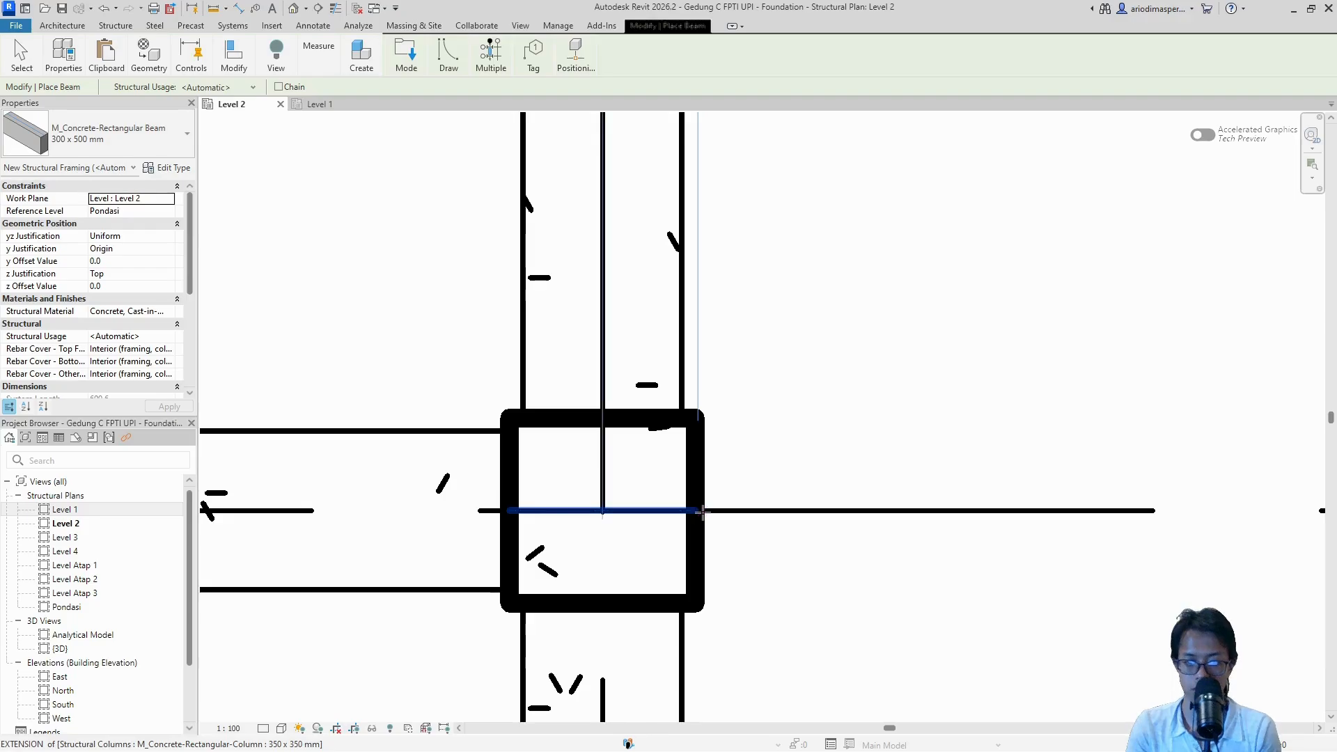
pyautogui.scroll(5, 702, 511)
pyautogui.click(679, 506)
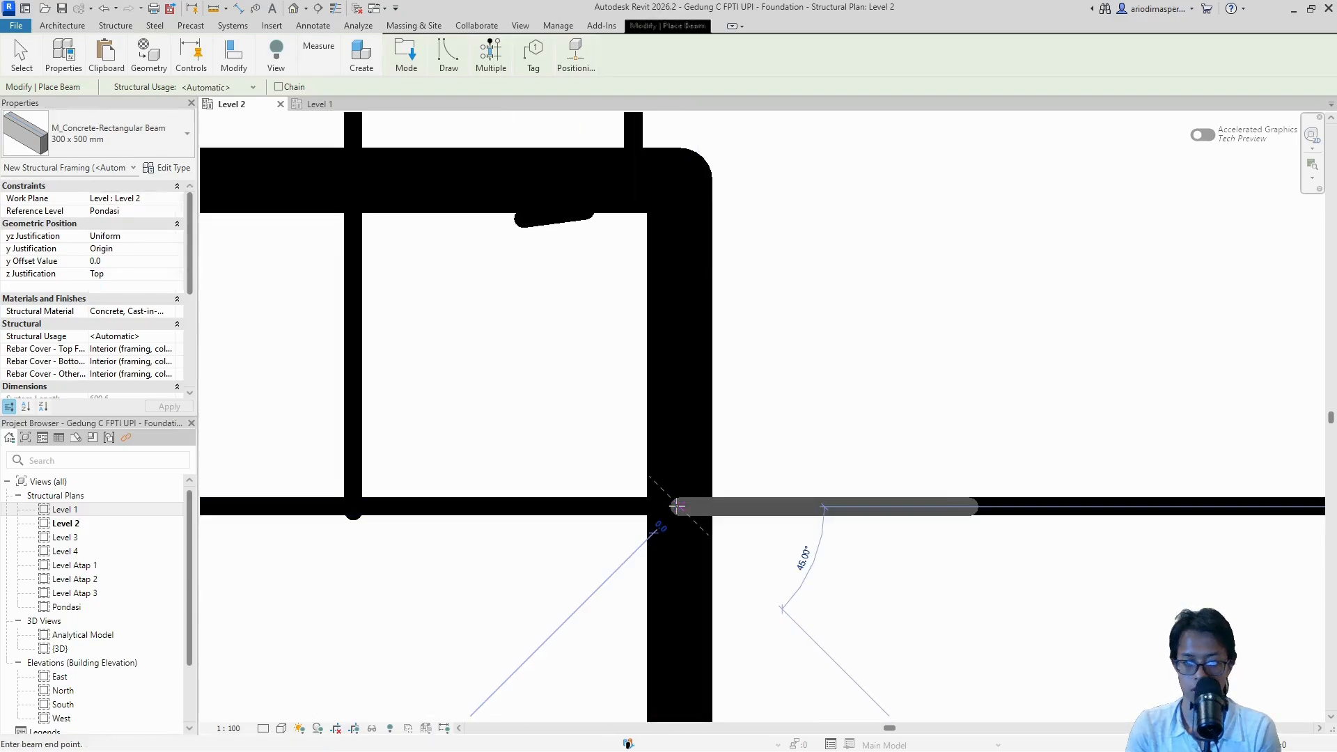
pyautogui.scroll(-6, 679, 506)
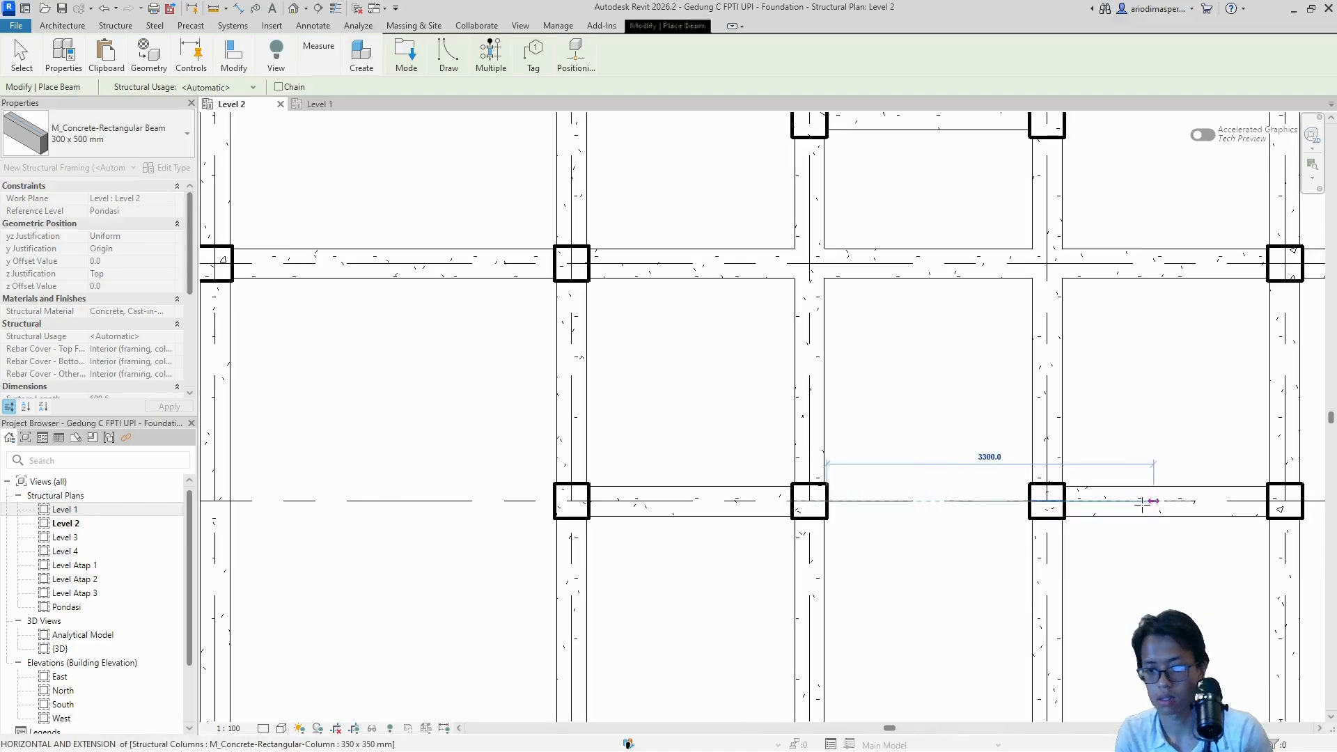
pyautogui.scroll(6, 990, 509)
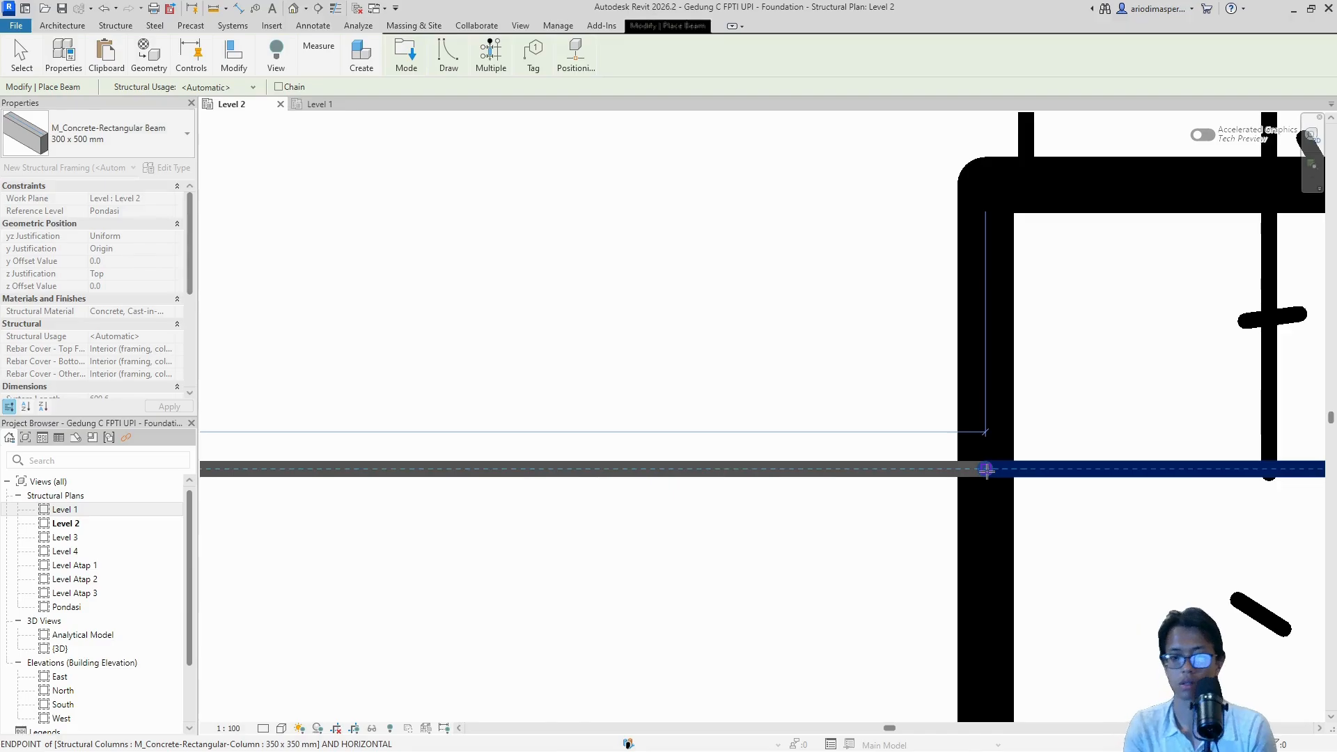
pyautogui.click(986, 472)
pyautogui.scroll(-6, 783, 468)
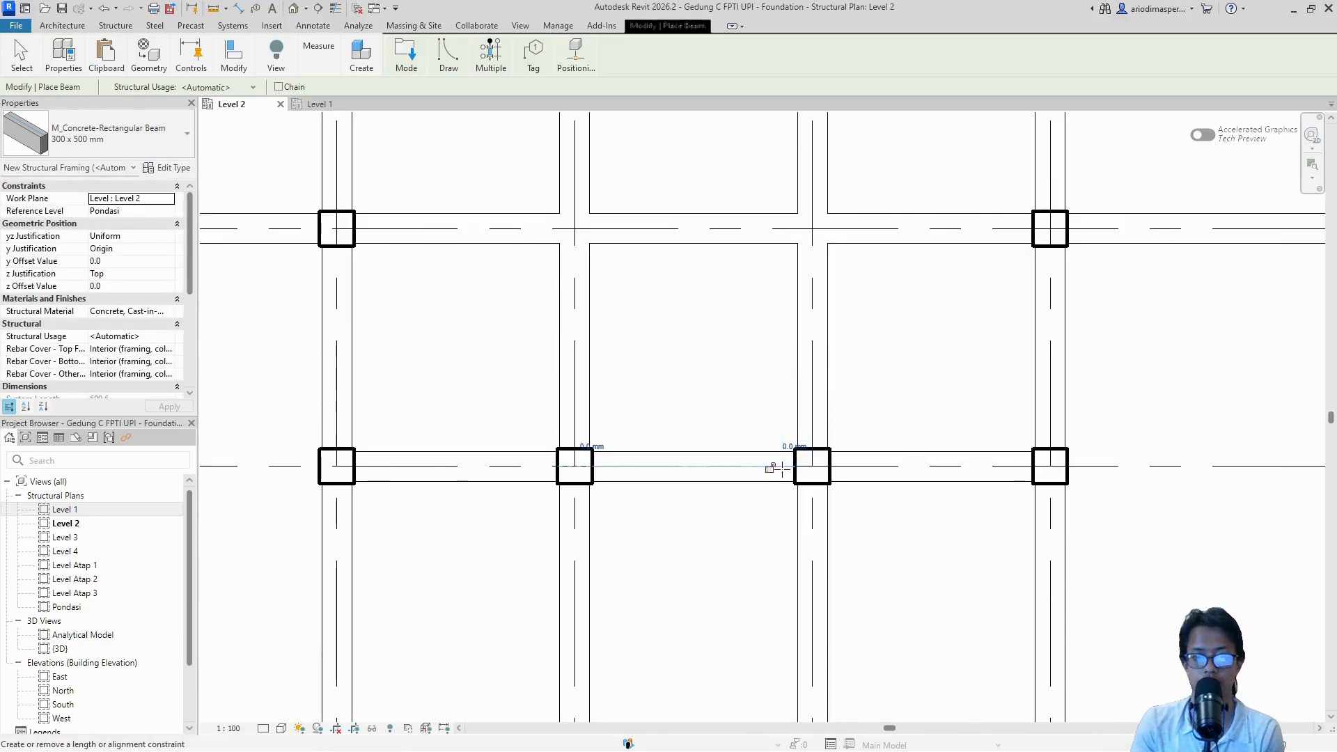
# Step: Place a 300 x 500 mm concrete beam on grid 2 between the facing sides of the columns at grids I and J
pyautogui.scroll(-4, 755, 561)
pyautogui.scroll(8, 650, 527)
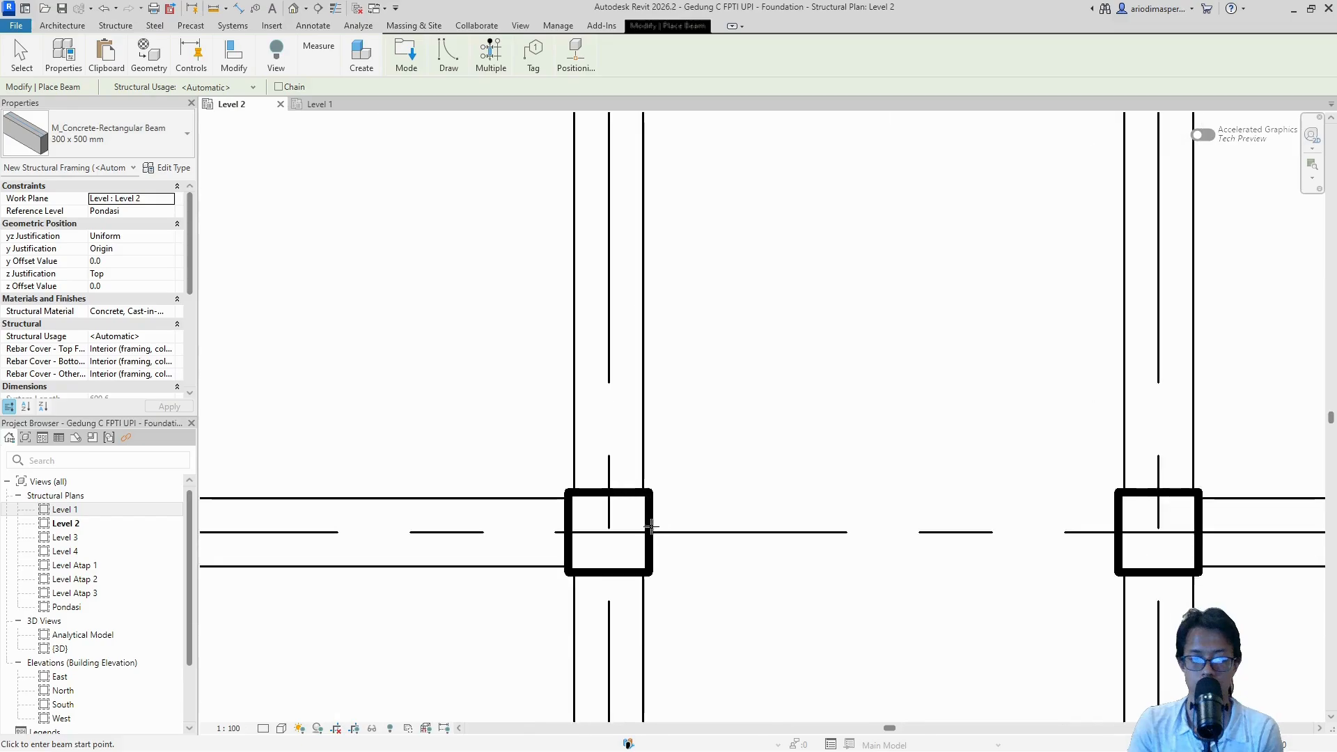
pyautogui.scroll(5, 649, 527)
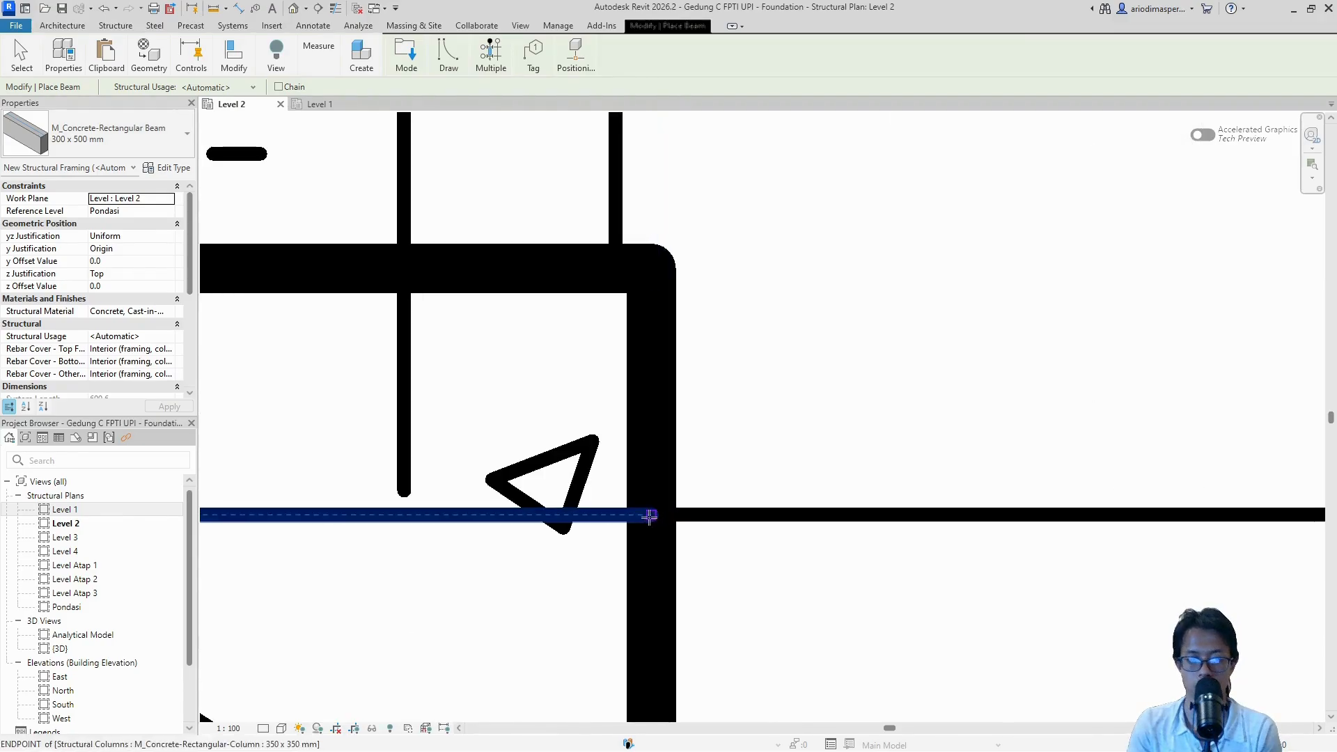
pyautogui.click(649, 517)
pyautogui.scroll(-6, 776, 522)
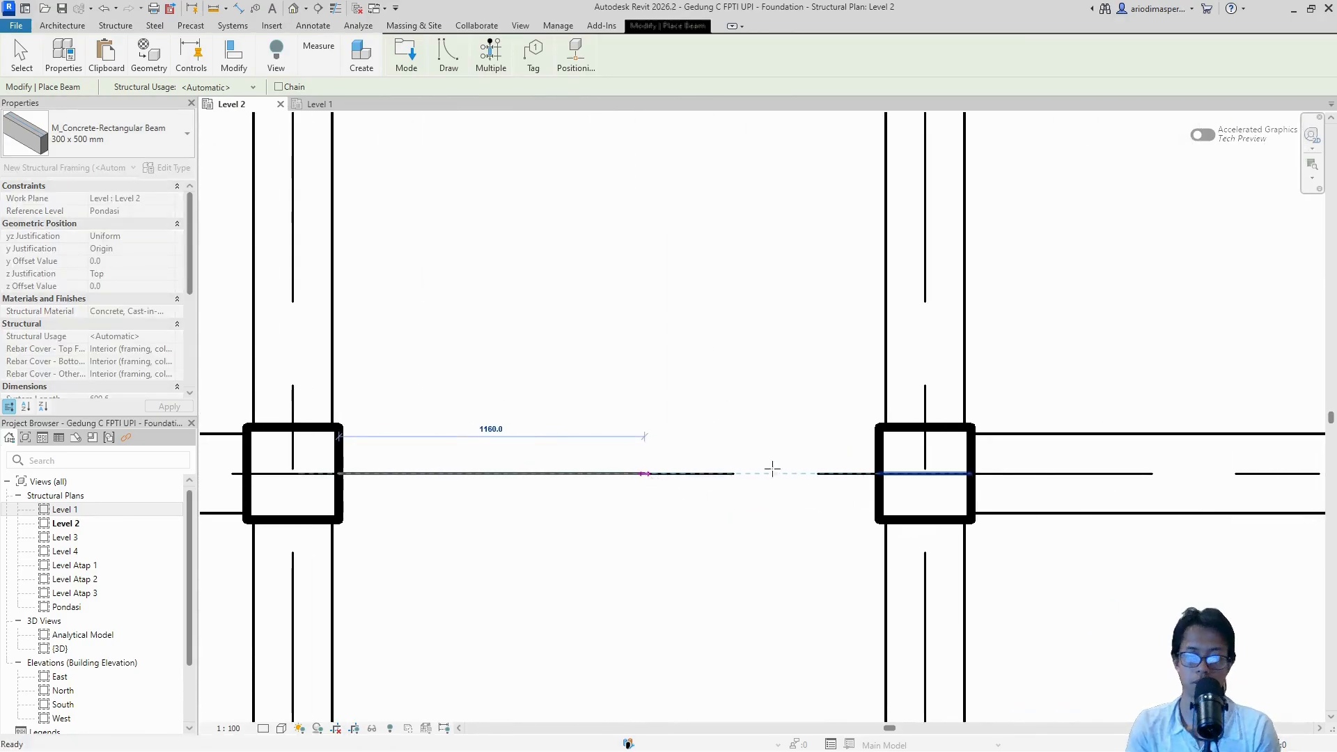
pyautogui.scroll(4, 871, 474)
pyautogui.click(905, 476)
pyautogui.scroll(5, 905, 475)
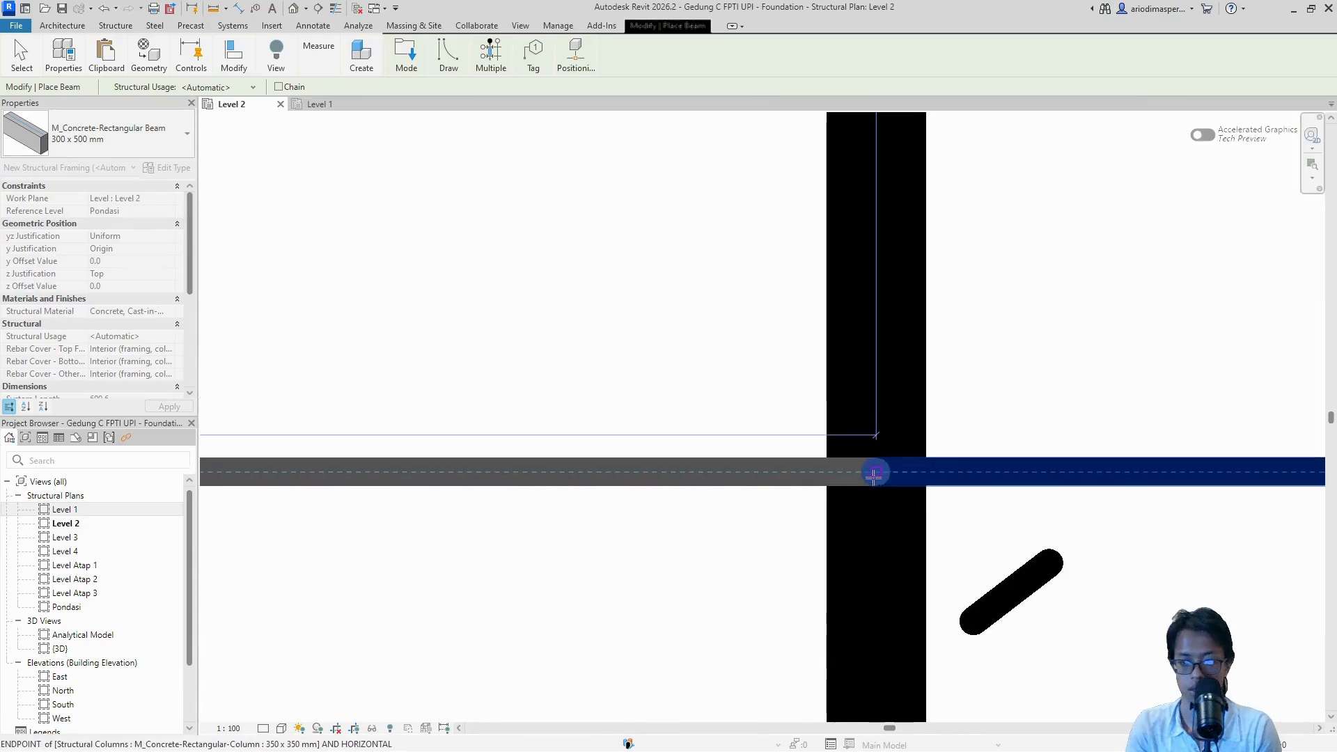
pyautogui.scroll(-7, 846, 503)
# Step: Place a 300 x 500 mm concrete beam on grid 1 between the columns at grids I and J, and end beam placement
pyautogui.moveTo(740, 606); pyautogui.dragTo(766, 388, button='middle')
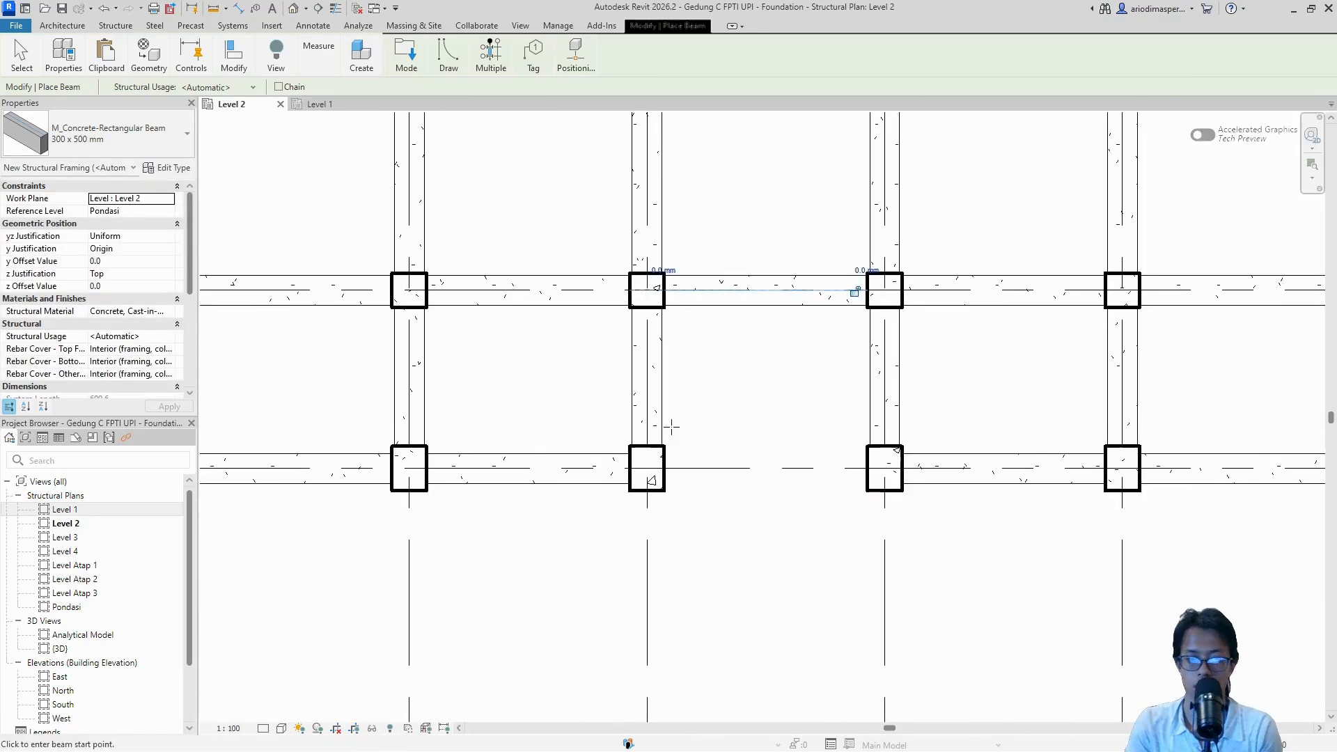
pyautogui.scroll(8, 664, 475)
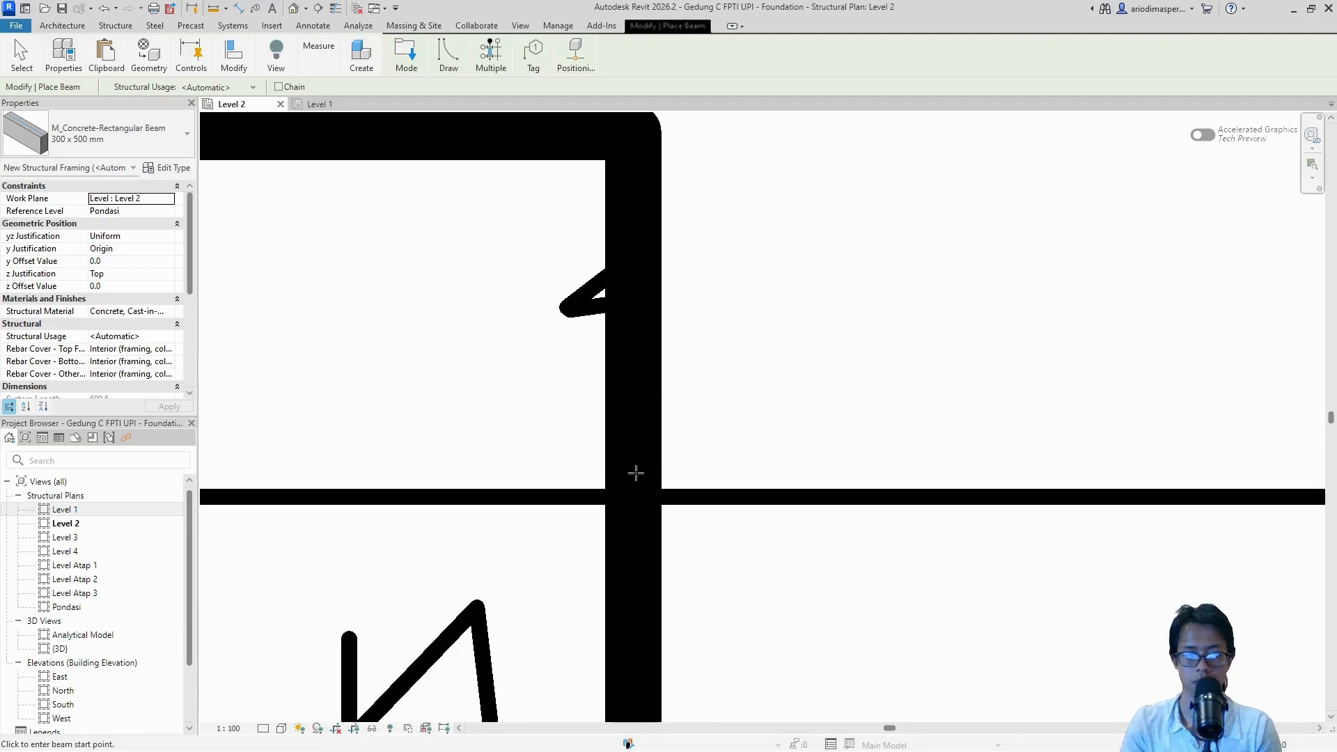
pyautogui.click(630, 498)
pyautogui.scroll(-3, 748, 463)
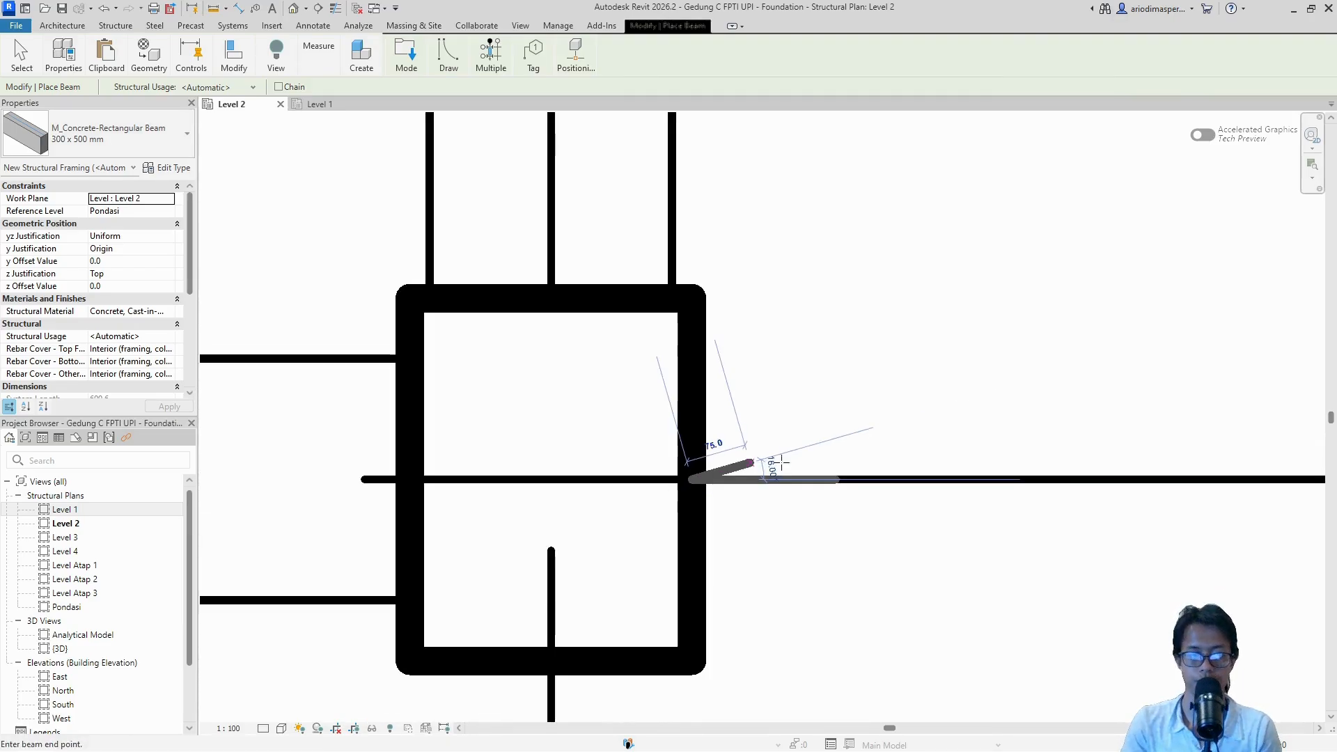
pyautogui.scroll(-3, 1051, 481)
pyautogui.moveTo(1173, 495); pyautogui.dragTo(506, 493, button='middle')
pyautogui.scroll(5, 940, 475)
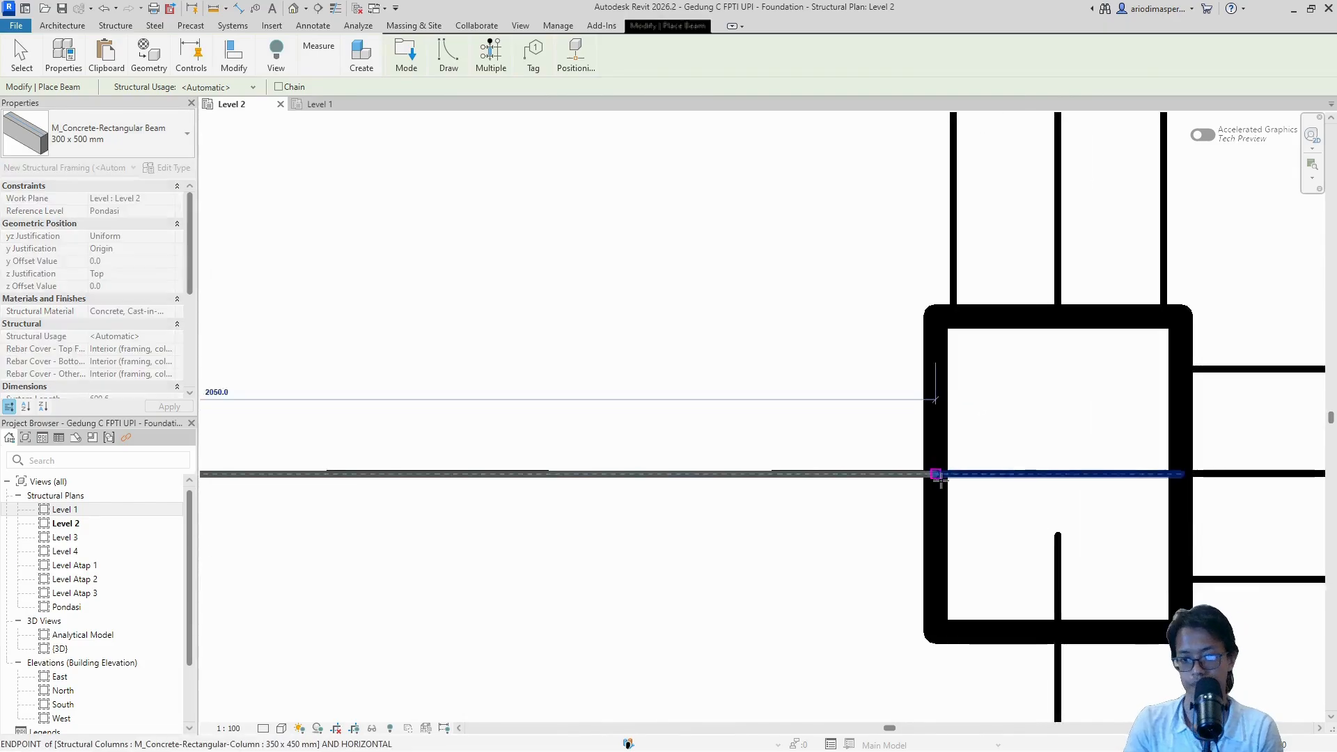
pyautogui.click(931, 471)
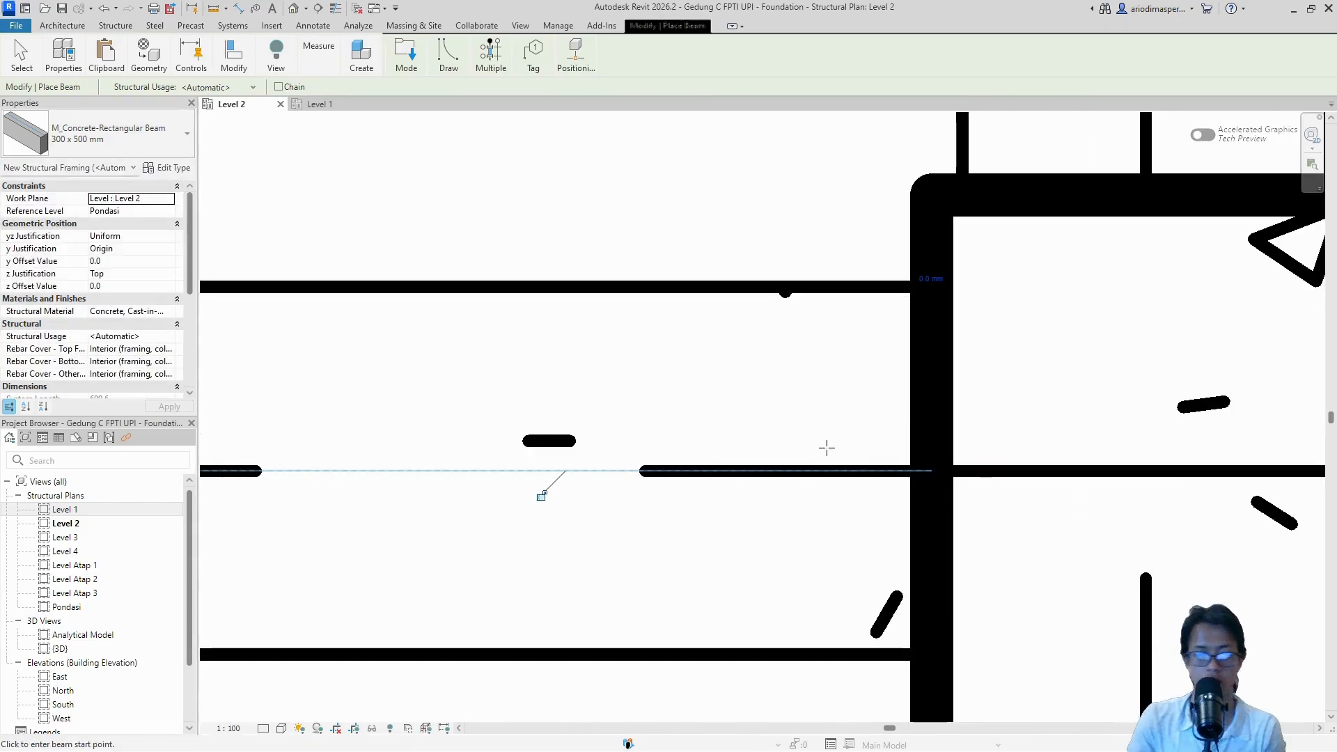
pyautogui.scroll(-5, 826, 448)
pyautogui.scroll(-6, 826, 459)
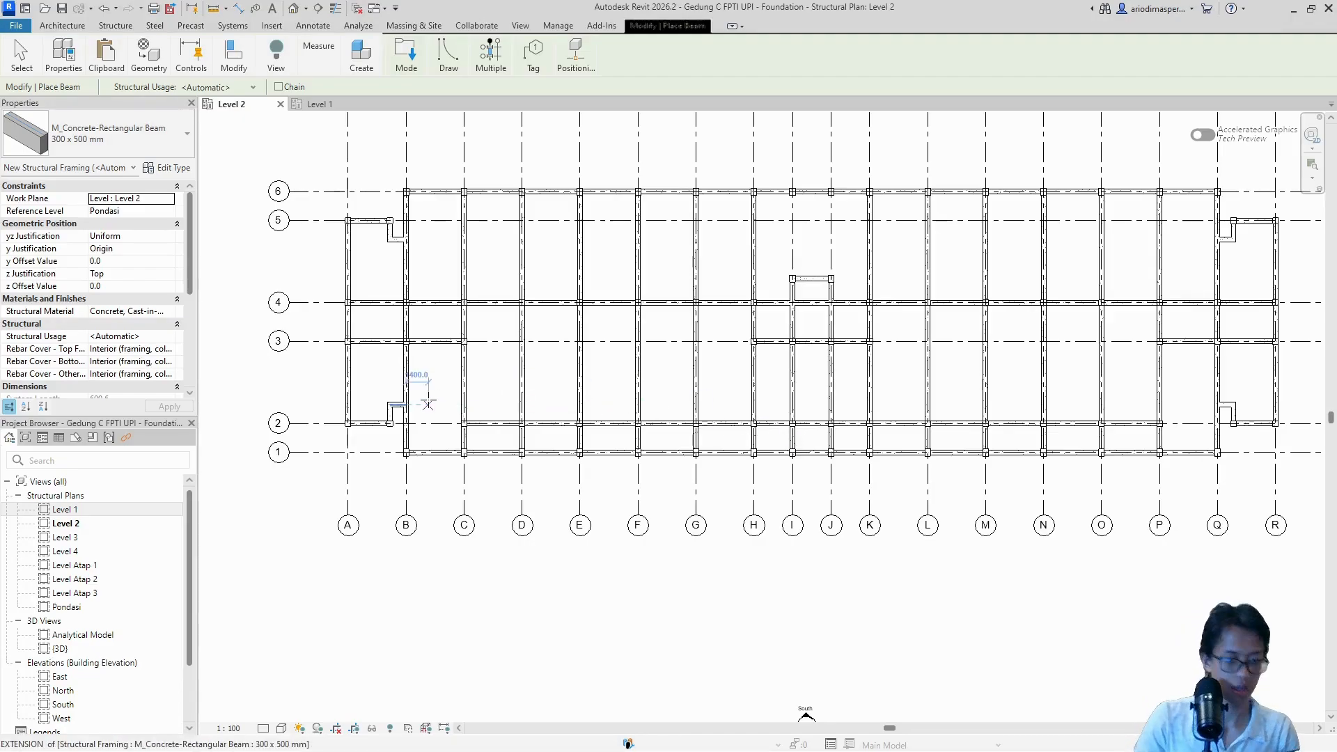
pyautogui.scroll(-4, 423, 394)
pyautogui.press('Escape')
pyautogui.press('Escape')
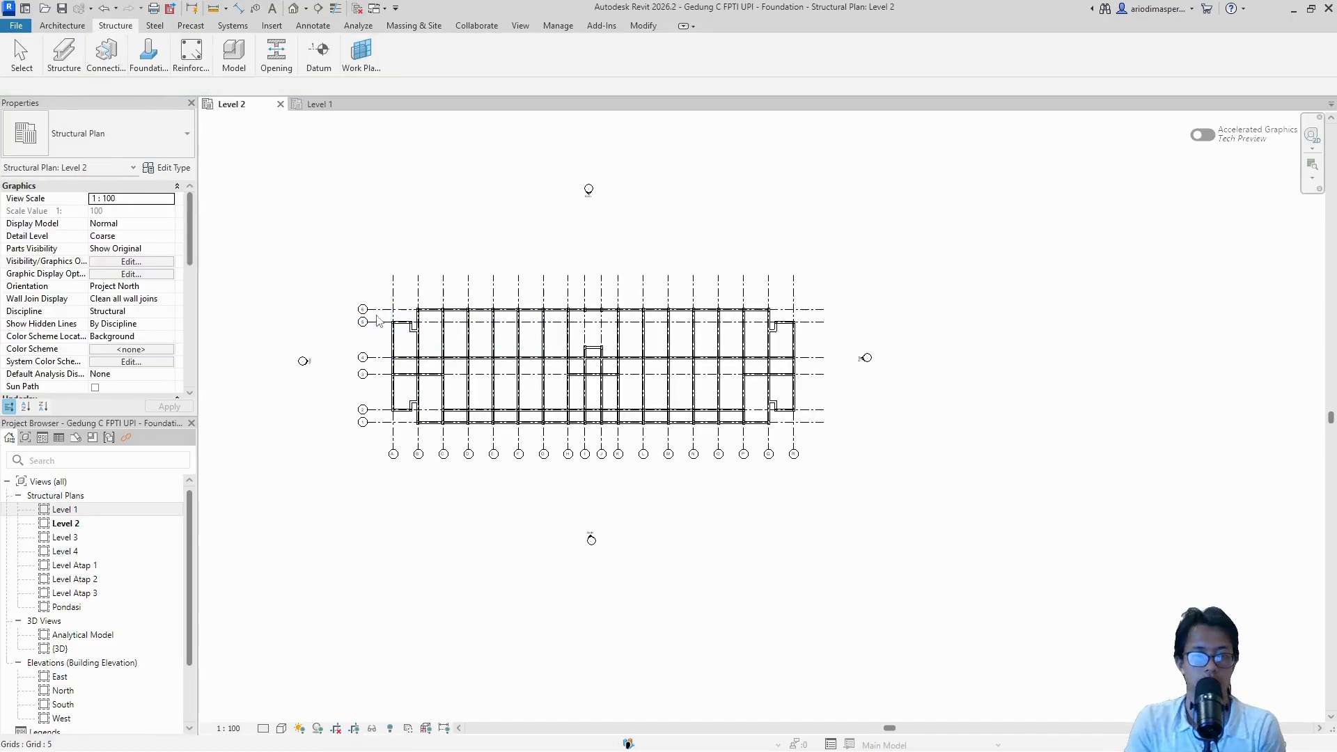
pyautogui.scroll(2, 381, 315)
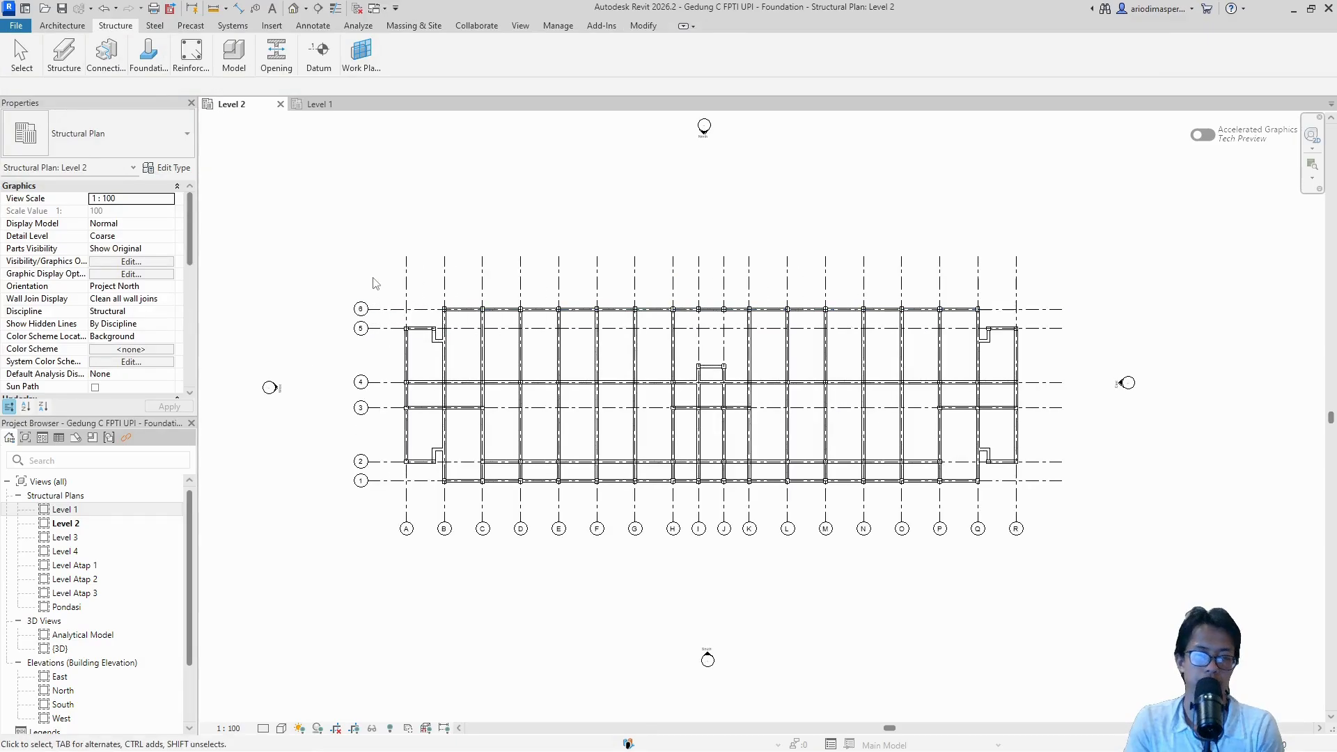
# Step: Select the whole Level 2 structure between grids A and R and copy it to the clipboard
pyautogui.moveTo(378, 267); pyautogui.dragTo(1025, 498)
pyautogui.moveTo(363, 55)
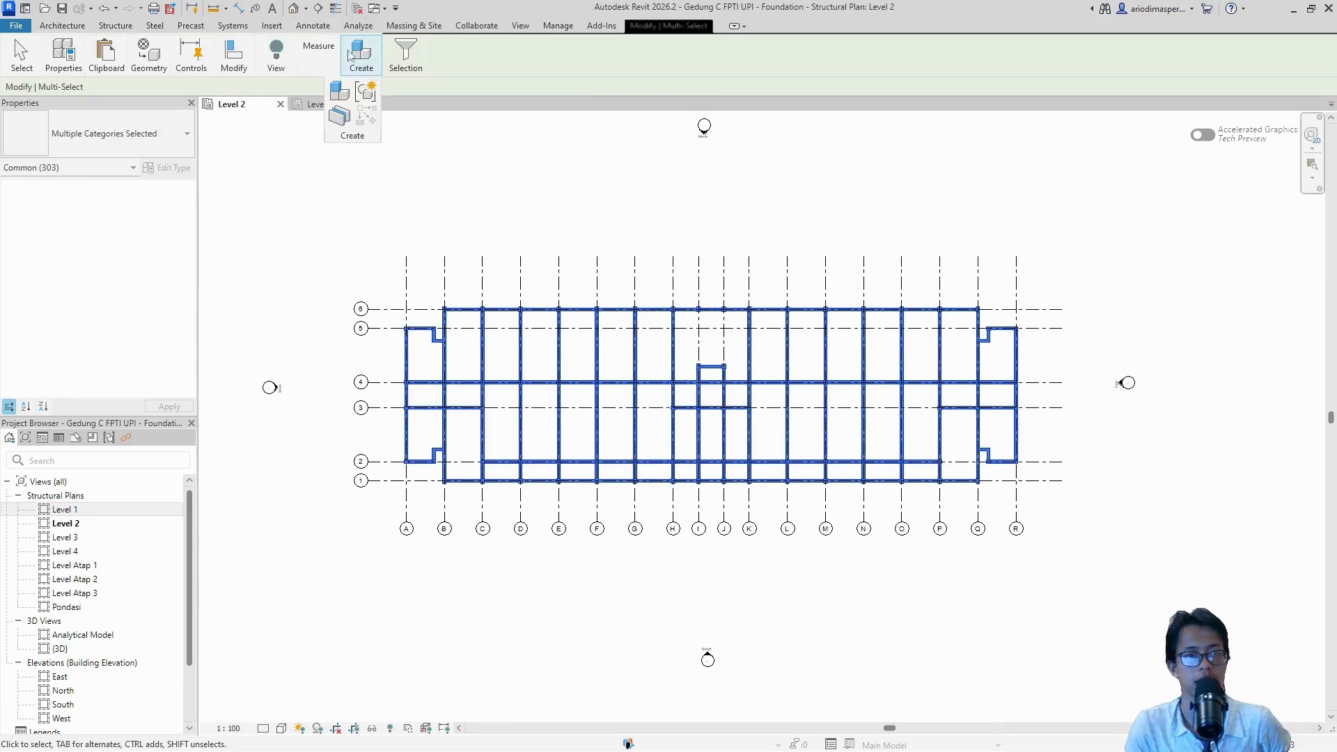
pyautogui.moveTo(240, 67)
pyautogui.moveTo(97, 59)
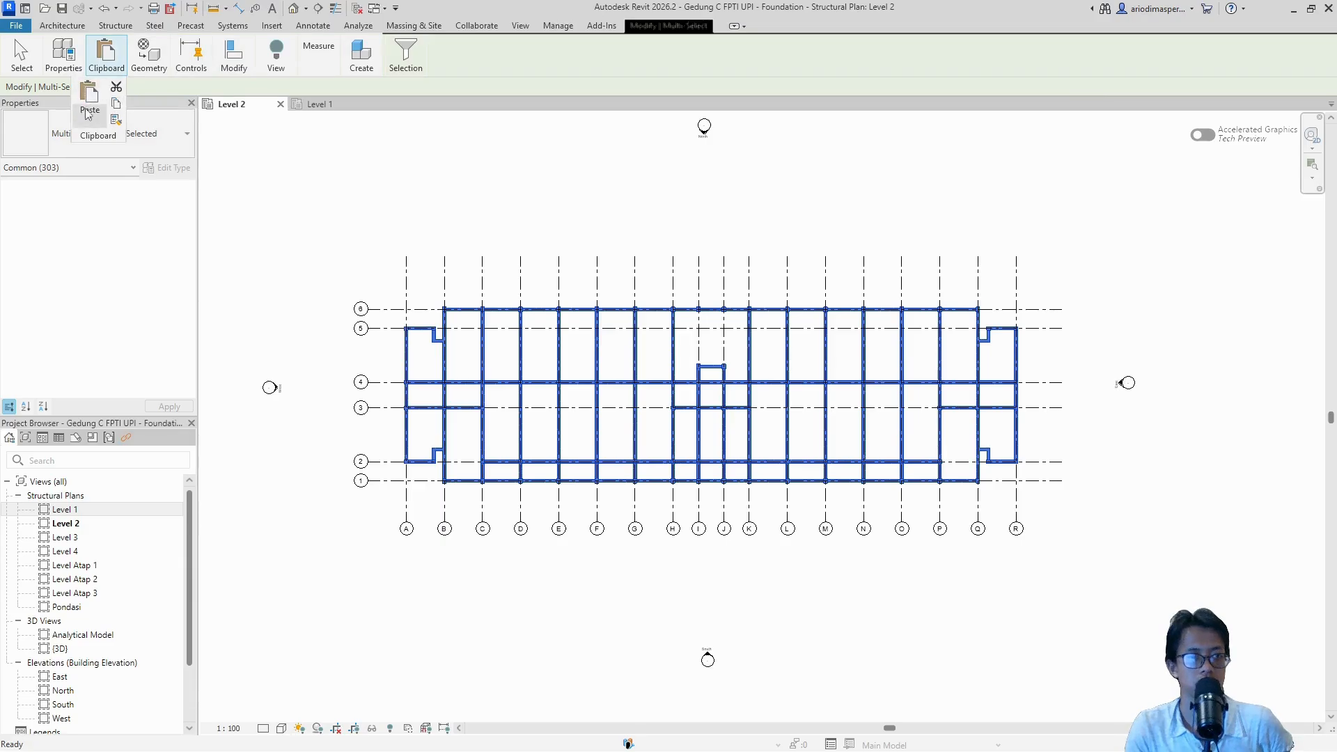
pyautogui.click(89, 116)
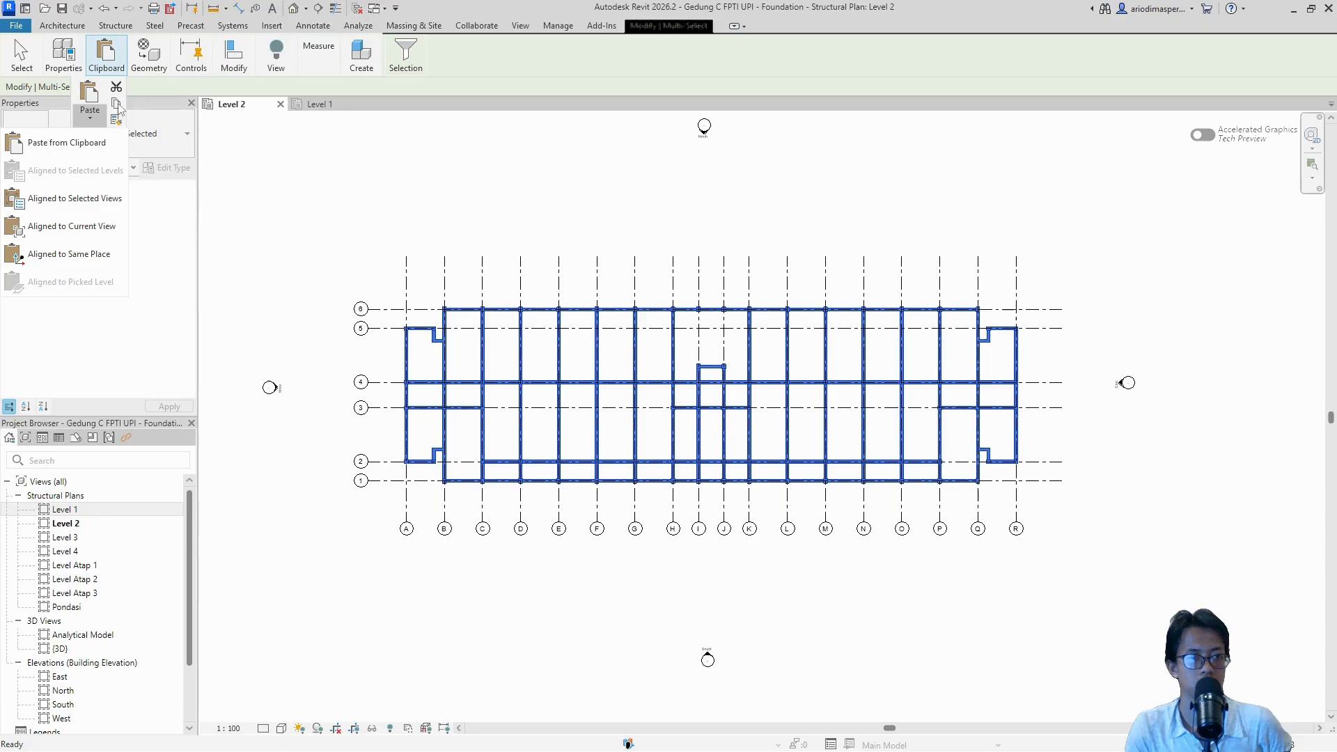
pyautogui.click(117, 104)
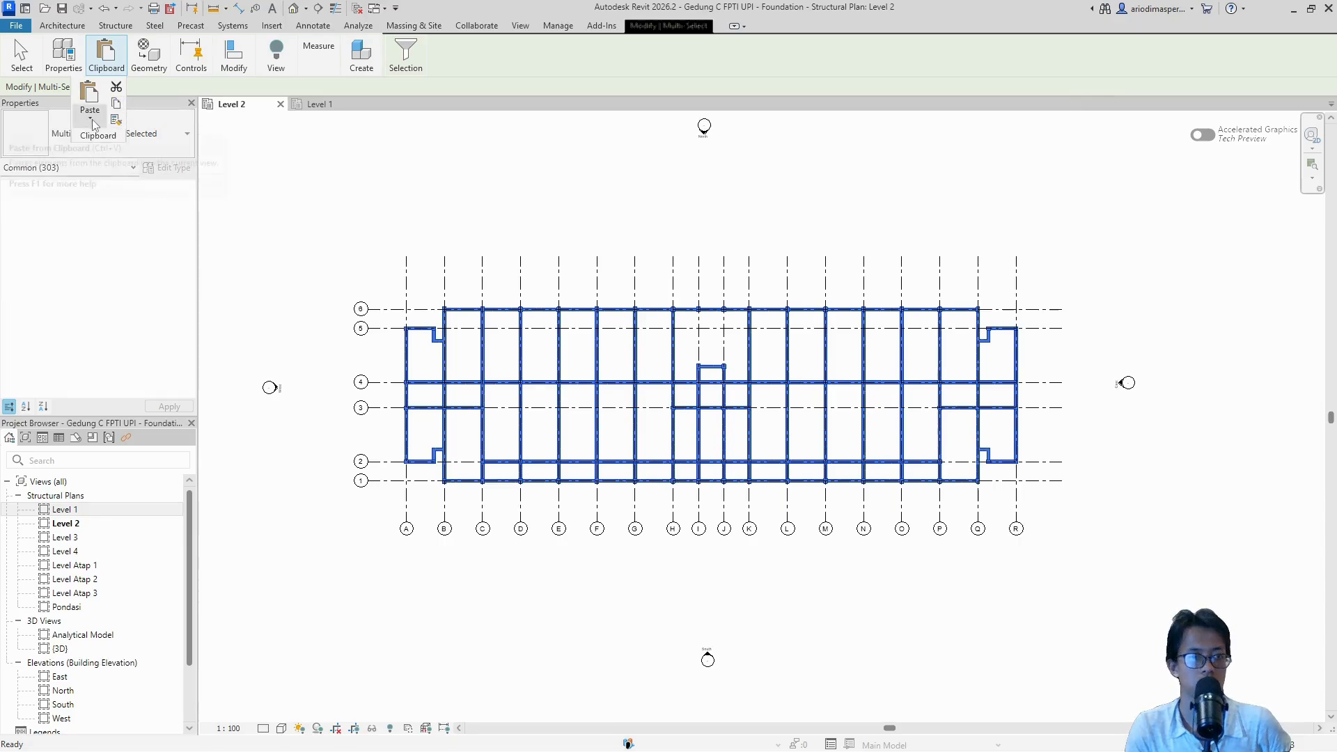
pyautogui.click(90, 118)
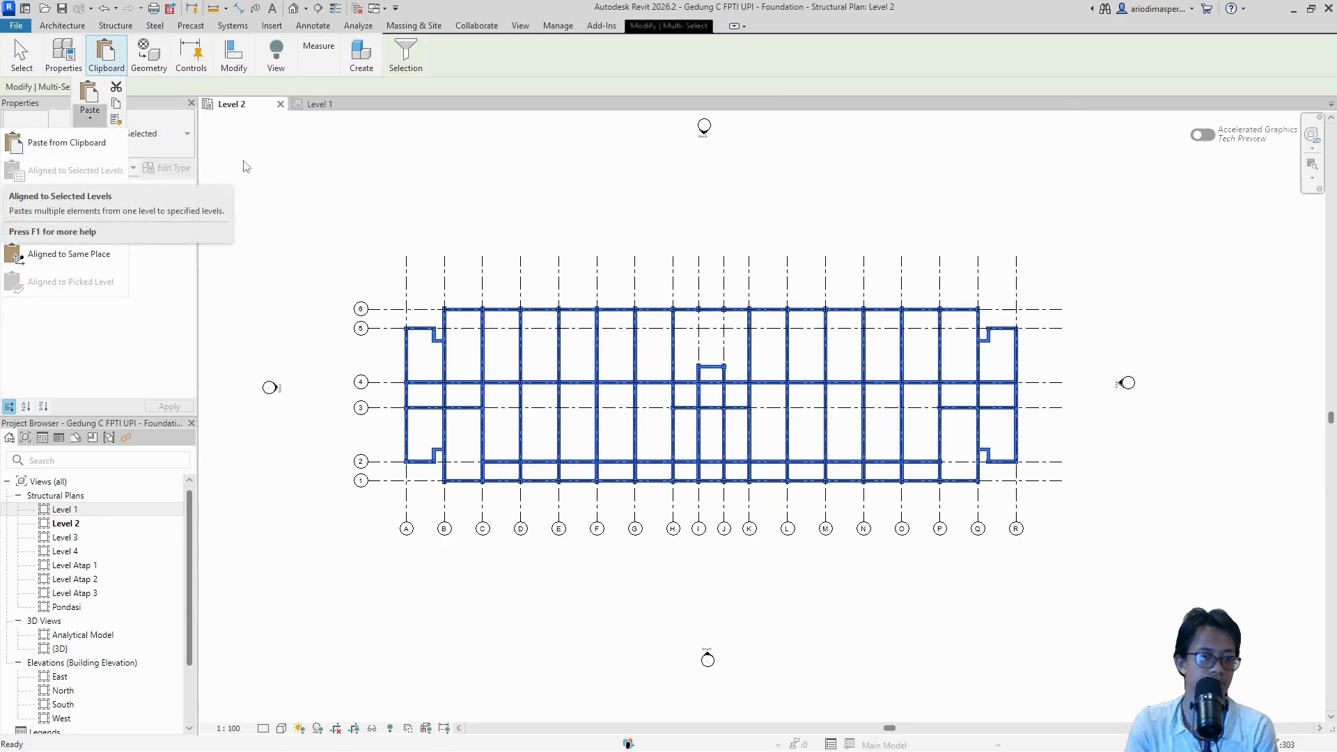
pyautogui.click(271, 157)
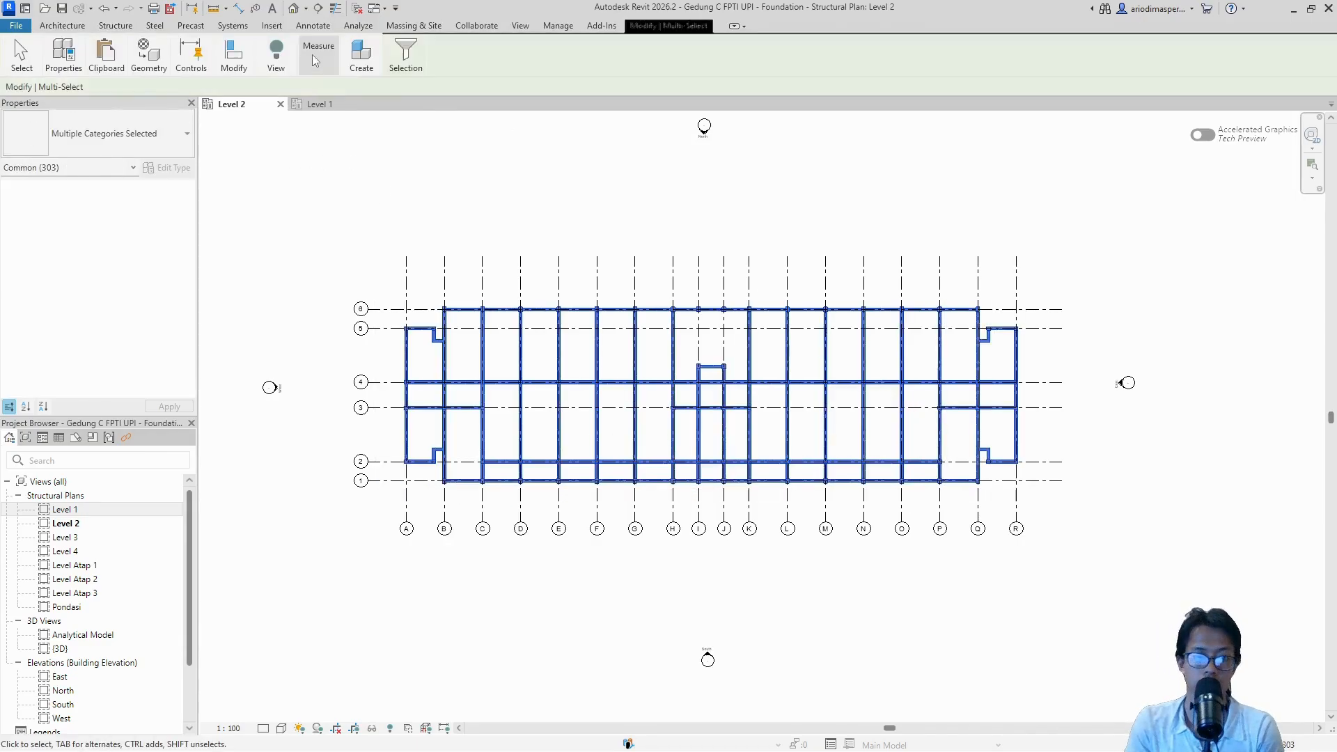
# Step: Filter the selection down to structural framing only, excluding the thin lines and the structural columns
pyautogui.moveTo(405, 60)
pyautogui.click(376, 97)
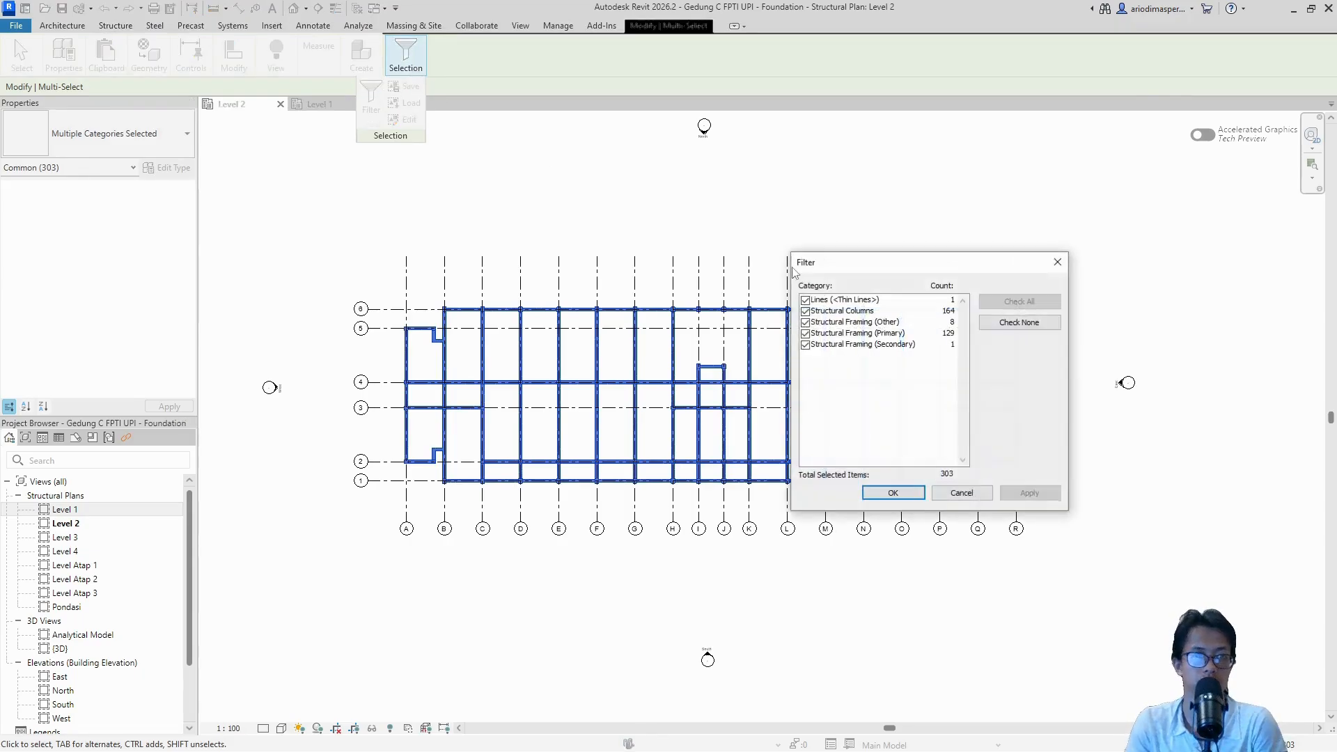
pyautogui.click(805, 300)
pyautogui.click(499, 304)
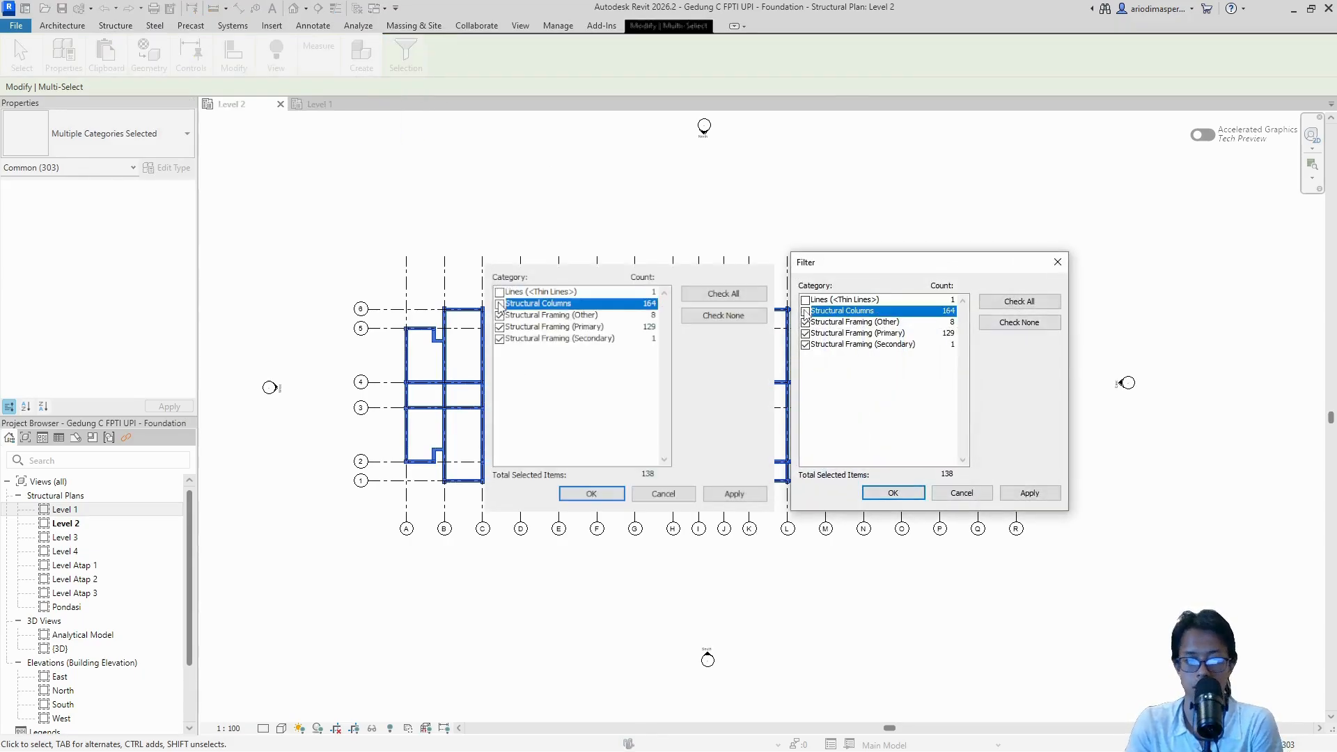
pyautogui.click(908, 498)
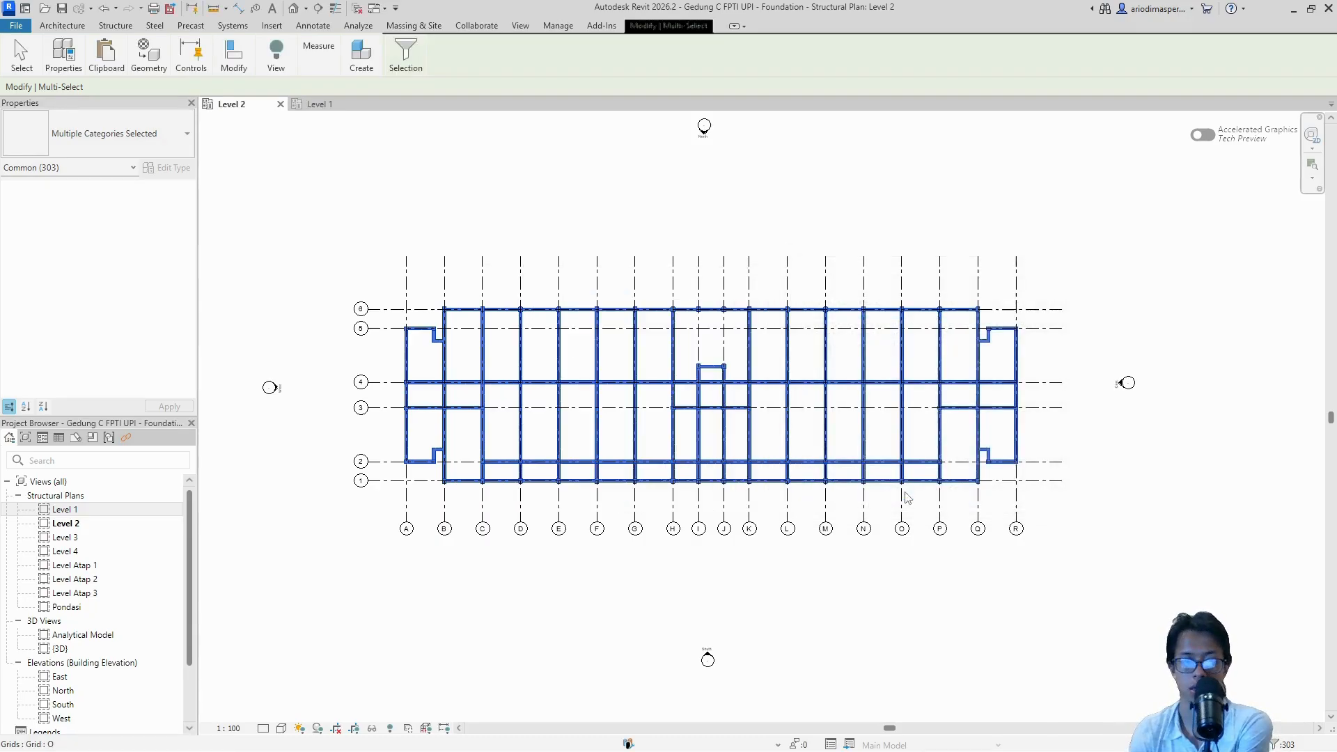
# Step: Copy the selected beams to the clipboard and paste them aligned to Level 1
pyautogui.moveTo(103, 55)
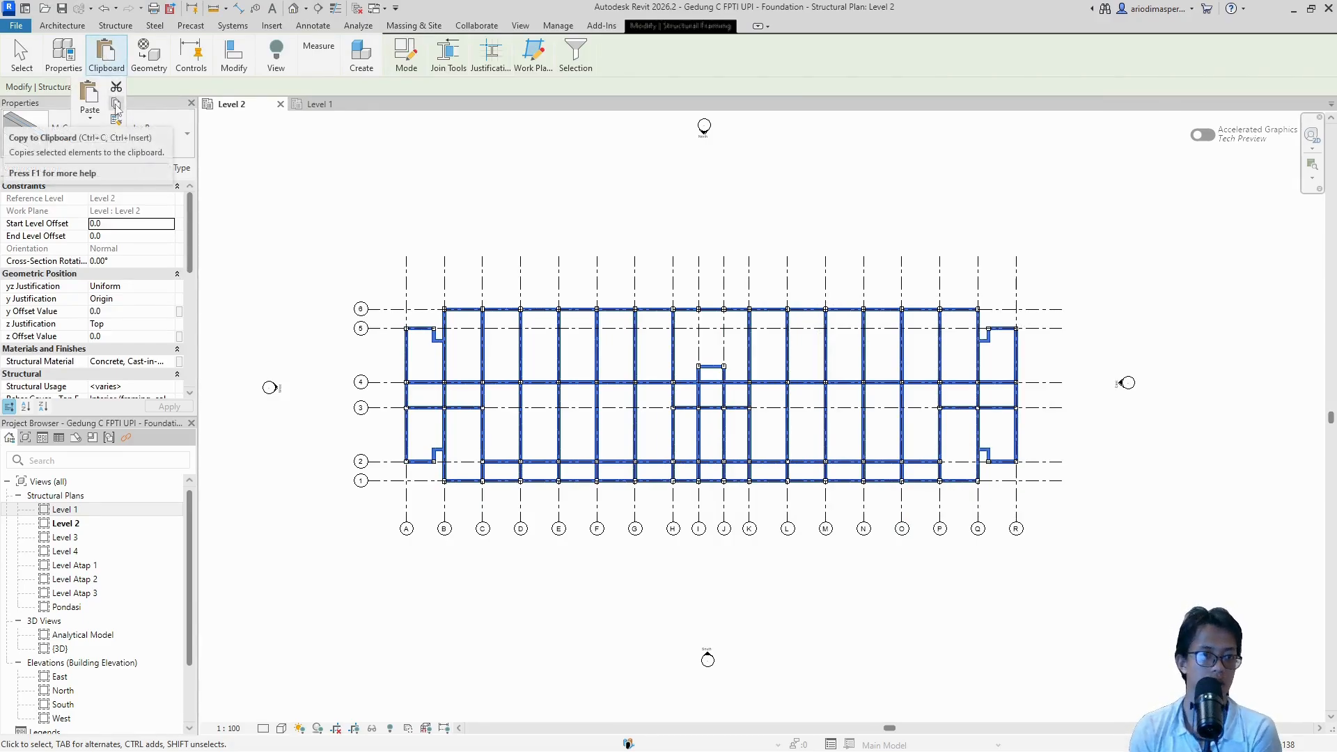
pyautogui.click(91, 115)
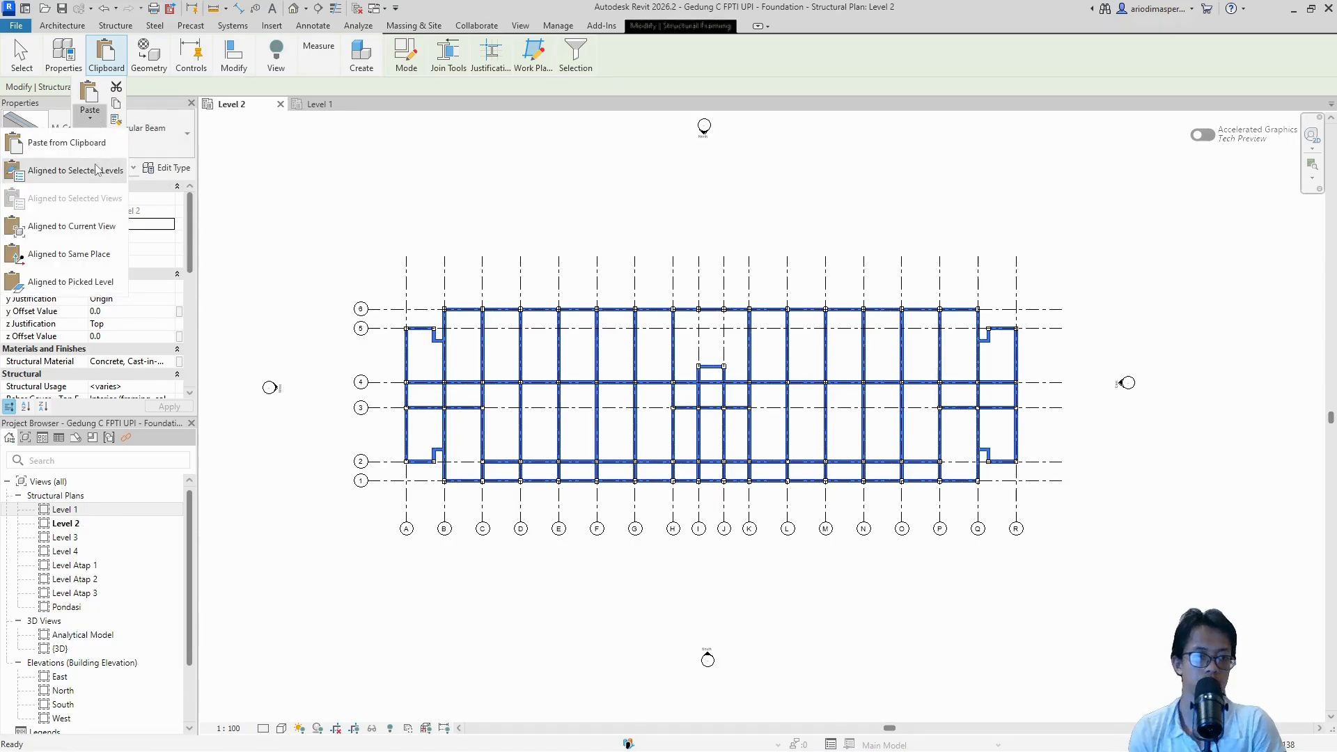
pyautogui.click(62, 170)
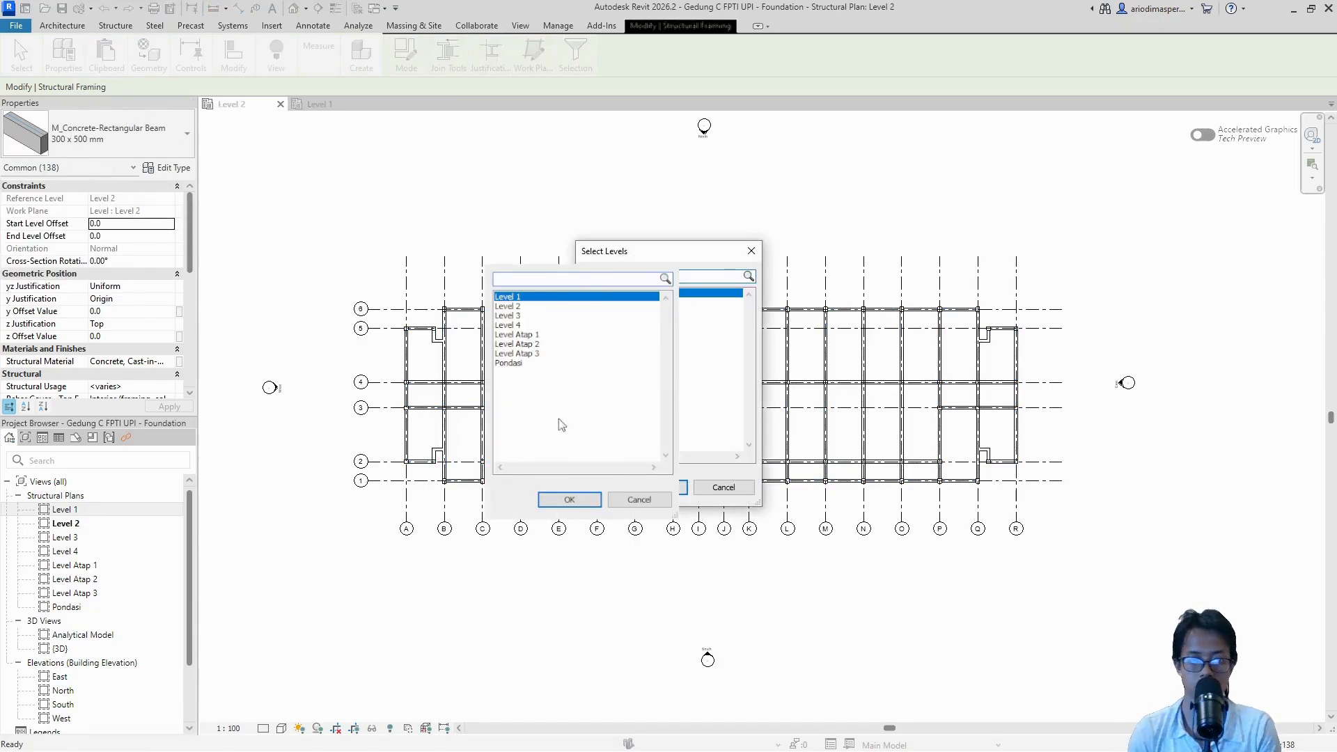
pyautogui.click(569, 499)
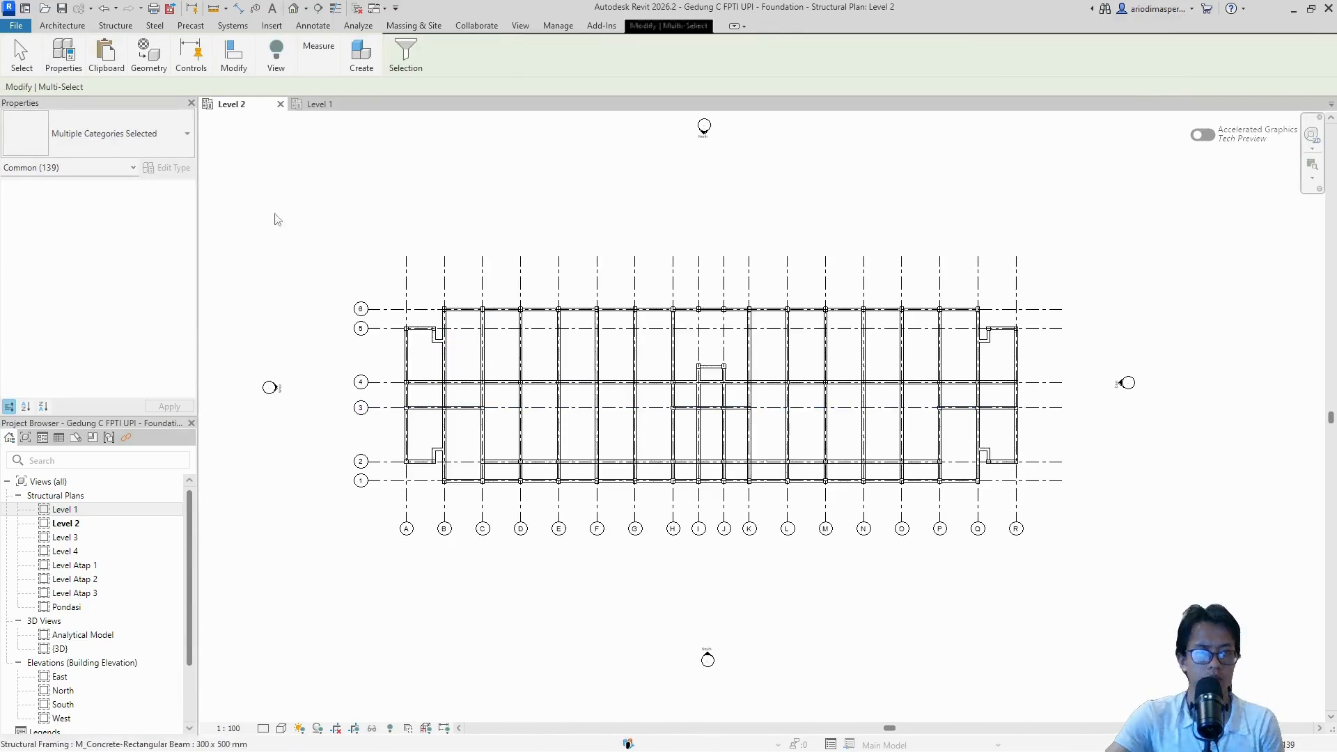
# Step: In the Level 1 plan, delete the three beams on grid 4 between grids H and K
pyautogui.click(321, 105)
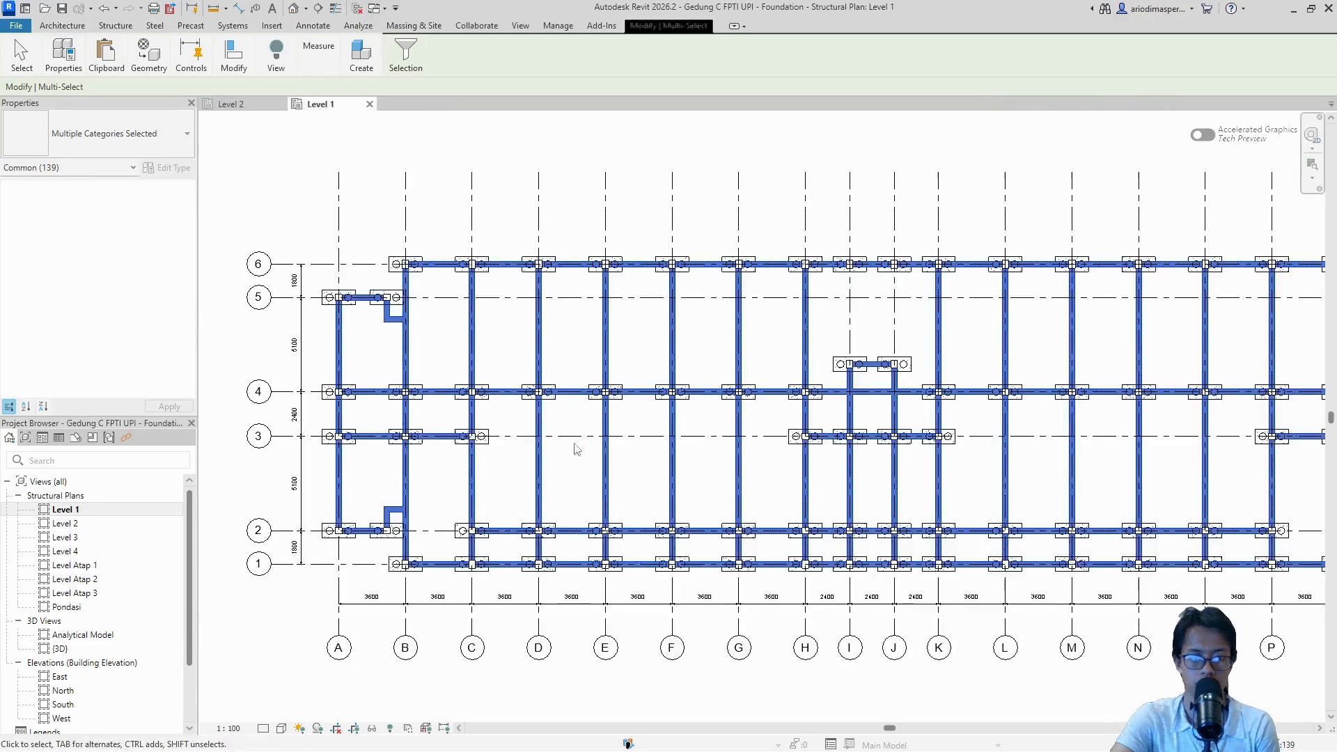
pyautogui.click(510, 495)
pyautogui.scroll(-2, 510, 495)
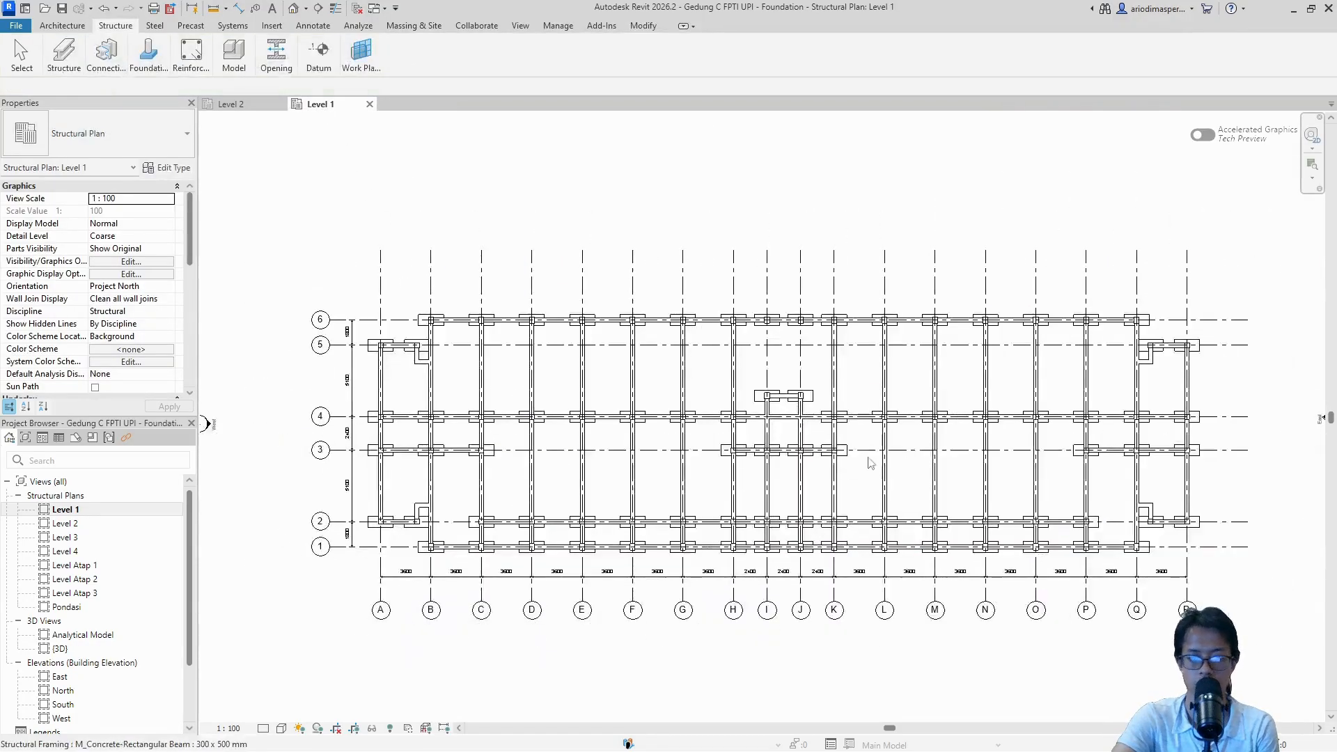
pyautogui.scroll(3, 778, 425)
pyautogui.click(776, 417)
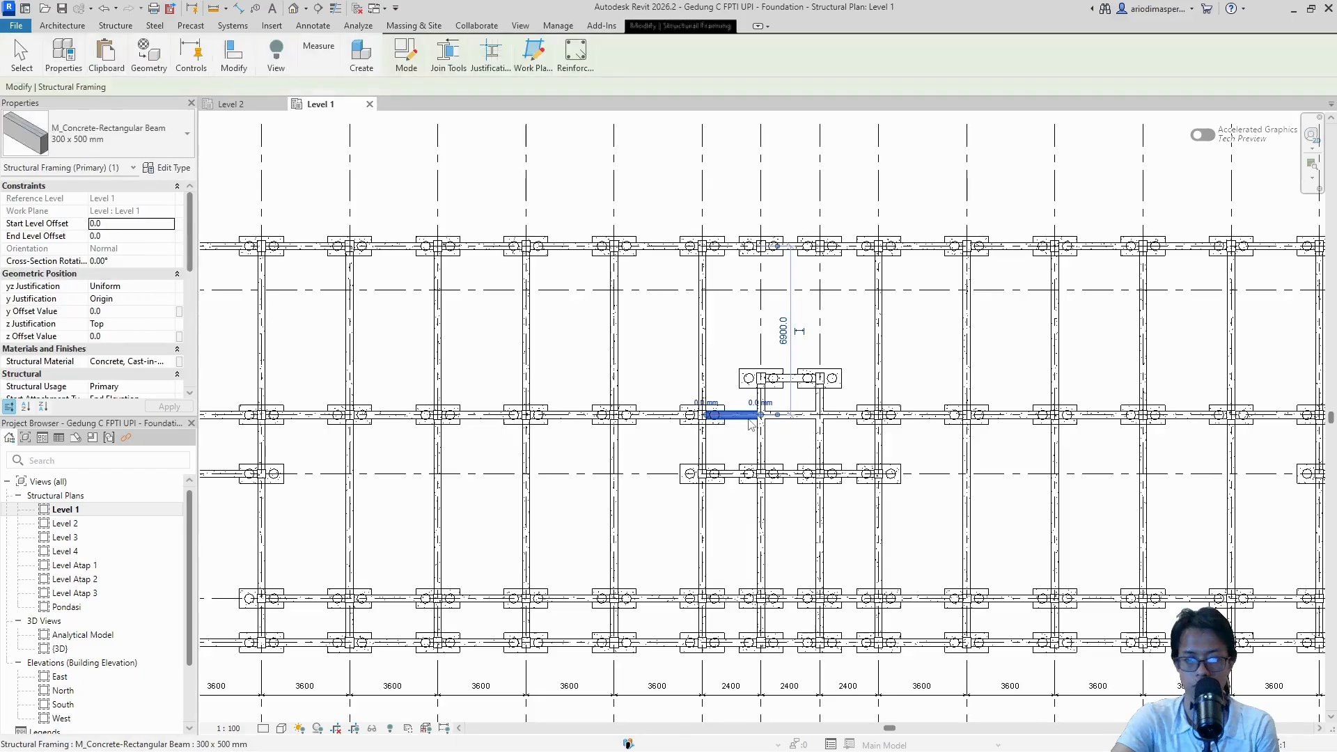
pyautogui.keyDown('ctrl'); pyautogui.click(797, 419); pyautogui.keyUp('ctrl')
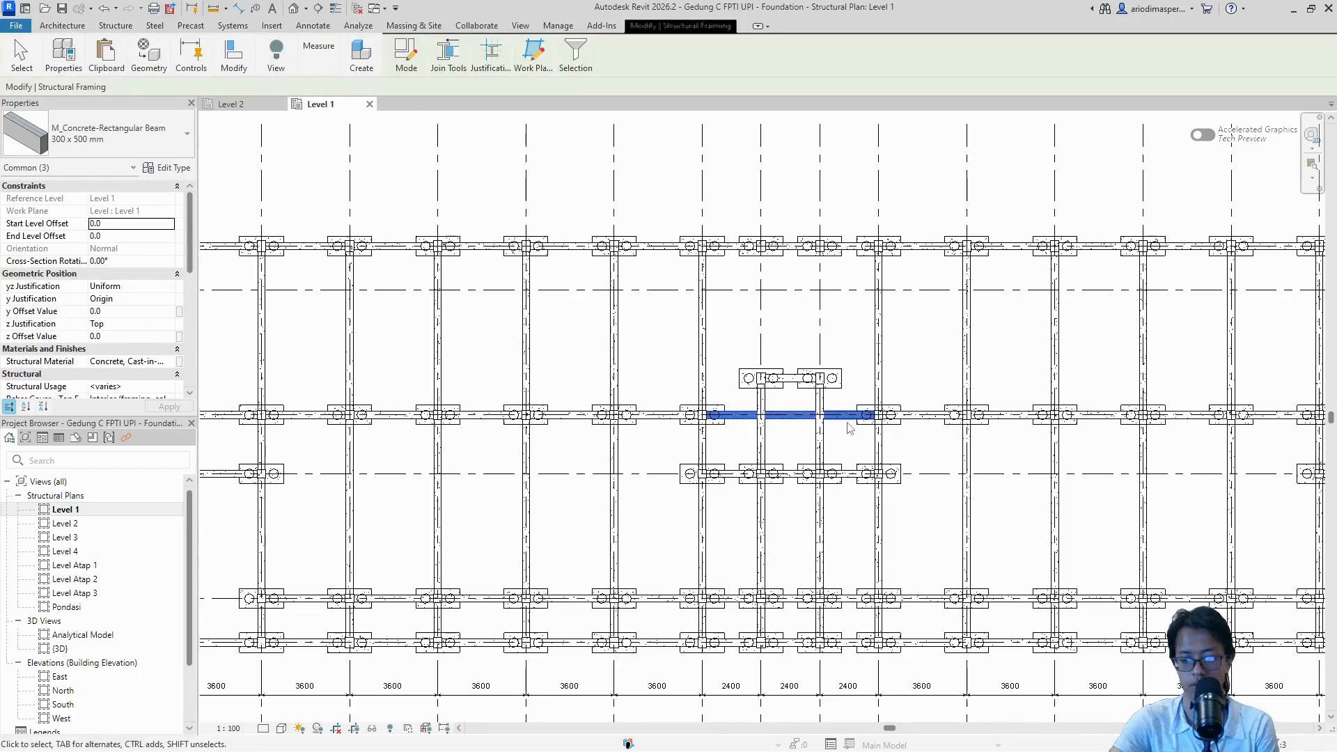
pyautogui.press('Delete')
pyautogui.scroll(-4, 831, 428)
# Step: In the Level 2 plan, place a 300 x 500 mm concrete beam on grid 2 from the column at grid C to the beam on grid B
pyautogui.click(230, 104)
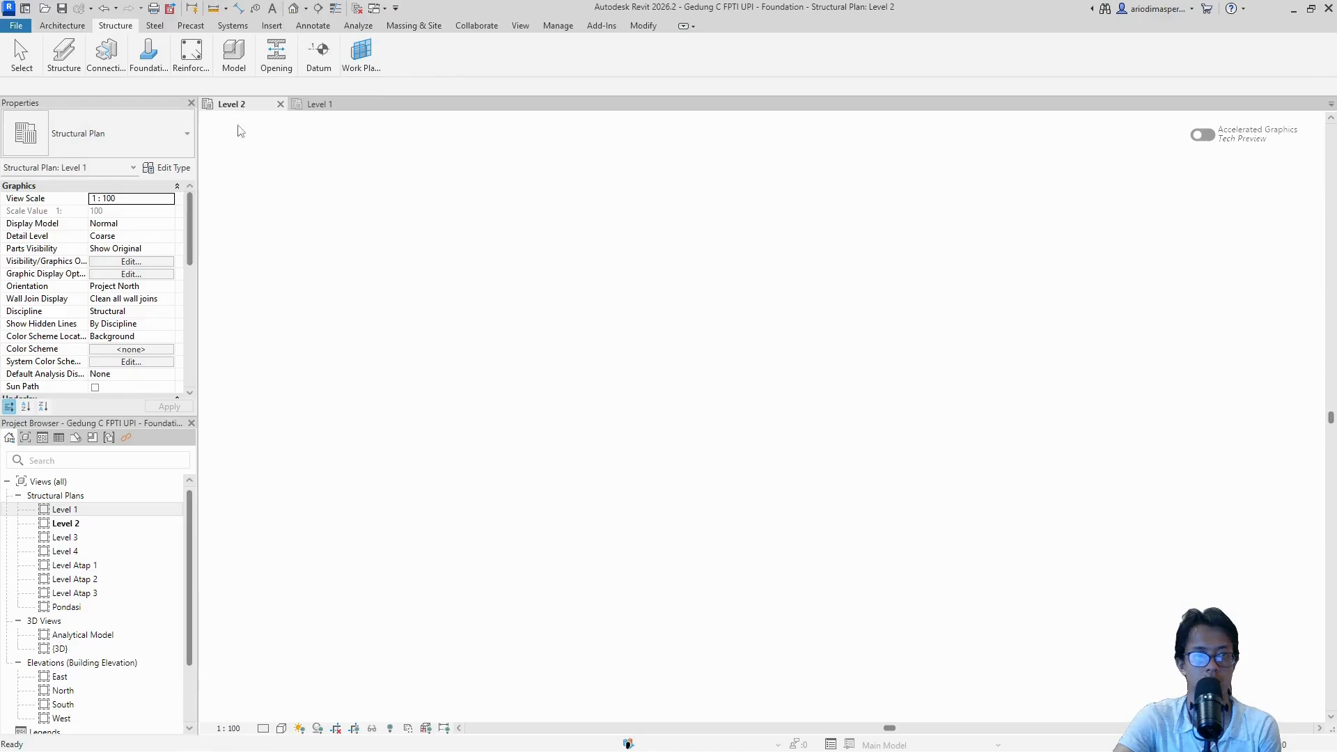
pyautogui.scroll(2, 532, 463)
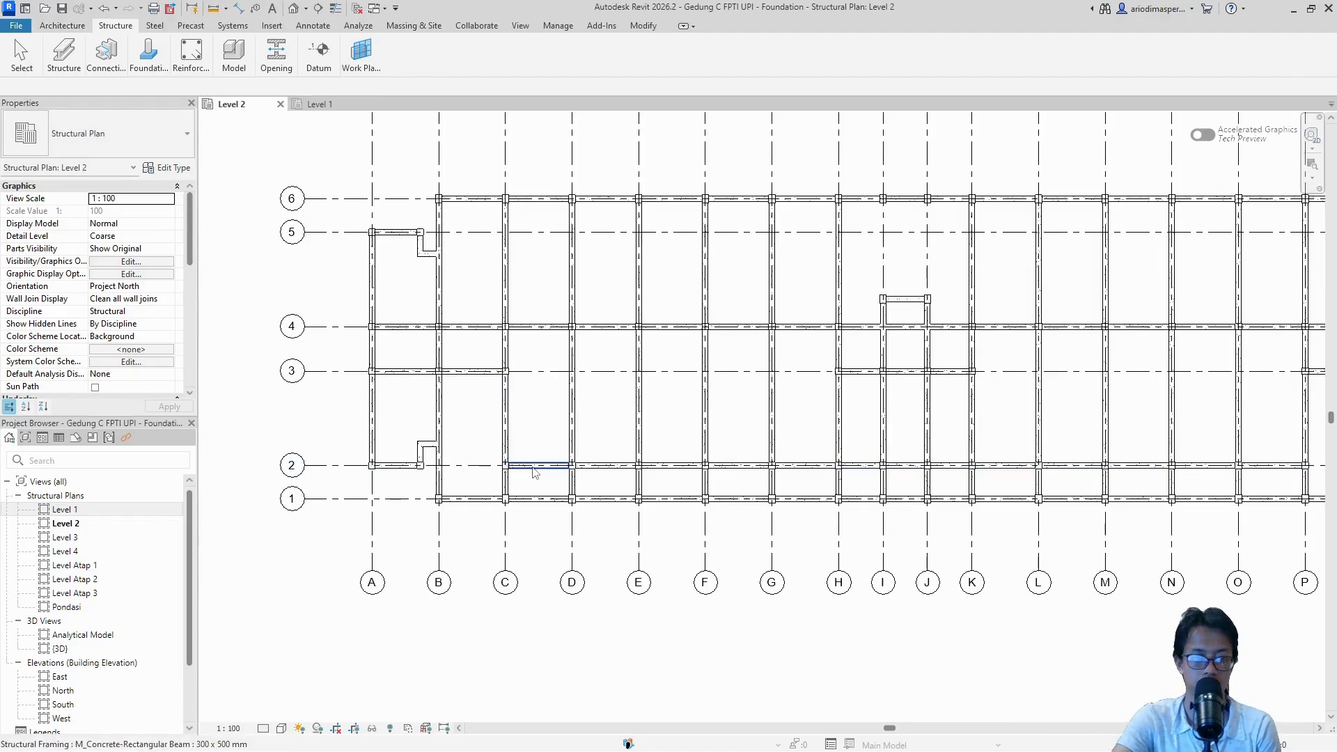
pyautogui.moveTo(74, 60)
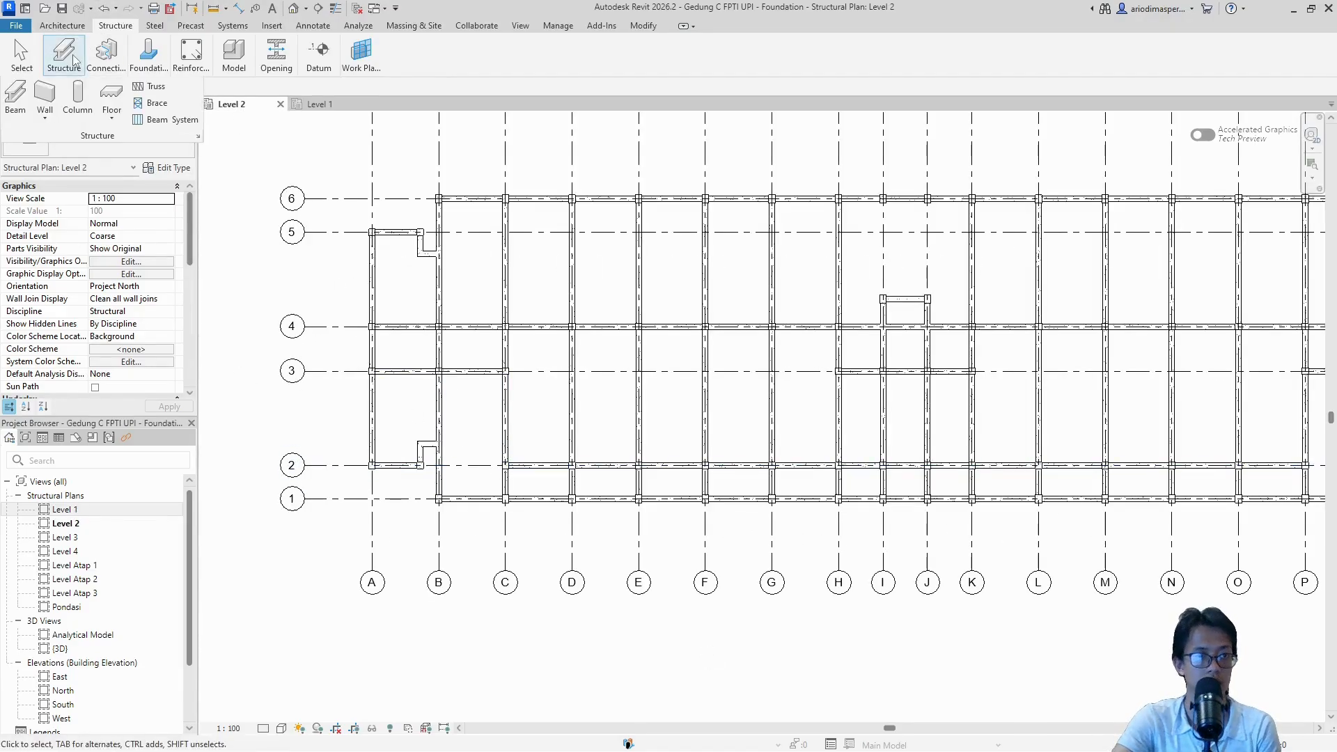
pyautogui.click(15, 96)
pyautogui.scroll(4, 446, 456)
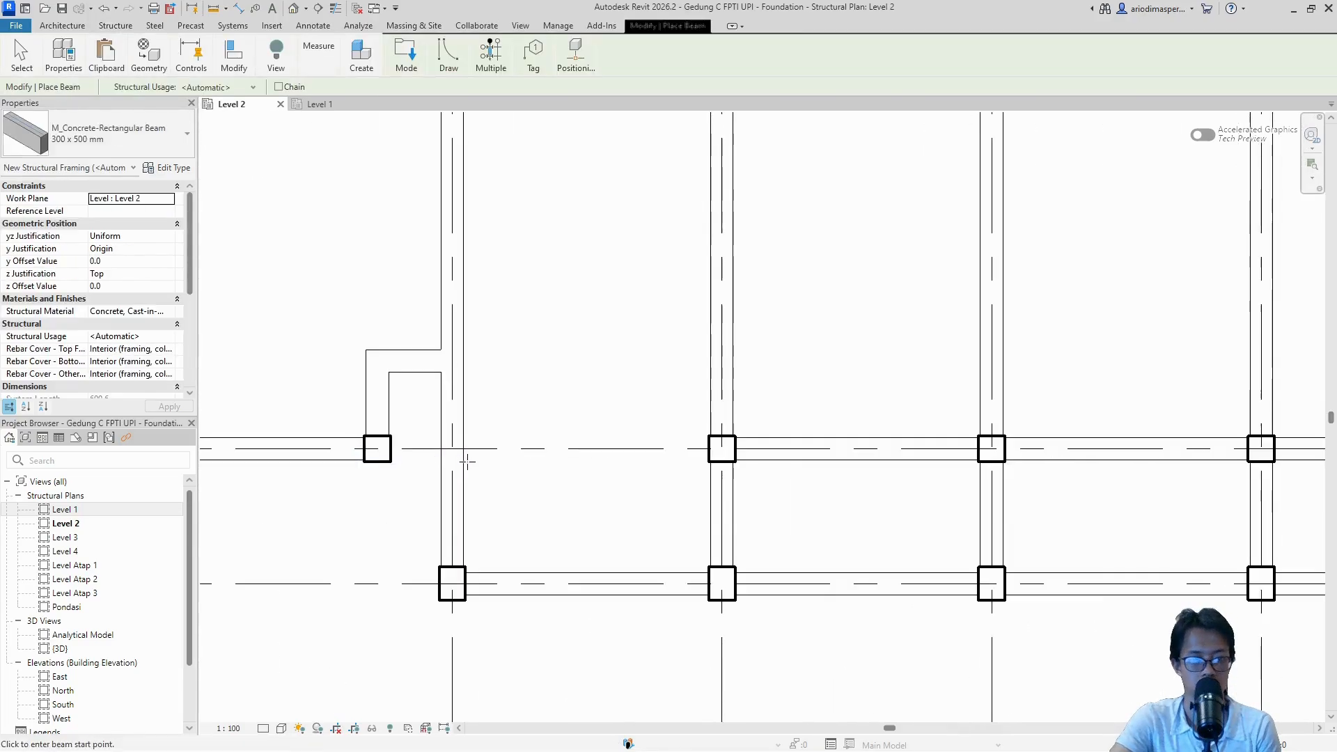
pyautogui.click(722, 449)
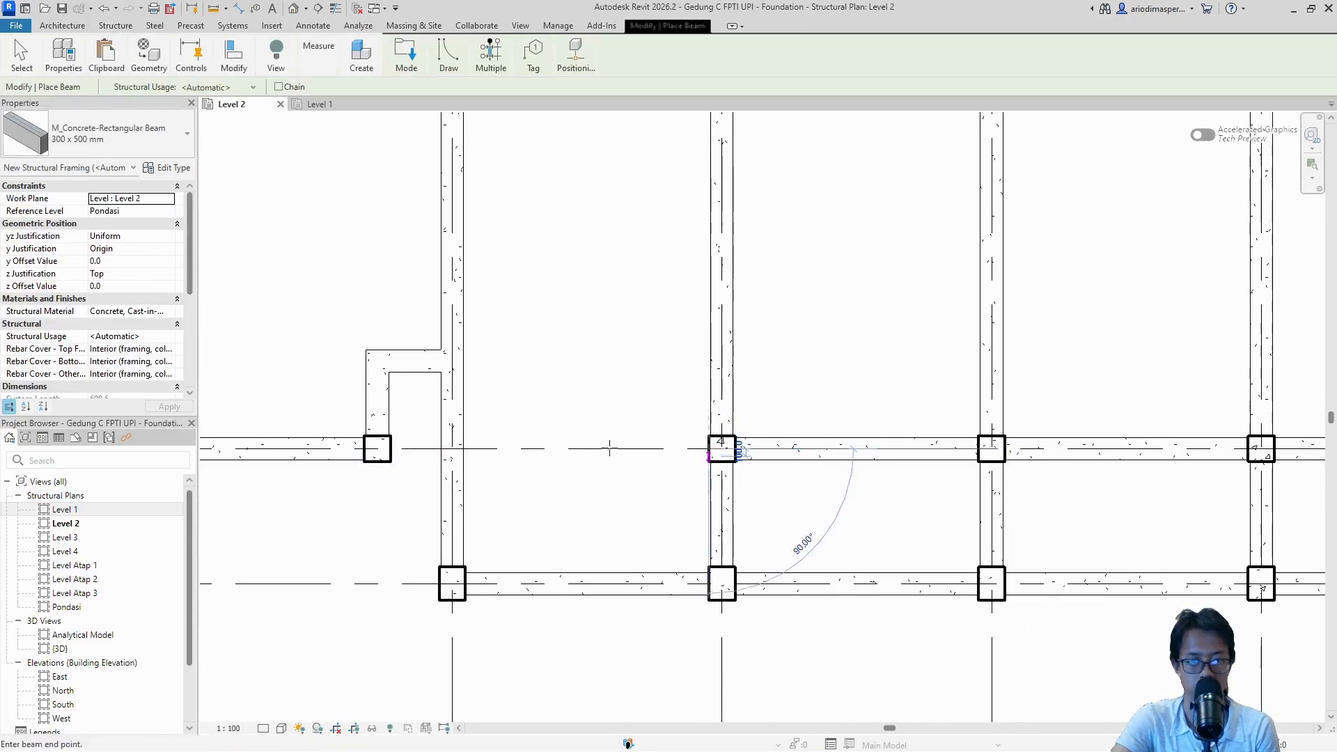
pyautogui.scroll(8, 467, 452)
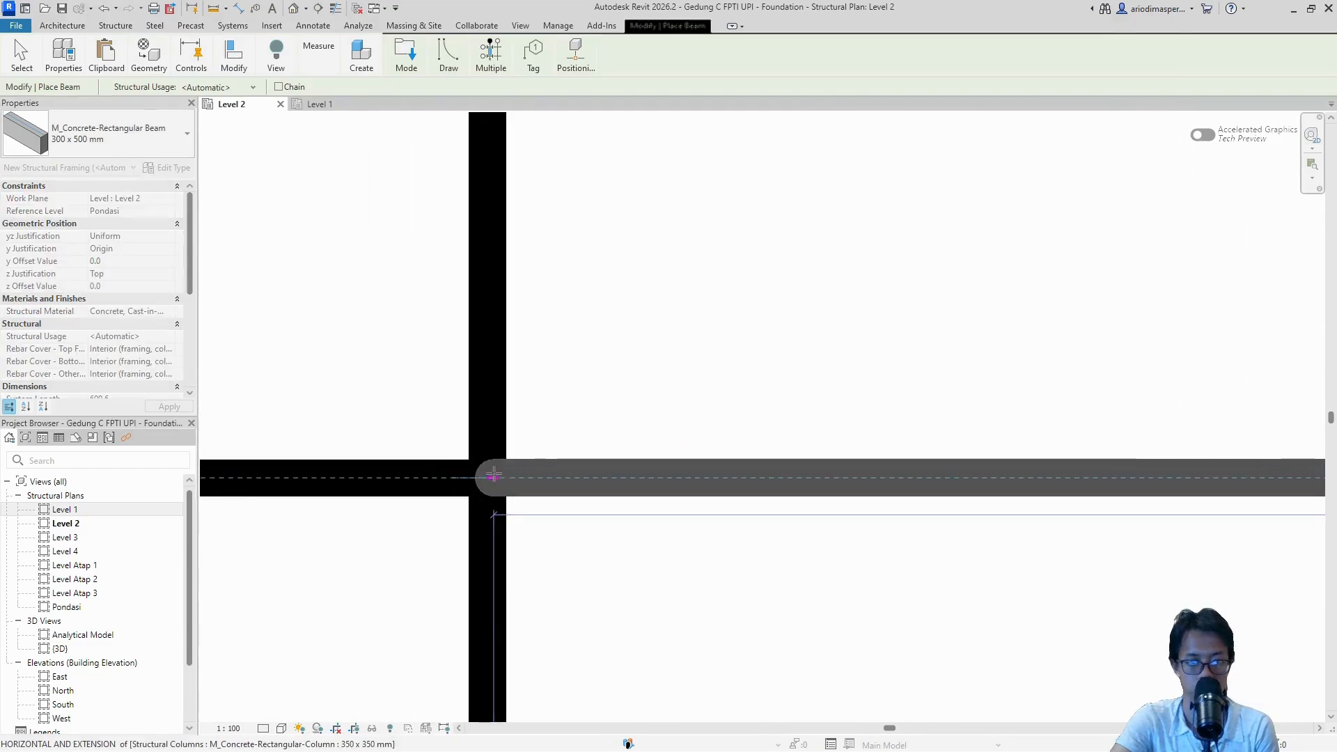
pyautogui.click(493, 475)
pyautogui.scroll(-8, 493, 477)
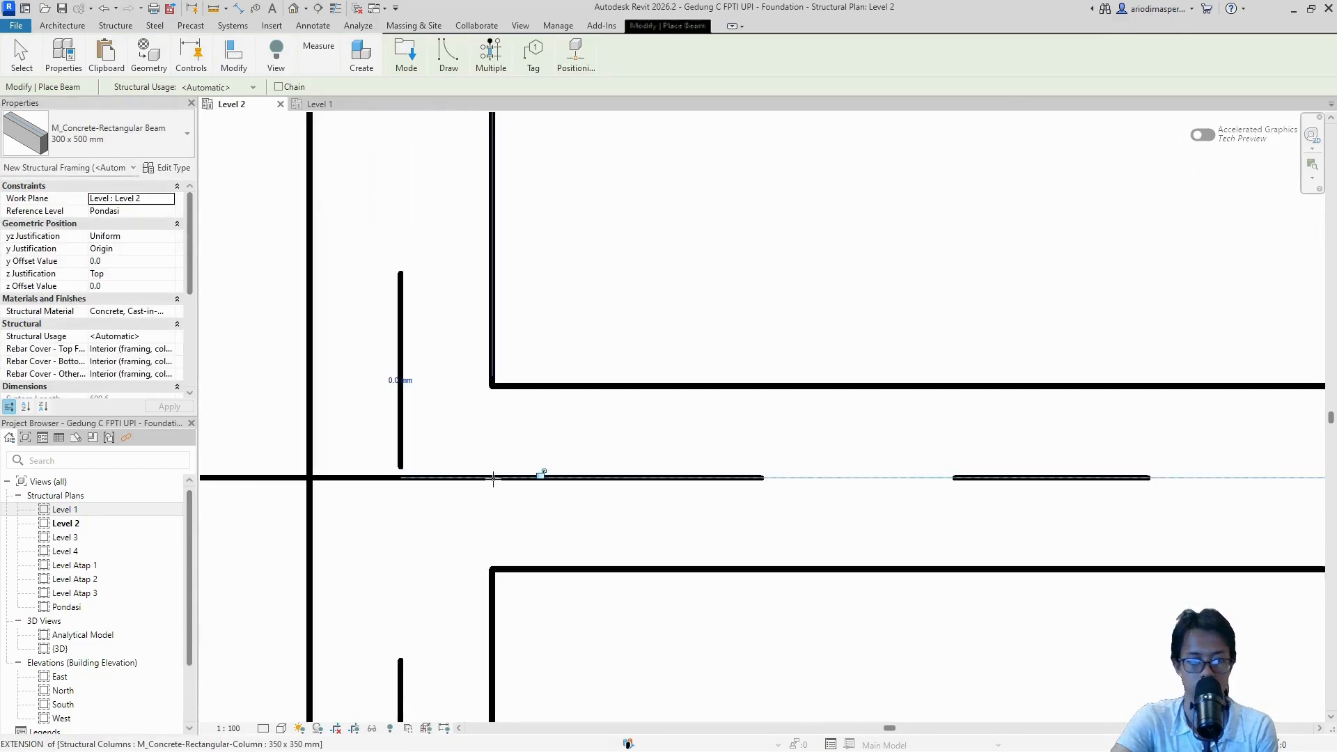
pyautogui.scroll(-5, 493, 474)
pyautogui.press('Escape')
pyautogui.press('Escape')
# Step: Copy the grid 2 beam between grids O and P into the neighbouring bay between grids P and Q
pyautogui.scroll(-2, 696, 501)
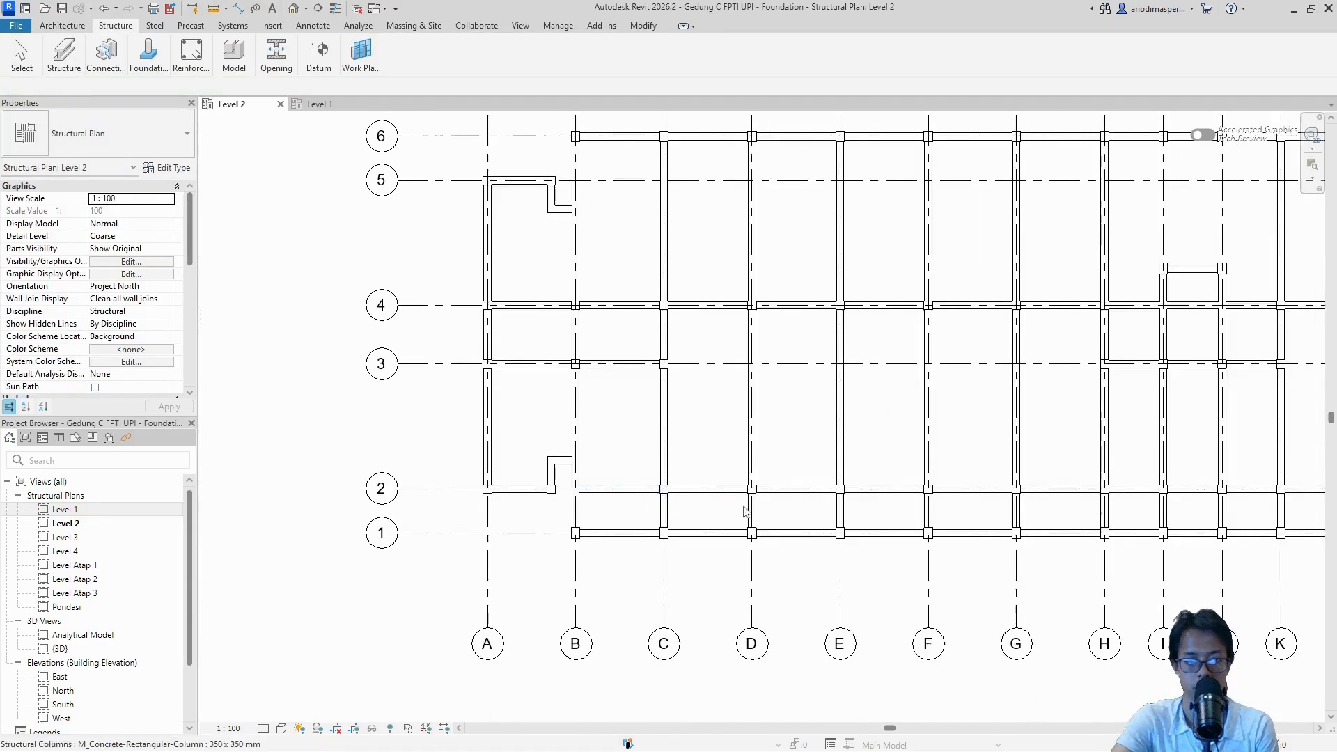
pyautogui.scroll(-2, 745, 511)
pyautogui.moveTo(1023, 519); pyautogui.dragTo(327, 543, button='middle')
pyautogui.scroll(5, 634, 534)
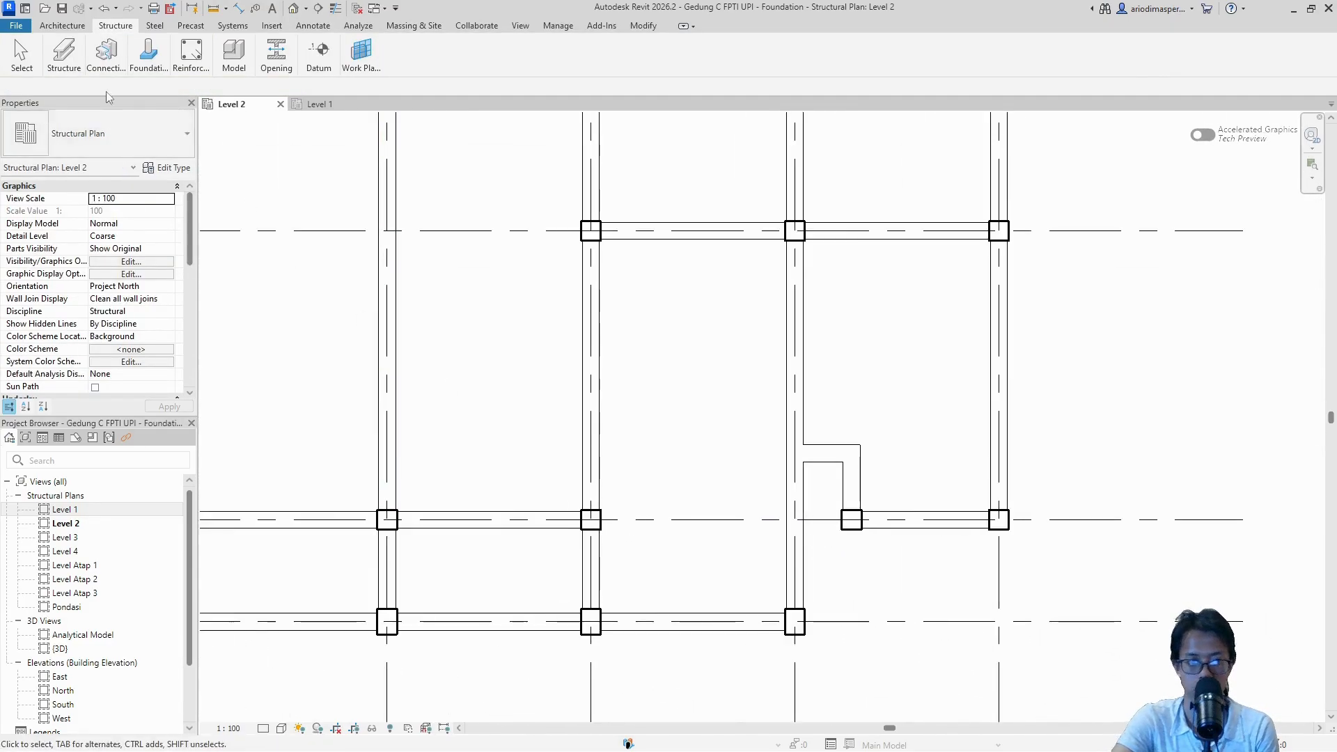
pyautogui.click(530, 529)
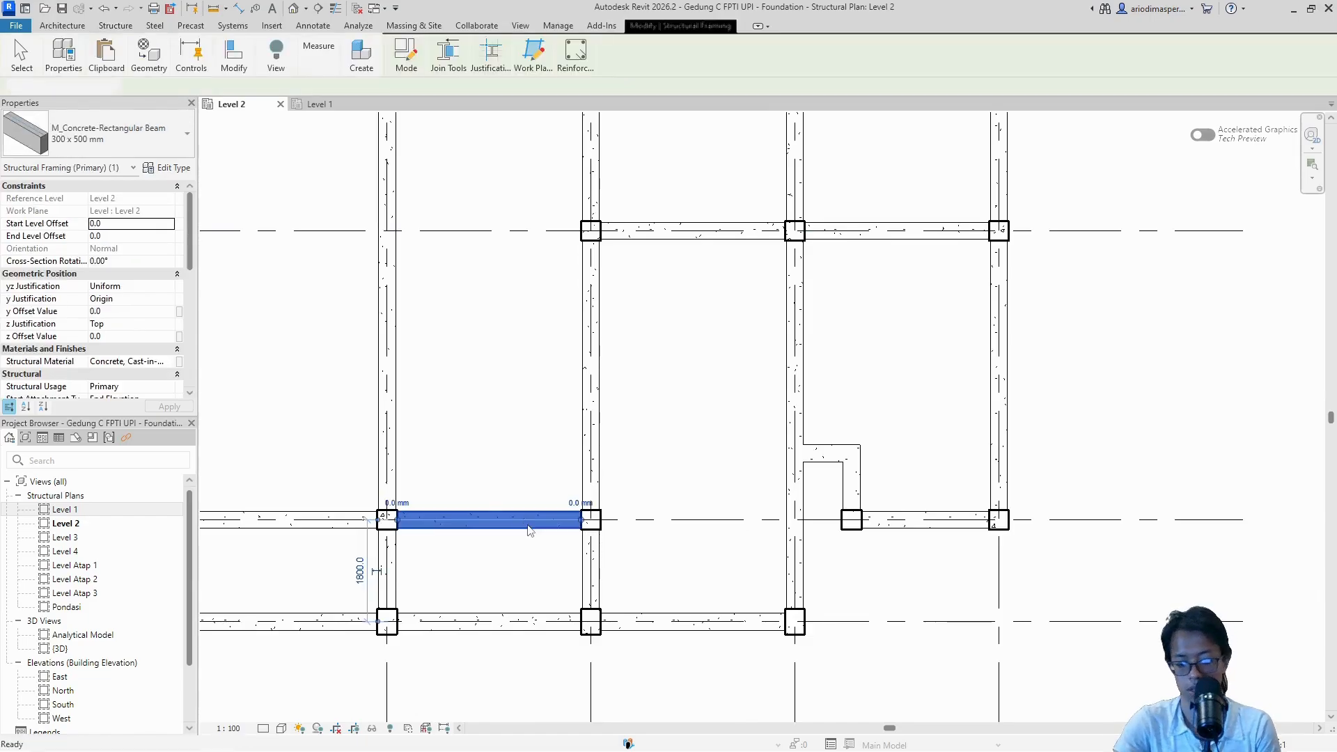
pyautogui.press('c')
pyautogui.press('o')
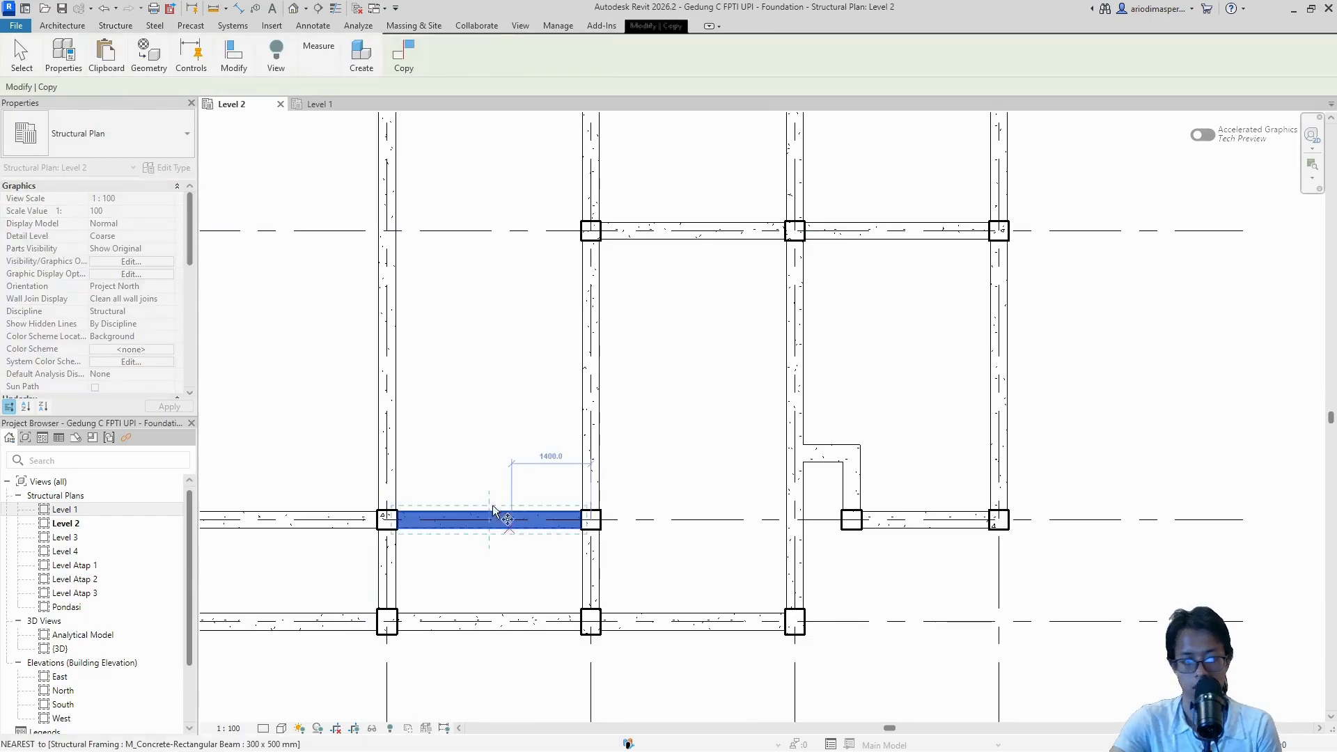
pyautogui.click(387, 519)
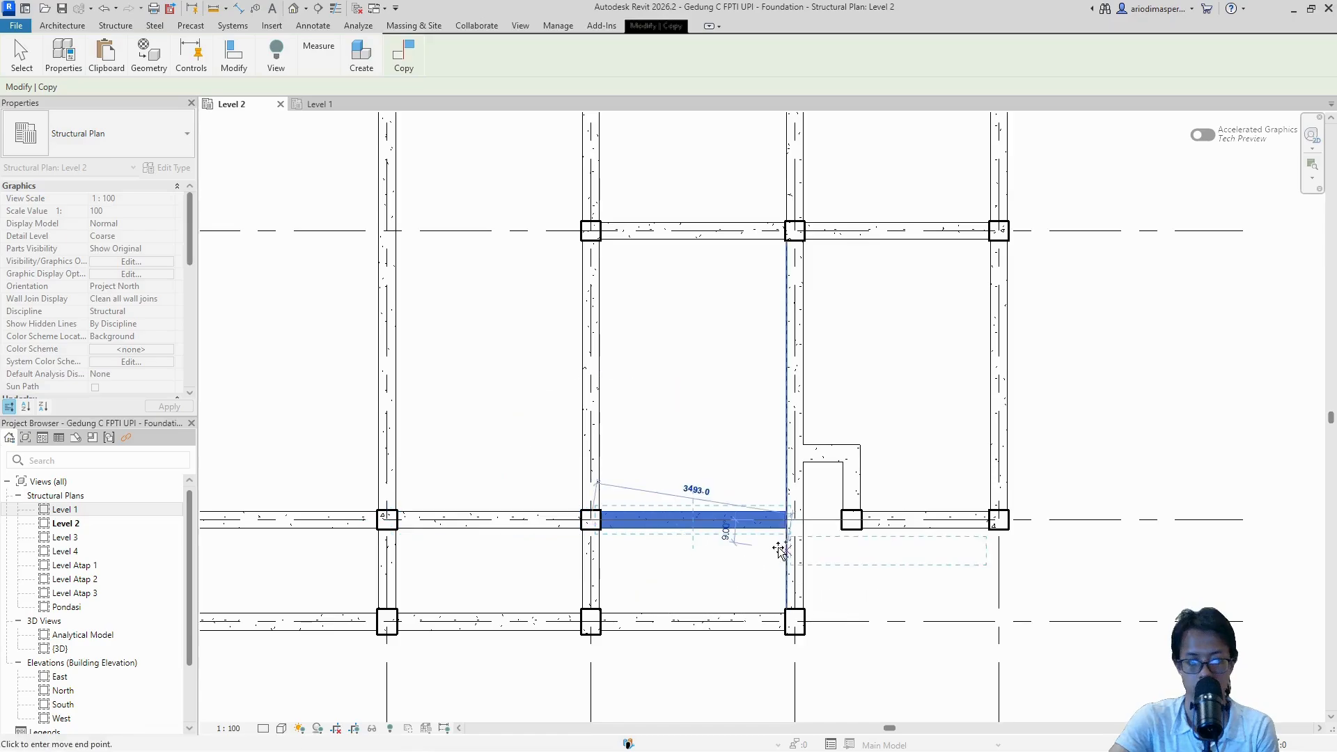
pyautogui.click(793, 522)
# Step: Stretch the free end of the copied grid 2 beam to the near face of the beam on grid Q
pyautogui.scroll(5, 797, 488)
pyautogui.scroll(3, 798, 465)
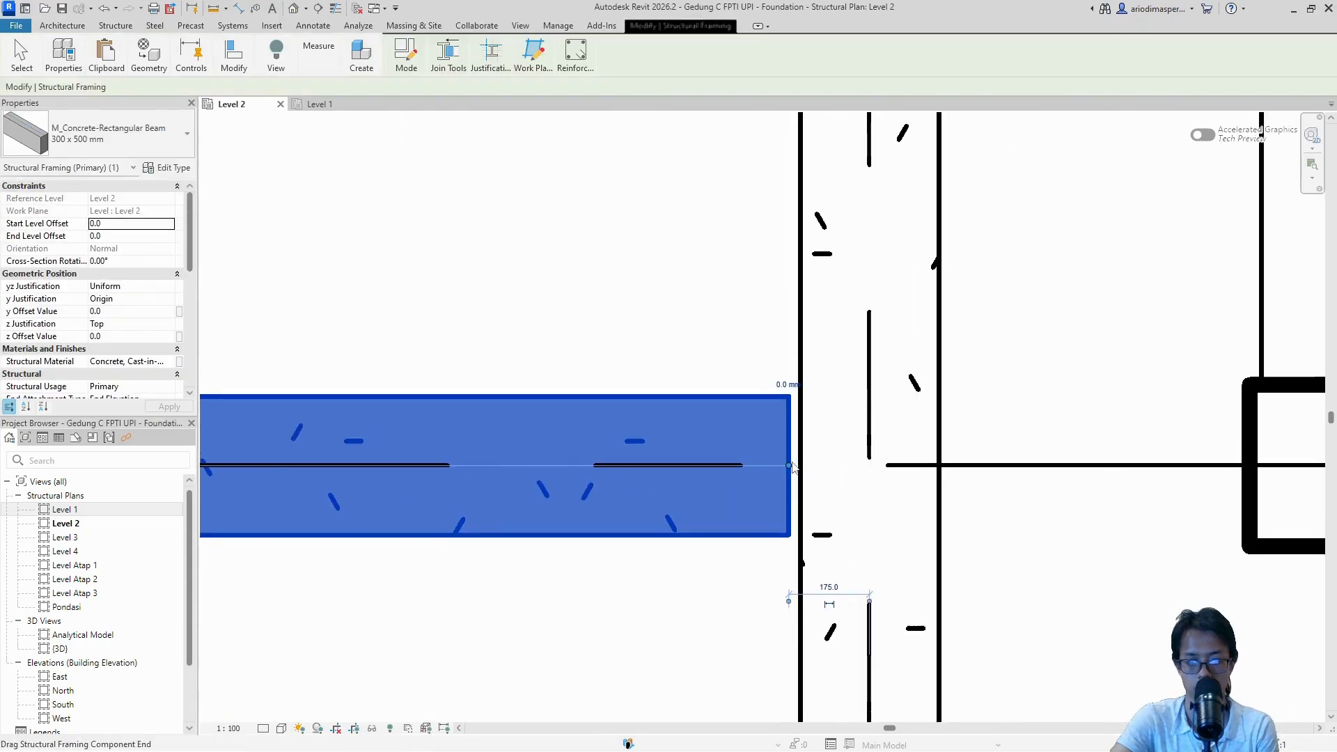
pyautogui.moveTo(789, 465); pyautogui.dragTo(802, 469)
pyautogui.scroll(4, 801, 465)
pyautogui.scroll(3, 800, 465)
pyautogui.scroll(3, 806, 468)
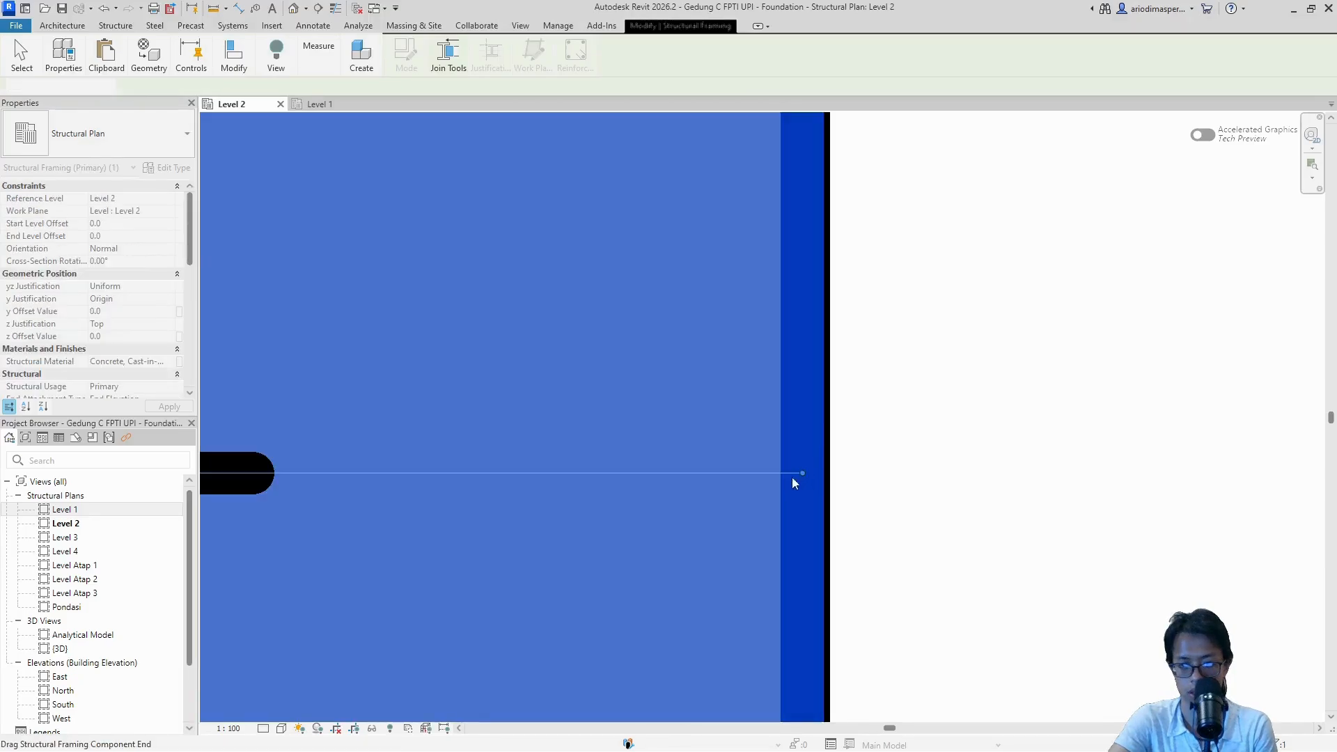
pyautogui.scroll(-3, 741, 487)
pyautogui.scroll(2, 741, 487)
pyautogui.click(742, 490)
pyautogui.scroll(-2, 725, 499)
pyautogui.scroll(-2, 725, 501)
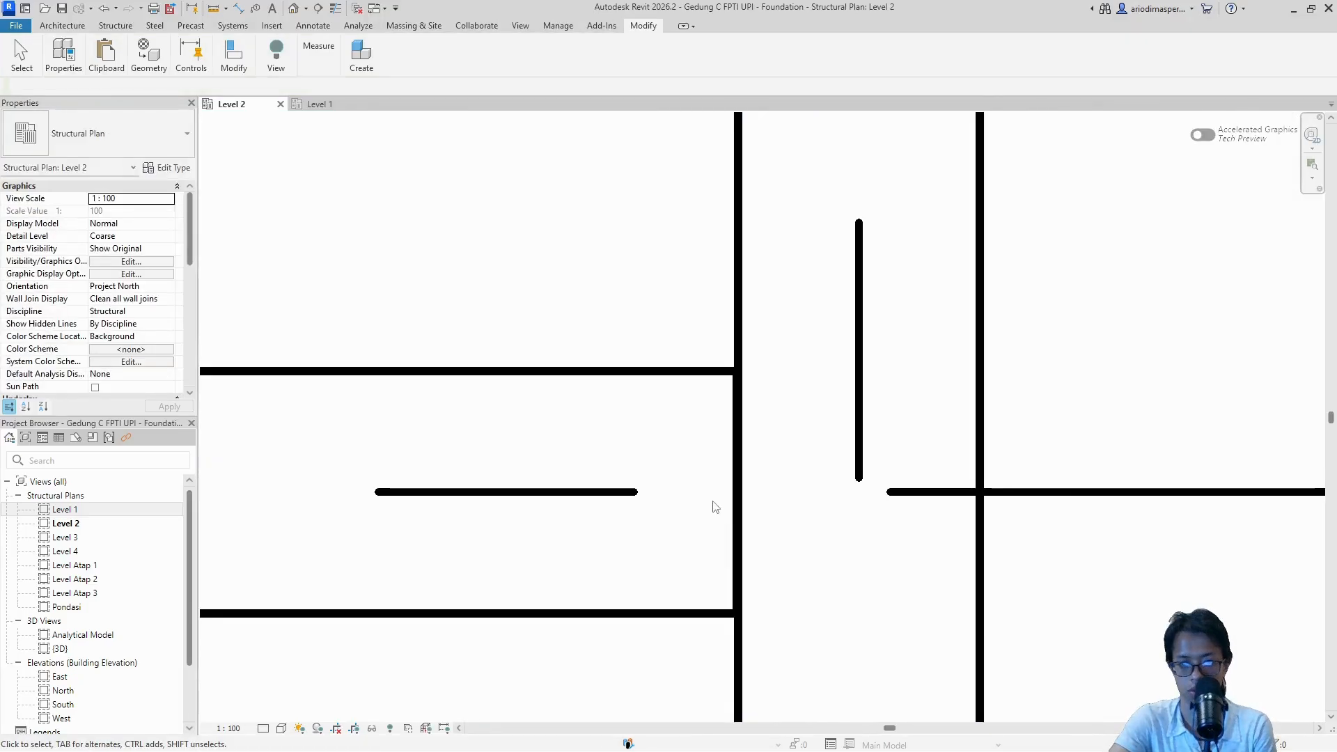
# Step: Extend the same beam end slightly into the grid Q beam to join the two, and clear the selection
pyautogui.click(718, 371)
pyautogui.scroll(4, 737, 376)
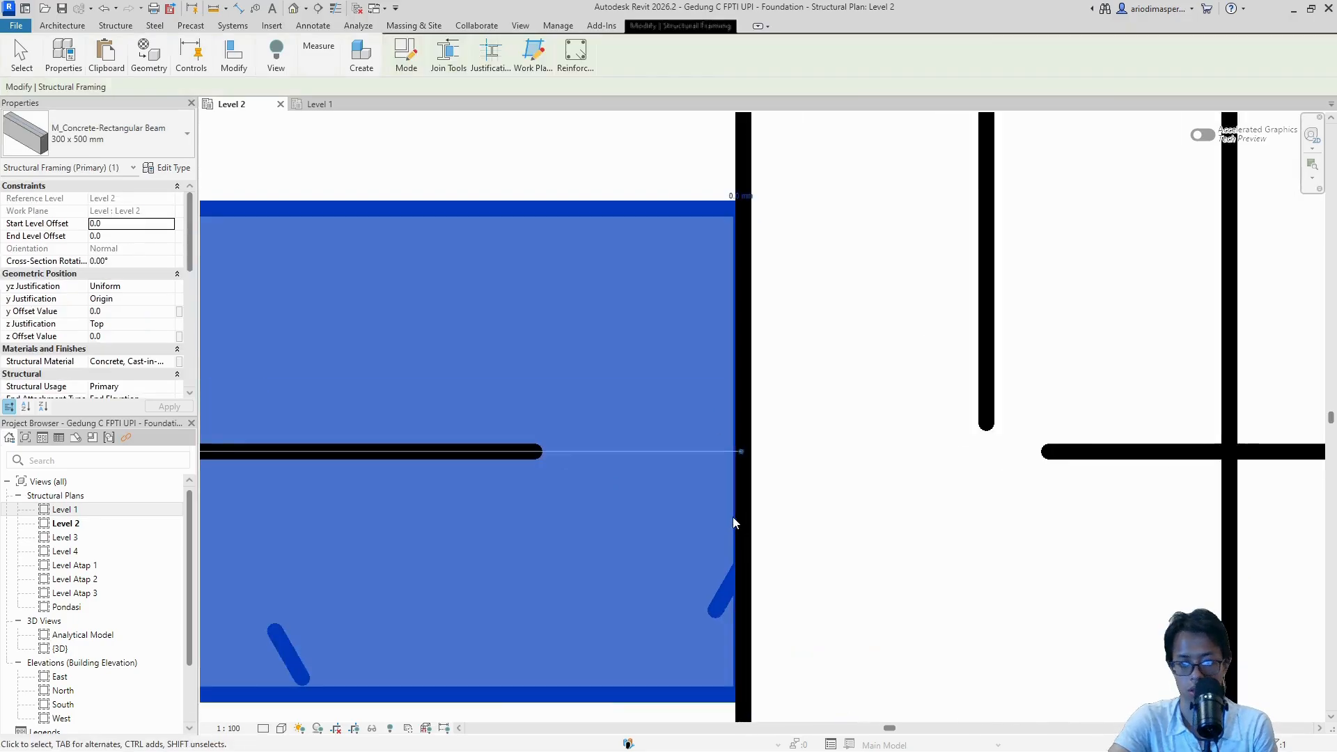
pyautogui.moveTo(754, 372); pyautogui.dragTo(767, 373)
pyautogui.scroll(-5, 701, 475)
pyautogui.press('Escape')
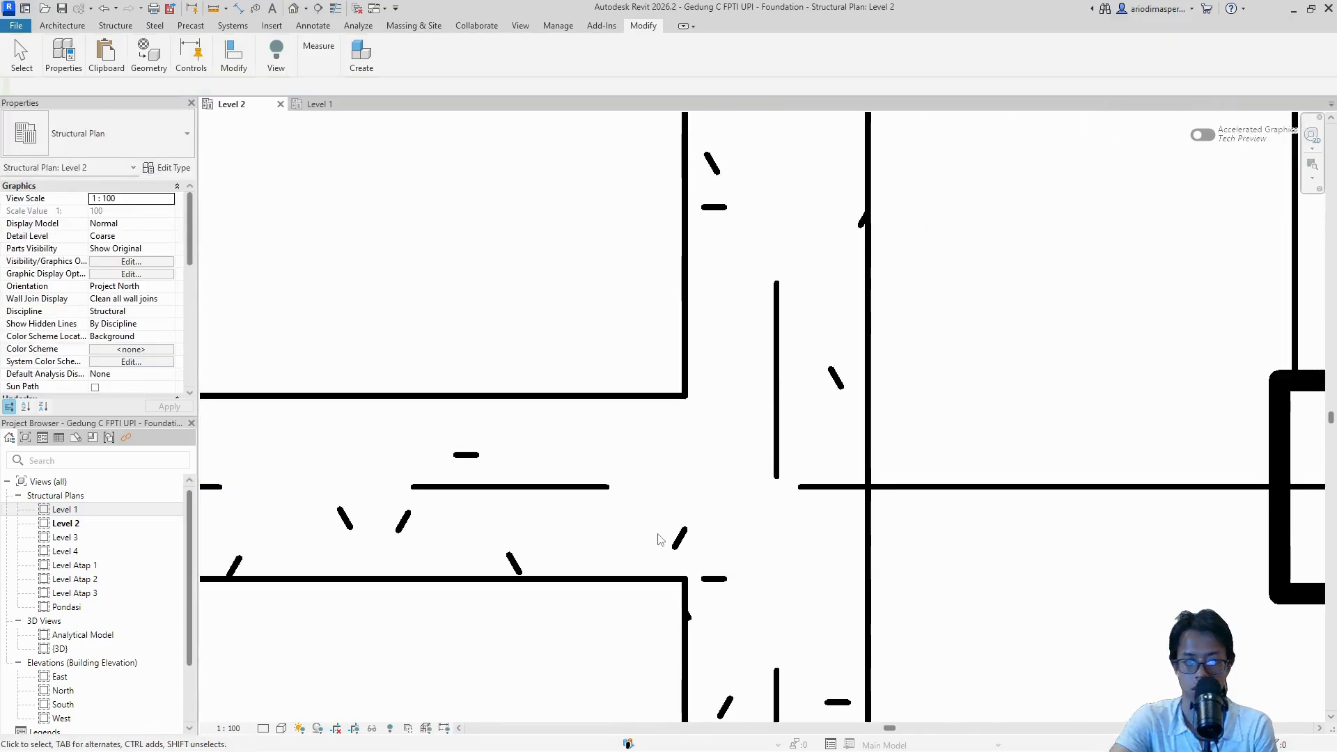
pyautogui.scroll(-5, 640, 557)
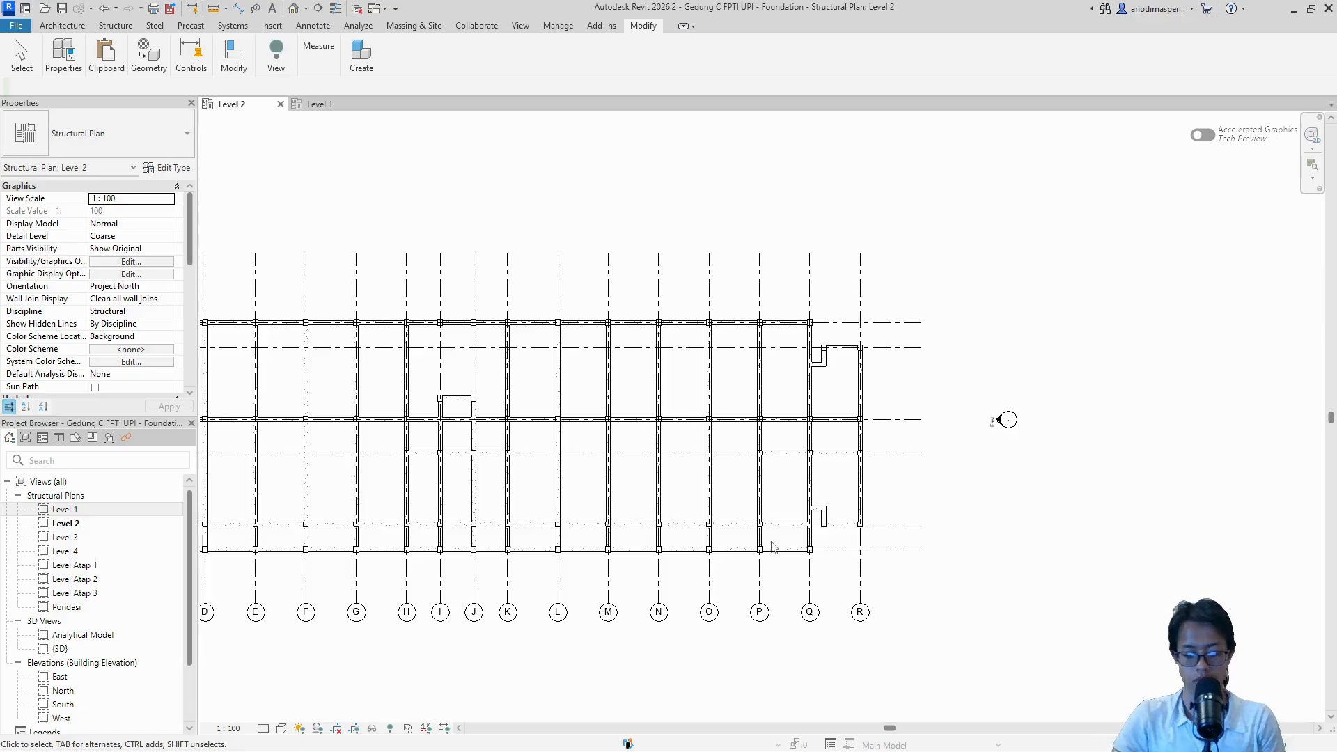
# Step: Place a 300 x 500 mm concrete beam on grid 2 from the column at grid P to the beam on grid Q
pyautogui.scroll(5, 771, 547)
pyautogui.scroll(-4, 770, 546)
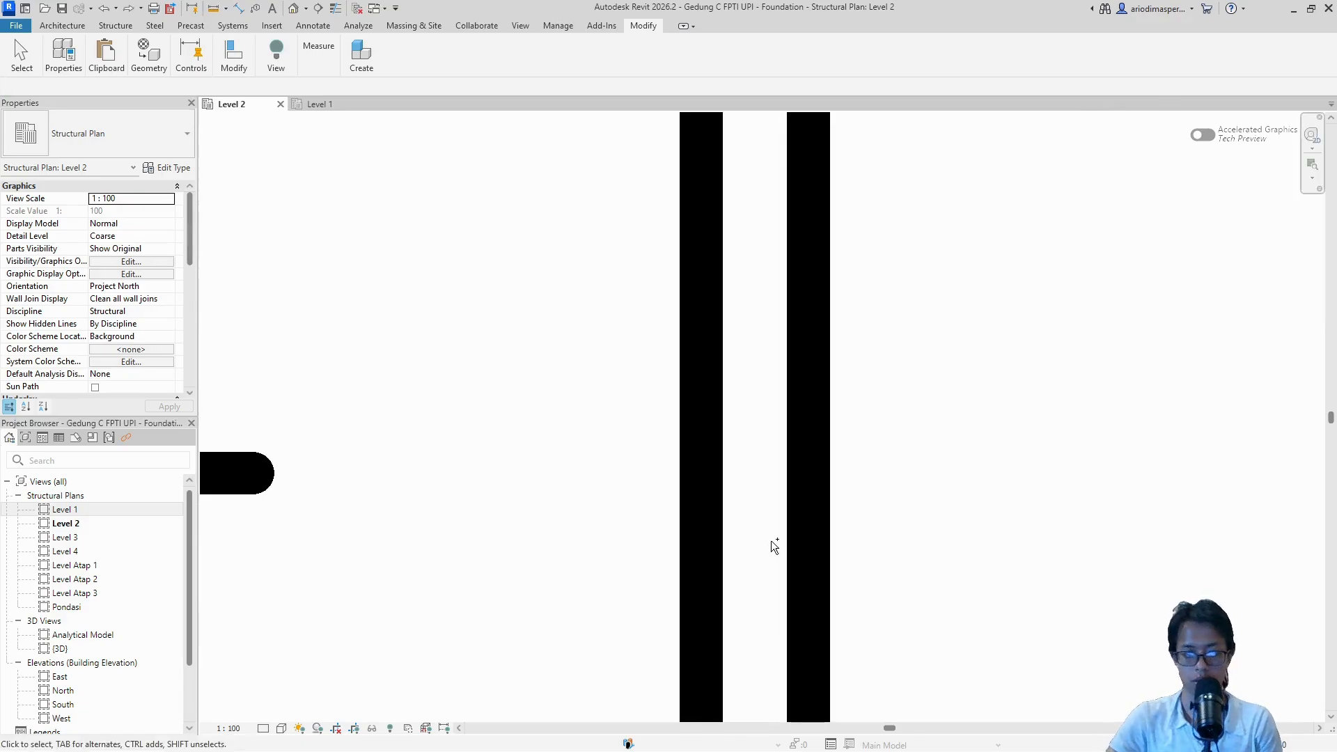
pyautogui.click(115, 25)
pyautogui.click(60, 49)
pyautogui.scroll(3, 598, 522)
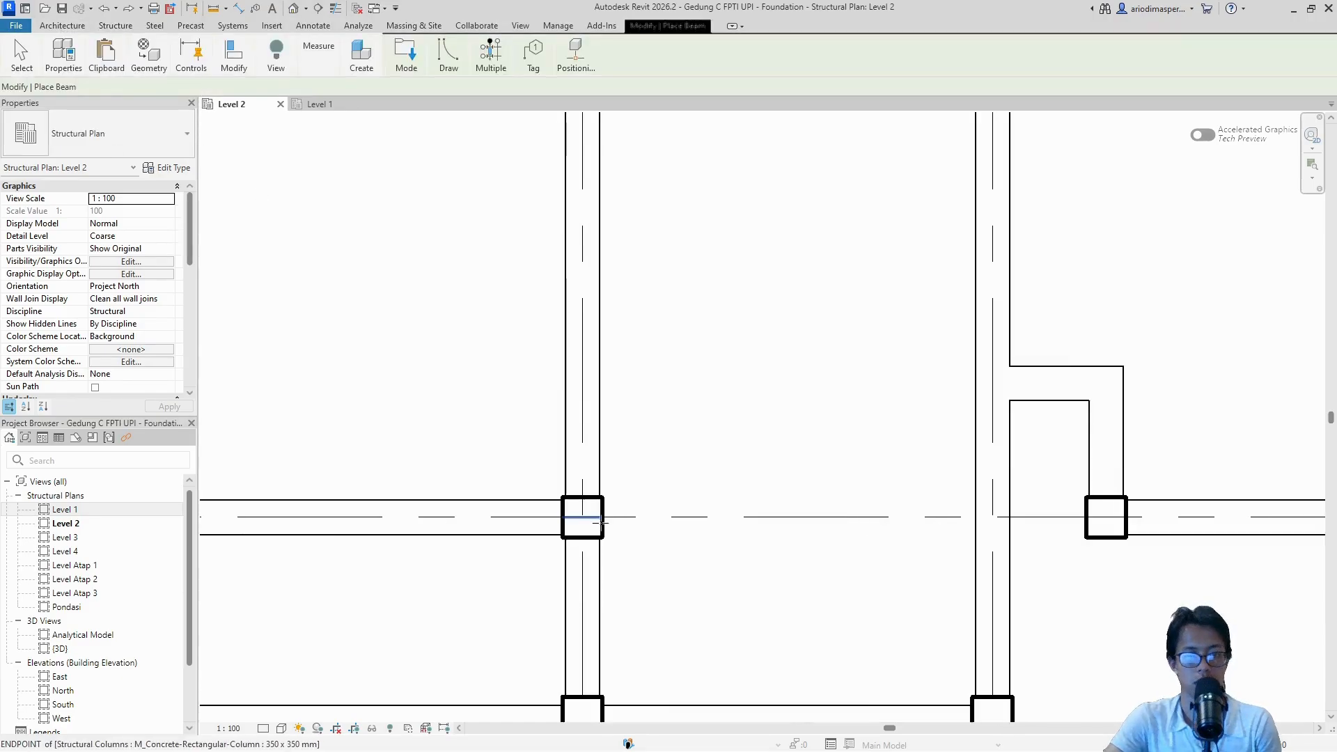
pyautogui.click(602, 518)
pyautogui.scroll(3, 971, 519)
pyautogui.scroll(4, 969, 517)
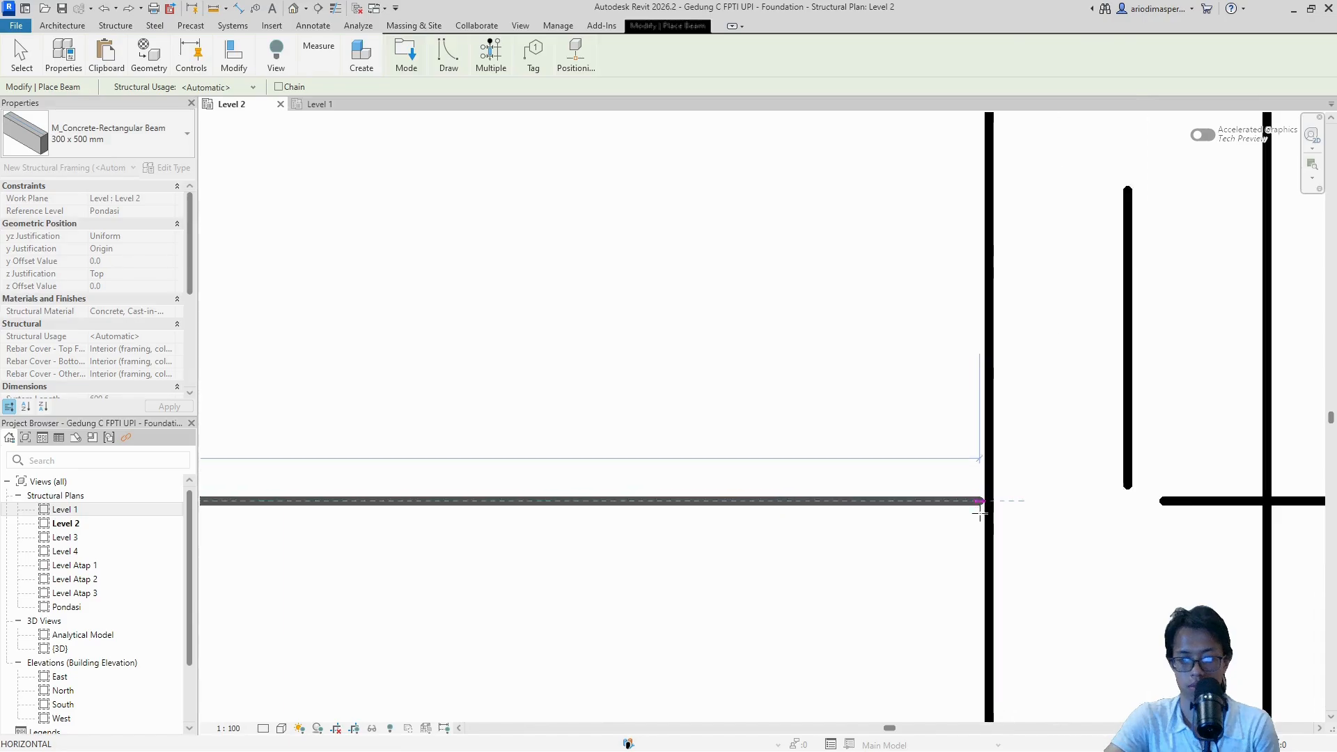
pyautogui.click(992, 492)
pyautogui.scroll(-8, 911, 565)
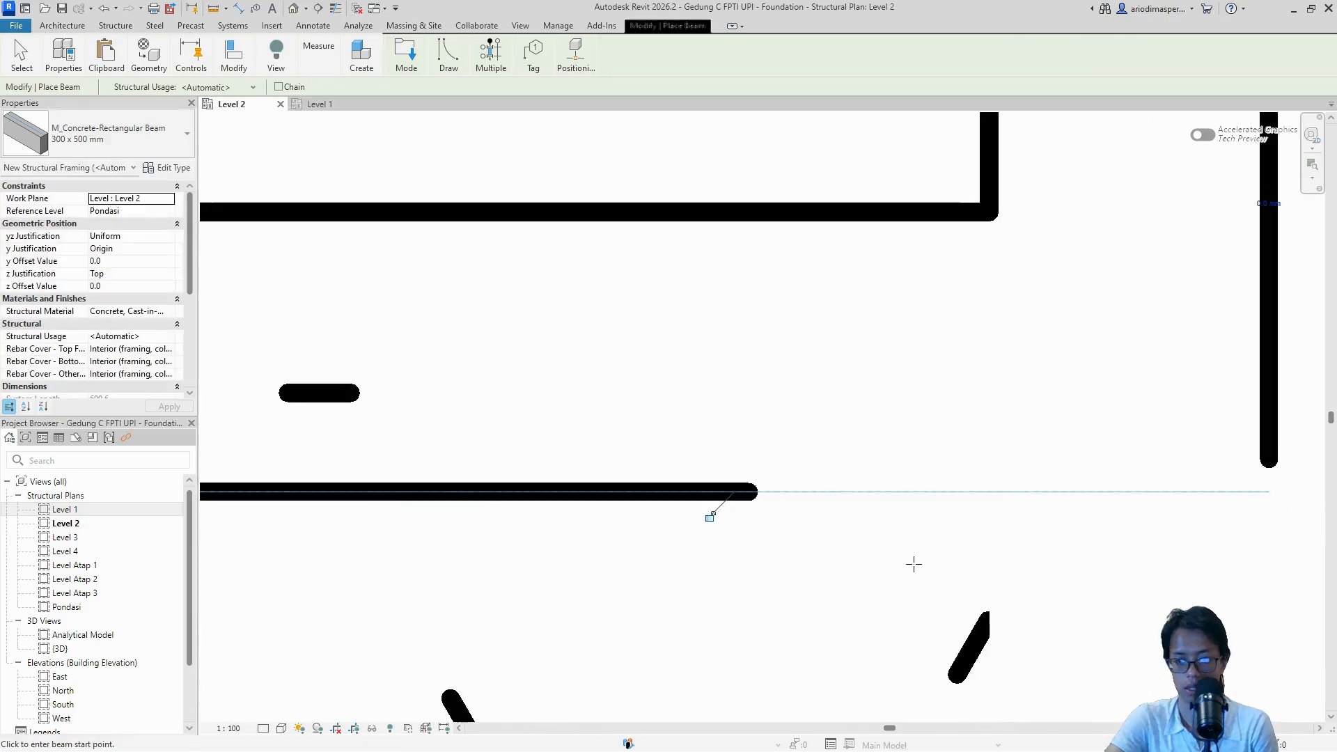
pyautogui.press('Escape')
pyautogui.press('Escape')
pyautogui.scroll(-5, 909, 583)
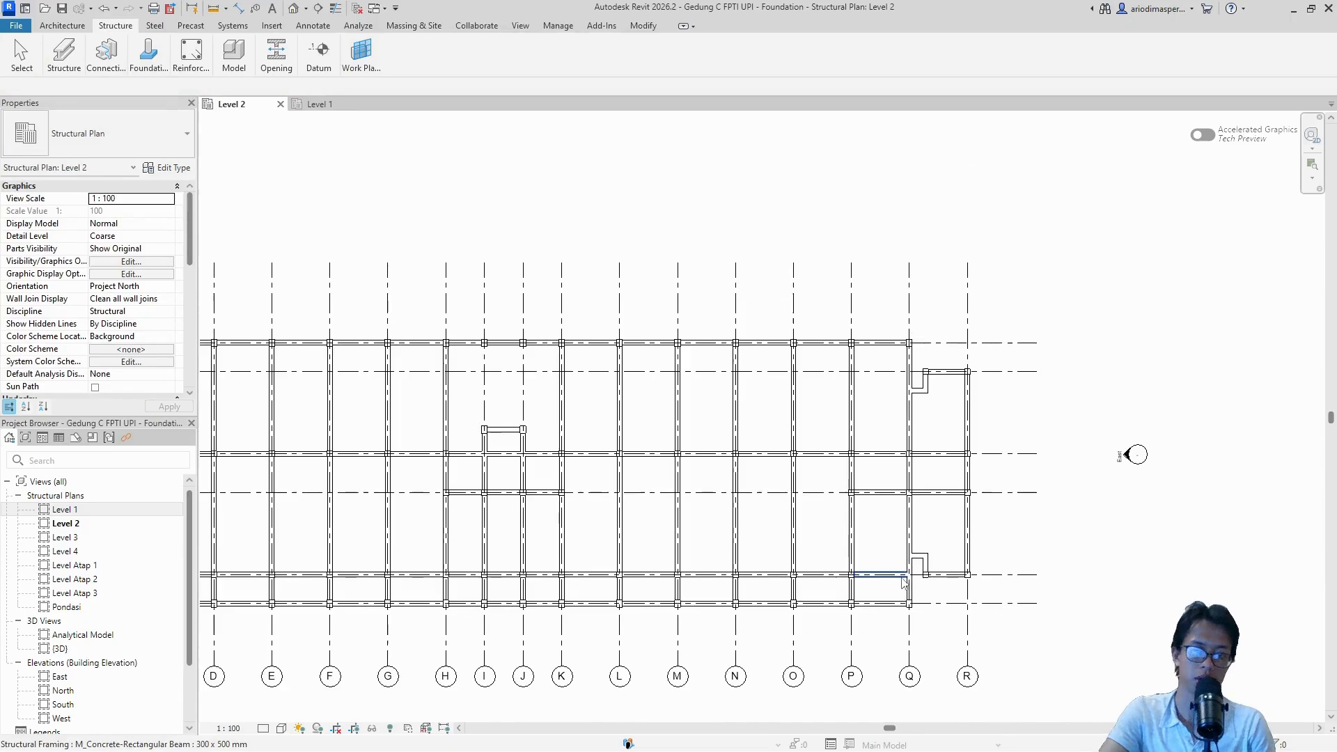
# Step: Select the entire Level 2 structure and filter out lines and structural columns, keeping only the structural framing selected
pyautogui.scroll(-5, 761, 582)
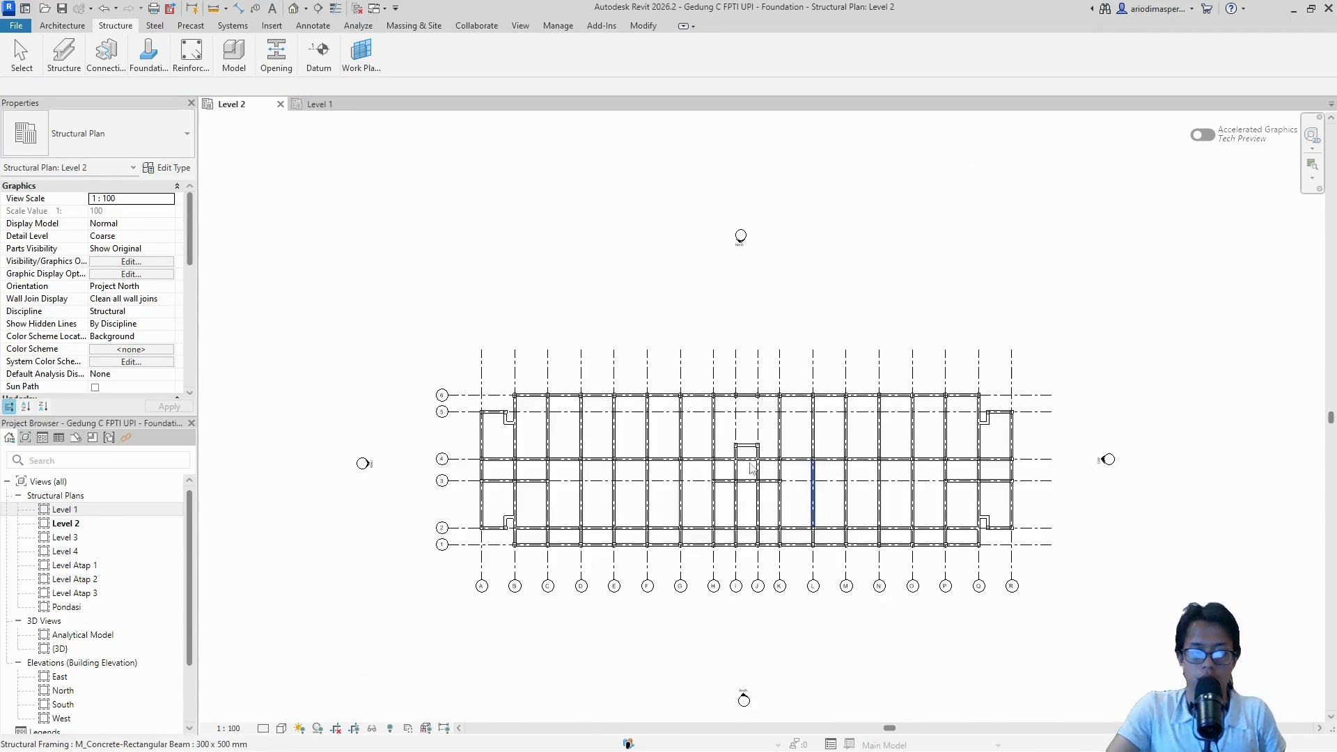
pyautogui.moveTo(447, 344); pyautogui.dragTo(1030, 559)
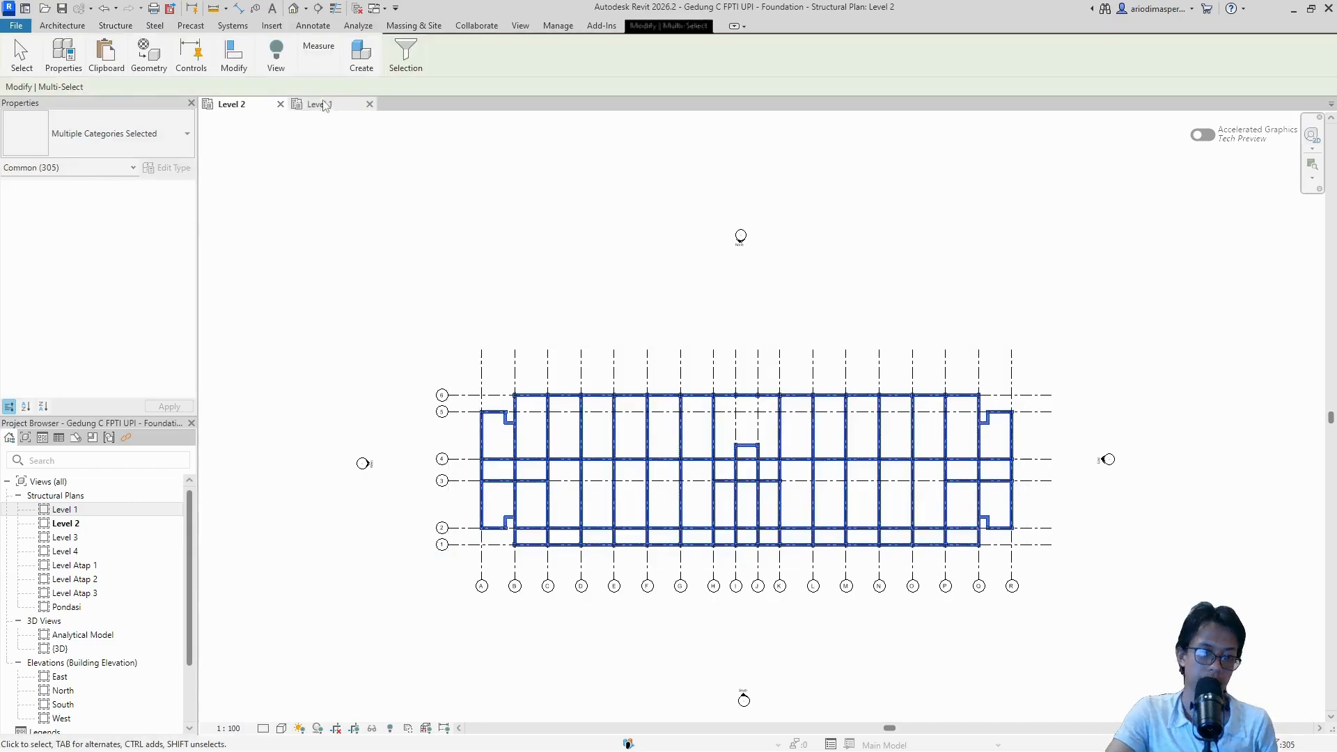
pyautogui.moveTo(407, 59)
pyautogui.click(371, 97)
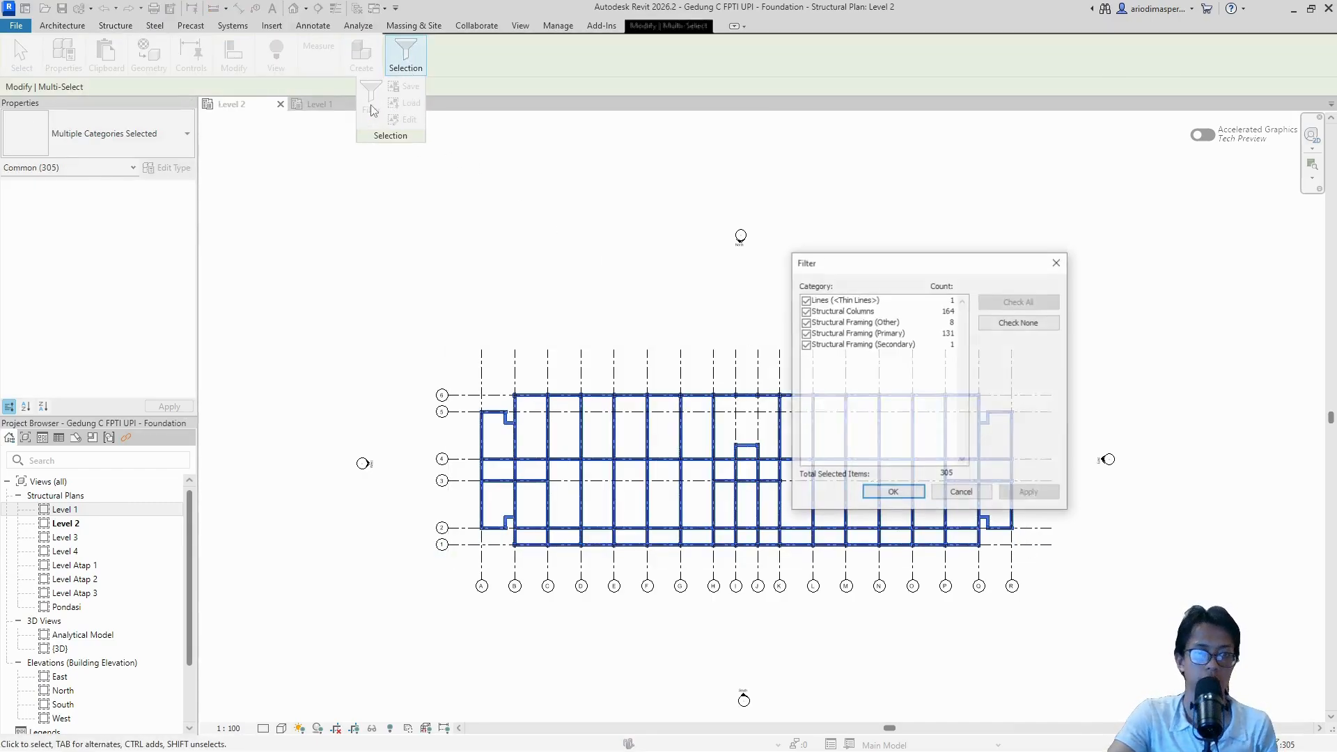
pyautogui.click(805, 299)
pyautogui.click(805, 310)
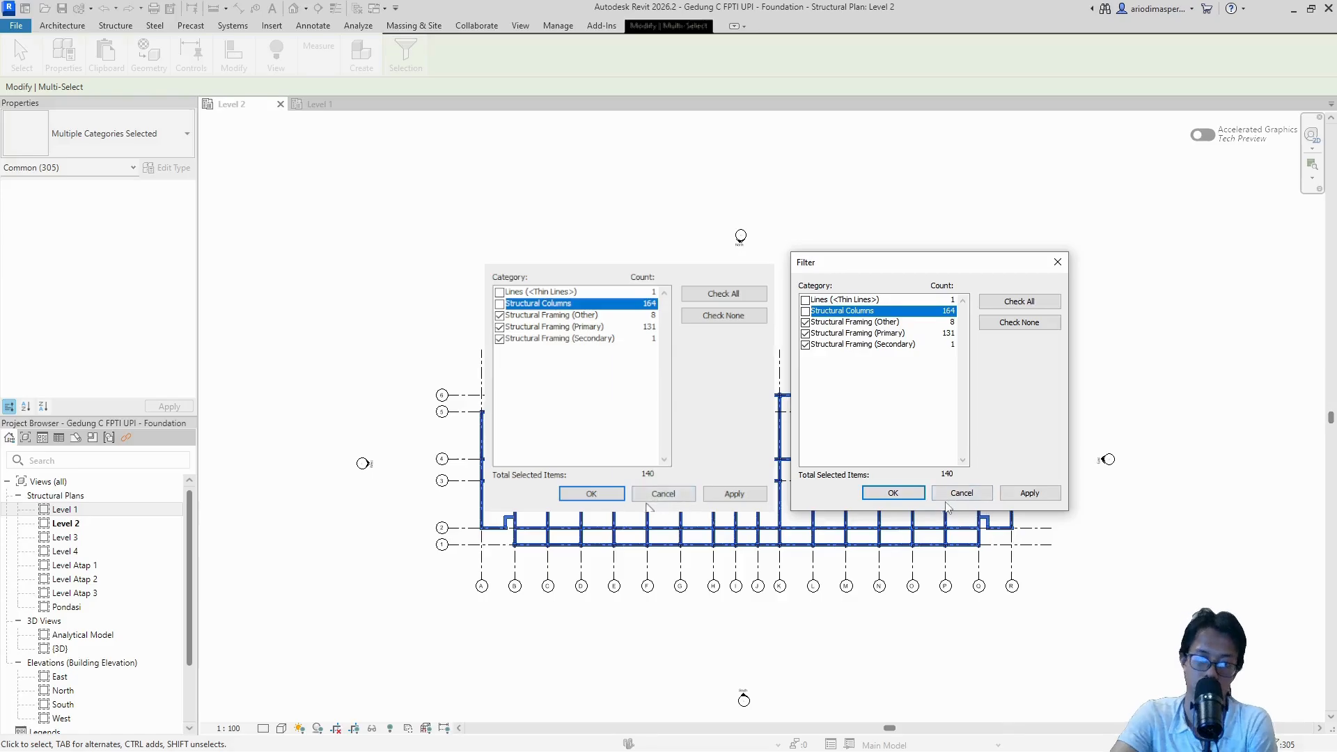
pyautogui.click(917, 494)
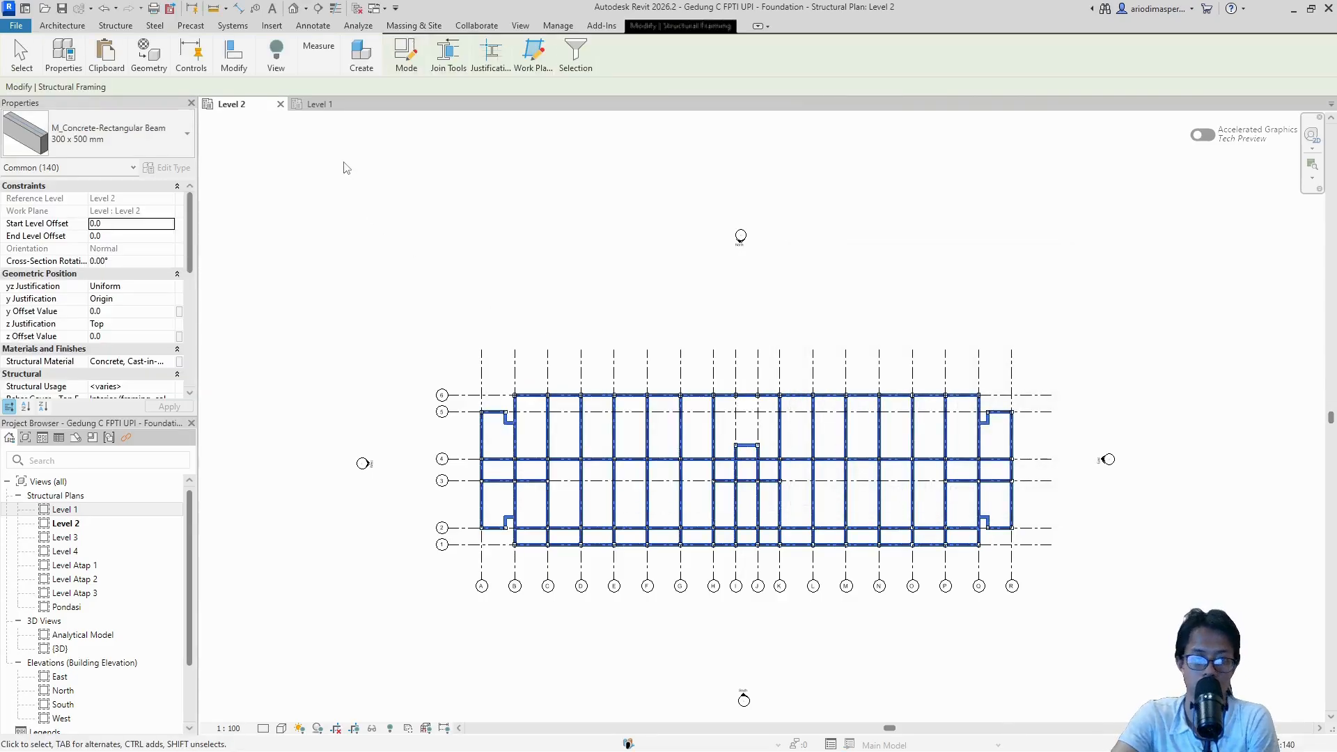
# Step: Copy the selected Level 2 beams and paste them aligned to Level 3 and Level 4
pyautogui.moveTo(115, 66)
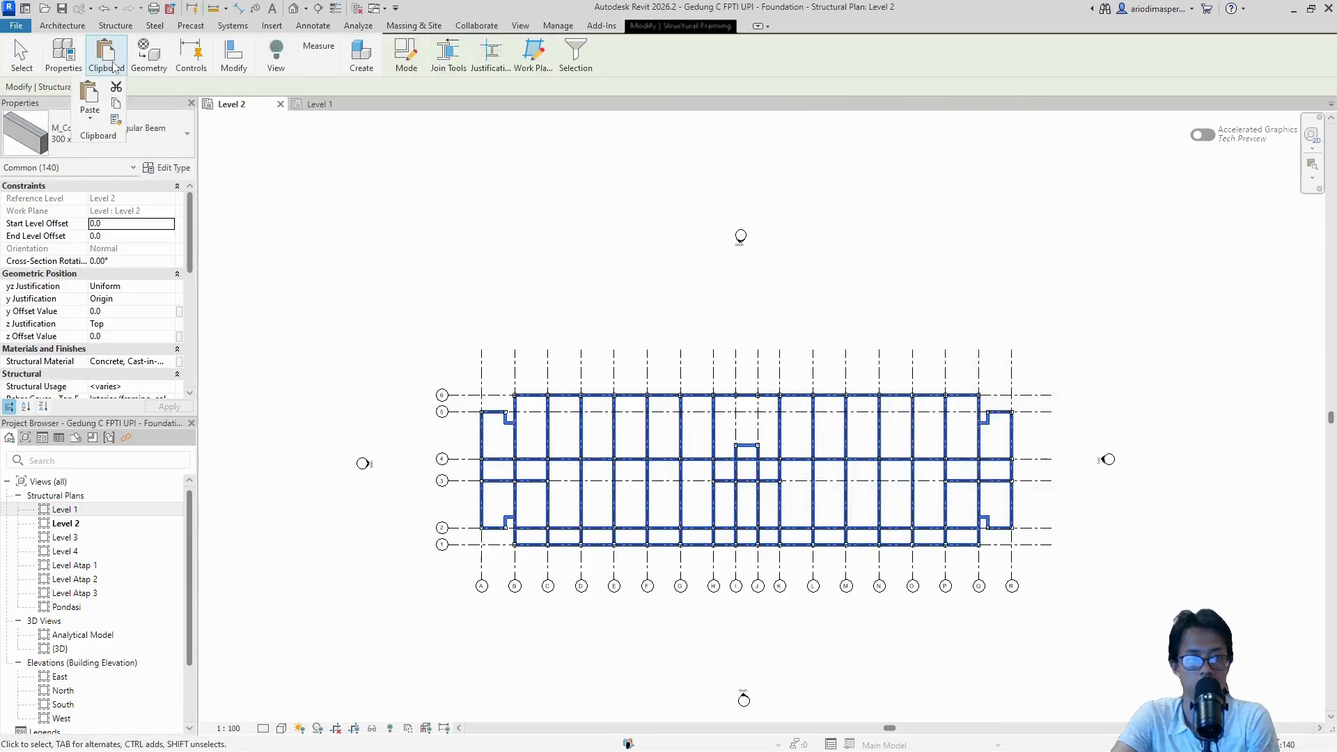
pyautogui.click(117, 103)
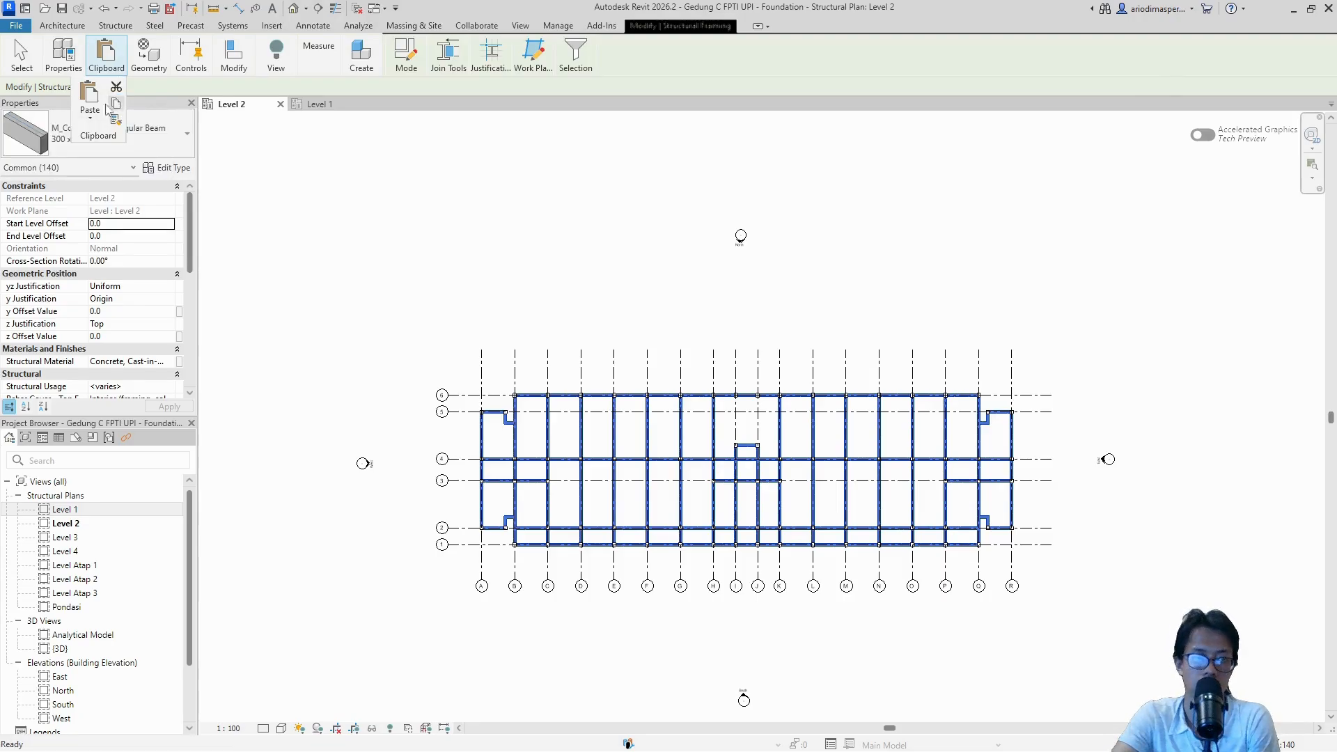
pyautogui.click(90, 112)
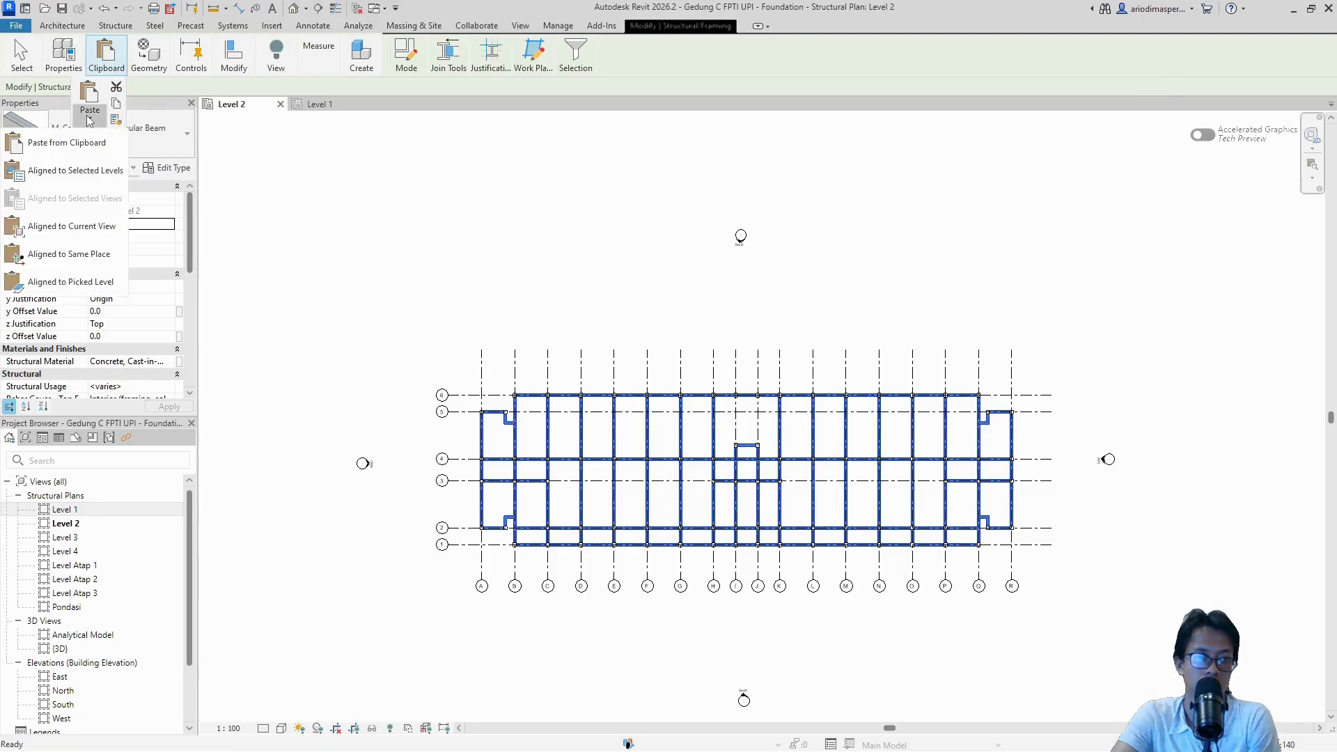
pyautogui.click(112, 175)
pyautogui.click(540, 317)
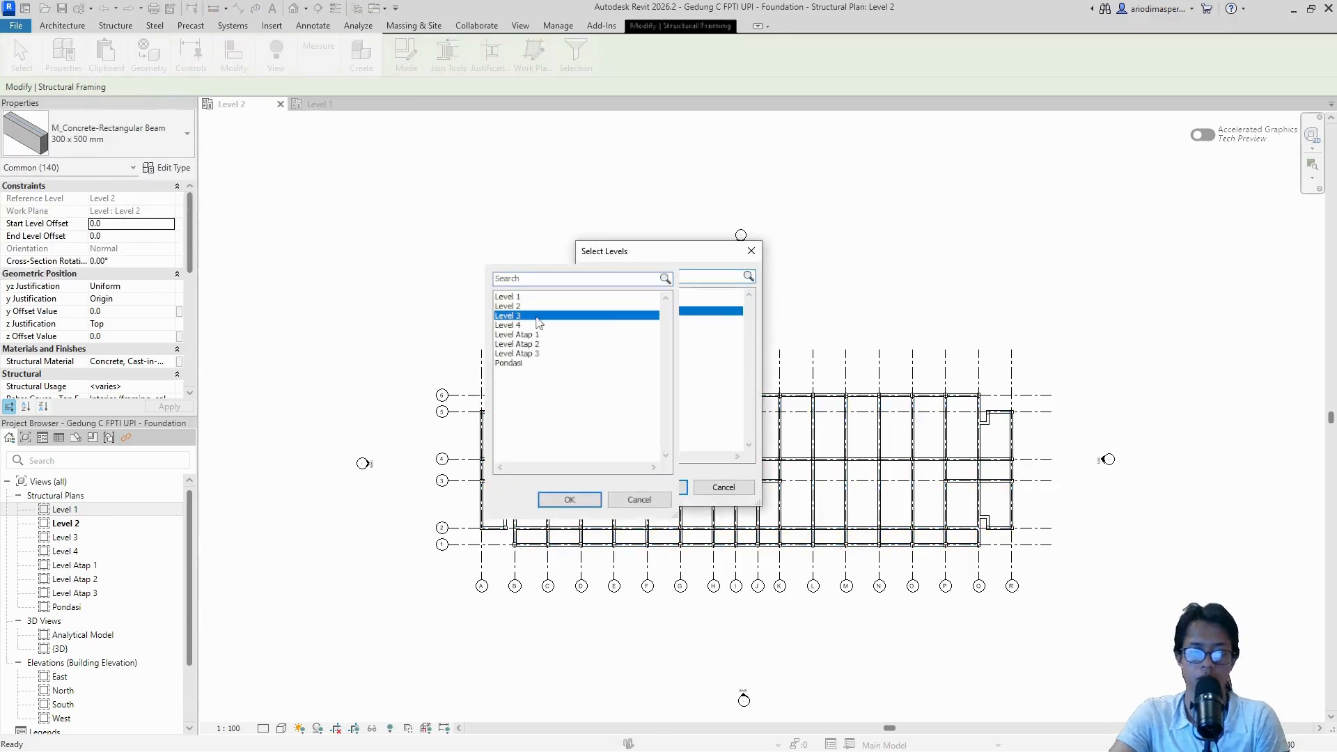
pyautogui.keyDown('ctrl'); pyautogui.click(537, 325); pyautogui.keyUp('ctrl')
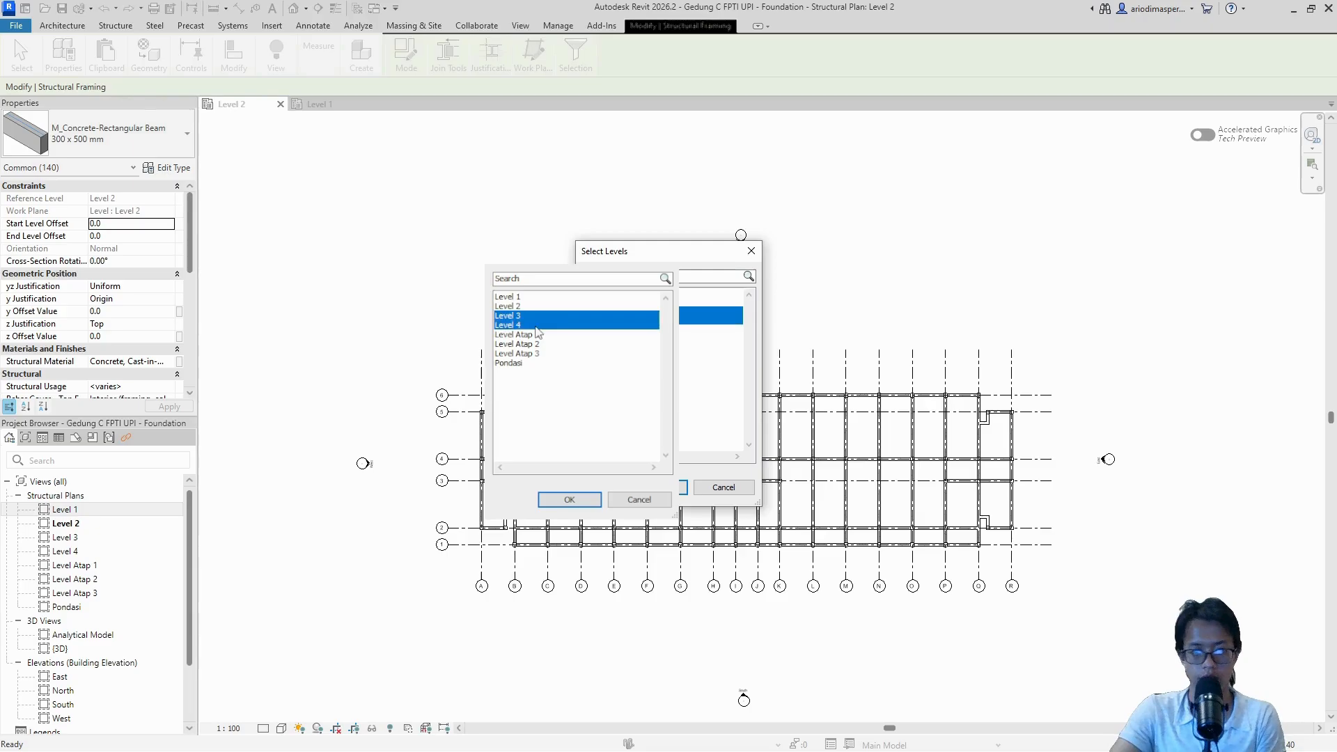
pyautogui.click(665, 487)
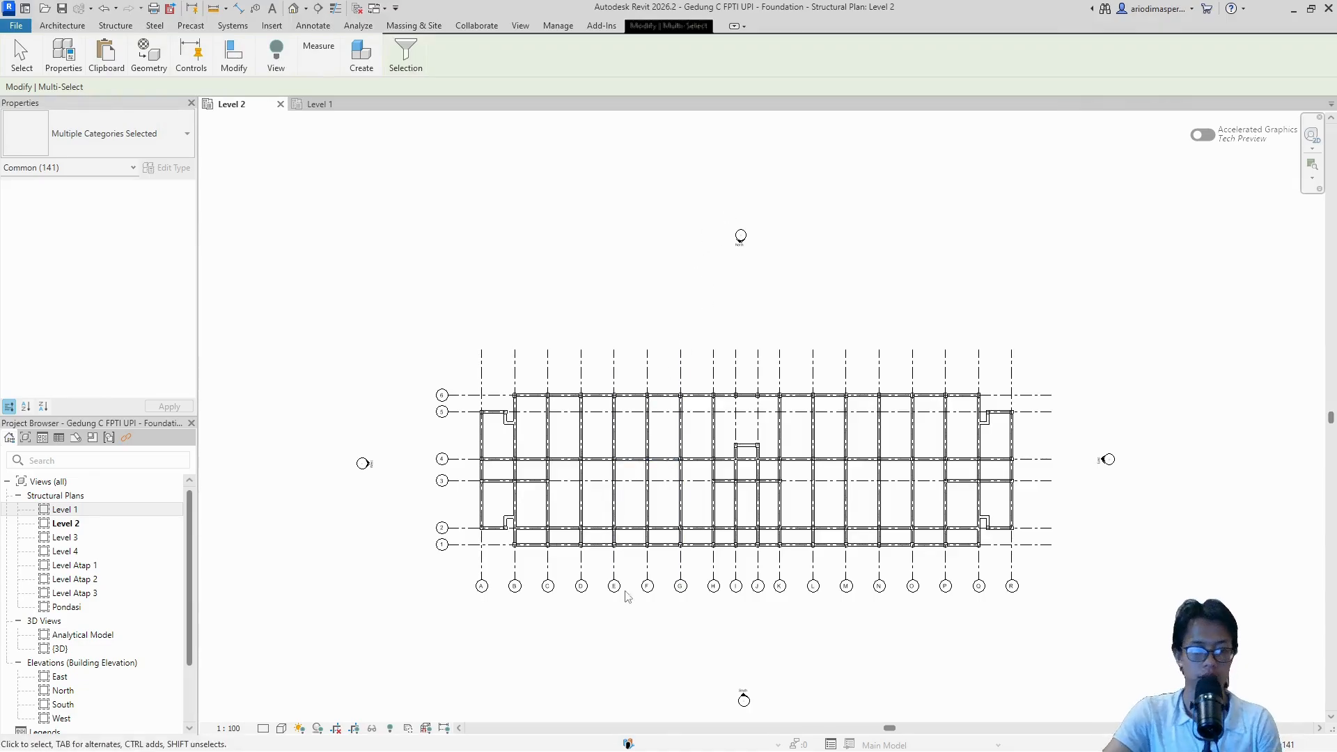
# Step: Open the Level 3 and Level 4 structural plans to check the pasted beams, ending in Level 4
pyautogui.click(85, 538)
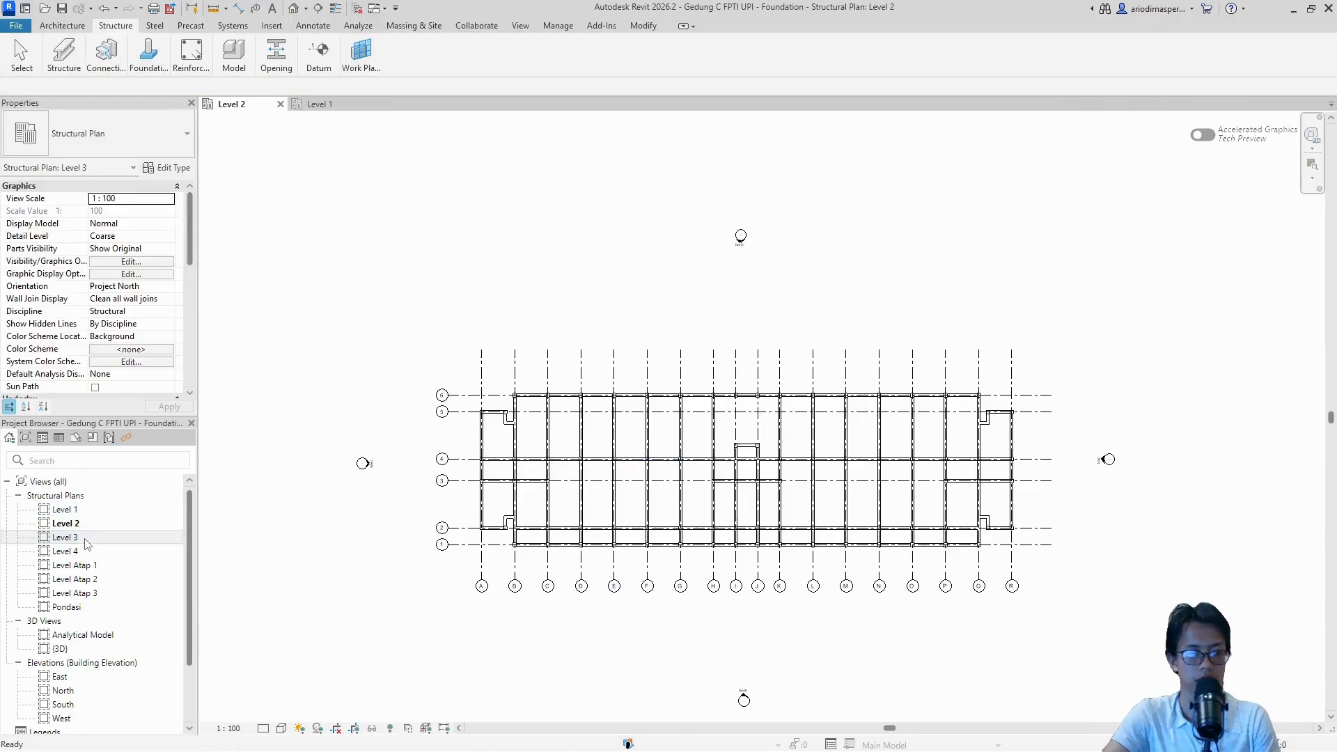
pyautogui.doubleClick(85, 538)
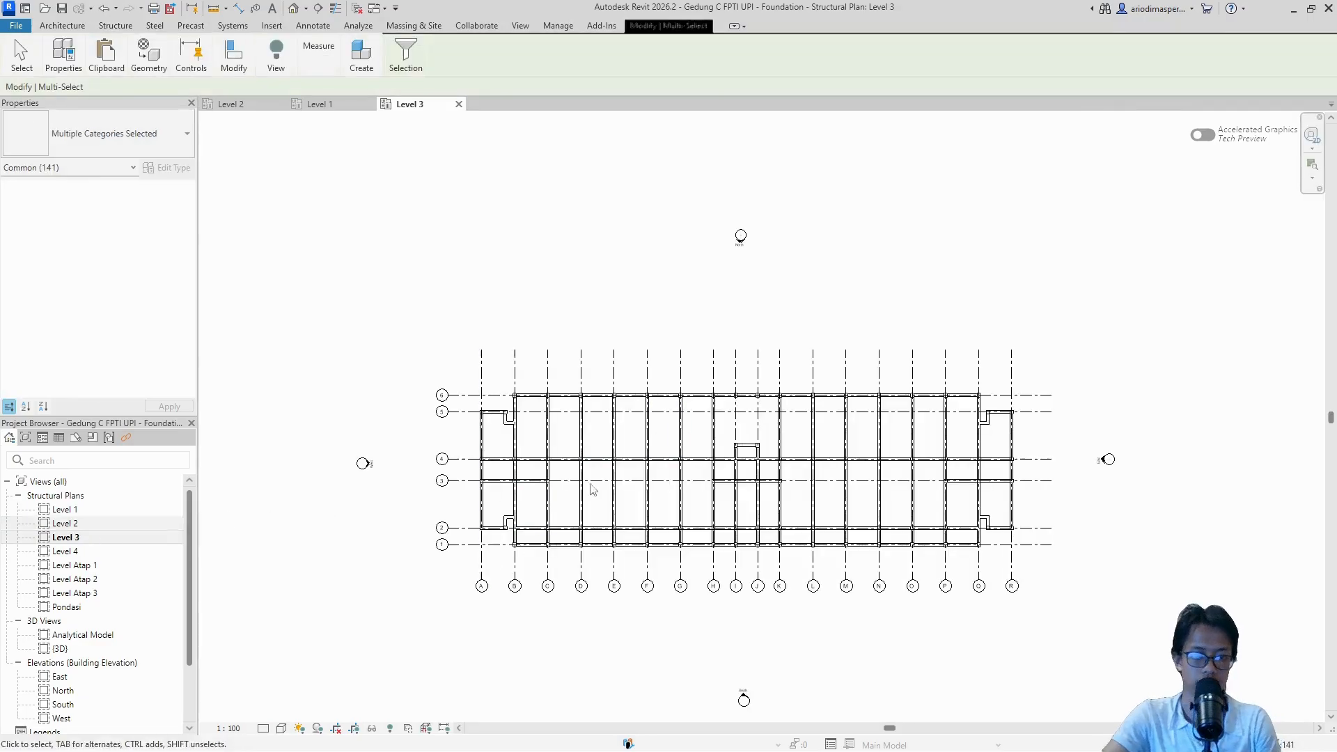
pyautogui.click(76, 551)
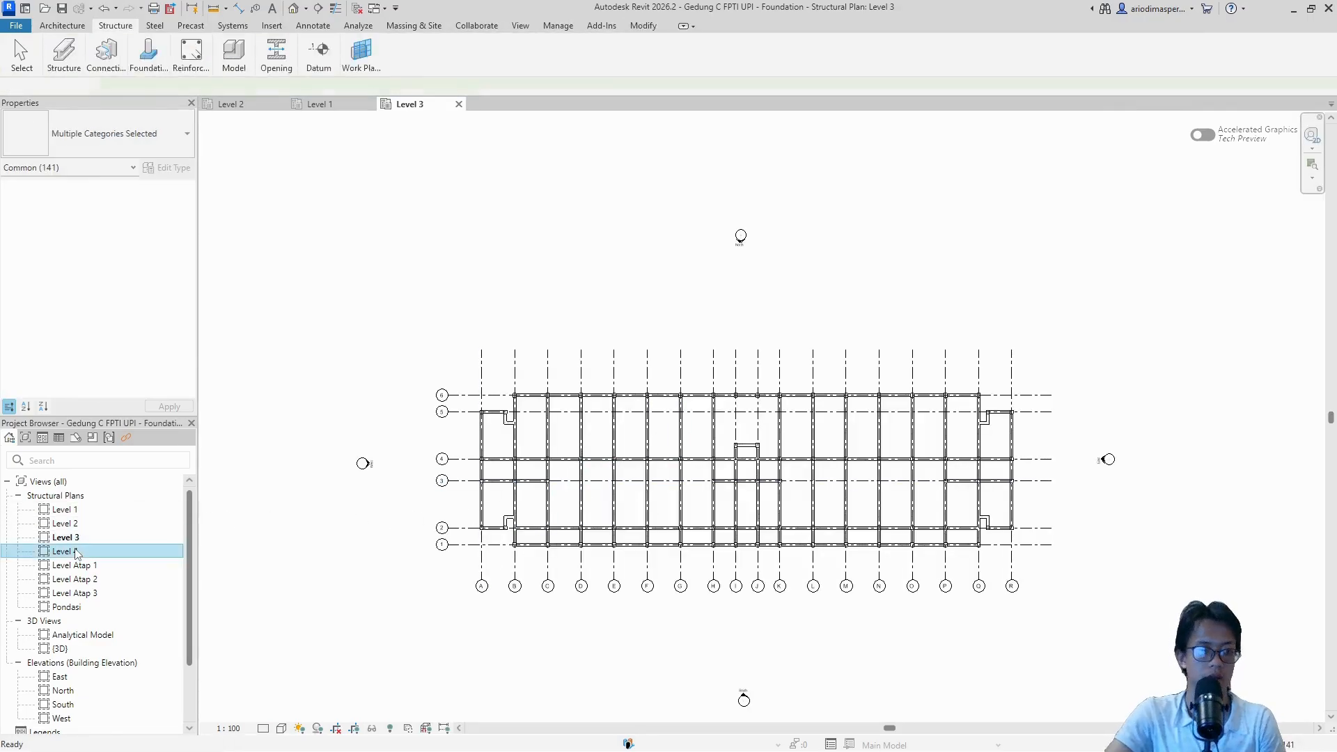
pyautogui.doubleClick(77, 551)
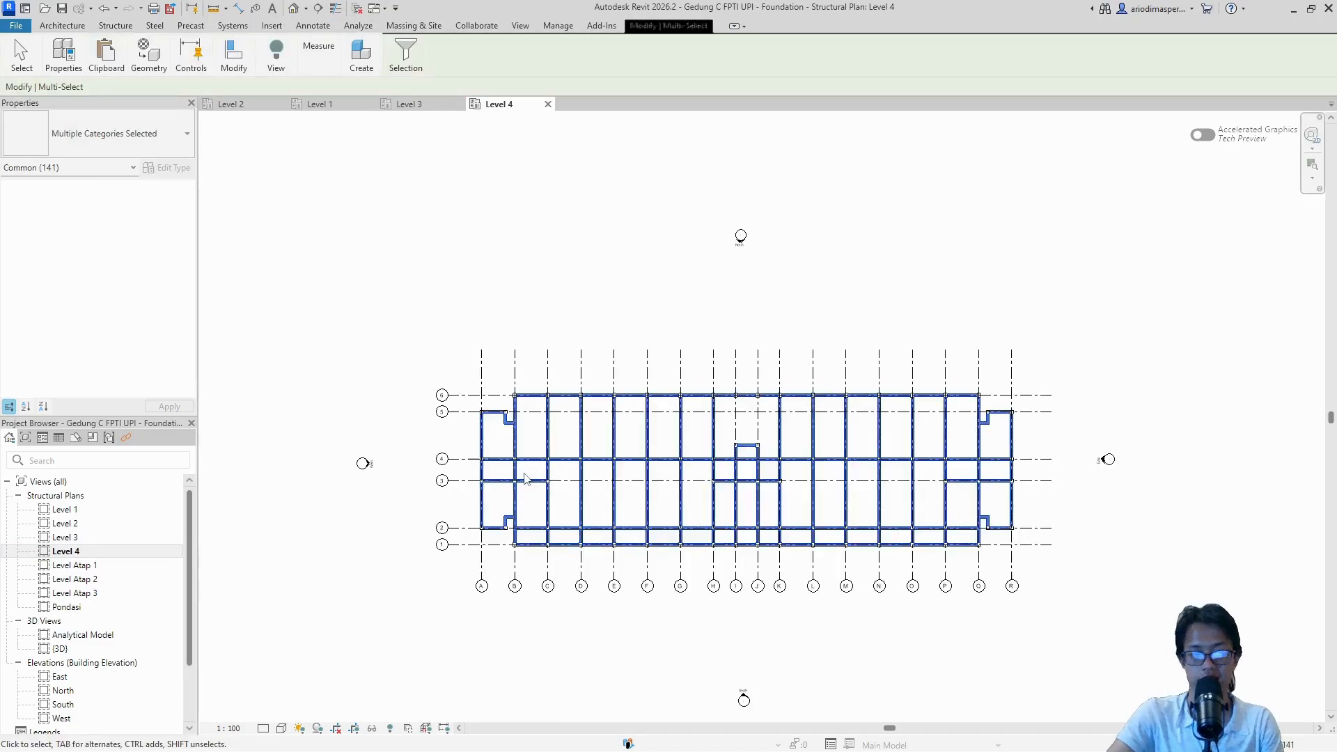
# Step: In the Level 4 plan, select the grid 3 beam between grids A and B and the grid 4 beams from A to G
pyautogui.scroll(3, 524, 473)
pyautogui.click(488, 498)
pyautogui.click(486, 497)
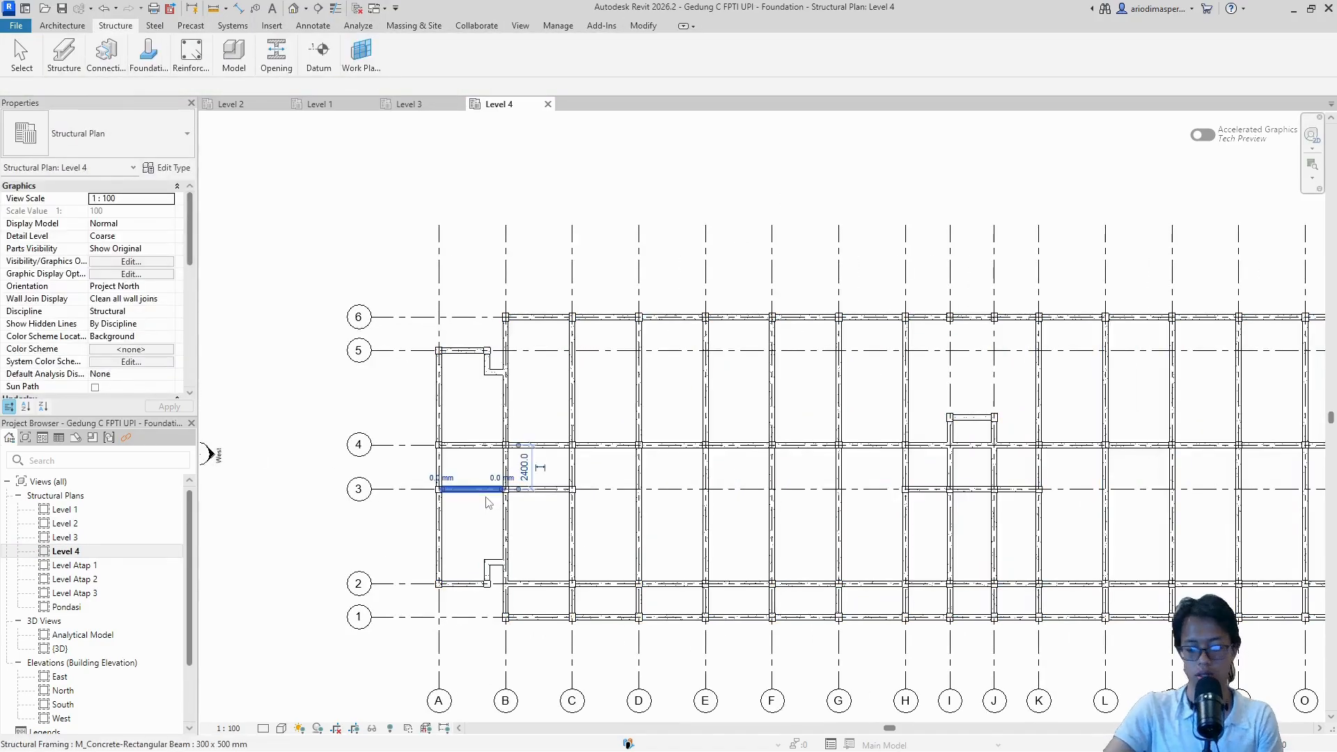
pyautogui.keyDown('ctrl'); pyautogui.click(491, 445); pyautogui.keyUp('ctrl')
pyautogui.keyDown('ctrl'); pyautogui.click(539, 445); pyautogui.keyUp('ctrl')
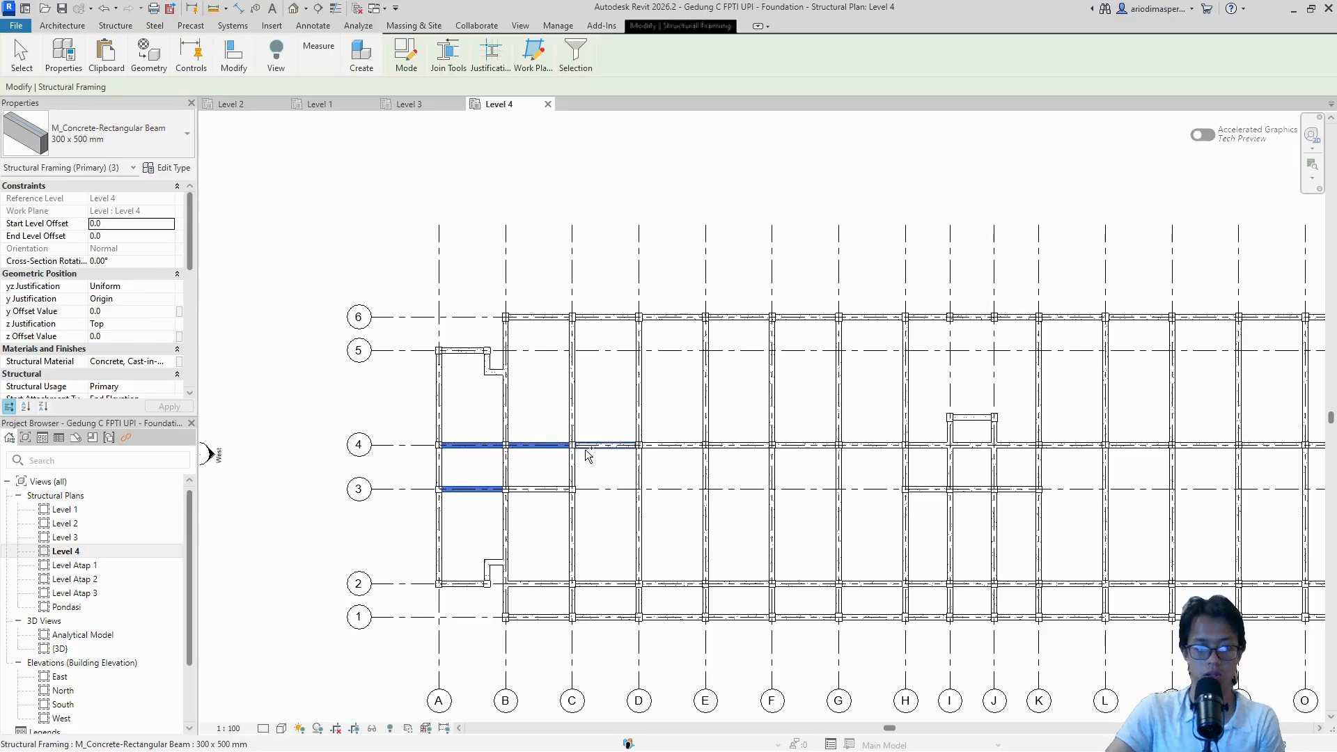
pyautogui.keyDown('ctrl'); pyautogui.click(671, 449); pyautogui.keyUp('ctrl')
pyautogui.keyDown('ctrl'); pyautogui.click(738, 449); pyautogui.keyUp('ctrl')
pyautogui.keyDown('ctrl'); pyautogui.click(813, 451); pyautogui.keyUp('ctrl')
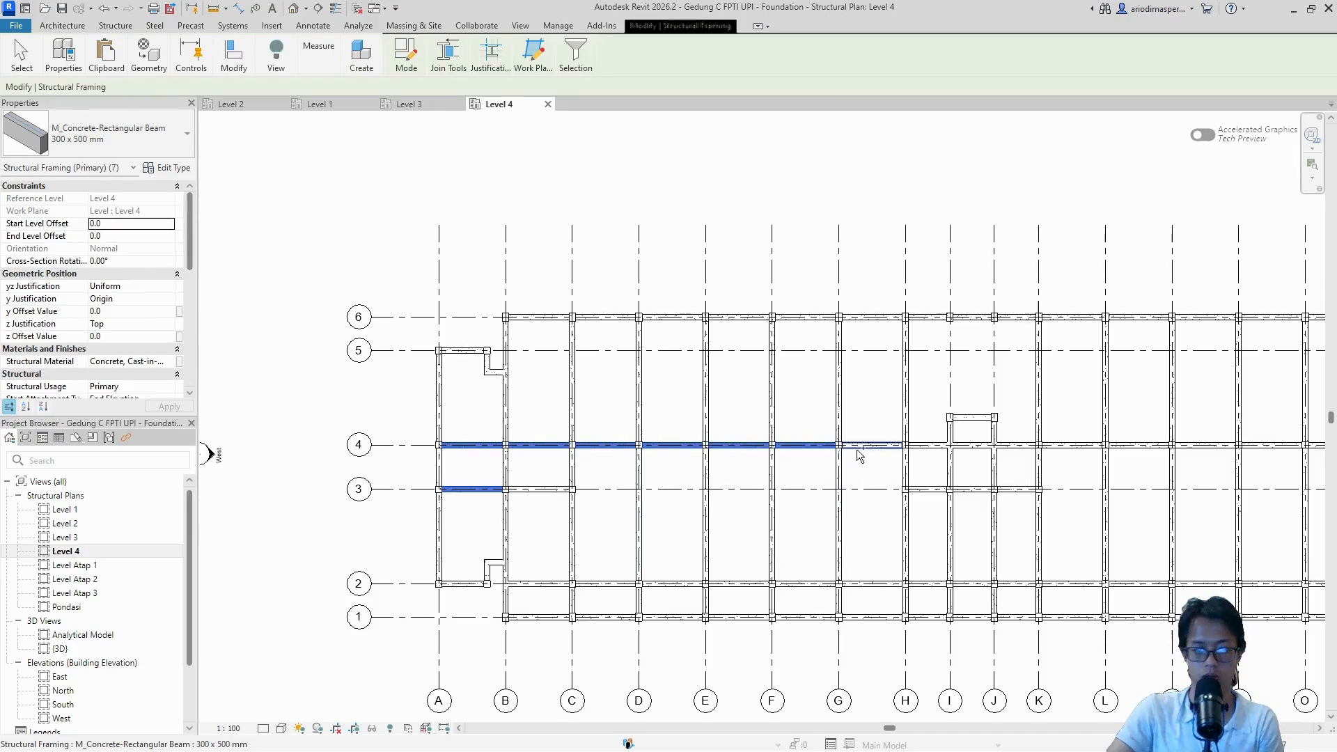
# Step: Add the grid 4 beams from G to L, the short stair beam between I and J, and the grid 3 beam between B and C to the selection
pyautogui.keyDown('ctrl'); pyautogui.click(867, 451); pyautogui.keyUp('ctrl')
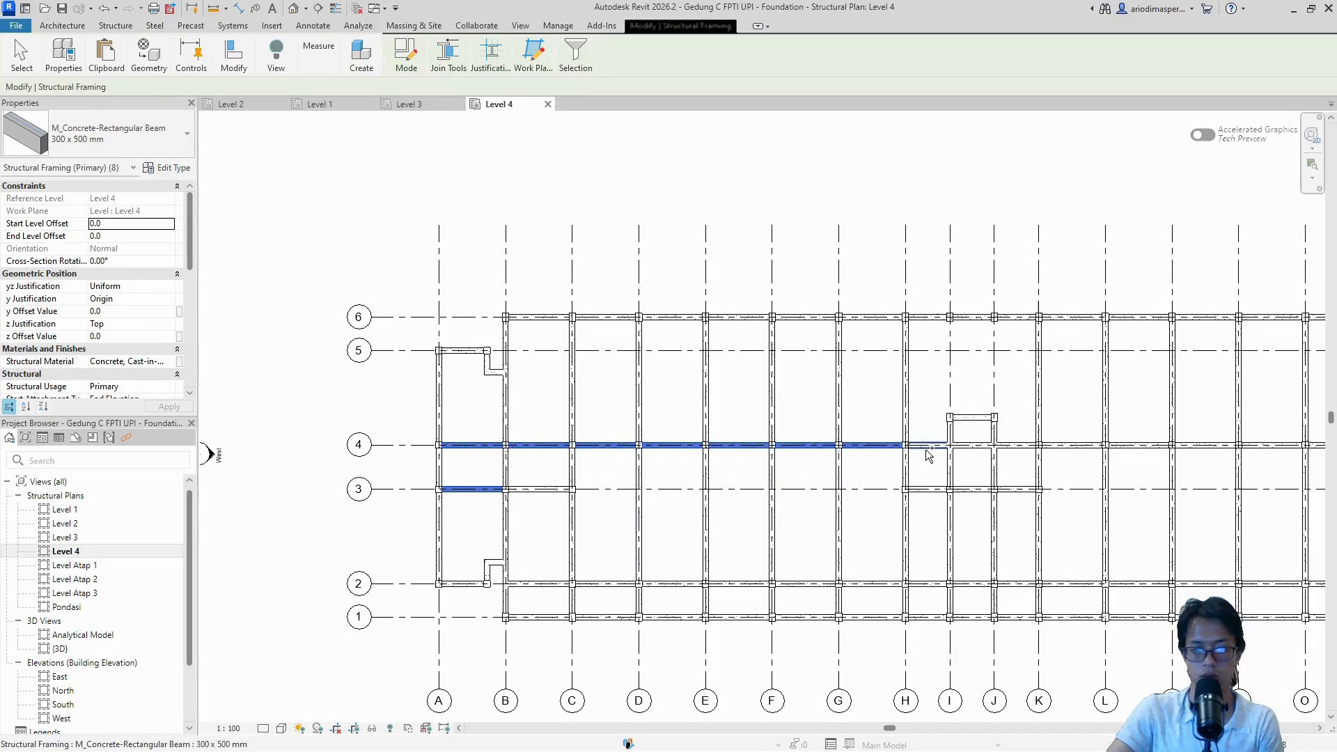
pyautogui.keyDown('ctrl'); pyautogui.click(971, 446); pyautogui.keyUp('ctrl')
pyautogui.keyDown('ctrl'); pyautogui.click(1016, 446); pyautogui.keyUp('ctrl')
pyautogui.keyDown('ctrl'); pyautogui.click(1072, 446); pyautogui.keyUp('ctrl')
pyautogui.moveTo(1047, 508); pyautogui.dragTo(883, 511, button='middle')
pyautogui.keyDown('ctrl'); pyautogui.click(389, 492); pyautogui.keyUp('ctrl')
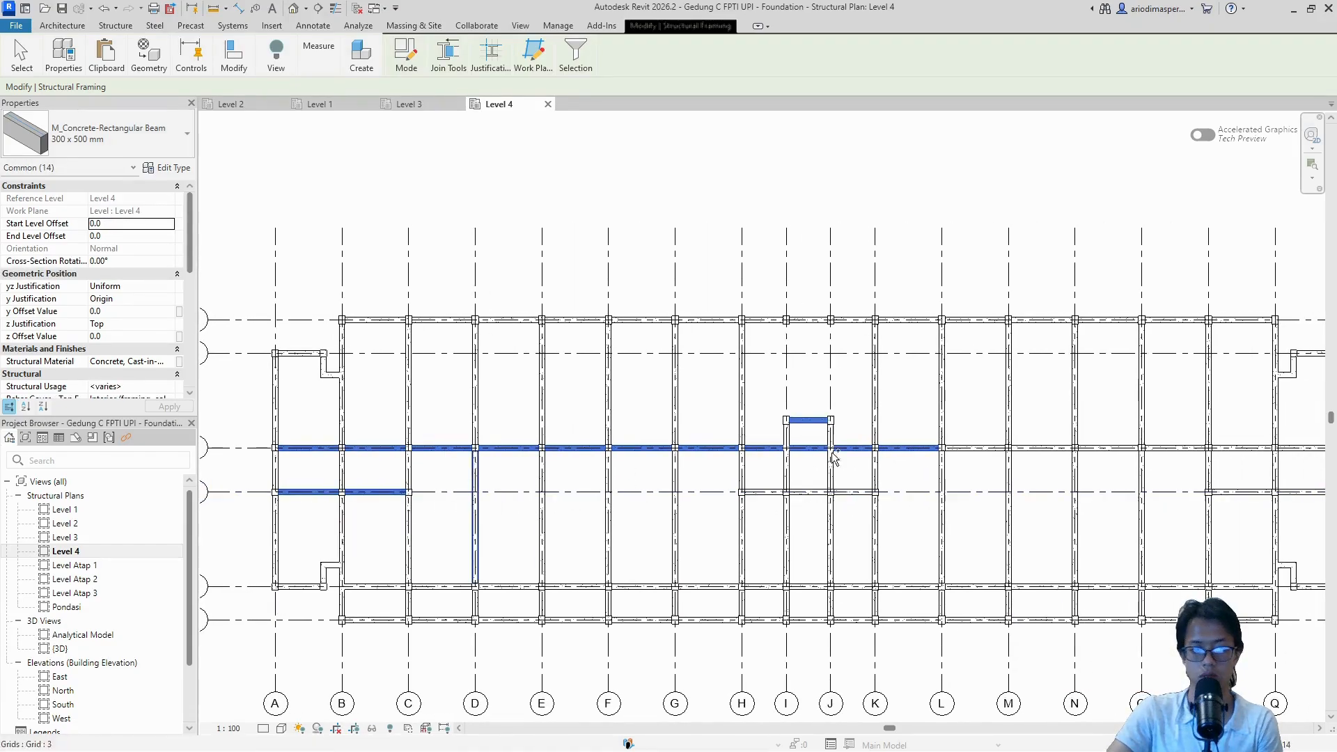
# Step: Add the grid 4 beams from L to R and the grid 3 beams from P to R to the selection
pyautogui.keyDown('ctrl'); pyautogui.click(978, 449); pyautogui.keyUp('ctrl')
pyautogui.keyDown('ctrl'); pyautogui.click(1050, 448); pyautogui.keyUp('ctrl')
pyautogui.keyDown('ctrl'); pyautogui.click(1125, 449); pyautogui.keyUp('ctrl')
pyautogui.keyDown('ctrl'); pyautogui.click(1183, 449); pyautogui.keyUp('ctrl')
pyautogui.keyDown('ctrl'); pyautogui.click(1249, 449); pyautogui.keyUp('ctrl')
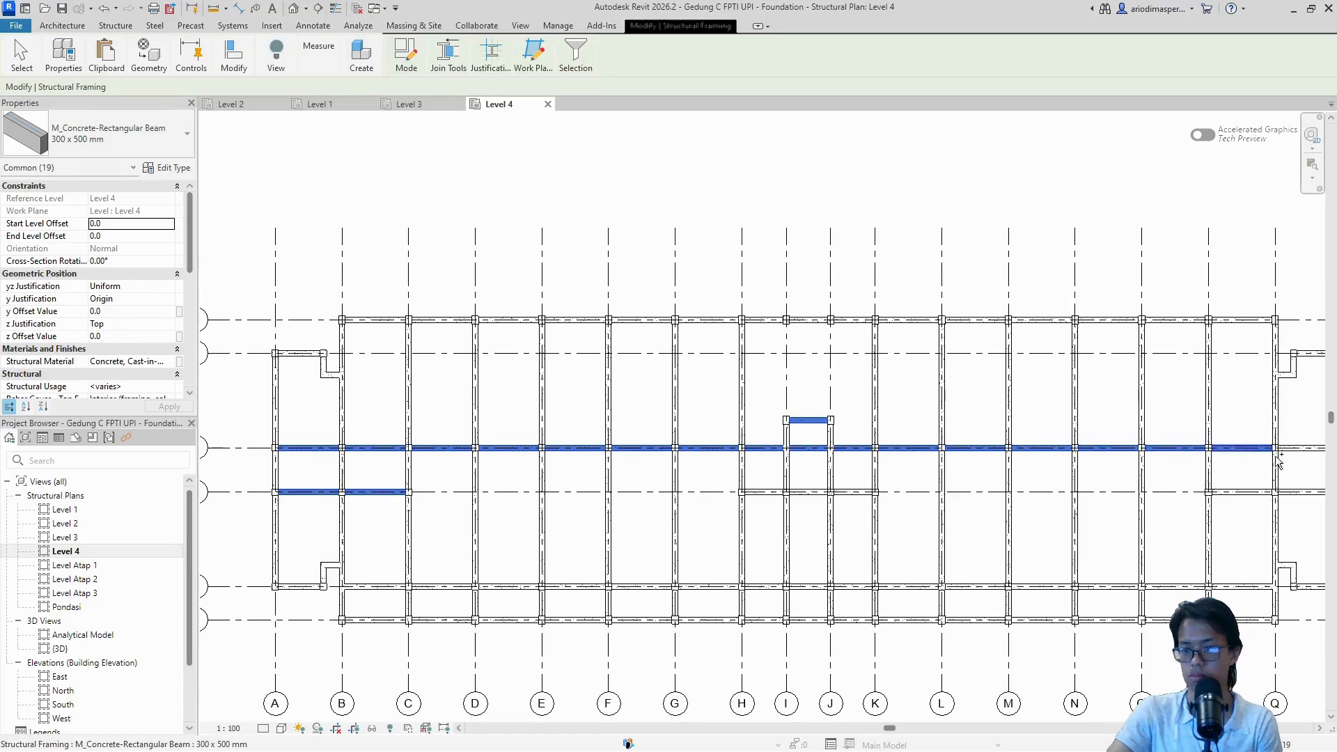
pyautogui.keyDown('ctrl'); pyautogui.click(1243, 493); pyautogui.keyUp('ctrl')
pyautogui.keyDown('ctrl'); pyautogui.click(1299, 493); pyautogui.keyUp('ctrl')
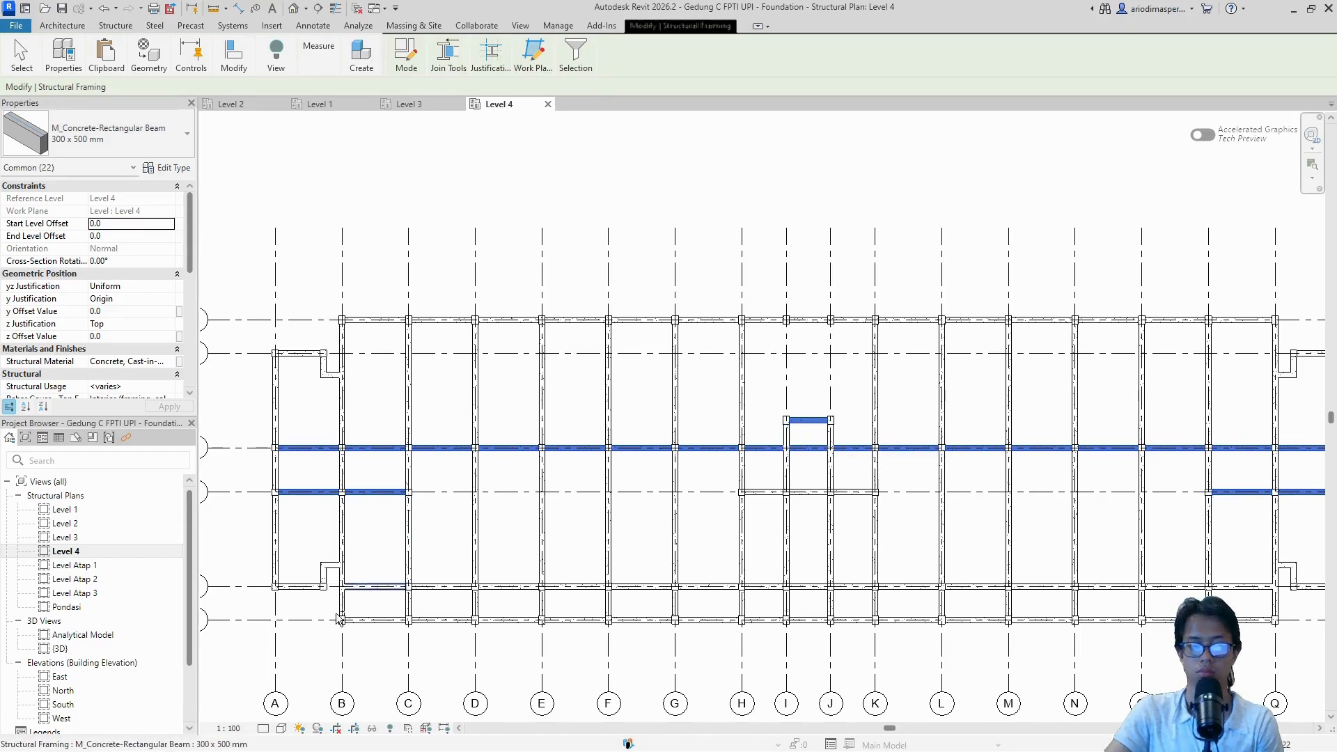
# Step: Extend the selection with the grid 2 beams from grid B to grid K
pyautogui.keyDown('ctrl'); pyautogui.click(382, 586); pyautogui.keyUp('ctrl')
pyautogui.keyDown('ctrl'); pyautogui.click(442, 587); pyautogui.keyUp('ctrl')
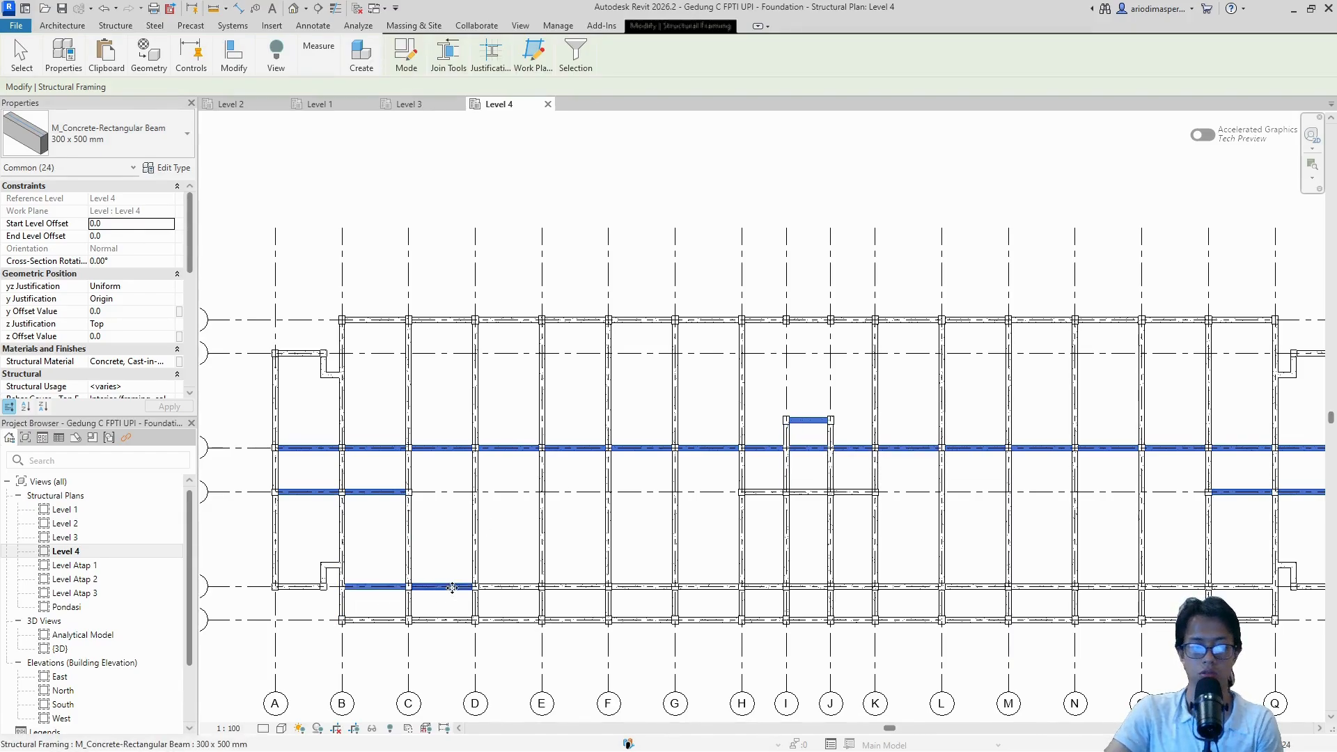
pyautogui.keyDown('ctrl'); pyautogui.click(510, 587); pyautogui.keyUp('ctrl')
pyautogui.keyDown('ctrl'); pyautogui.click(578, 587); pyautogui.keyUp('ctrl')
pyautogui.keyDown('ctrl'); pyautogui.click(650, 587); pyautogui.keyUp('ctrl')
pyautogui.keyDown('ctrl'); pyautogui.click(710, 586); pyautogui.keyUp('ctrl')
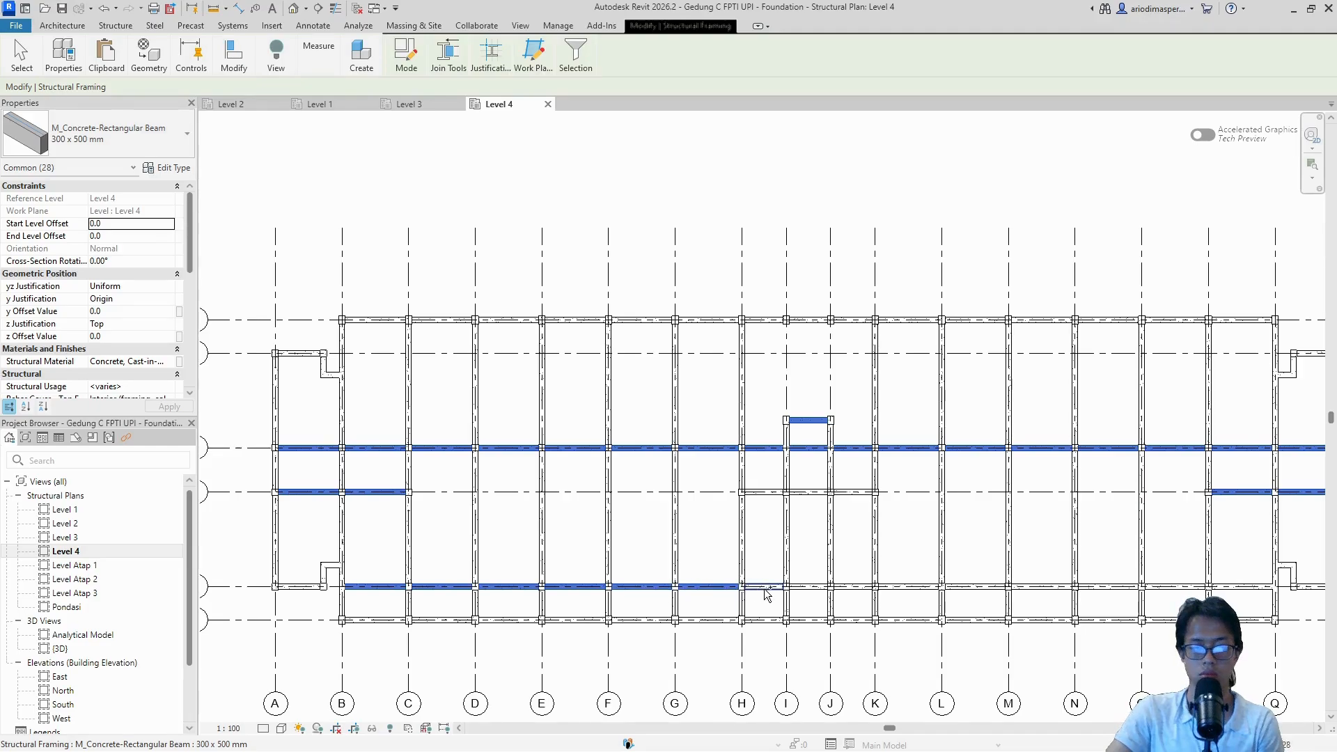
pyautogui.keyDown('ctrl'); pyautogui.click(854, 587); pyautogui.keyUp('ctrl')
# Step: Add the grid 3 beams from H to K and the grid 2 beams from K to Q to the selection
pyautogui.keyDown('ctrl'); pyautogui.click(764, 492); pyautogui.keyUp('ctrl')
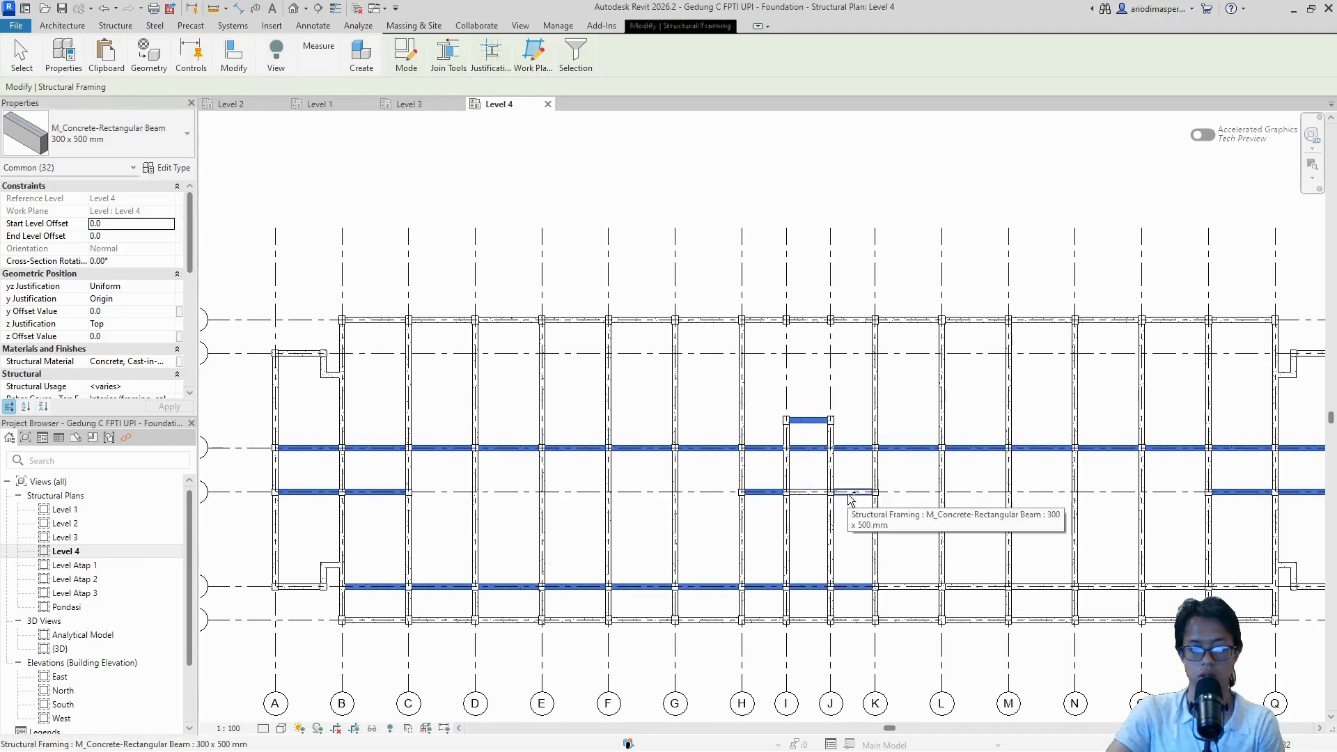
pyautogui.keyDown('ctrl'); pyautogui.click(808, 492); pyautogui.keyUp('ctrl')
pyautogui.keyDown('ctrl'); pyautogui.click(852, 492); pyautogui.keyUp('ctrl')
pyautogui.keyDown('ctrl'); pyautogui.click(919, 587); pyautogui.keyUp('ctrl')
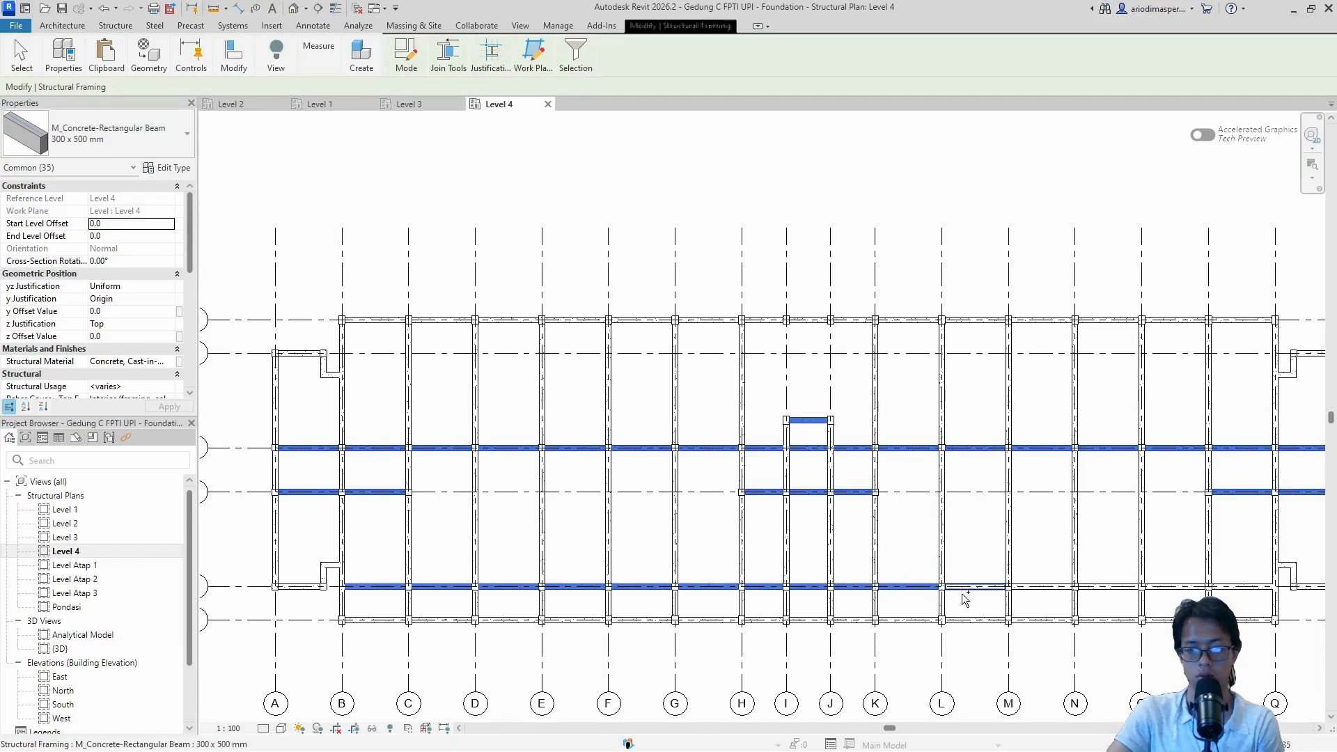
pyautogui.keyDown('ctrl'); pyautogui.click(975, 587); pyautogui.keyUp('ctrl')
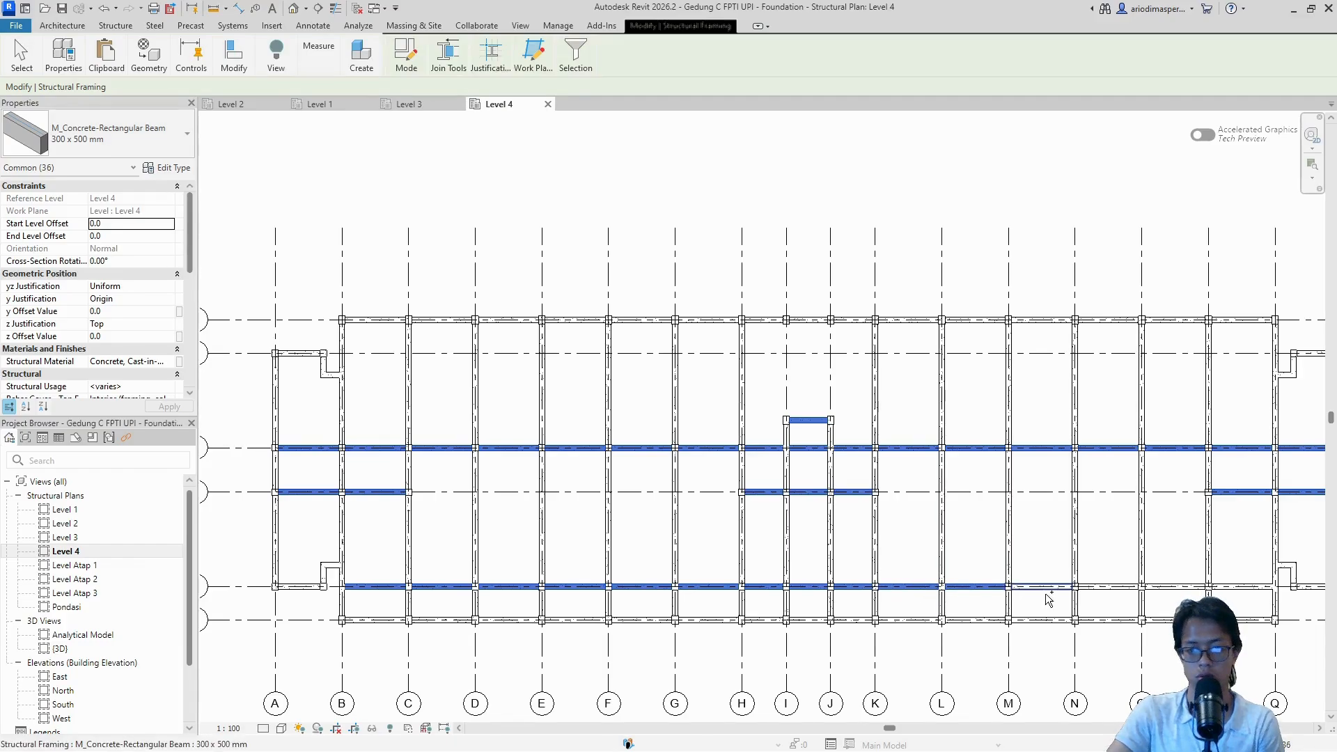
pyautogui.keyDown('ctrl'); pyautogui.click(1234, 592); pyautogui.keyUp('ctrl')
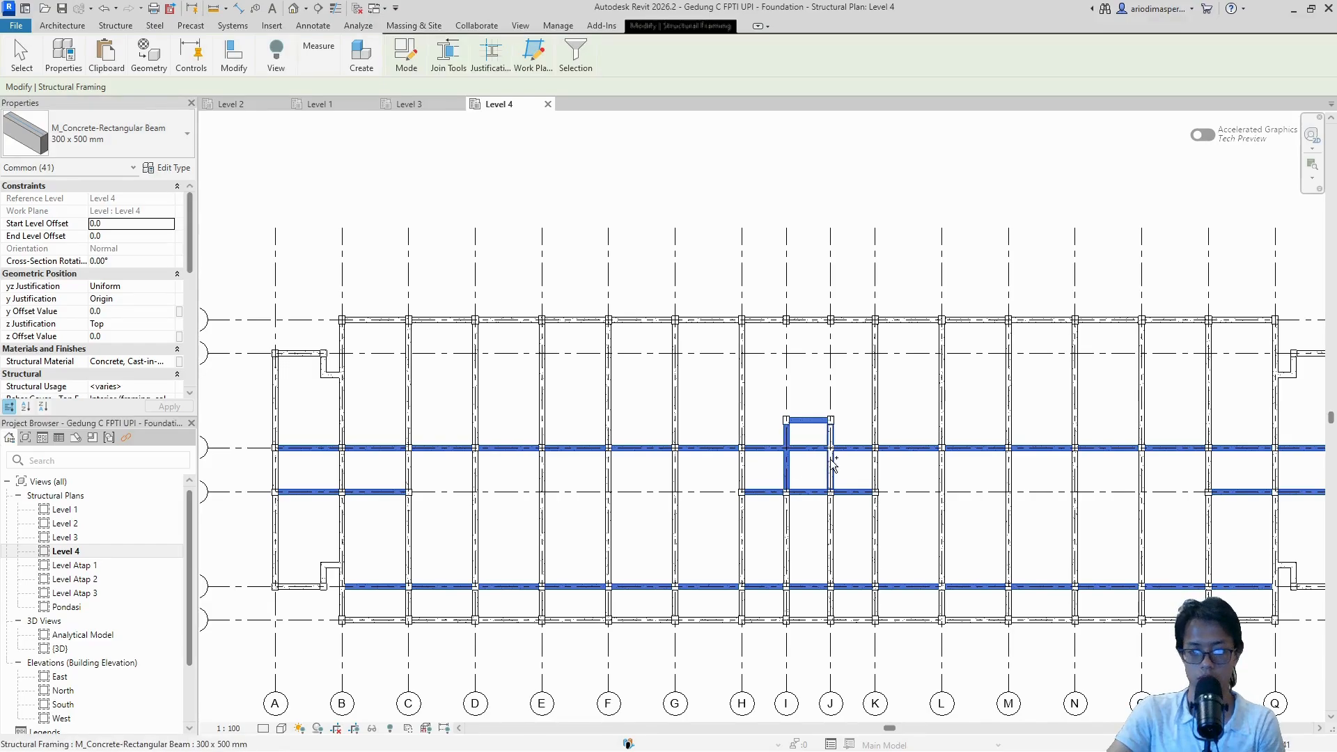
# Step: Add the beams along grids I and J, from the short stair beam down to grid 2, to the selection
pyautogui.keyDown('ctrl'); pyautogui.click(832, 463); pyautogui.keyUp('ctrl')
pyautogui.keyDown('ctrl'); pyautogui.click(787, 516); pyautogui.keyUp('ctrl')
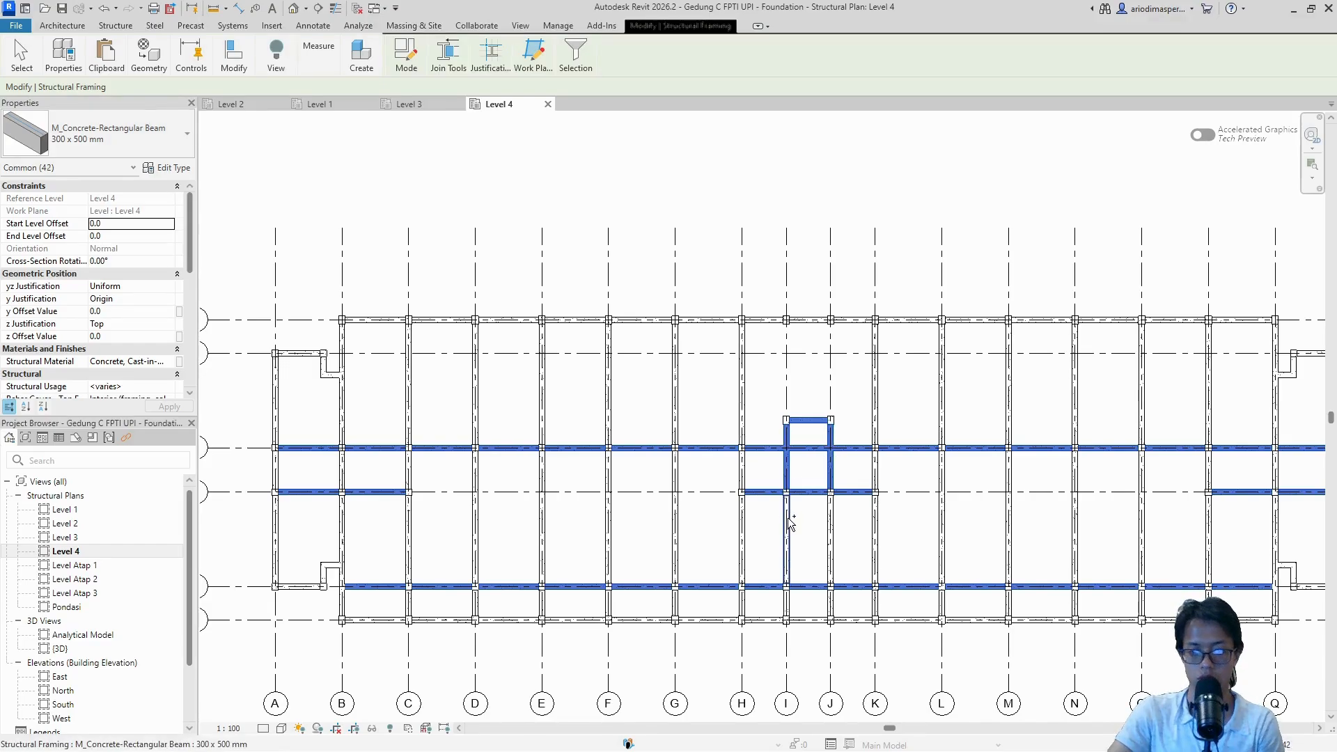
pyautogui.keyDown('ctrl'); pyautogui.click(839, 527); pyautogui.keyUp('ctrl')
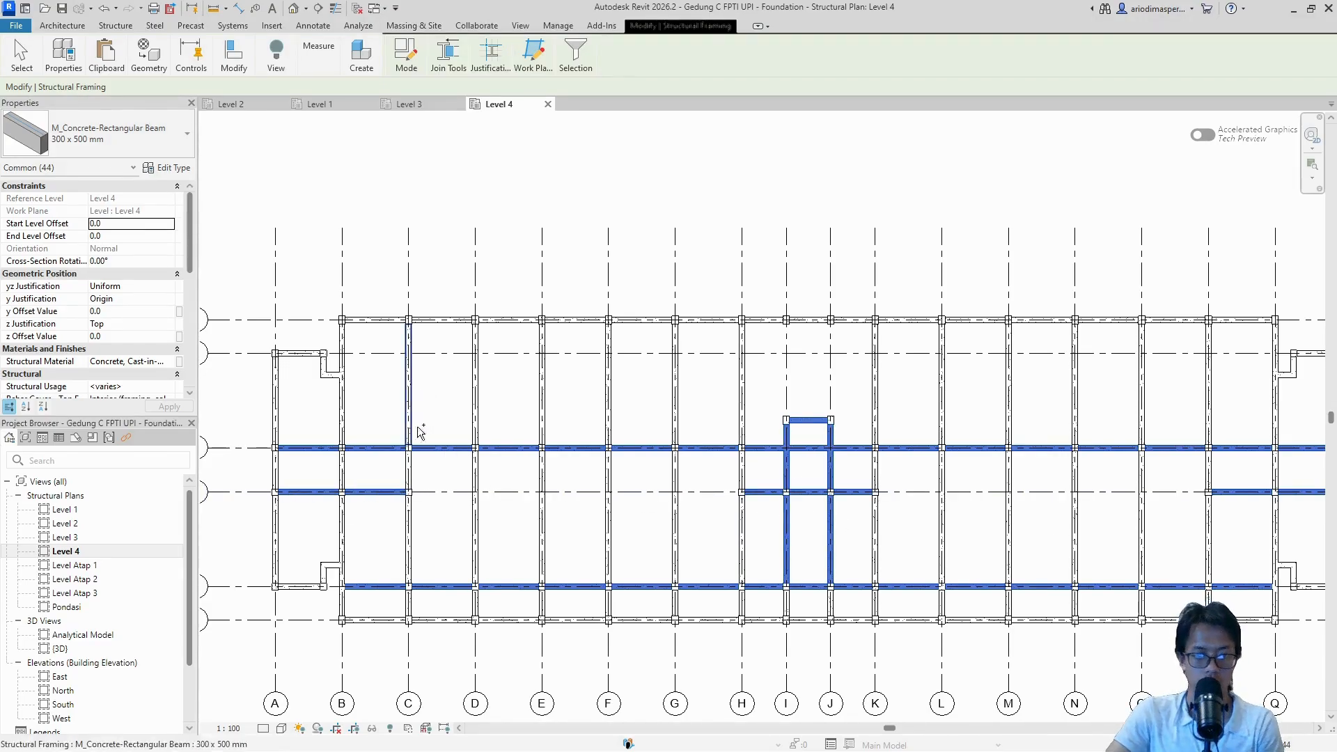
# Step: Add the beams along grids C, D, F and G, from grid 2 up to grid 6, to the selection
pyautogui.keyDown('ctrl'); pyautogui.click(415, 525); pyautogui.keyUp('ctrl')
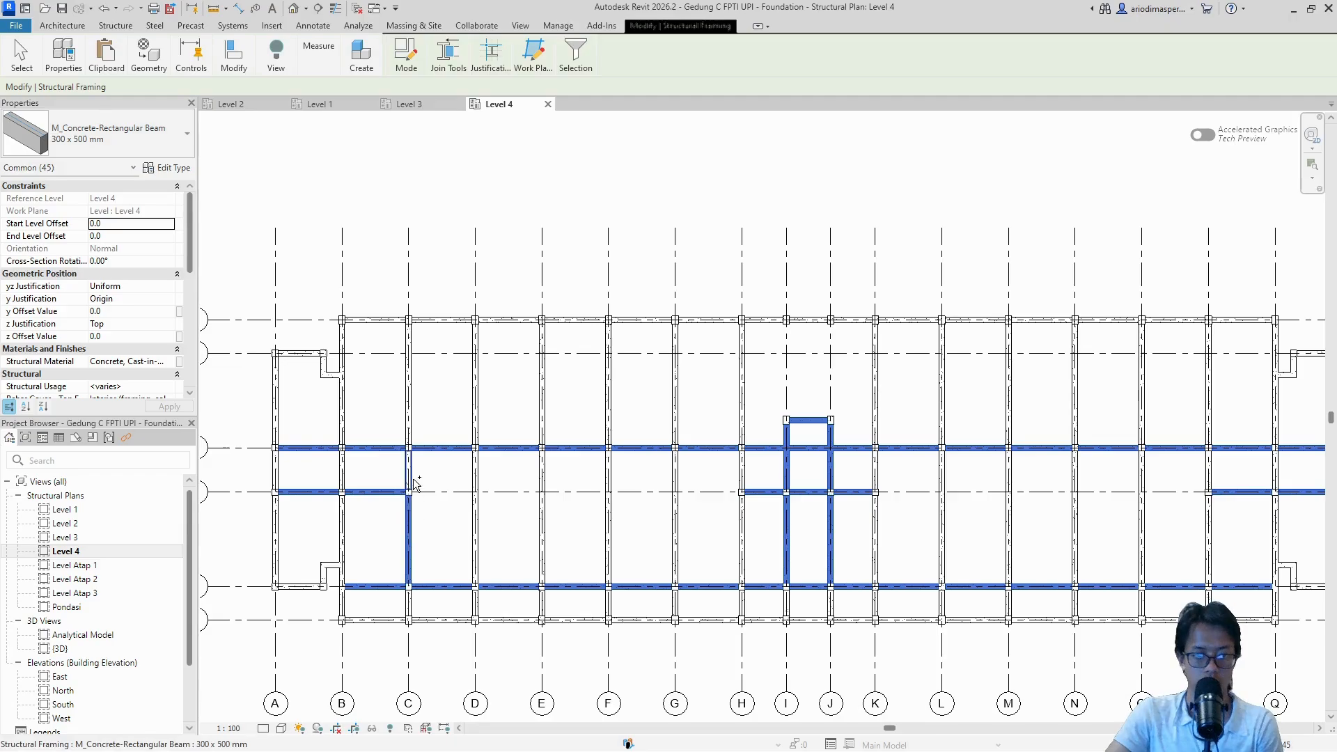
pyautogui.keyDown('ctrl'); pyautogui.click(413, 428); pyautogui.keyUp('ctrl')
pyautogui.keyDown('ctrl'); pyautogui.click(477, 439); pyautogui.keyUp('ctrl')
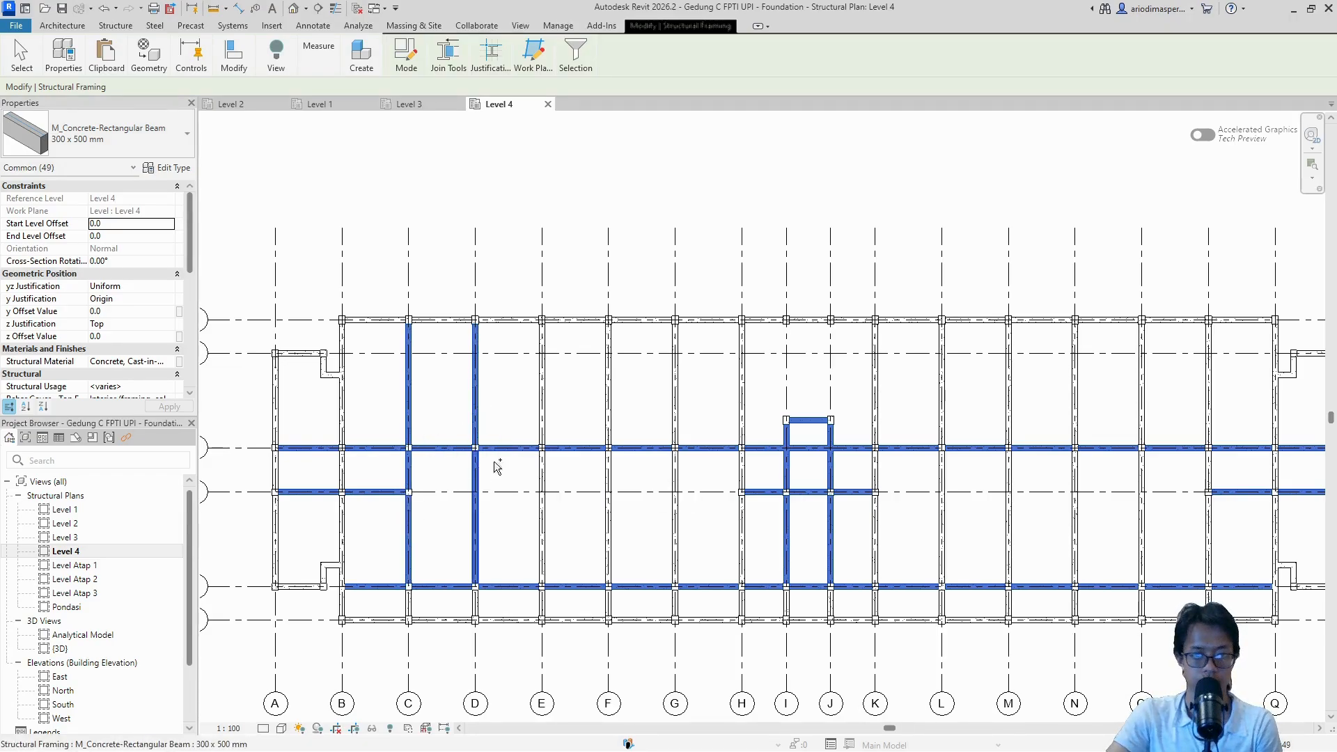
pyautogui.keyDown('ctrl'); pyautogui.click(479, 480); pyautogui.keyUp('ctrl')
pyautogui.keyDown('ctrl'); pyautogui.click(611, 390); pyautogui.keyUp('ctrl')
pyautogui.keyDown('ctrl'); pyautogui.click(612, 475); pyautogui.keyUp('ctrl')
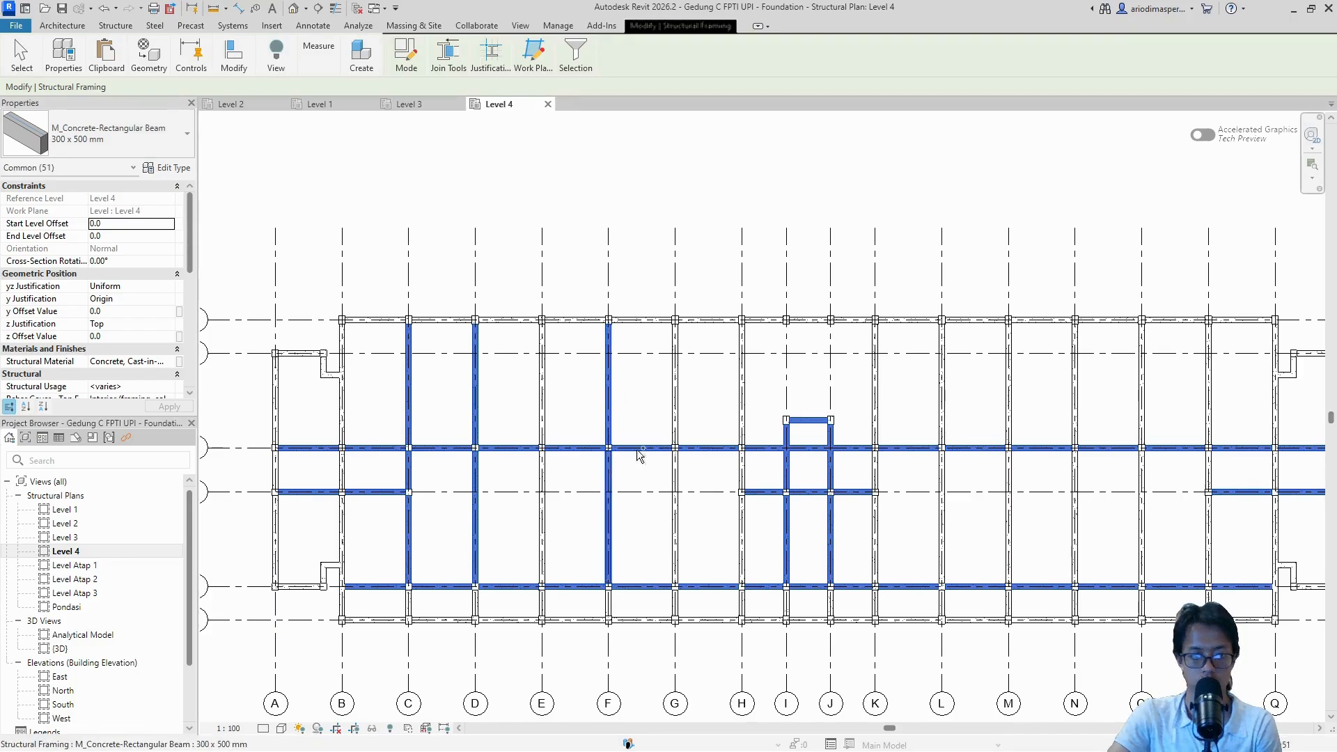
pyautogui.keyDown('ctrl'); pyautogui.click(683, 383); pyautogui.keyUp('ctrl')
pyautogui.keyDown('ctrl'); pyautogui.click(681, 476); pyautogui.keyUp('ctrl')
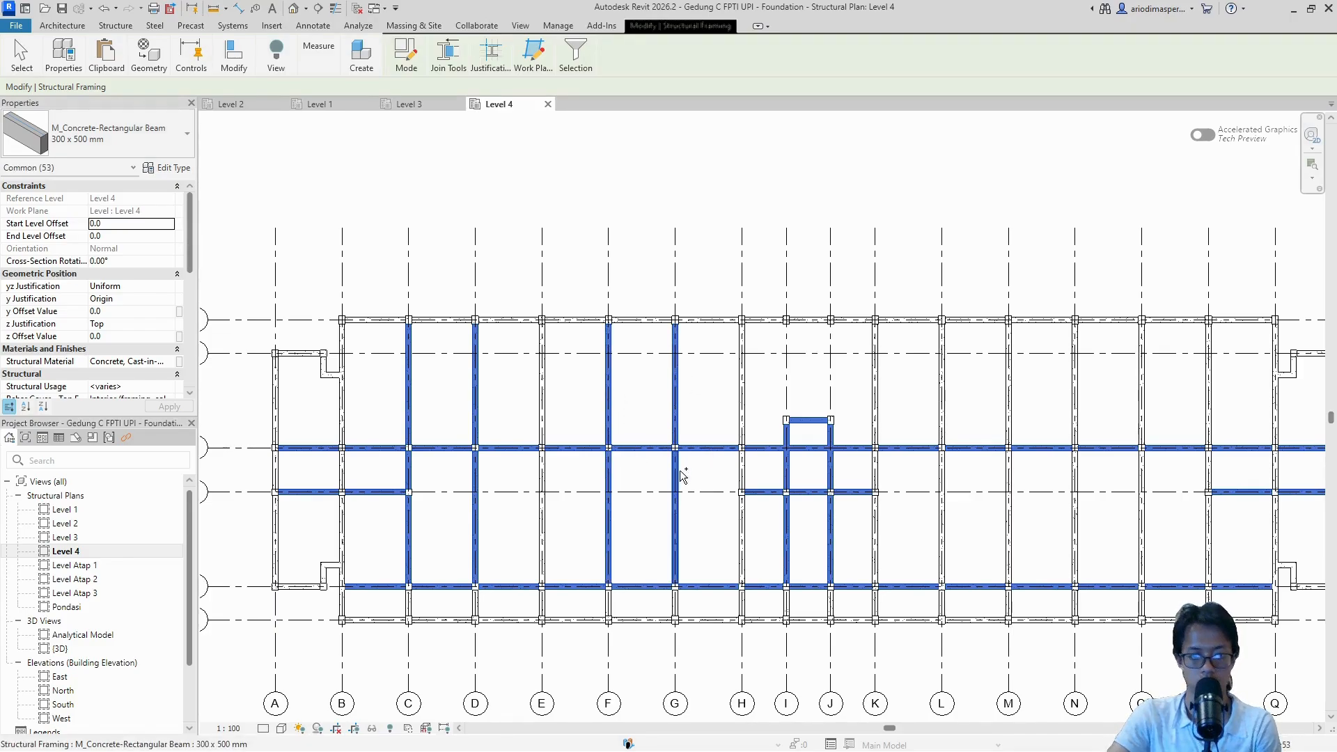
# Step: Extend the selection with the beams along grids L and M between grids 2 and 6
pyautogui.keyDown('ctrl'); pyautogui.click(945, 377); pyautogui.keyUp('ctrl')
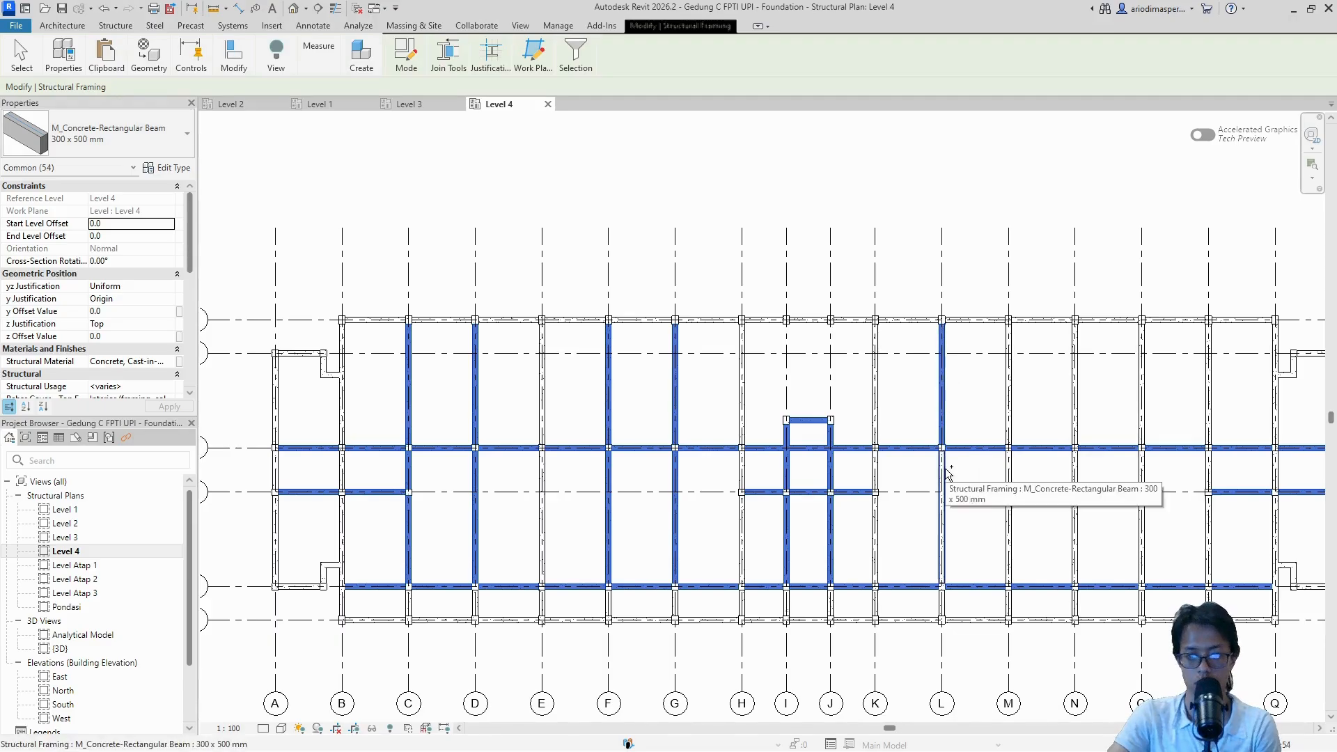
pyautogui.keyDown('ctrl'); pyautogui.click(945, 490); pyautogui.keyUp('ctrl')
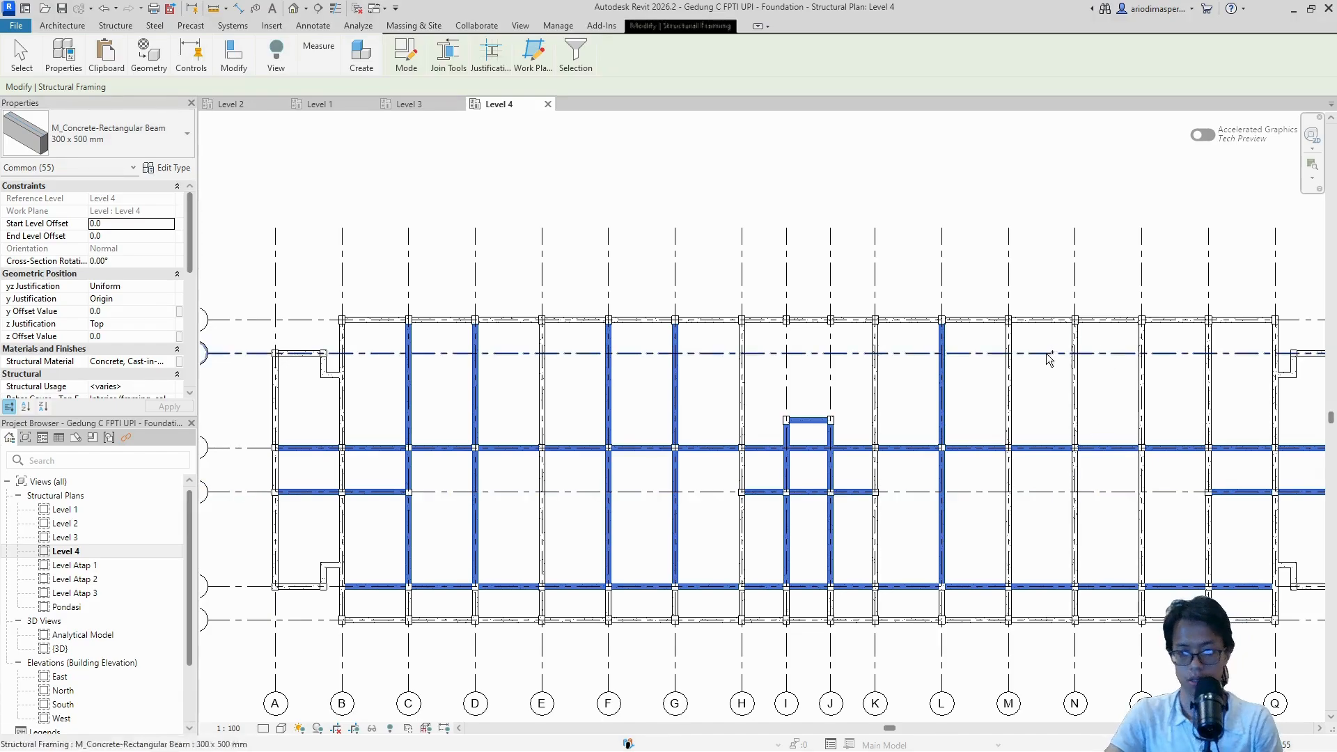
pyautogui.keyDown('ctrl'); pyautogui.click(1013, 378); pyautogui.keyUp('ctrl')
pyautogui.keyDown('ctrl'); pyautogui.click(1012, 478); pyautogui.keyUp('ctrl')
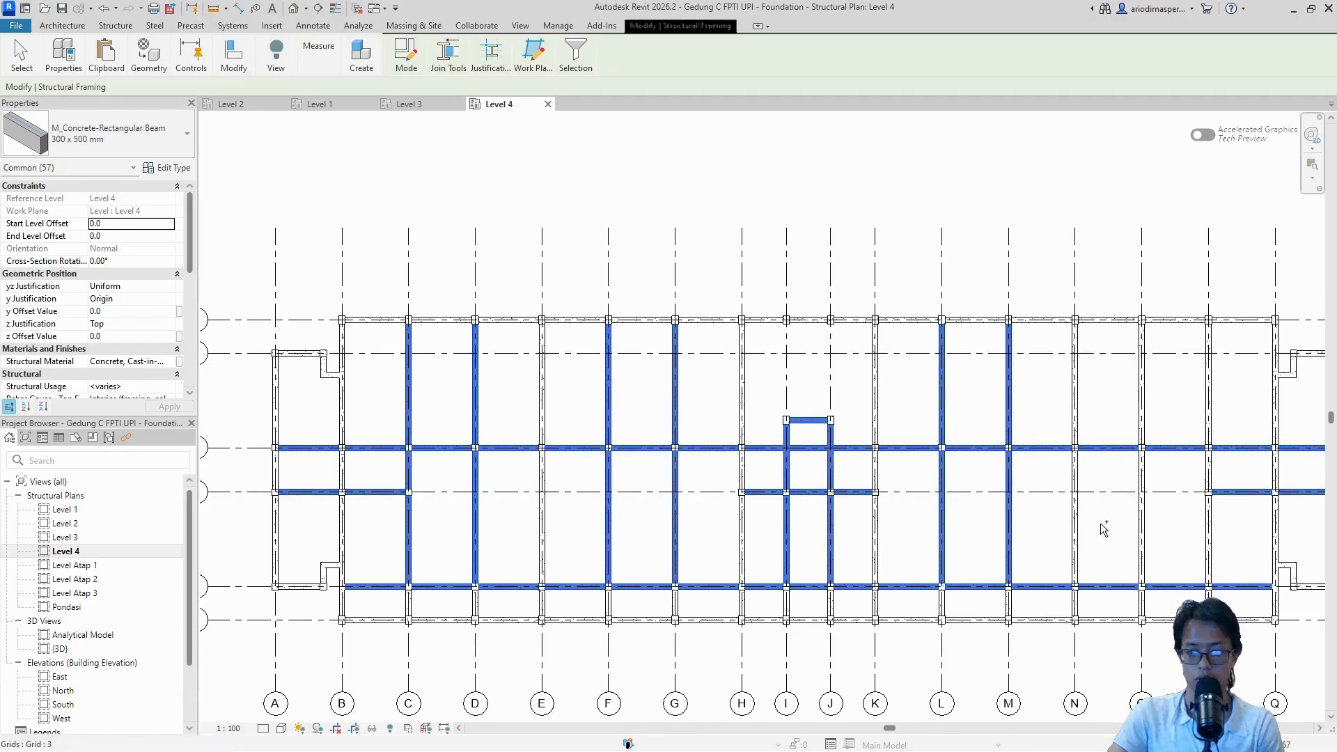
# Step: Add the grid O and P beams between grids 2 and 6 to the selection and delete all the selected interior beams
pyautogui.moveTo(1059, 554); pyautogui.dragTo(1004, 511, button='middle')
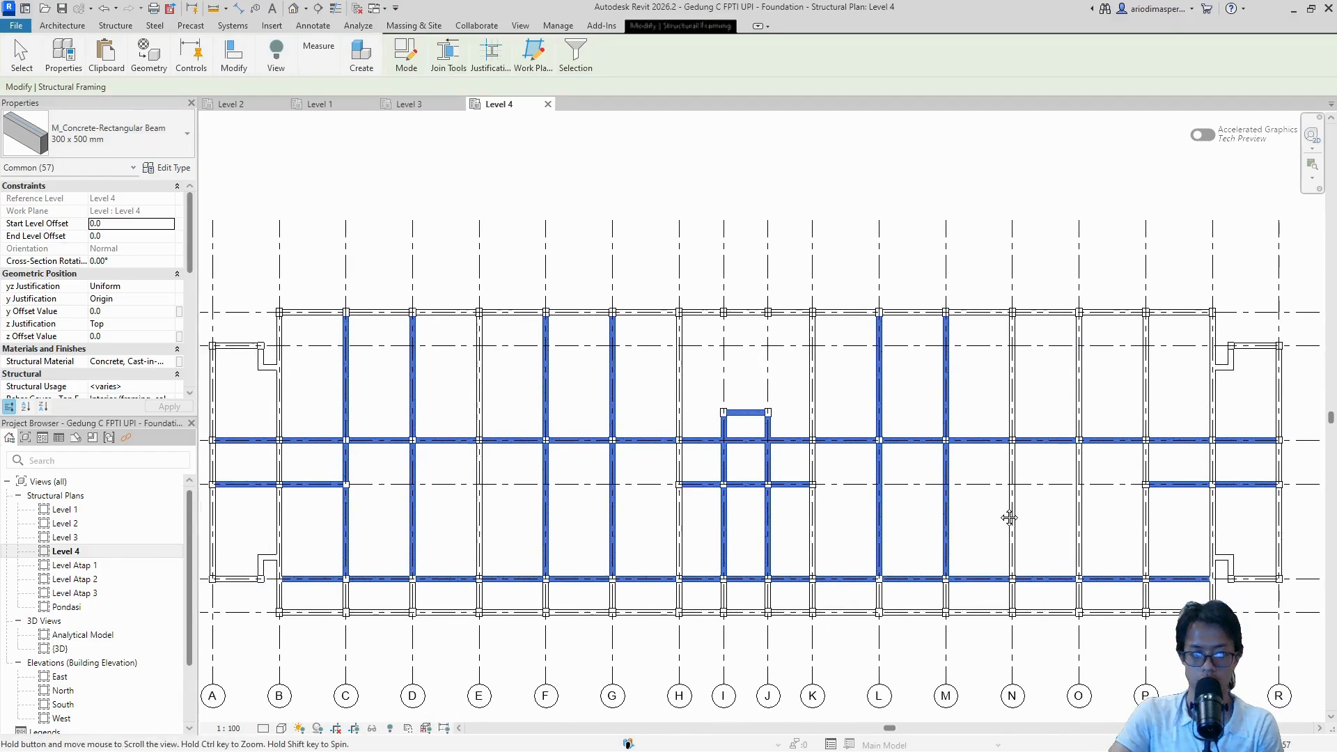
pyautogui.keyDown('ctrl'); pyautogui.click(1085, 362); pyautogui.keyUp('ctrl')
pyautogui.keyDown('ctrl'); pyautogui.click(1082, 488); pyautogui.keyUp('ctrl')
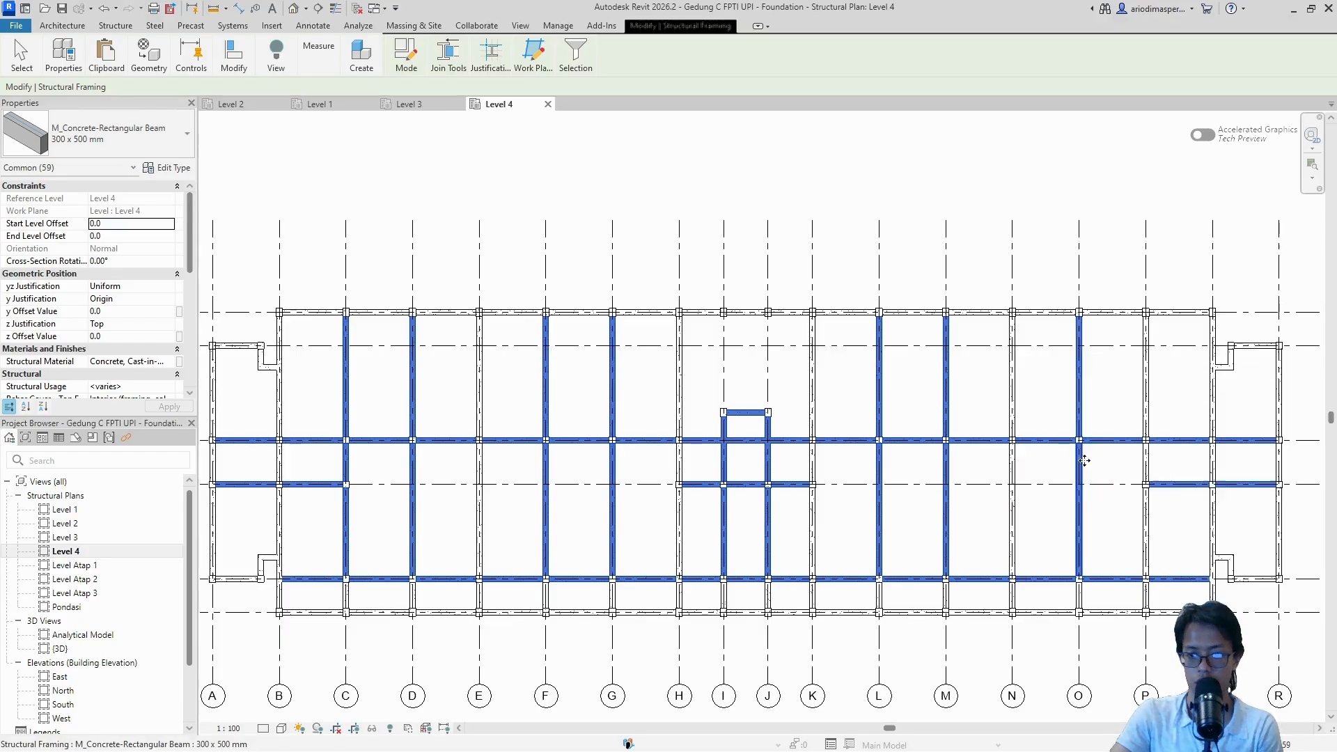
pyautogui.keyDown('ctrl'); pyautogui.click(1148, 379); pyautogui.keyUp('ctrl')
pyautogui.keyDown('ctrl'); pyautogui.click(1149, 465); pyautogui.keyUp('ctrl')
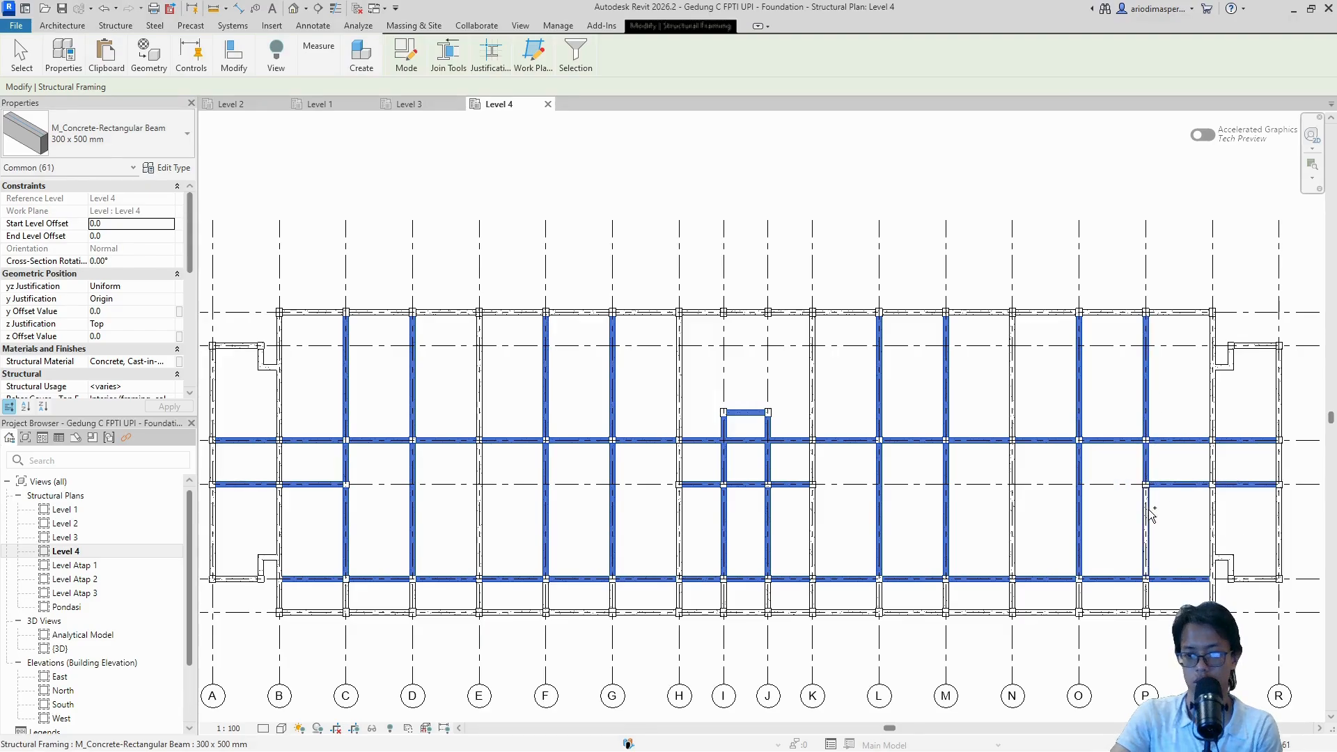
pyautogui.keyDown('ctrl'); pyautogui.click(1147, 512); pyautogui.keyUp('ctrl')
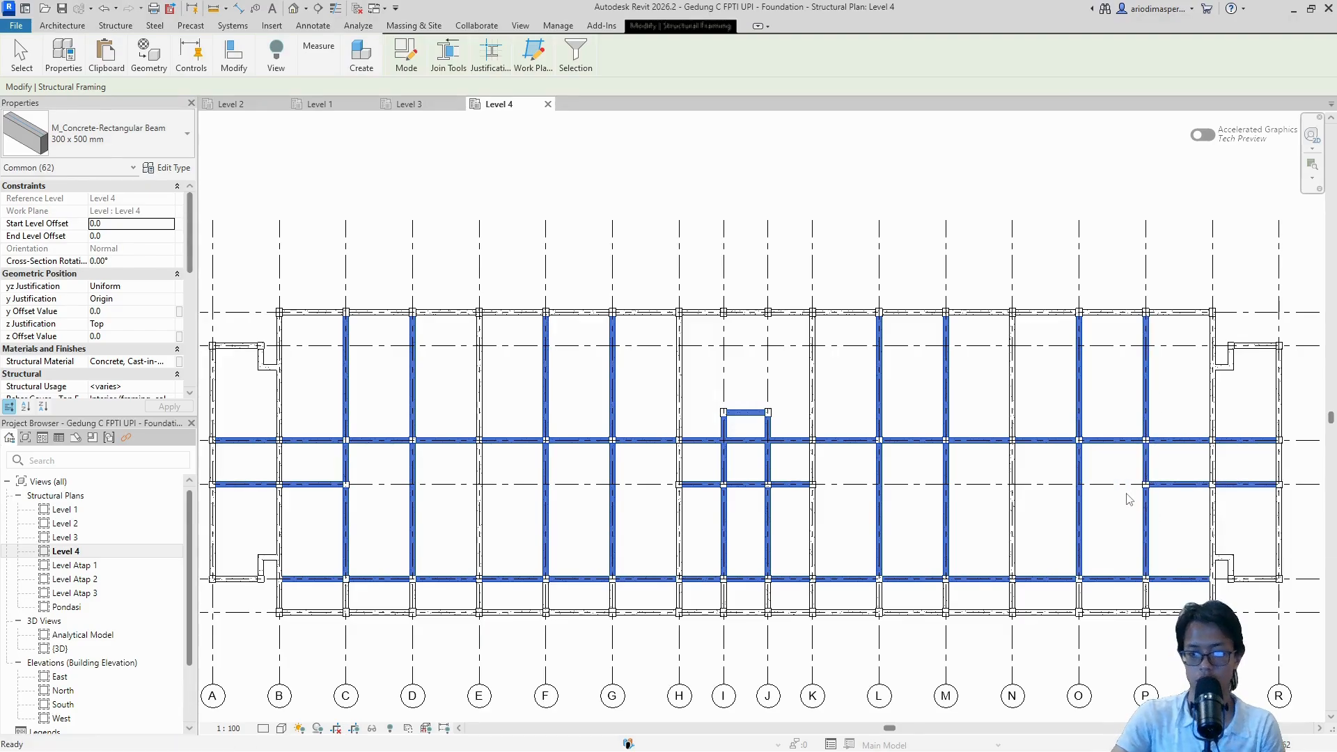
pyautogui.press('Delete')
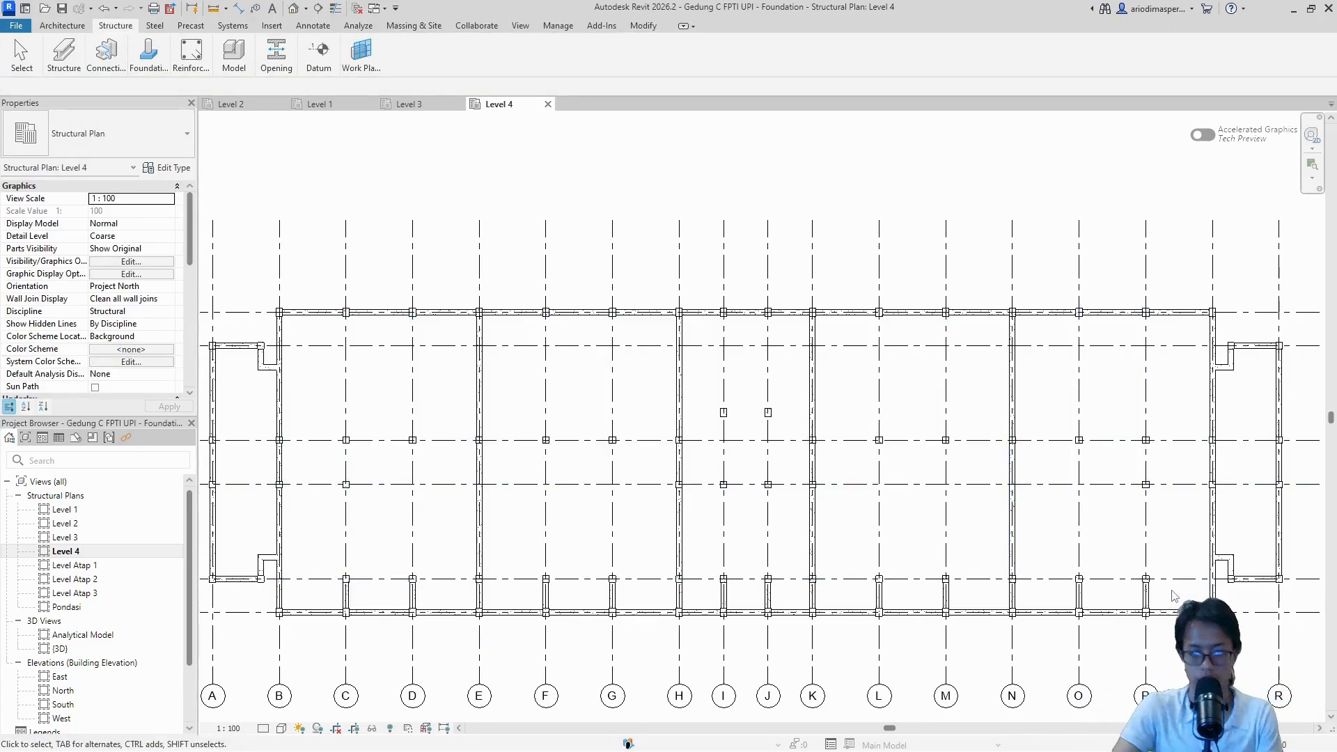
# Step: Delete the short beams between grids 1 and 2 on C, D, F, G, I, J, L, M, O and P, filtering Grids out of the selection
pyautogui.moveTo(1145, 595); pyautogui.dragTo(1045, 594)
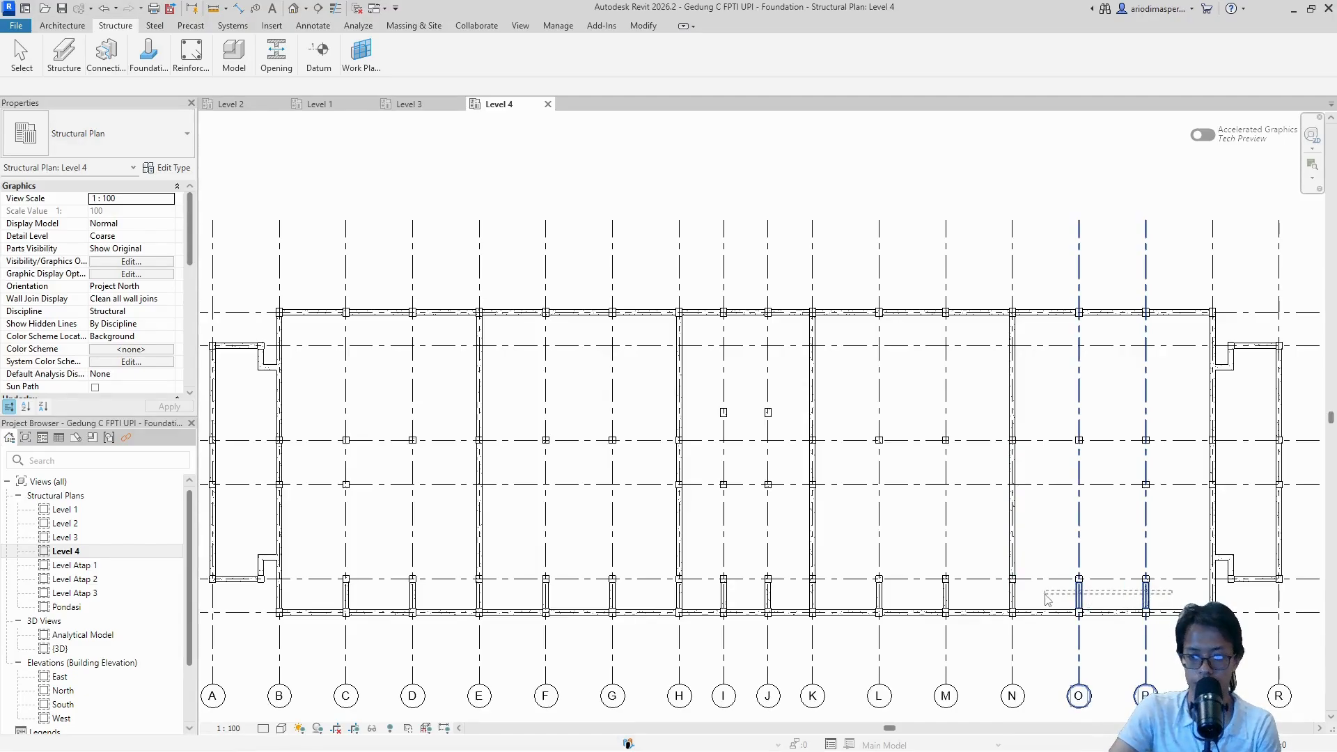
pyautogui.moveTo(1045, 595); pyautogui.dragTo(722, 601)
pyautogui.keyDown('ctrl'); pyautogui.moveTo(640, 597); pyautogui.dragTo(530, 597); pyautogui.keyUp('ctrl')
pyautogui.keyDown('ctrl'); pyautogui.moveTo(440, 600); pyautogui.dragTo(337, 597); pyautogui.keyUp('ctrl')
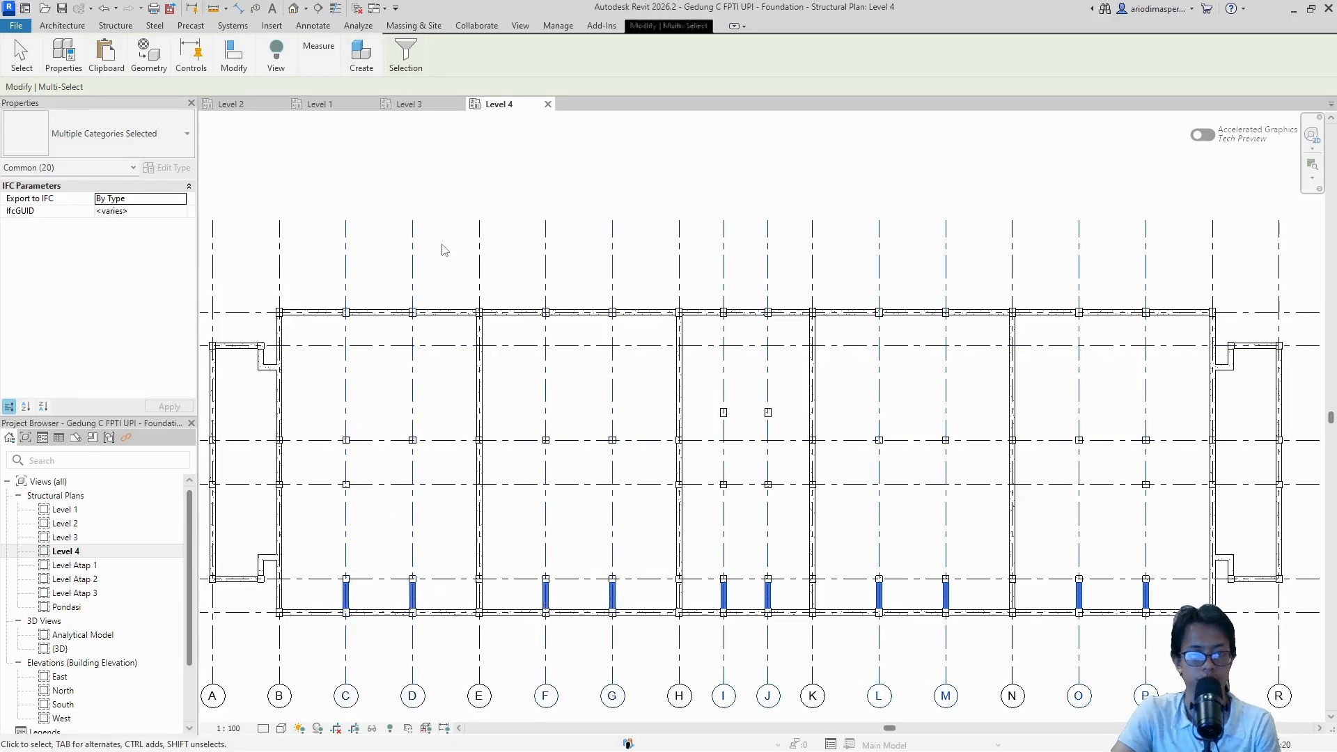
pyautogui.click(412, 71)
pyautogui.click(369, 101)
pyautogui.click(500, 293)
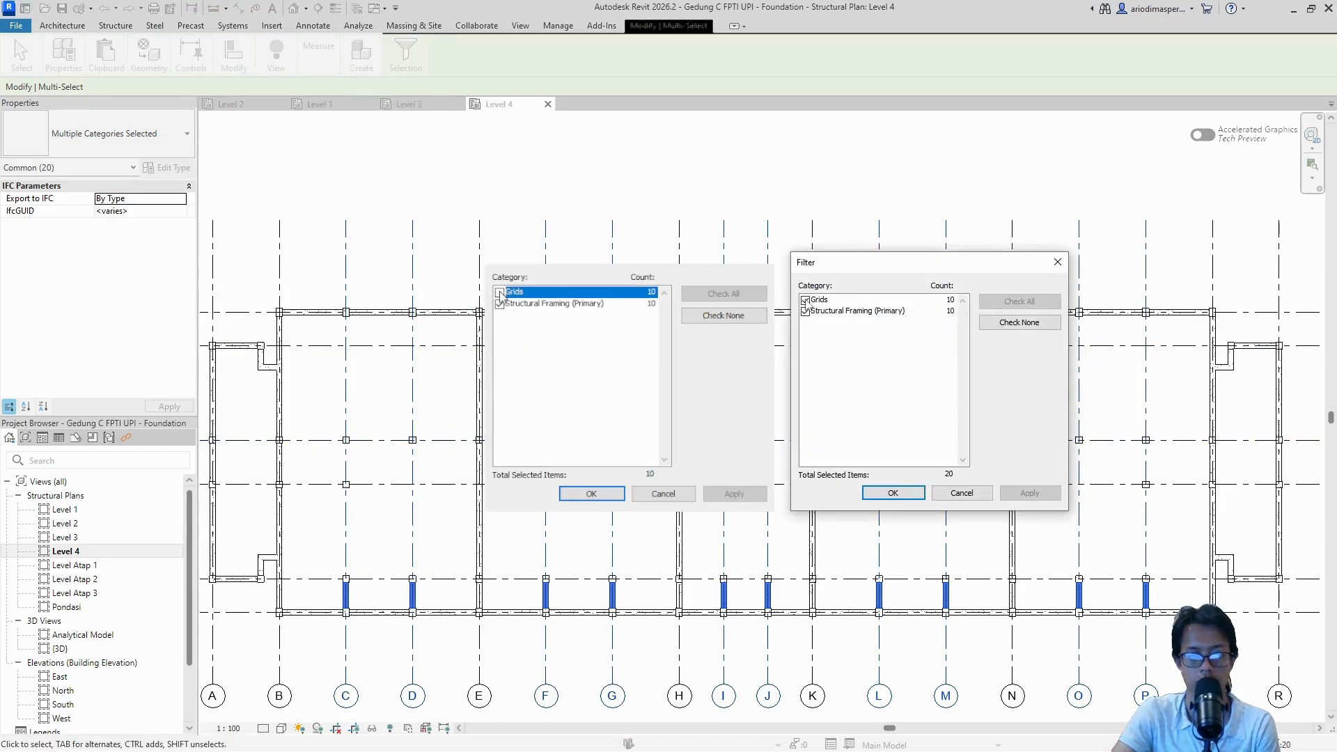
pyautogui.click(591, 494)
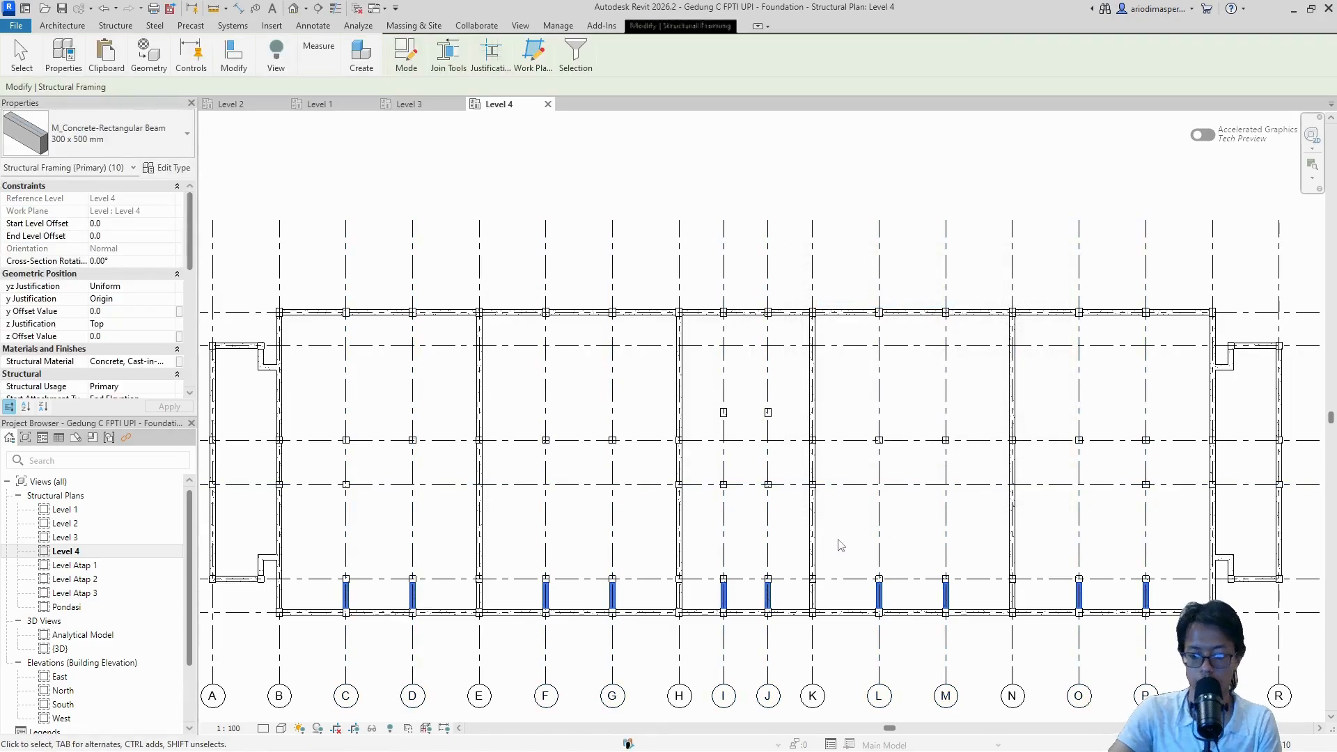
pyautogui.press('Escape')
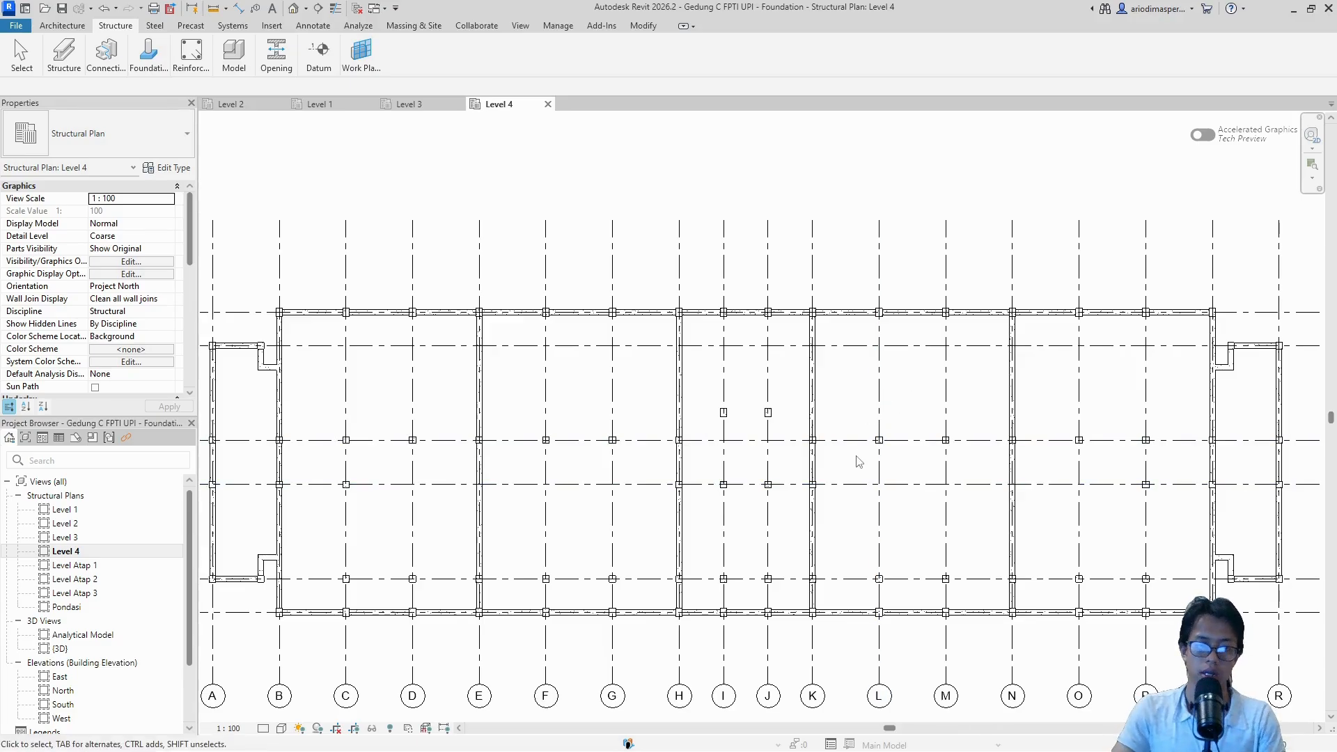
pyautogui.scroll(-3, 793, 477)
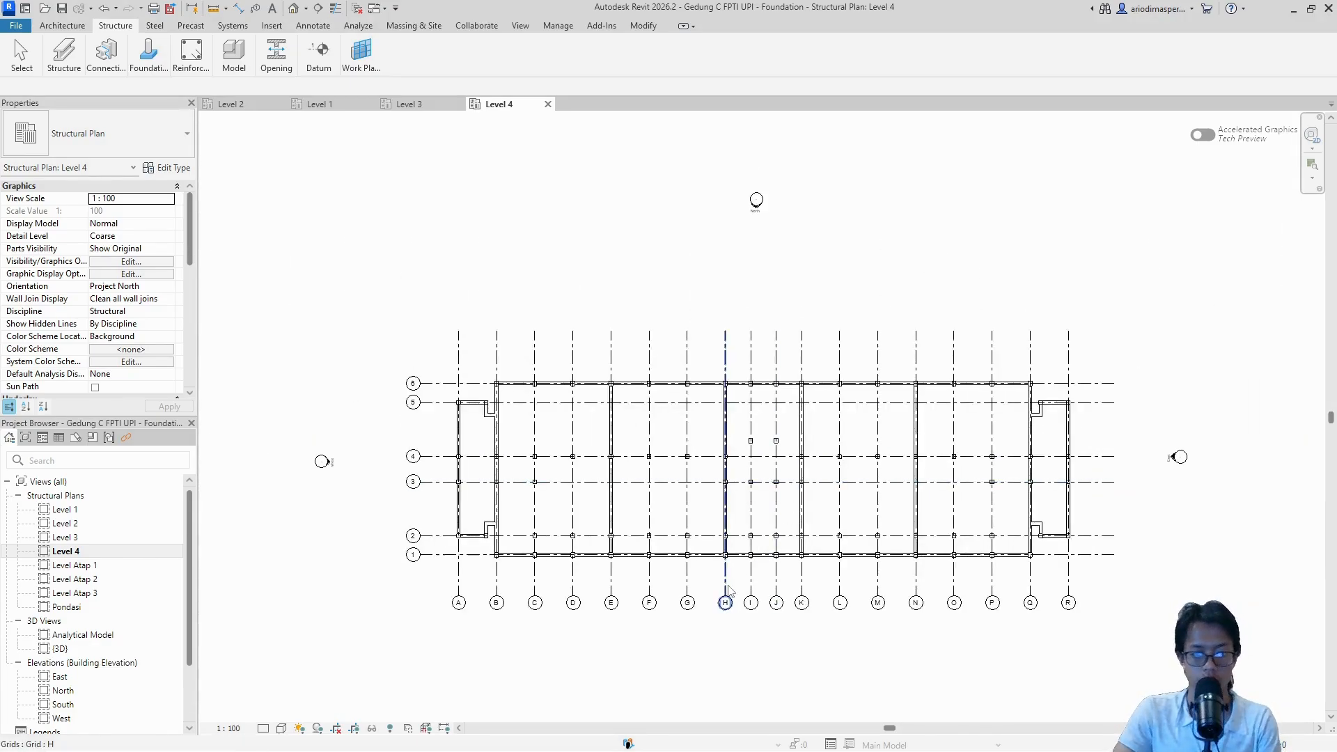